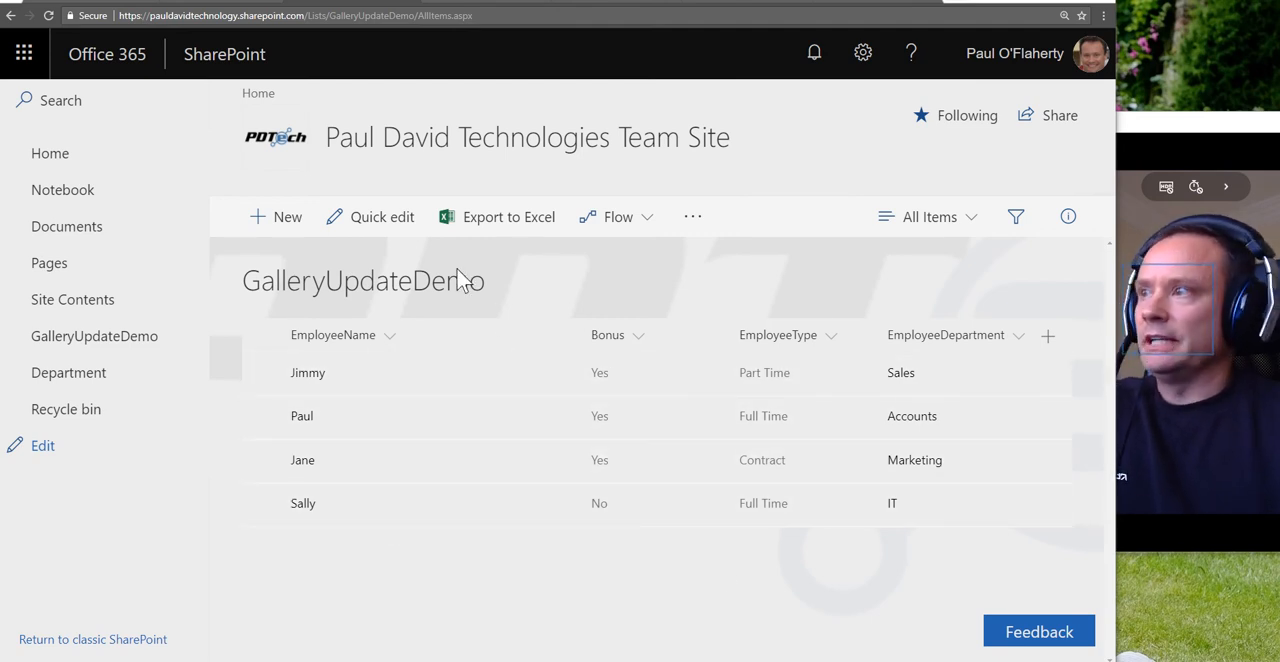
Step: Open the GalleryUpdateDemo list for quick editing and inspect the first row's Title, Bonus and EmployeeType fields
left_click(373, 231)
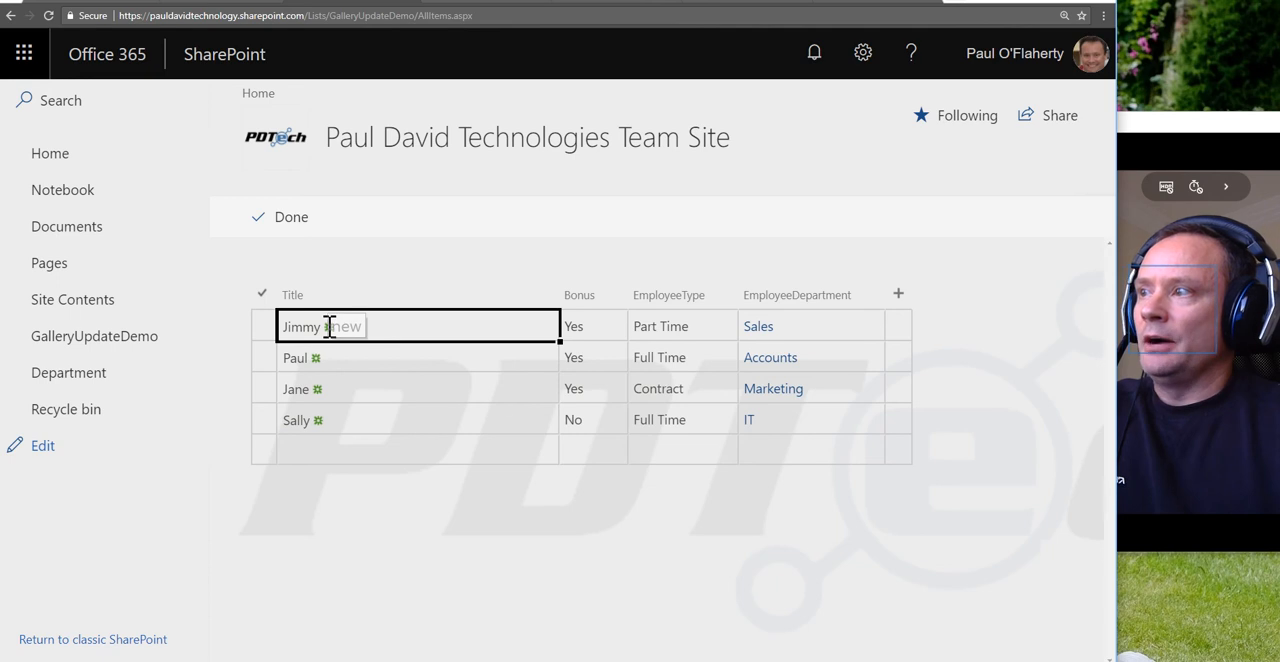
left_click(365, 331)
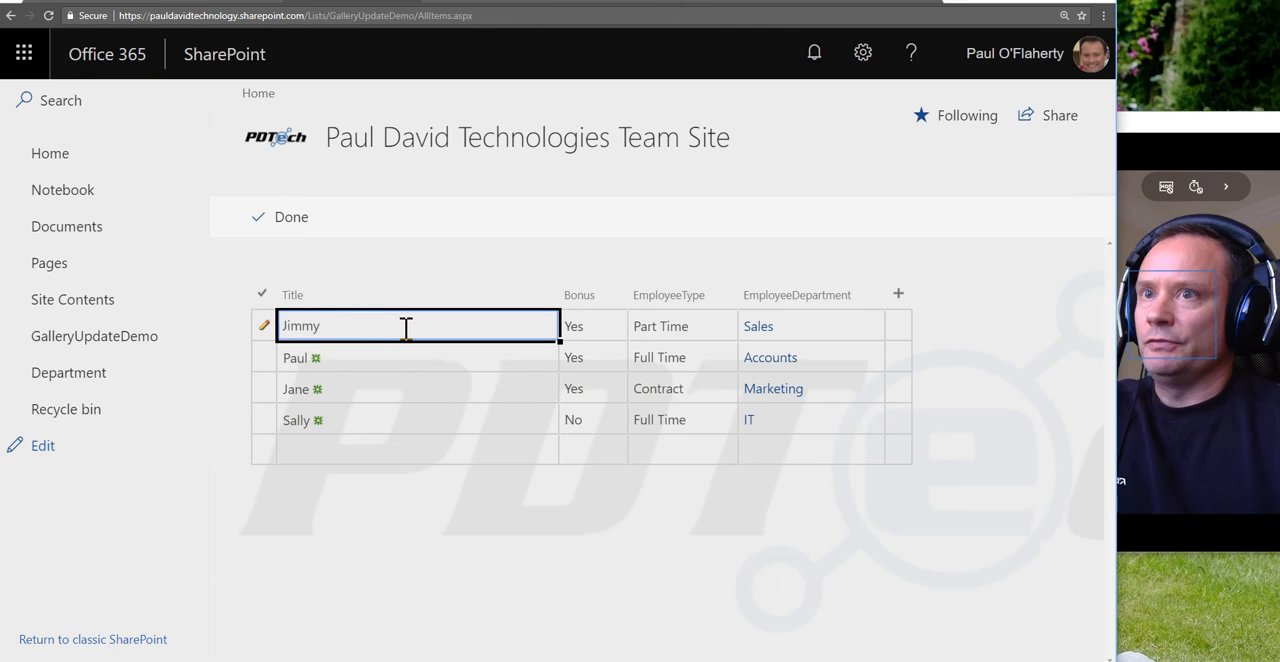
left_click(575, 328)
left_click(619, 335)
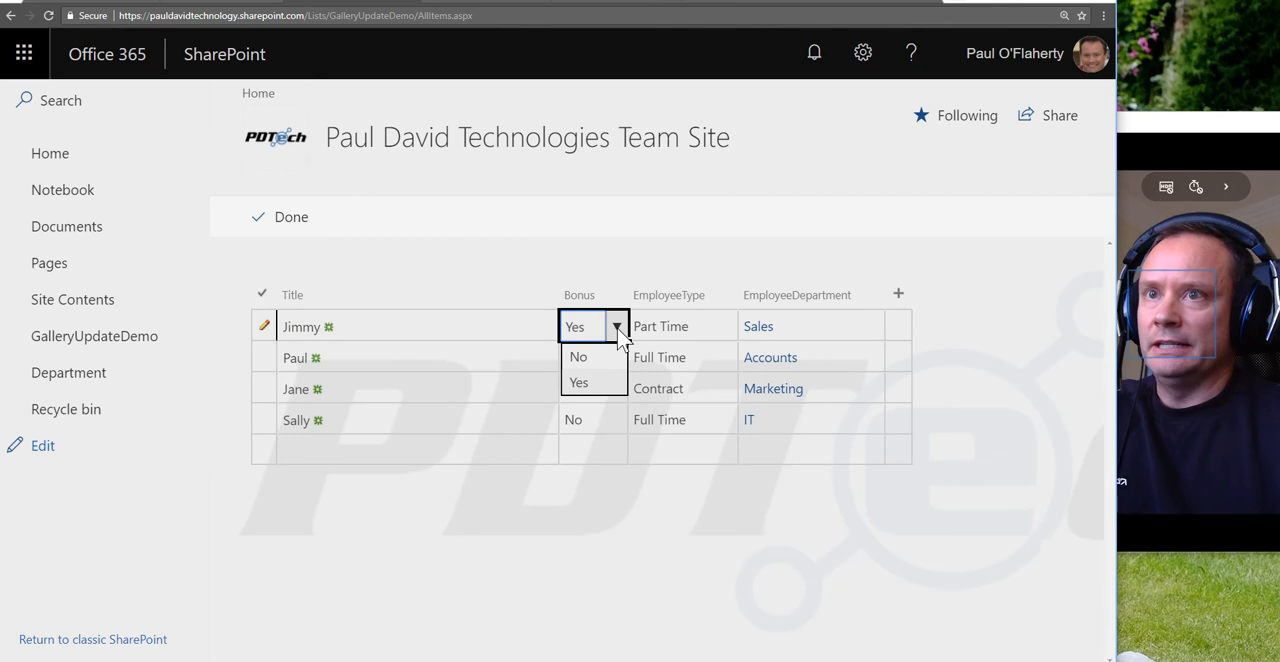
left_click(616, 332)
left_click(663, 329)
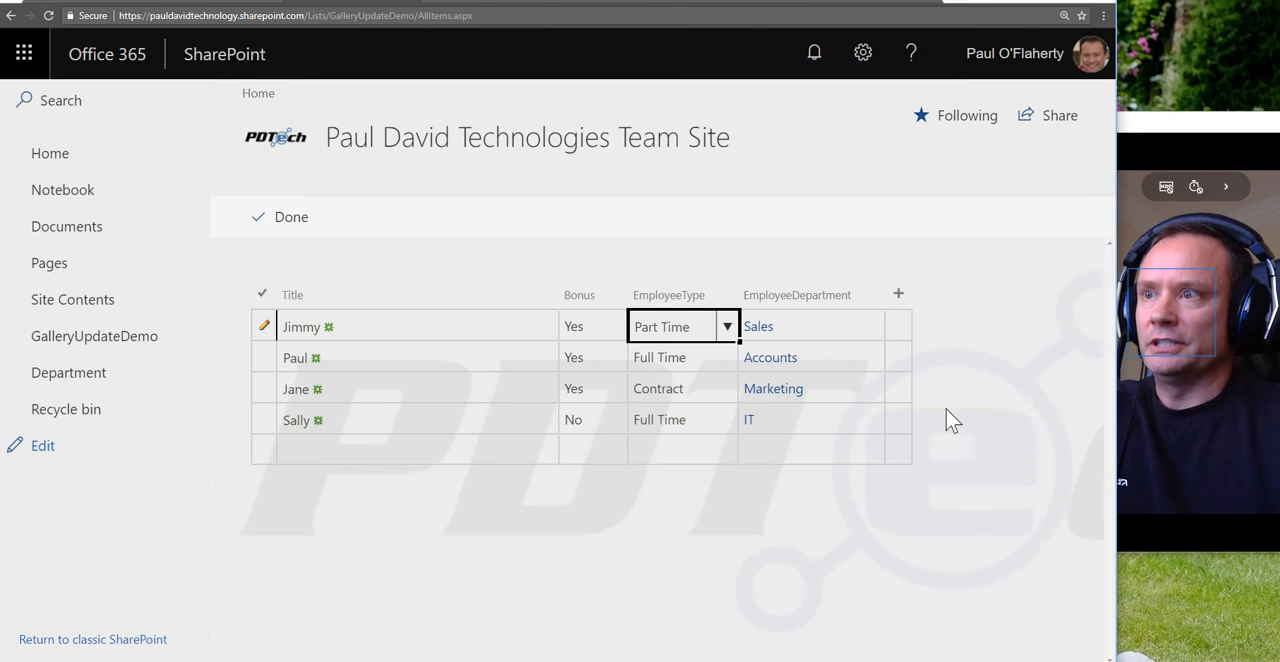
Step: Show the first row's EmployeeDepartment choices, view the Department list and return to the GalleryUpdateDemo list
left_click(798, 330)
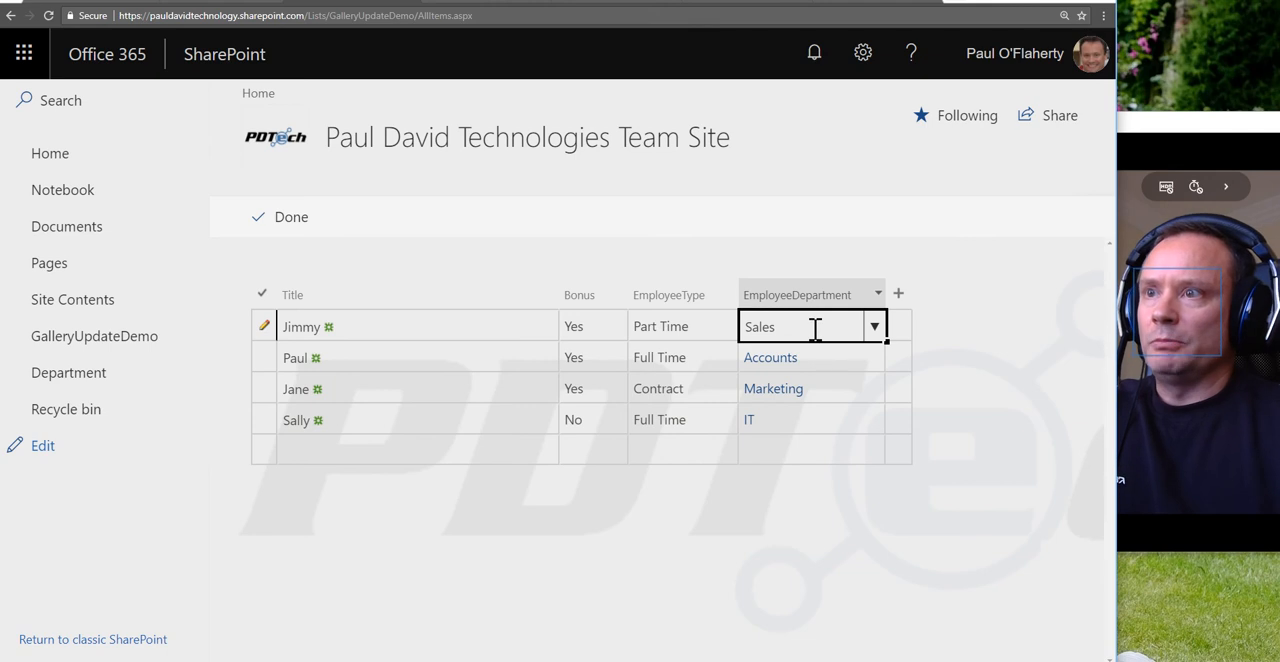
left_click(876, 342)
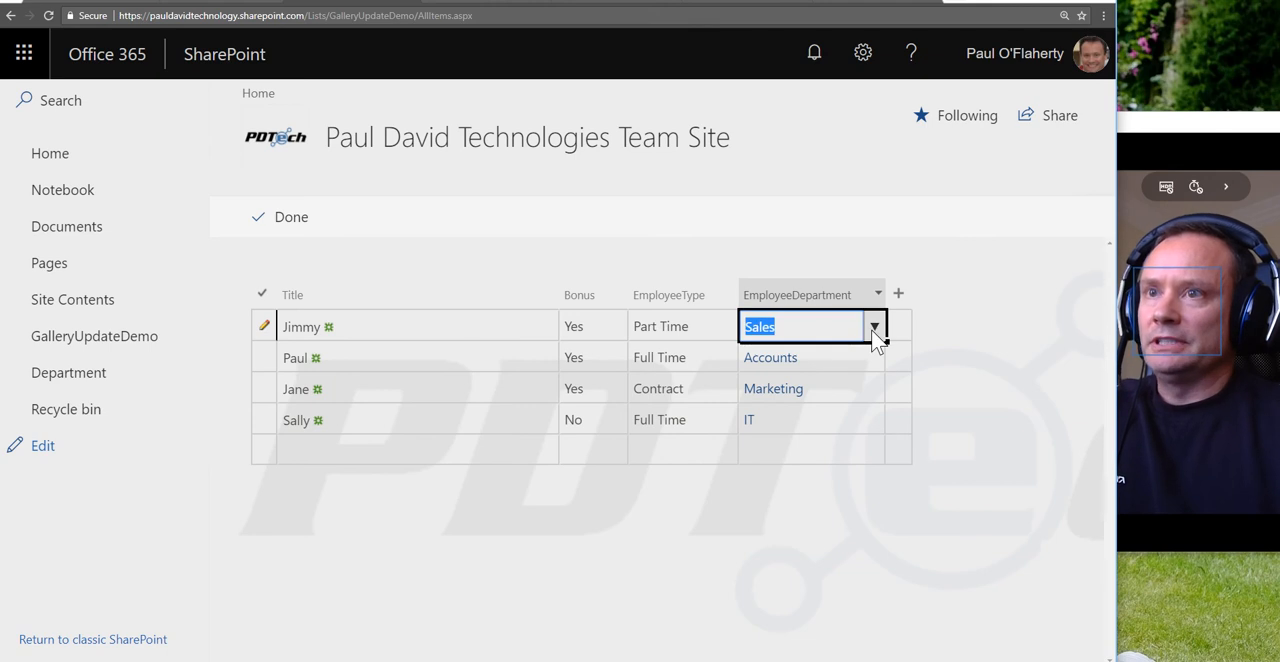
left_click(875, 338)
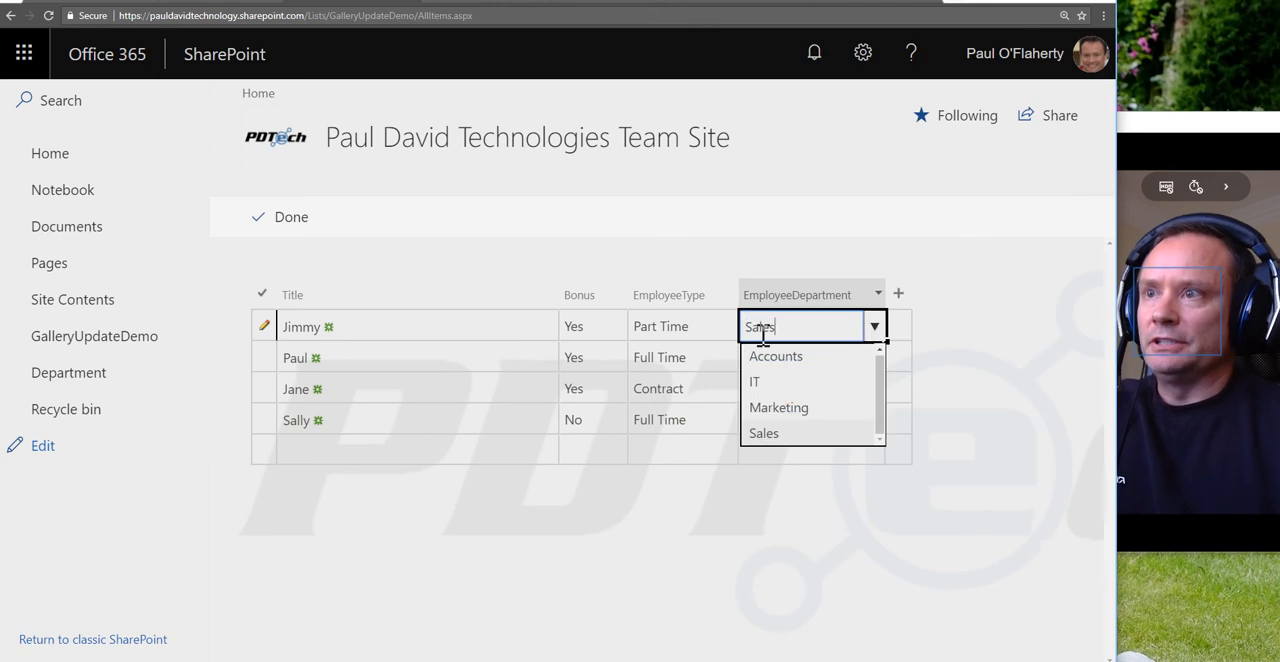
left_click(870, 330)
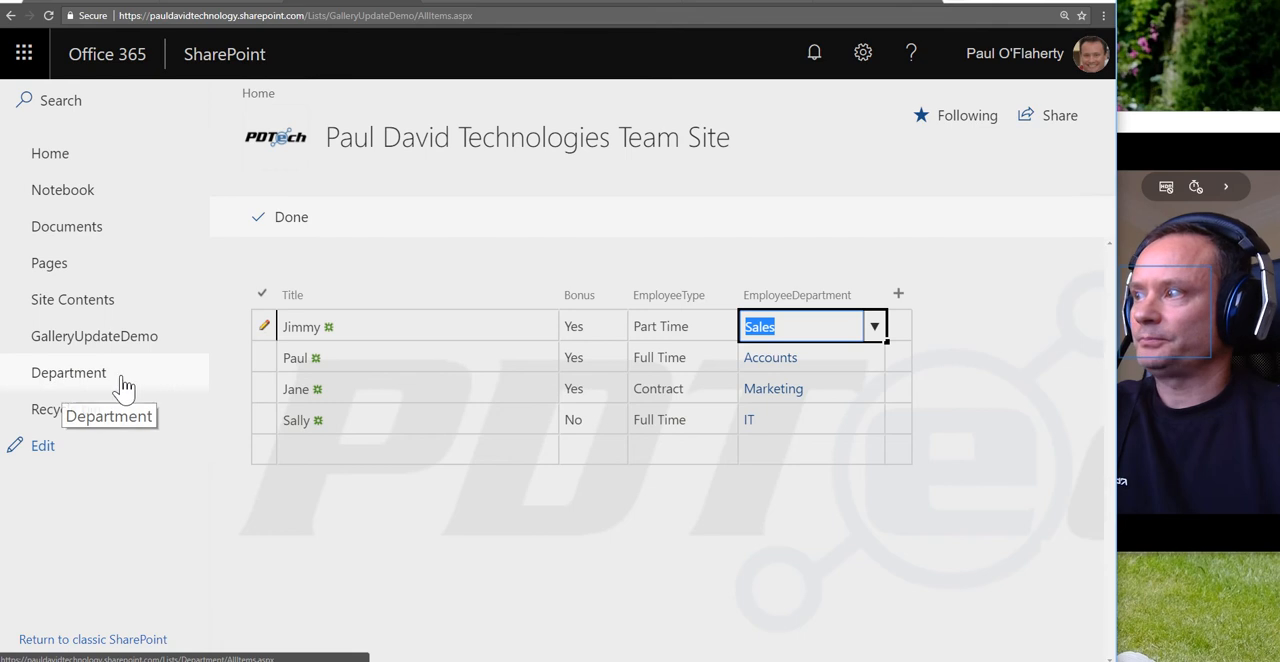
left_click(80, 384)
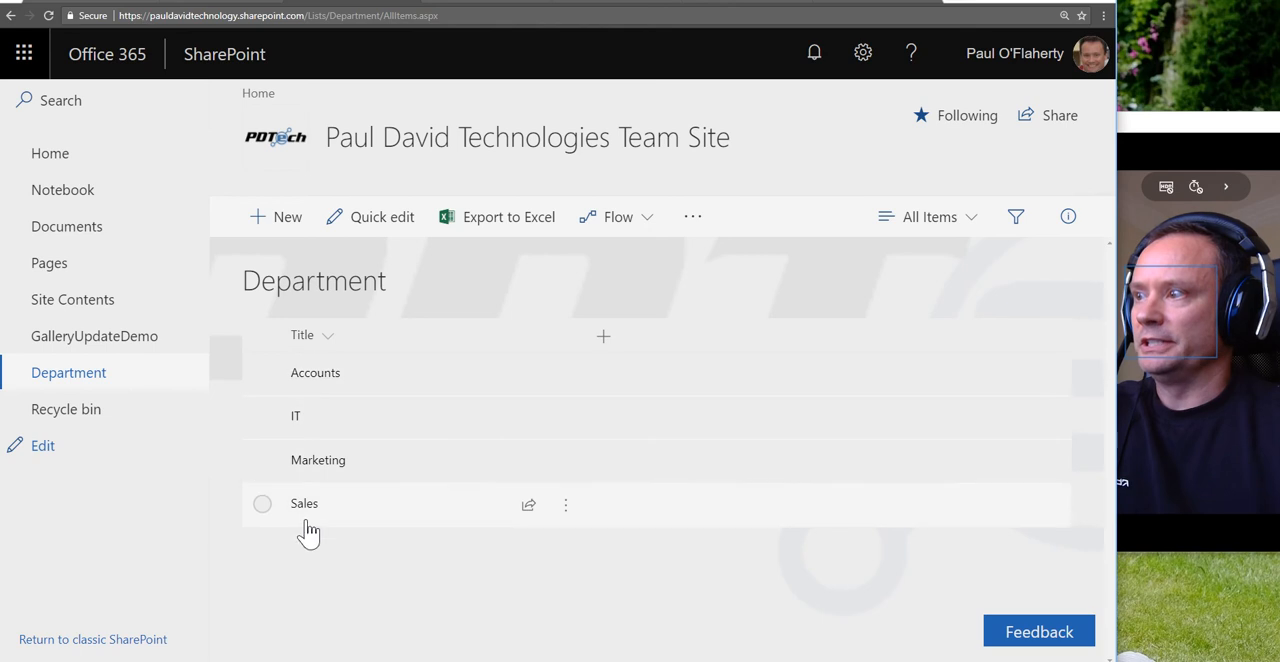
left_click(117, 343)
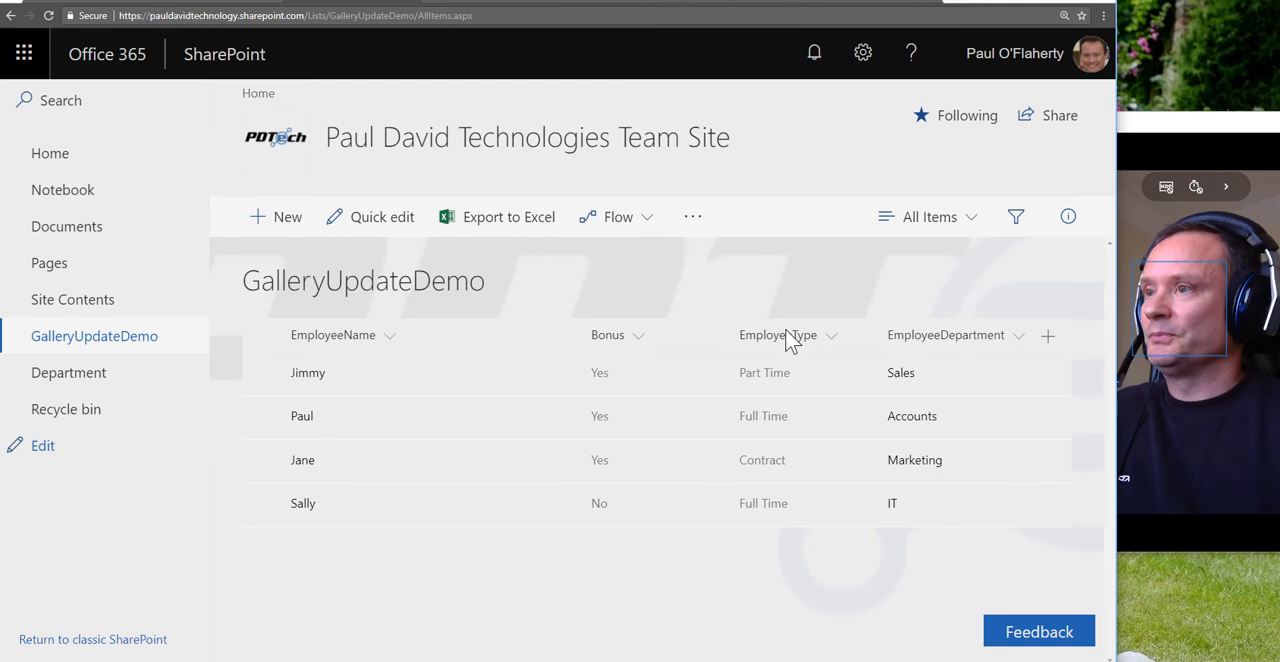
Step: Switch to PowerApps and examine the finished gallery on Screen1, including the employee type choices in its first row
left_click(242, 5)
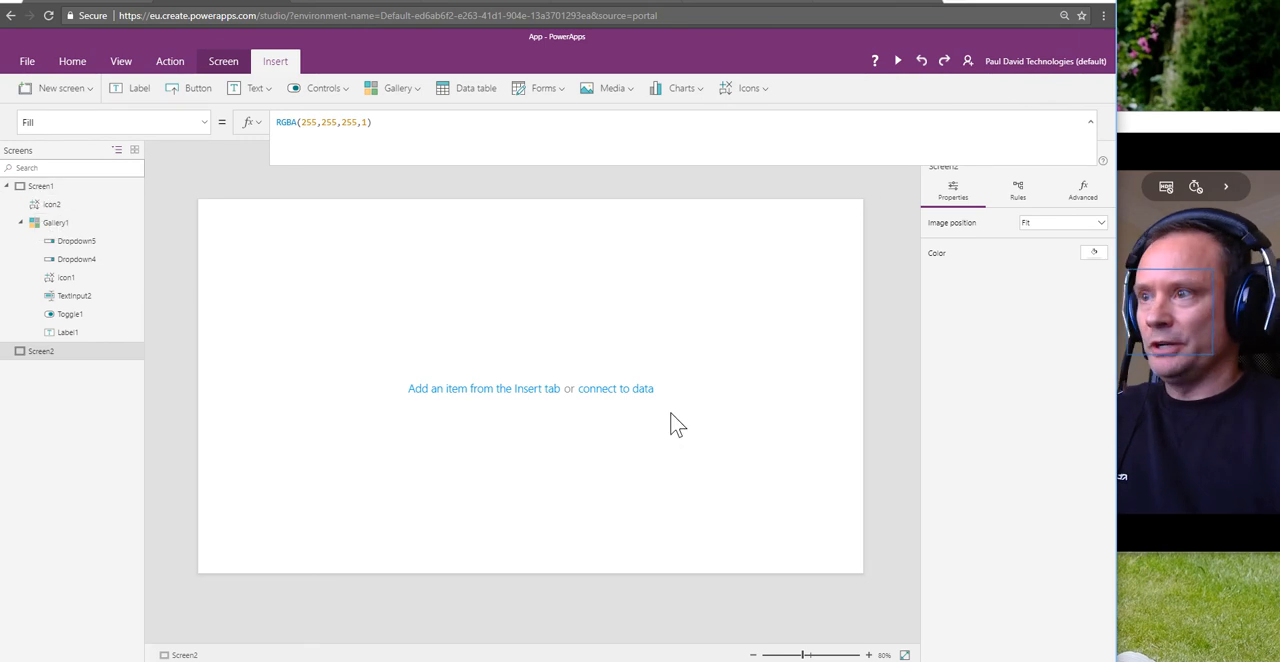
left_click(38, 187)
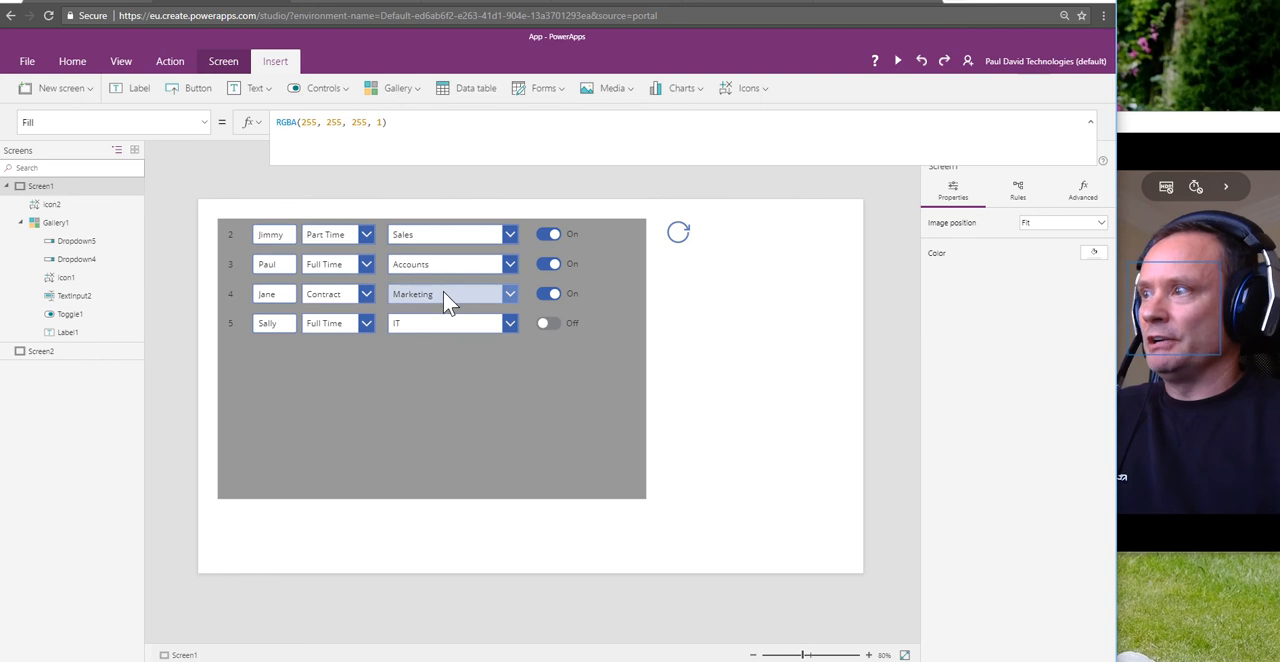
left_click(368, 231)
left_click(367, 231)
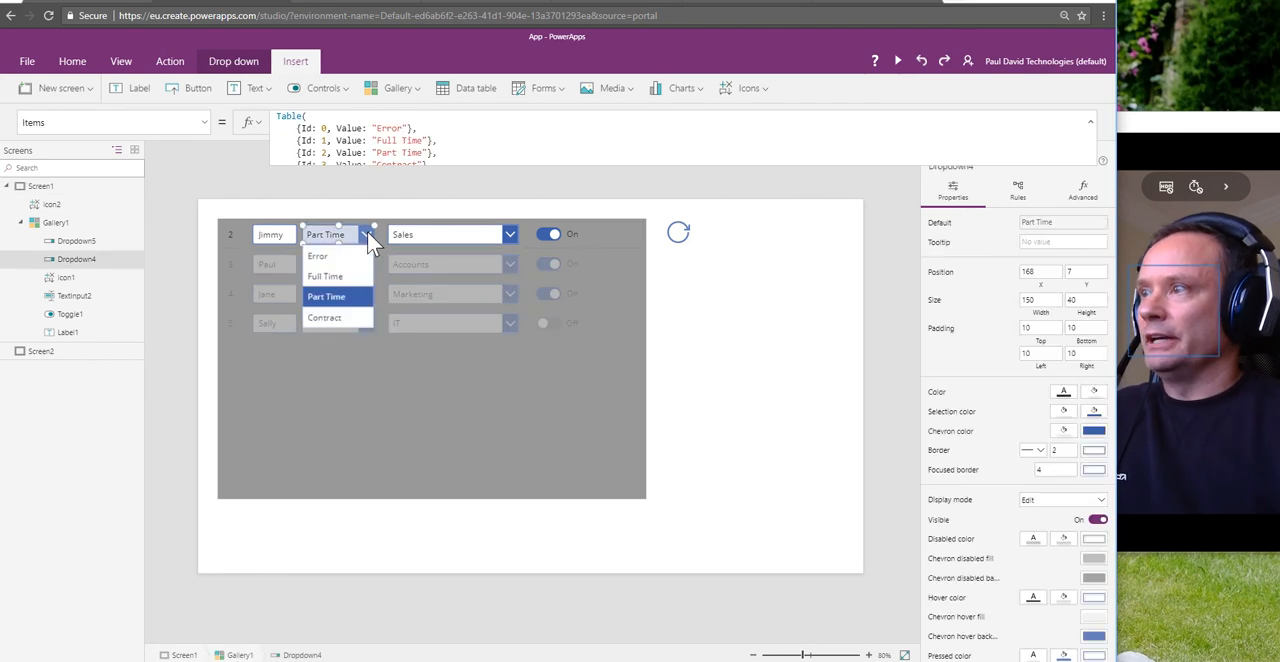
left_click(367, 231)
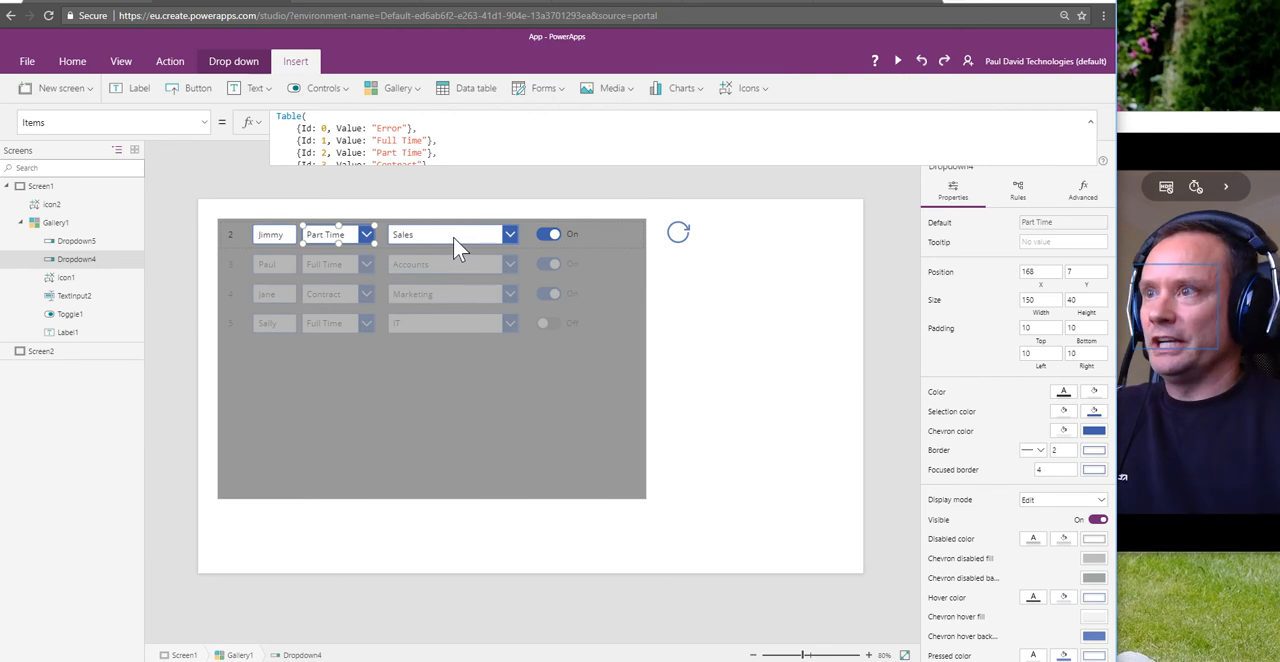
left_click(347, 6)
left_click(243, 6)
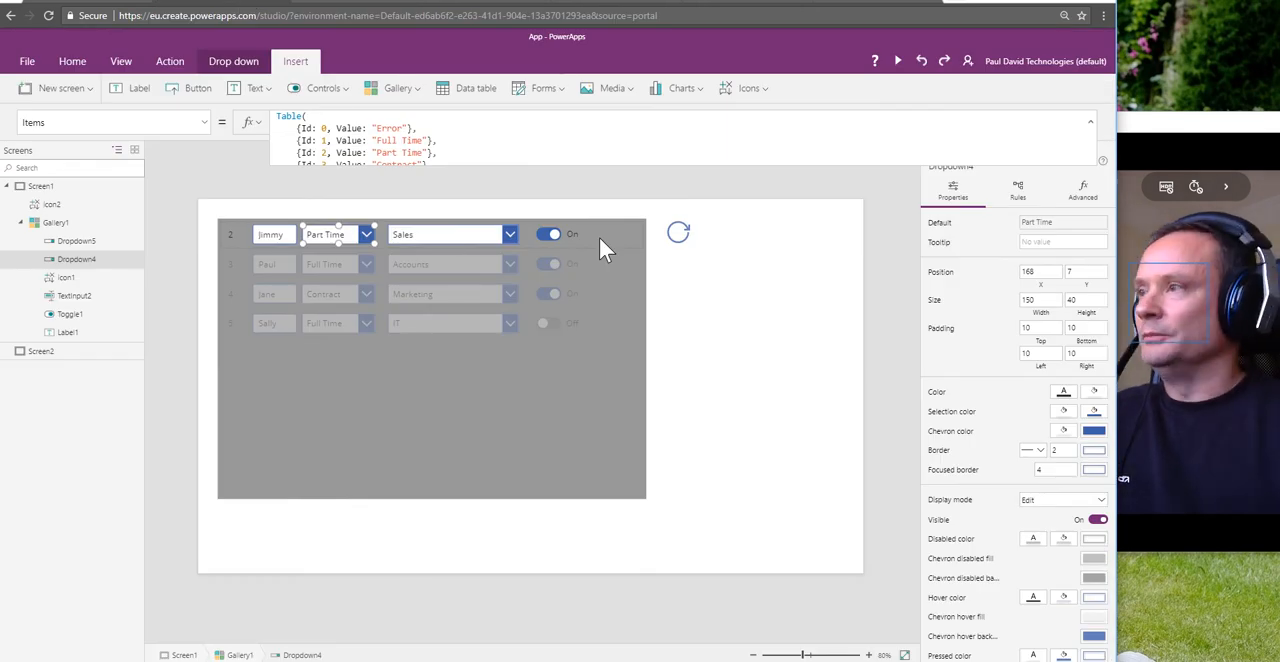
Step: Insert a blank vertical gallery on Screen2 and connect it to the GalleryUpdateDemo data source
left_click(68, 354)
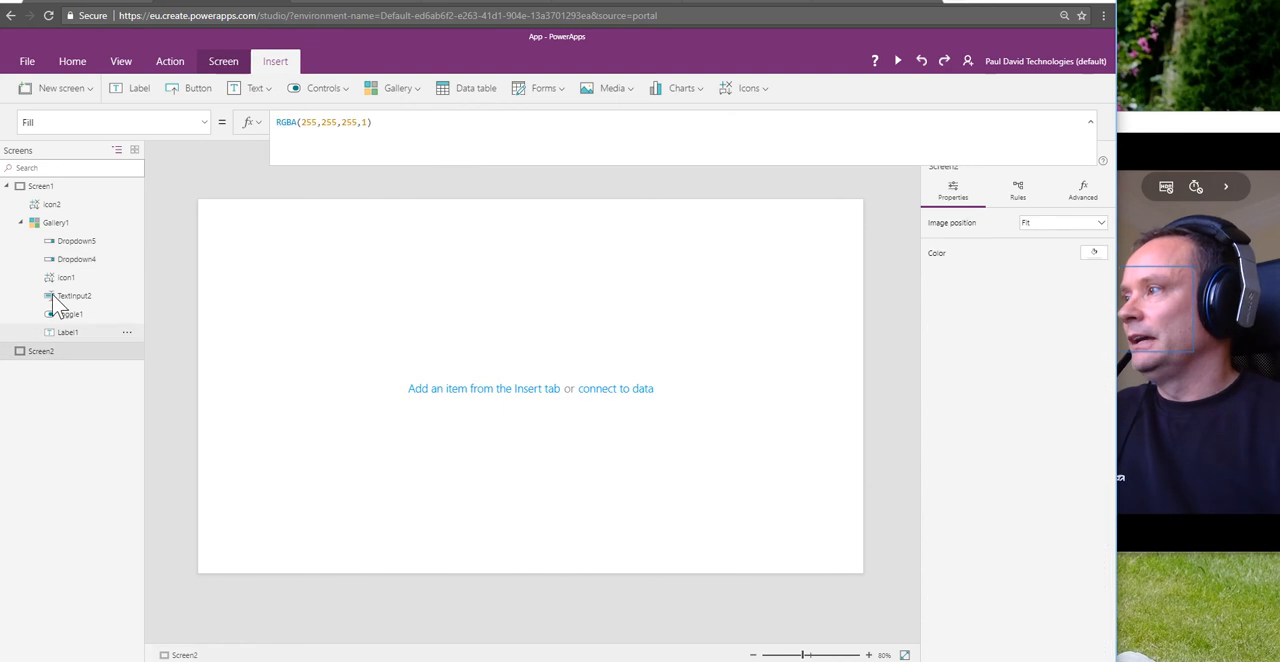
left_click(8, 187)
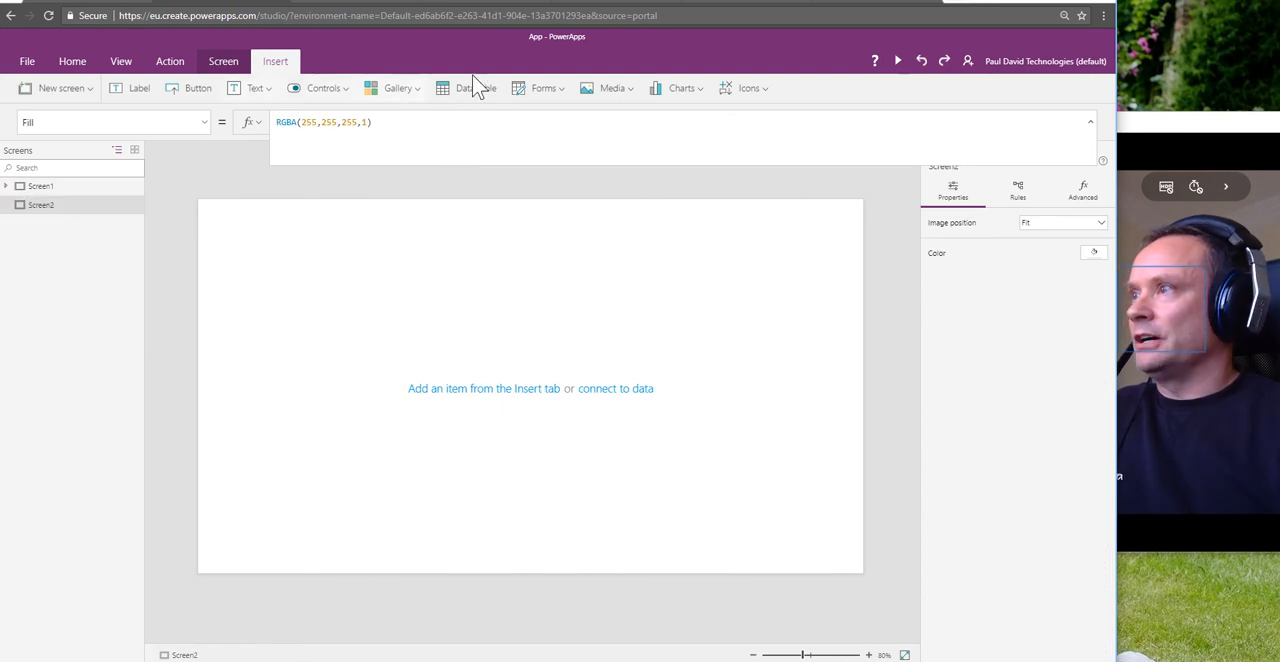
left_click(407, 92)
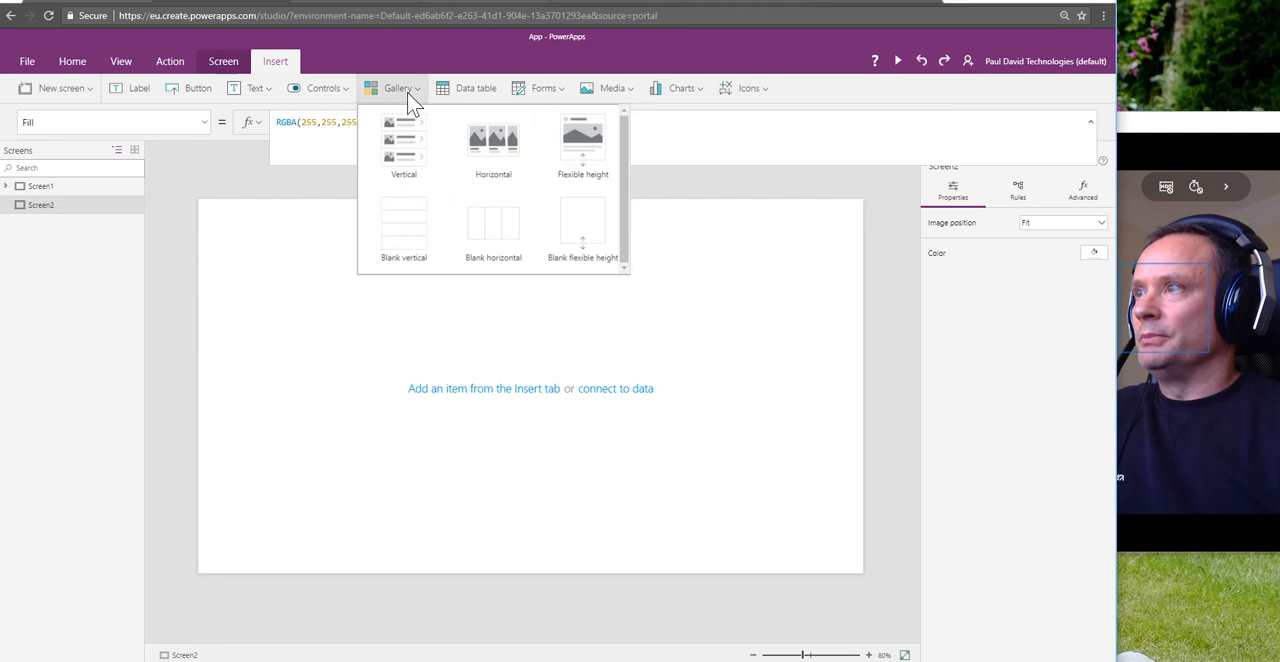
left_click(392, 229)
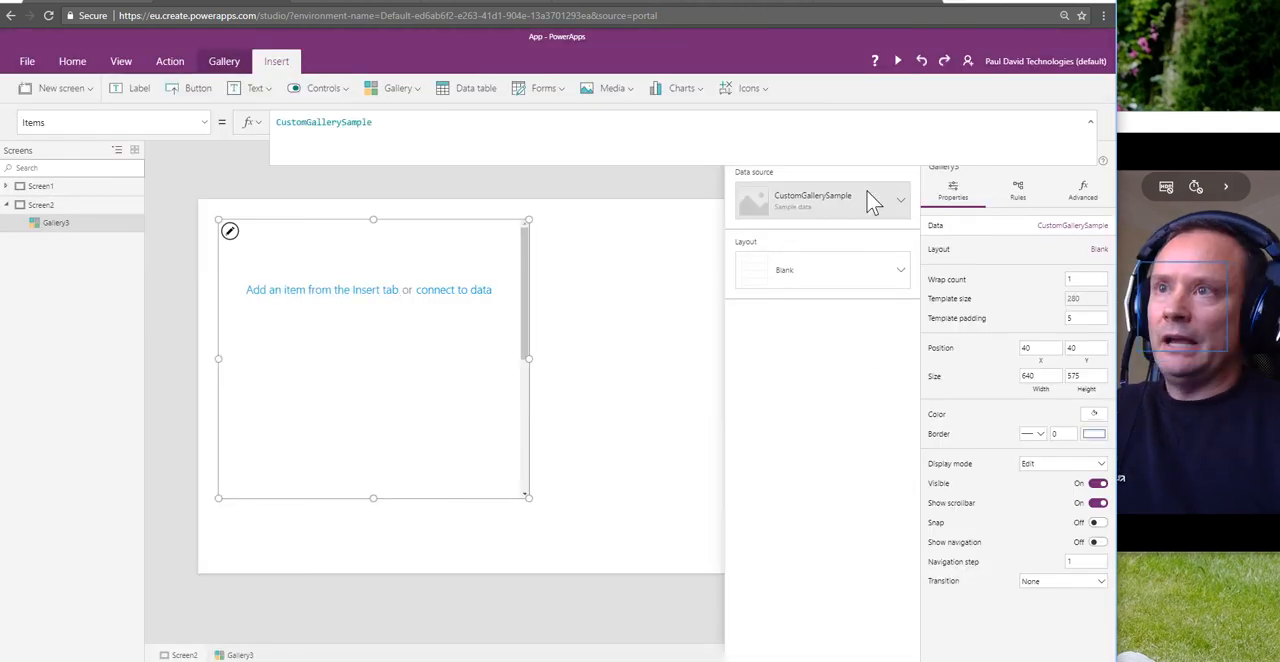
left_click(902, 201)
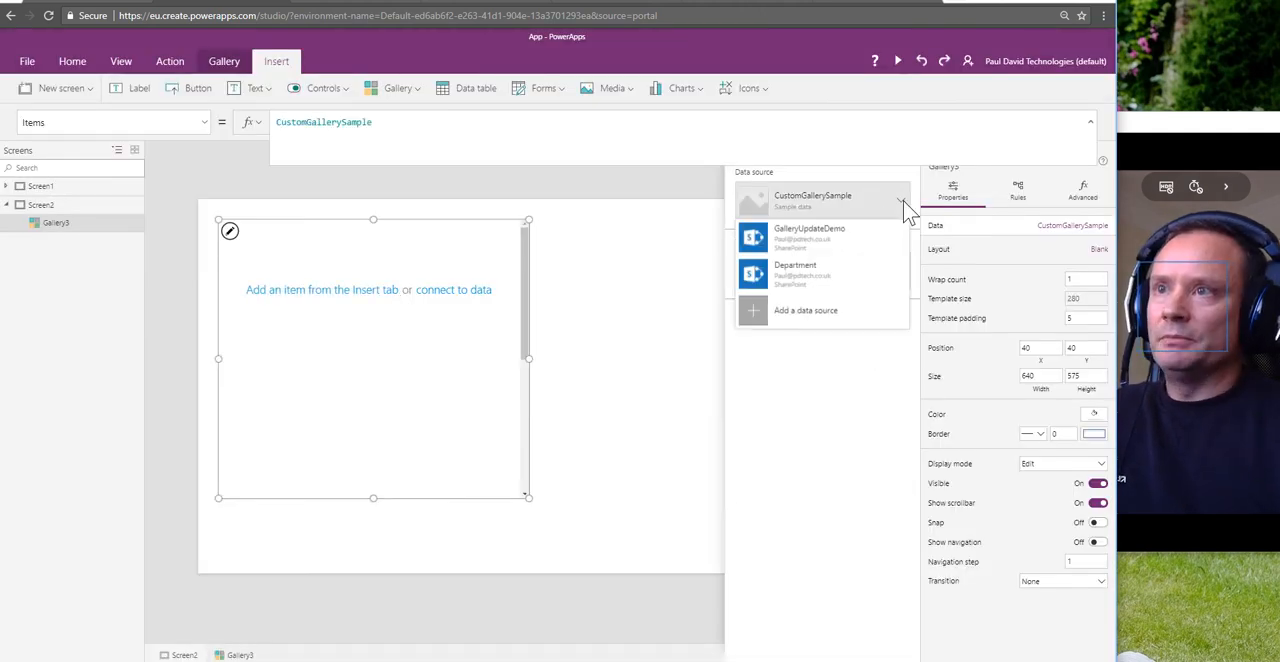
left_click(830, 240)
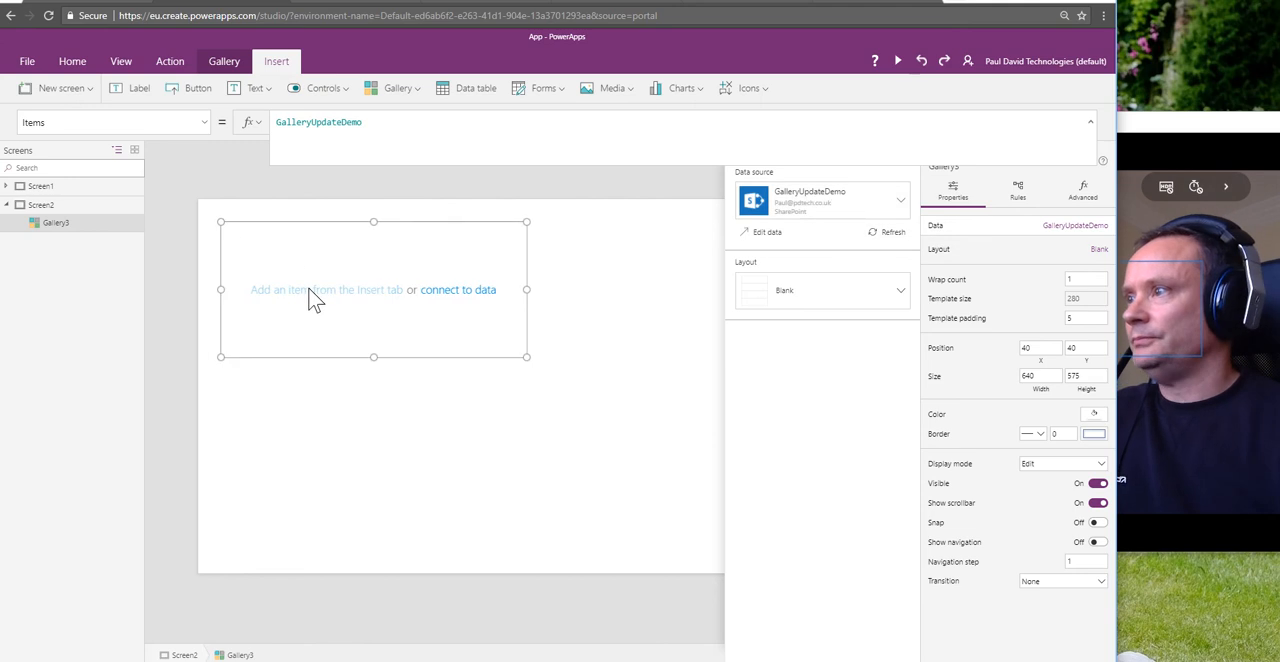
Step: Add three labels to the template of the new gallery
left_click(136, 93)
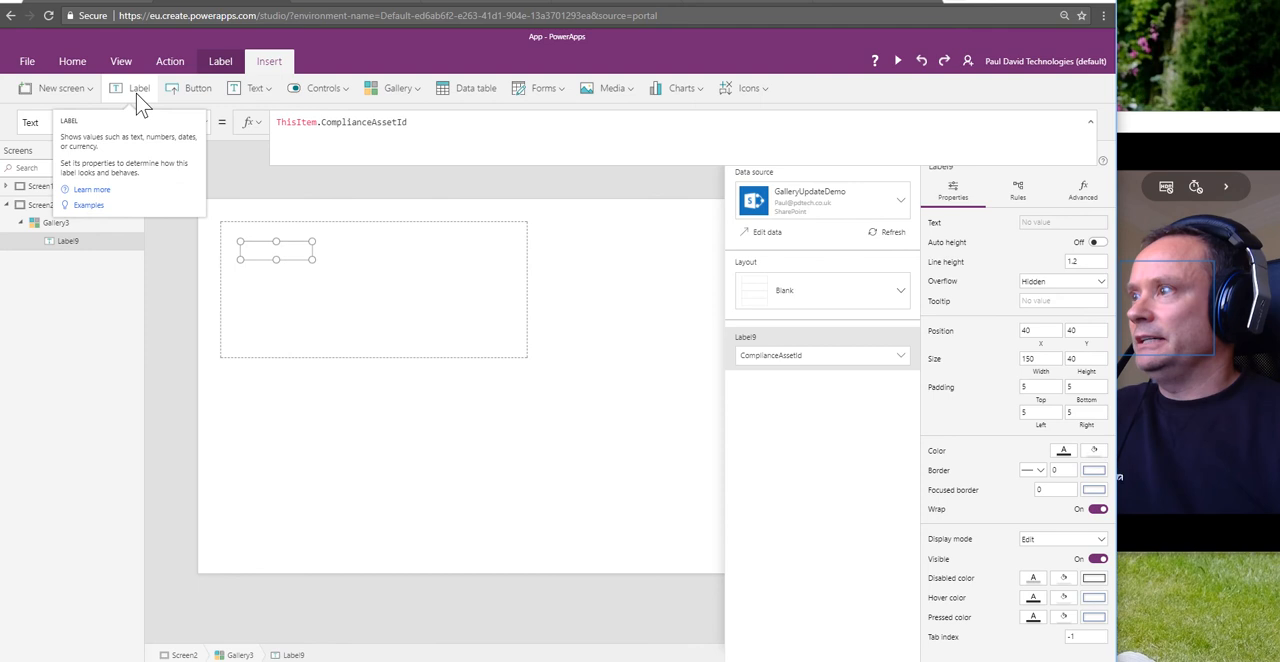
left_click(136, 93)
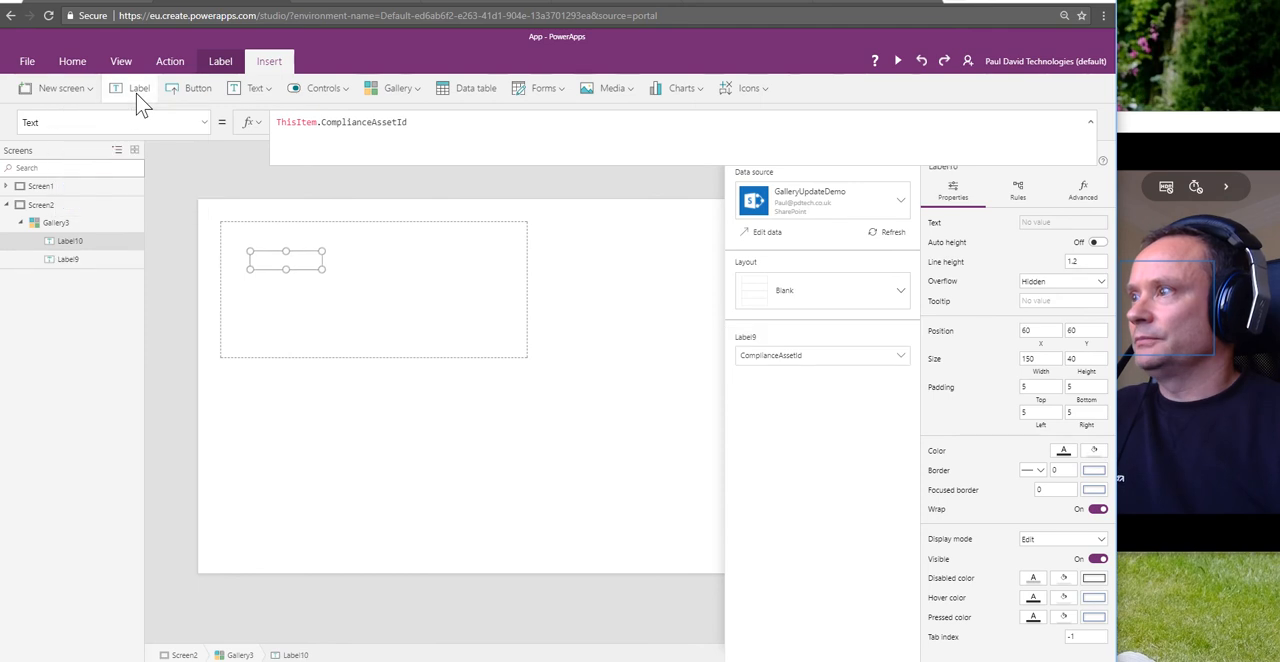
left_click(136, 93)
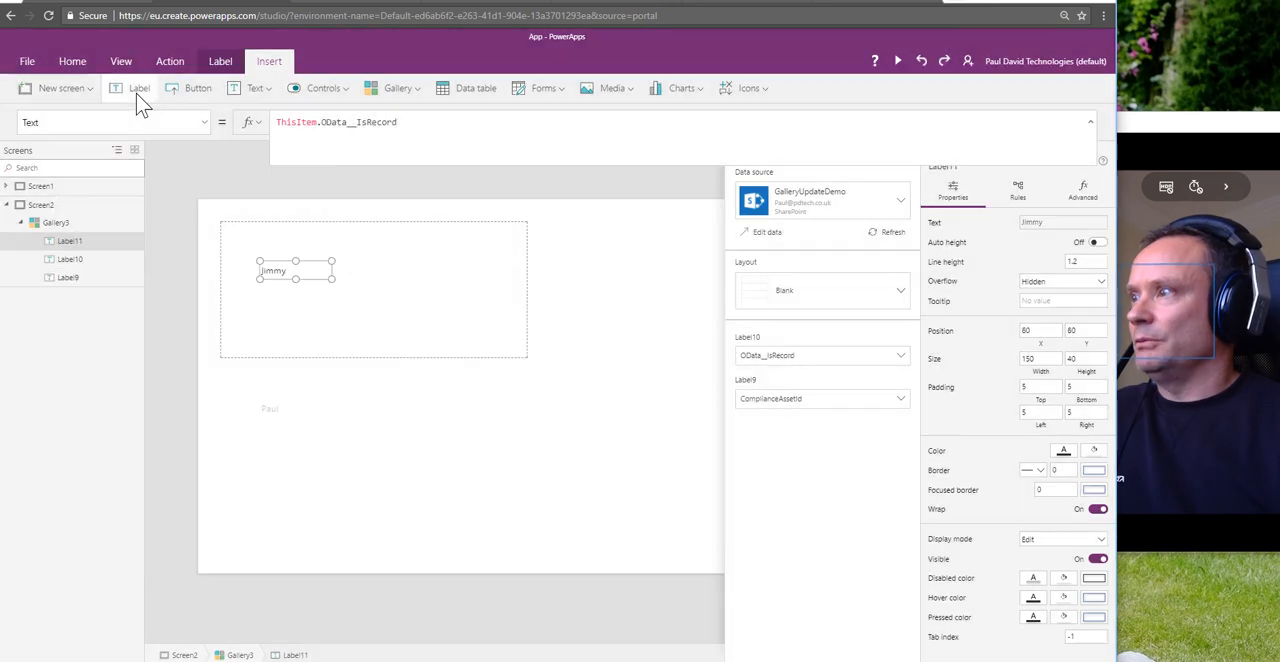
Step: Set the Text formula of Label9 to ThisItem.ID
left_click(249, 246)
left_click(252, 244)
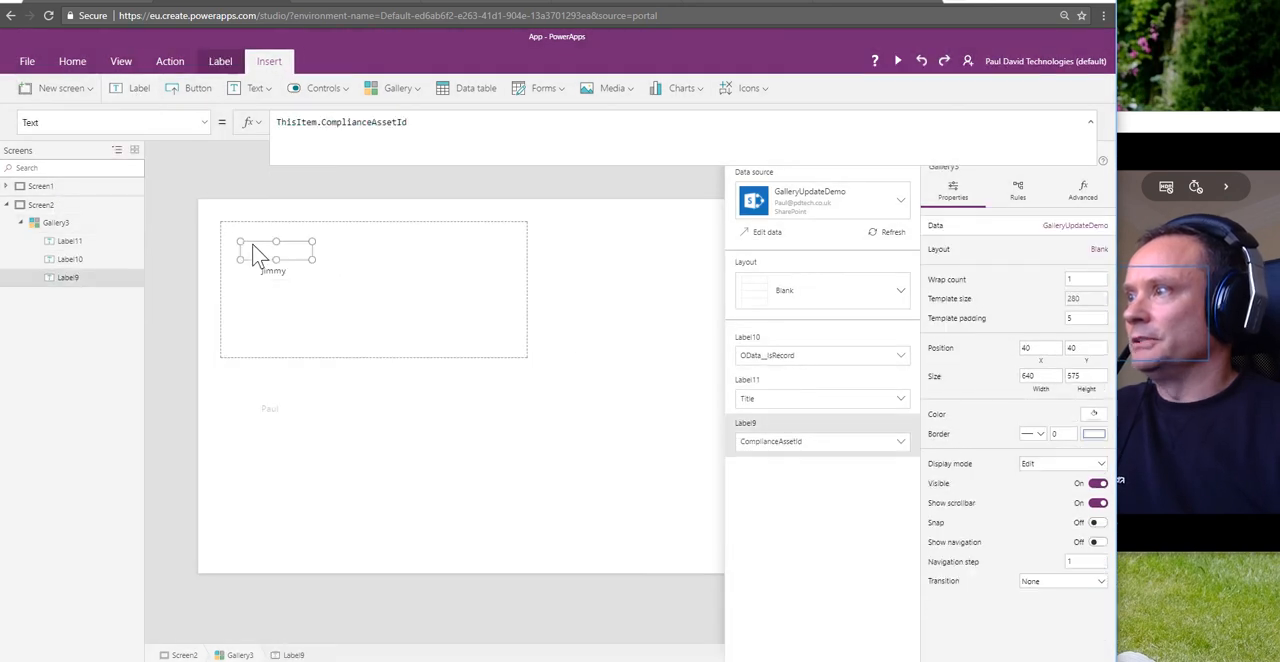
left_click(84, 246)
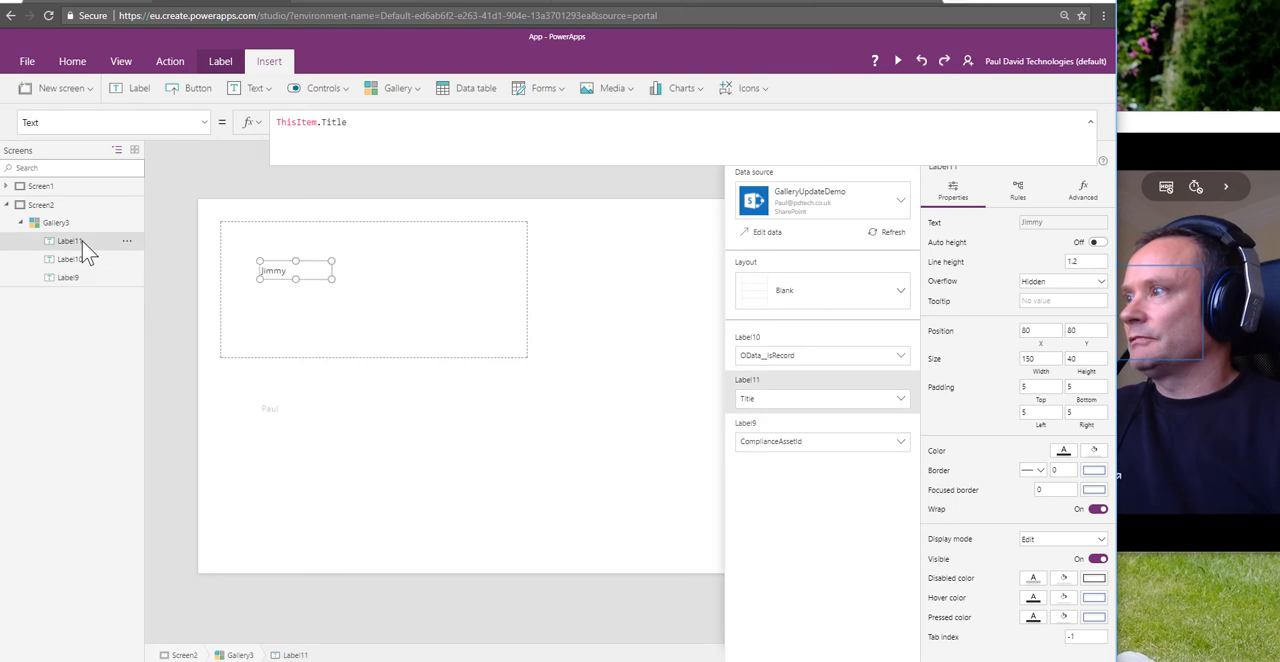
left_click(80, 277)
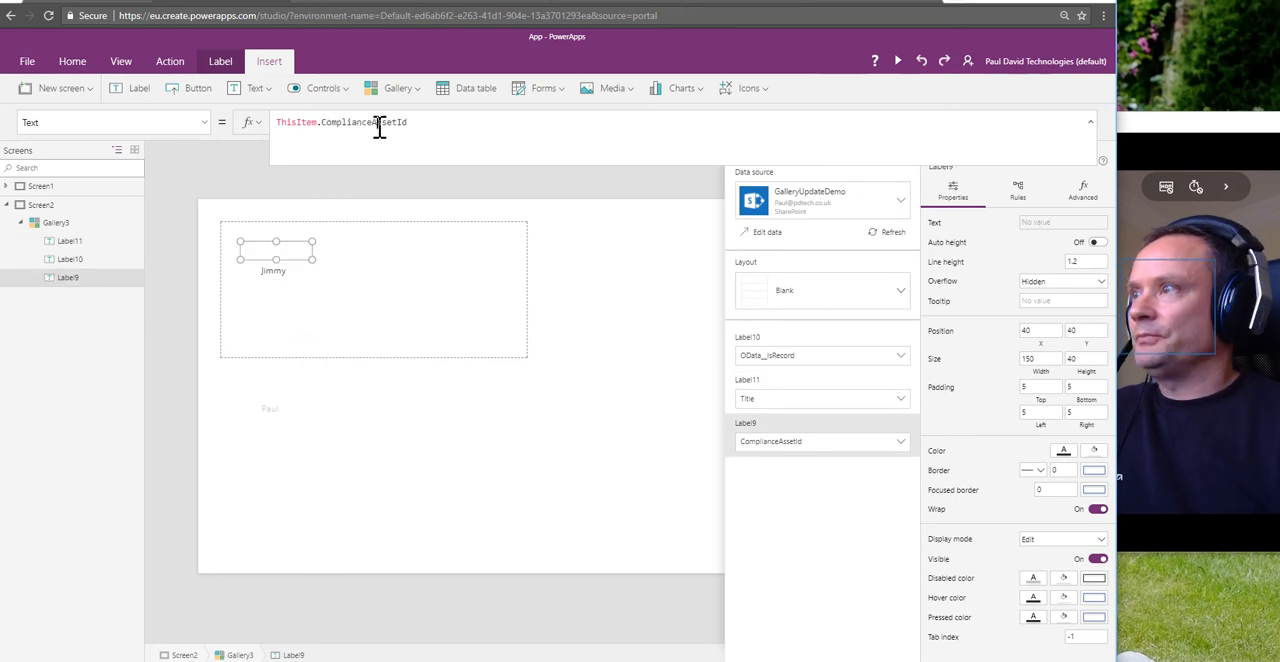
left_click(321, 127)
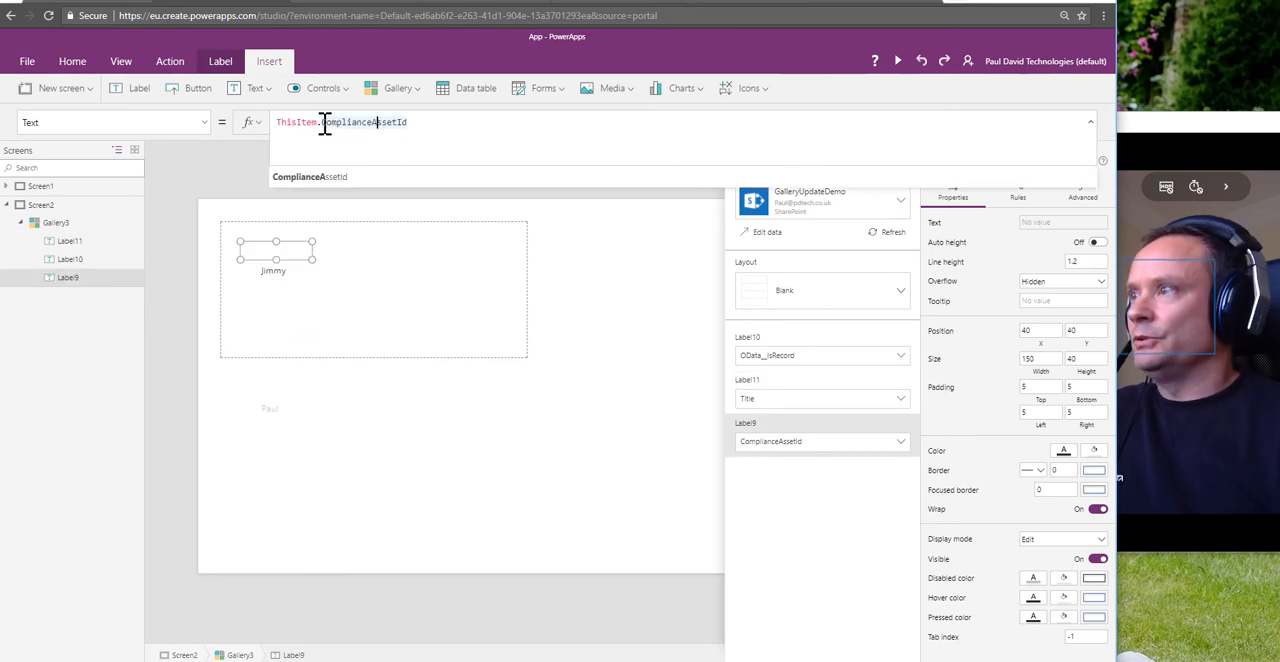
left_click(323, 124)
key("shift+Home")
key("shift+End")
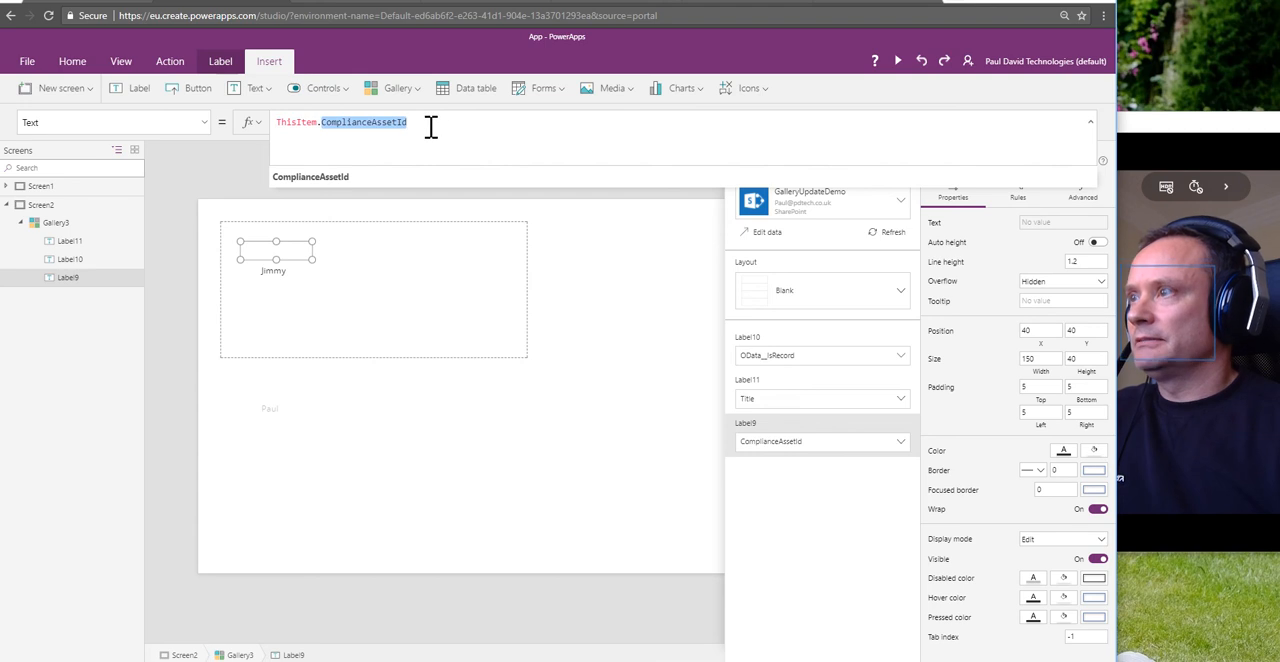
type("ID")
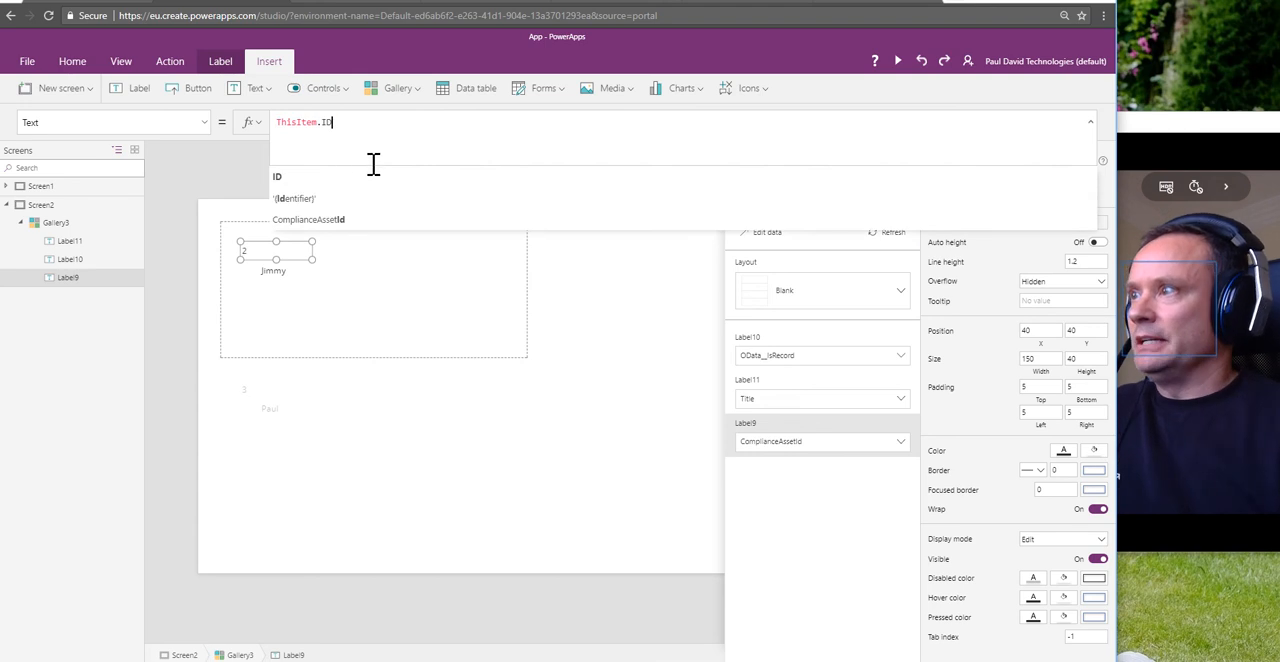
left_click(291, 179)
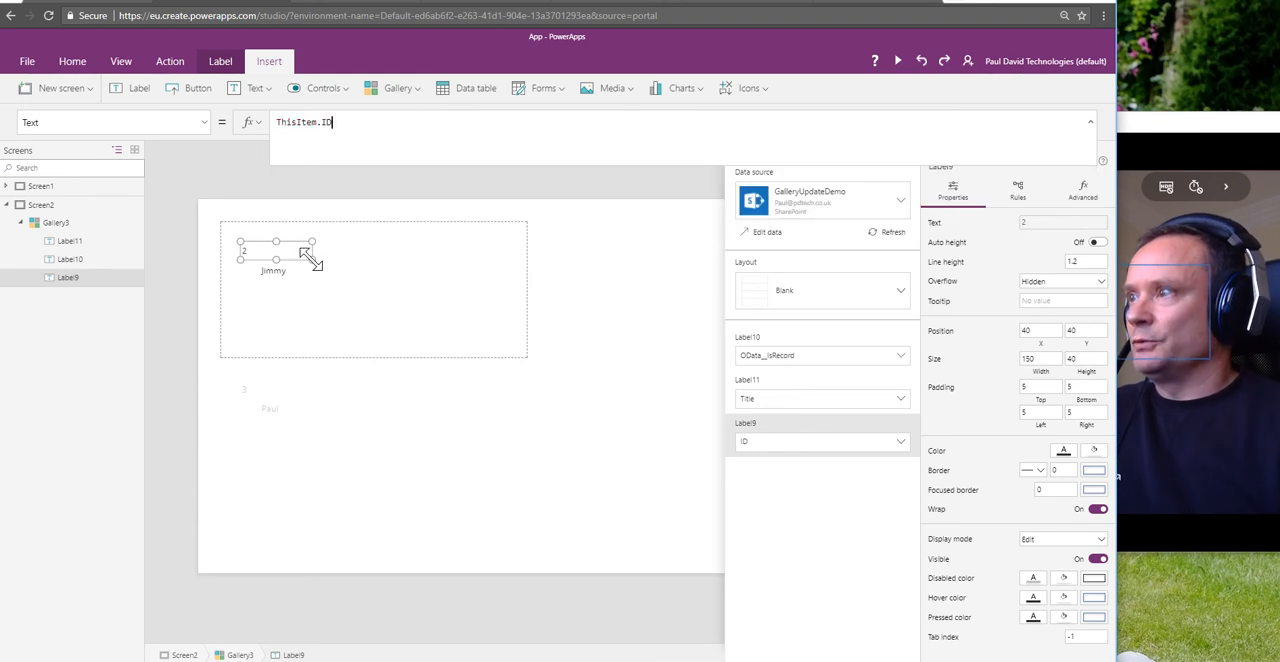
Step: Narrow the ID label to a width of about 66 and place the Title label beside it at about X 119, Y 40
left_click_drag(312, 259, 271, 259)
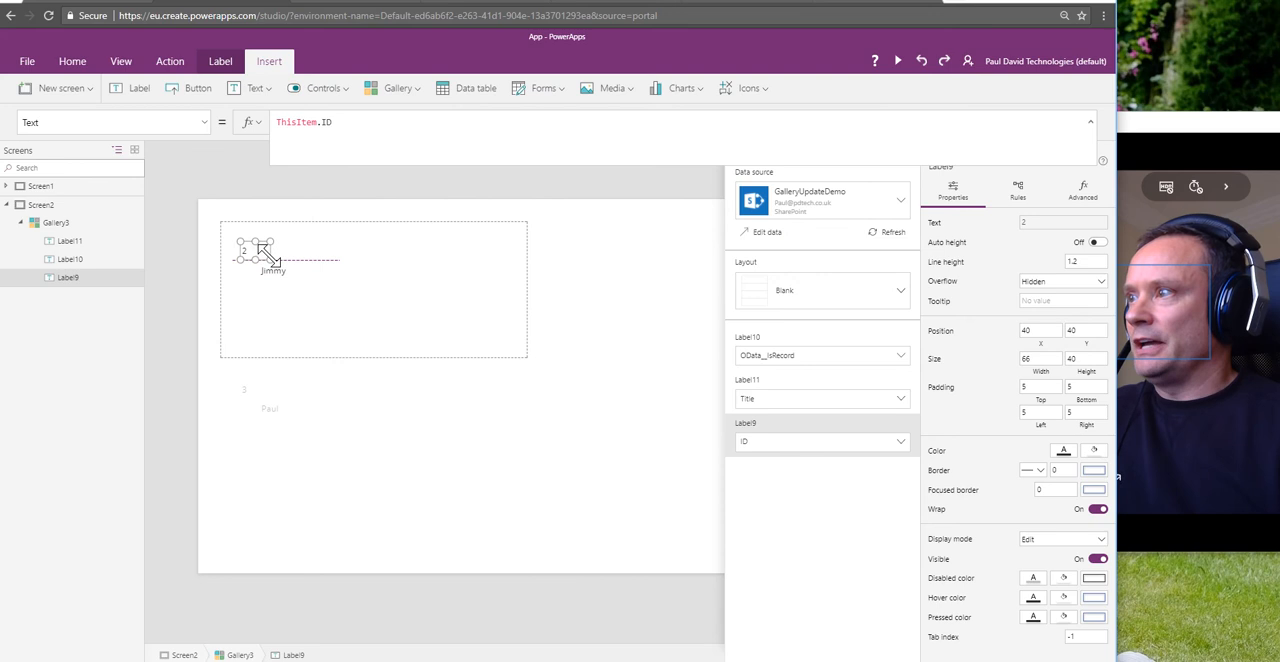
left_click(273, 270)
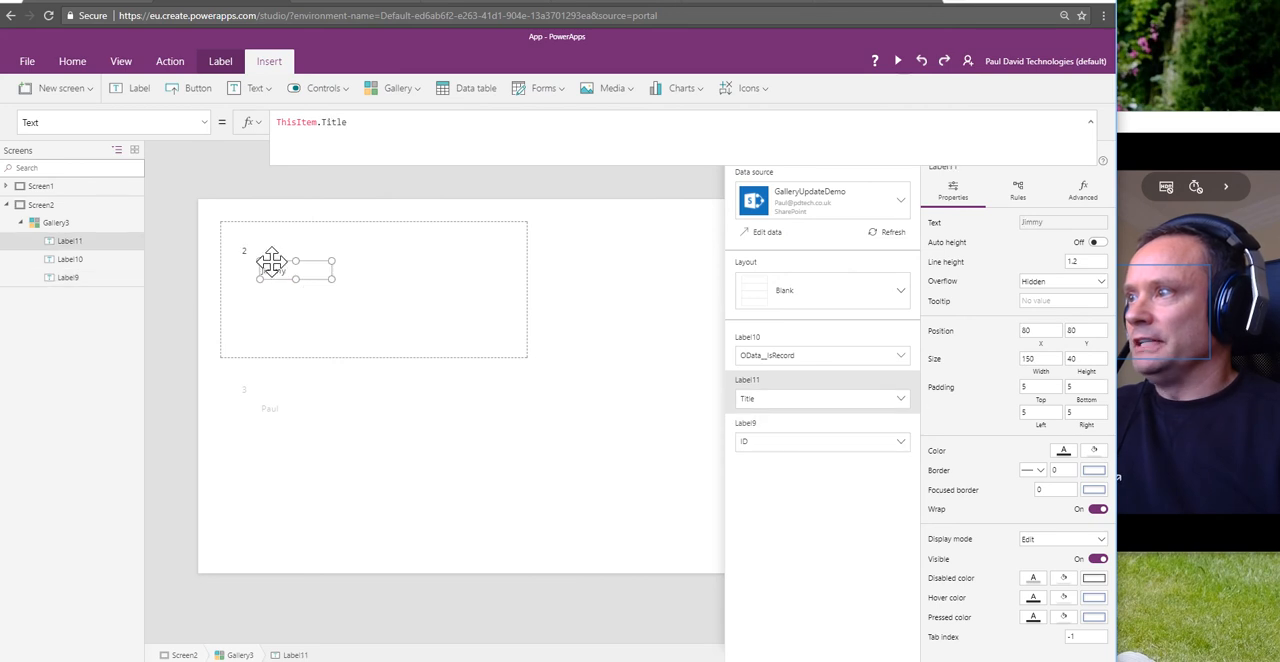
left_click_drag(271, 263, 290, 241)
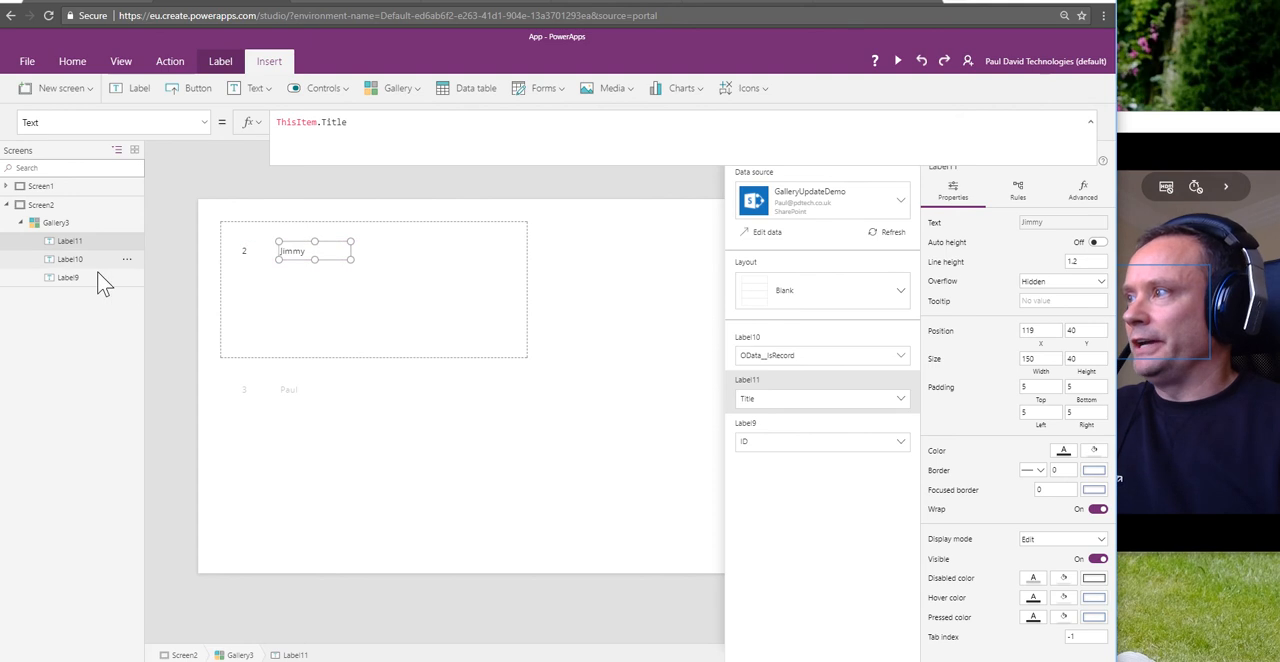
Step: Place Label10 beside the Title label at about X 220, Y 40 and set its Text formula to ThisItem.Bonus
left_click(70, 260)
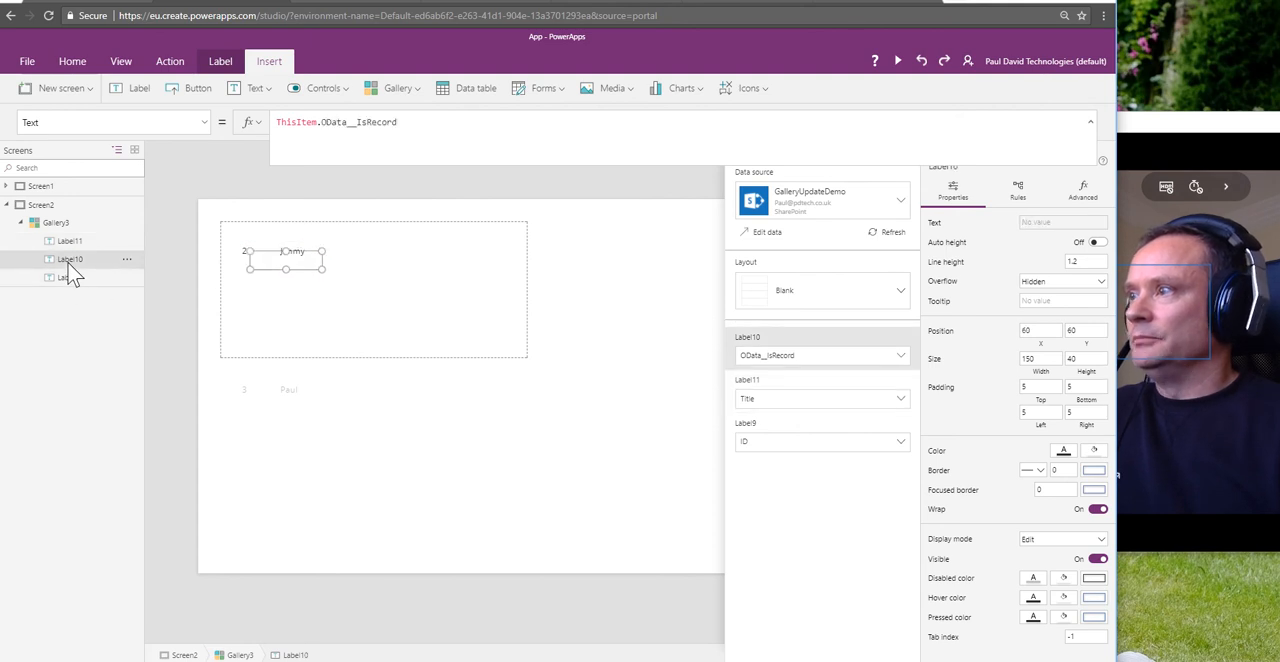
left_click_drag(263, 268, 335, 255)
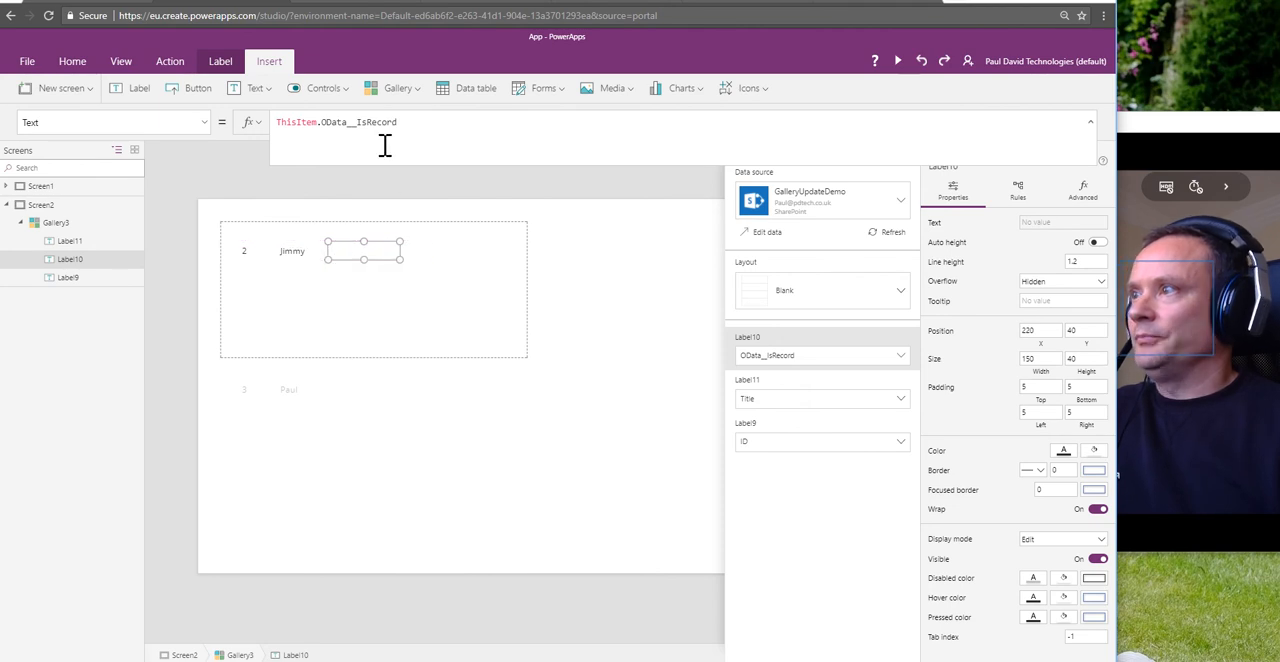
left_click(327, 124)
left_click_drag(320, 124, 437, 123)
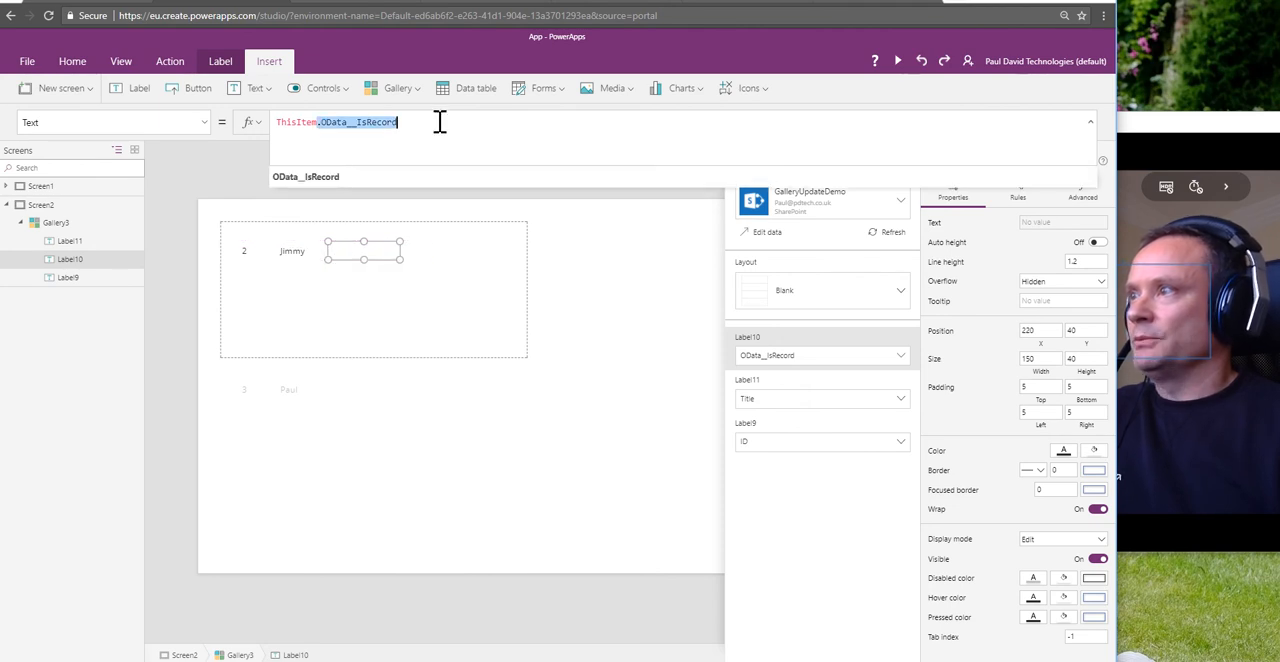
type("Bor")
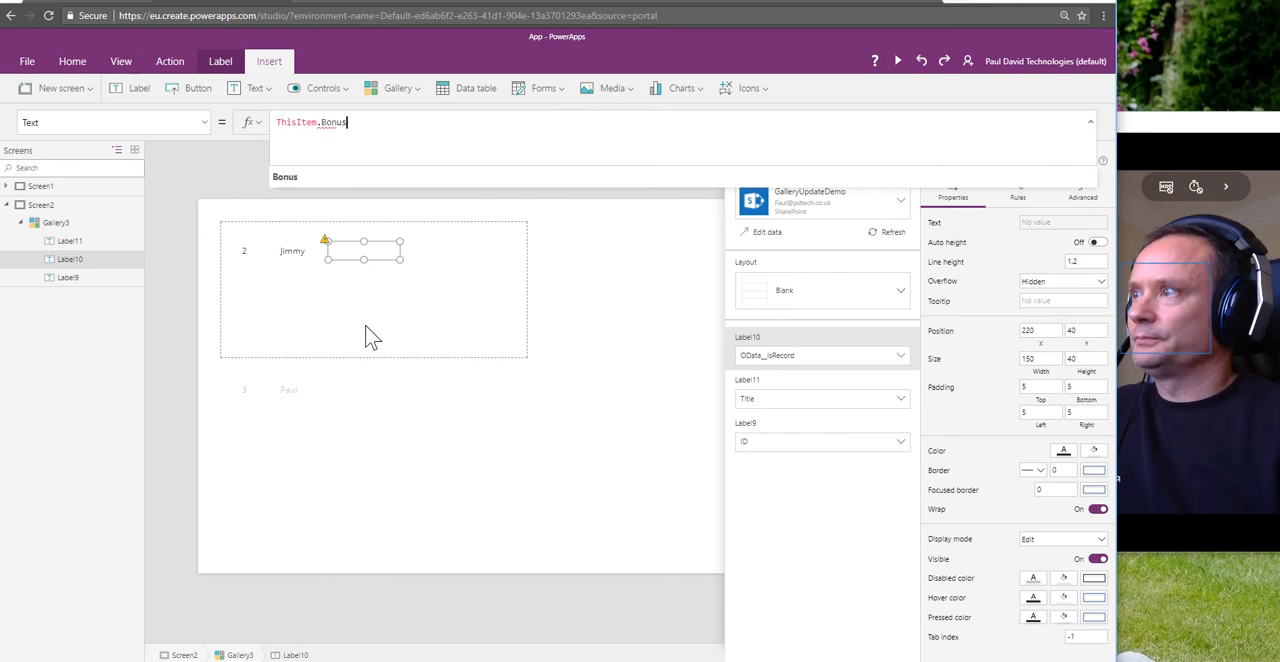
left_click(283, 177)
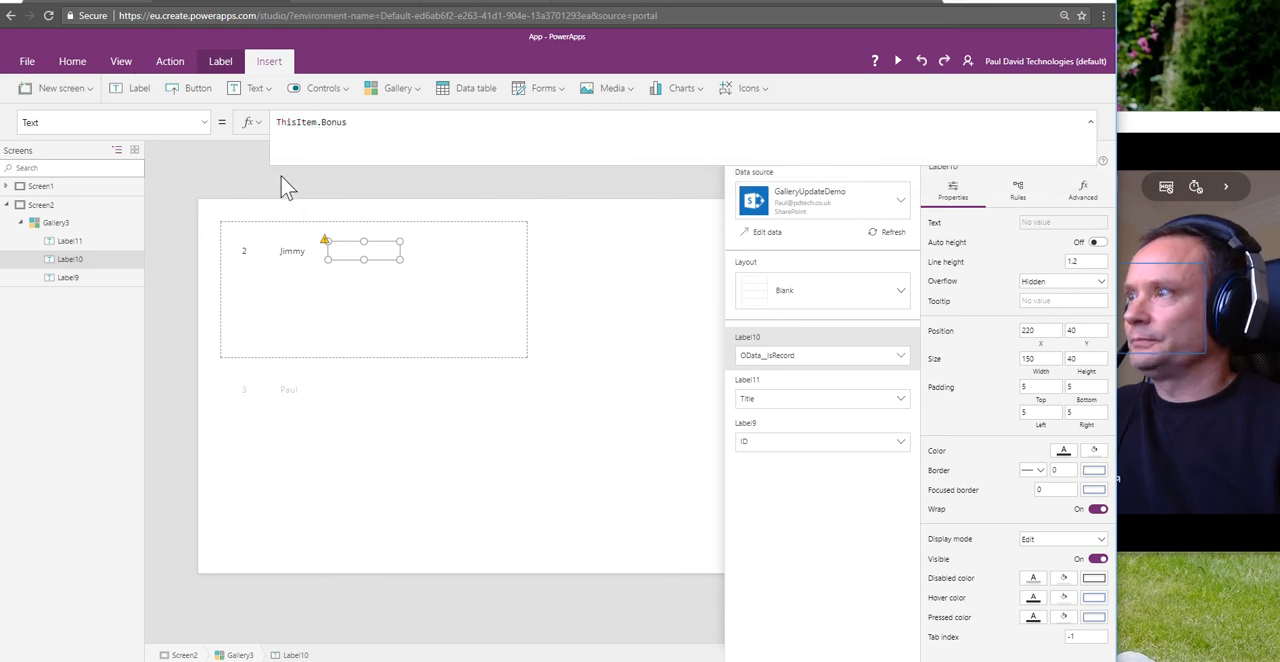
Step: Shrink the gallery template to a height of about 99 and move the Bonus label to about X 269, Y 40
left_click(431, 285)
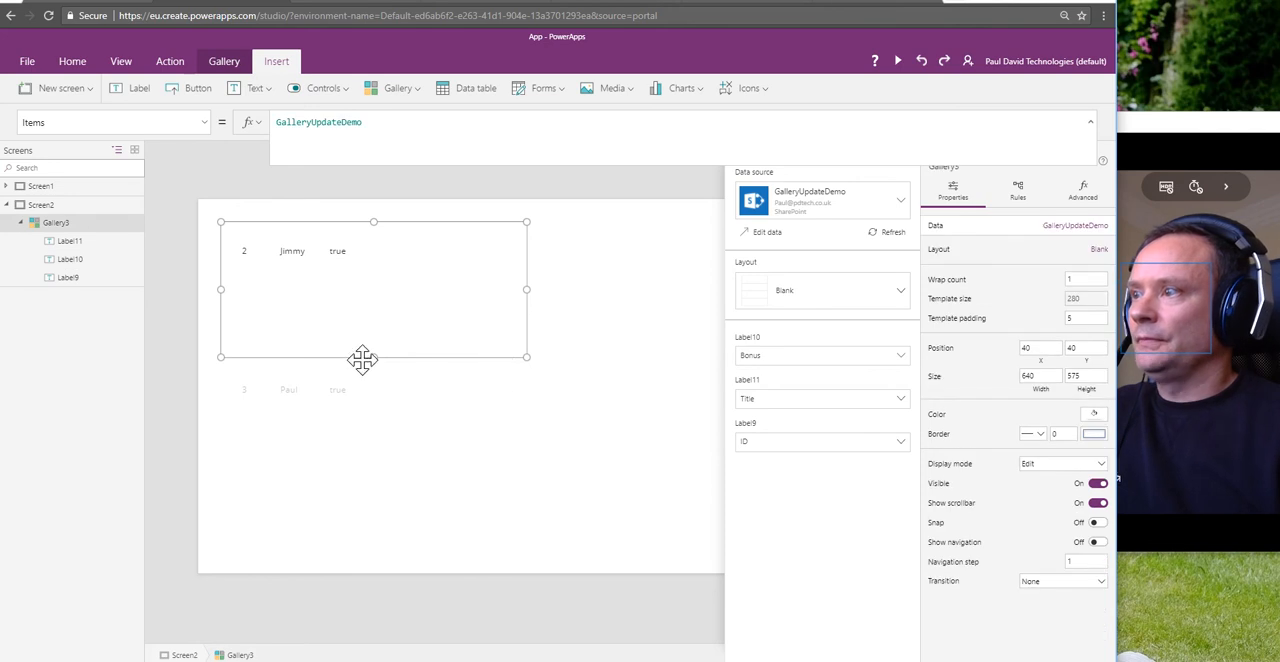
left_click_drag(371, 355, 373, 272)
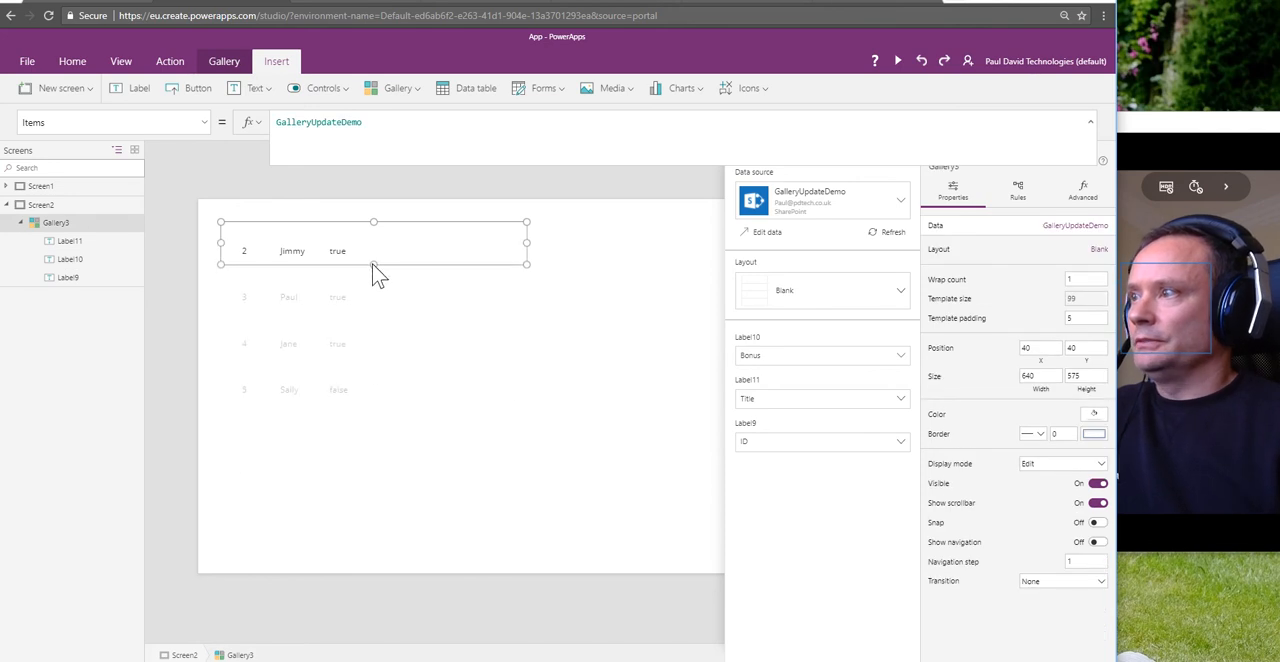
left_click(292, 252)
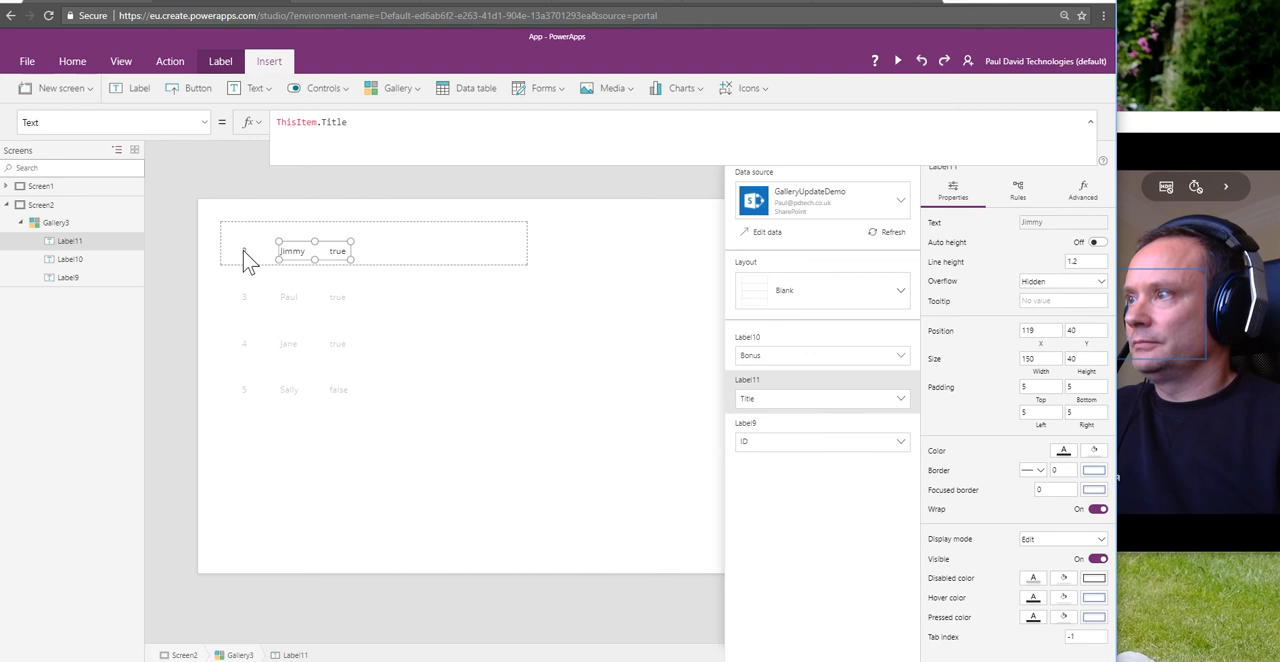
left_click(345, 257)
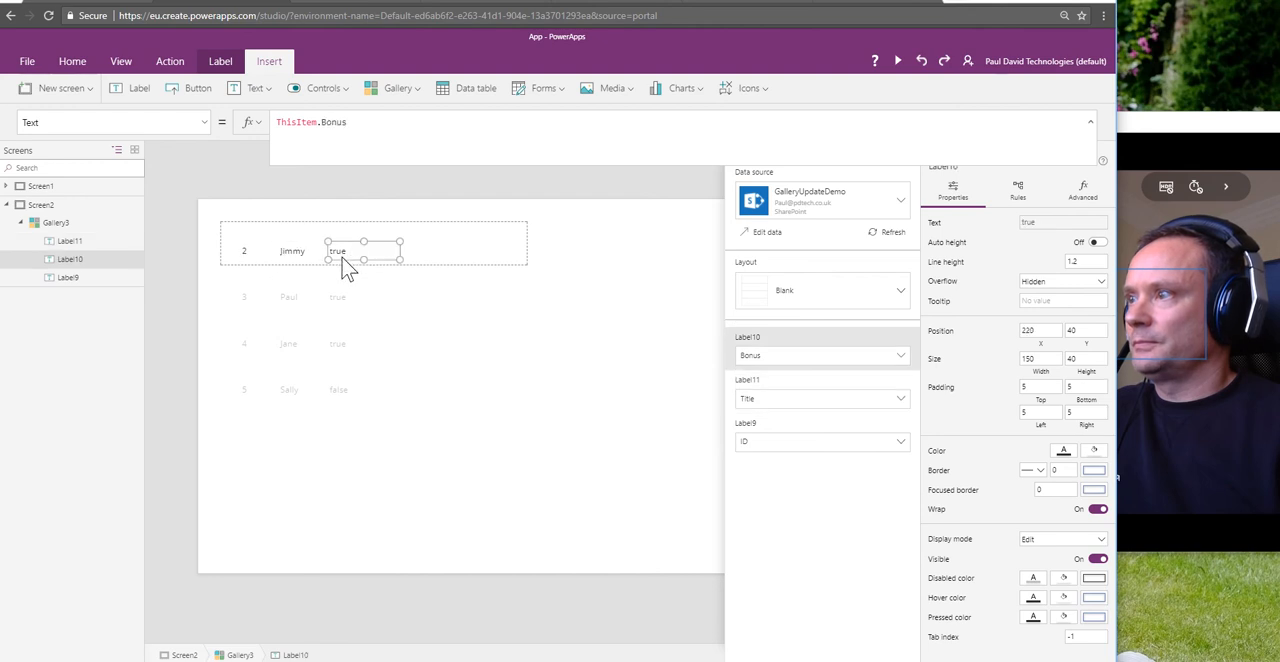
left_click_drag(342, 257, 366, 257)
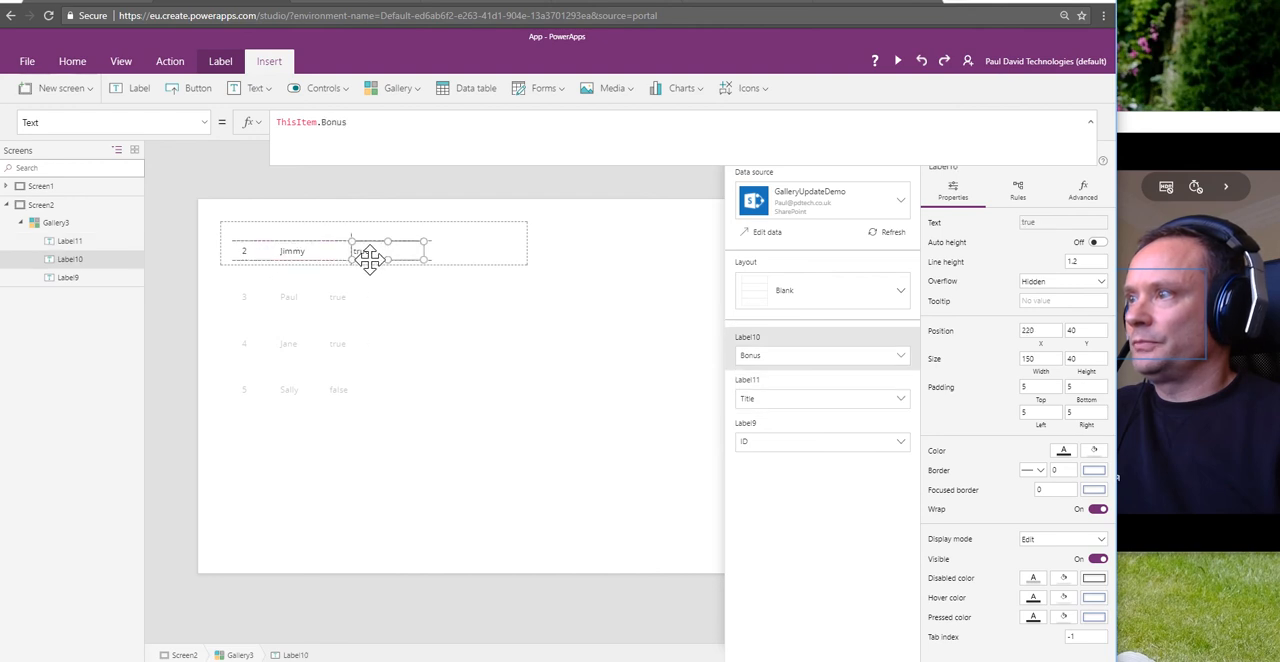
Step: Select the ID, Title and Bonus labels together and nudge them up to Y 12
left_click(245, 249)
left_click(312, 248)
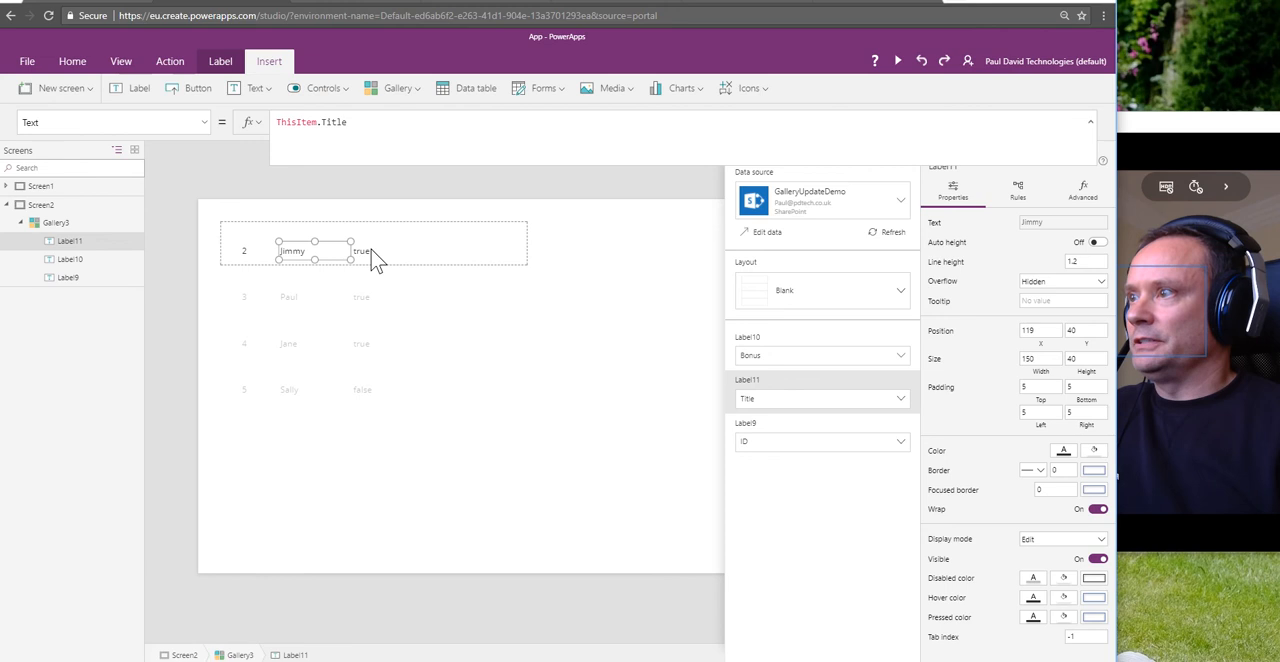
left_click(371, 250, "shift")
left_click(243, 252, "shift")
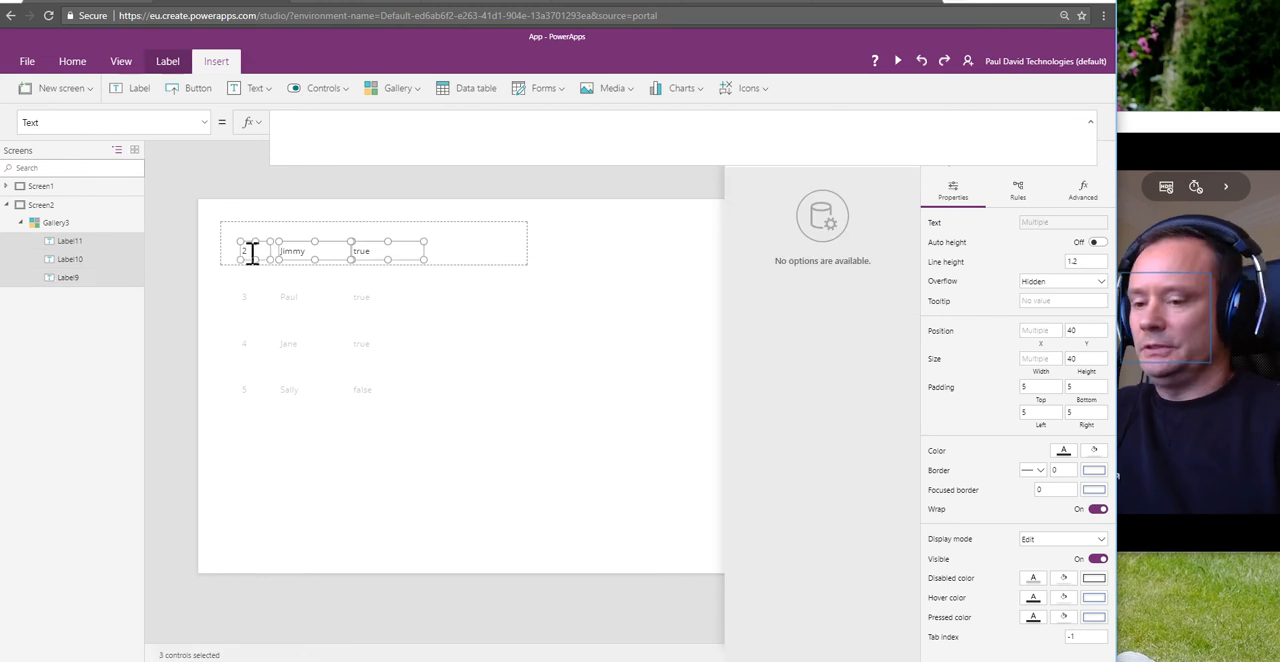
key("Up")
key("Up")
key("Up")
key("Up")
key("Up")
key("Up")
key("Up")
key("Up")
key("Up")
key("Up")
key("Up")
key("Up")
key("Up")
key("Up")
key("Up")
key("Up")
key("Up")
key("Up")
key("Up")
key("Up")
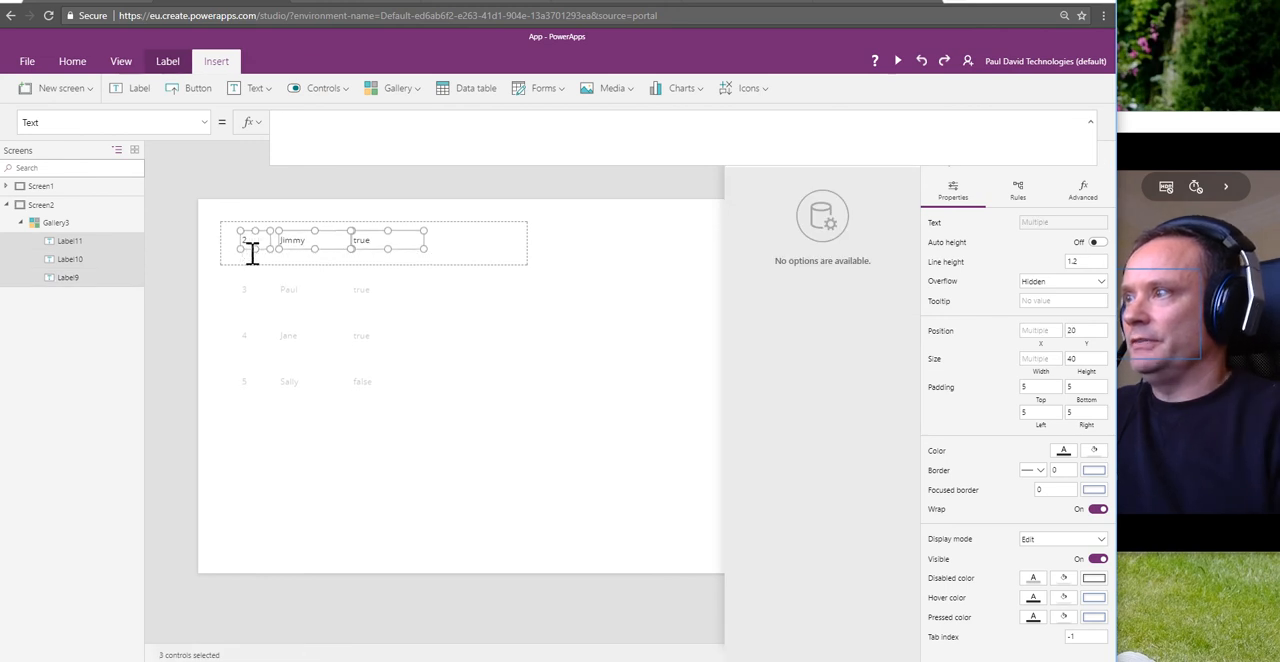
key("Up")
key("Up")
key("Up")
key("Up")
key("Up")
key("Up")
key("Up")
key("Up")
Step: Reduce the gallery template size to about 55 and narrow the Bonus label to a width of about 66
left_click(450, 252)
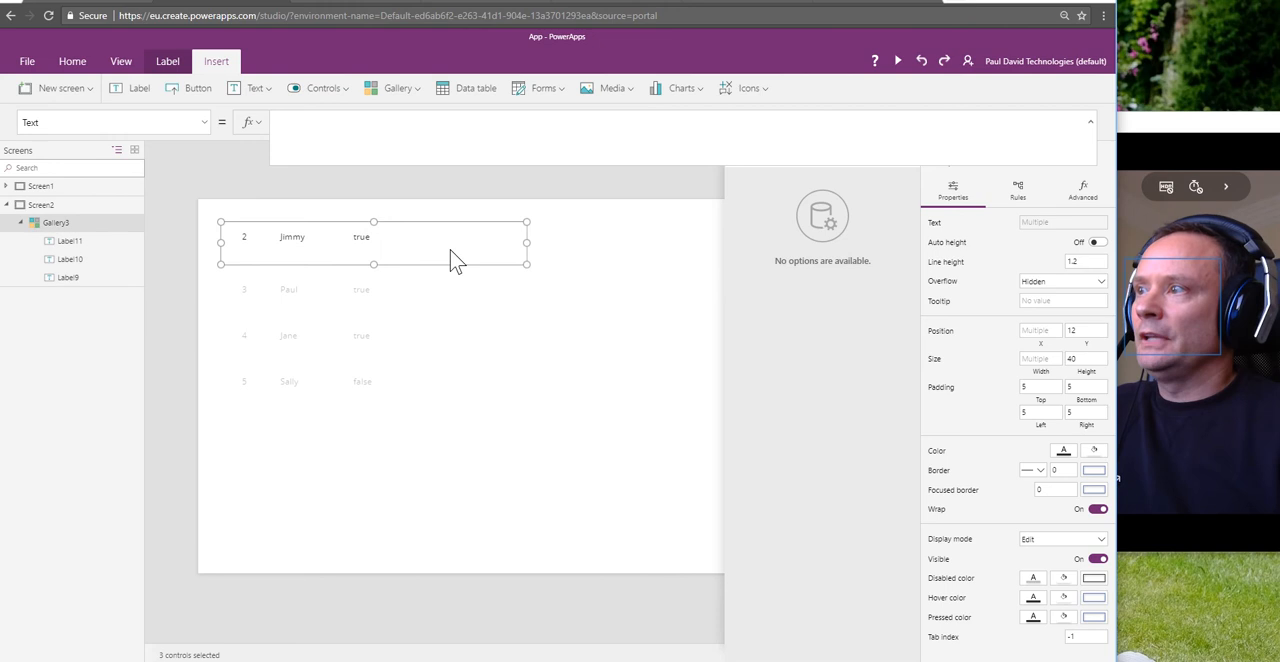
left_click_drag(373, 264, 366, 247)
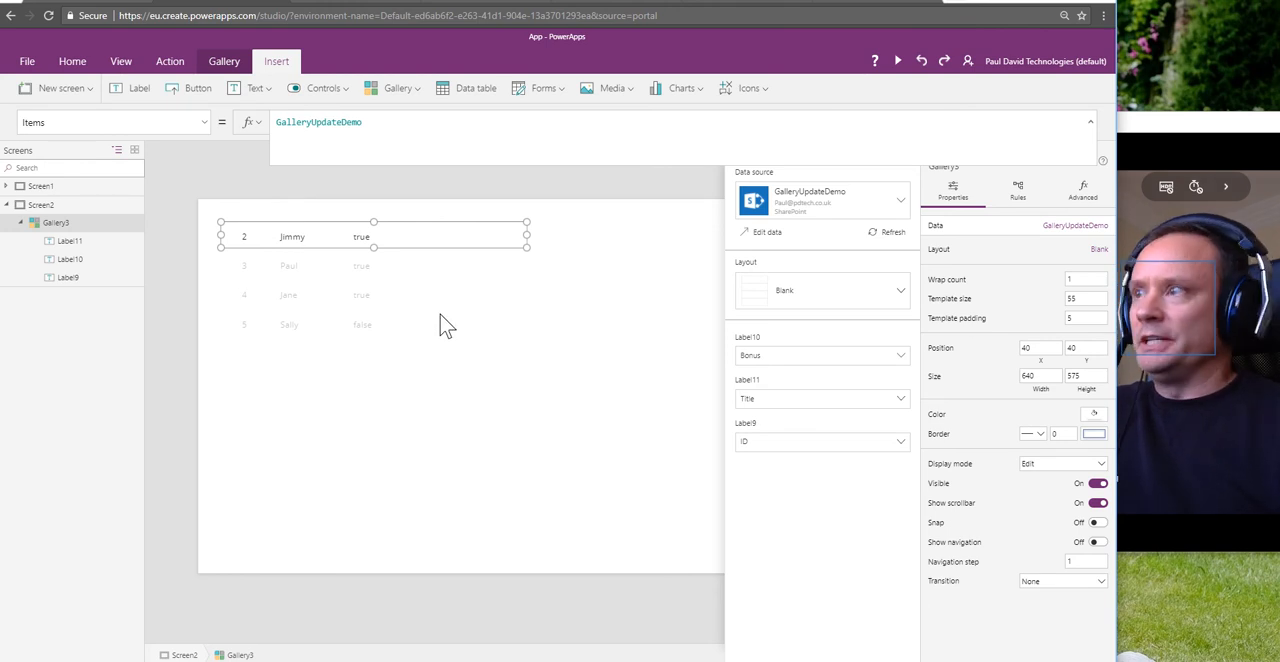
left_click(362, 241)
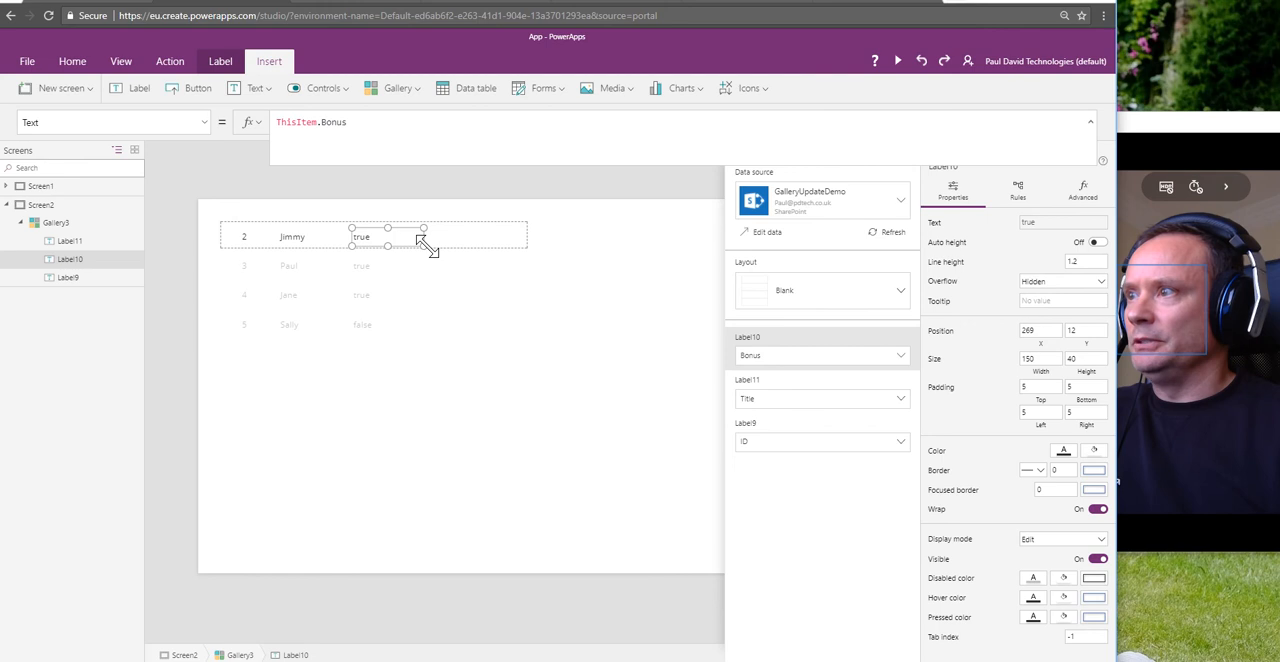
left_click_drag(425, 245, 389, 247)
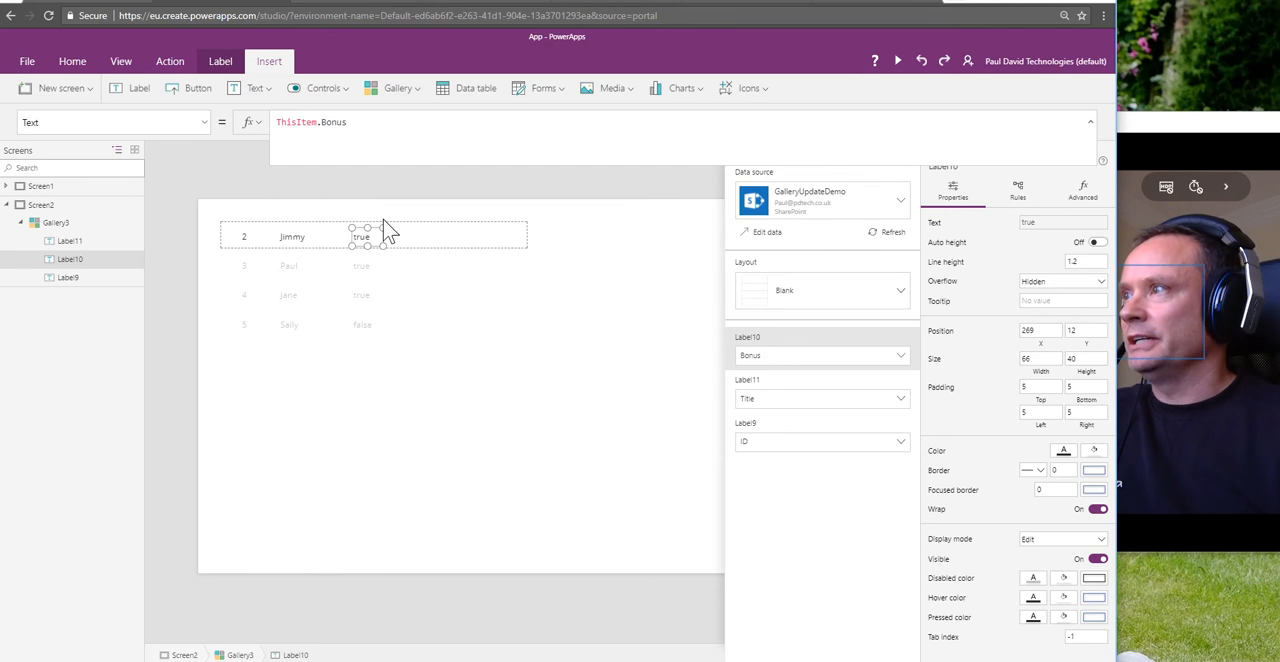
Step: Insert a toggle into the gallery template and place it beside the Bonus label at about X 335, Y 18
left_click(346, 93)
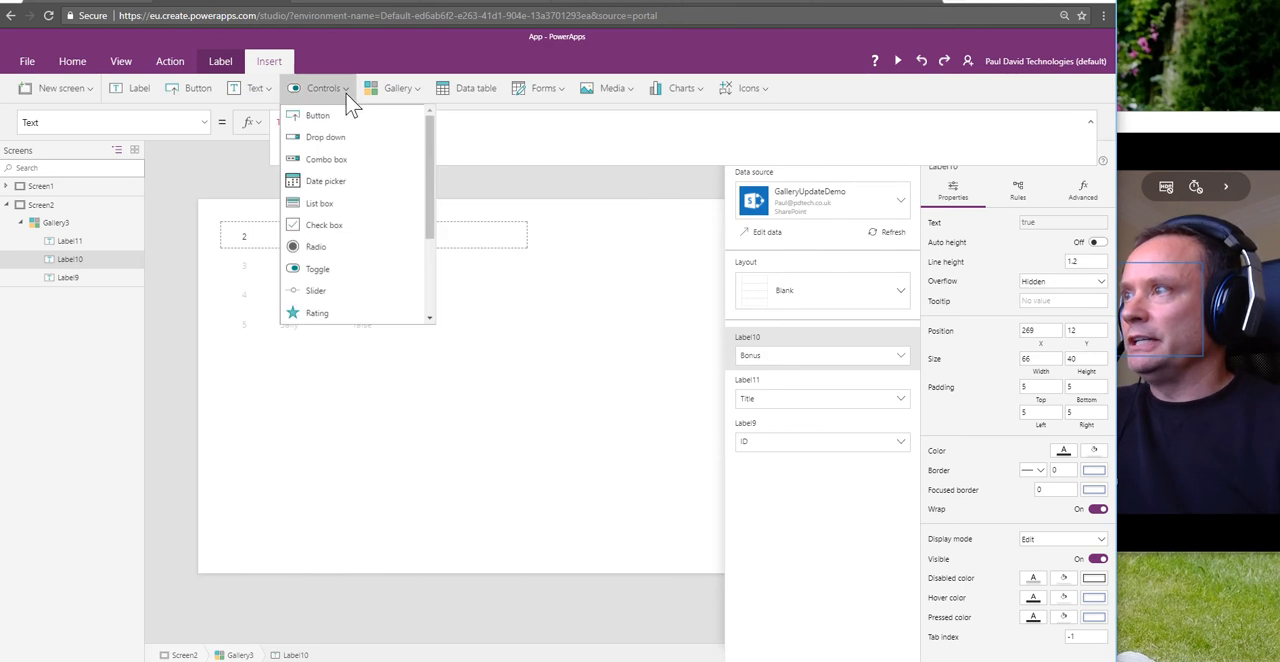
left_click(329, 277)
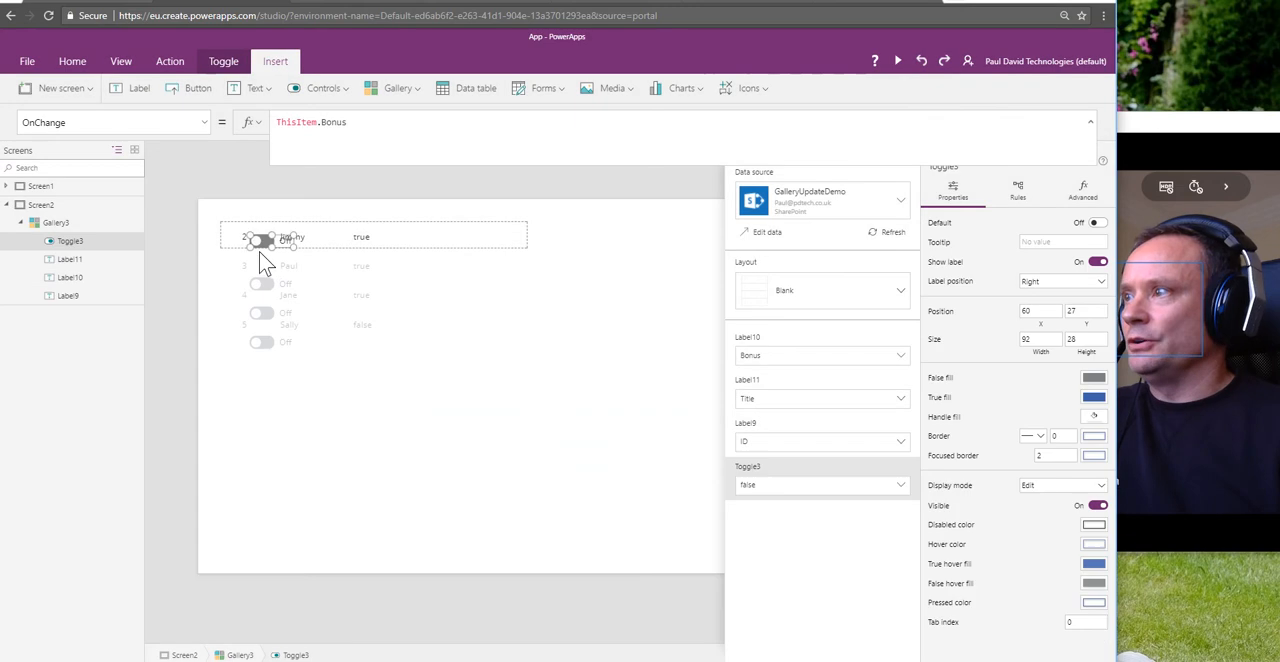
left_click_drag(259, 246, 395, 242)
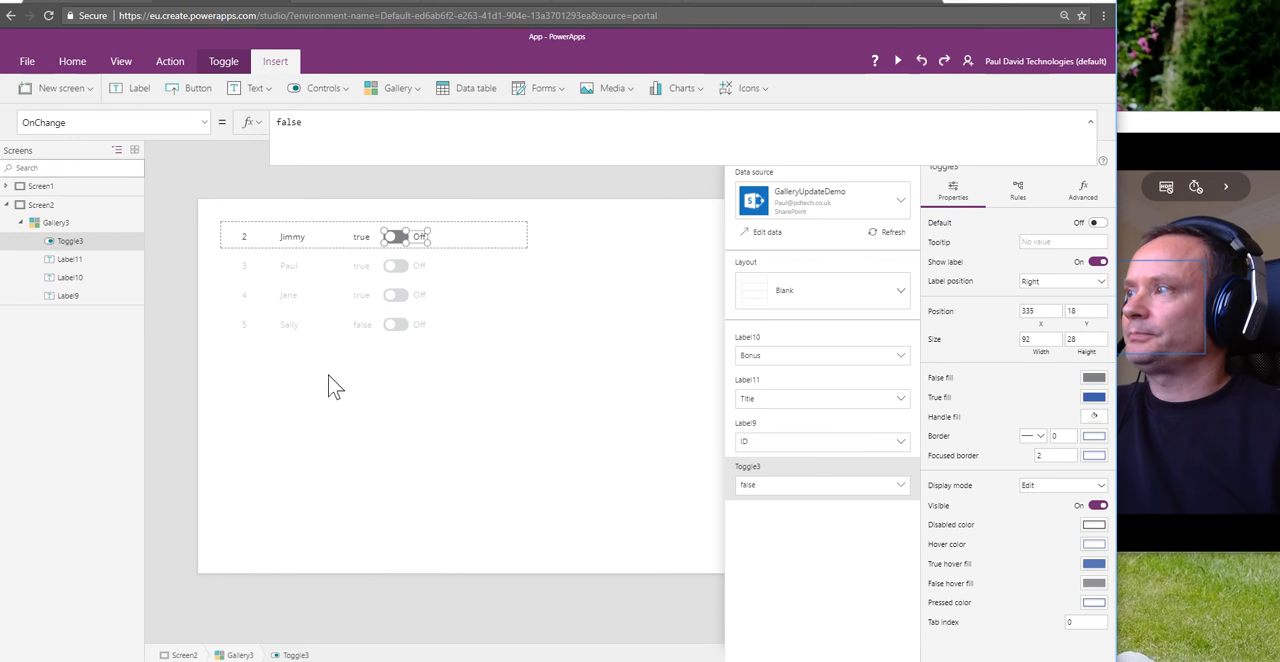
Step: Rename the toggle control to tglBonus
left_click(126, 243)
left_click(150, 318)
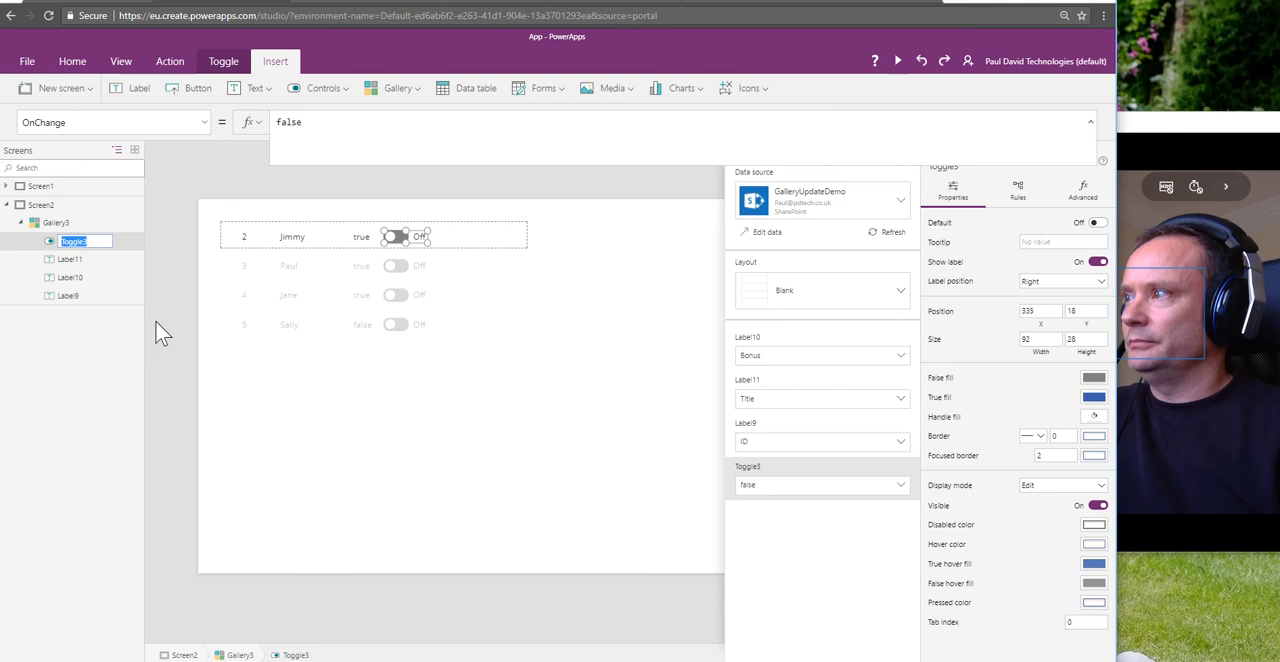
type("t")
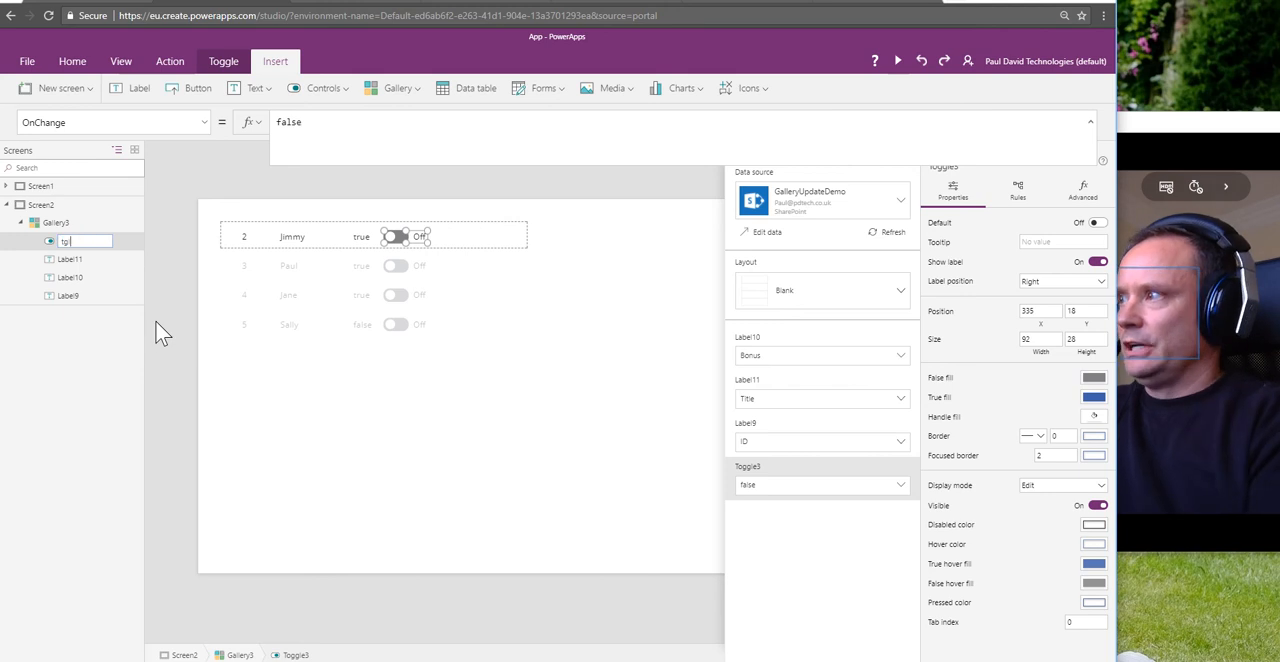
type("glBonus")
key("Return")
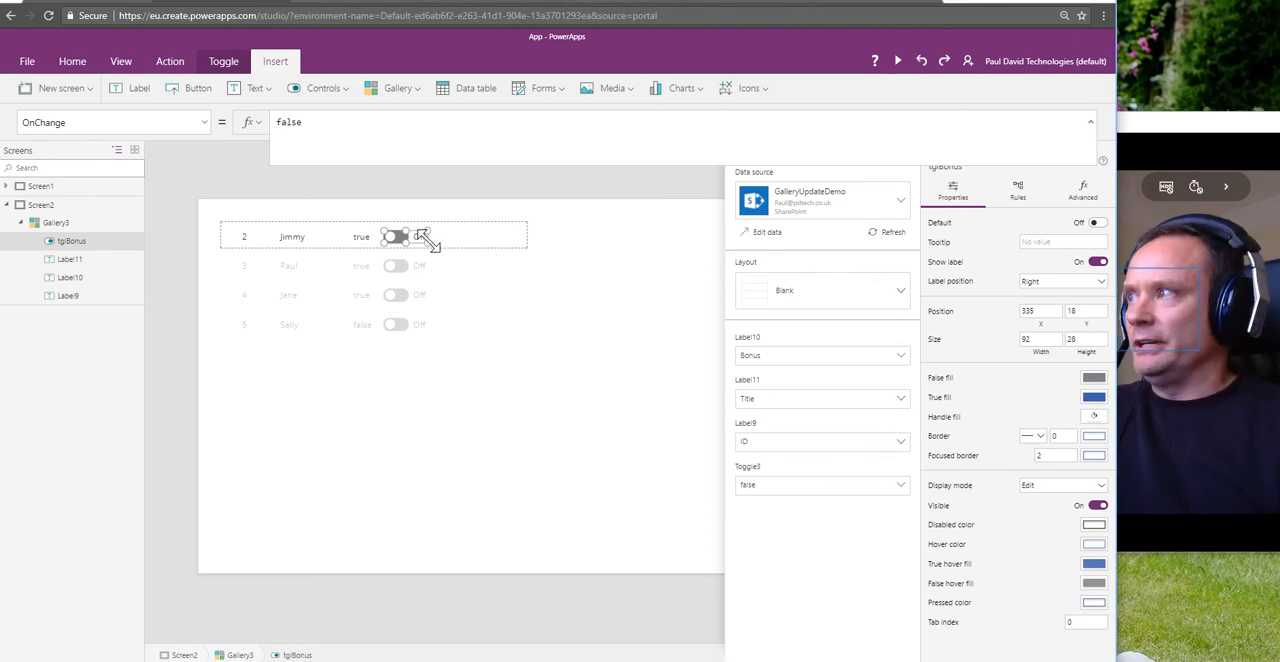
Step: Set the Default property of tglBonus to ThisItem.Bonus
left_click(205, 124)
scroll(183, 206, "up", 5)
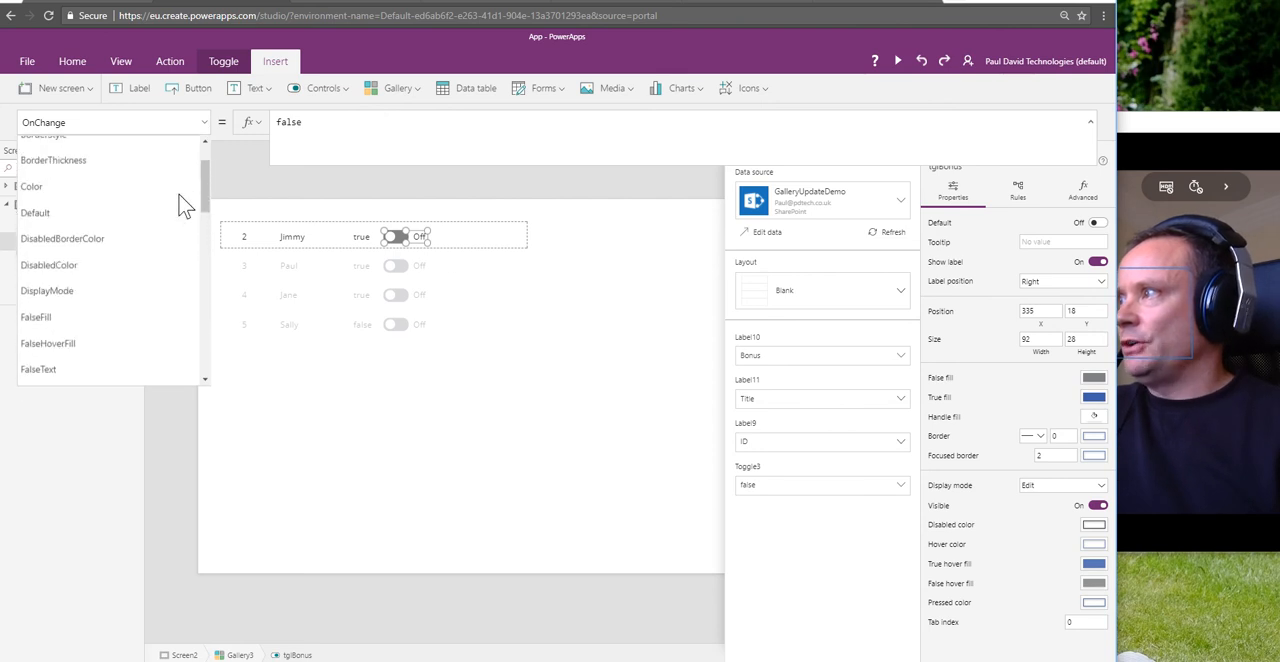
scroll(132, 296, "up", 1)
scroll(130, 295, "down", 1)
scroll(106, 224, "up", 1)
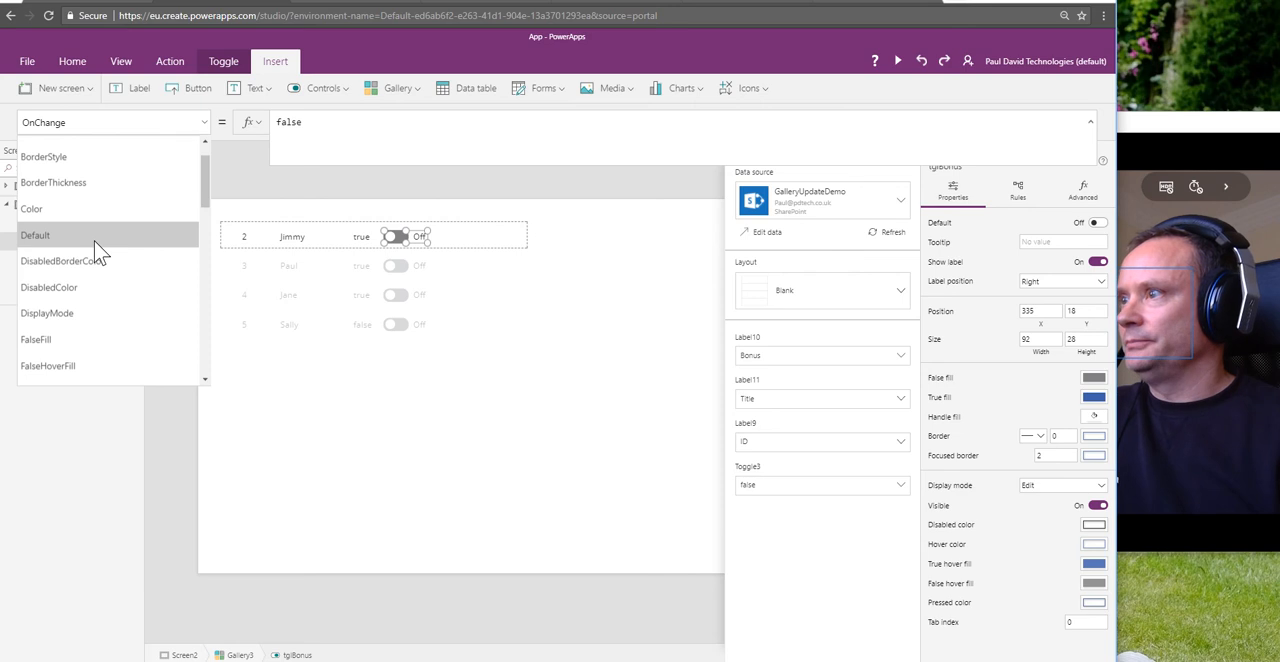
left_click(94, 240)
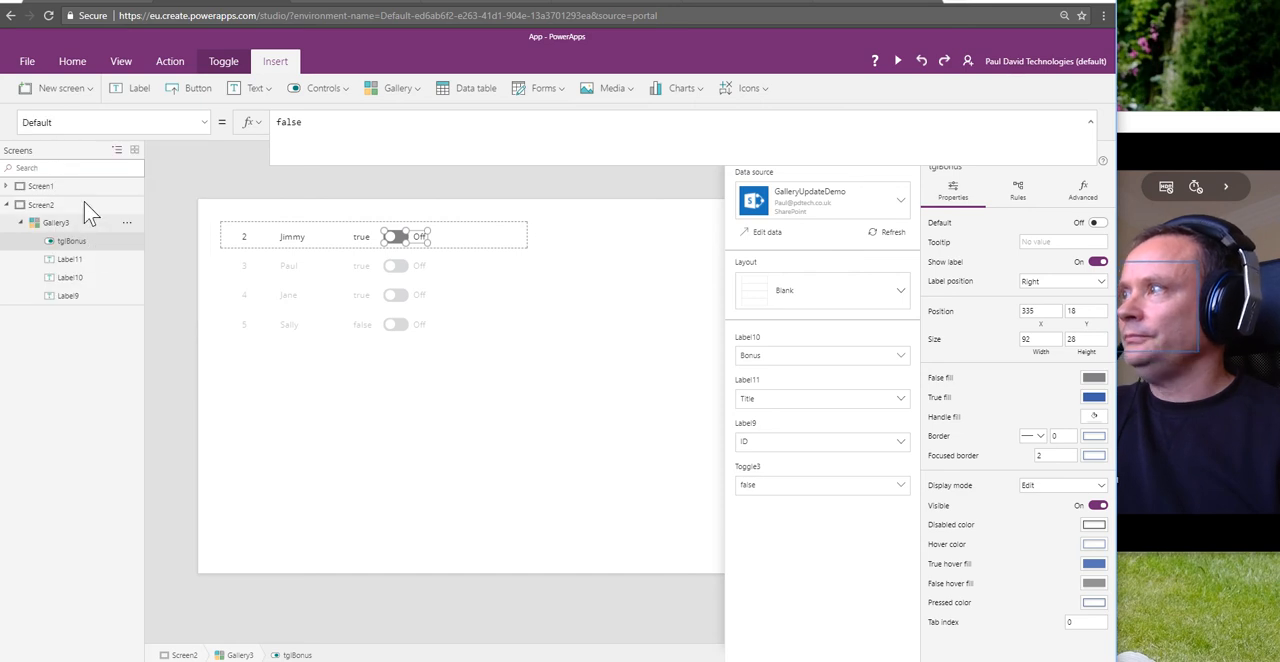
double_click(297, 121)
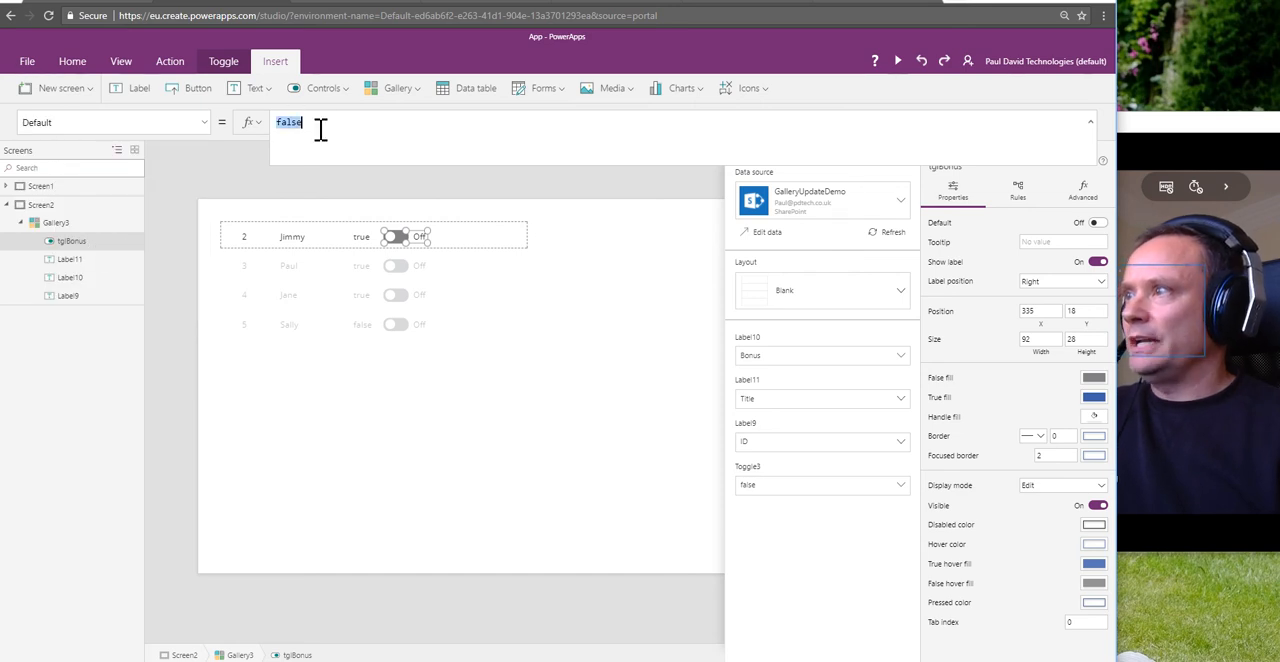
type("ThisItem")
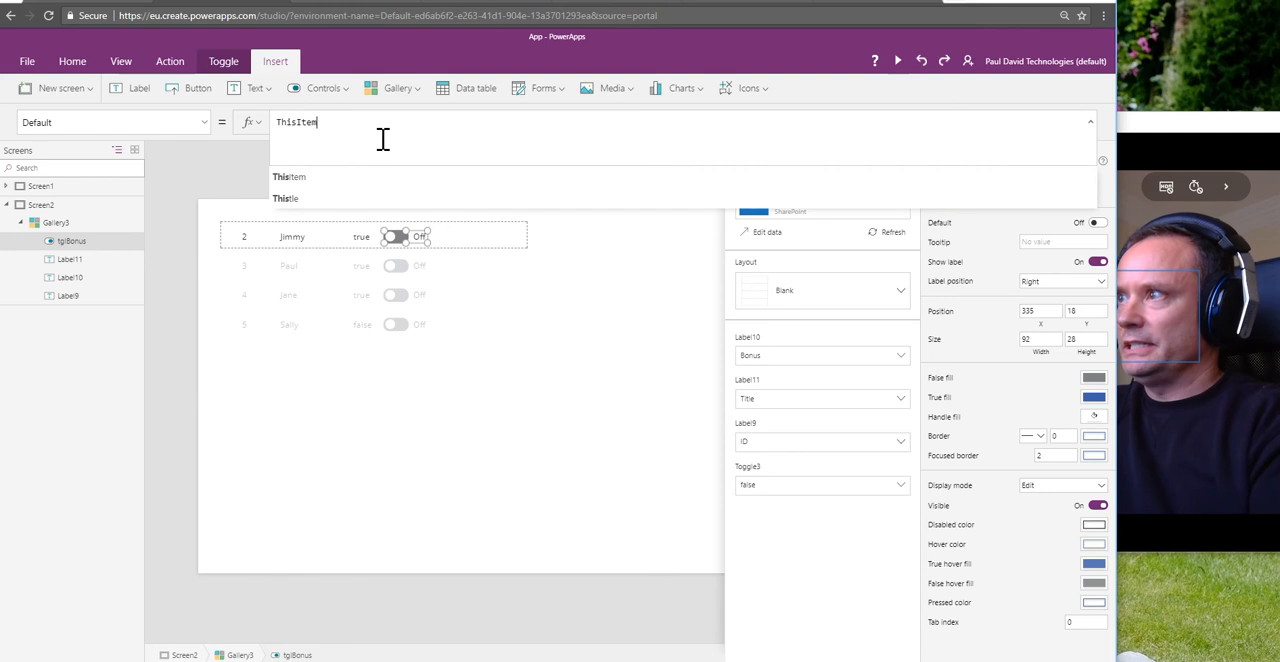
type(".Bonus")
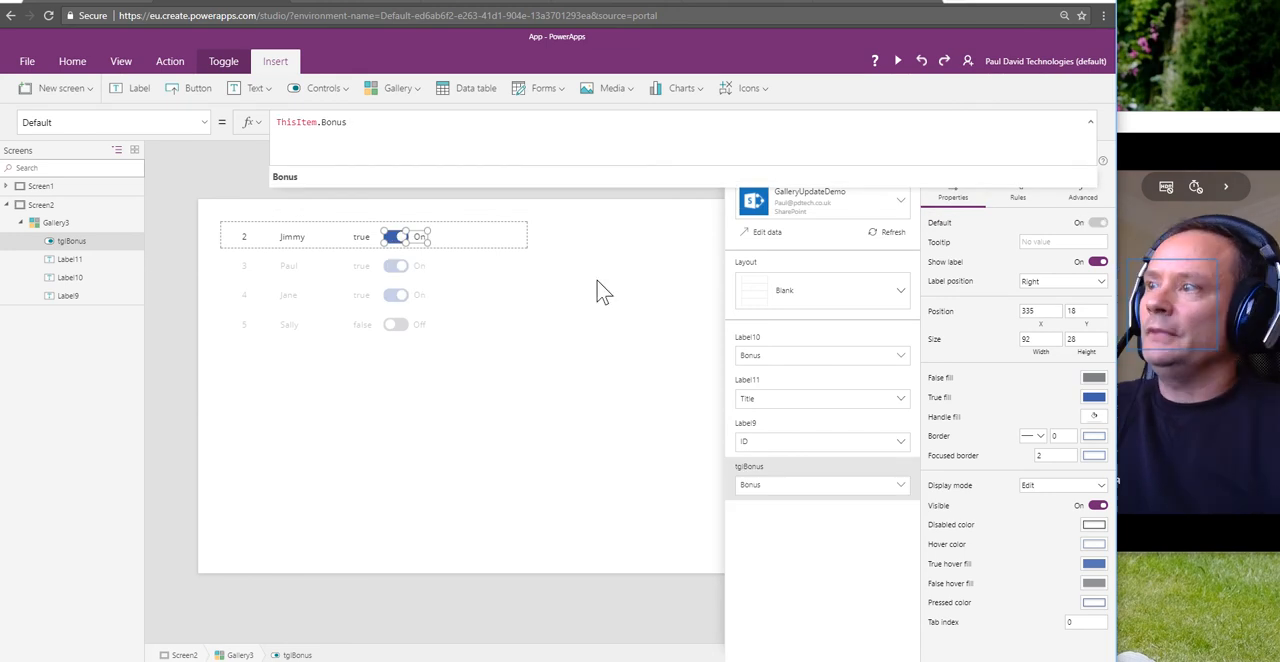
left_click(590, 329)
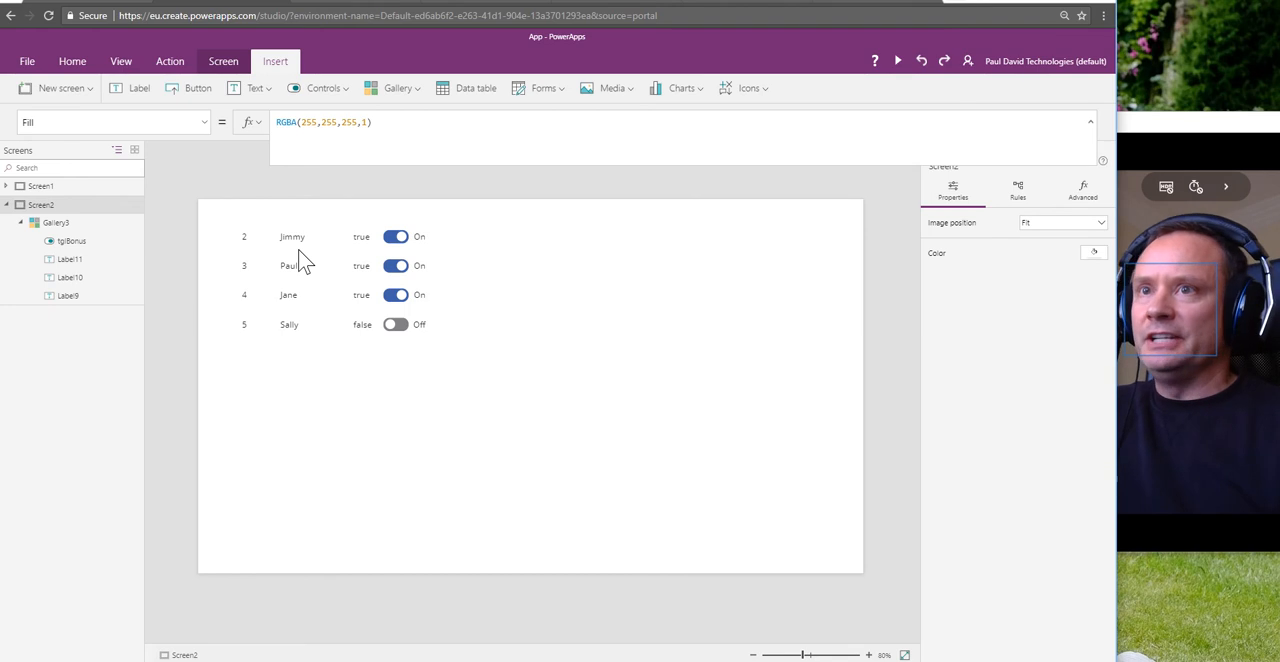
left_click(388, 248)
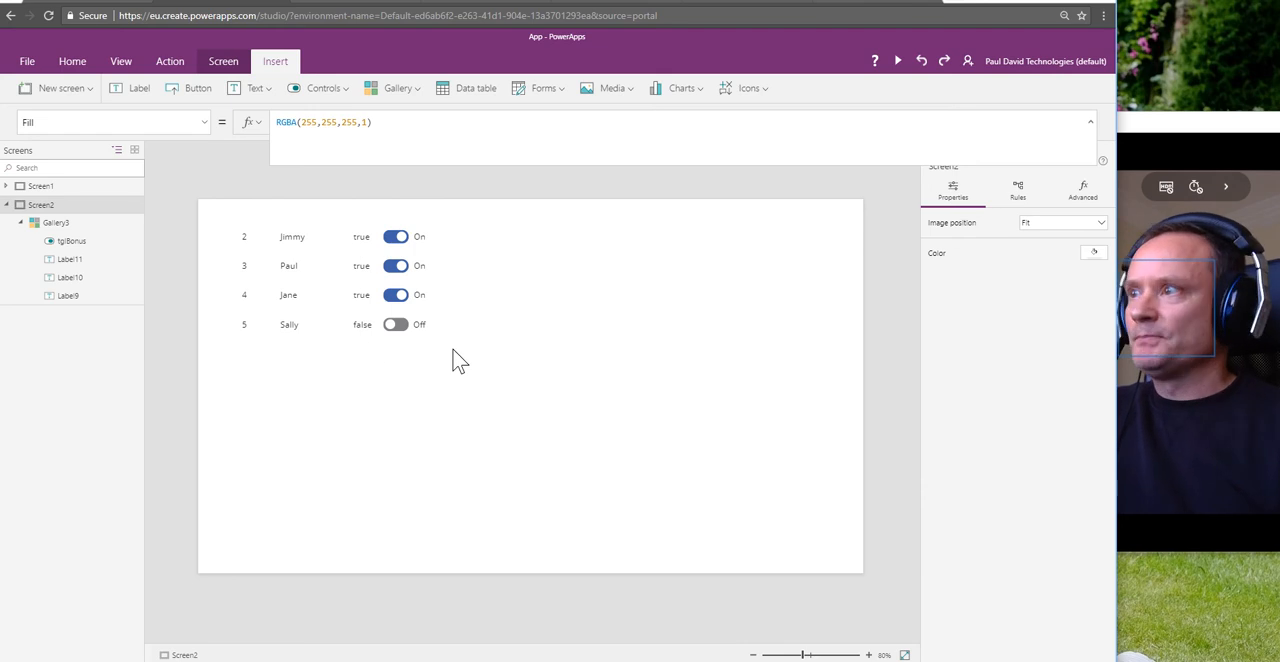
left_click(395, 245)
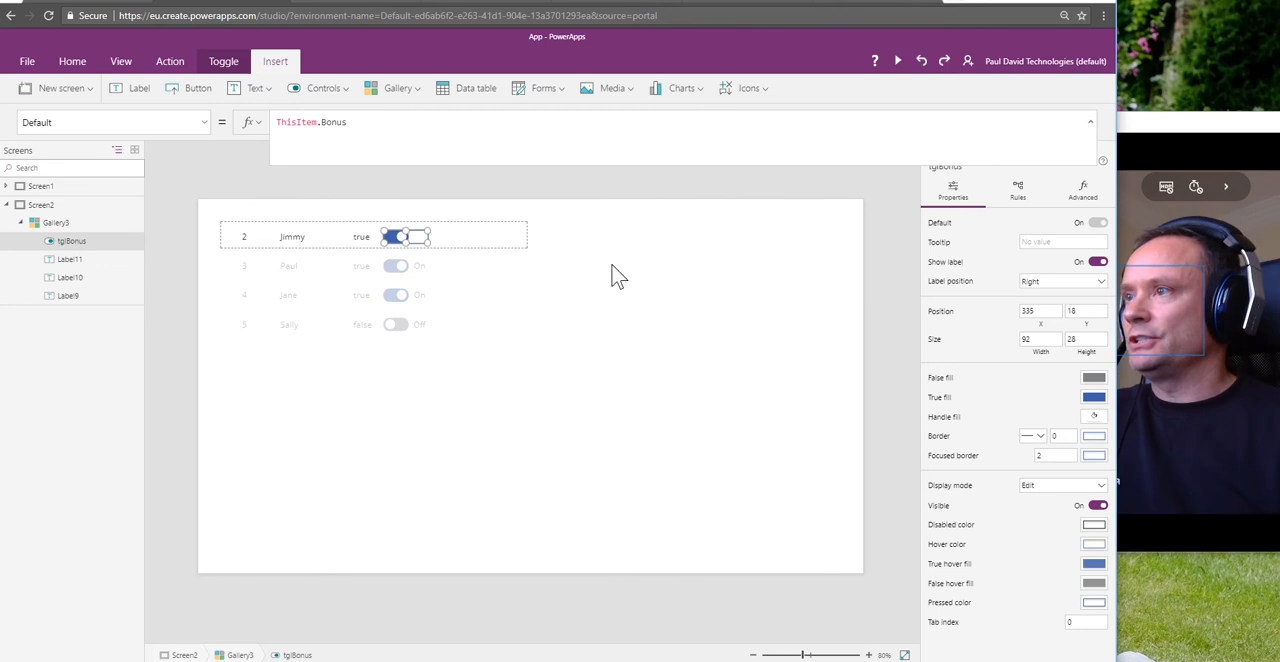
left_click(563, 258)
Step: Begin the OnCheck formula of tglBonus with a Patch call on GalleryUpdateDemo that targets ThisItem, replacing the default value
left_click(397, 245)
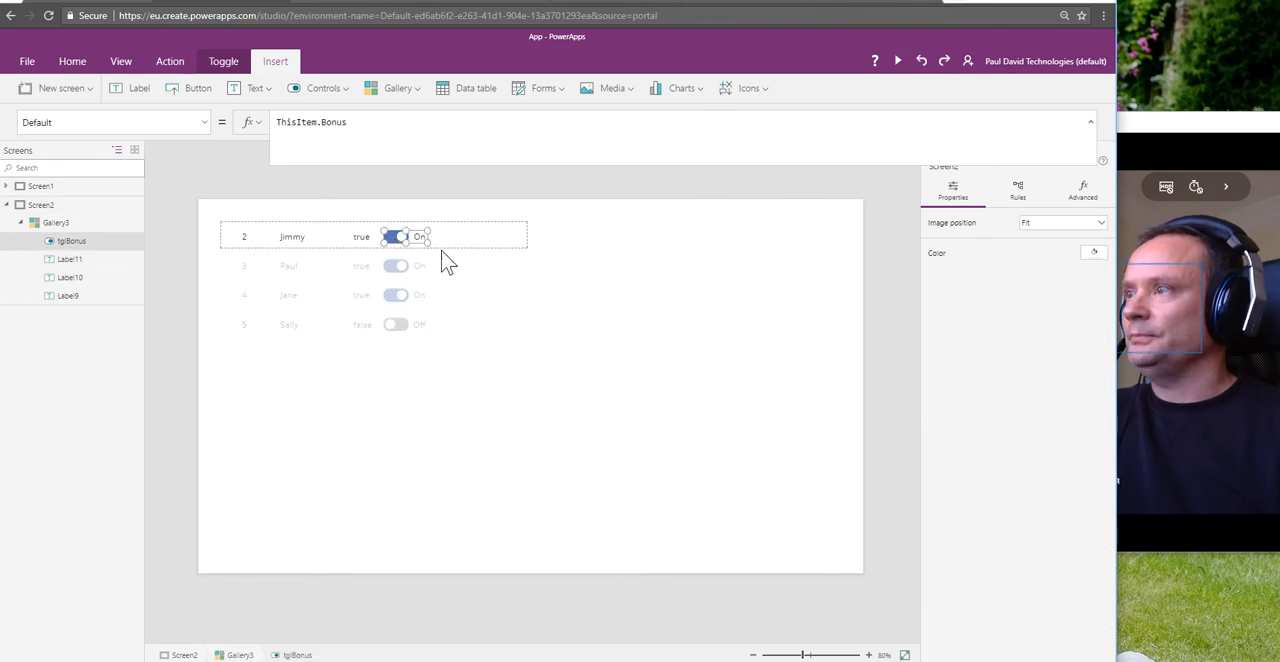
left_click(207, 126)
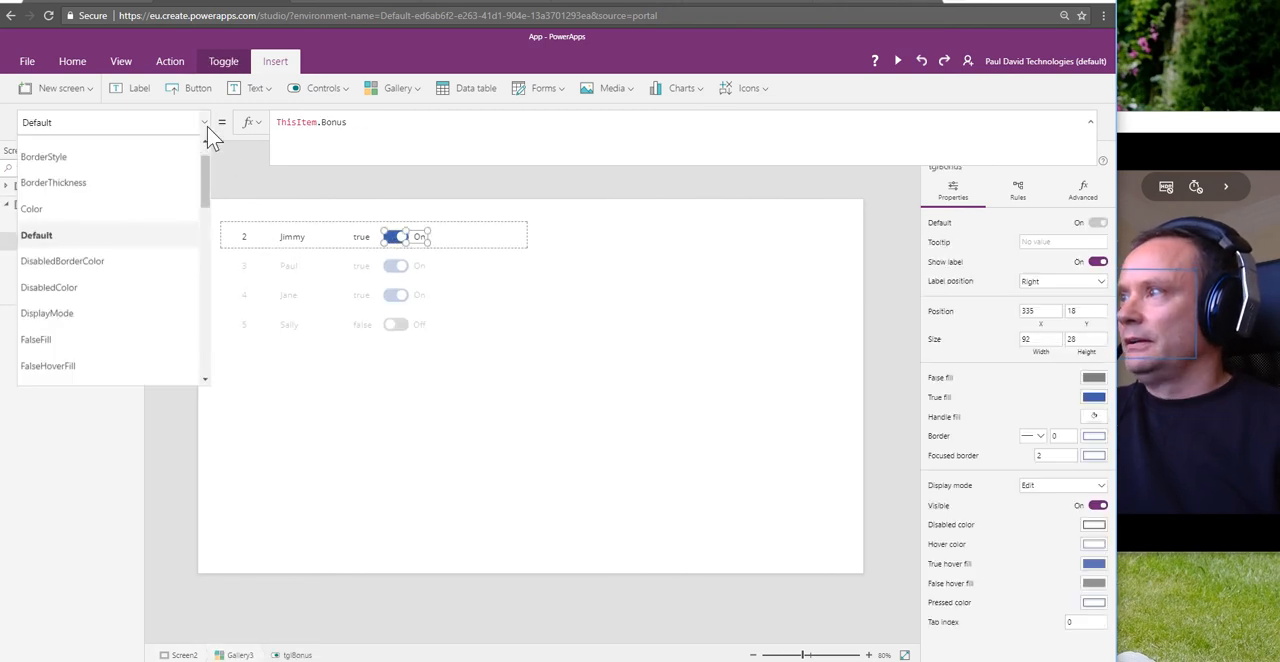
scroll(105, 252, "down", 5)
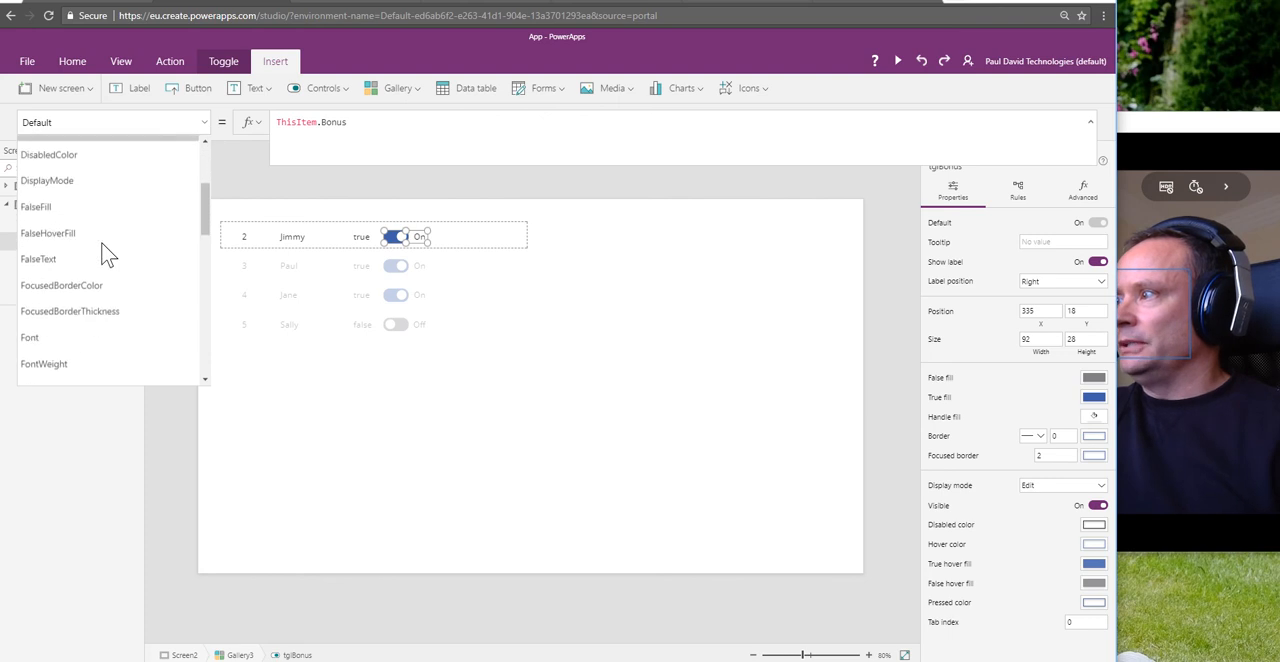
scroll(101, 246, "down", 3)
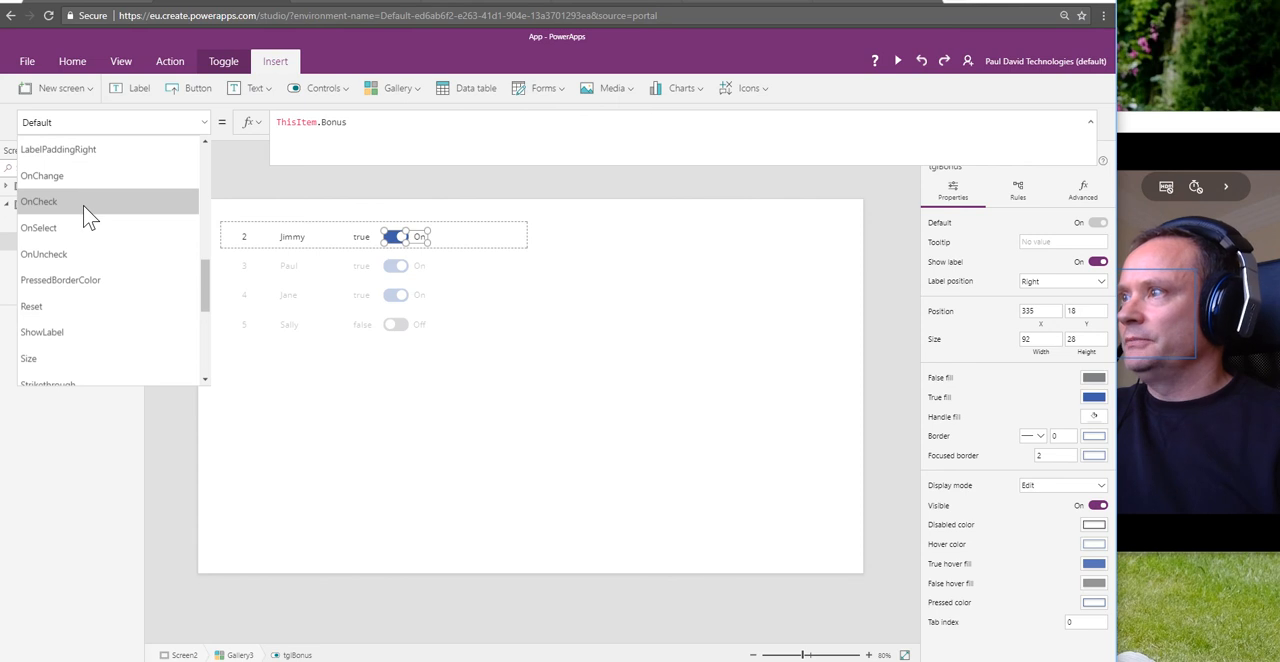
left_click(83, 203)
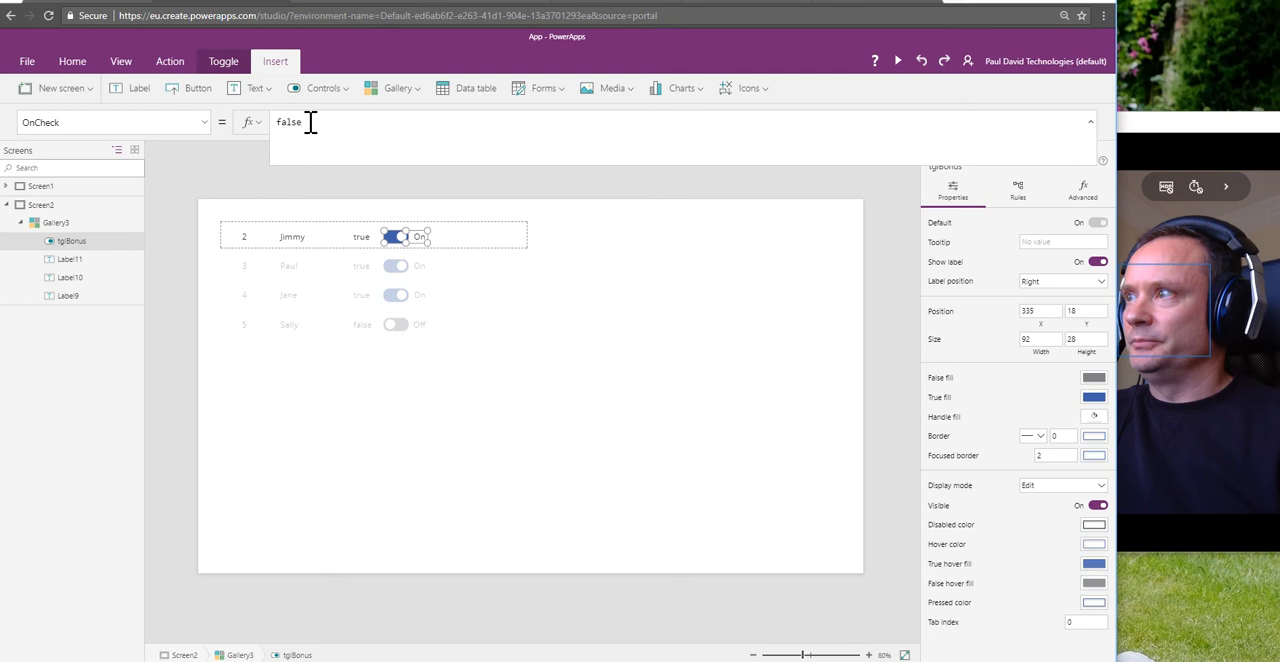
double_click(278, 122)
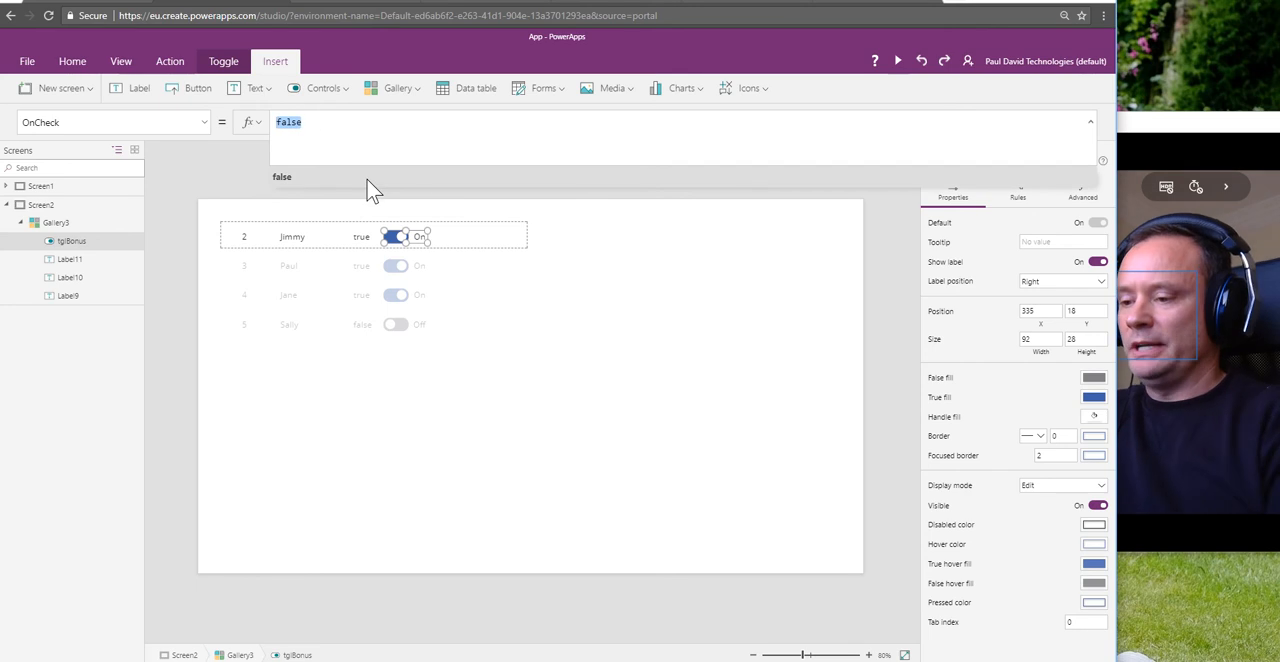
type("Patc")
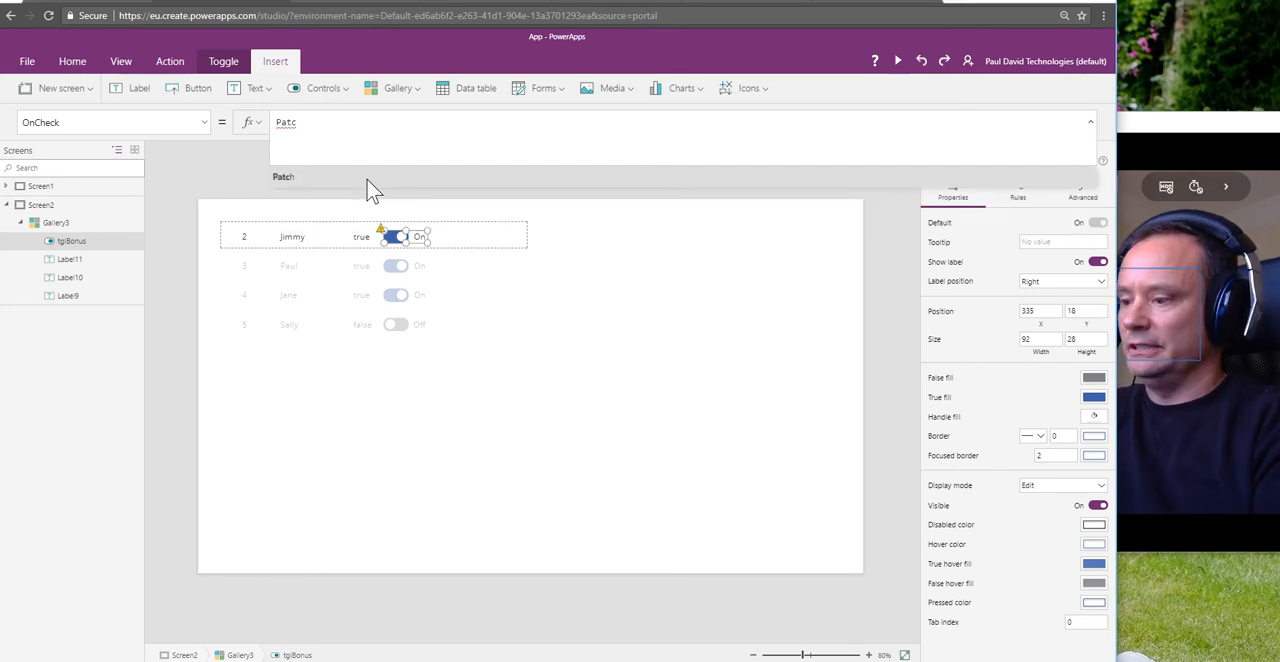
type("h(")
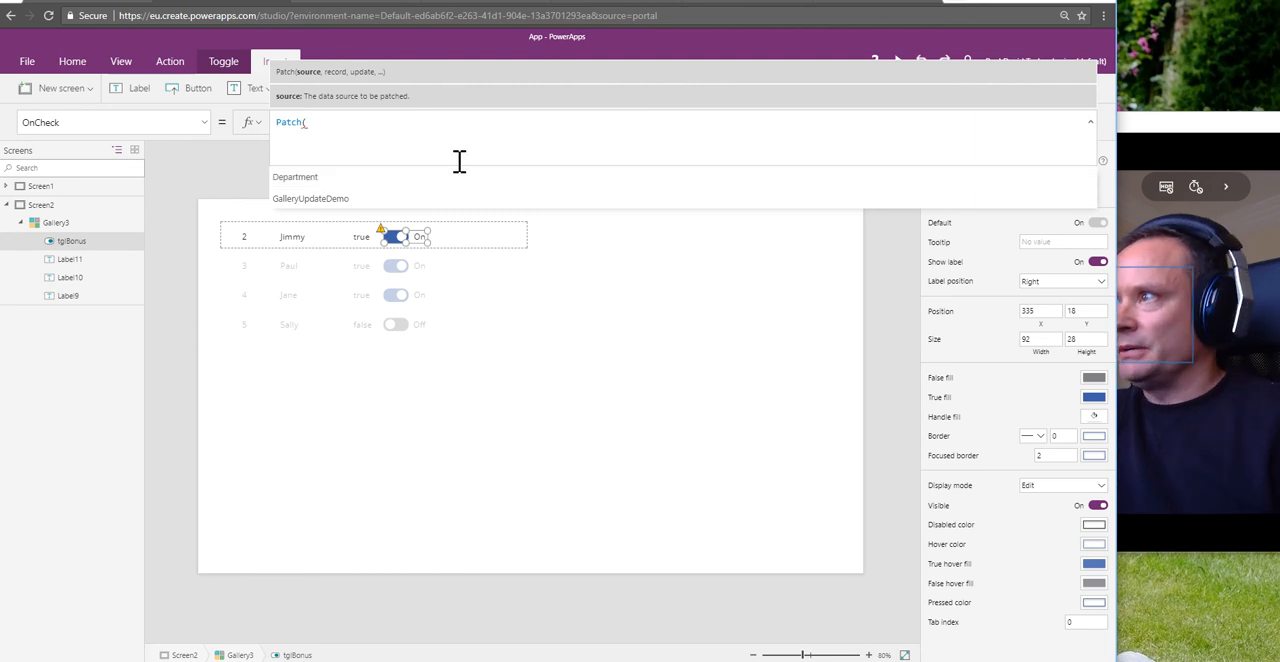
left_click(330, 210)
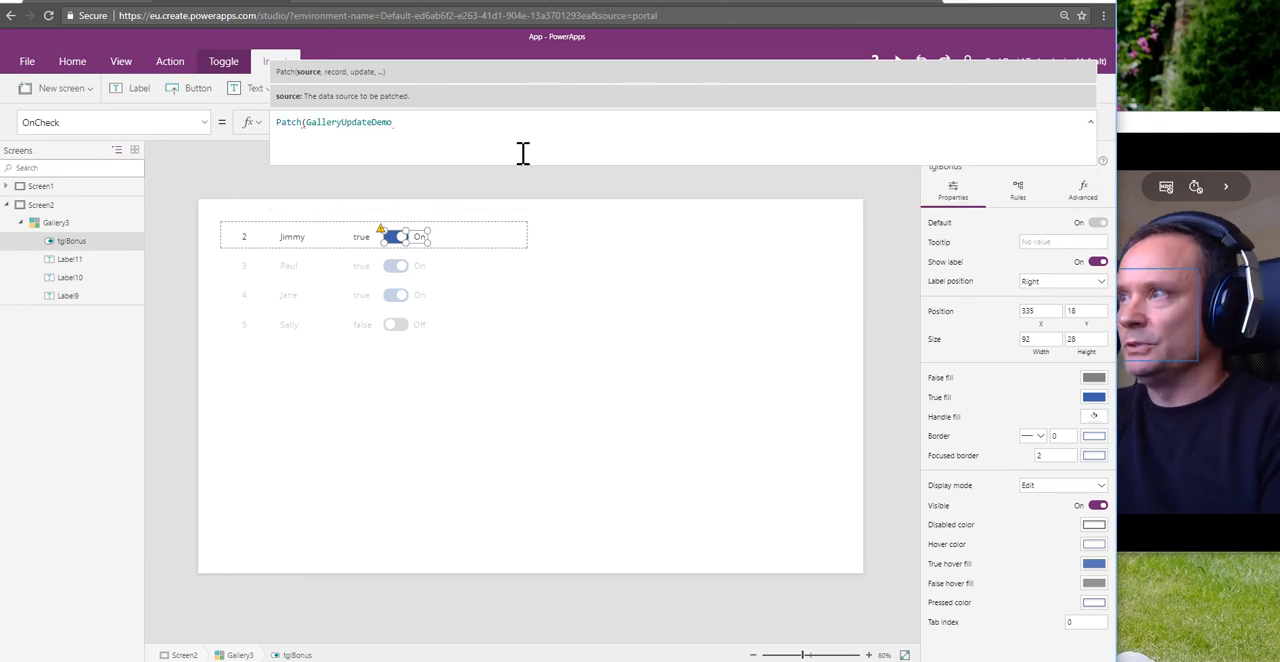
type(",")
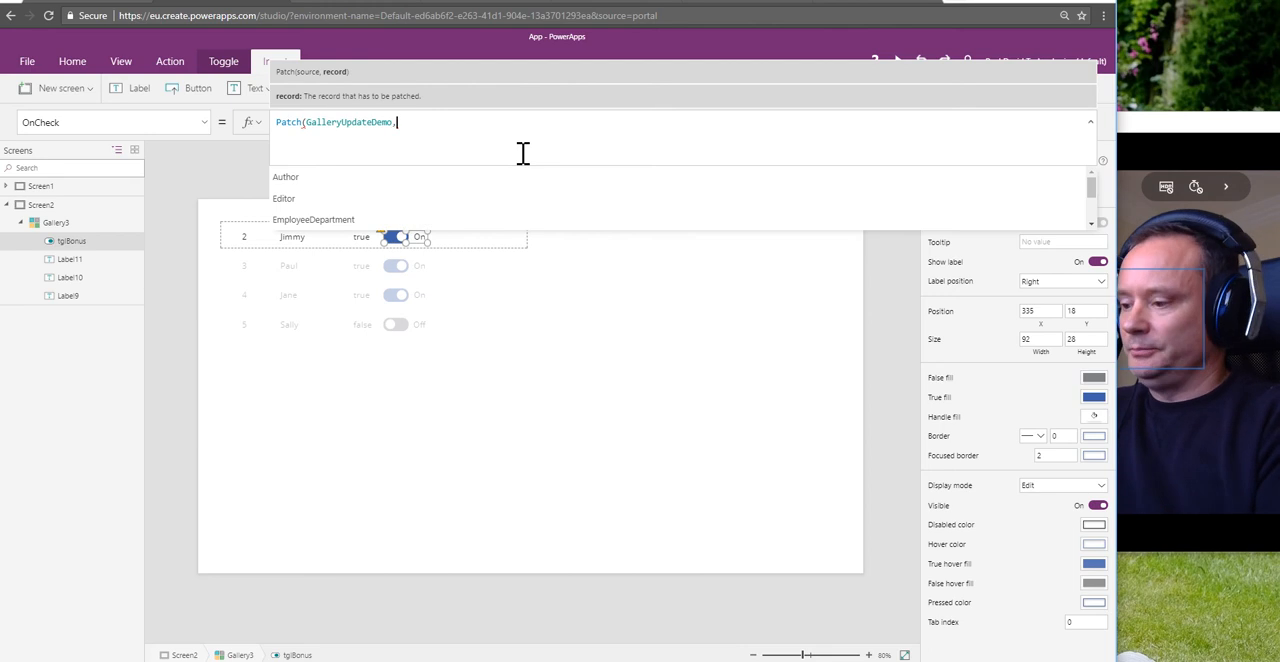
type("ThisItem")
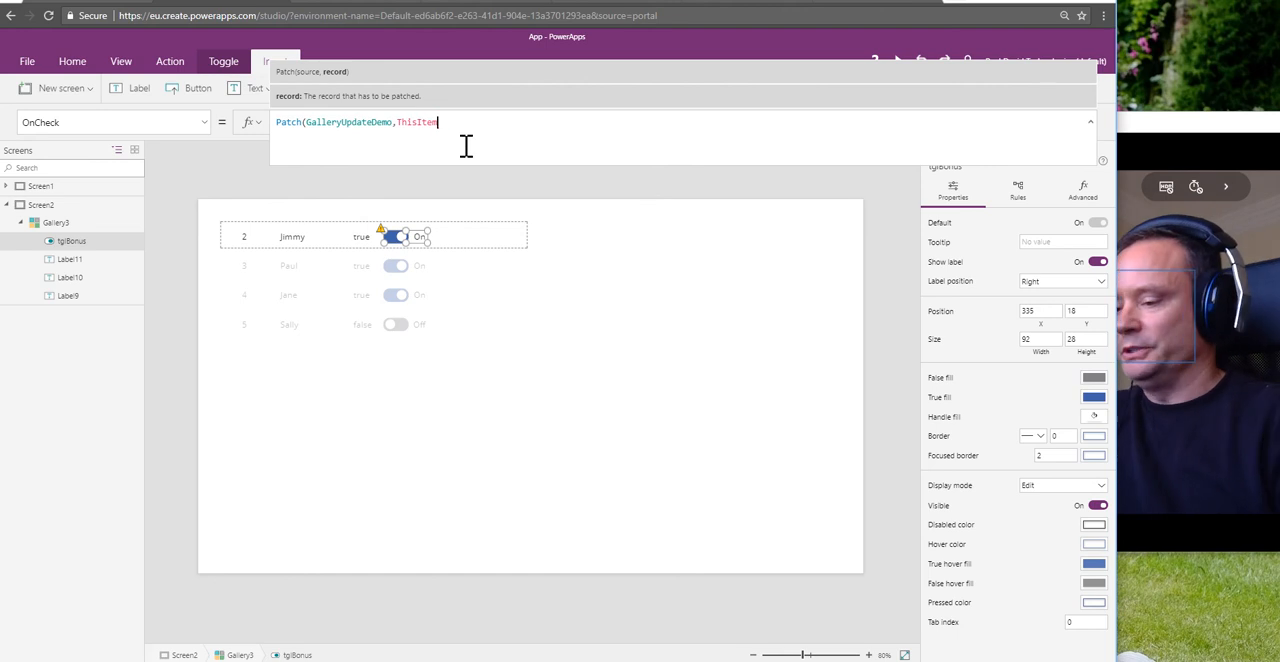
Step: Complete the OnCheck Patch formula with the update record {Bonus: true} and close its parentheses
type(",")
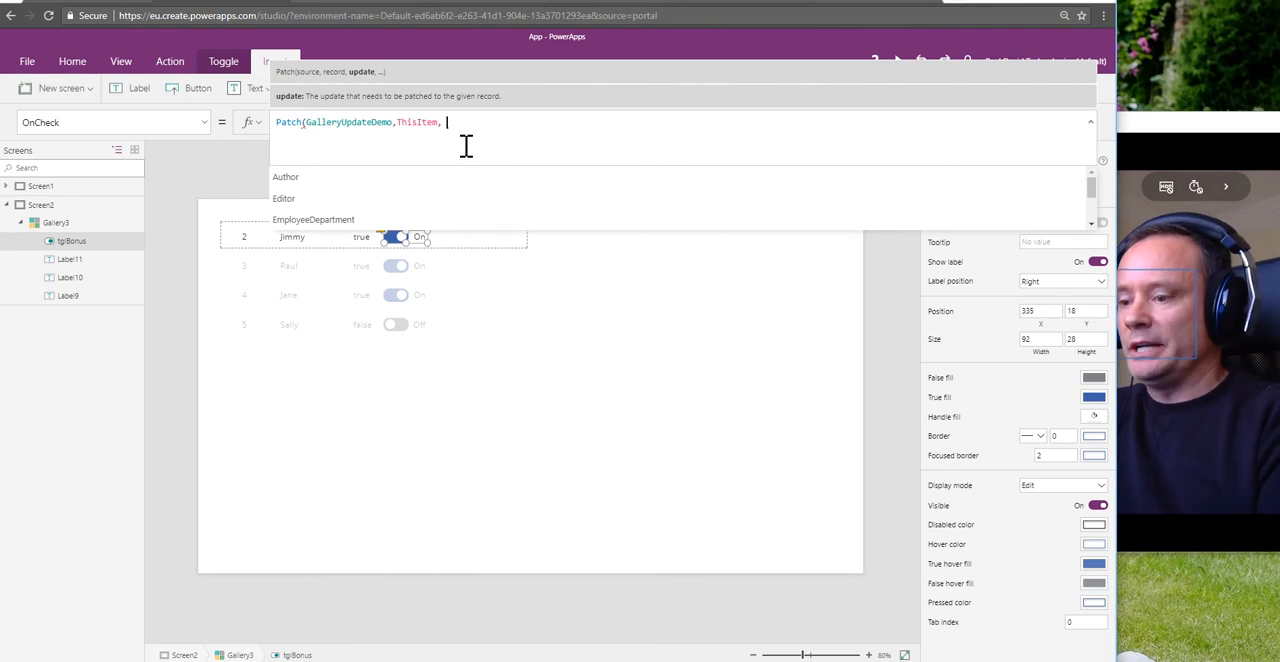
type("{")
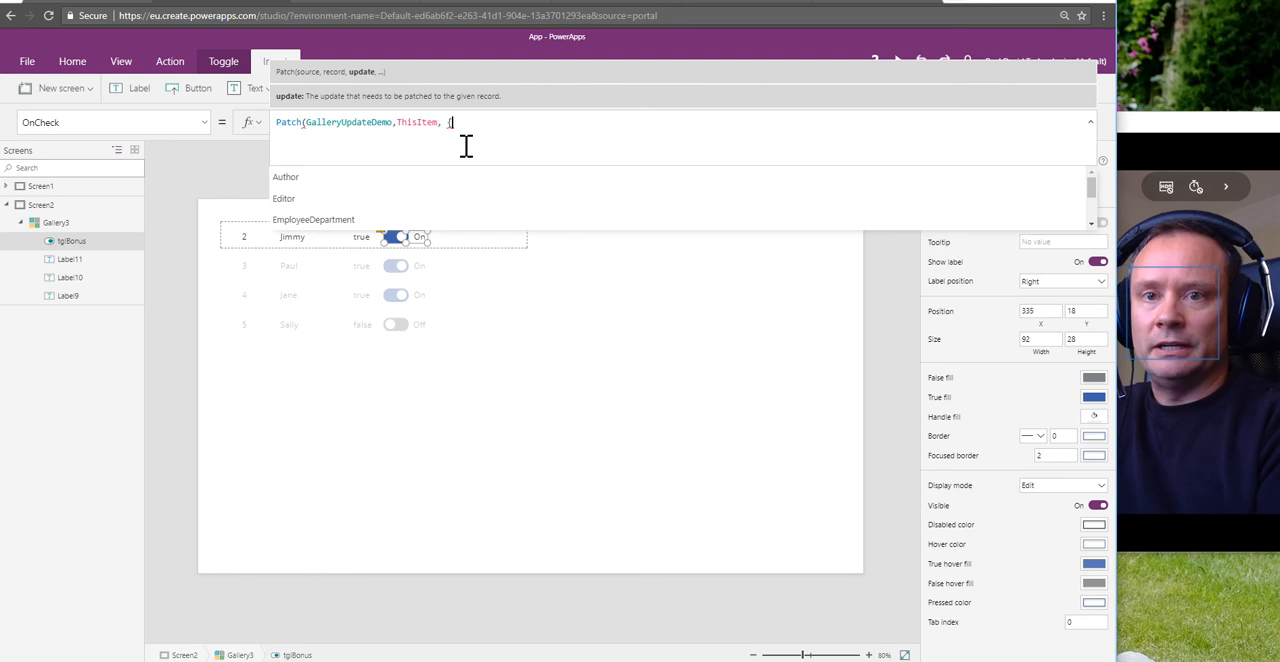
type("Bonus")
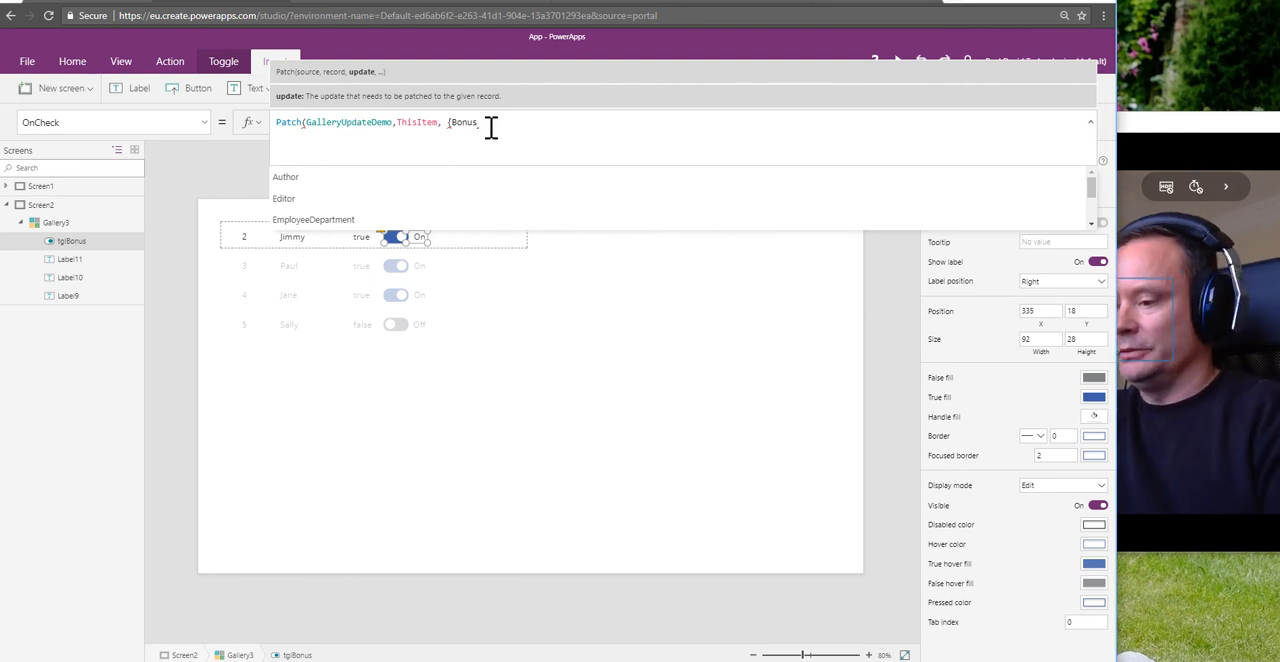
type(":")
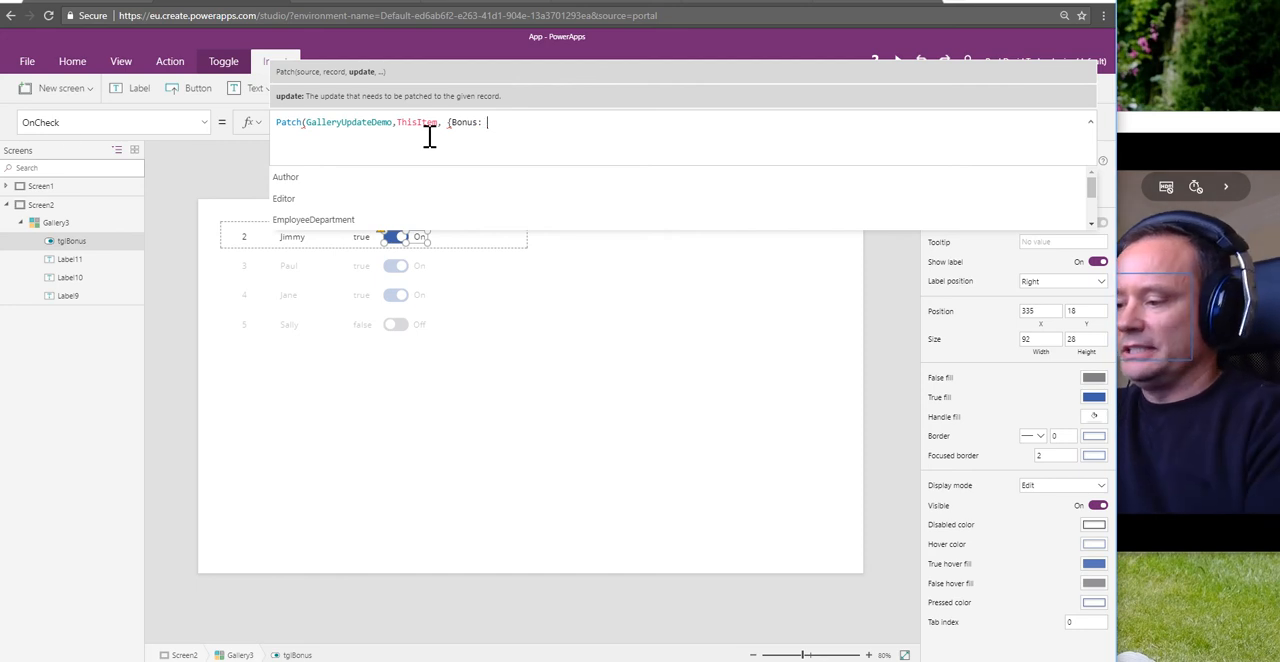
type("true")
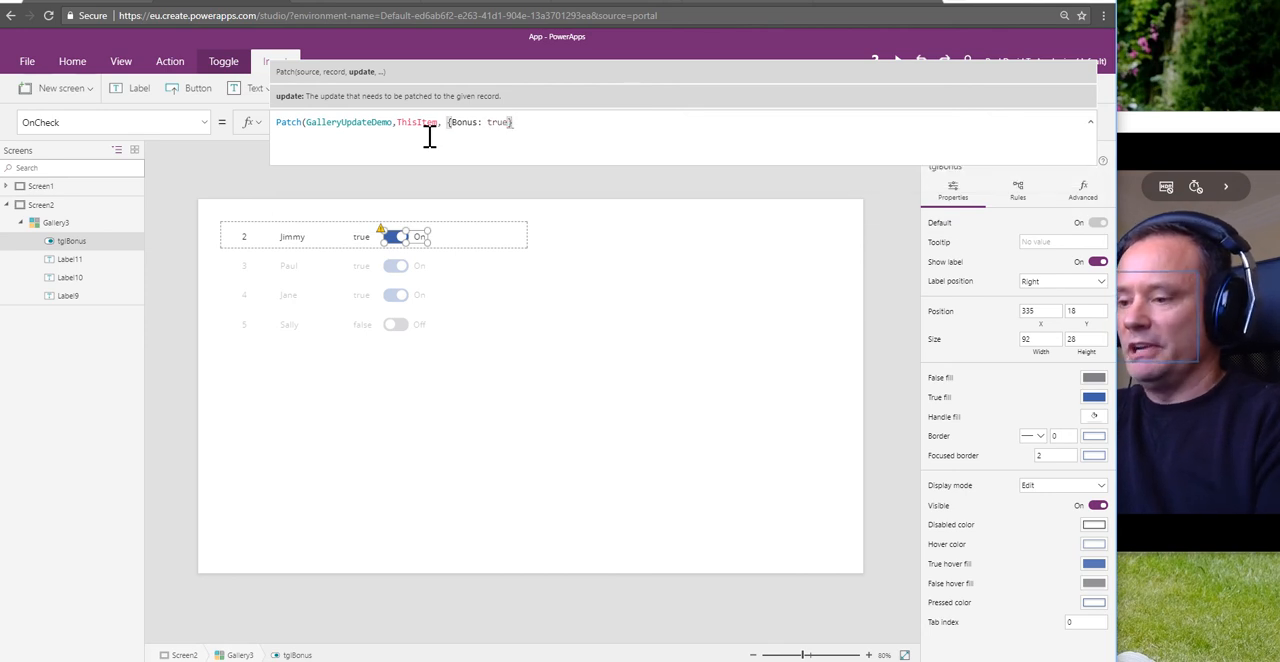
type(")")
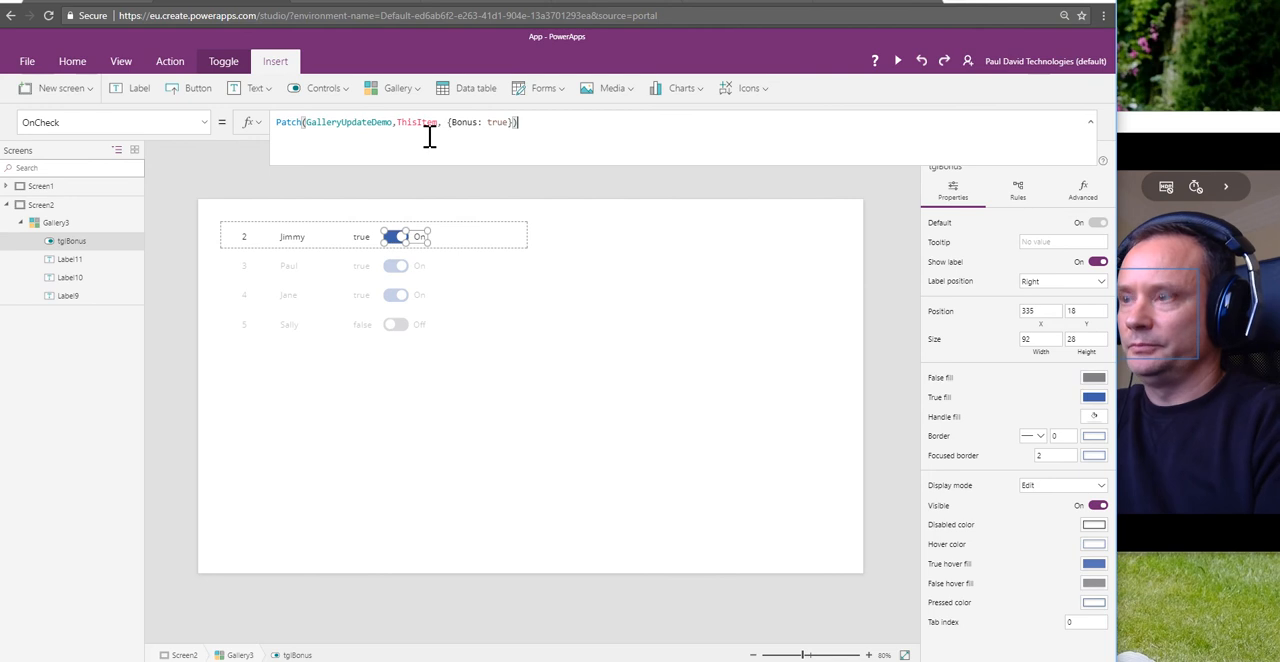
key("shift+Return")
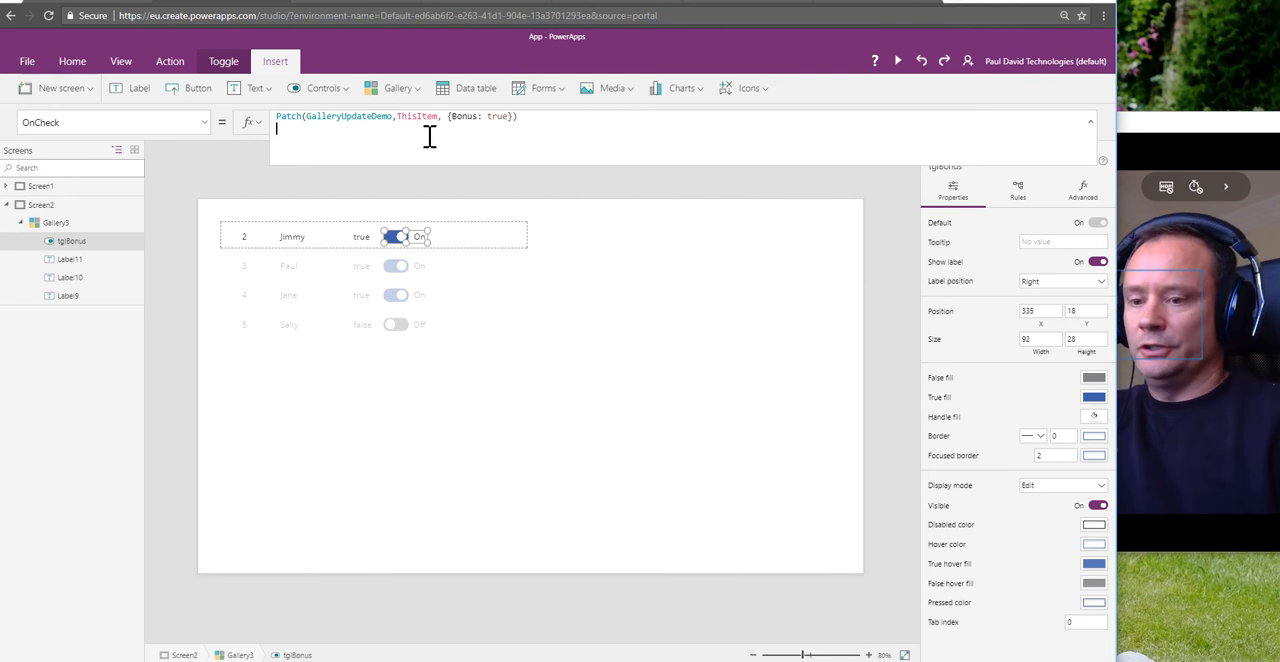
key("BackSpace")
Step: Copy the OnCheck formula into the OnUncheck property of tglBonus, changing it to Patch(GalleryUpdateDemo,ThisItem, {Bonus: false})
key("ctrl+a")
key("ctrl+c")
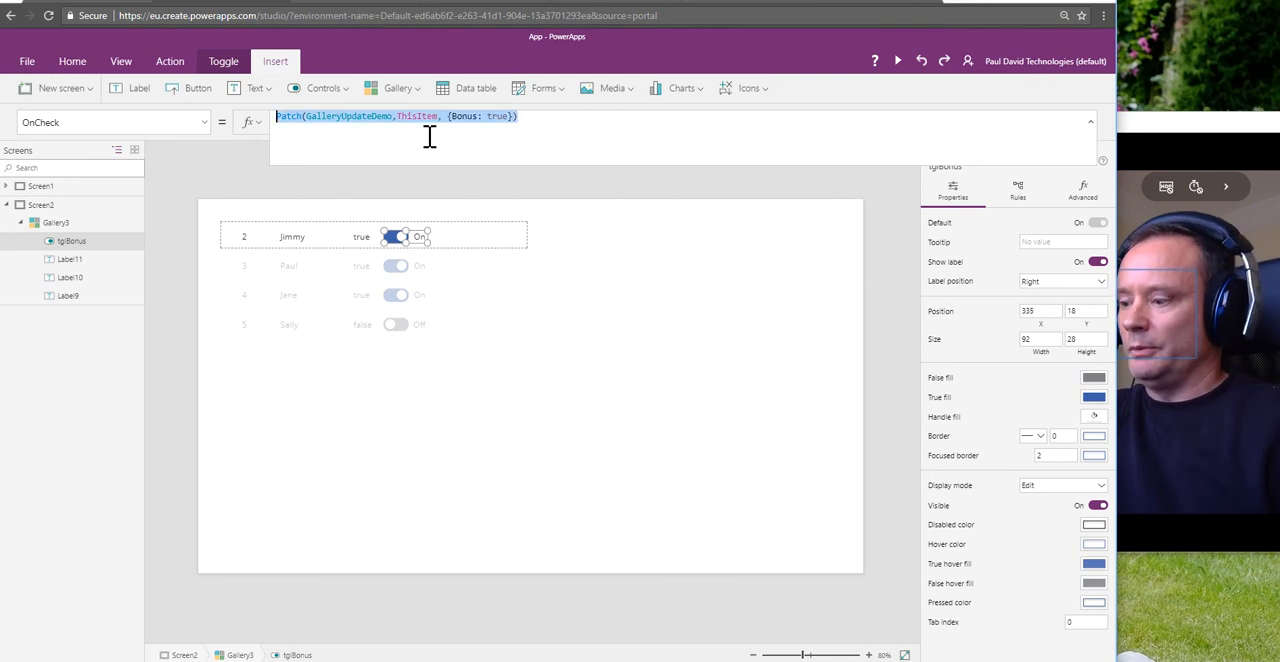
left_click(205, 123)
left_click(64, 262)
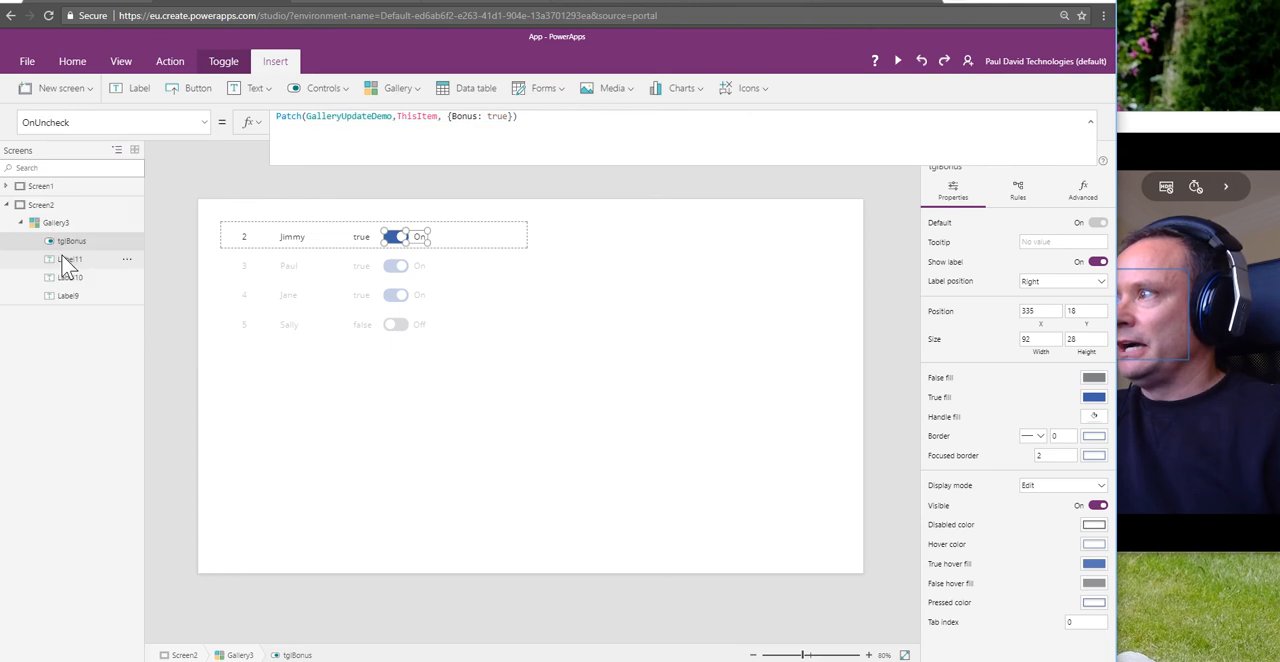
left_click(313, 140)
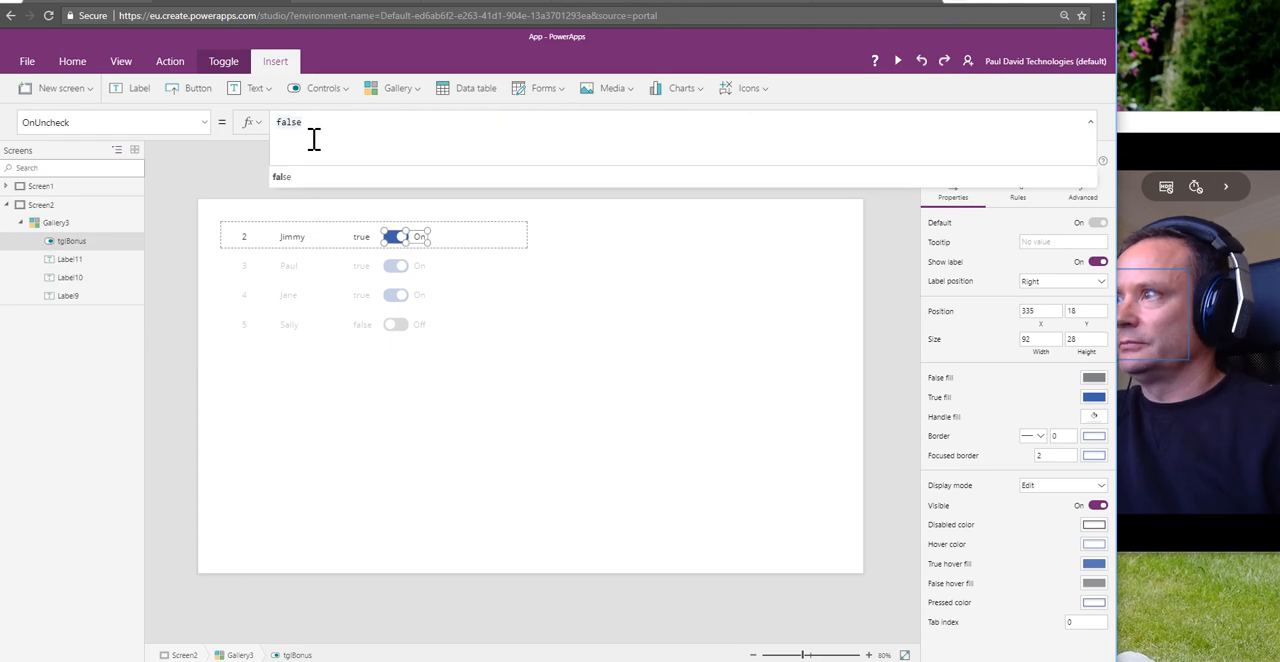
key("ctrl+v")
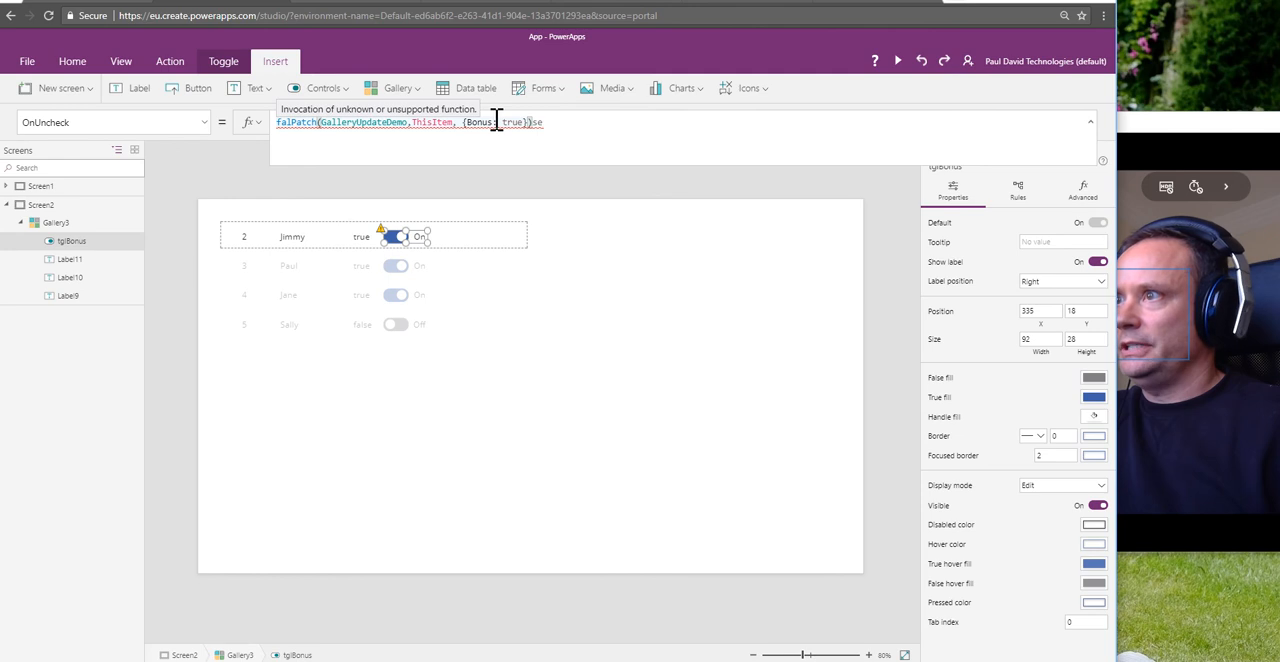
left_click_drag(557, 123, 246, 129)
key("ctrl+v")
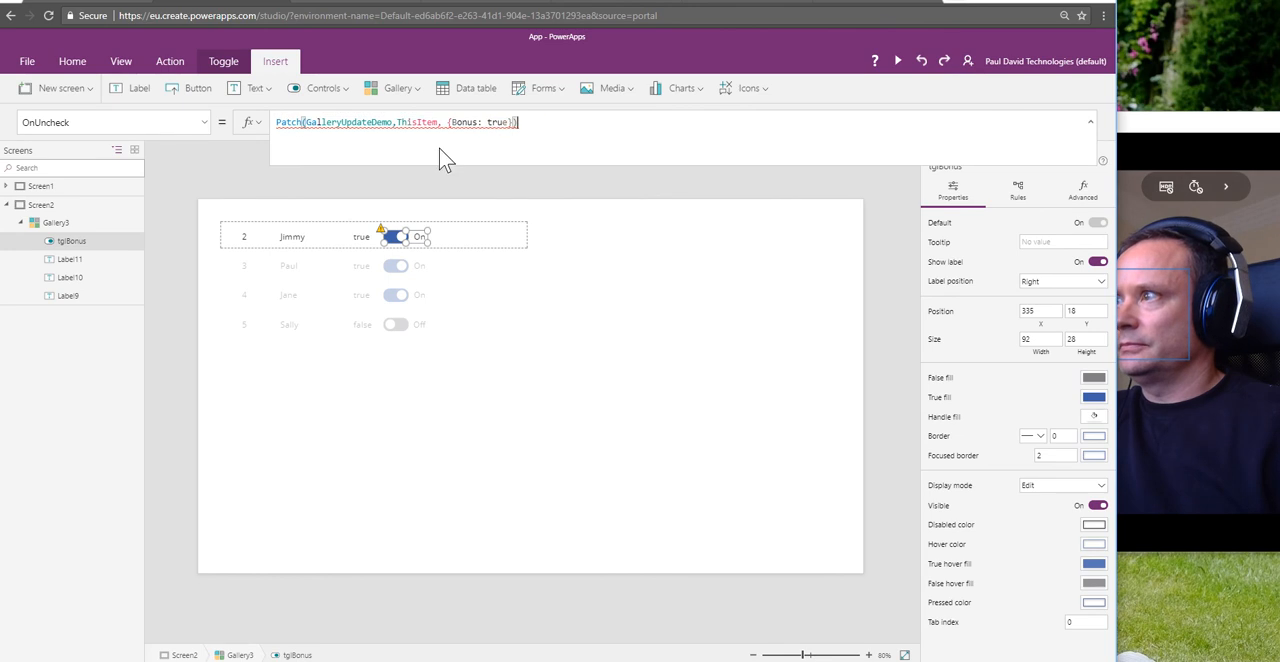
double_click(497, 123)
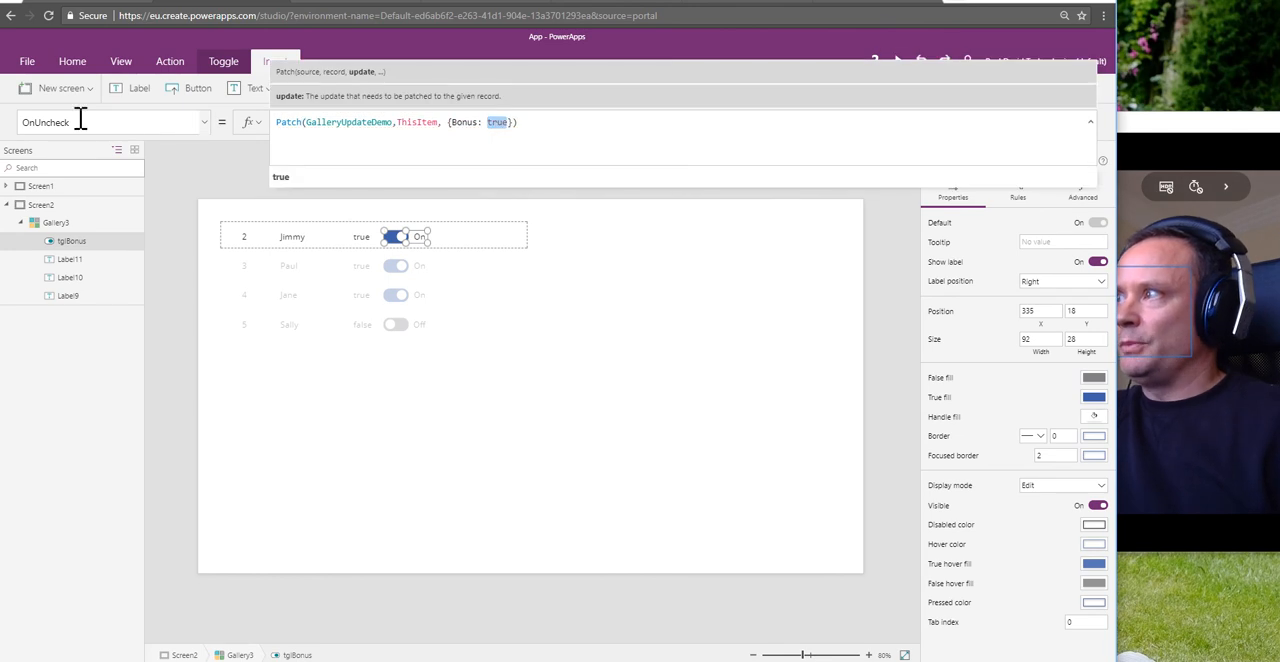
type("false")
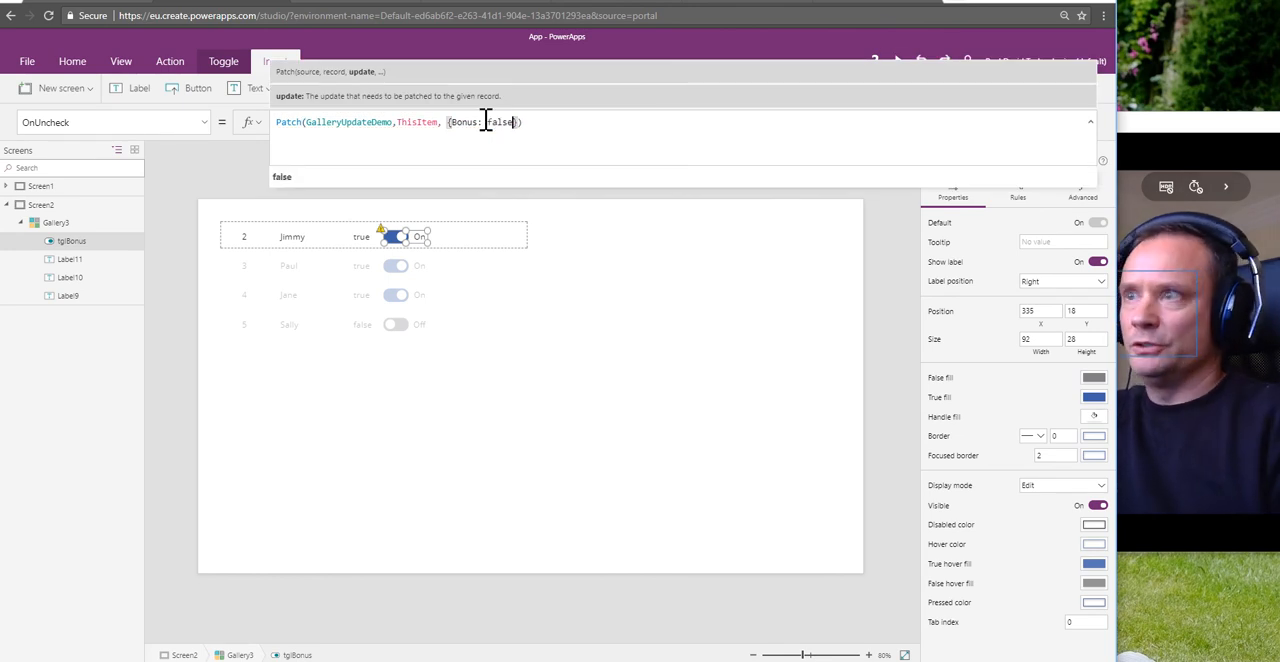
left_click(618, 333)
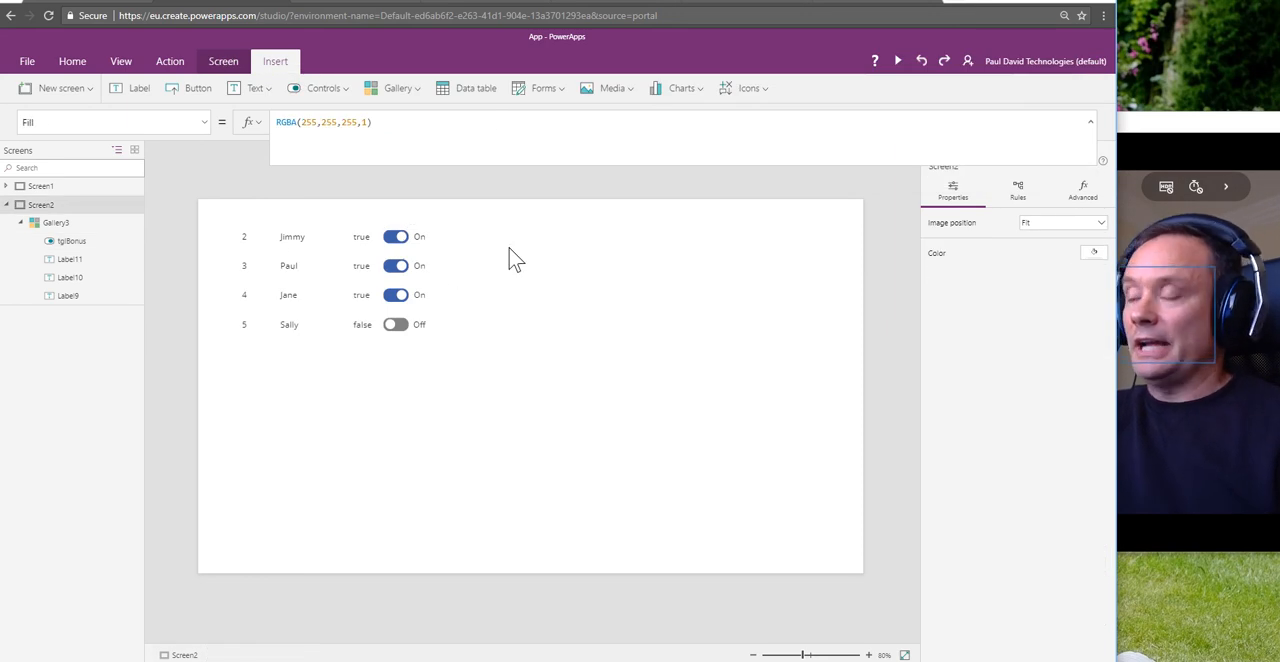
Step: Check the Bonus values in the GalleryUpdateDemo SharePoint list and switch off the first record's Bonus toggle in the PowerApps gallery
left_click(394, 240)
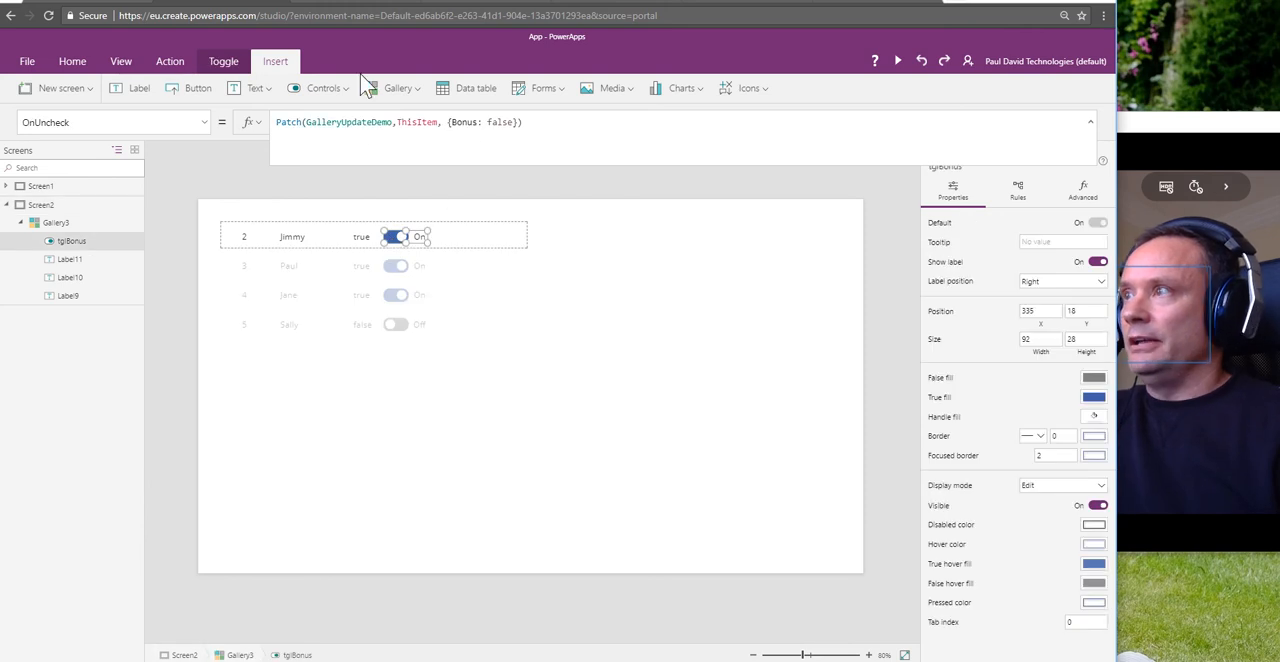
left_click(338, 4)
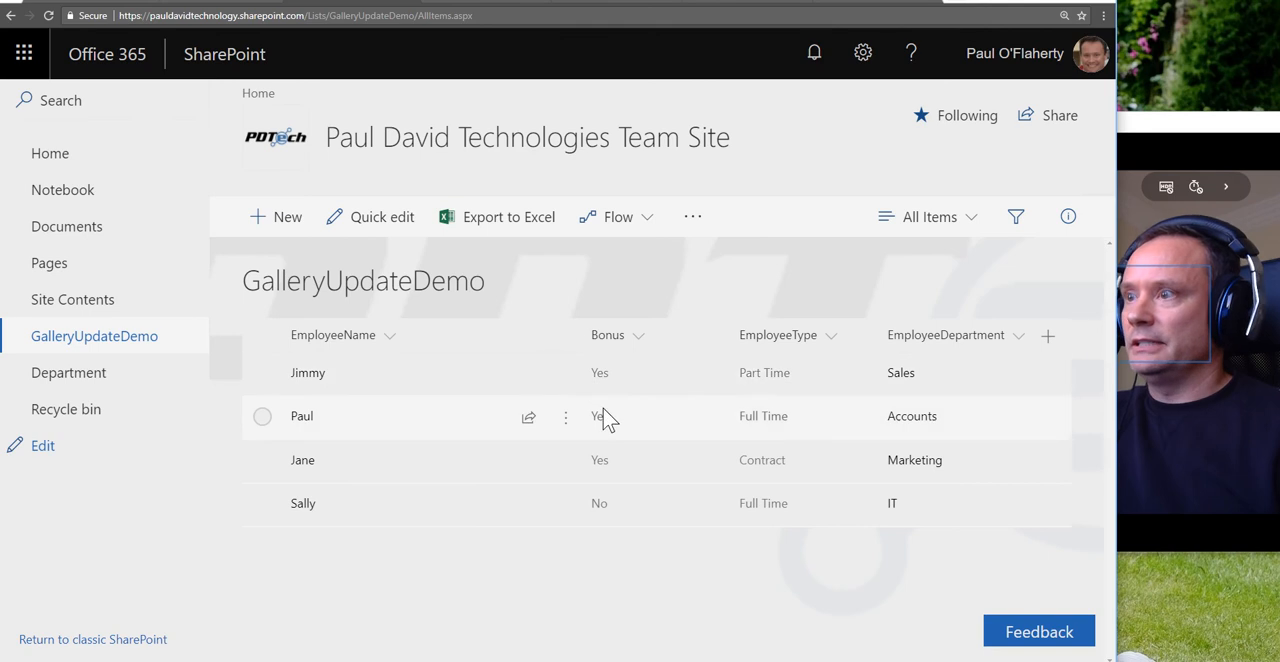
left_click(228, 5)
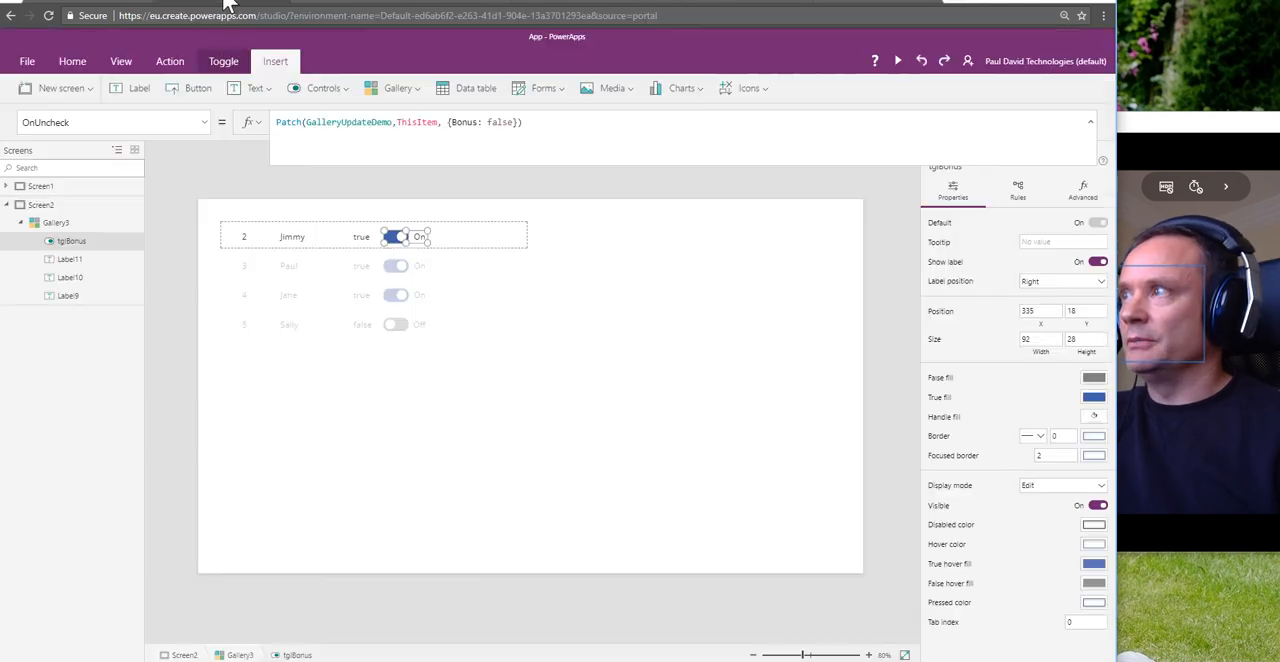
left_click(393, 236)
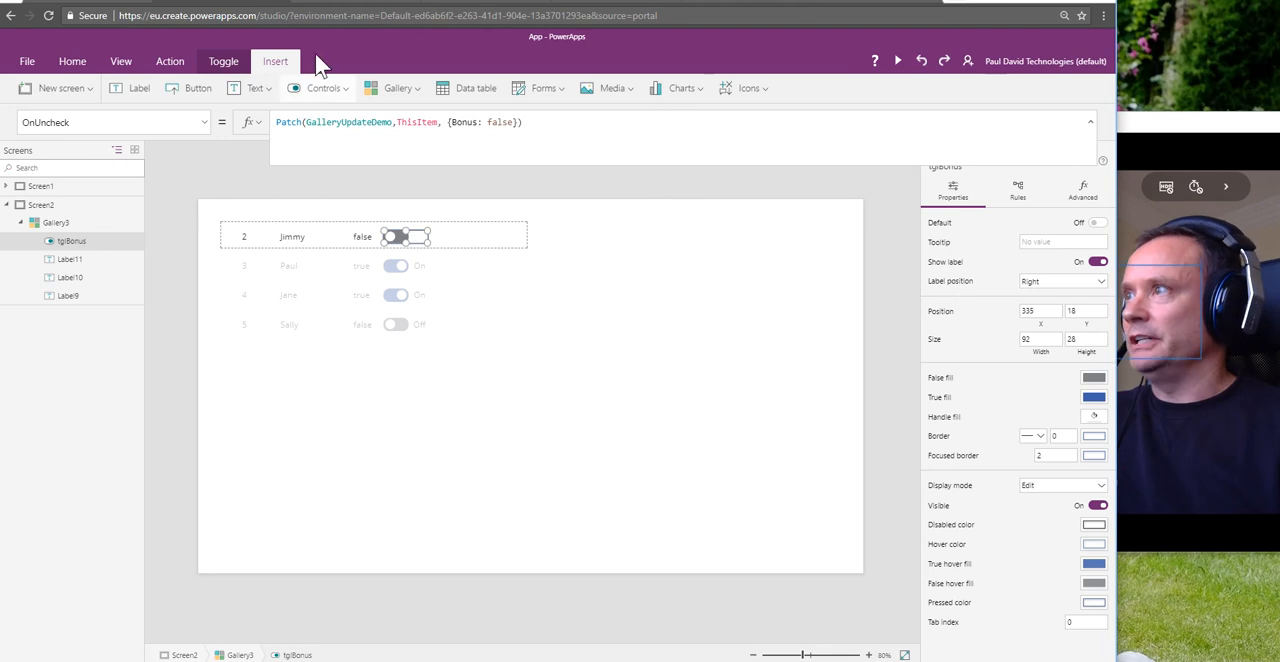
Step: Refresh the GalleryUpdateDemo list in SharePoint, check the first record's Bonus value, and return to PowerApps
left_click(356, 4)
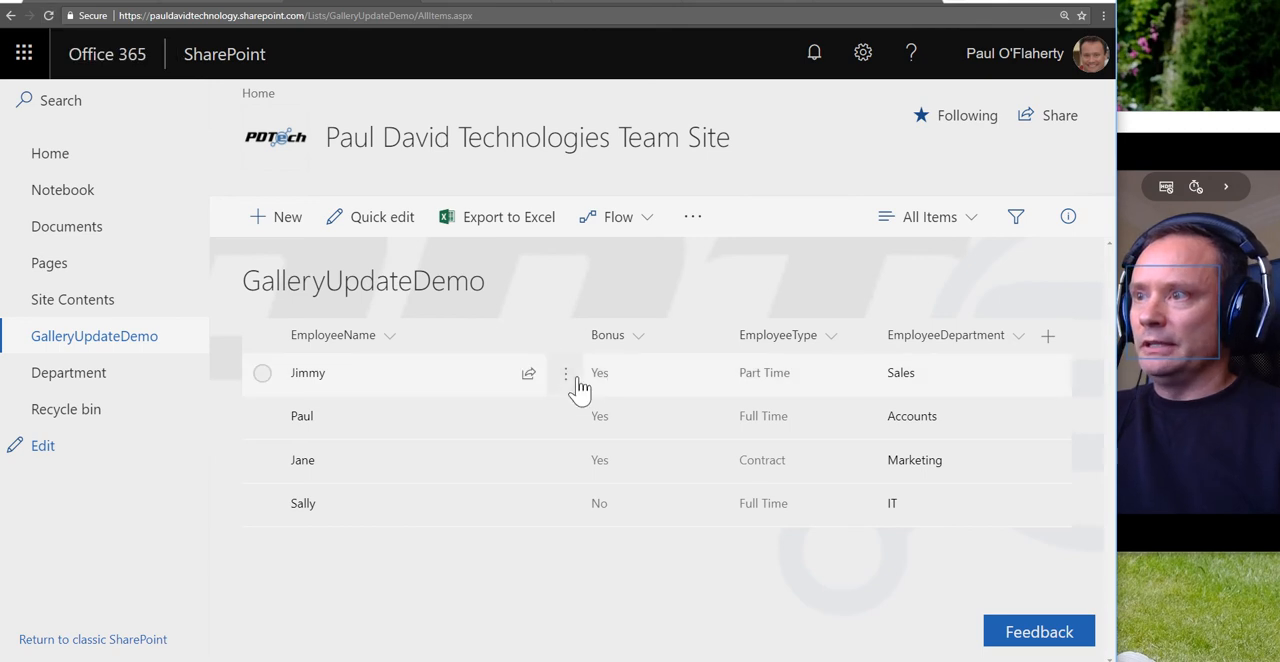
left_click(228, 2)
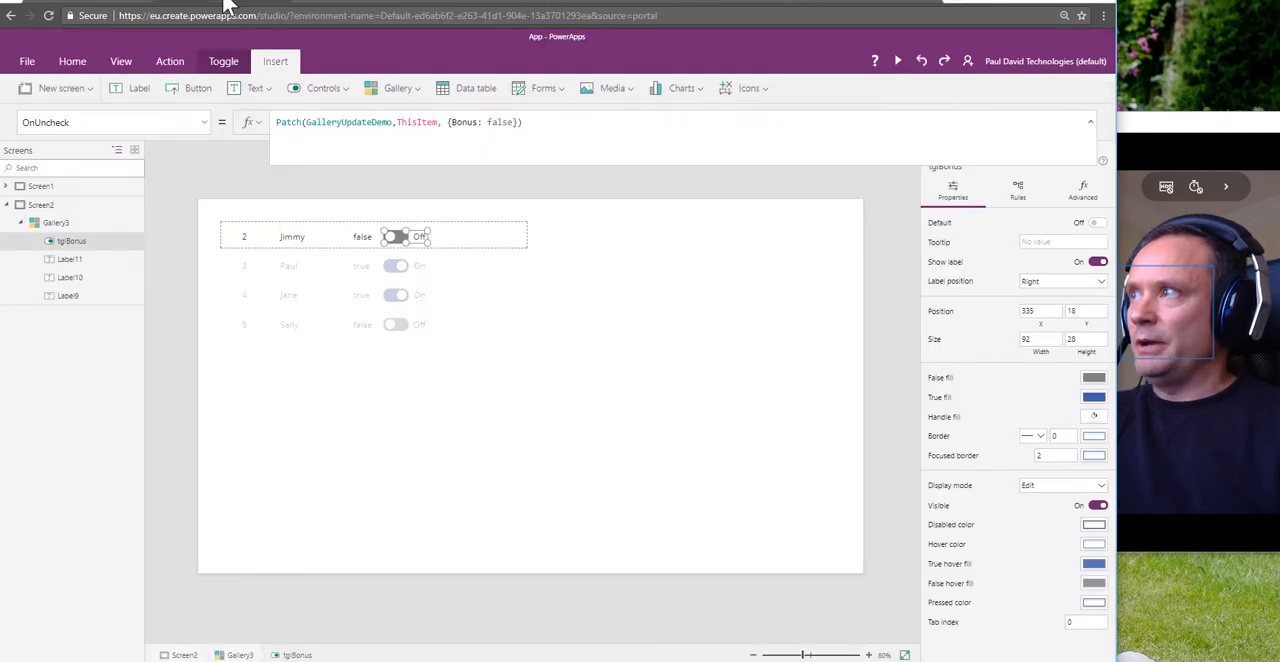
left_click(340, 4)
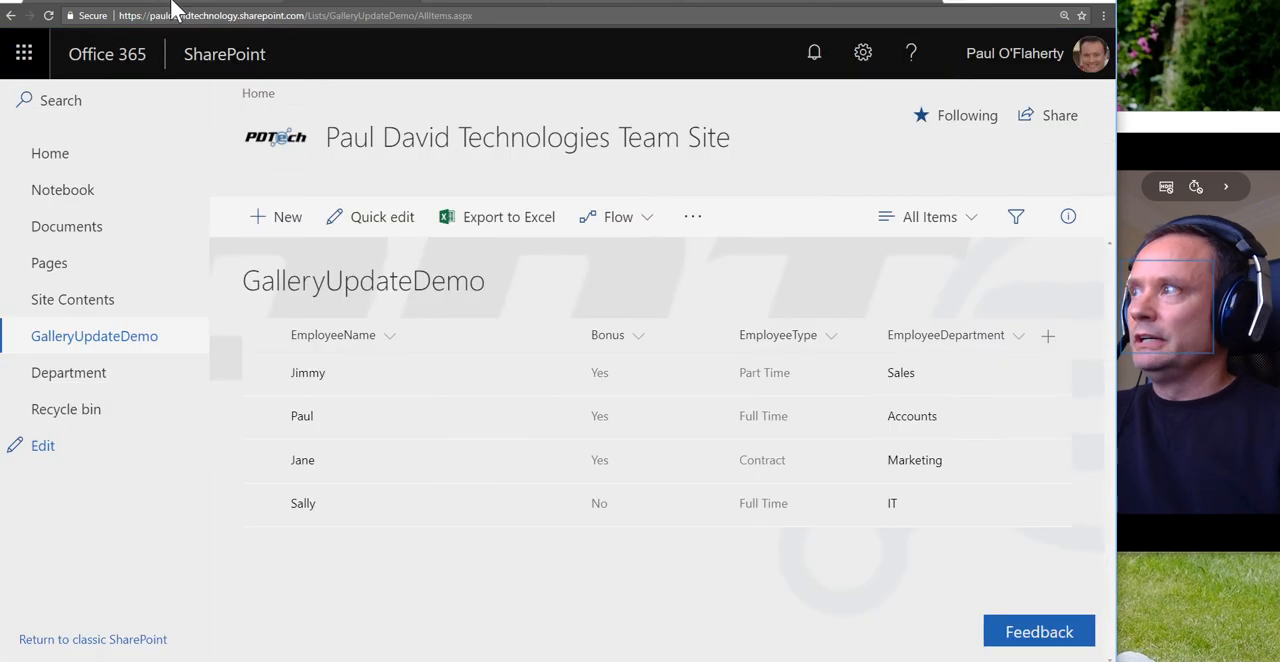
left_click(48, 15)
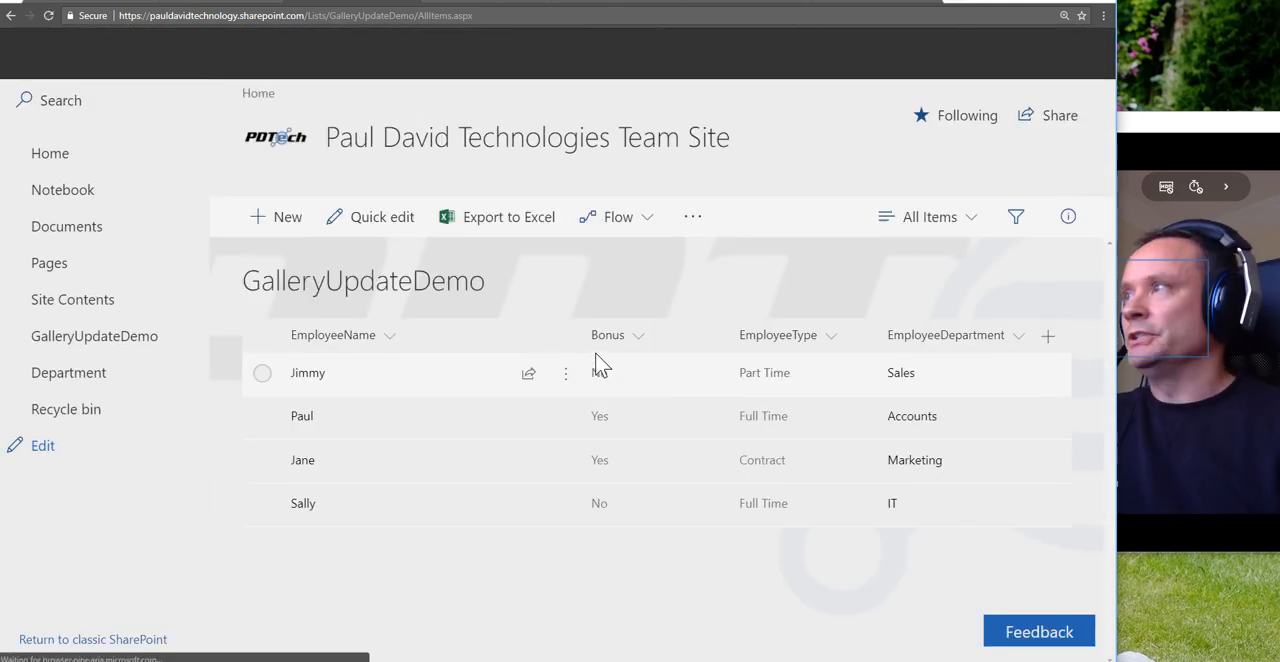
left_click(246, 1)
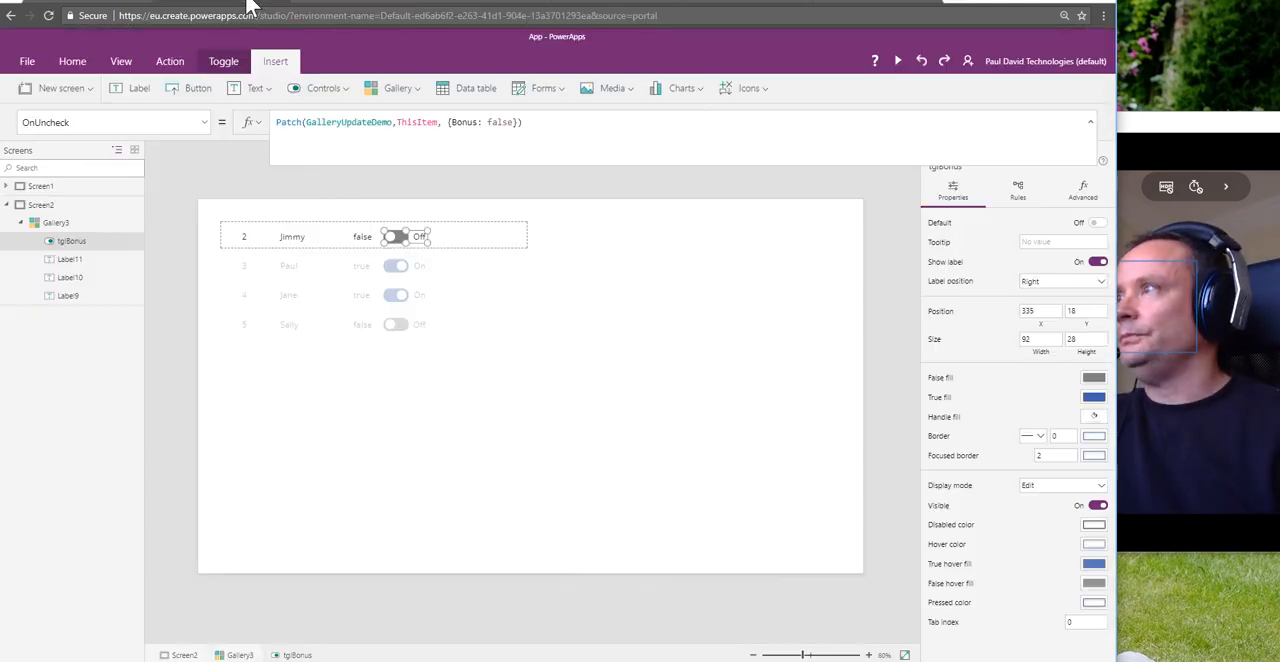
Step: Delete the label displaying ThisItem.Bonus from the gallery on Screen2, keeping the toggle
left_click(430, 393)
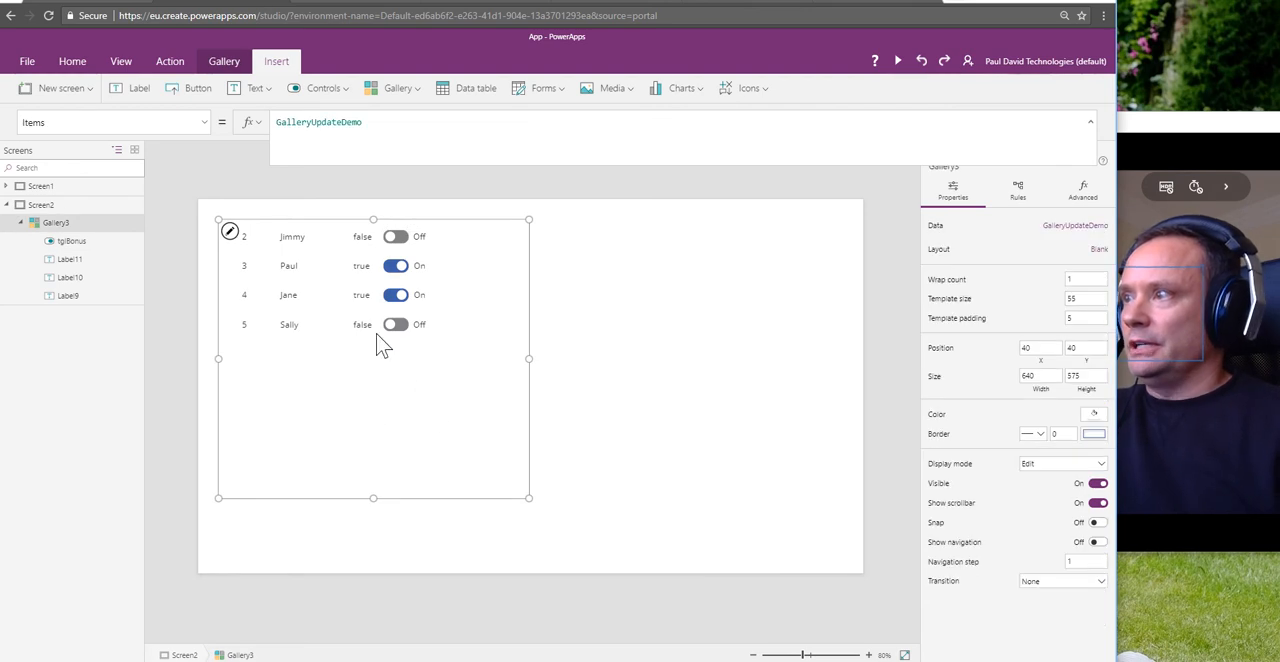
left_click(358, 240)
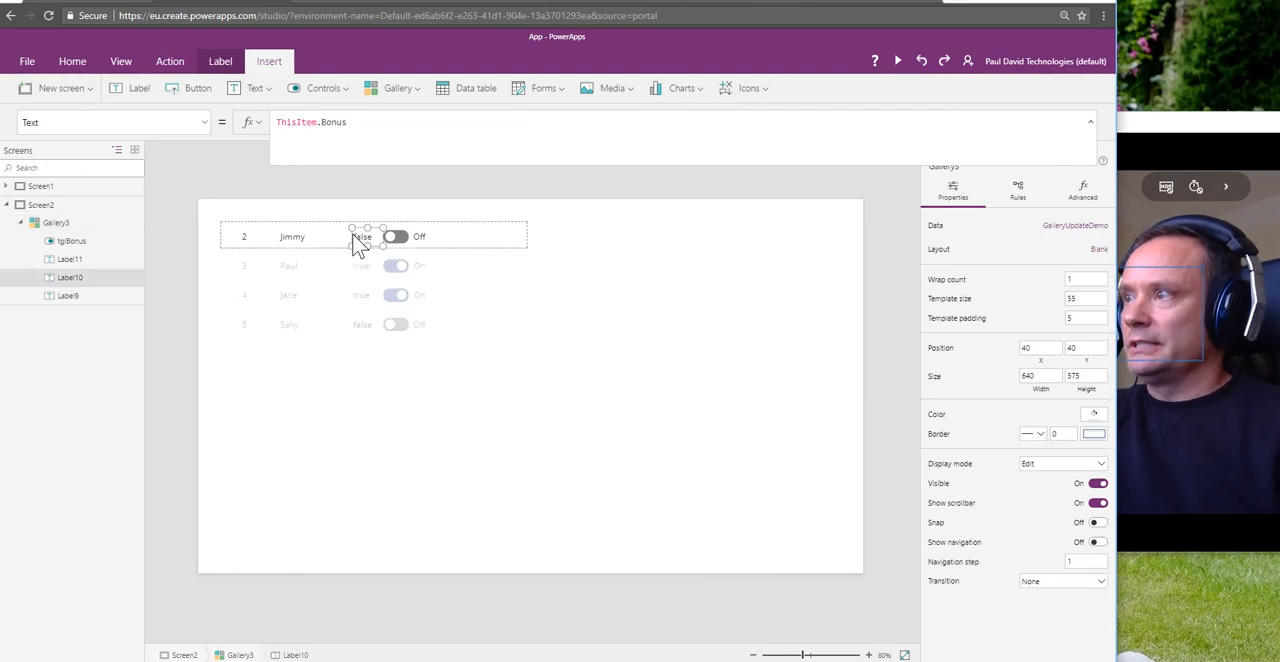
left_click(421, 328)
key("Delete")
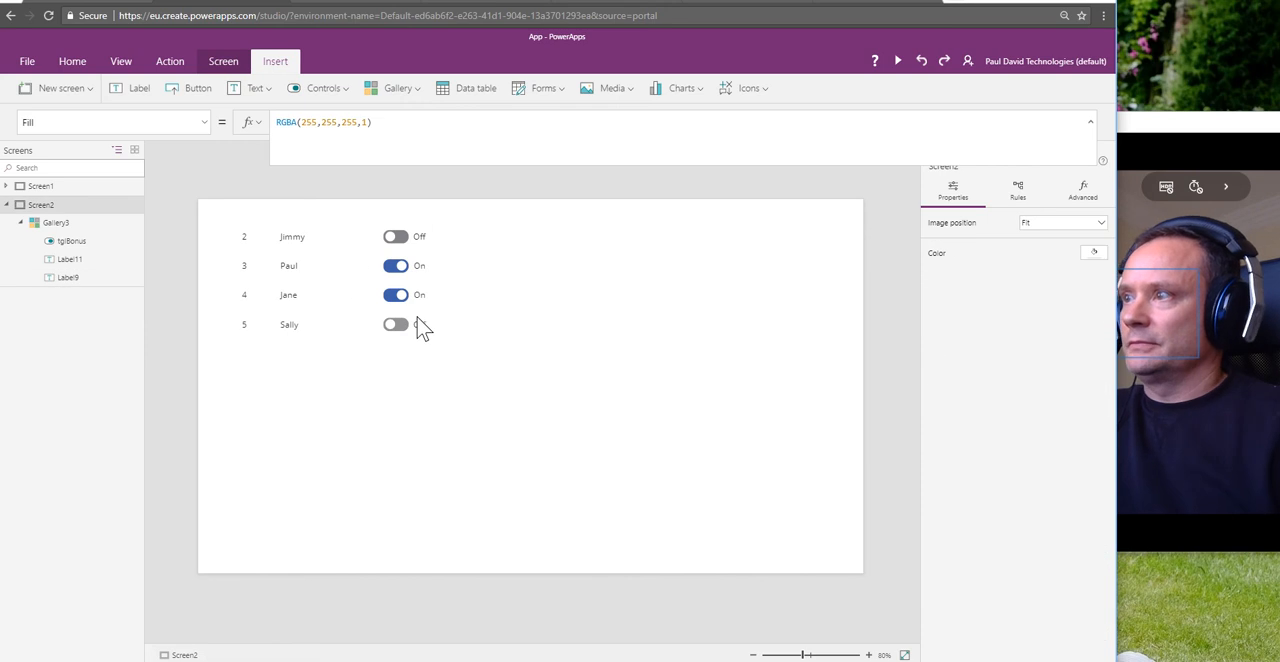
Step: Preview the app and try to edit the first record's name label, then close the preview
left_click(296, 242)
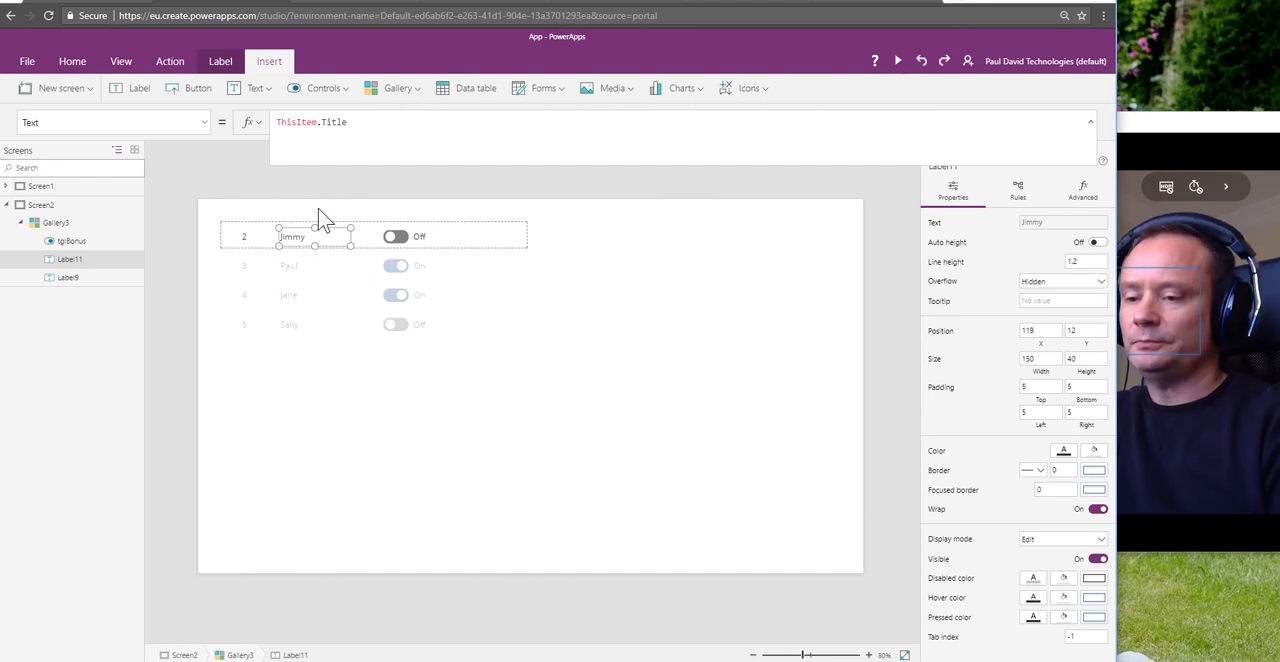
left_click(314, 270)
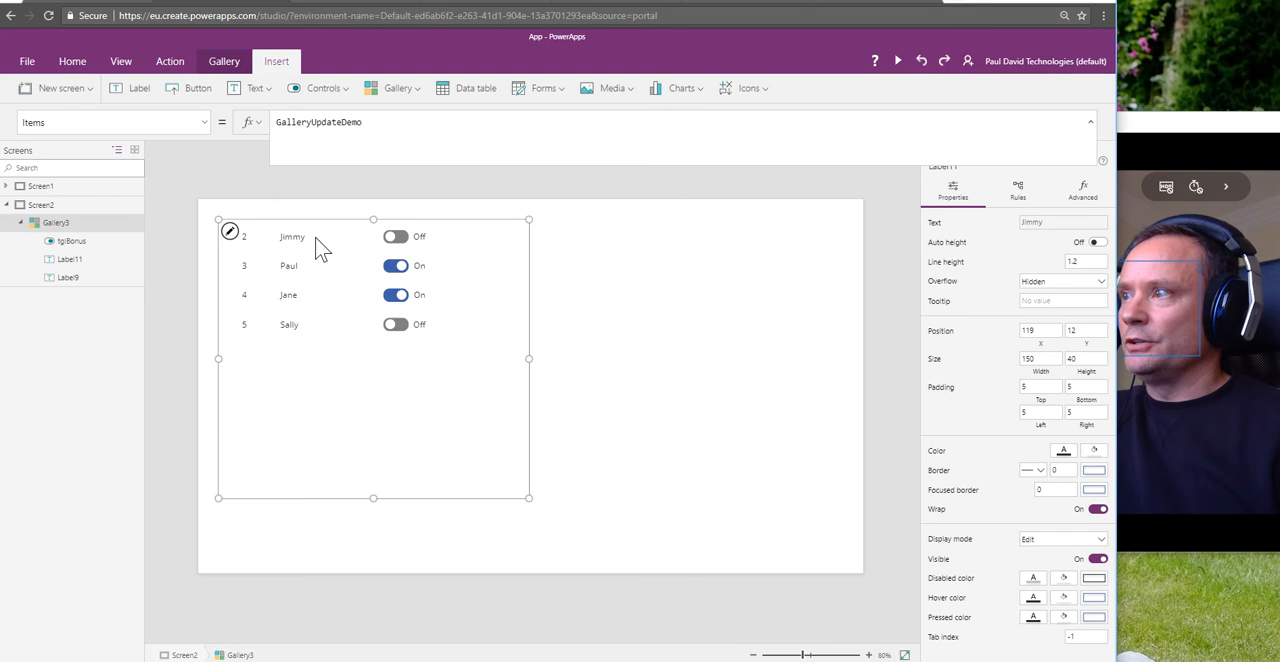
left_click(304, 237)
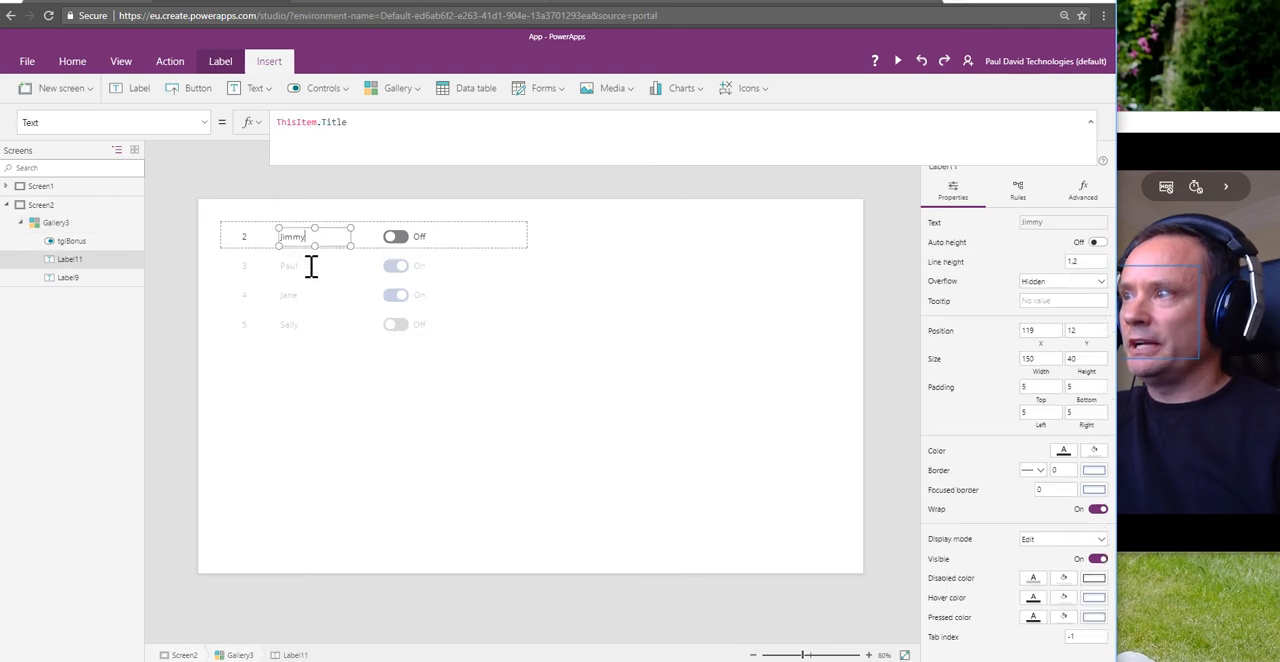
left_click(312, 266)
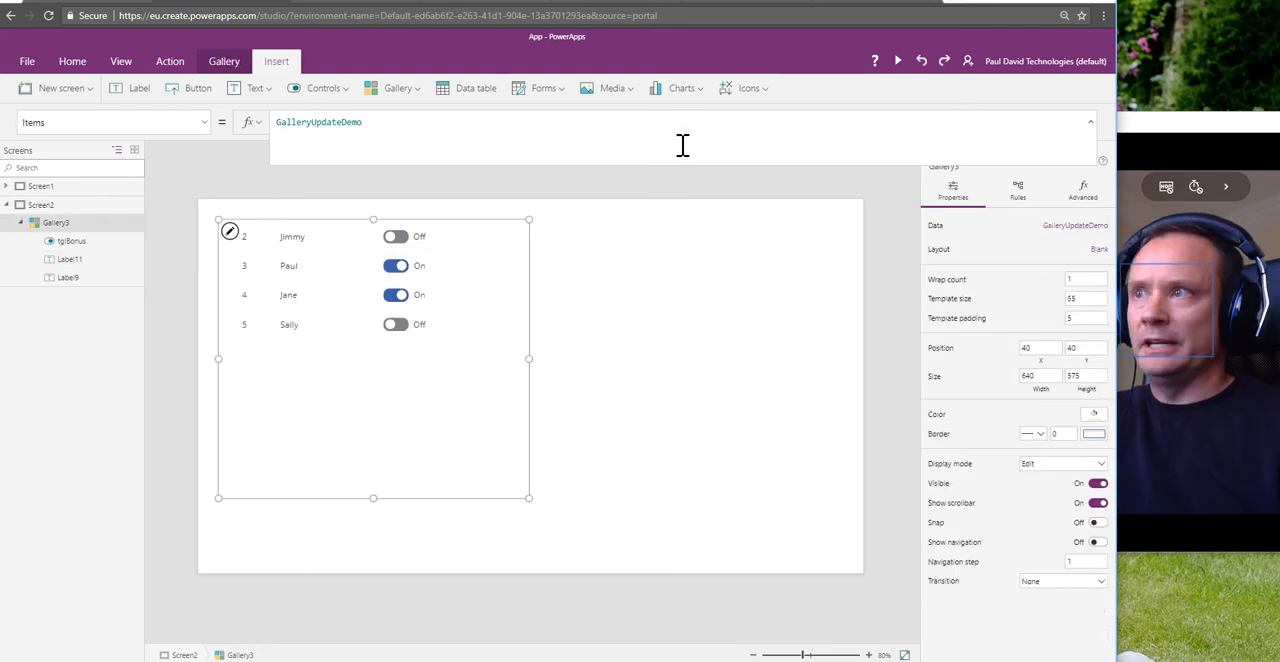
left_click(898, 63)
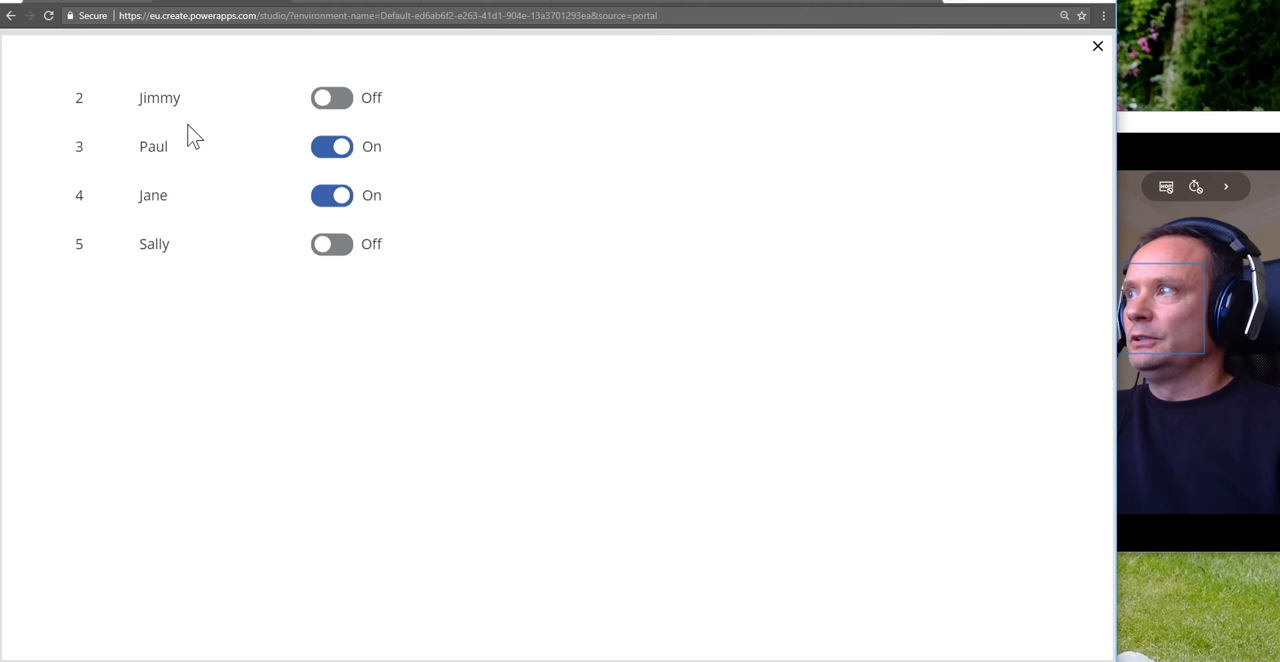
double_click(150, 100)
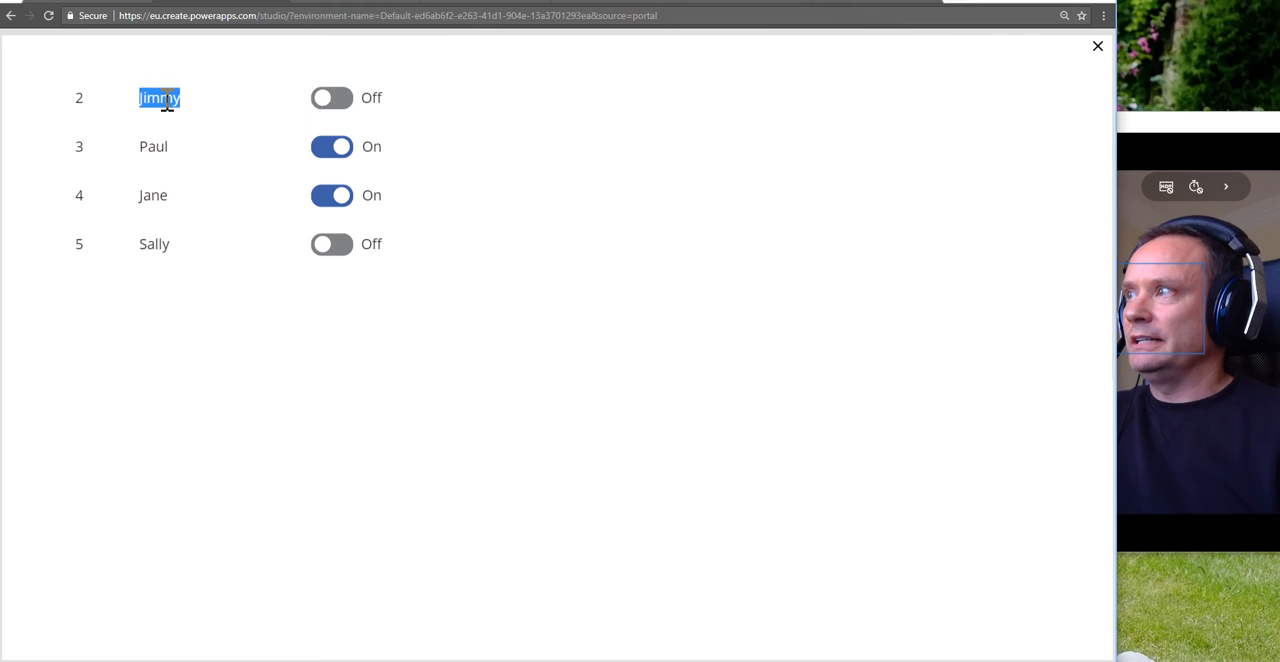
left_click(1097, 47)
Step: Delete the employee name label bound to ThisItem.Title from the gallery template
left_click(341, 235)
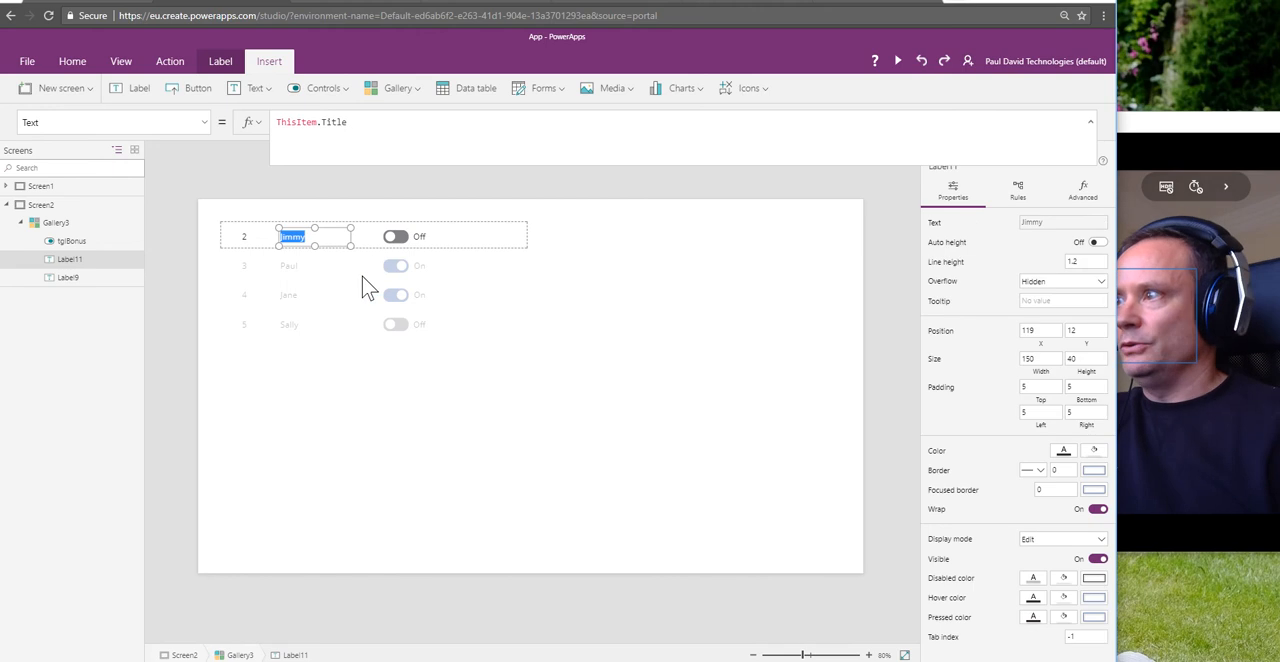
left_click(362, 276)
left_click(300, 238)
left_click(402, 269)
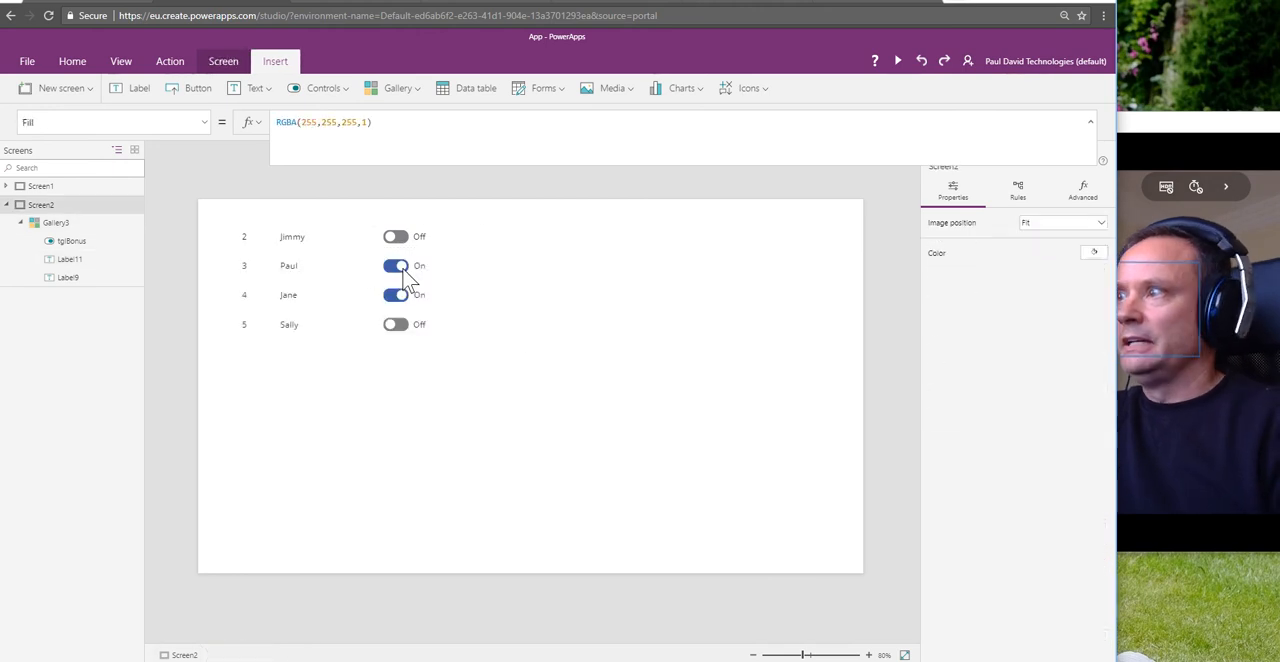
key("Delete")
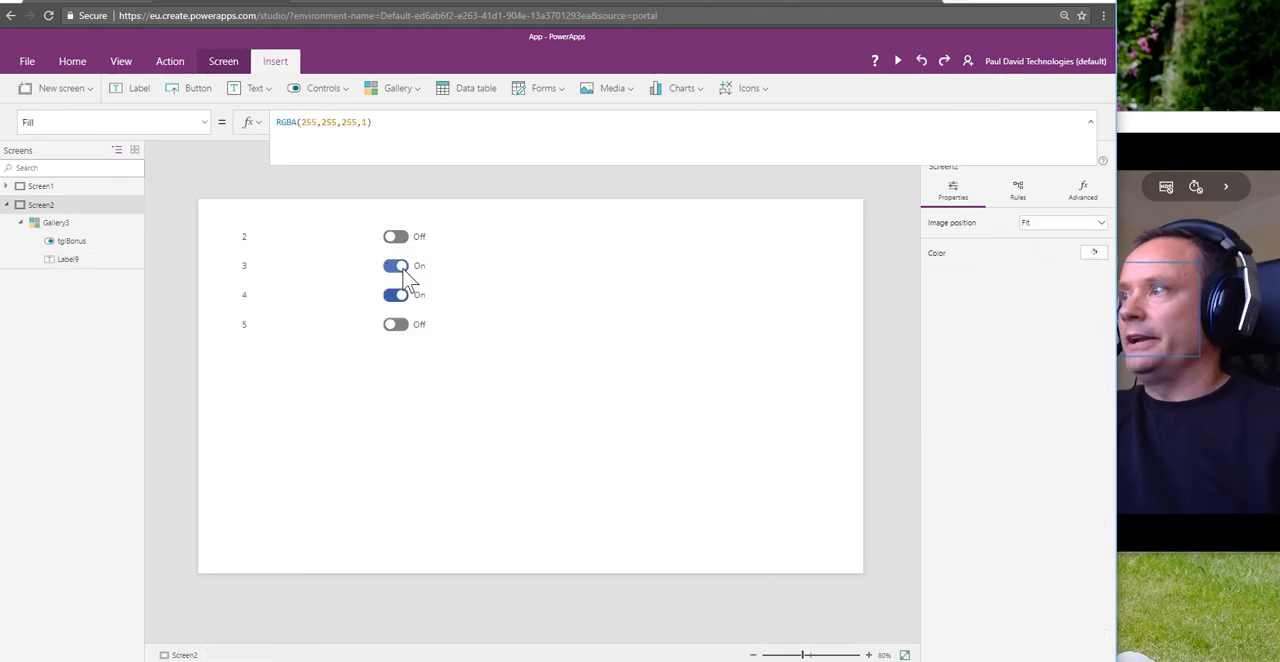
Step: Insert a text input into the gallery template between the ID label and the toggle, at X 69, Y 12, about 244 wide
left_click(294, 230)
left_click(262, 90)
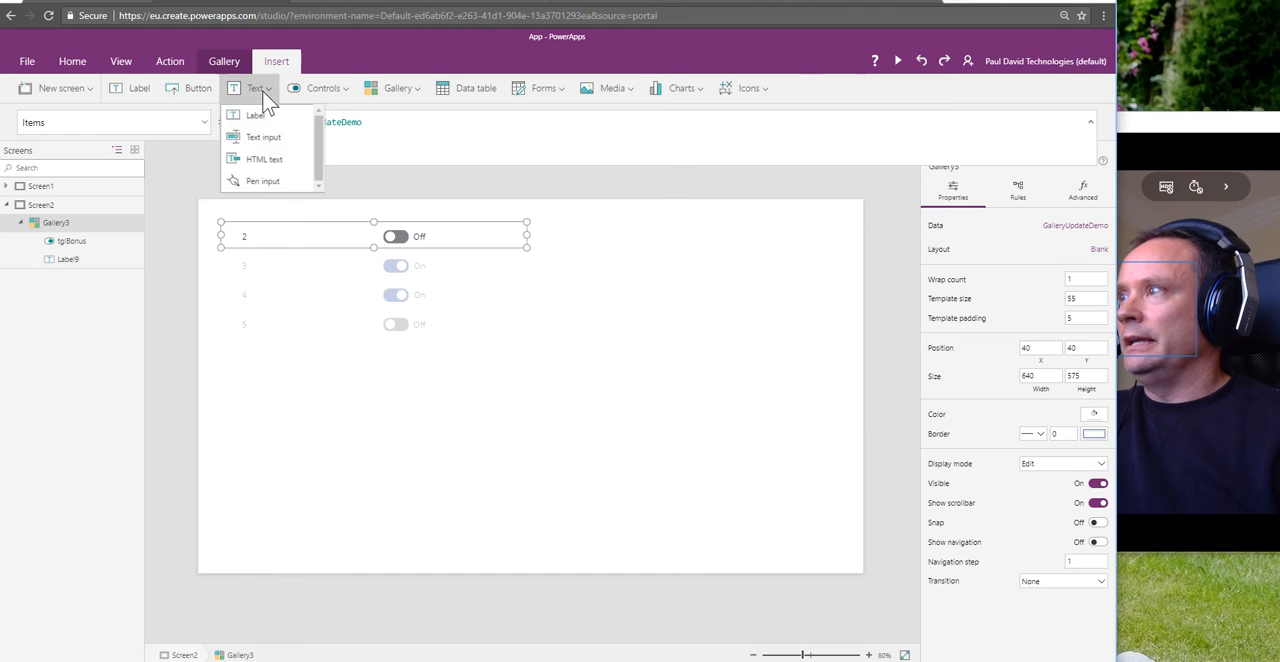
left_click(258, 137)
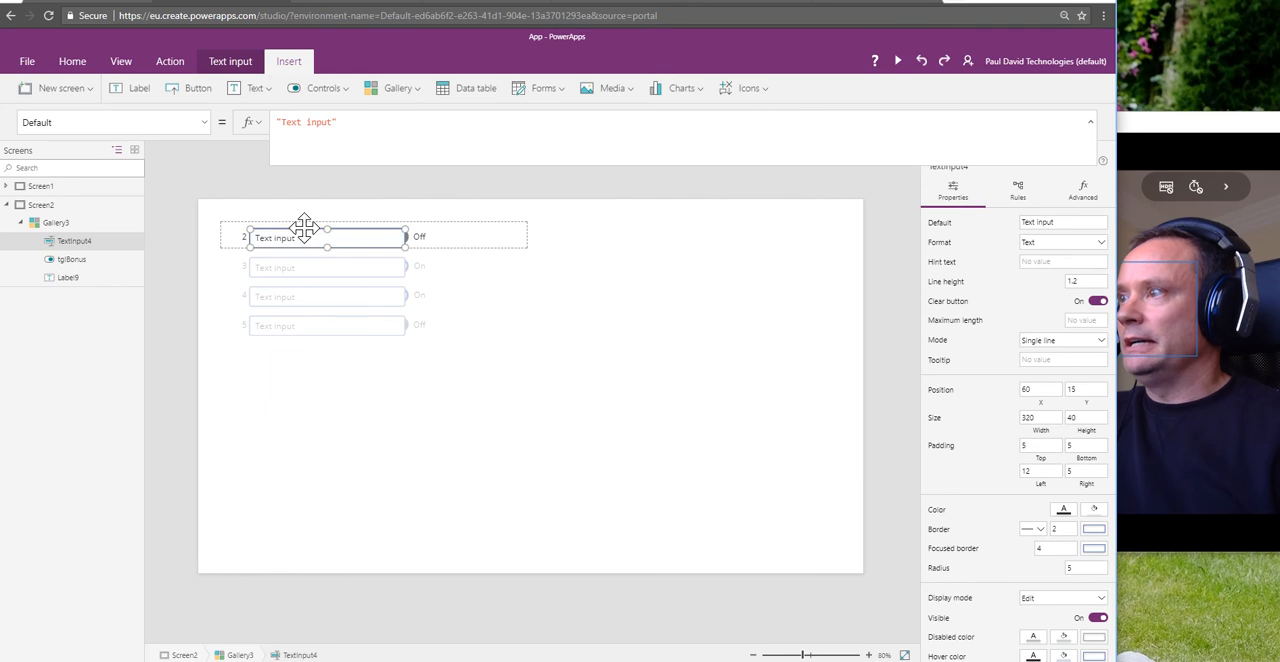
left_click_drag(303, 228, 313, 228)
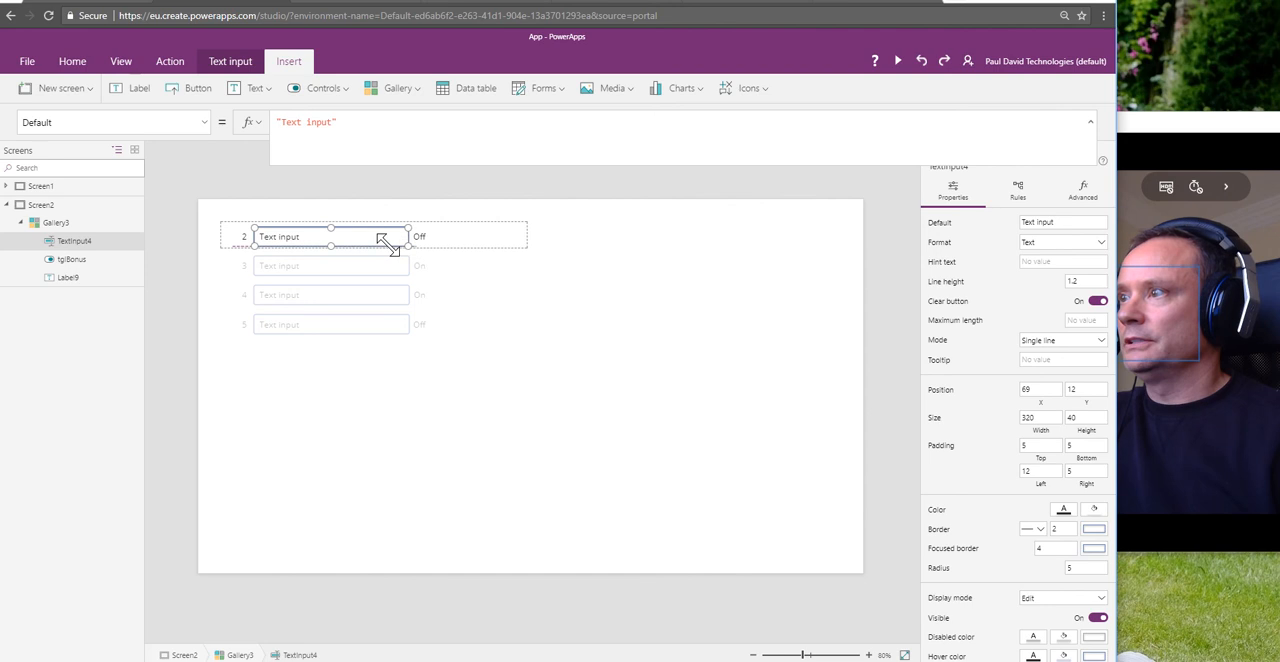
left_click_drag(405, 243, 369, 243)
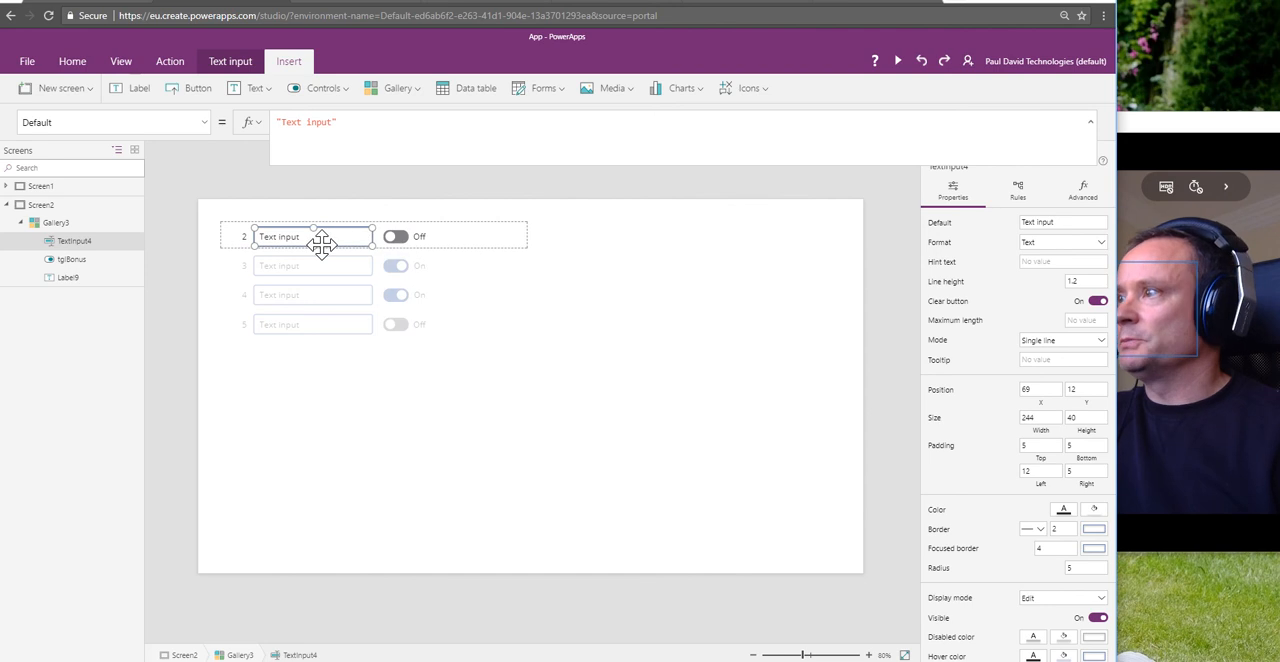
Step: Set the text input's Default property to ThisItem.Title and open its OnChange property
left_click_drag(360, 123, 258, 127)
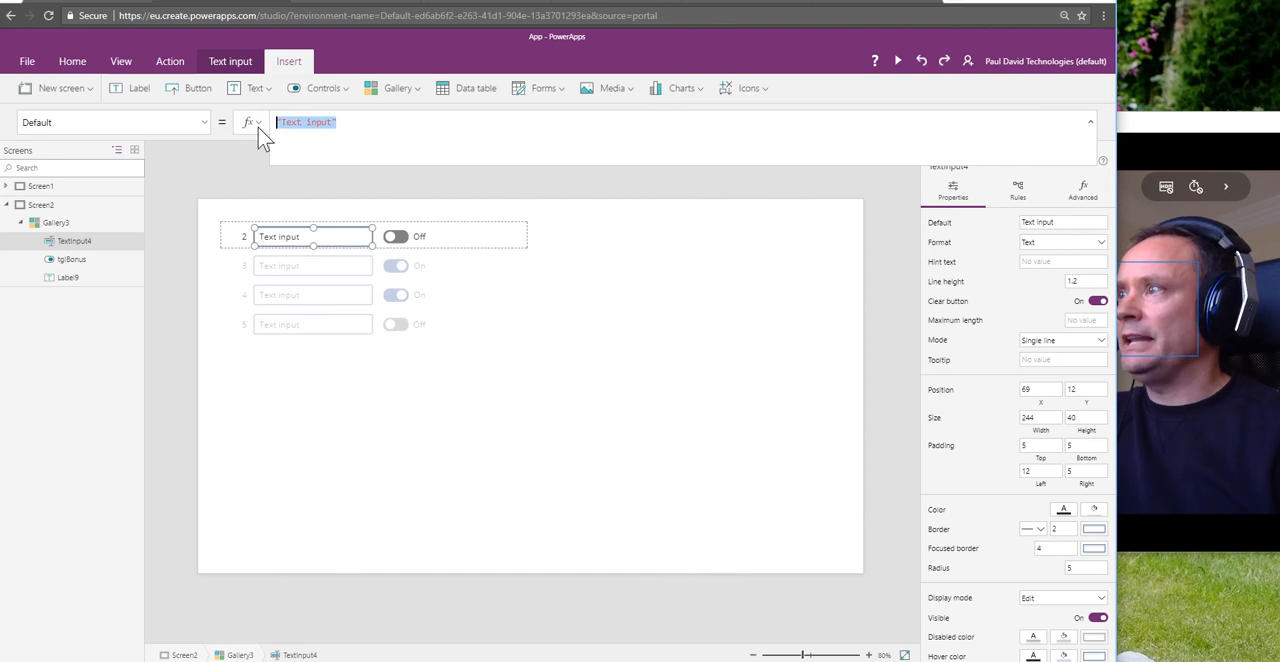
type("\"ThisItem")
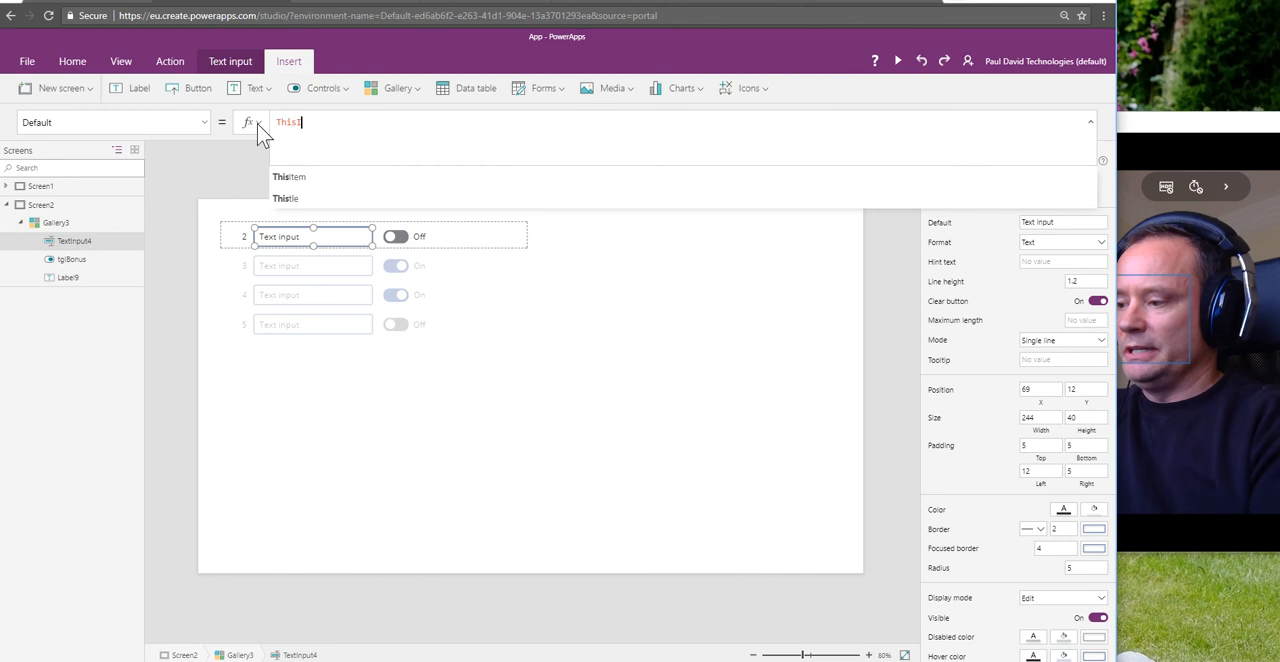
type(".Title")
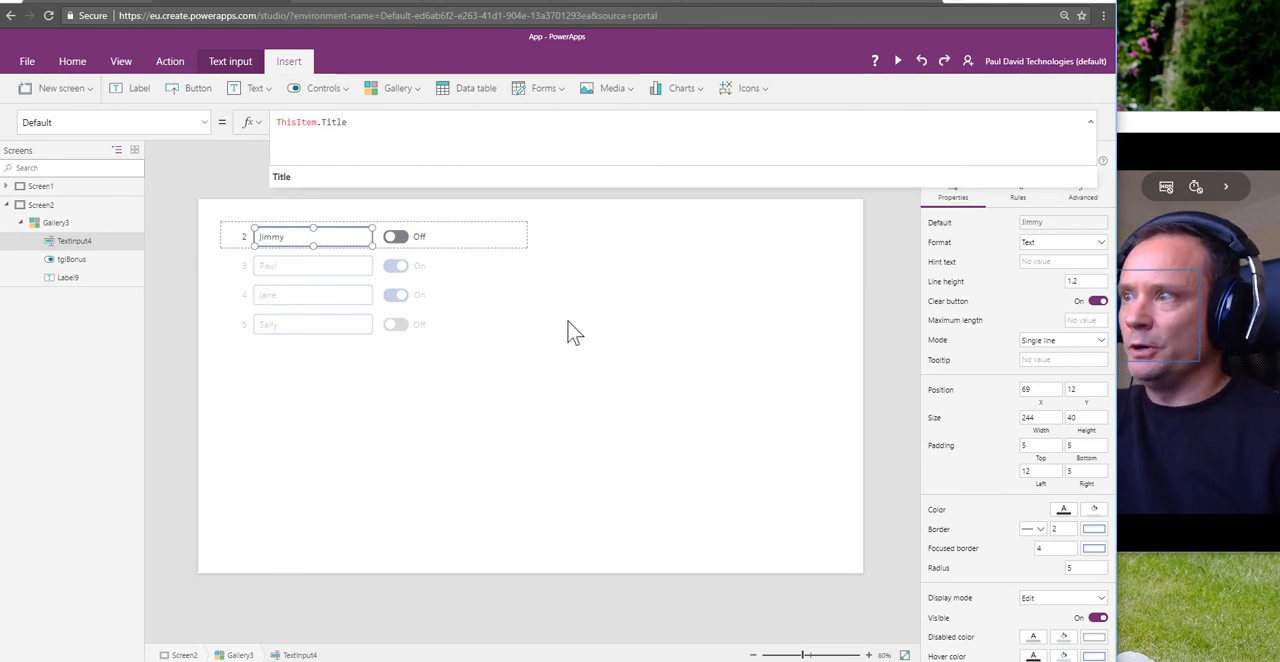
left_click(206, 123)
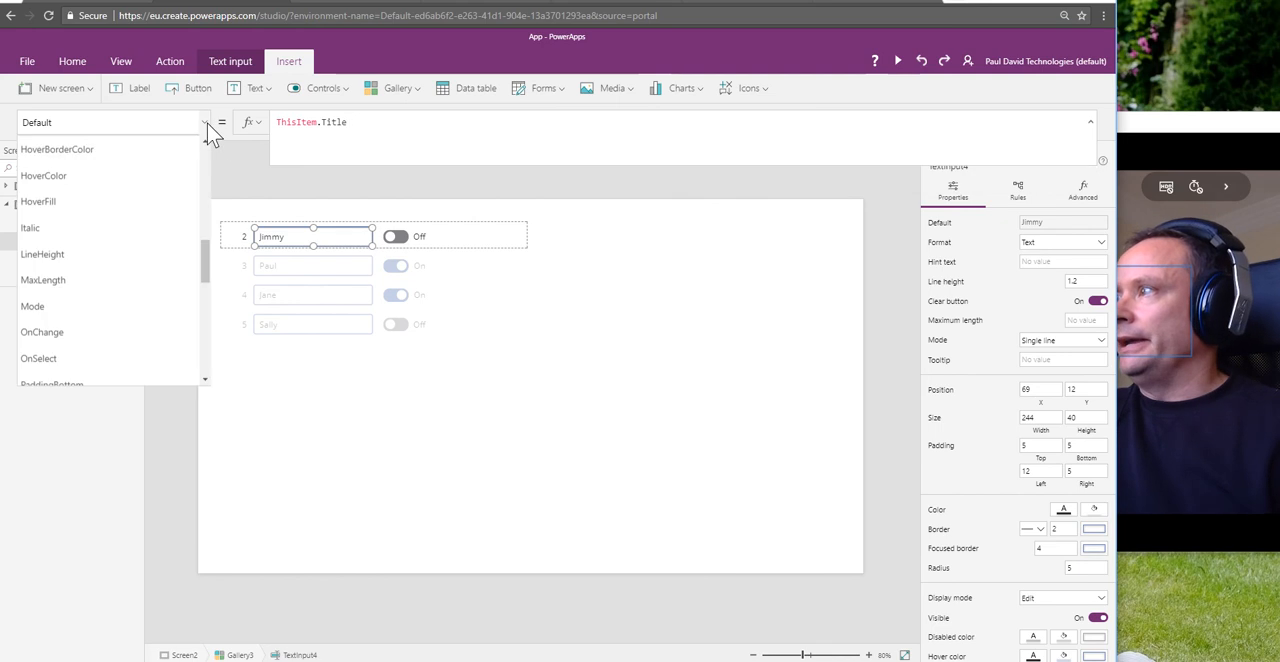
left_click(86, 331)
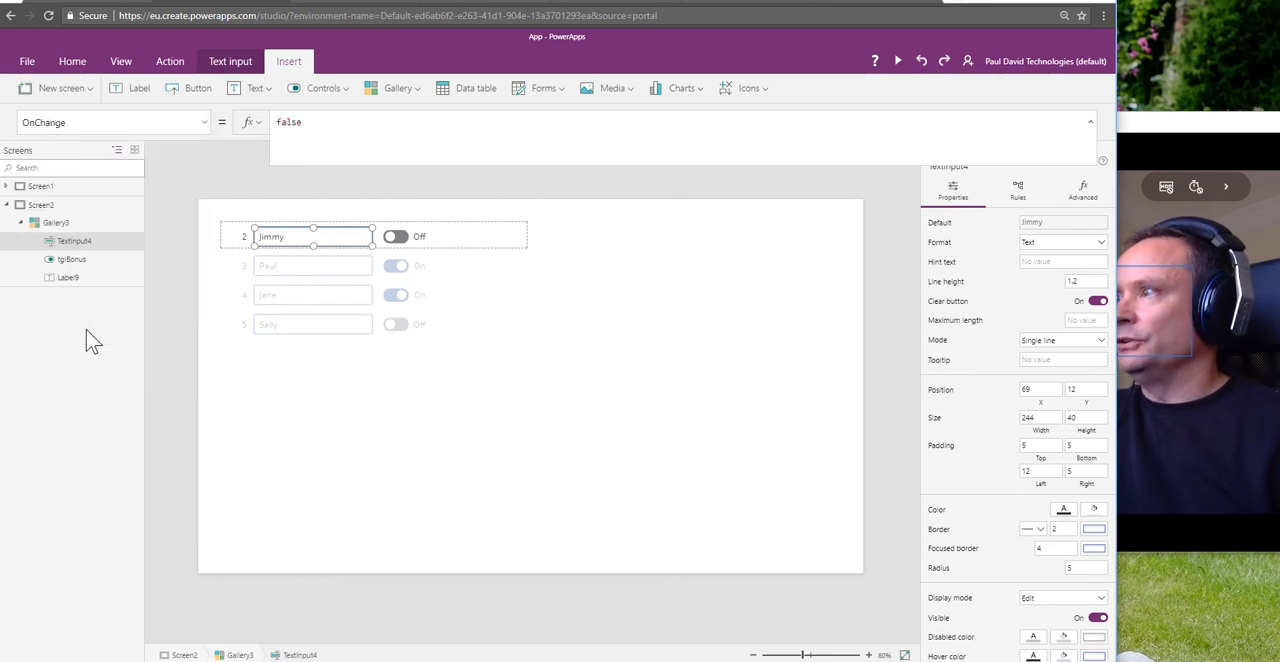
double_click(288, 122)
type("Pat")
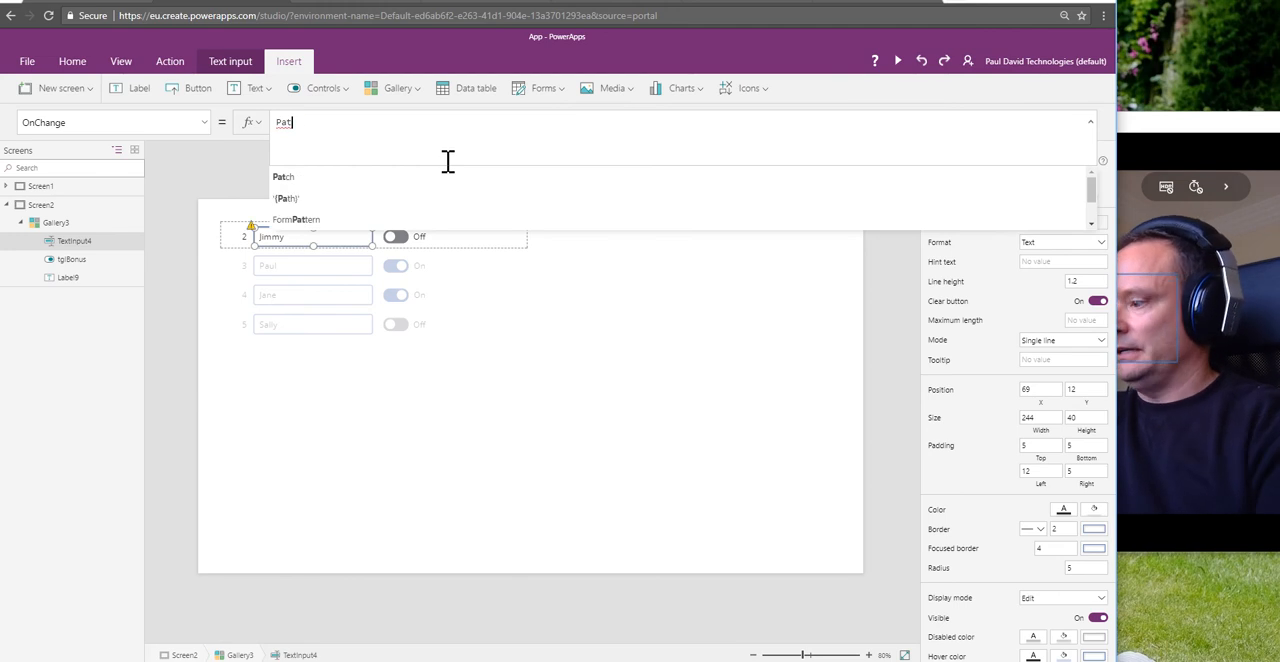
key("ctrl+z")
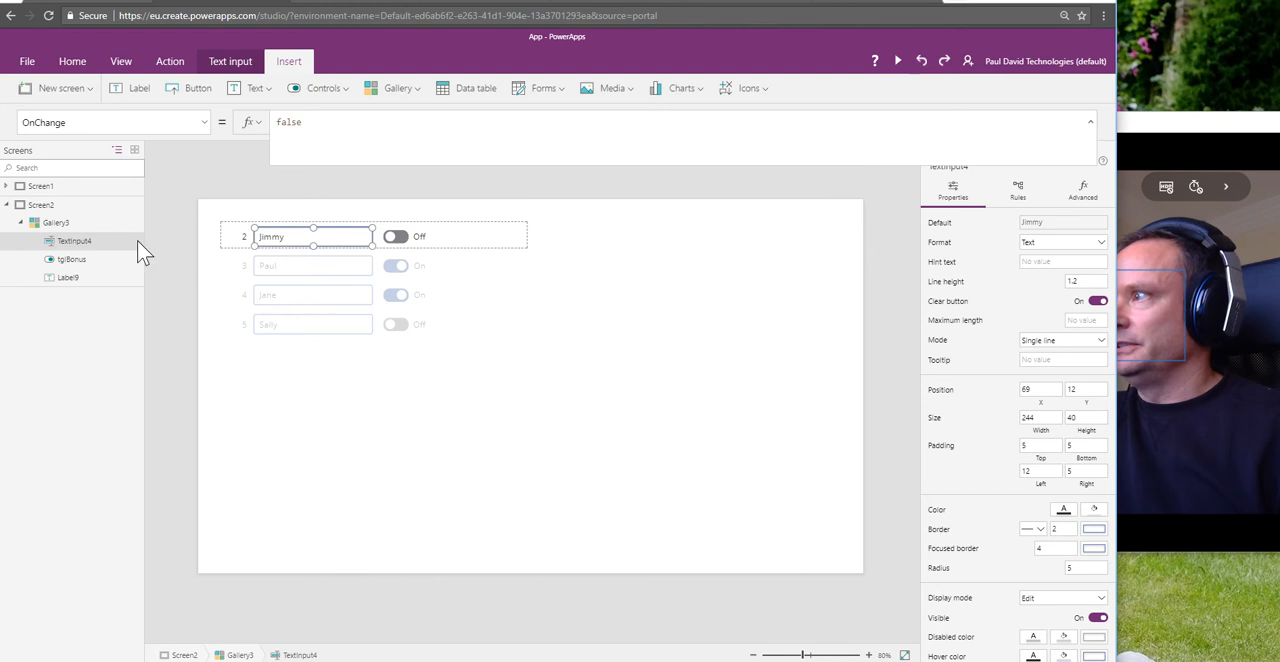
Step: Rename the gallery's text input control to txtEmployeeName
left_click(128, 242)
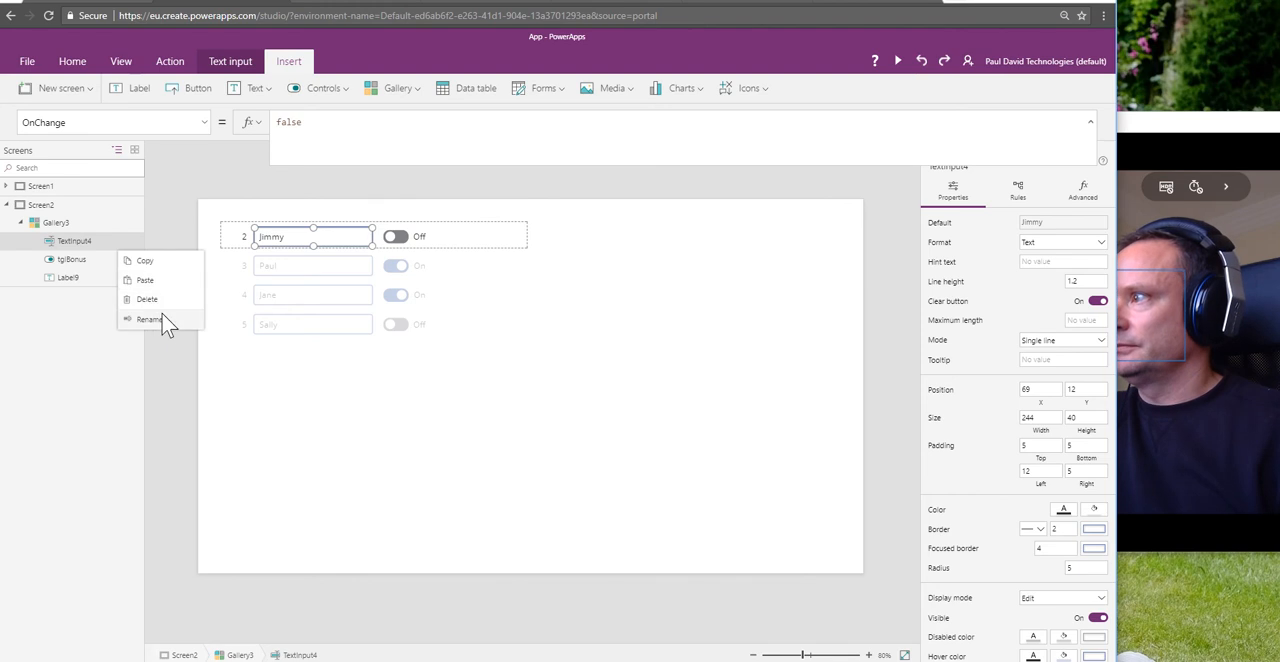
left_click(160, 318)
type("txt")
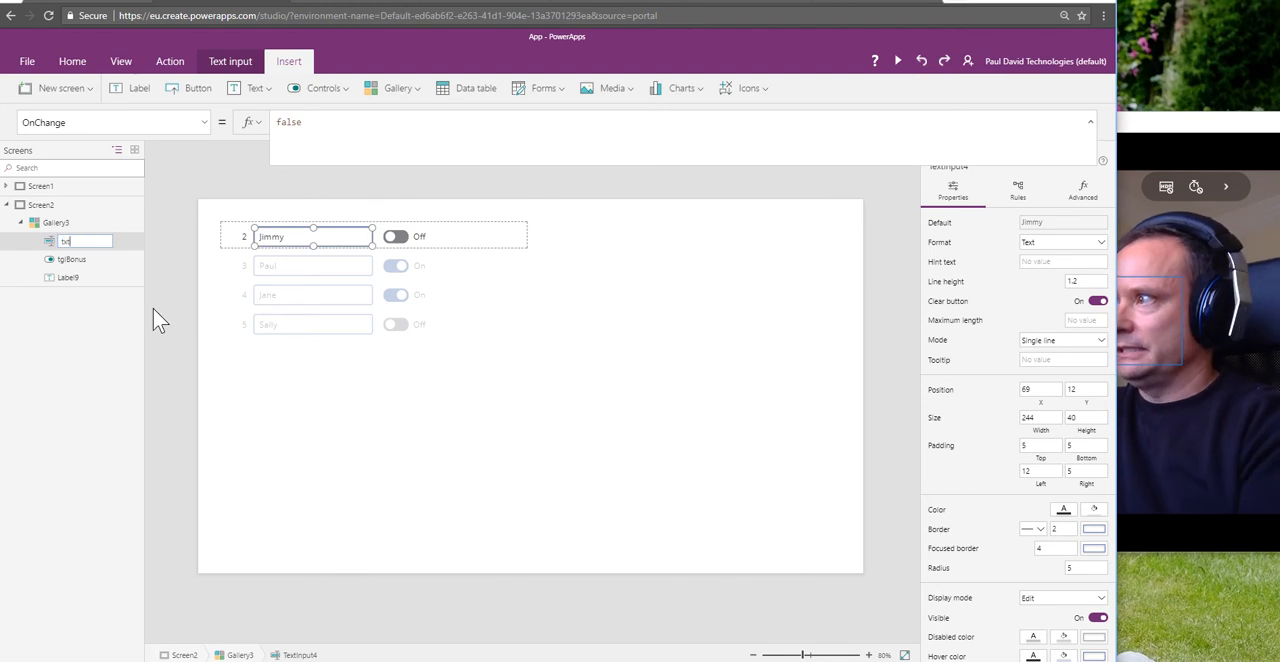
type("Emplo")
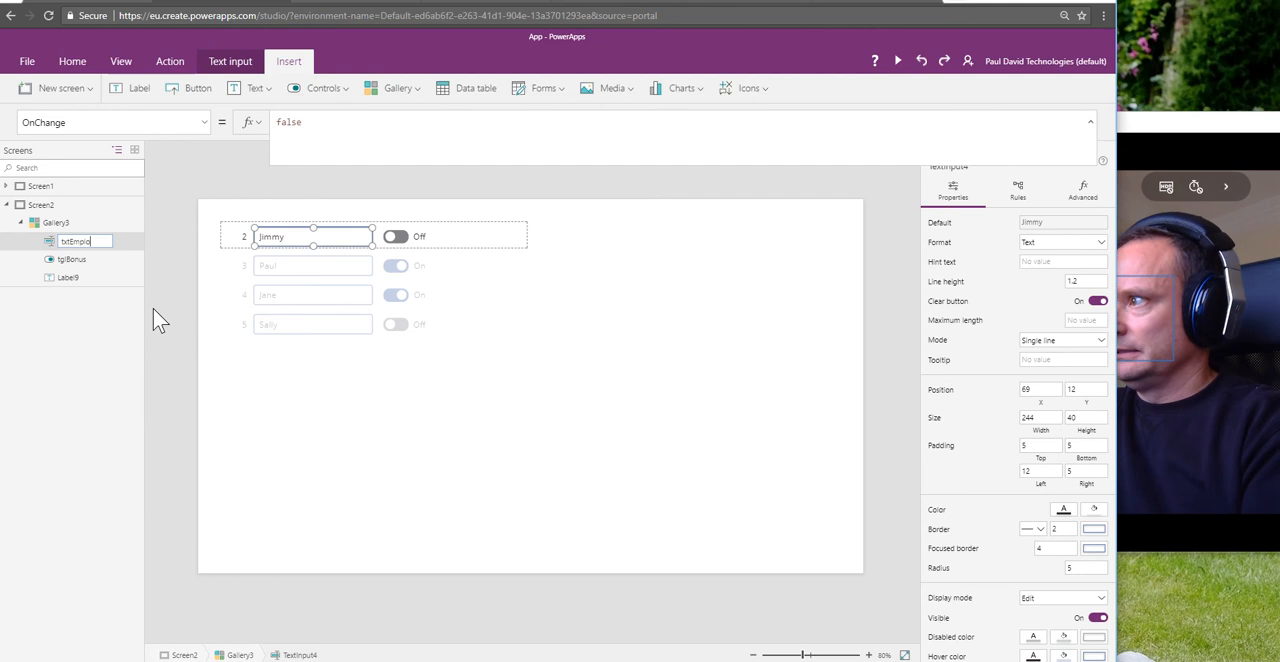
type("yee")
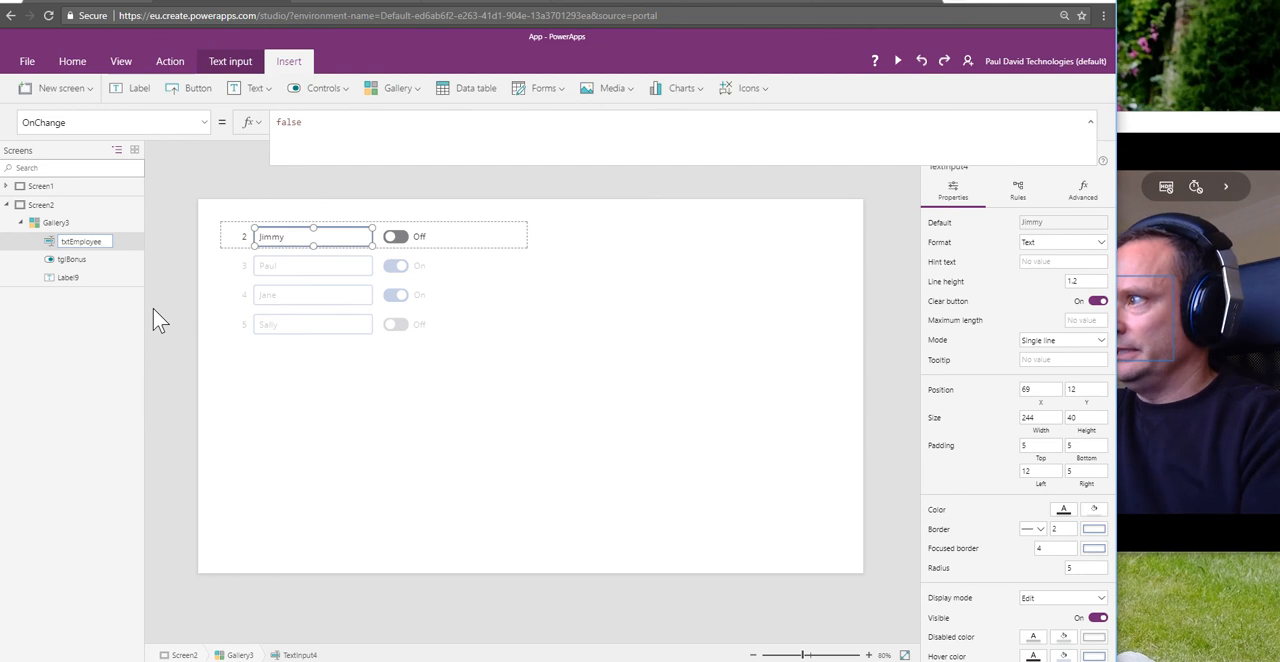
type("Name")
key("Return")
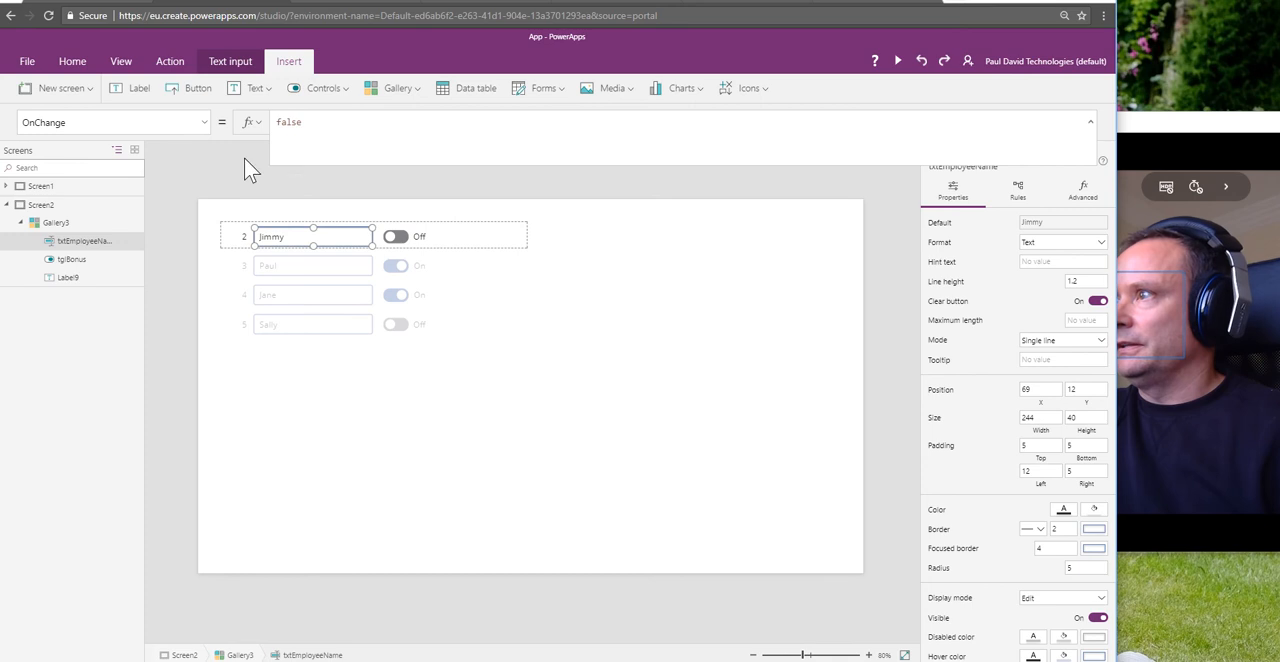
Step: Replace the OnChange formula of txtEmployeeName with Patch(GalleryUpdateDemo, ThisItem, {Title: txtEmployeeName.Text})
double_click(291, 122)
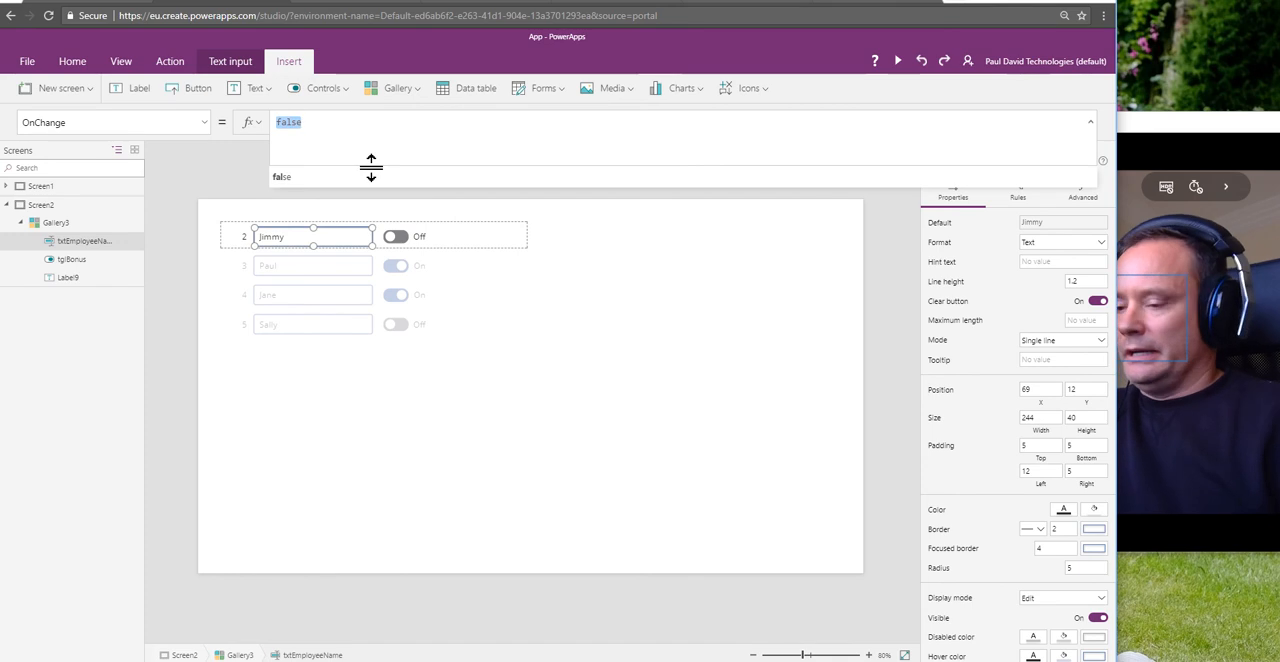
key("BackSpace")
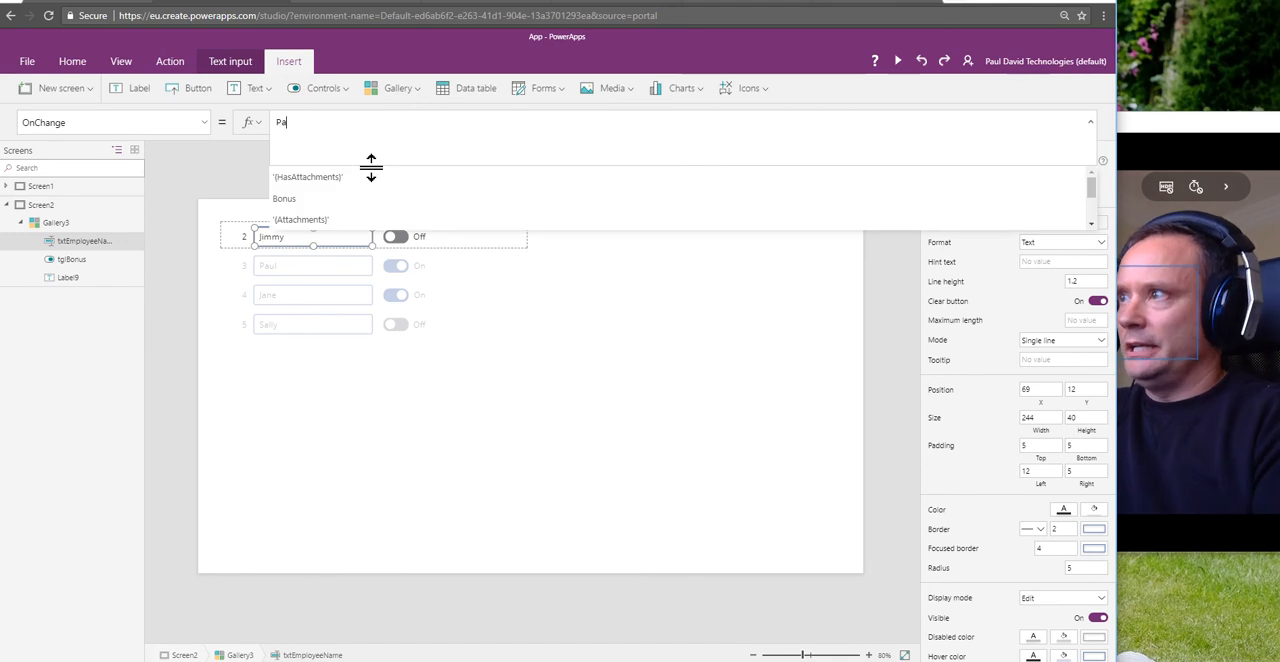
type("Patch(G")
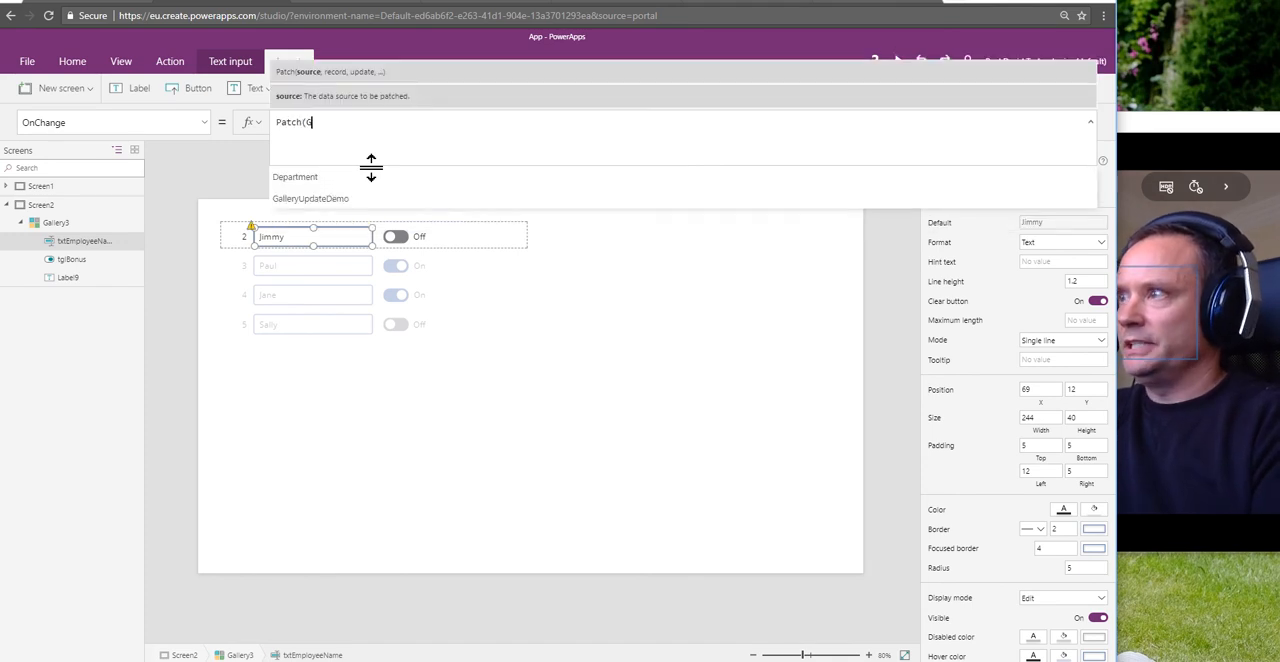
type("alleryUpdateDemo")
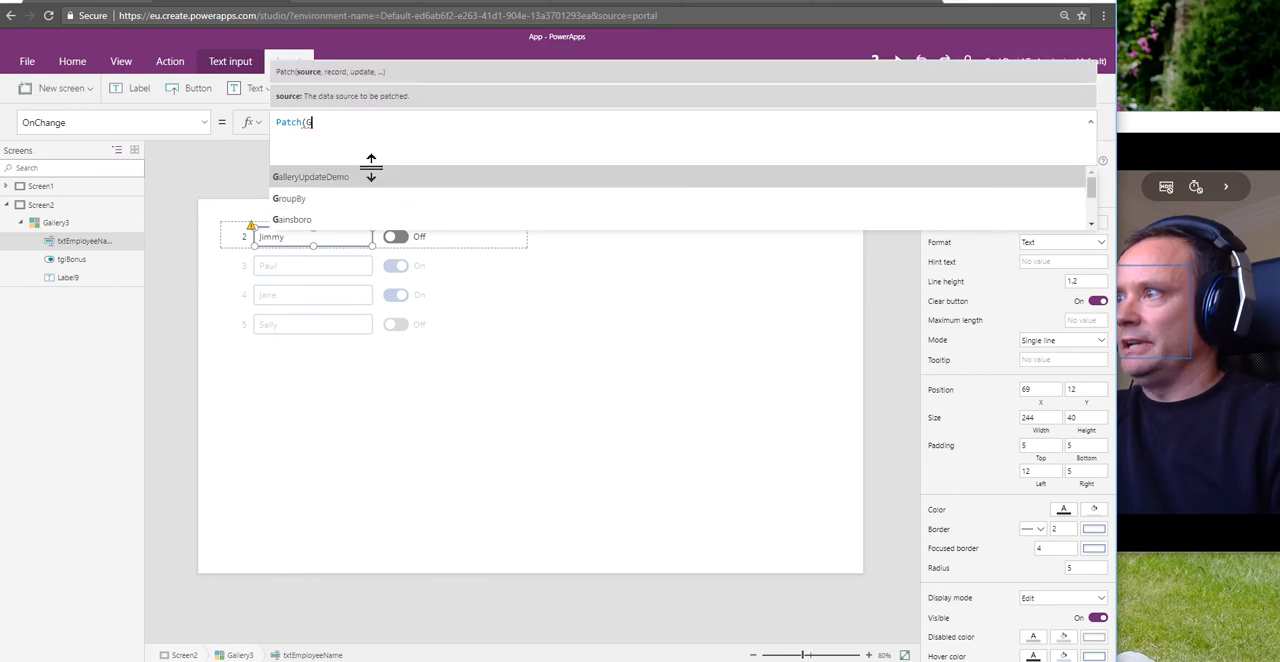
type(", Th")
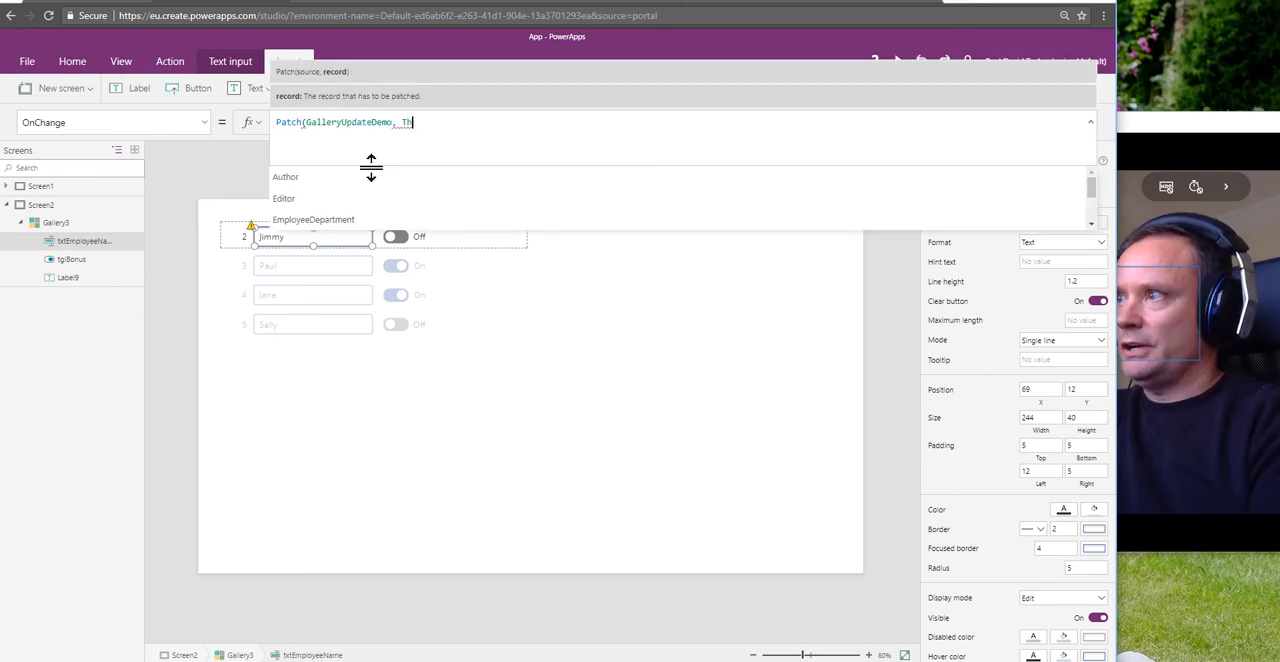
type("isItem")
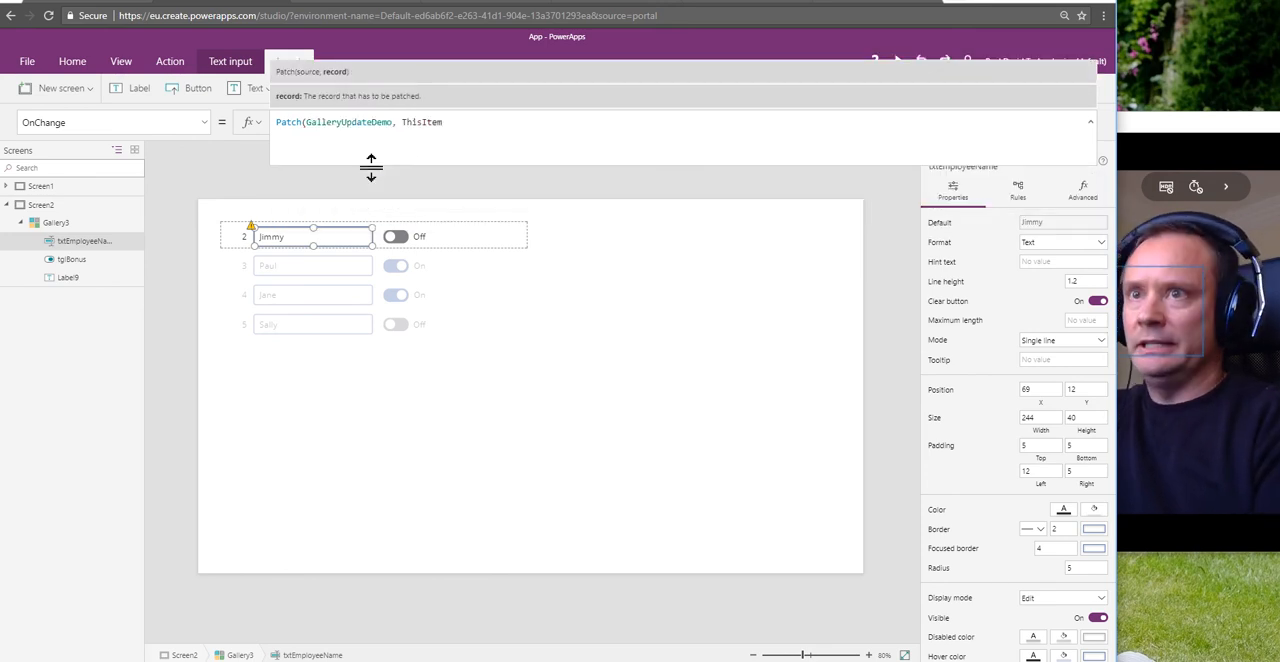
type(", {Title:")
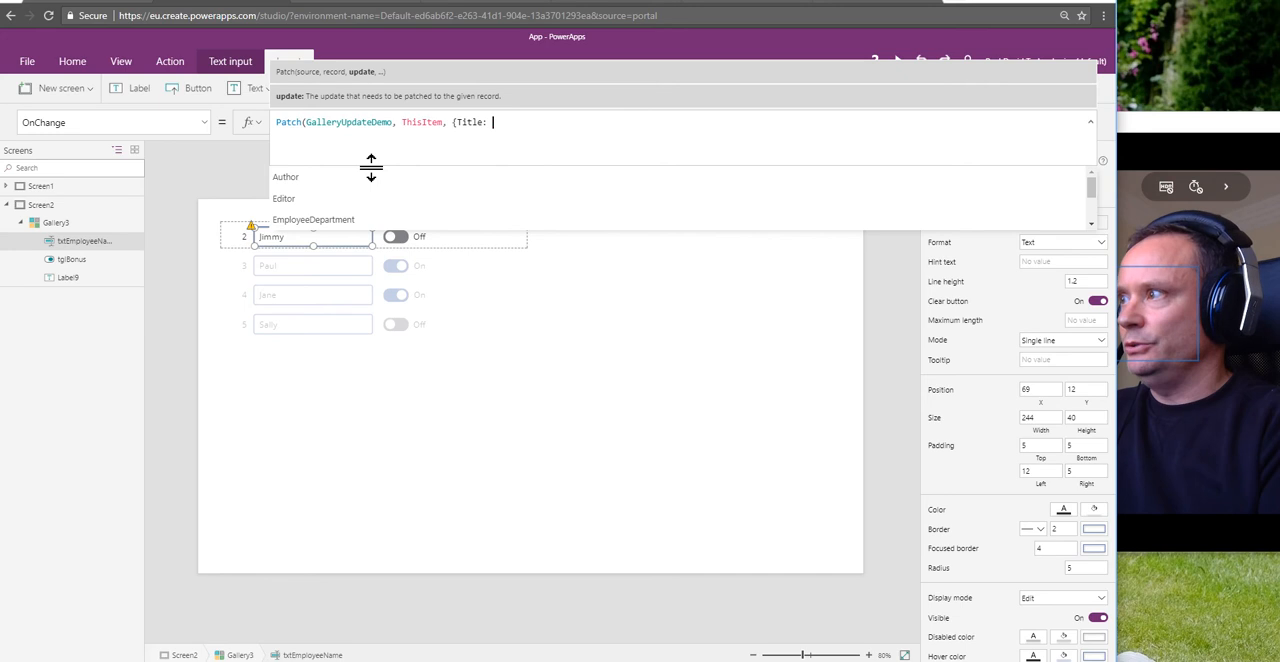
type("txt")
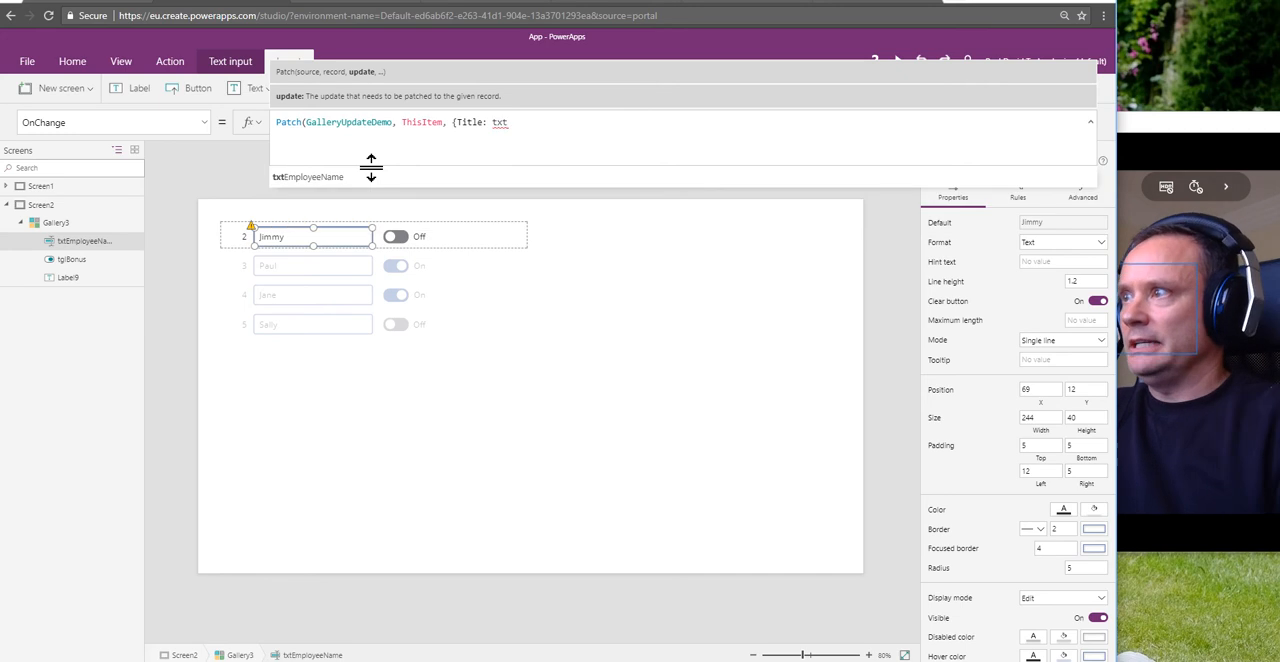
key("Tab")
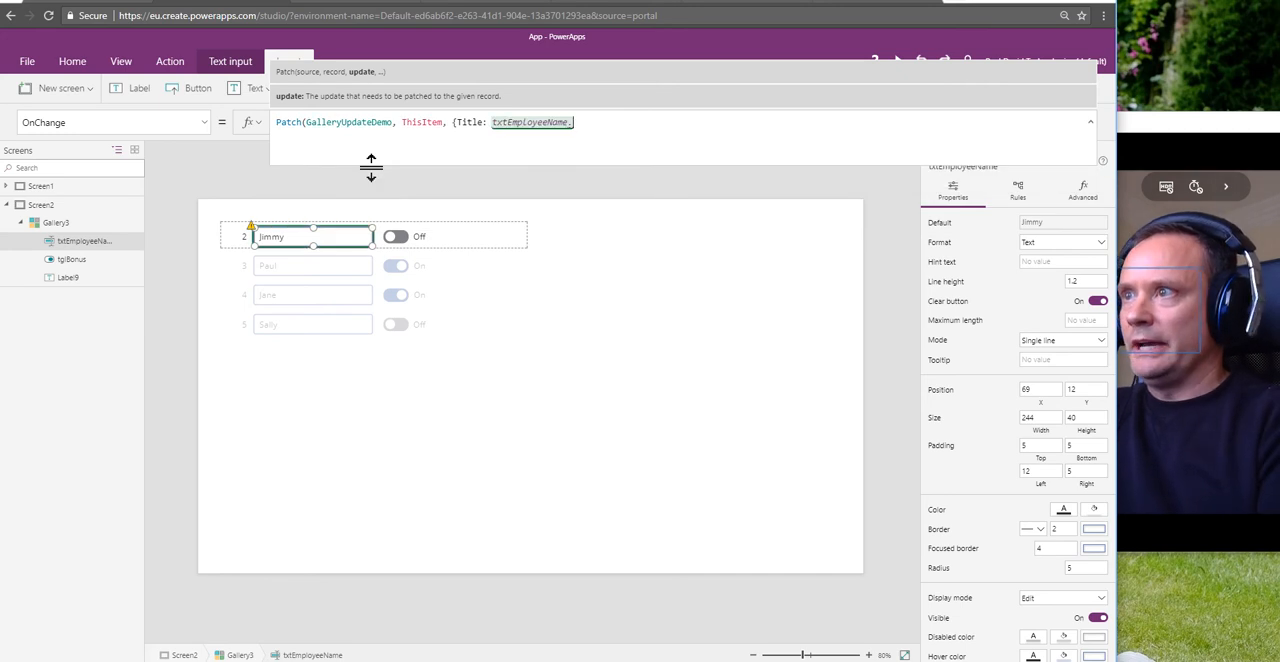
type("Te")
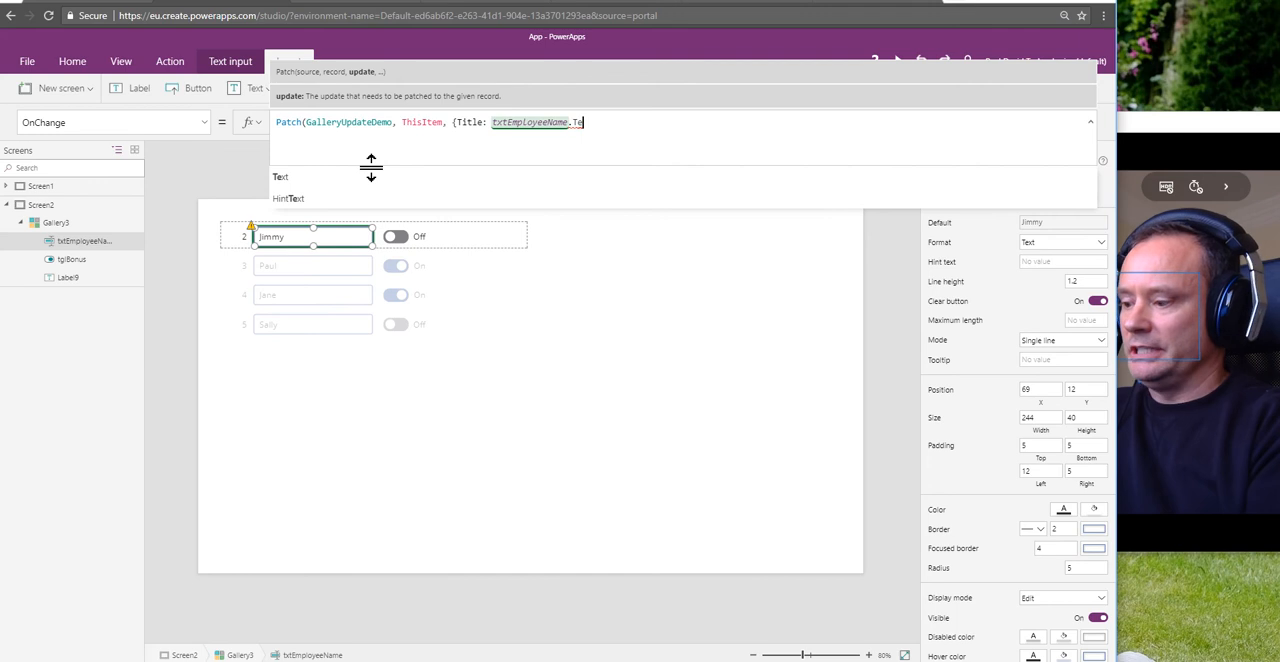
type("xt")
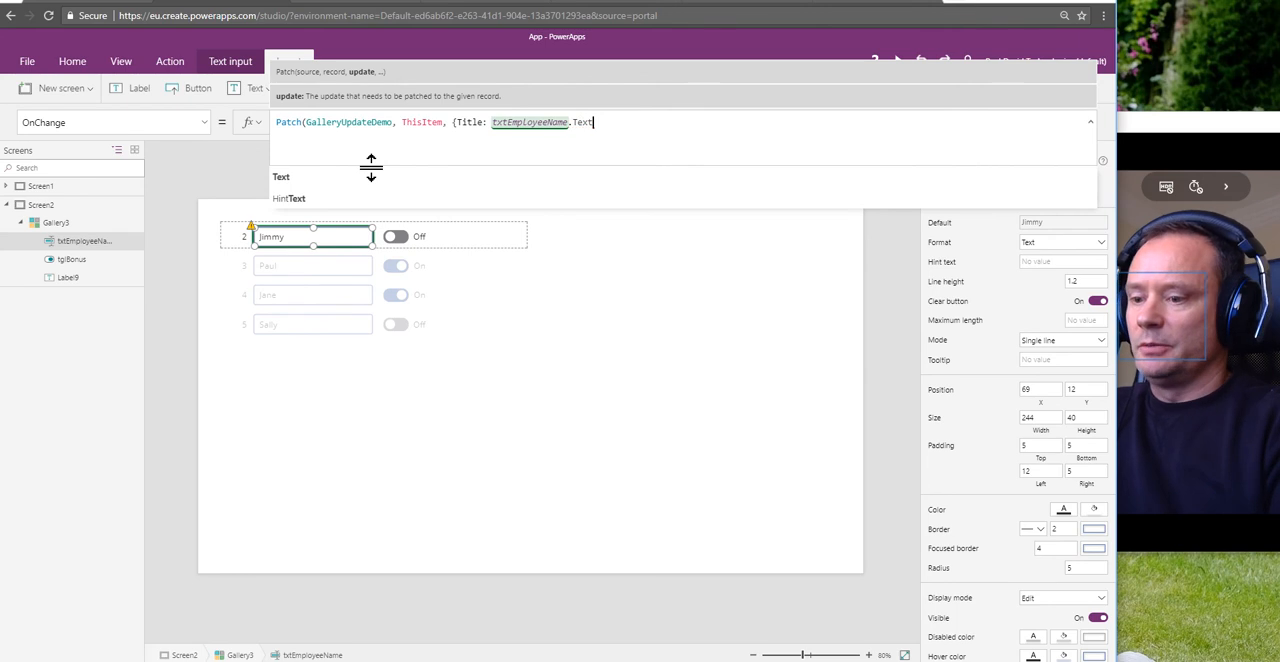
type("}")
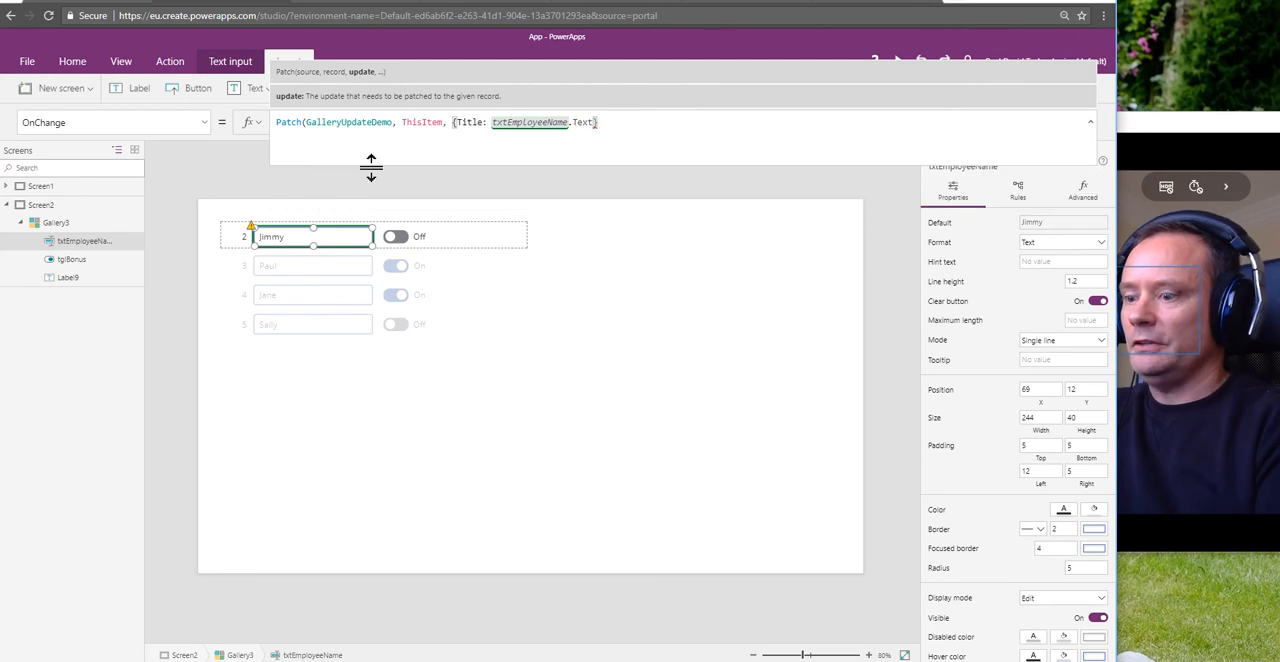
left_click(618, 412)
Step: Preview the app and replace the employee name in the gallery row with ID 2 with a different first name
left_click(300, 242)
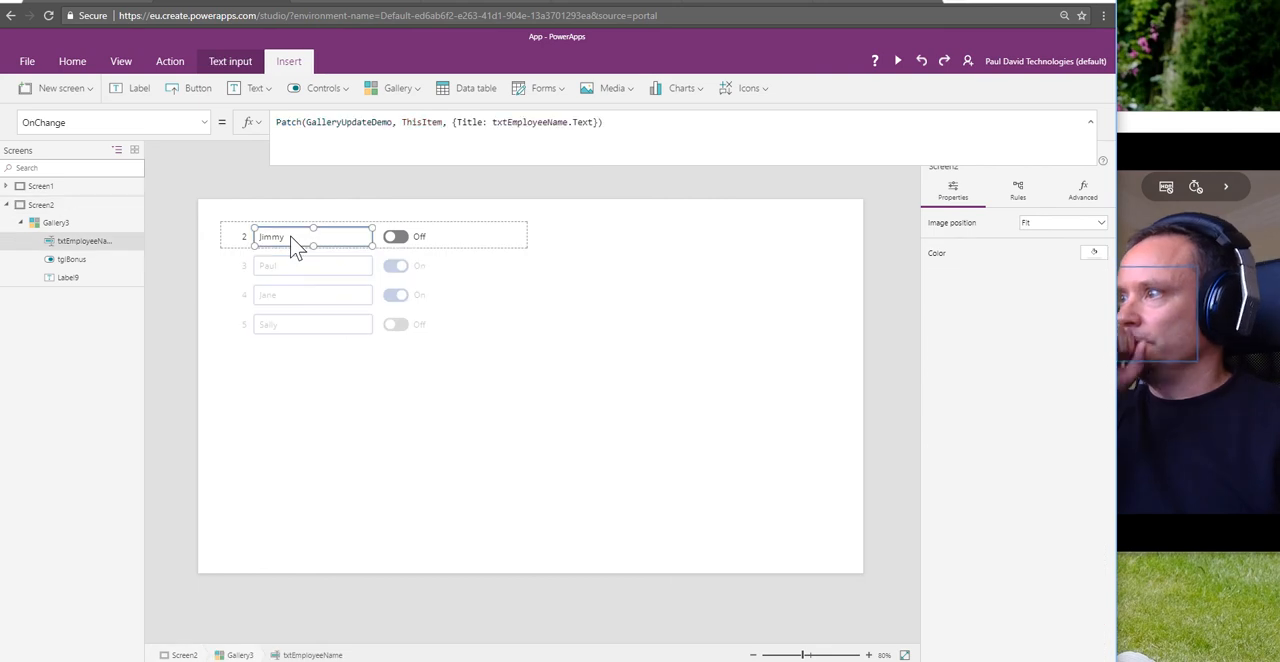
left_click(898, 62)
left_click(174, 104)
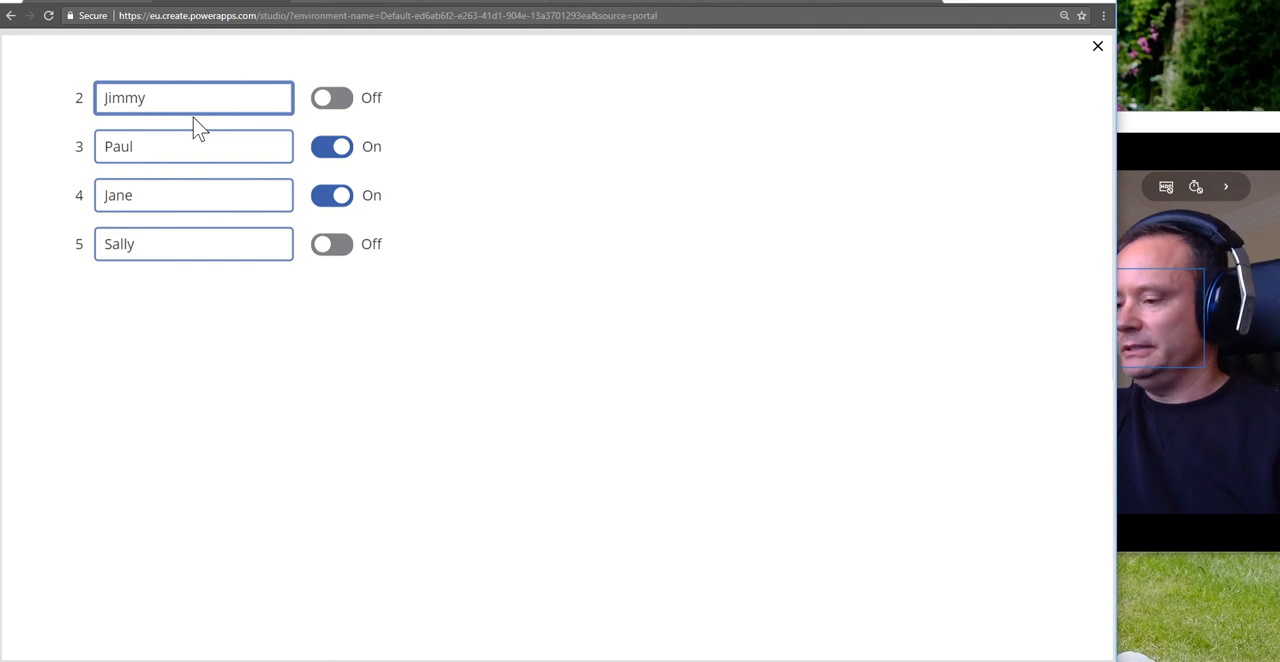
key("BackSpace")
key("BackSpace")
key("BackSpace")
key("BackSpace")
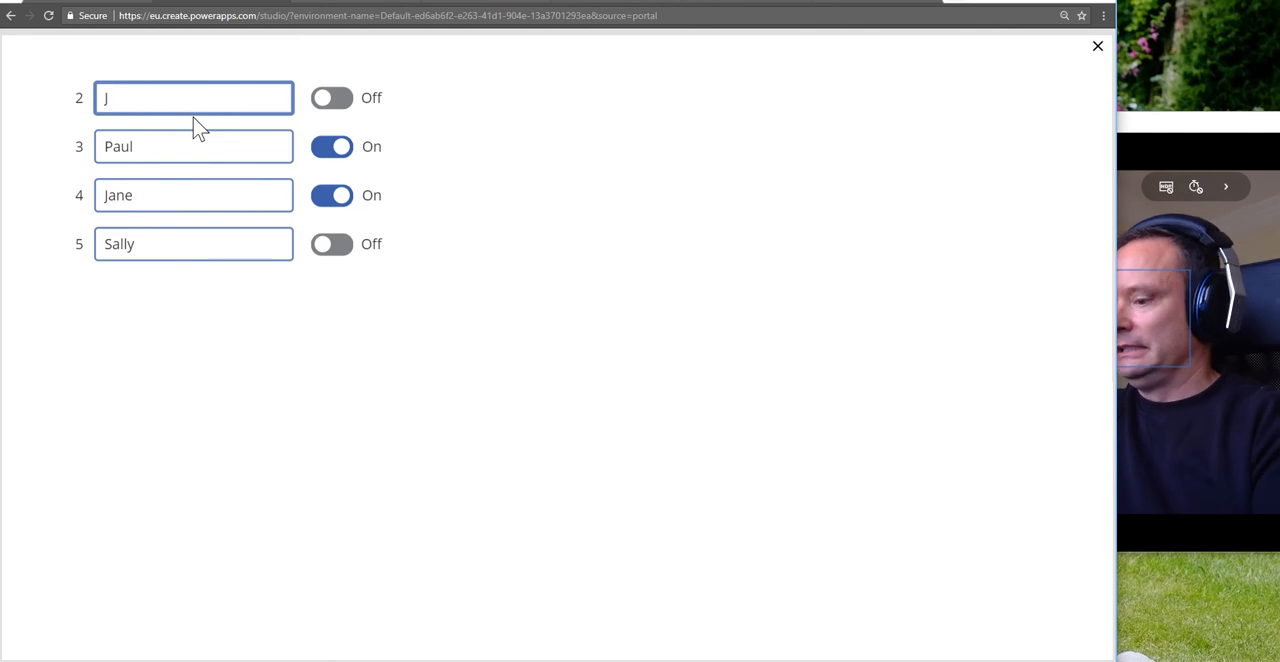
type("ames")
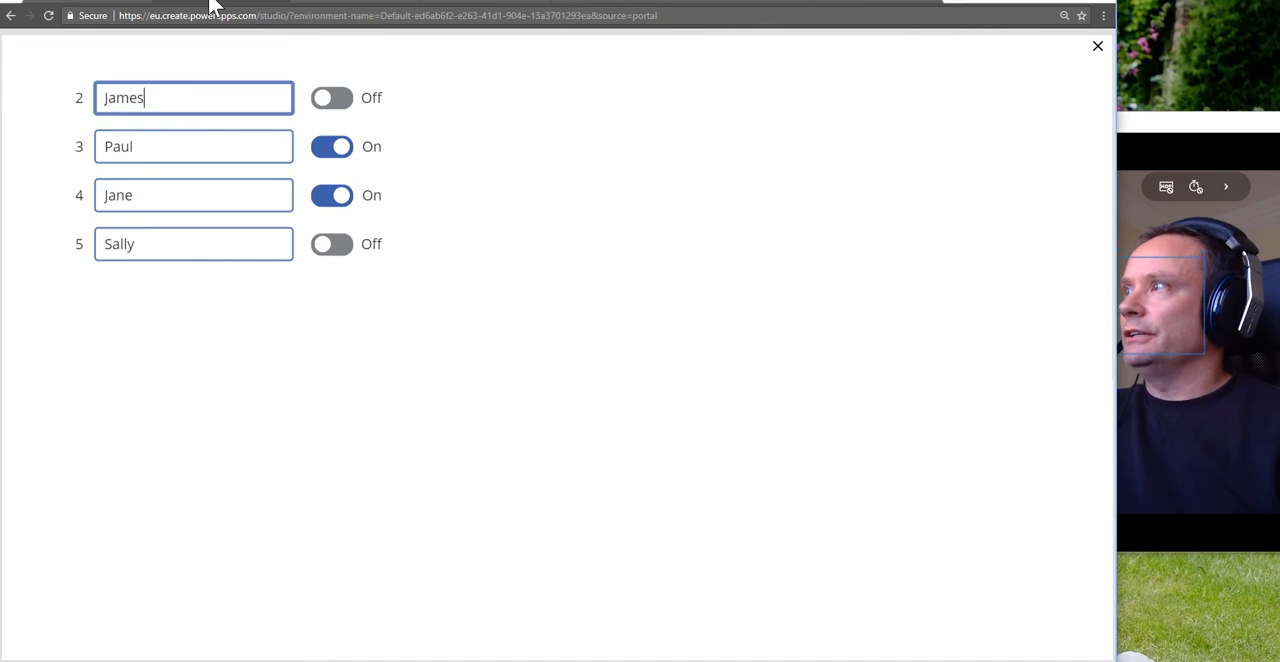
Step: Check the renamed employee in the refreshed GalleryUpdateDemo SharePoint list, then return to PowerApps and close the preview
left_click(360, 5)
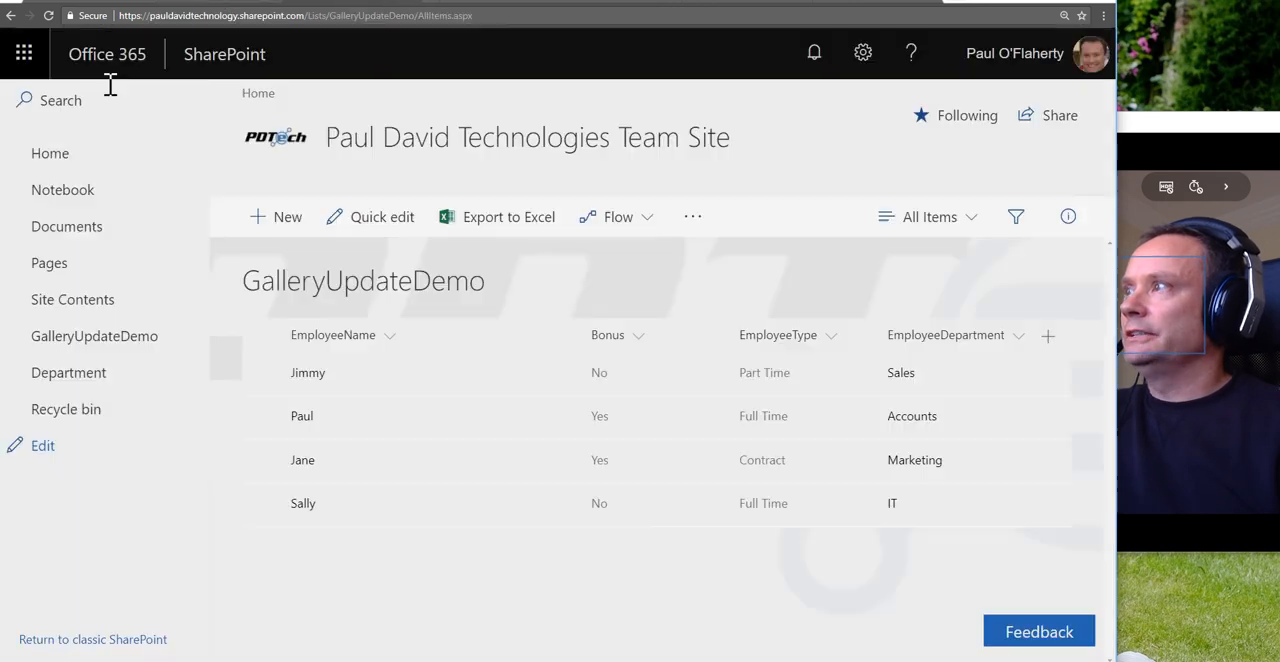
left_click(48, 15)
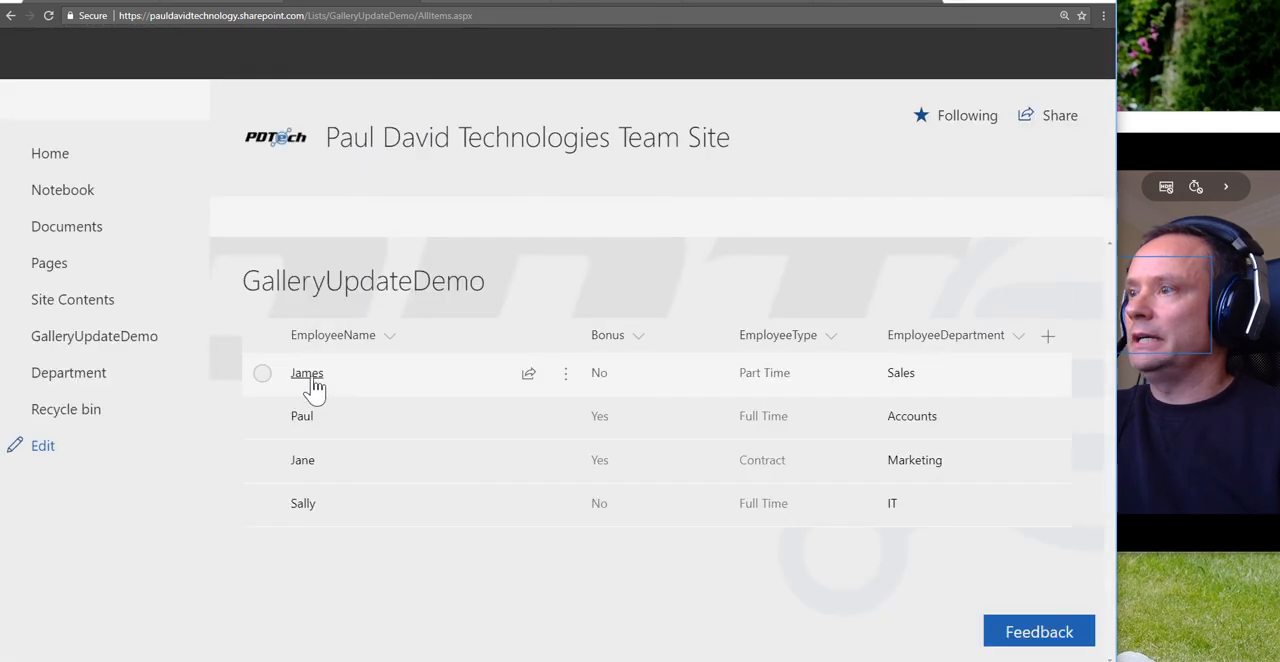
left_click(234, 2)
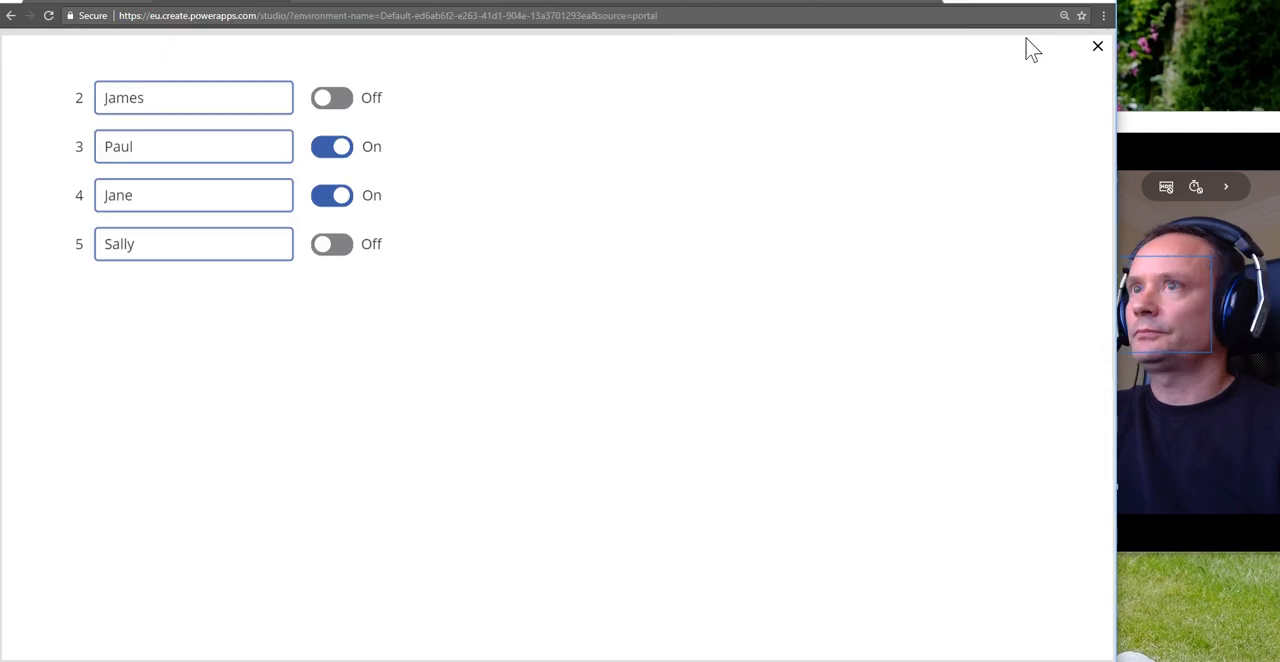
left_click(1098, 50)
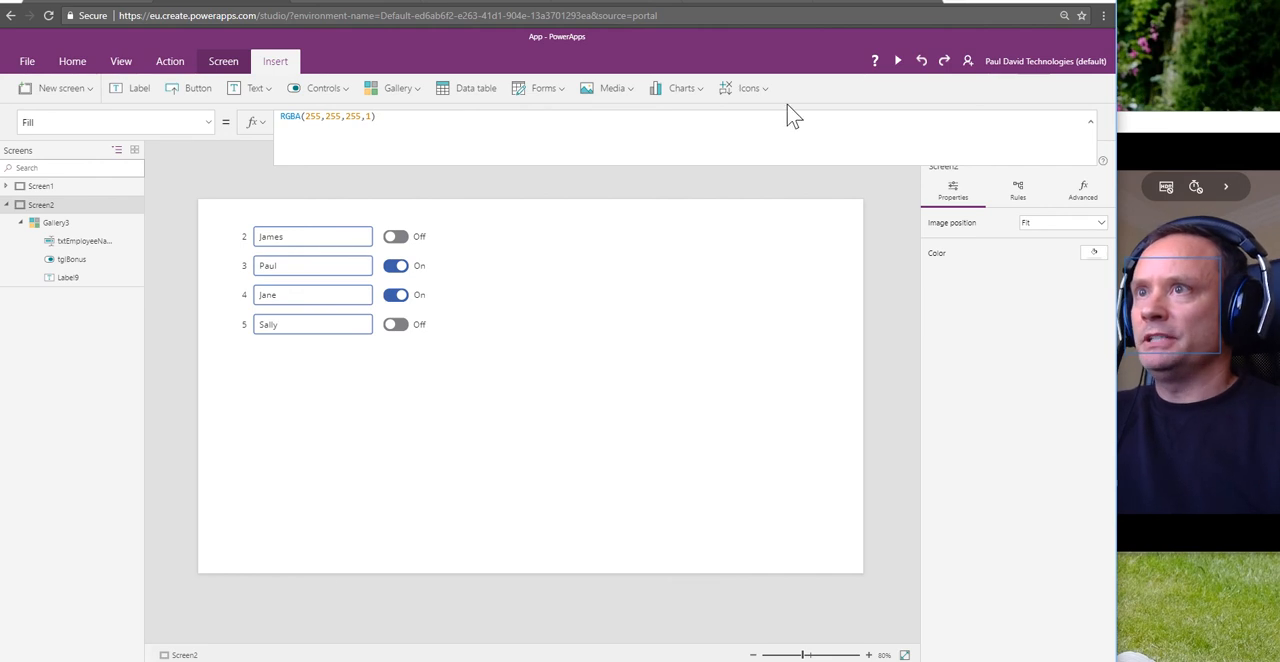
Step: Preview the app again, append " a" to the employee name with ID 2, and refresh the GalleryUpdateDemo list in SharePoint
left_click(897, 61)
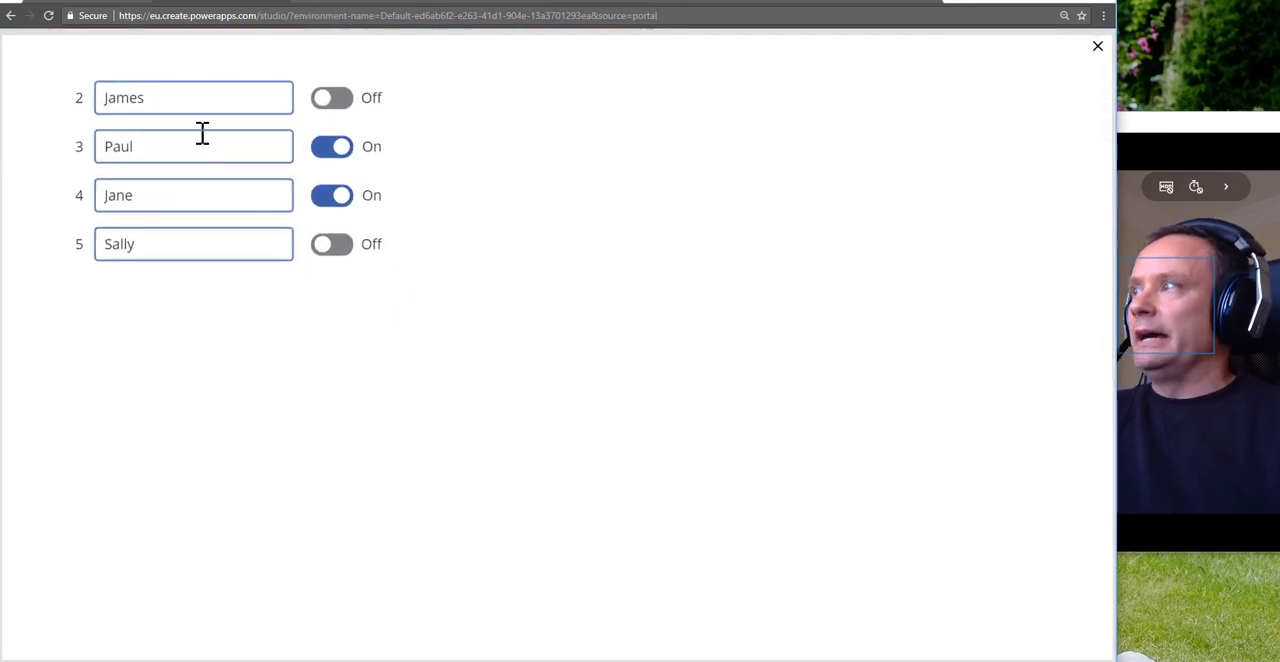
left_click(189, 103)
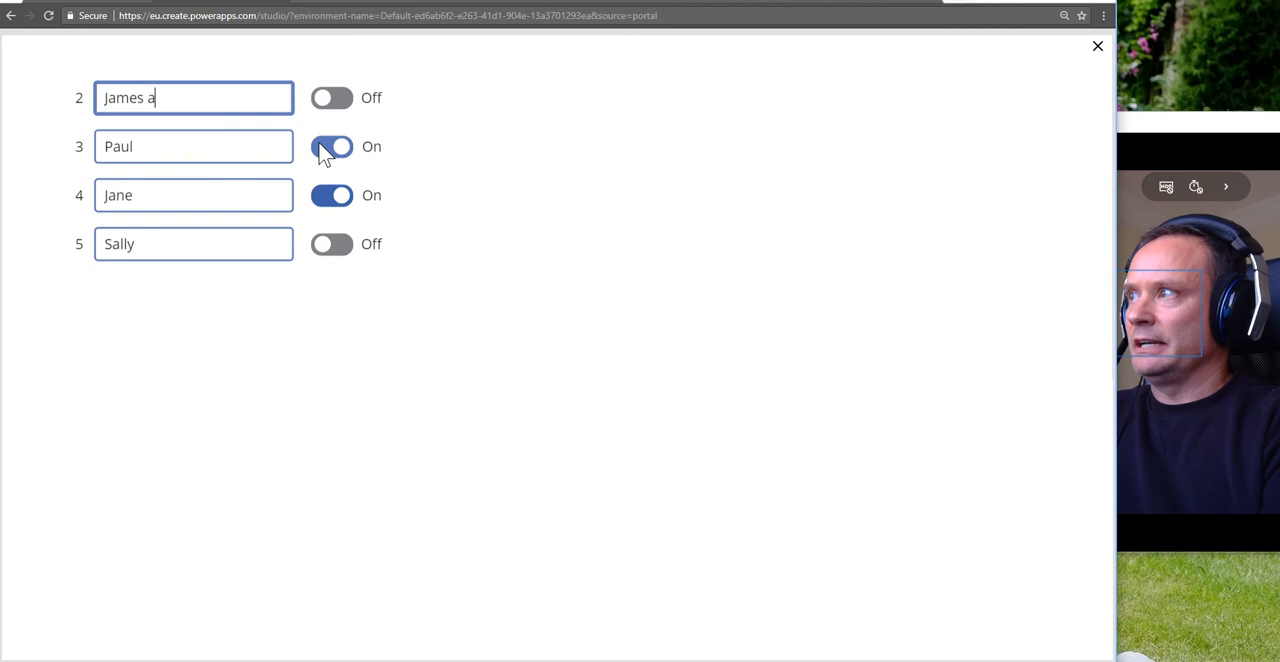
left_click(383, 8)
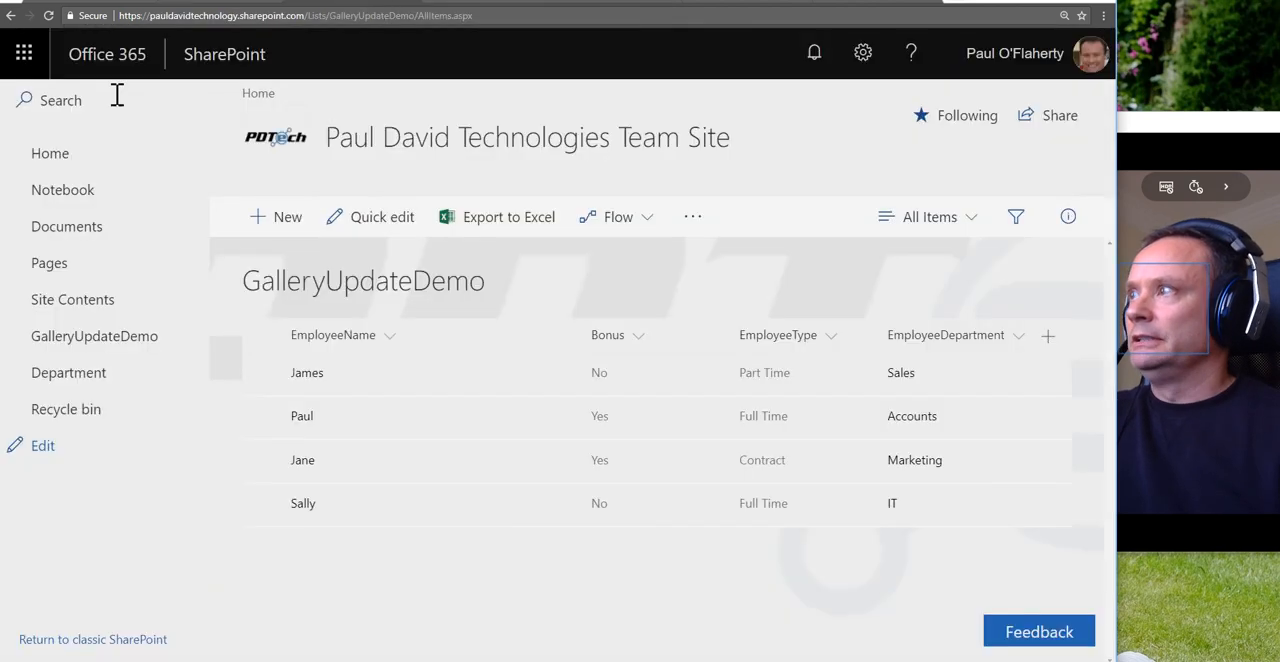
left_click(48, 15)
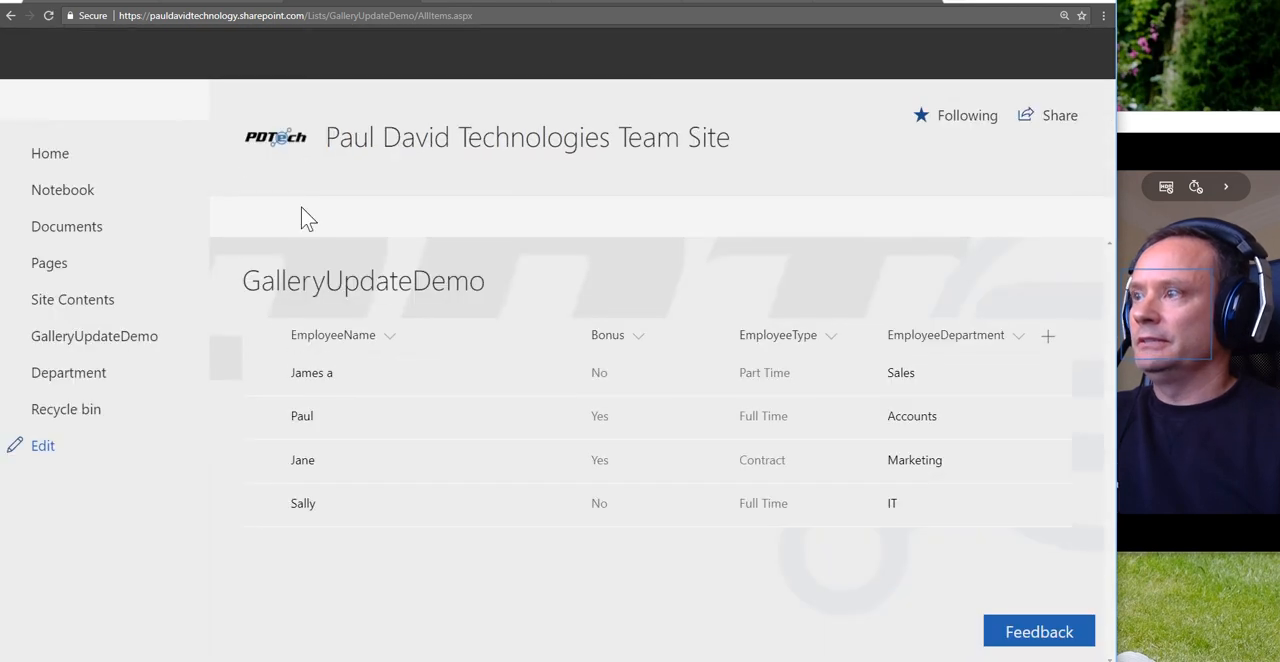
Step: Back in the PowerApps preview, append "b" to the same employee name, and compare it with the refreshed SharePoint list
left_click(238, 2)
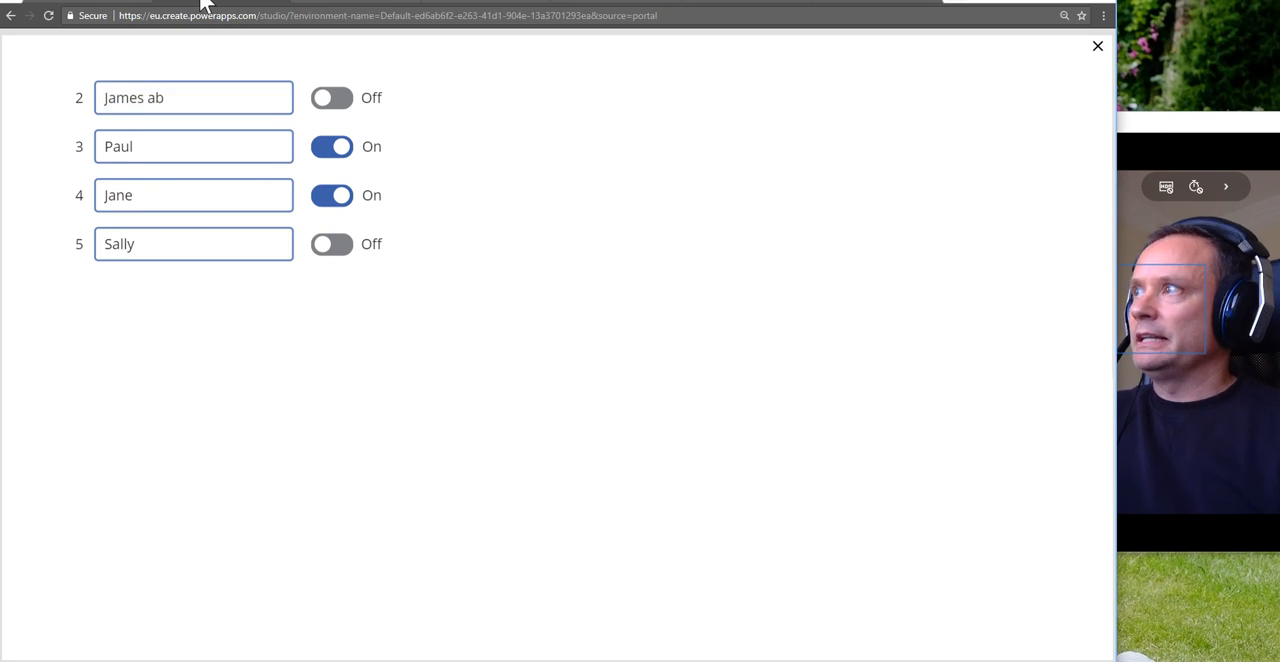
left_click(347, 3)
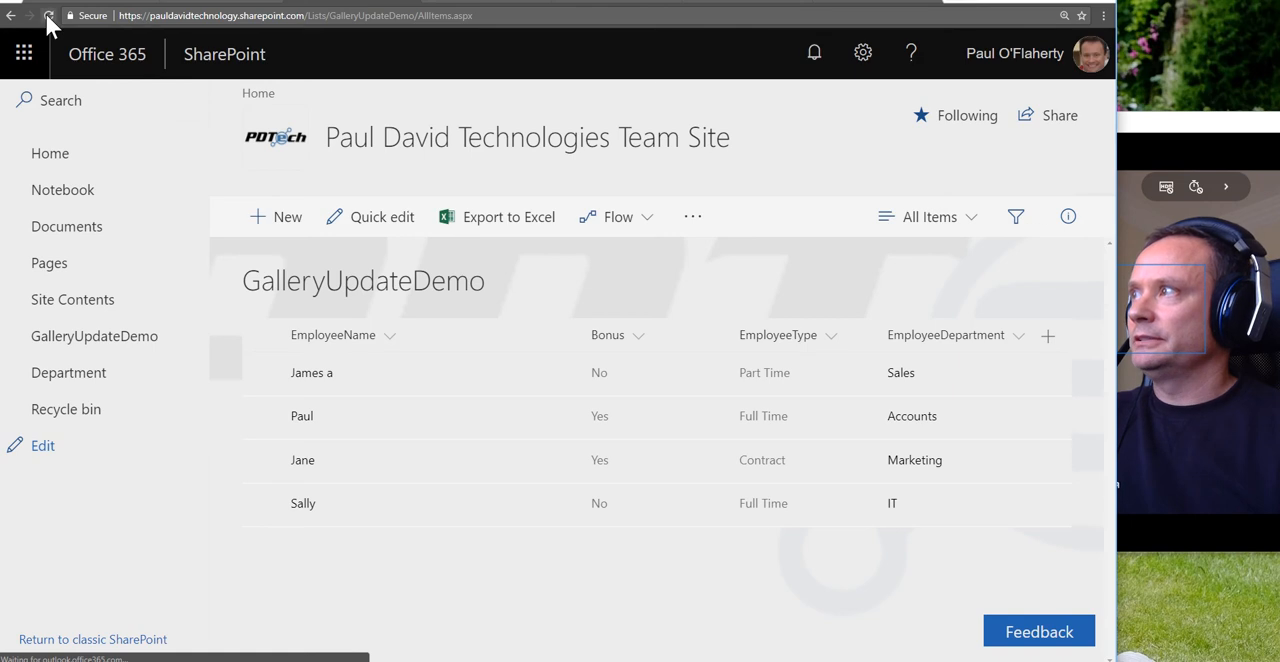
left_click(48, 15)
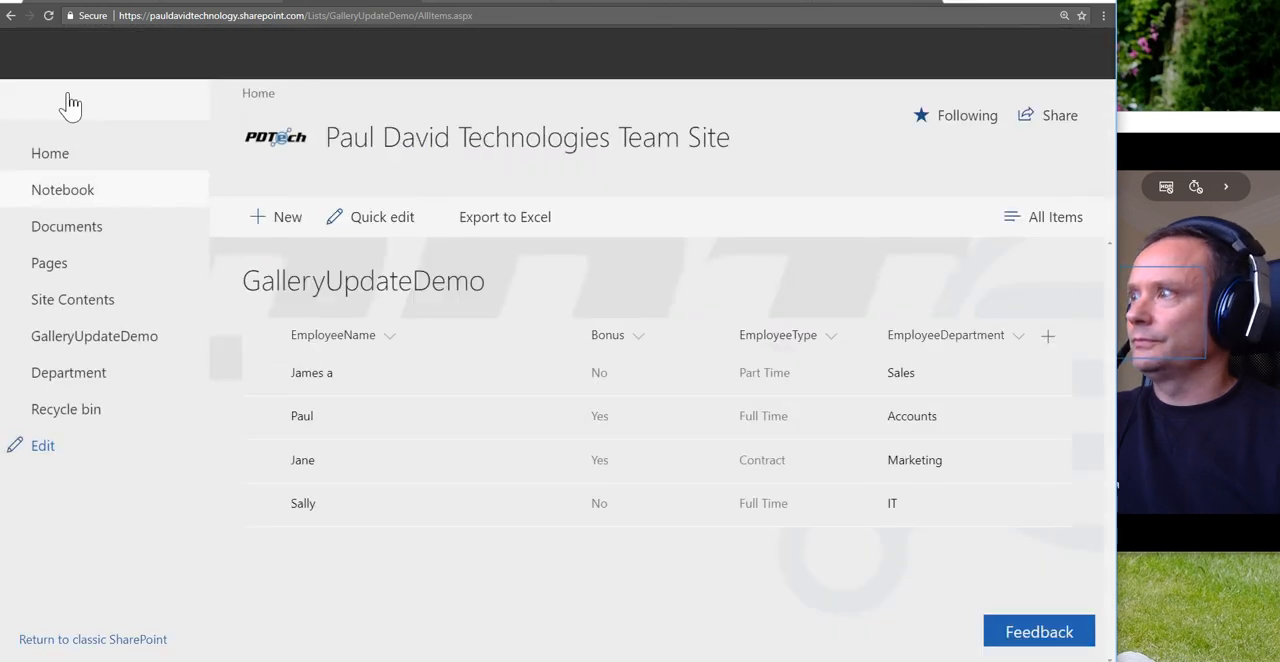
left_click(48, 15)
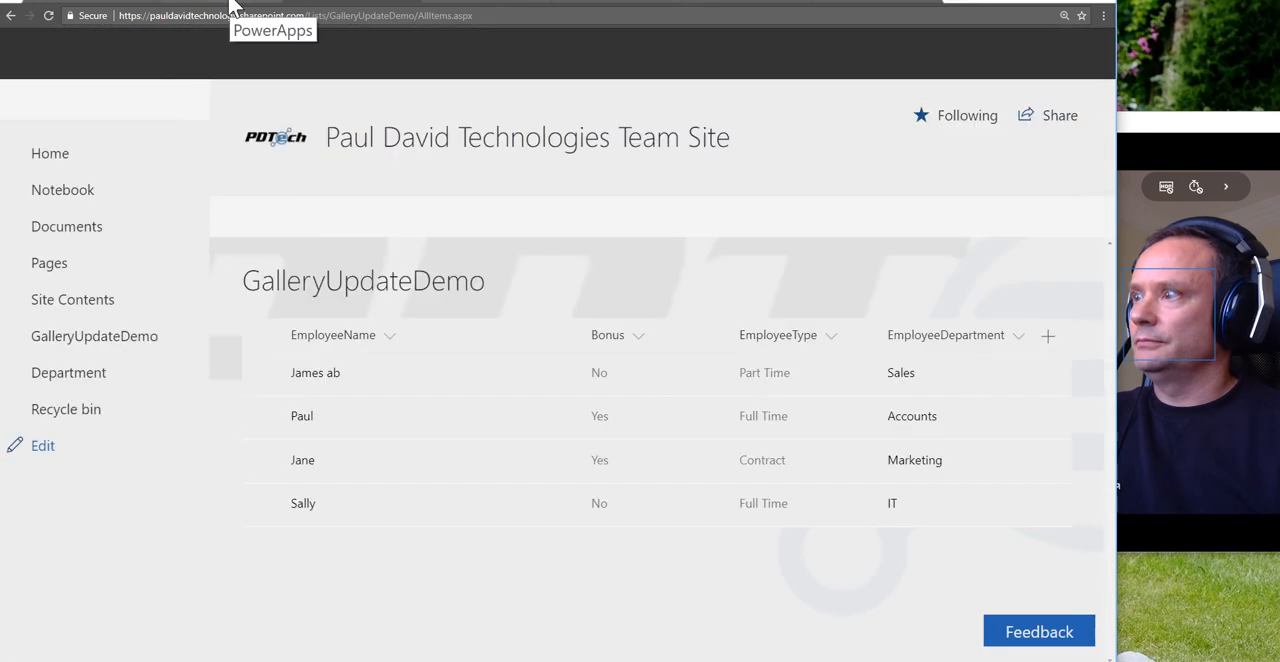
left_click(230, 5)
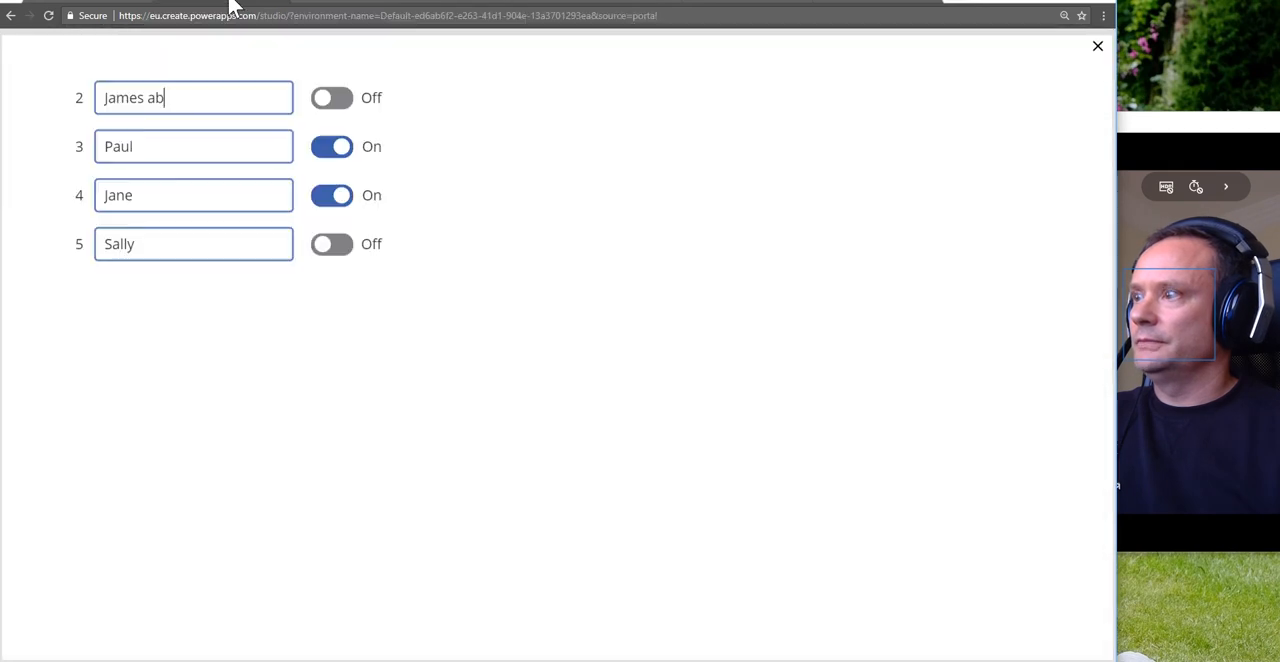
left_click(318, 5)
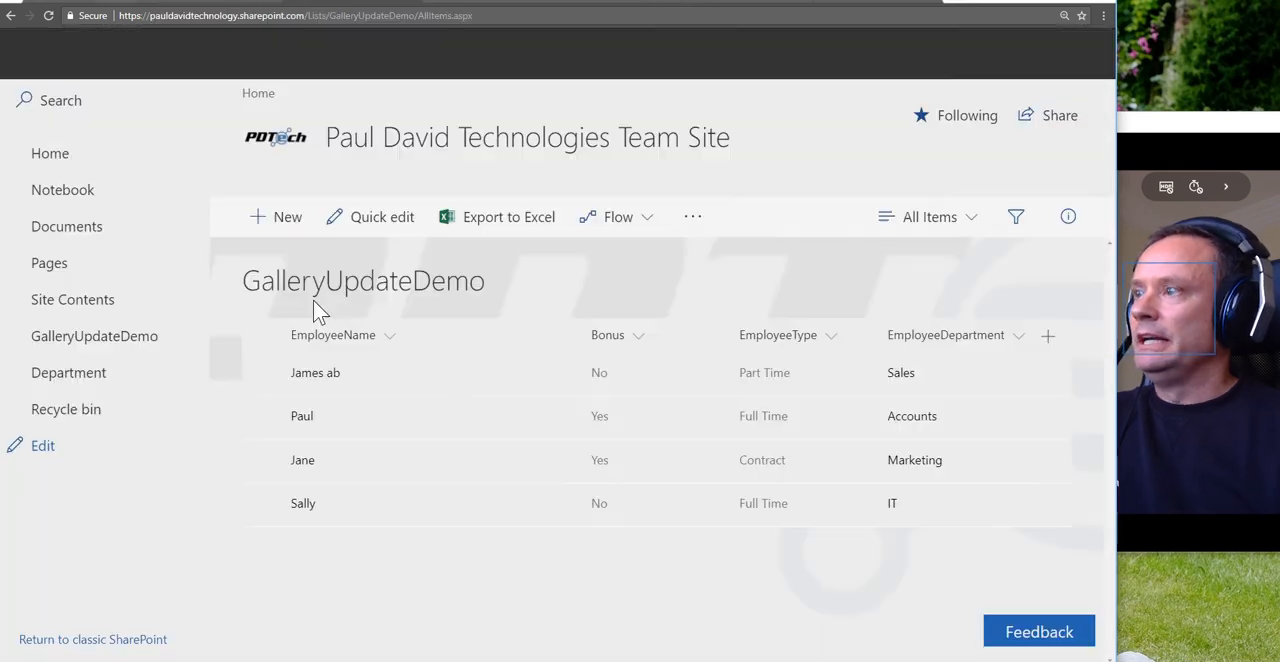
left_click(240, 5)
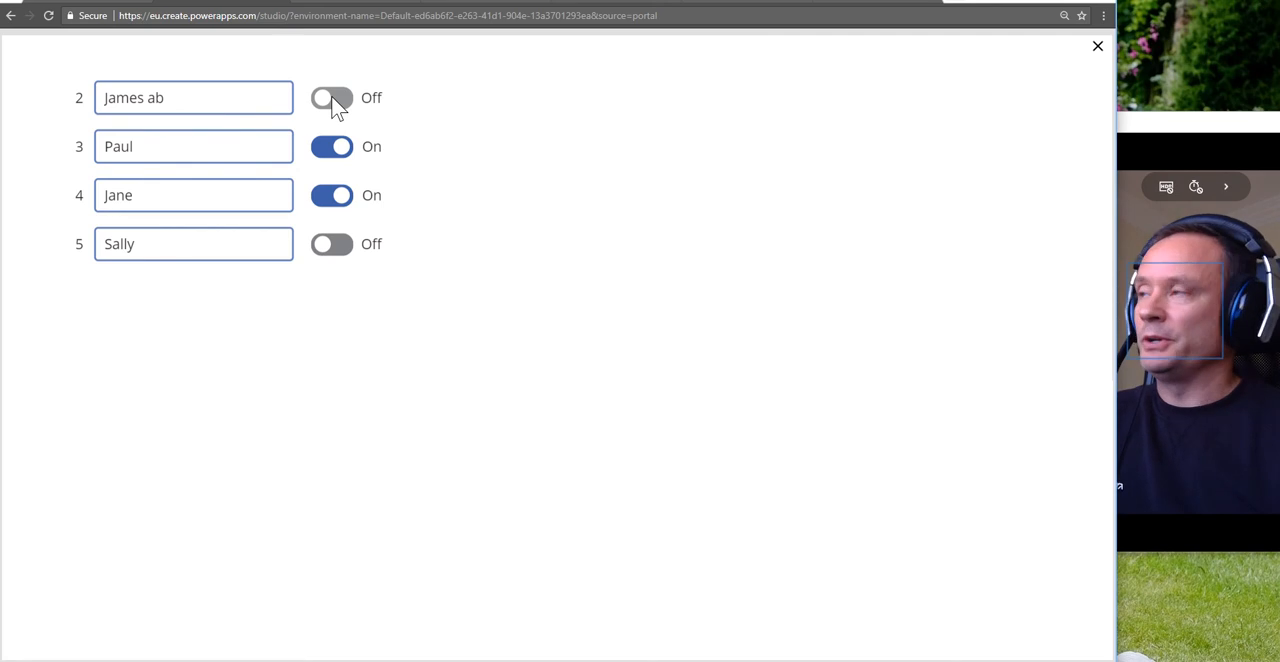
Step: Replace the employee name in the row with ID 3 with "asdf" and check it in the refreshed SharePoint list
double_click(129, 148)
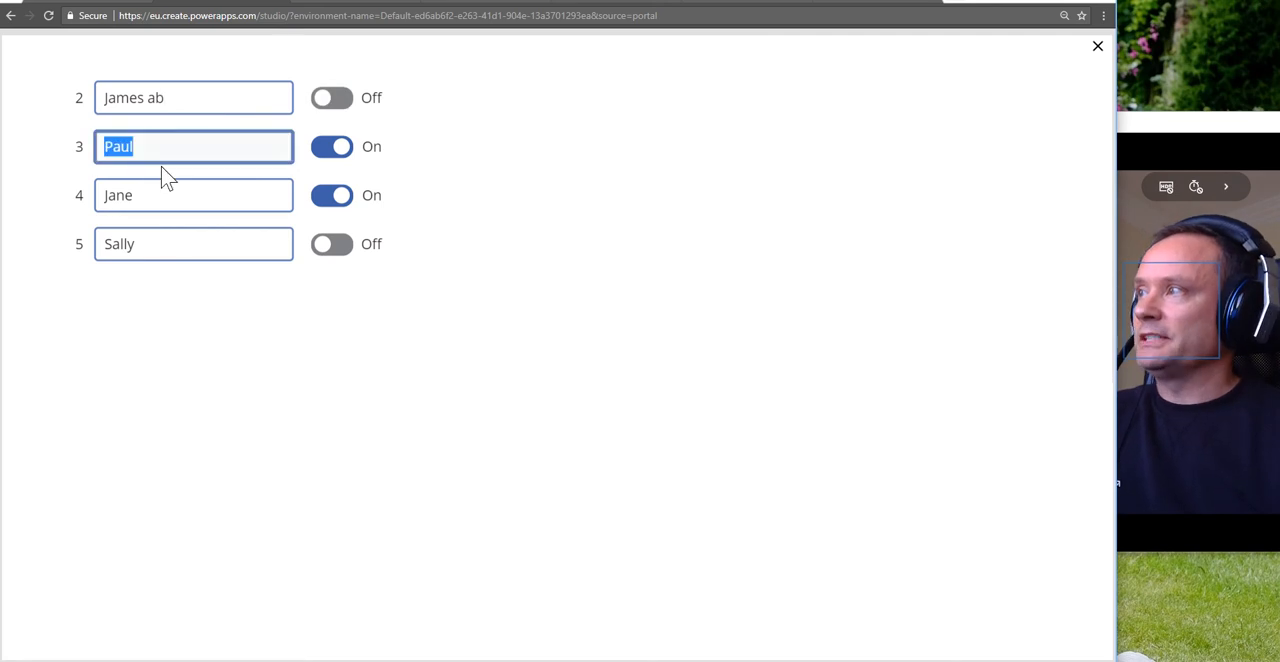
type("asdf")
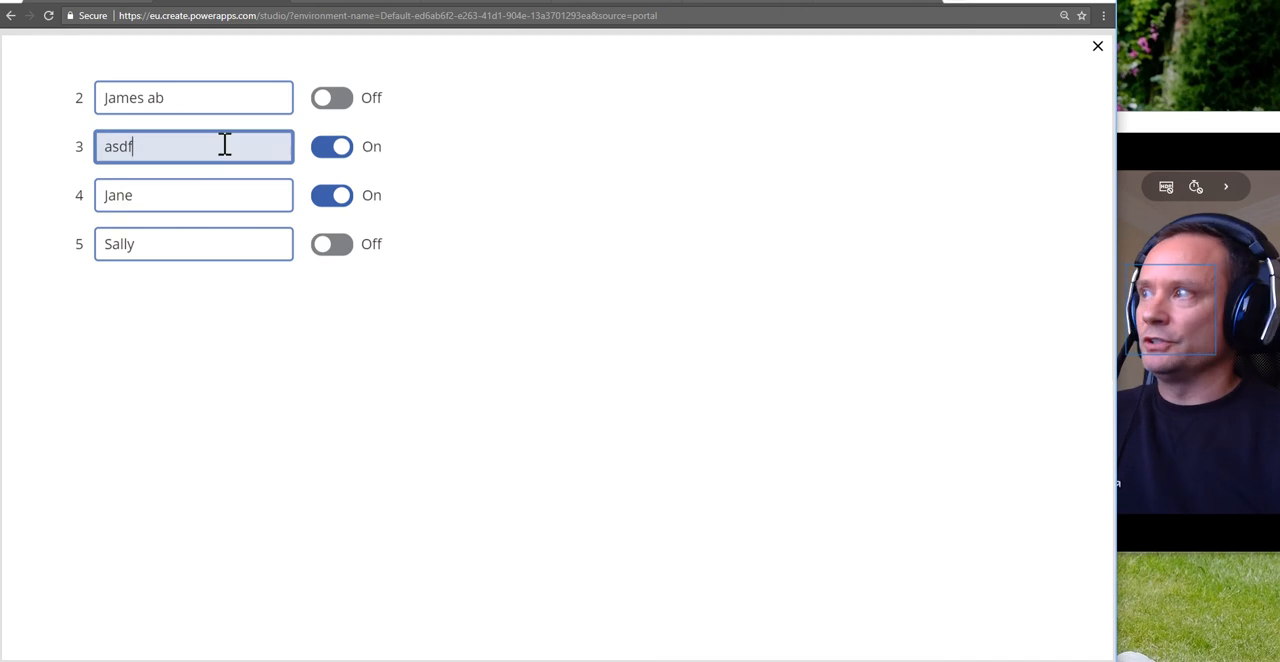
left_click(325, 2)
left_click(48, 15)
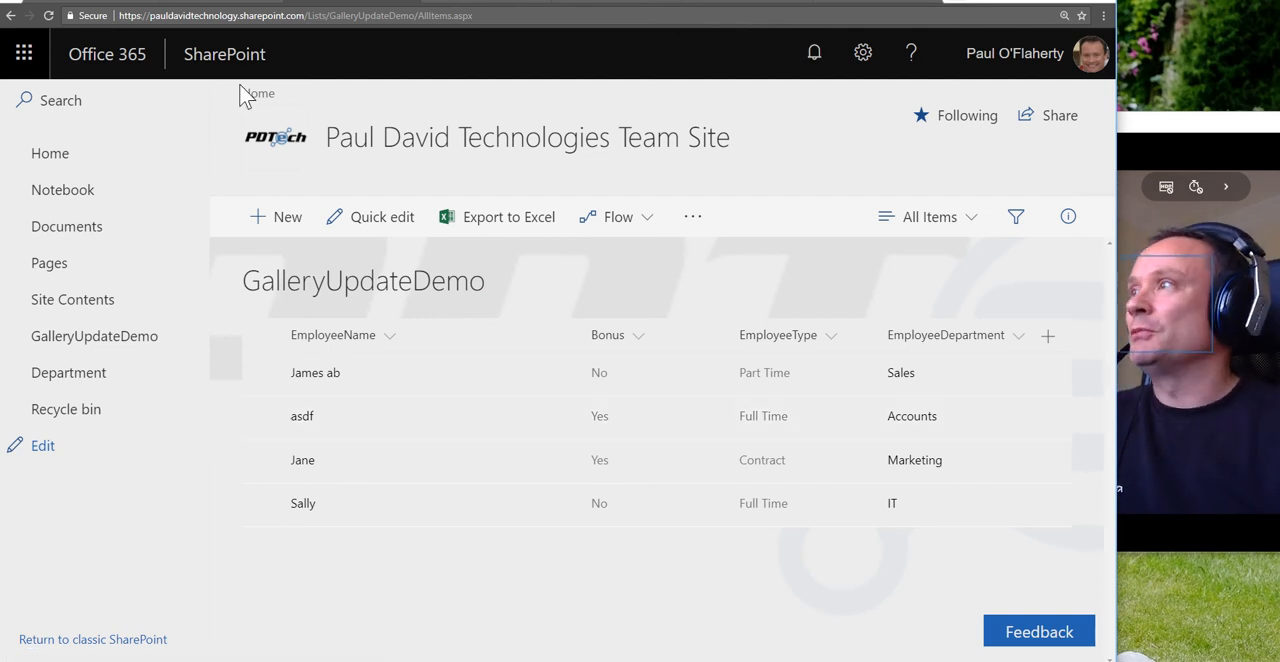
left_click(236, 4)
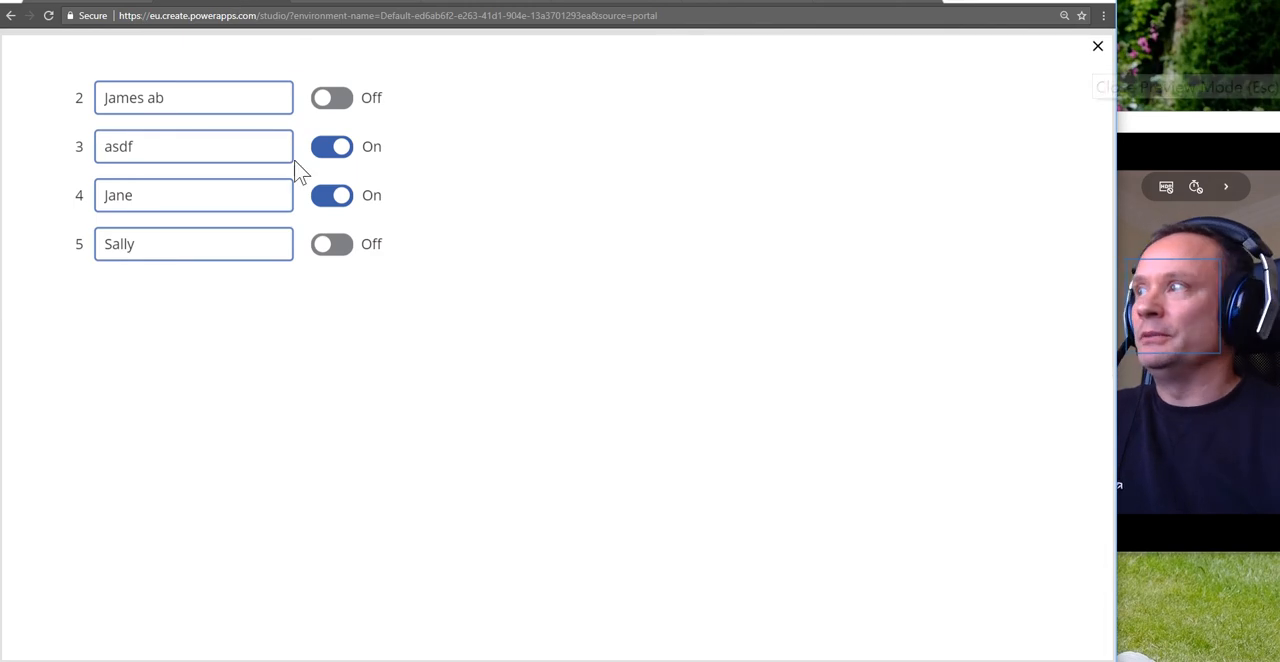
Step: Replace "asdf" in the row with ID 3 with the employee's first name, remove " ab" from the ID 2 name, and close the preview
left_click_drag(163, 157, 76, 162)
type("Paul")
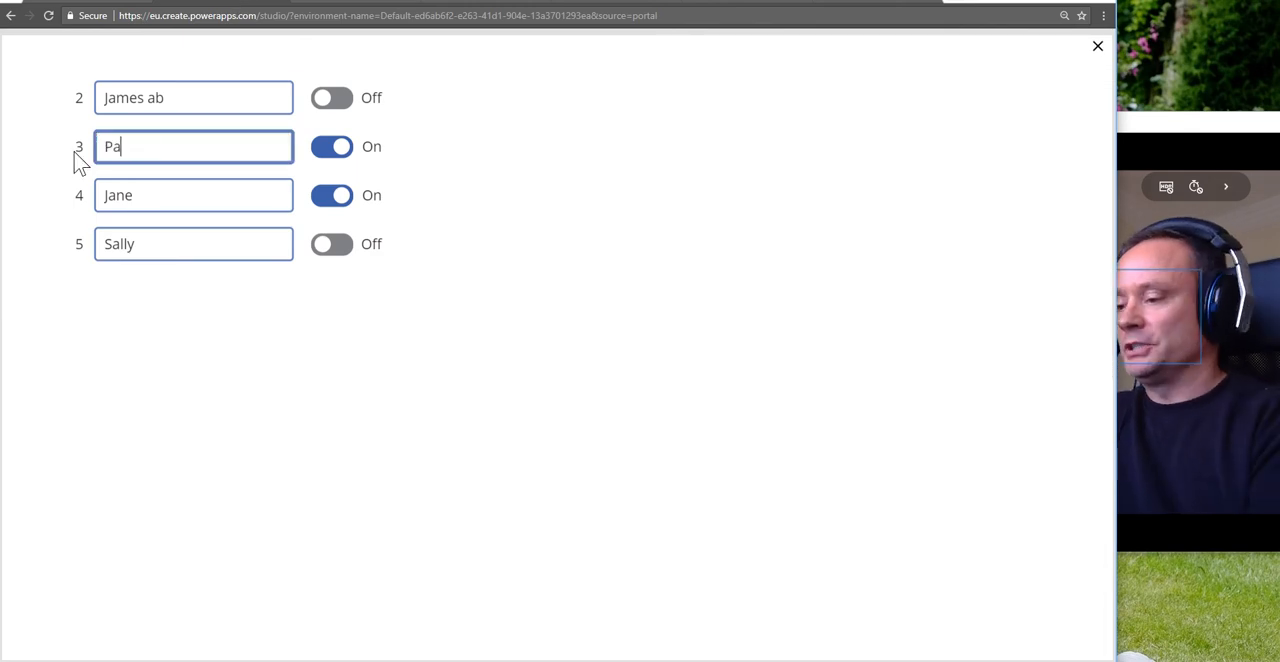
left_click(174, 101)
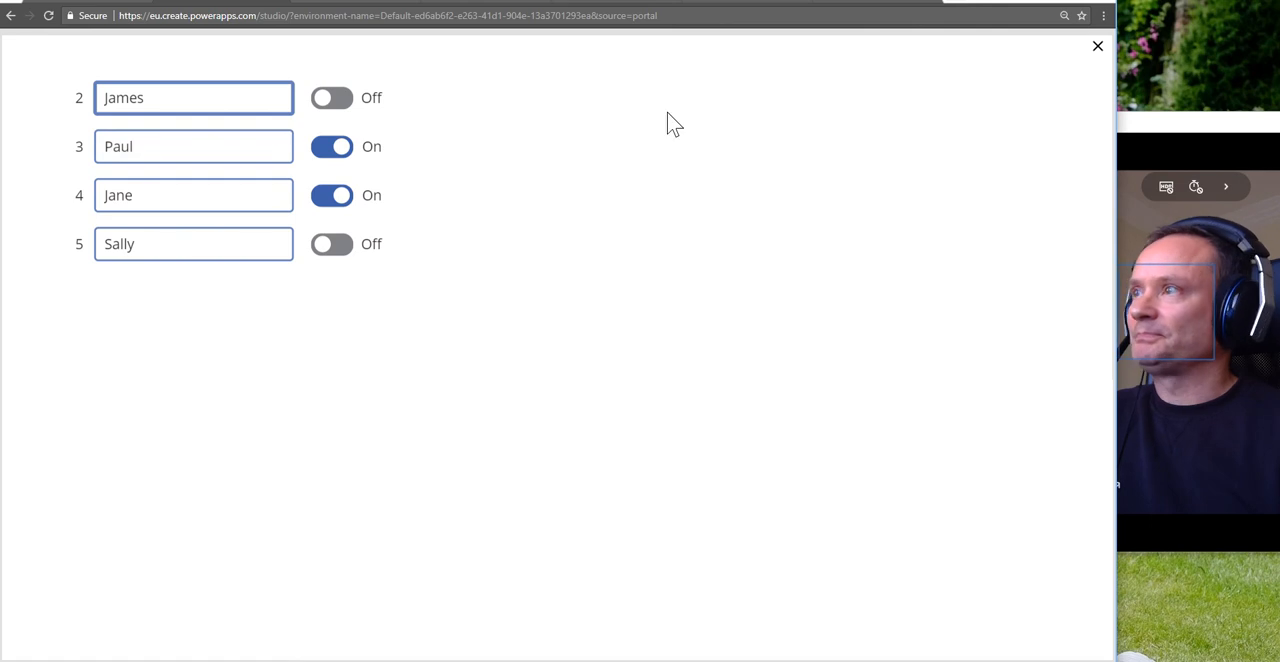
left_click(1098, 46)
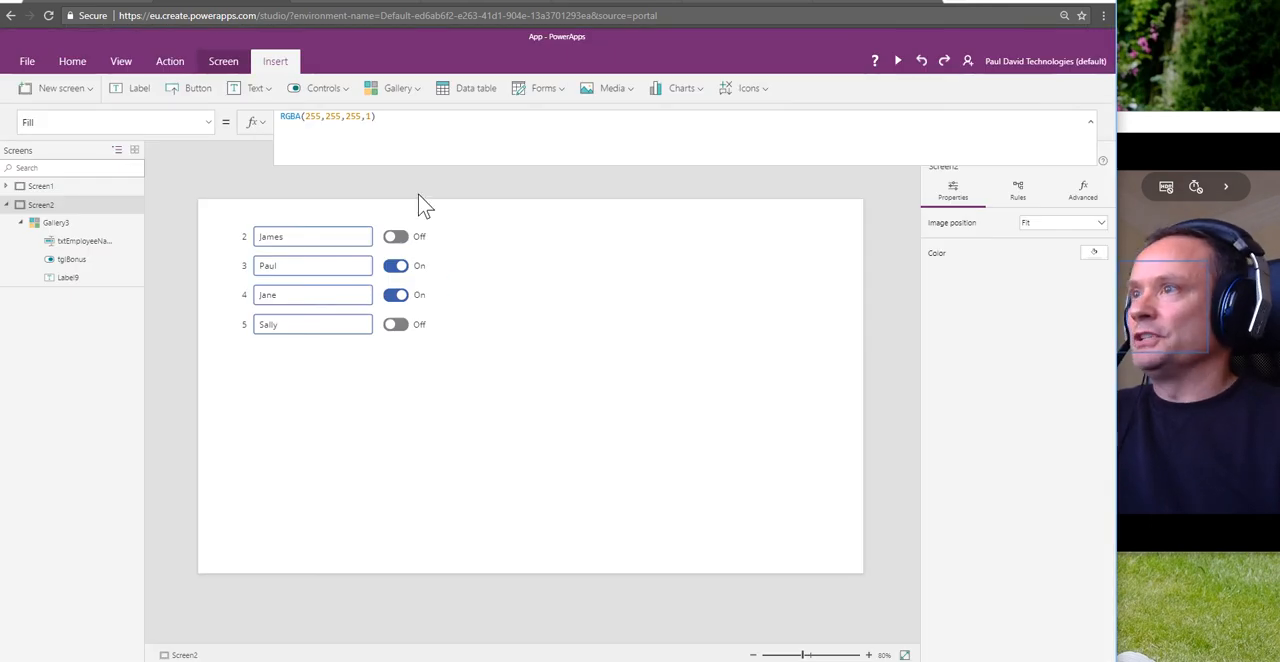
Step: Add a Check icon to the gallery's row template and place it beyond the Bonus toggle at X 566, Y 0
left_click(372, 236)
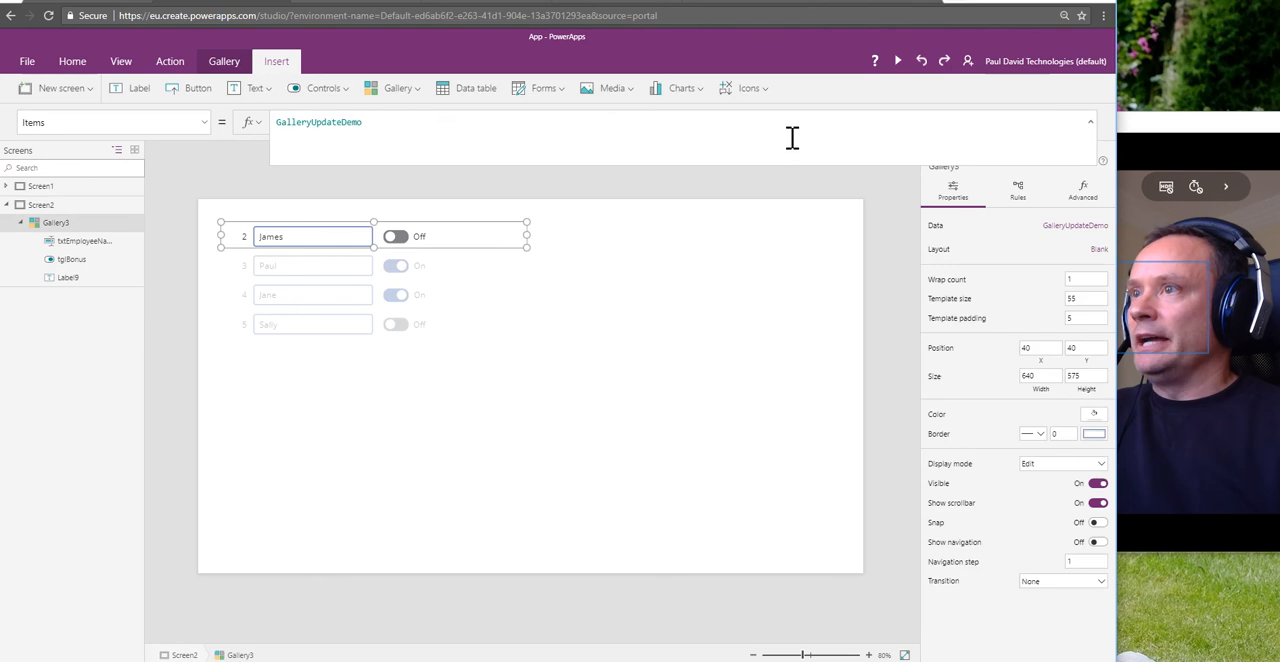
left_click(761, 88)
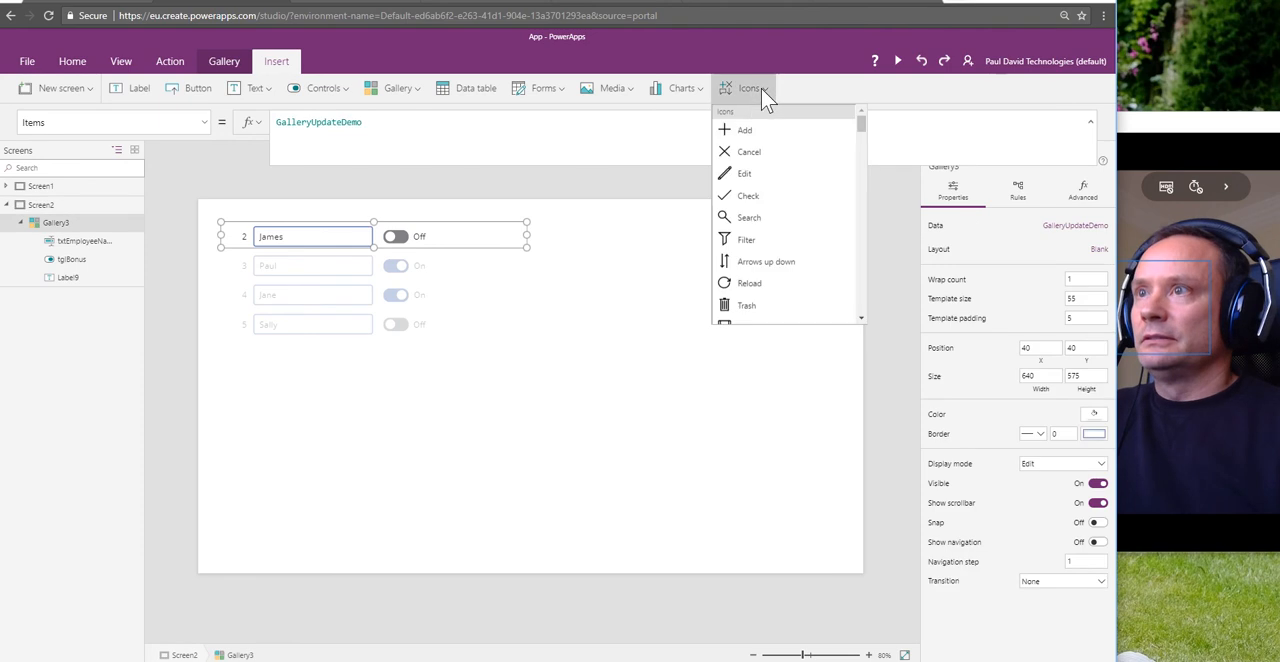
left_click(749, 197)
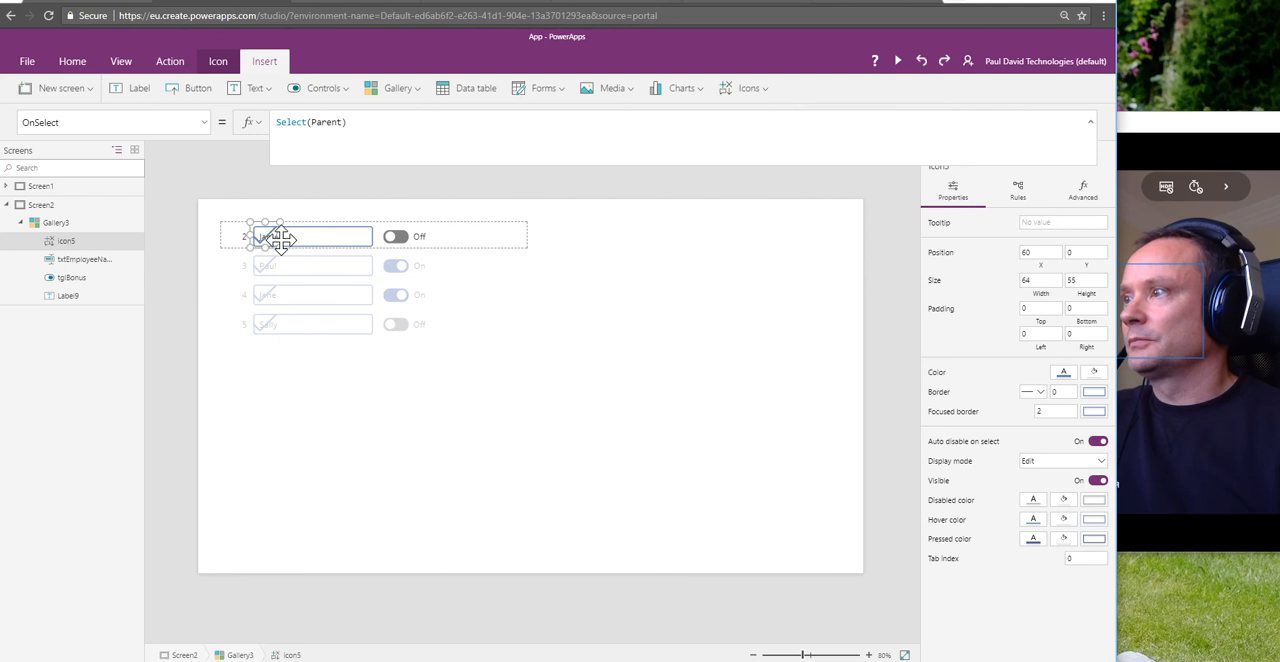
left_click_drag(278, 237, 541, 238)
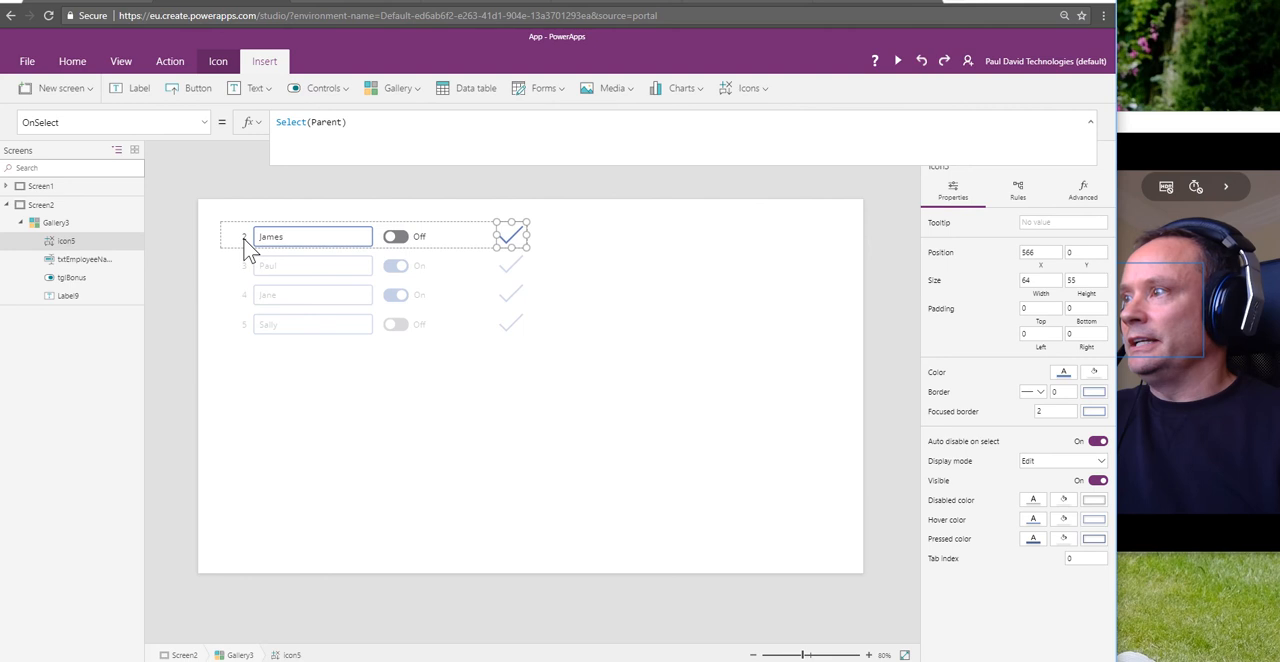
Step: Copy the txtEmployeeName OnChange Patch formula and use it to replace Select(Parent) in the Check icon's OnSelect property
left_click(316, 240)
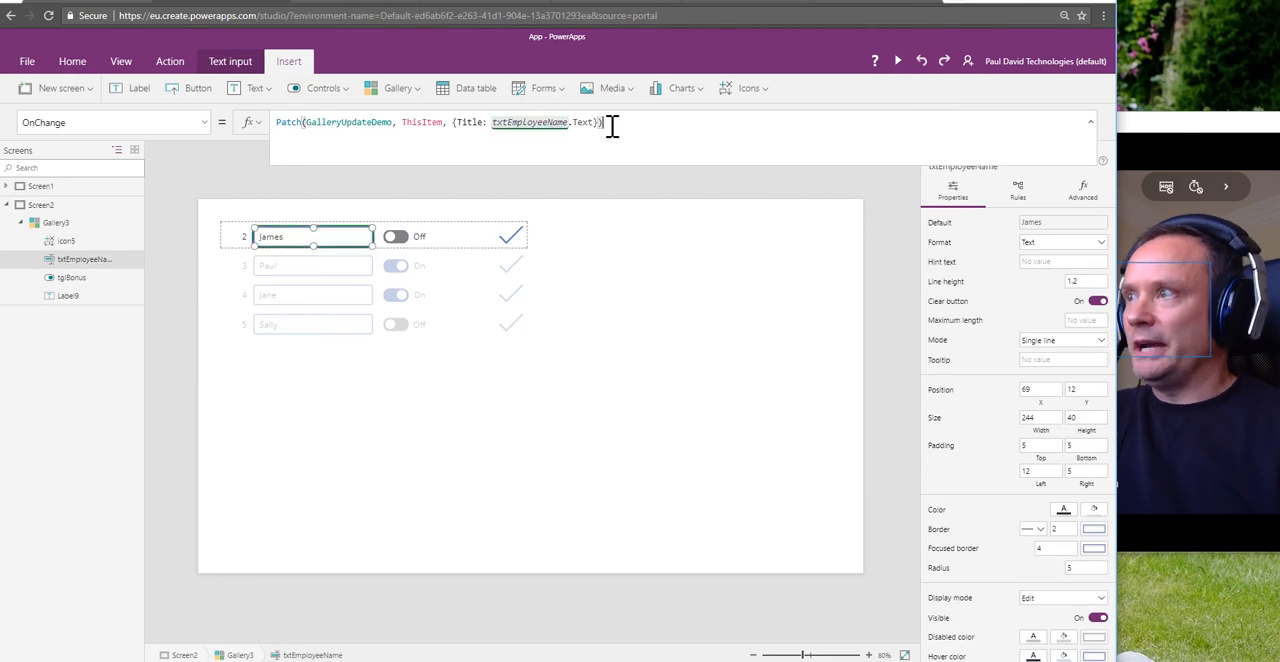
left_click_drag(613, 126, 261, 124)
key("ctrl+c")
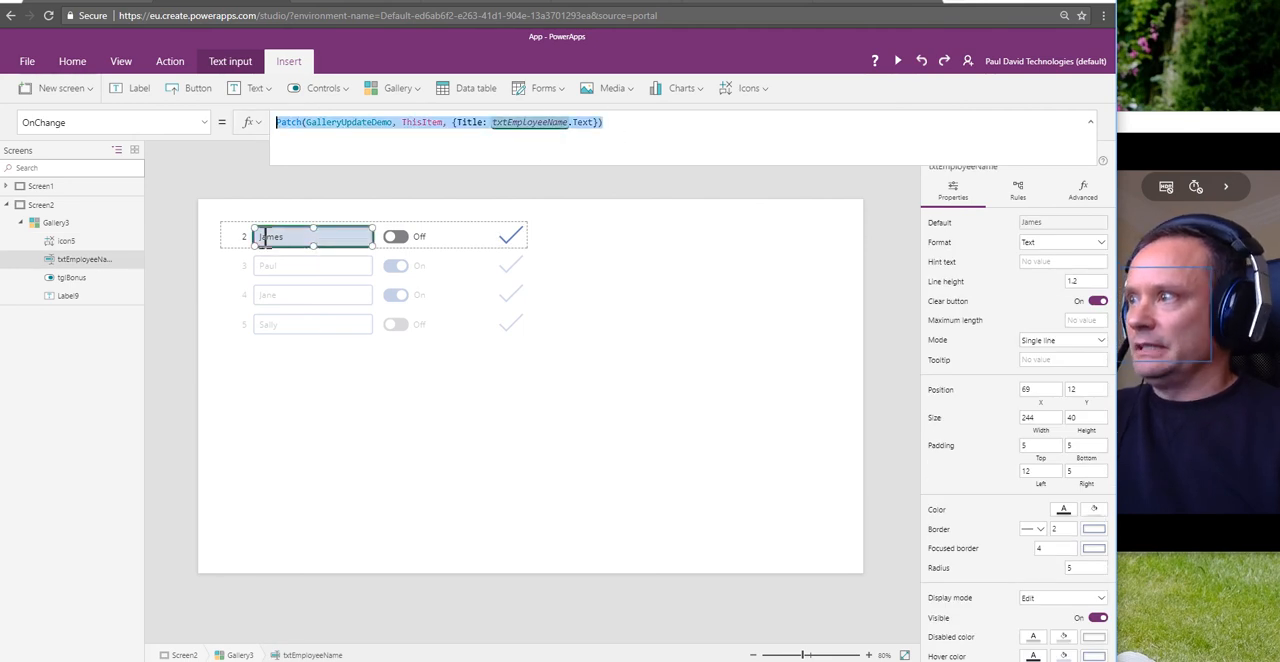
left_click(510, 248)
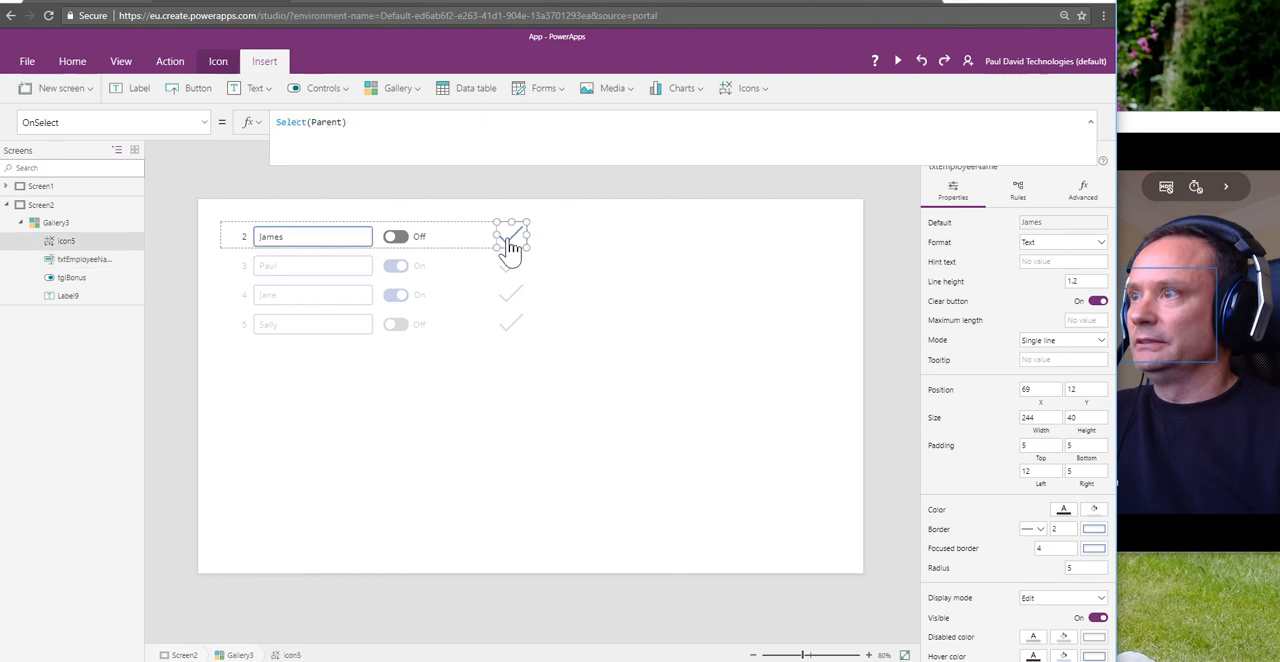
left_click(366, 124)
left_click_drag(390, 124, 263, 120)
key("ctrl+v")
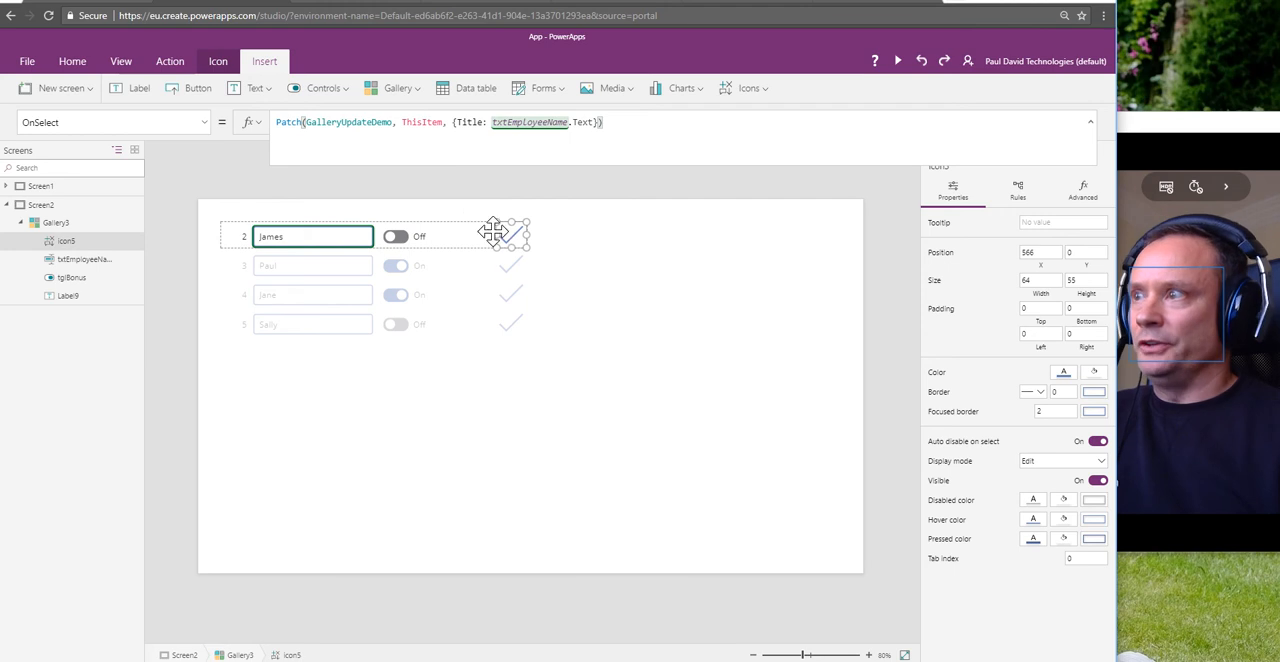
Step: Copy tglBonus's OnUncheck Patch formula and append it on a new line, after a semicolon, to the Check icon's OnSelect formula
left_click(396, 238)
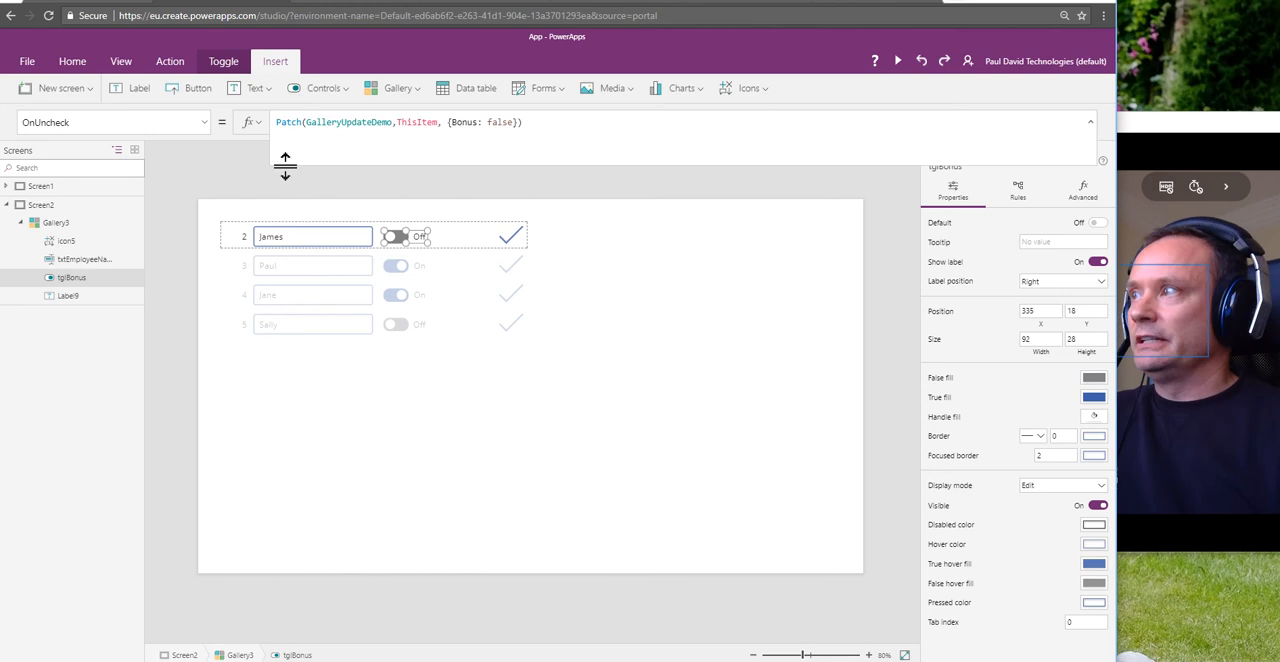
left_click(551, 123)
left_click_drag(551, 123, 302, 122)
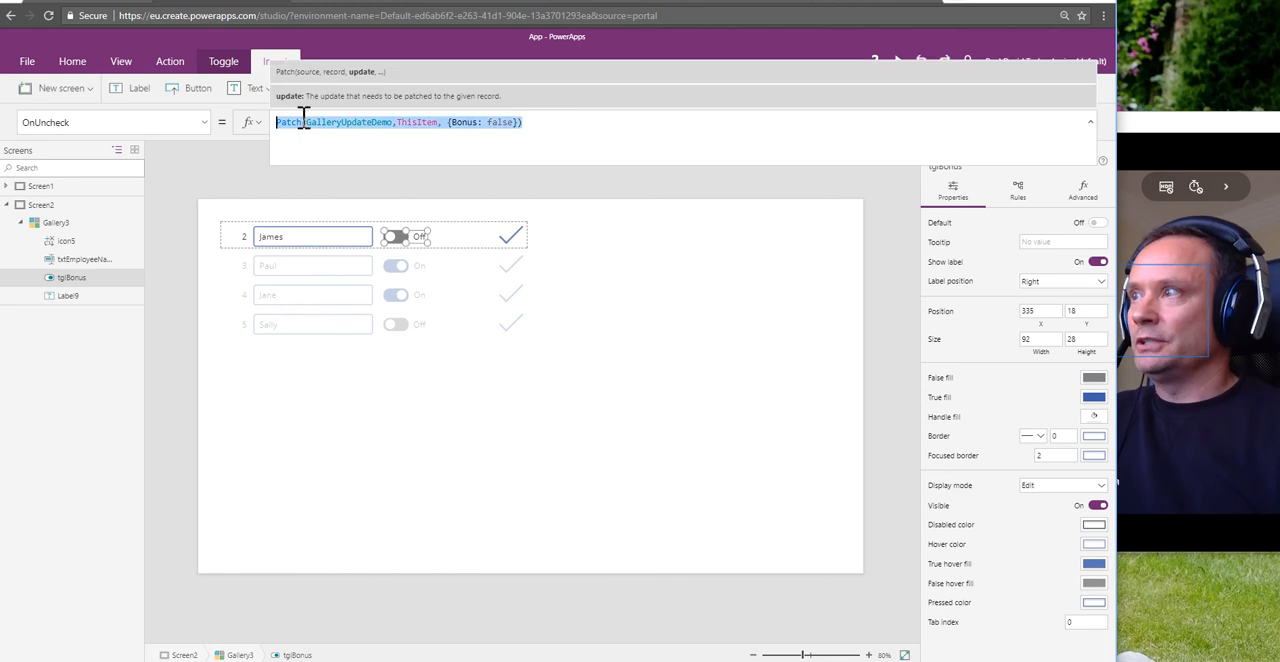
left_click(526, 131)
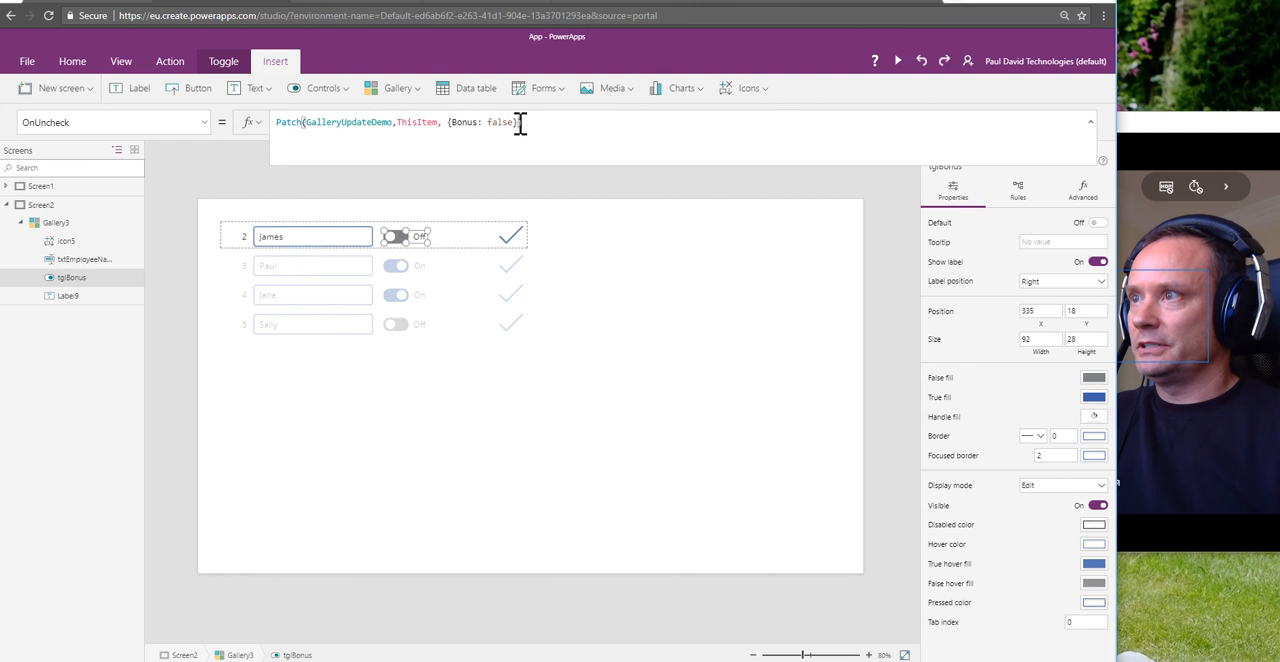
left_click_drag(520, 123, 277, 131)
key("ctrl+c")
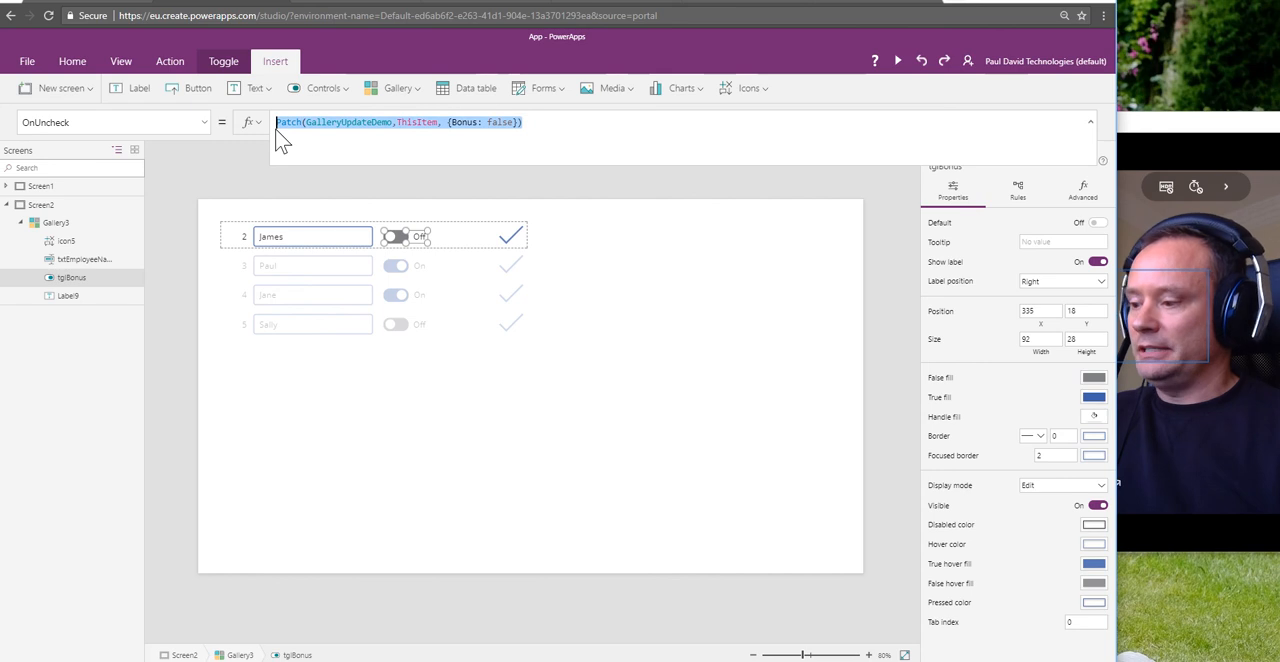
left_click(509, 246)
left_click(622, 134)
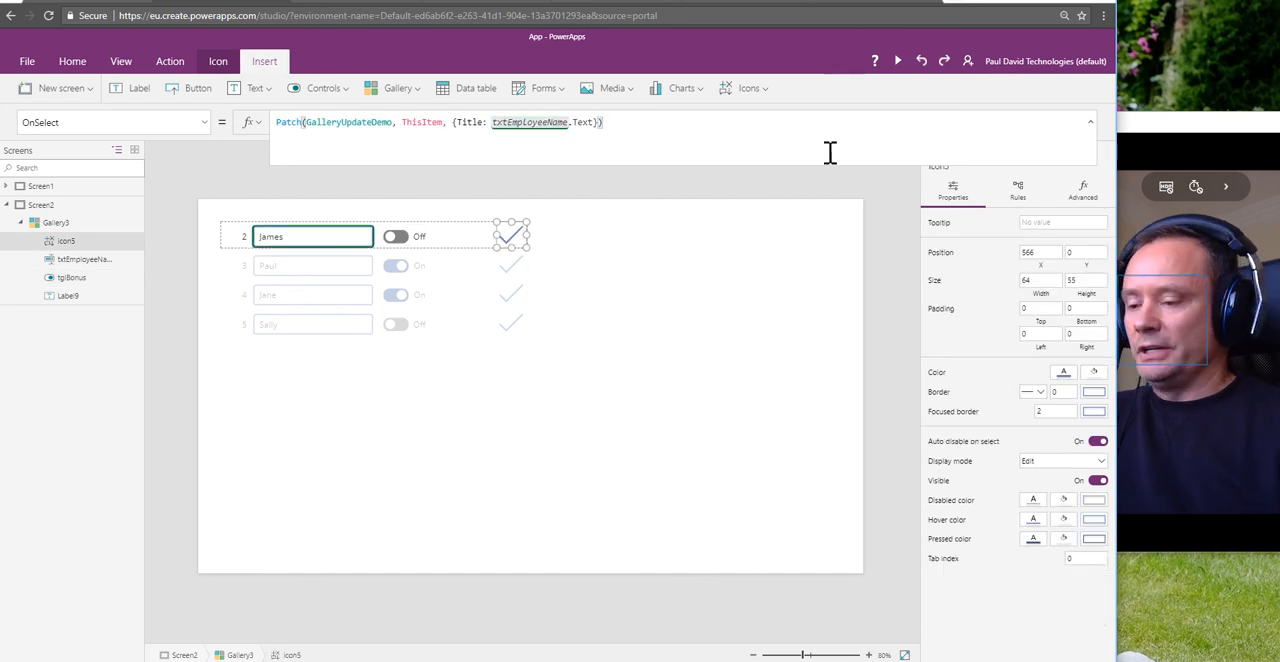
type(";")
key("shift+Return")
key("ctrl+v")
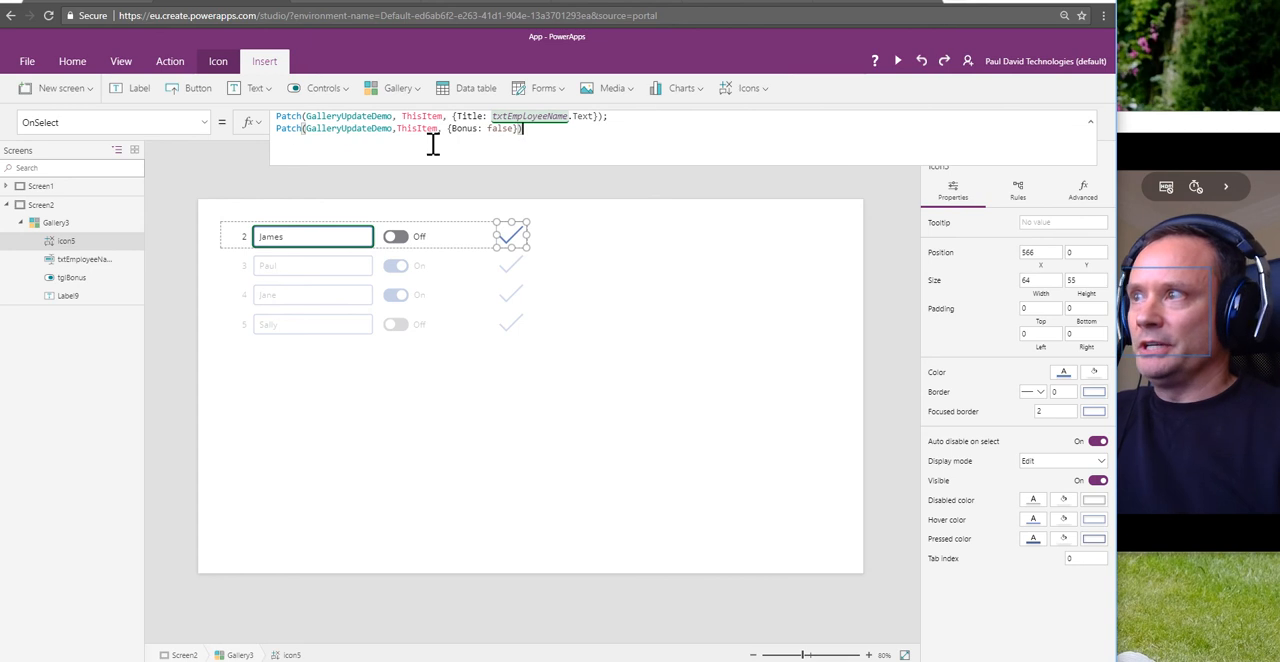
Step: In the second Patch statement of the Check icon's OnSelect formula, set Bonus to tglBonus.Value instead of false
left_click(500, 130)
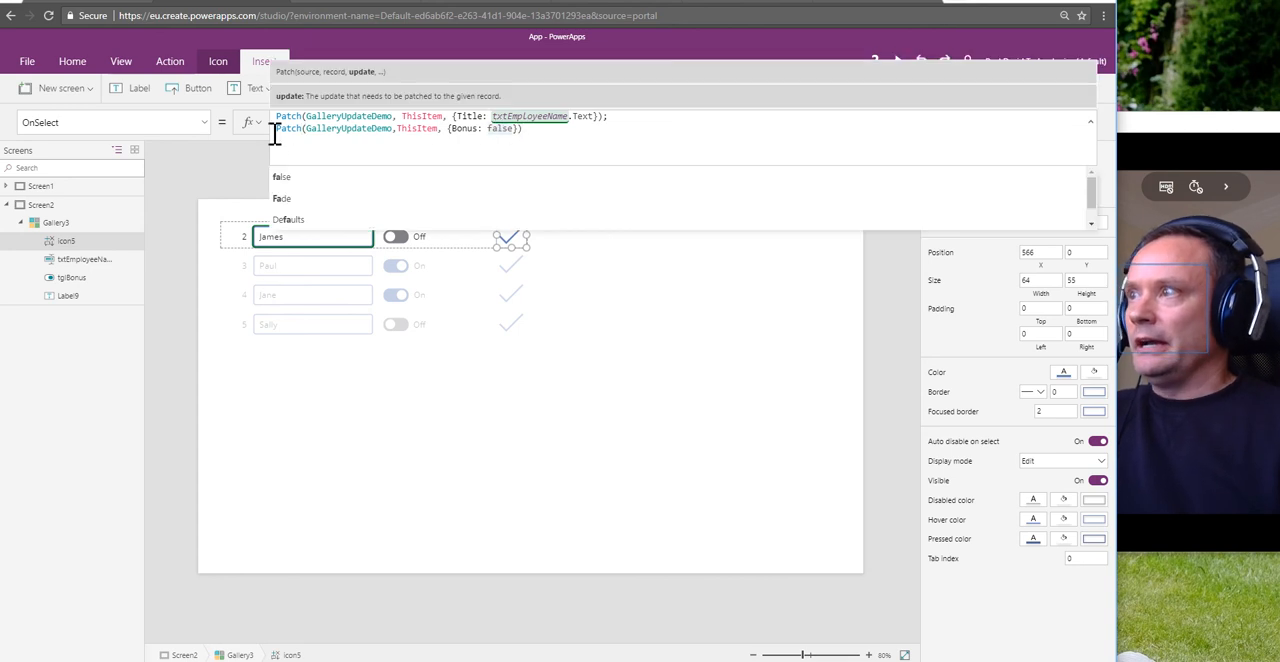
double_click(505, 129)
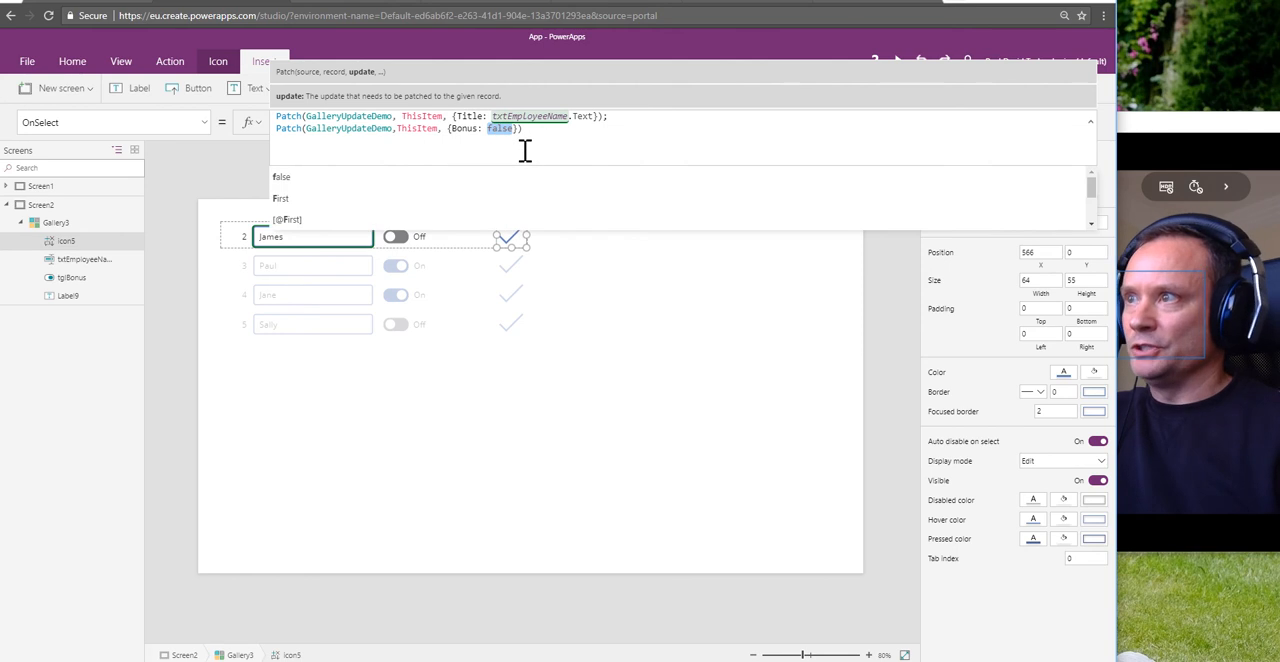
type("tb")
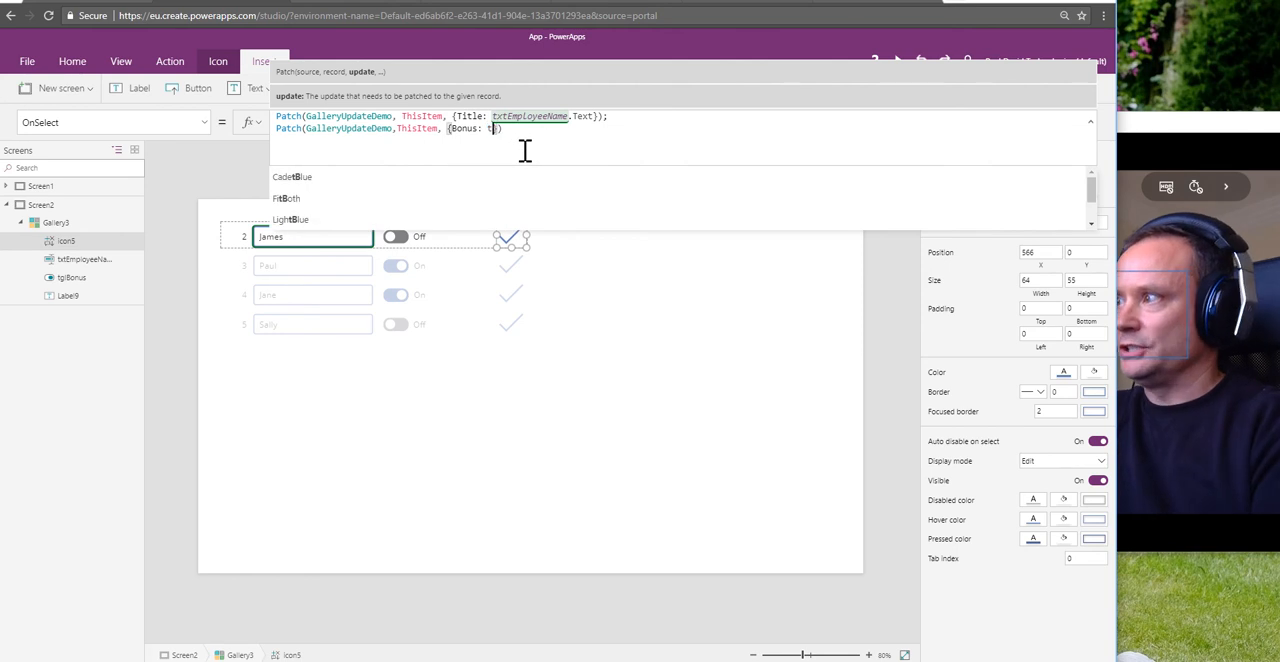
key("BackSpace")
type("gl")
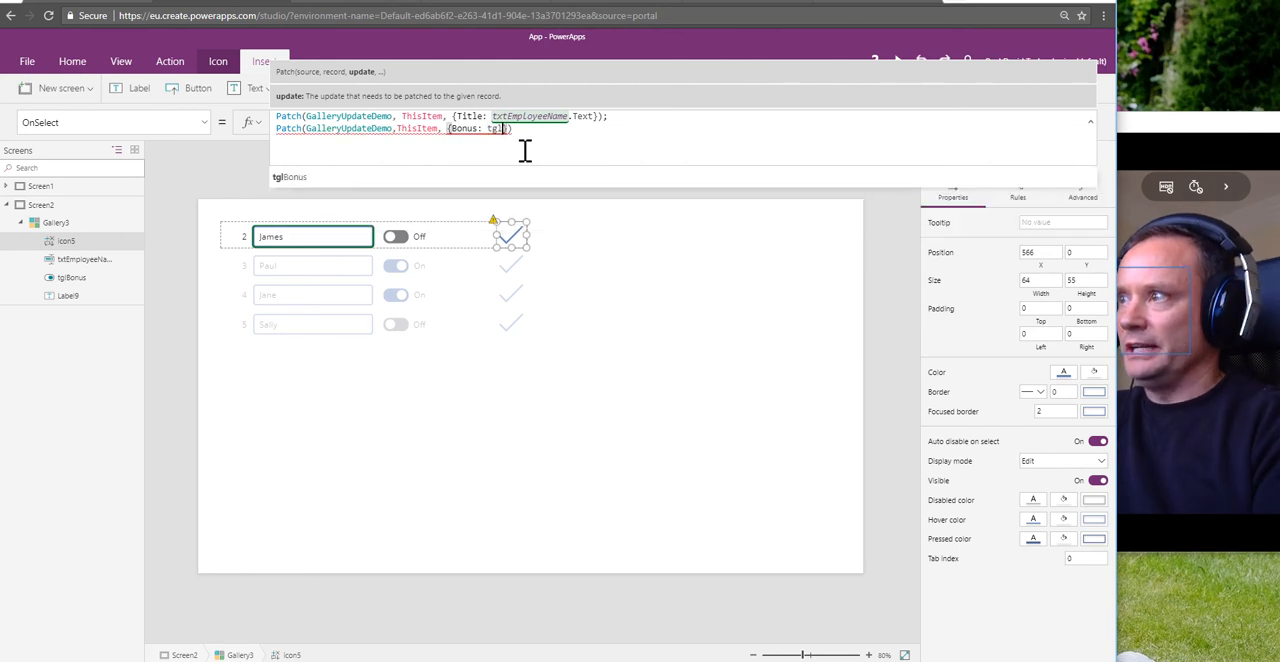
key("Tab")
type(".")
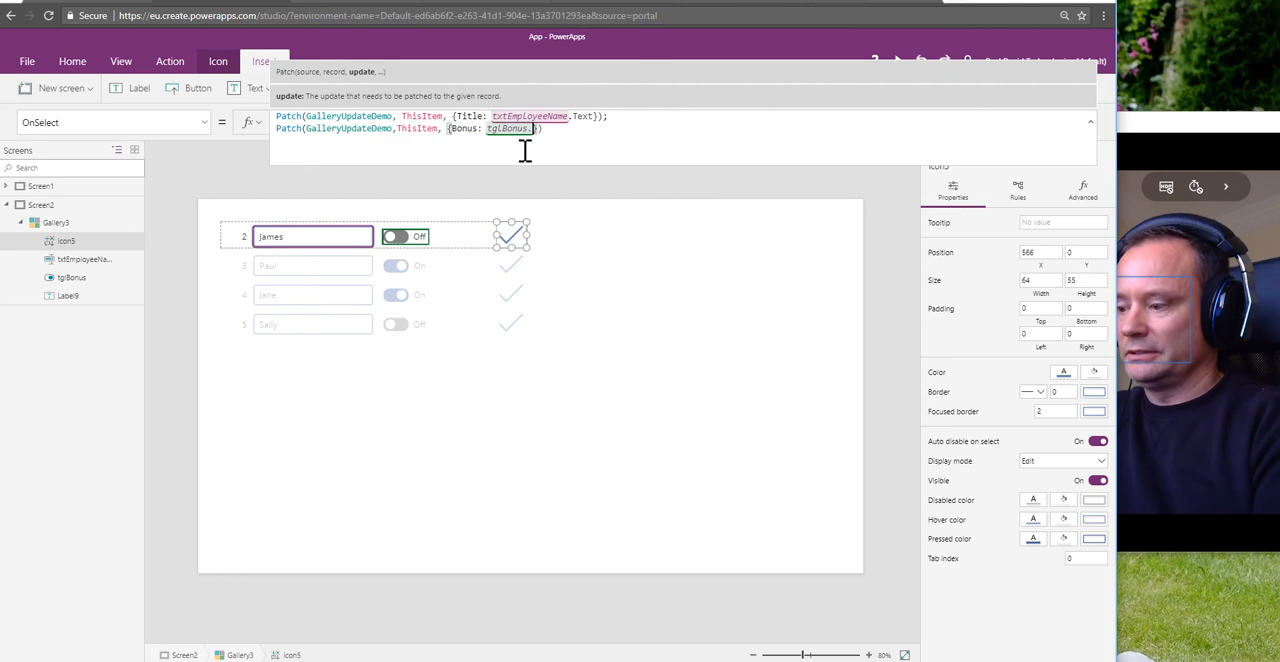
type("Value")
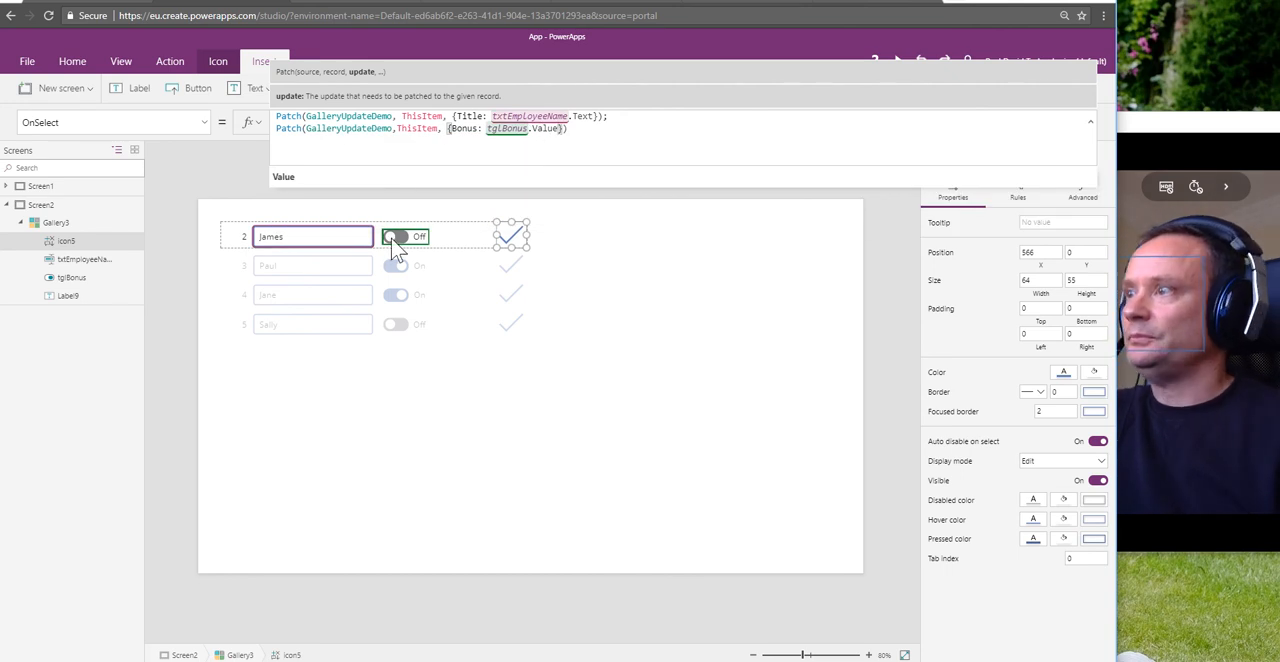
Step: Delete the Patch formulas from both the OnUncheck and OnCheck properties of tglBonus
left_click(398, 248)
left_click(522, 123)
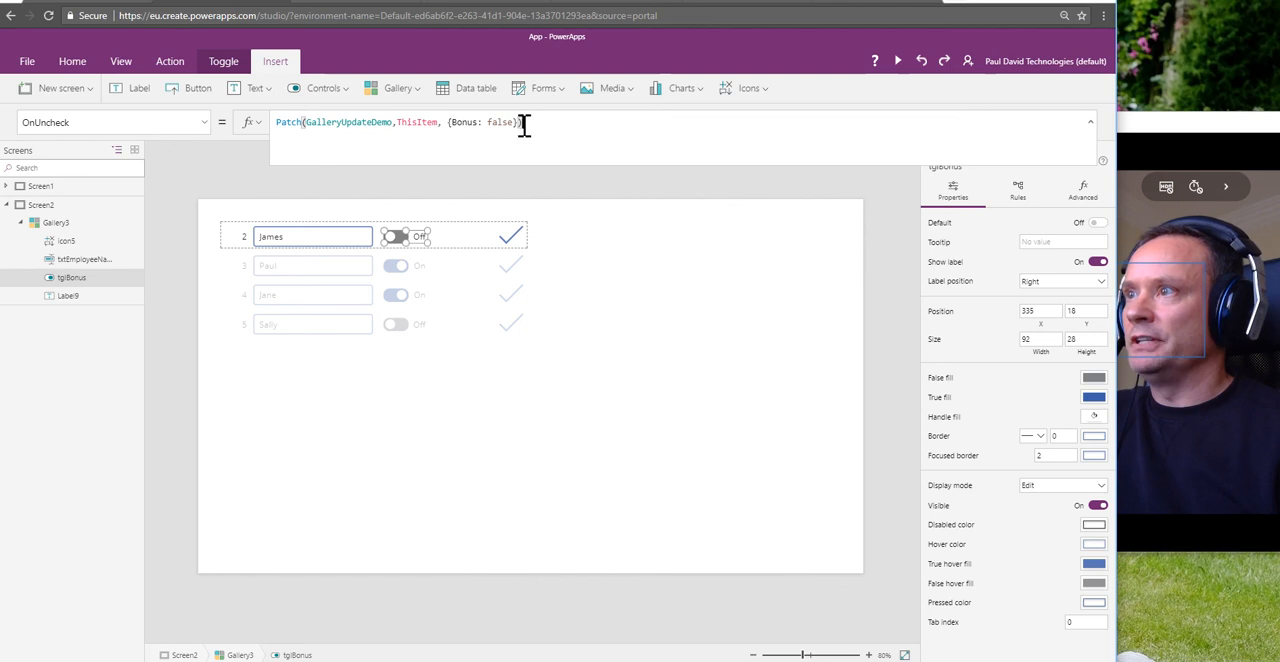
left_click_drag(524, 123, 245, 123)
key("BackSpace")
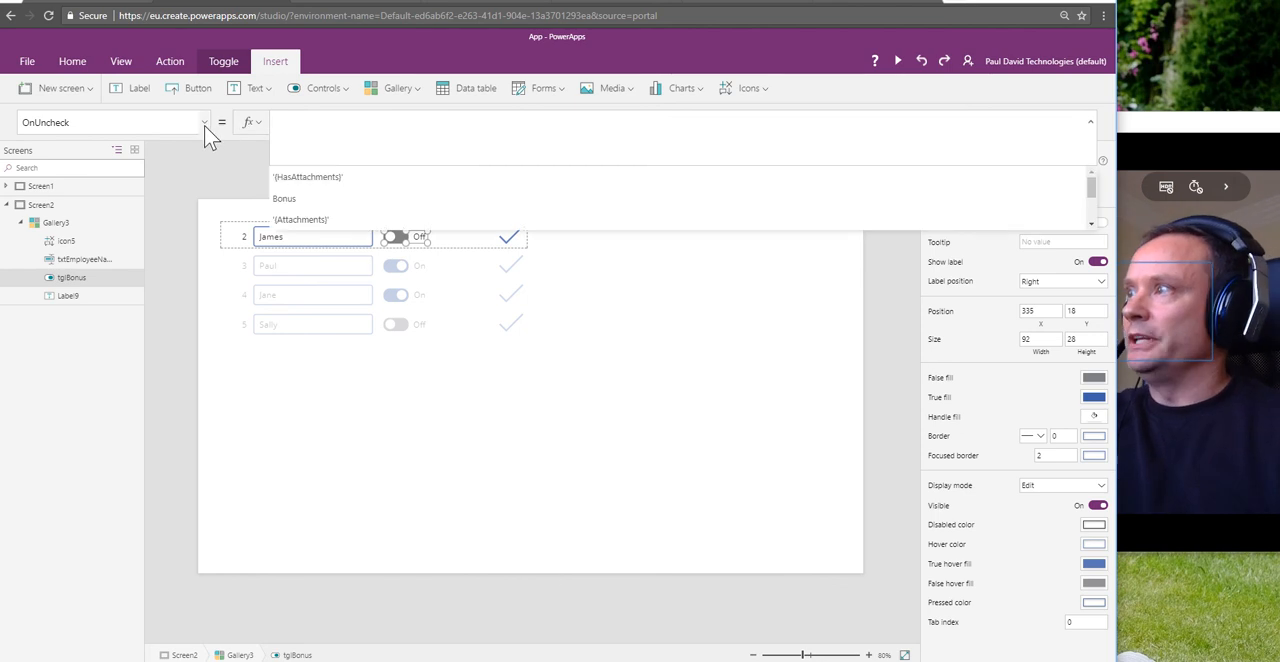
left_click(205, 123)
left_click(100, 206)
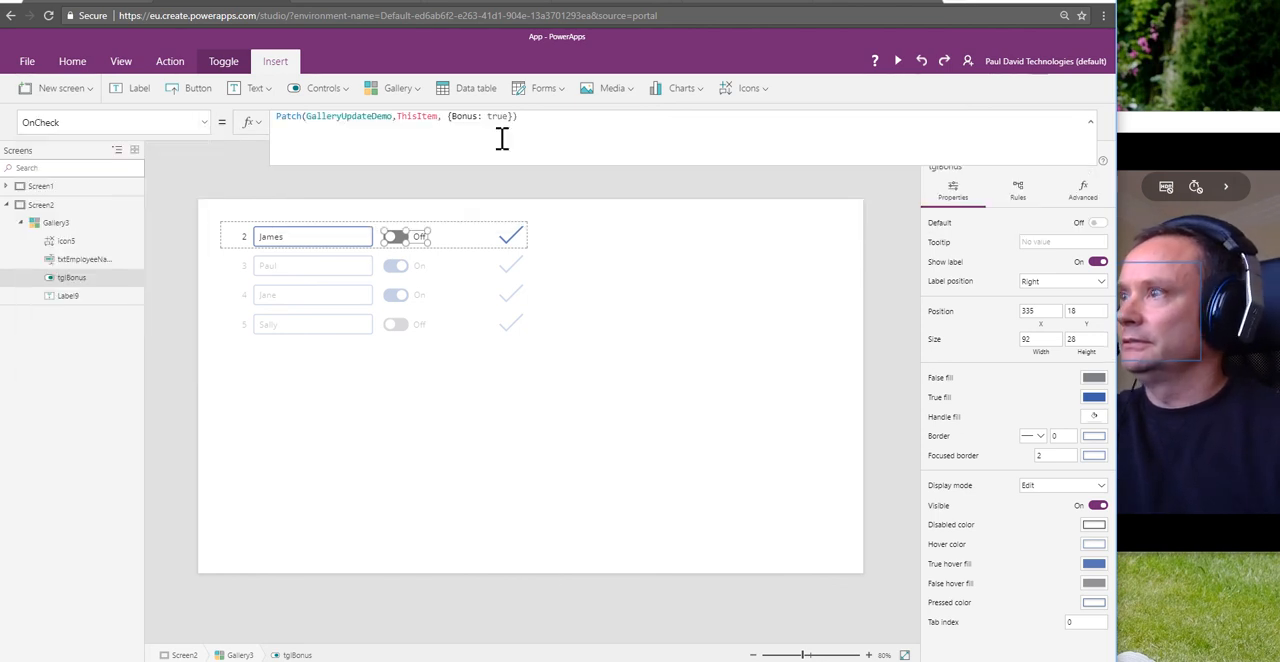
left_click_drag(559, 118, 251, 120)
key("BackSpace")
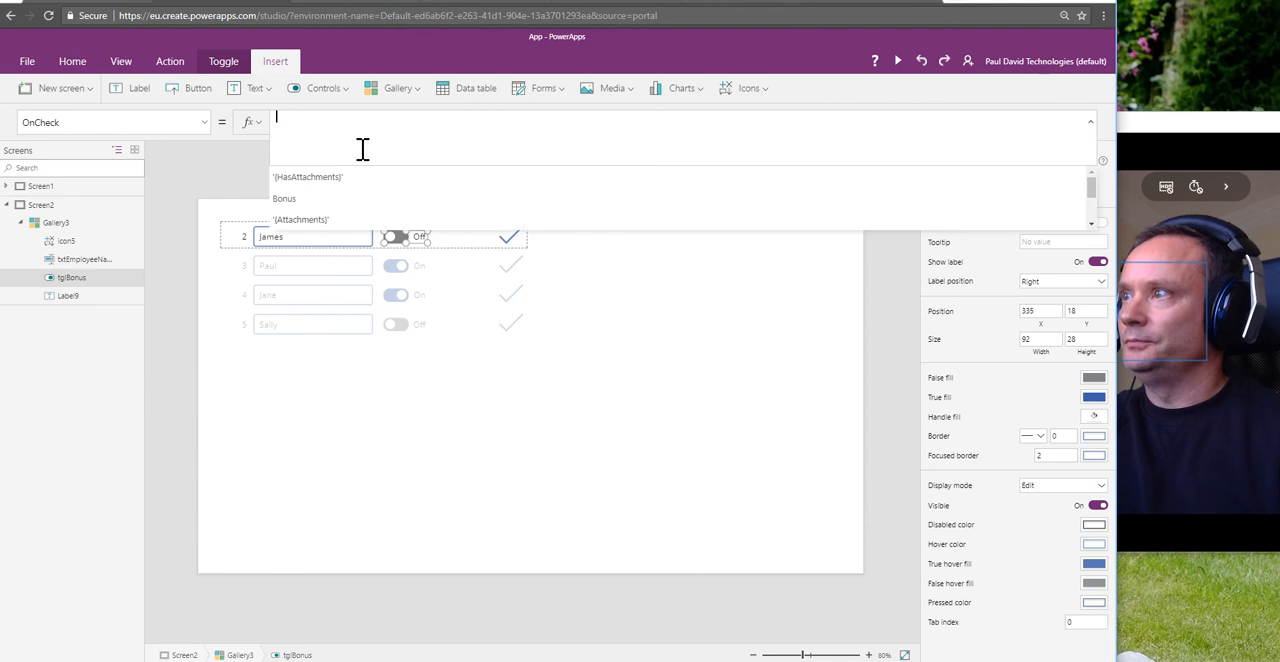
left_click(245, 170)
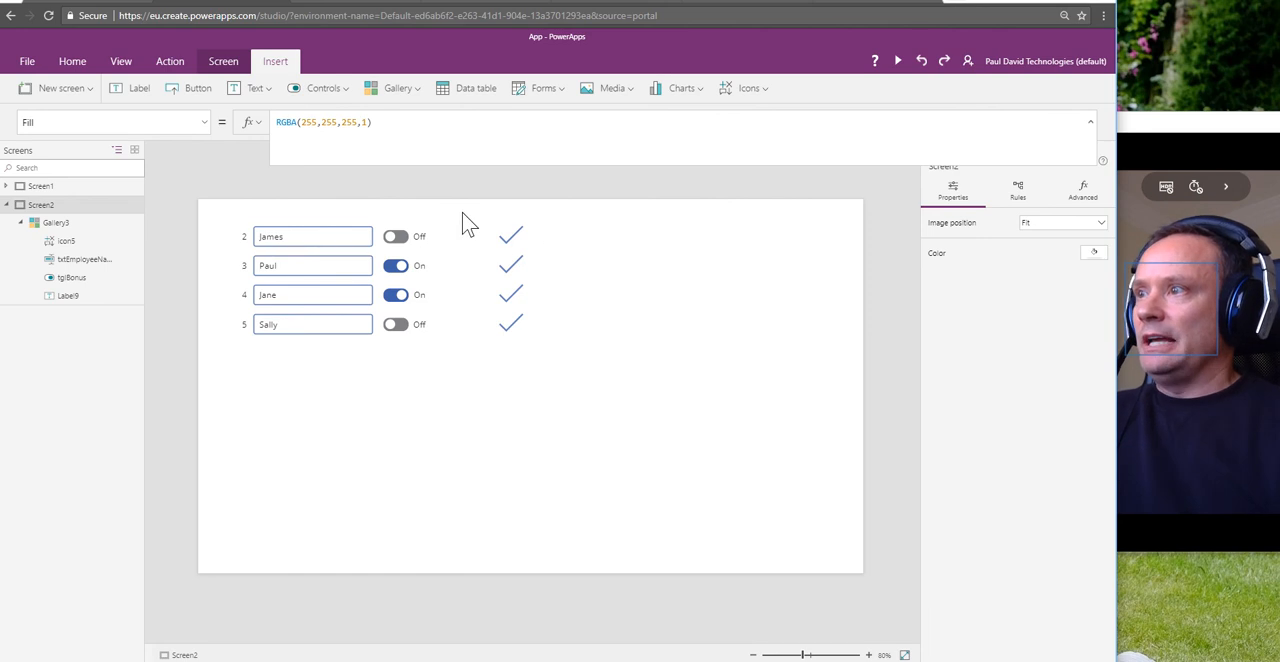
Step: Preview the app, enter a different name and switch on Bonus for ID 2, submit the row with its check icon, and close the preview
left_click(900, 64)
left_click(237, 100)
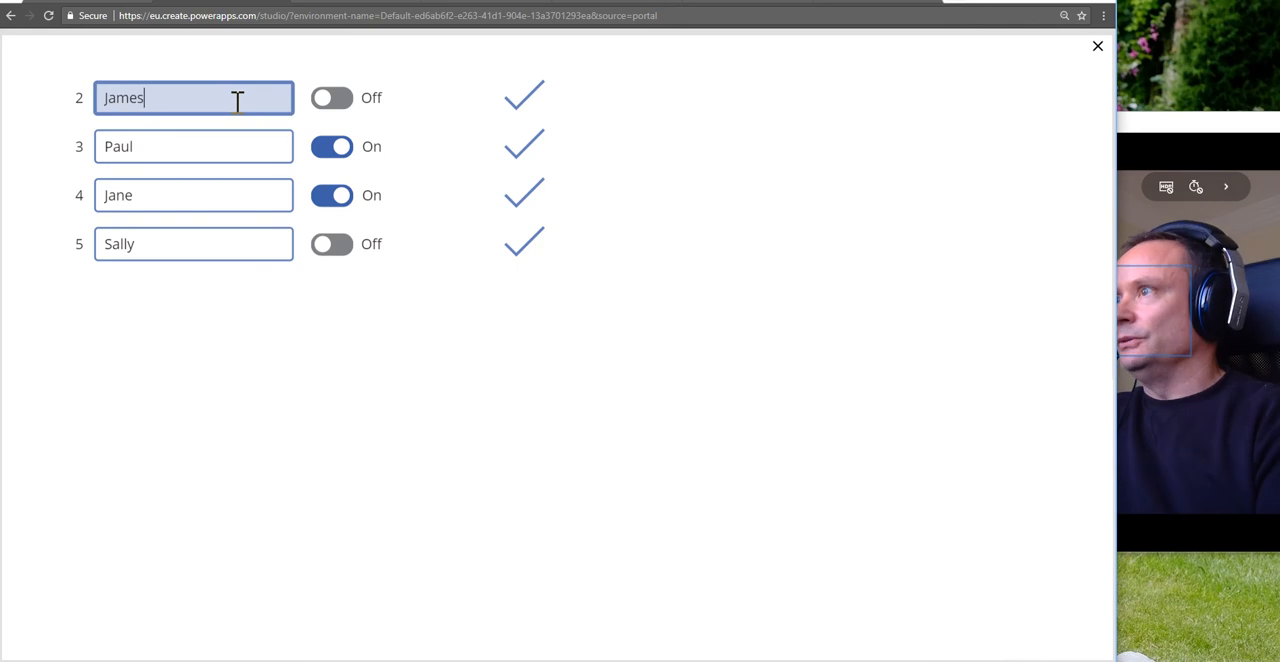
type("Wi")
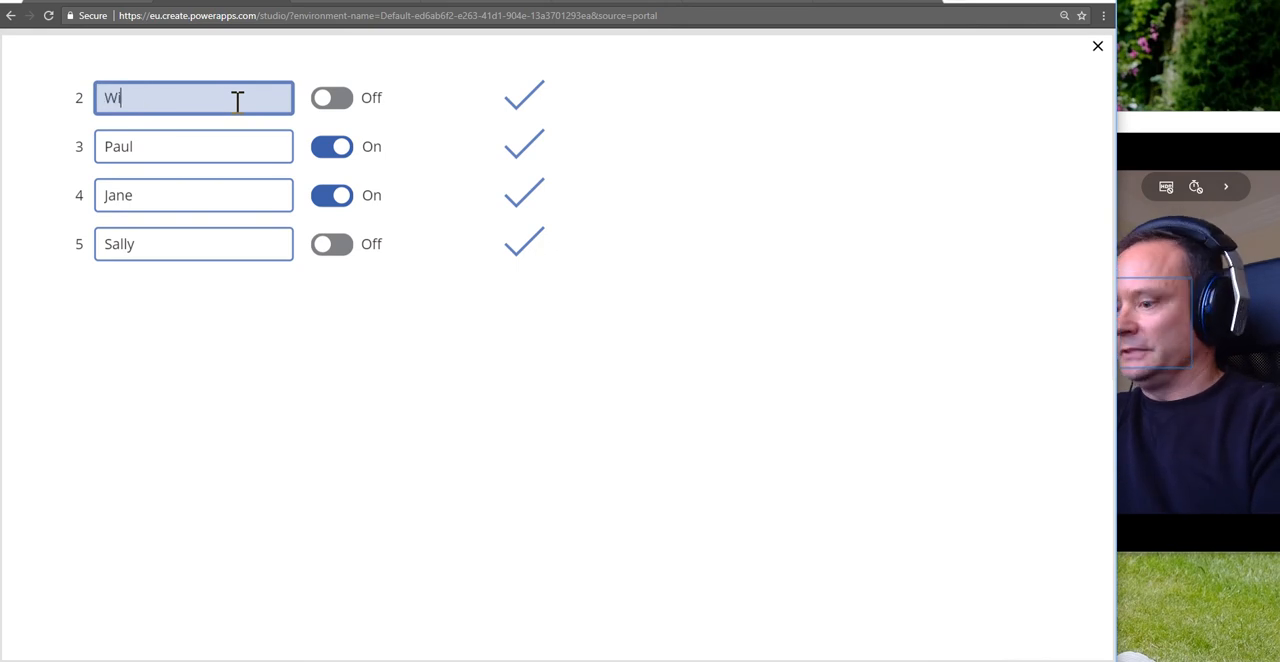
type("lliam")
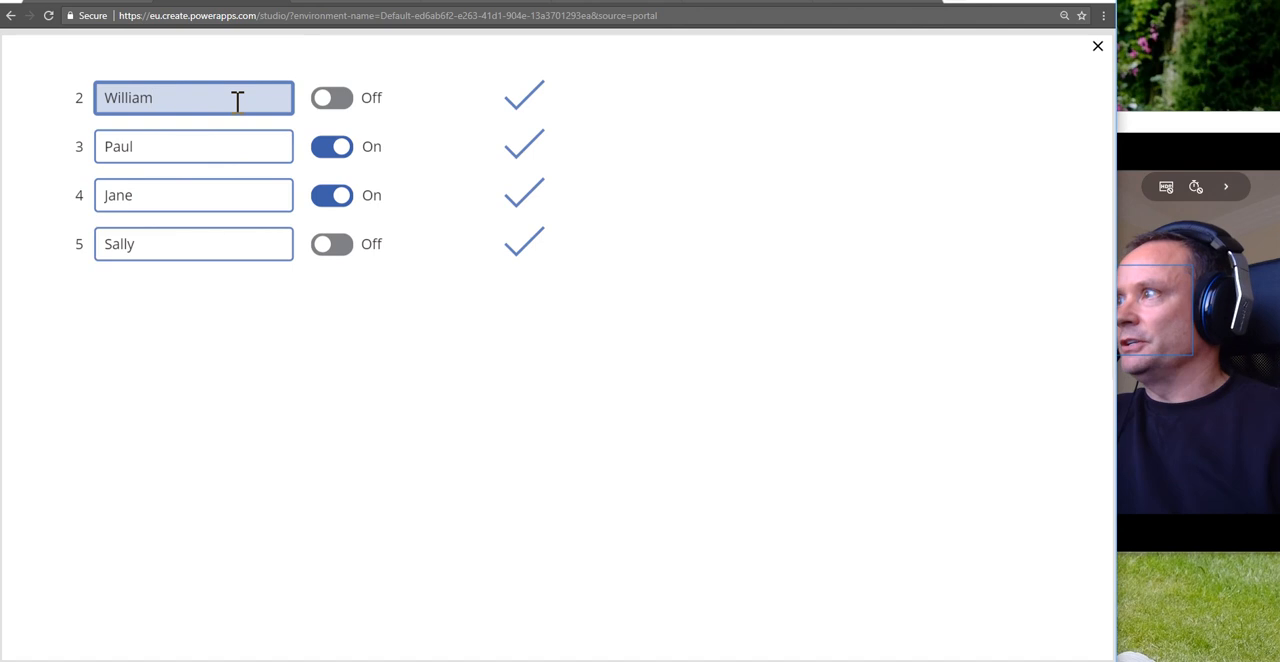
left_click(338, 104)
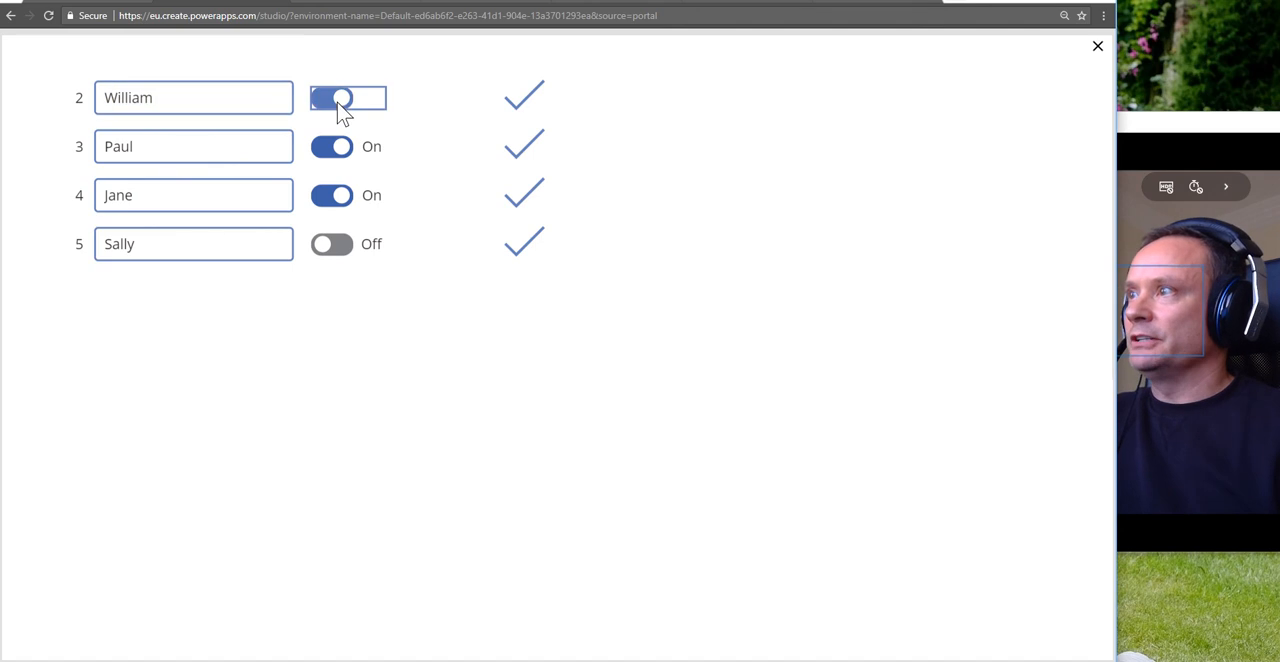
left_click(525, 104)
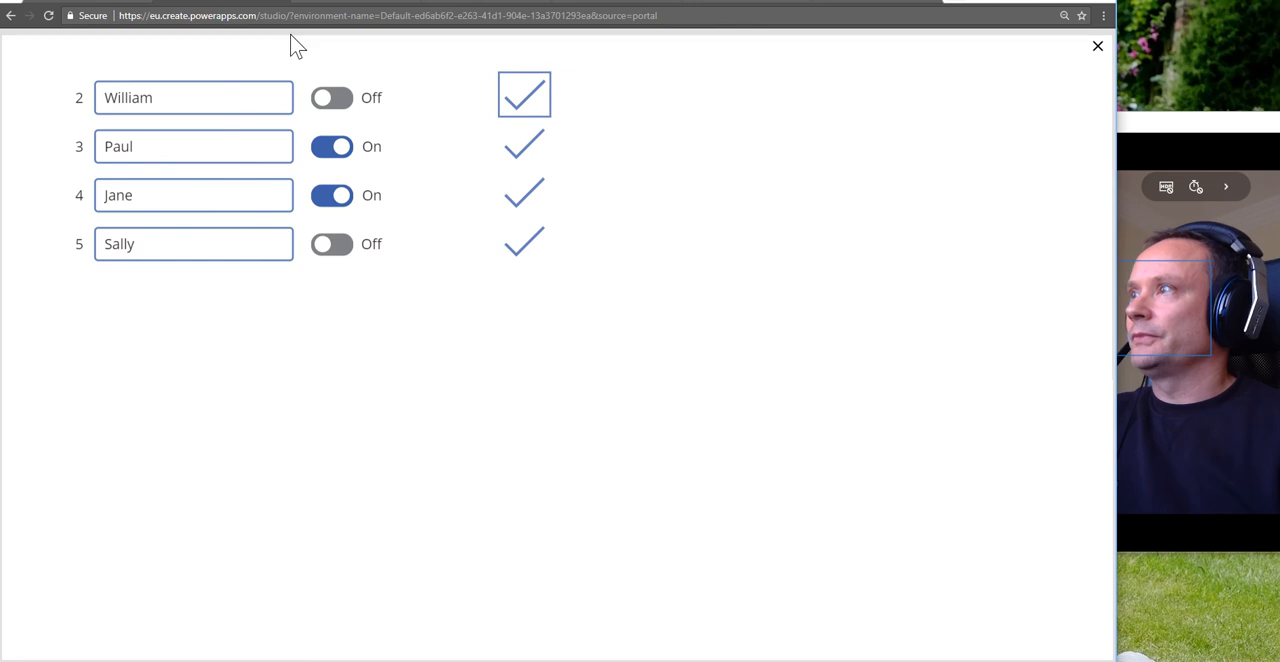
left_click(1098, 43)
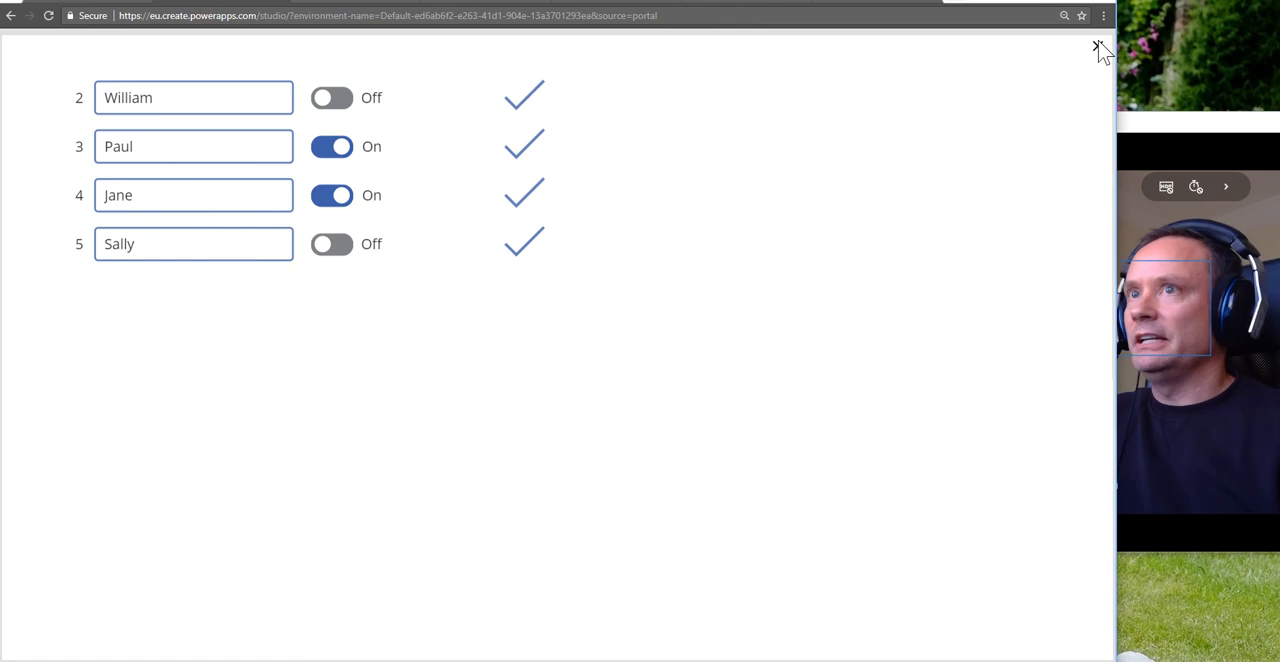
left_click(1097, 48)
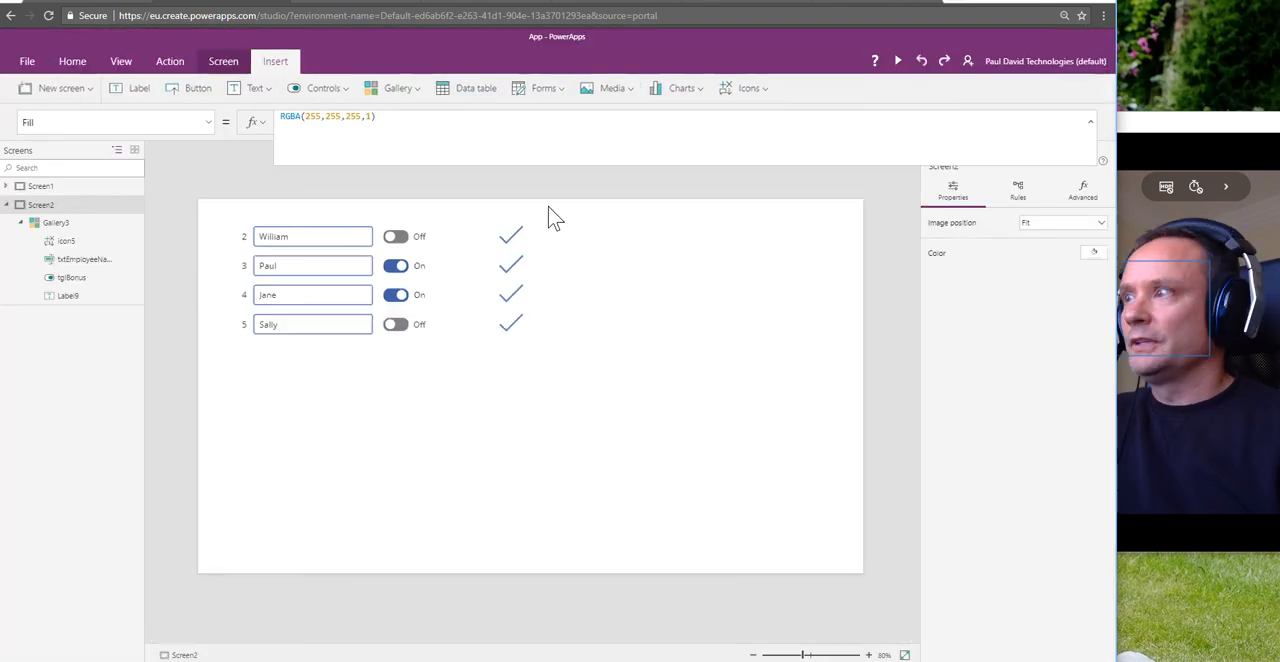
Step: Inspect the OnCheck and OnUncheck properties of tglBonus for leftover formulas
left_click(398, 240)
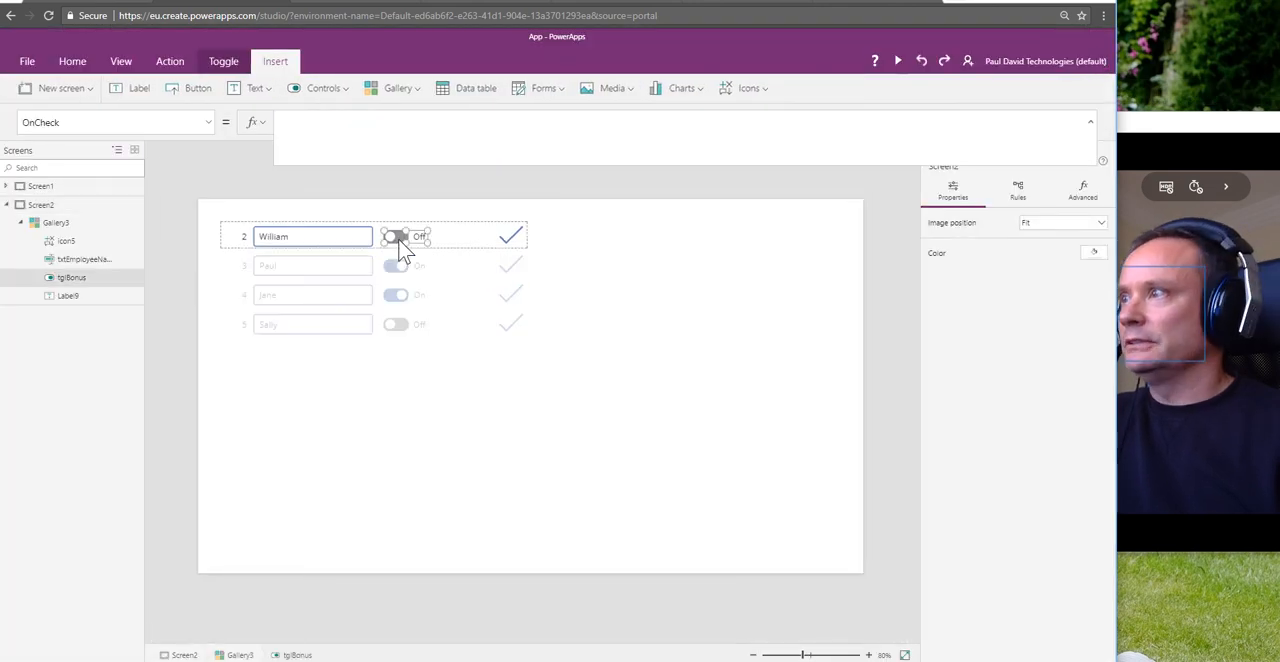
left_click(207, 123)
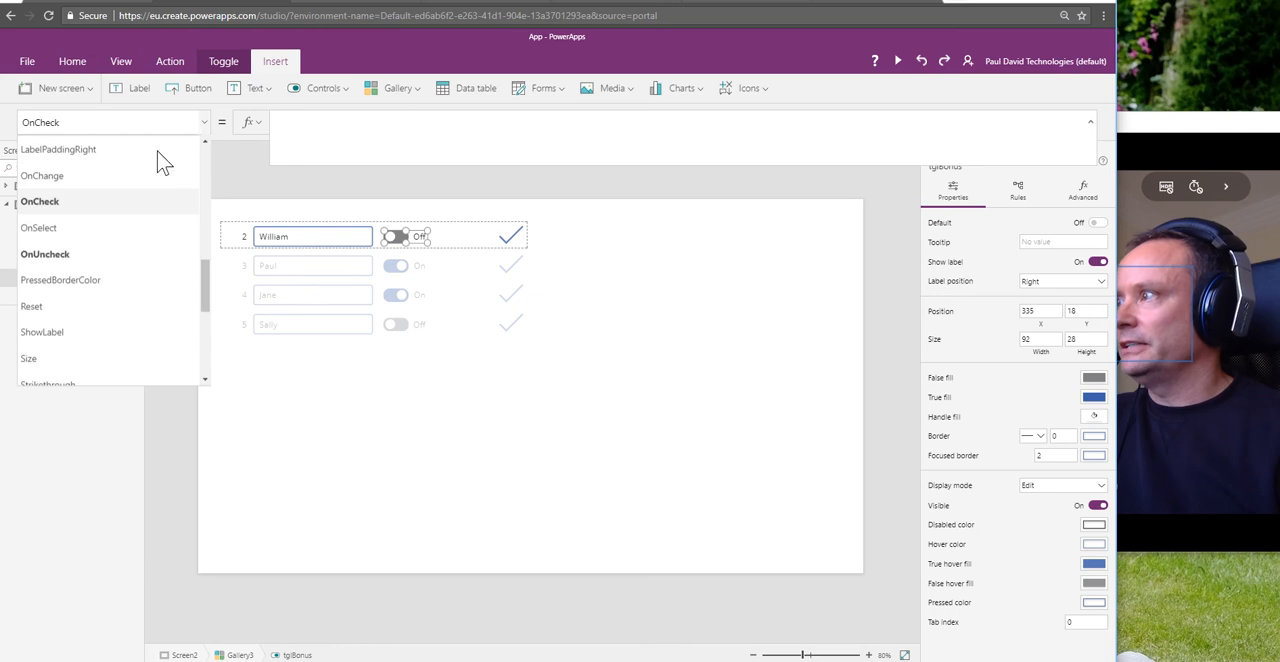
left_click(82, 255)
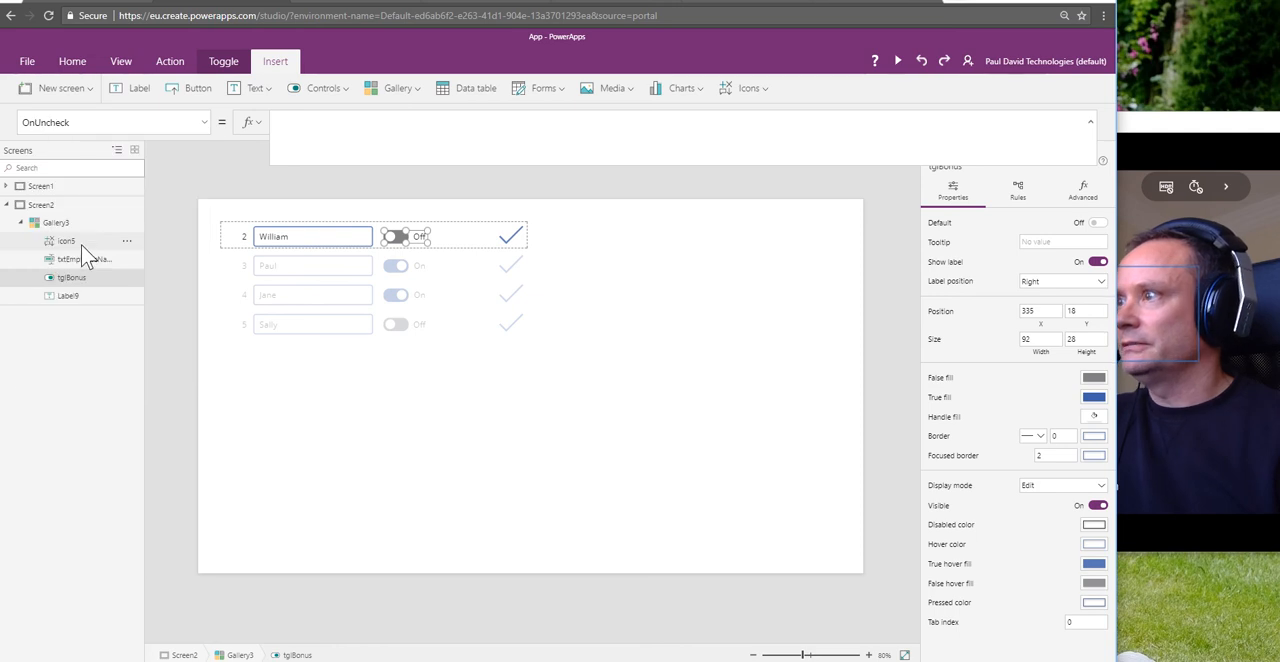
Step: Delete the Patch formula from the OnChange property of txtEmployeeName
left_click(322, 238)
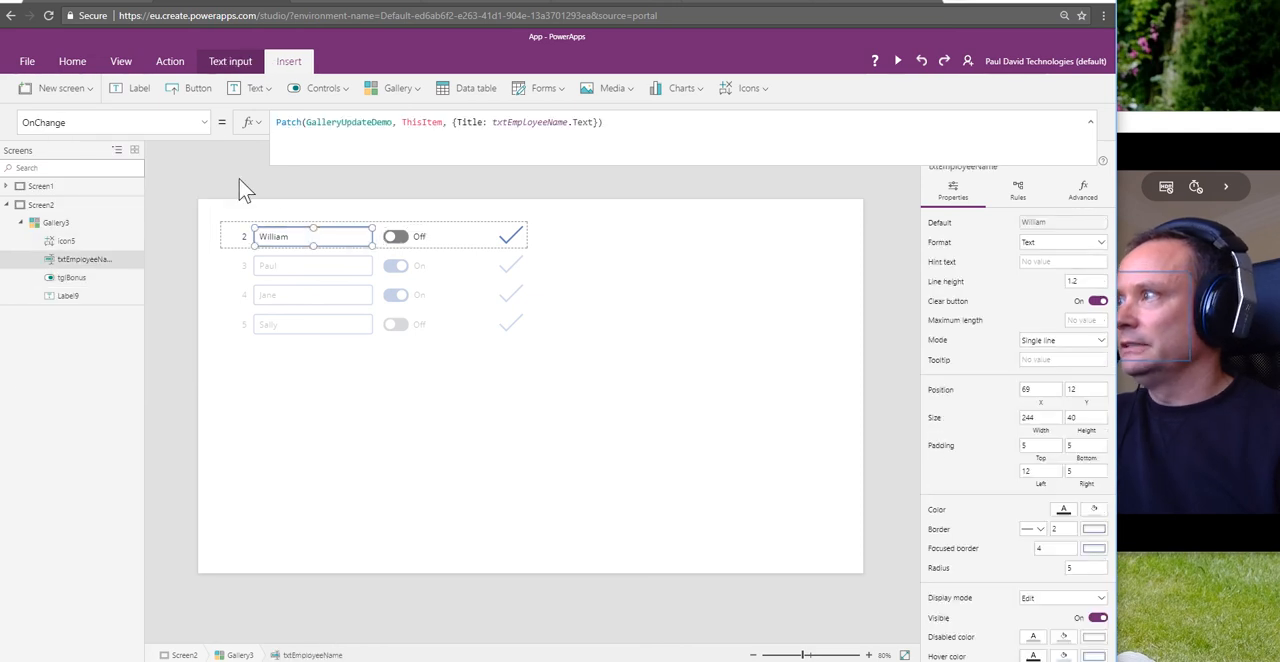
left_click_drag(614, 124, 271, 126)
key("ctrl+x")
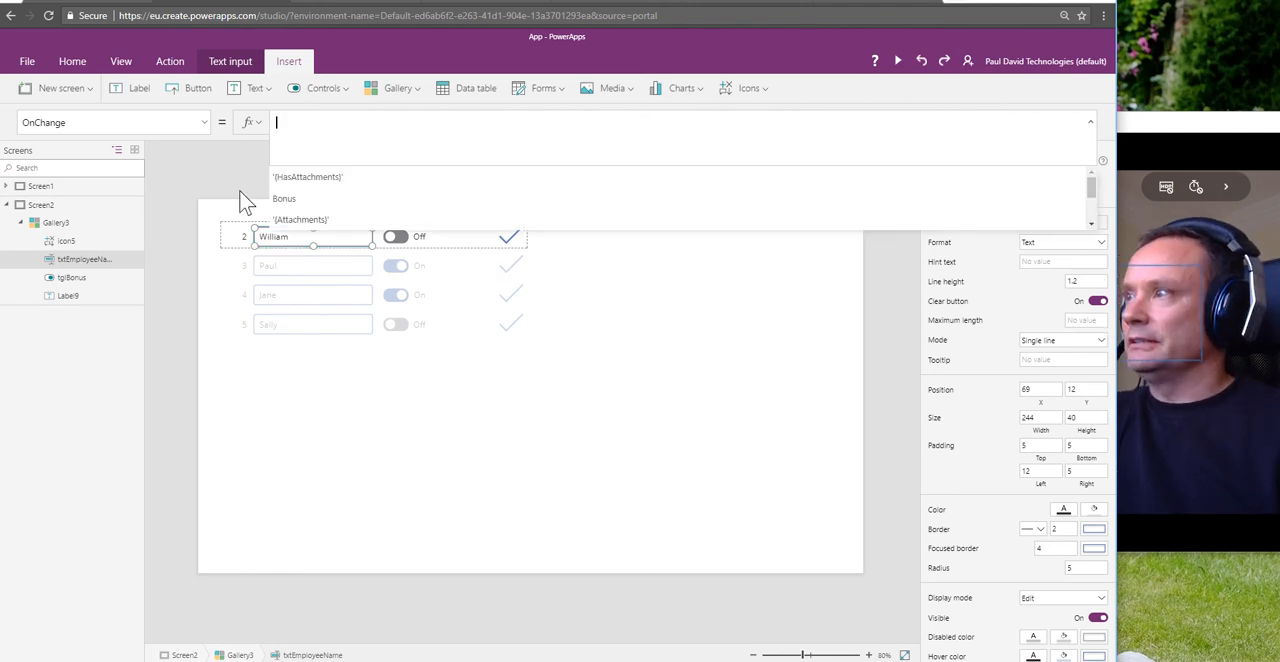
key("ctrl+z")
Step: Preview the app and submit the ID 2 row with its check icon
left_click(897, 61)
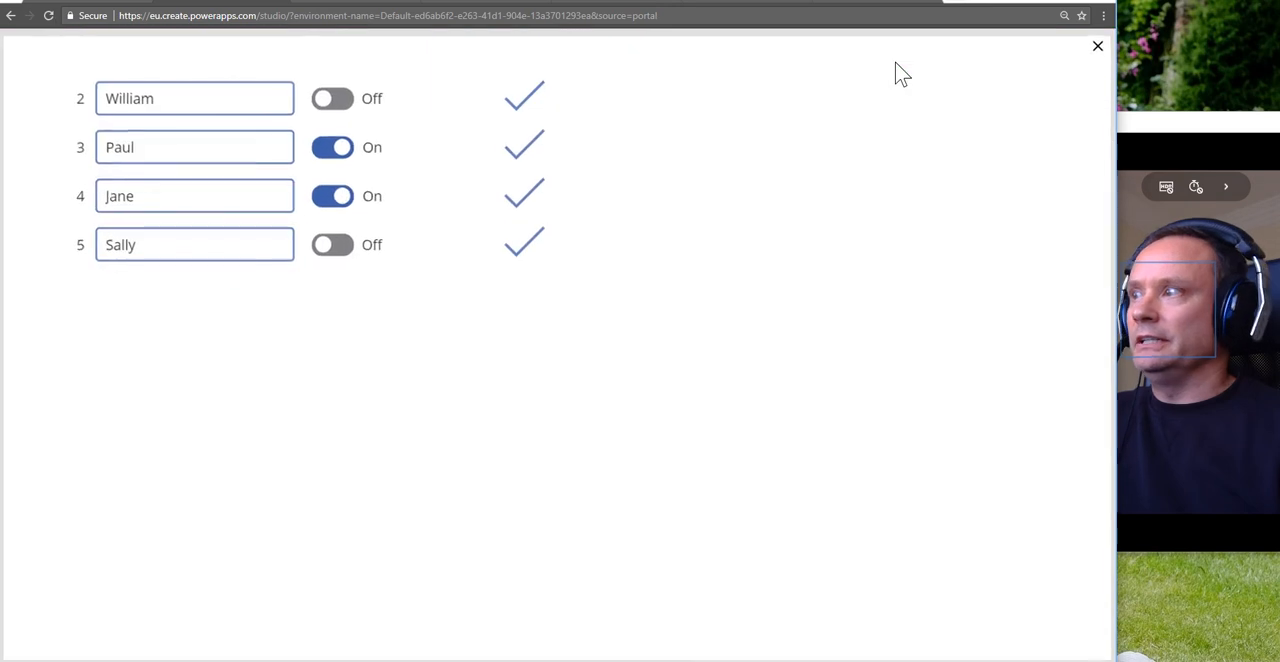
left_click(166, 106)
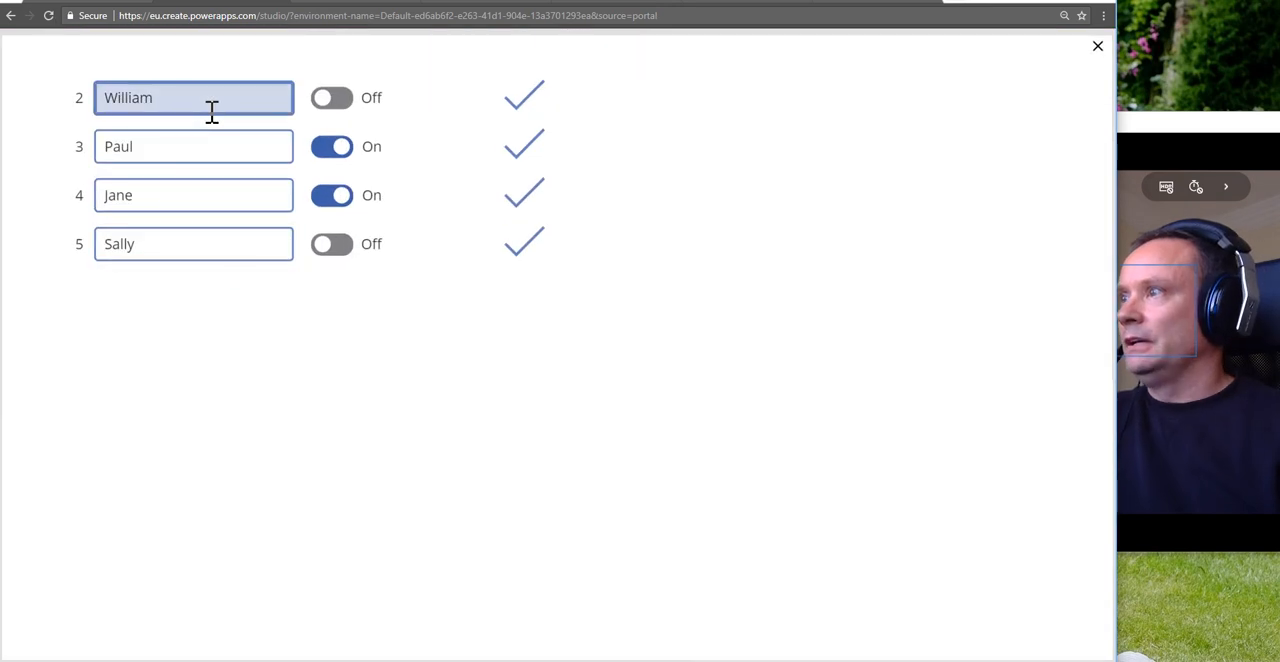
left_click(535, 104)
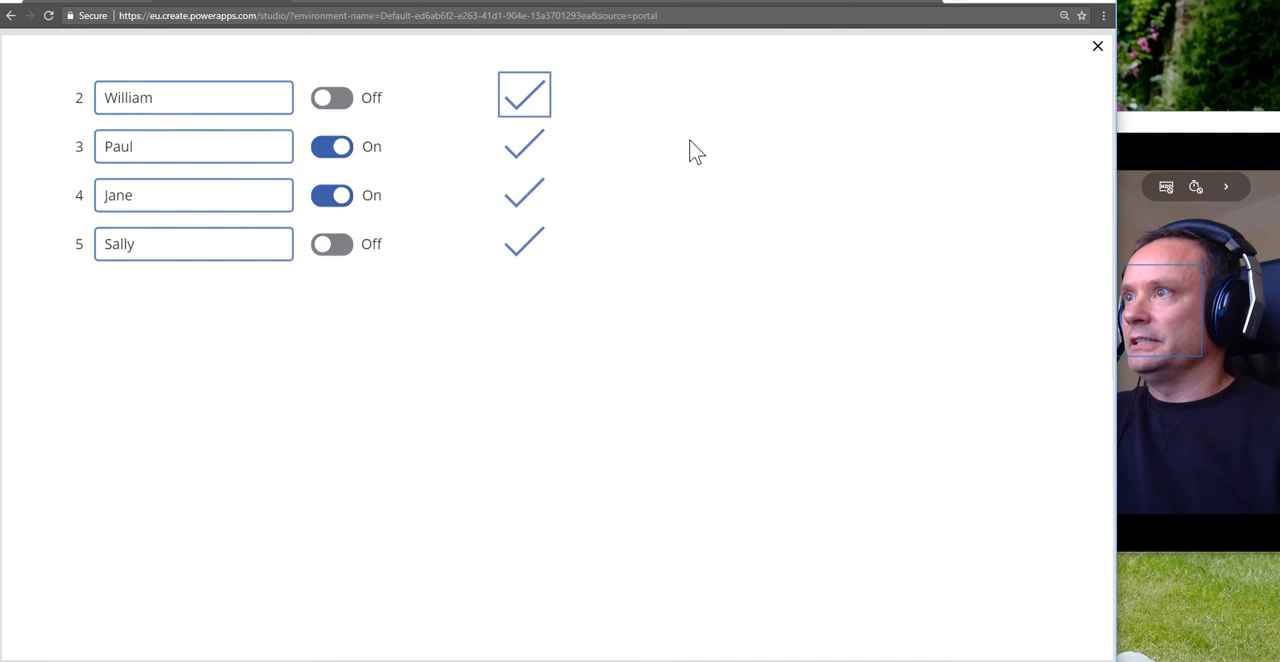
Step: Reload the GalleryUpdateDemo list in SharePoint to check the first employee's row, and return to PowerApps to close the preview
left_click(337, 6)
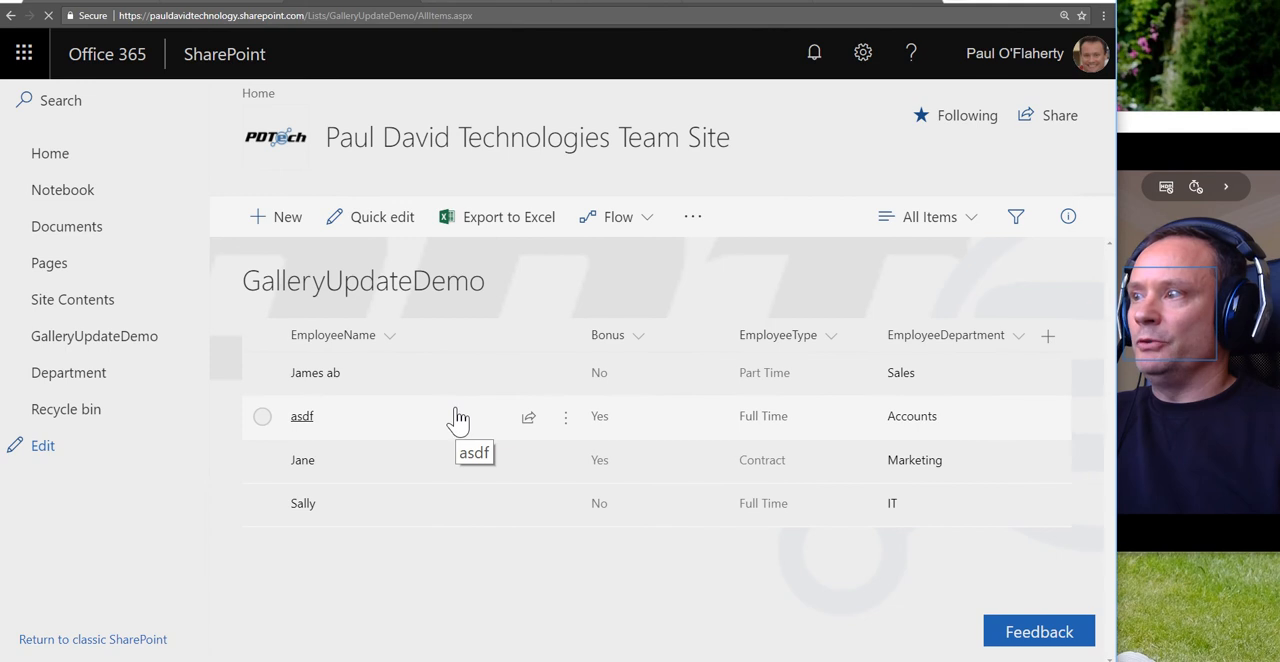
key("F5")
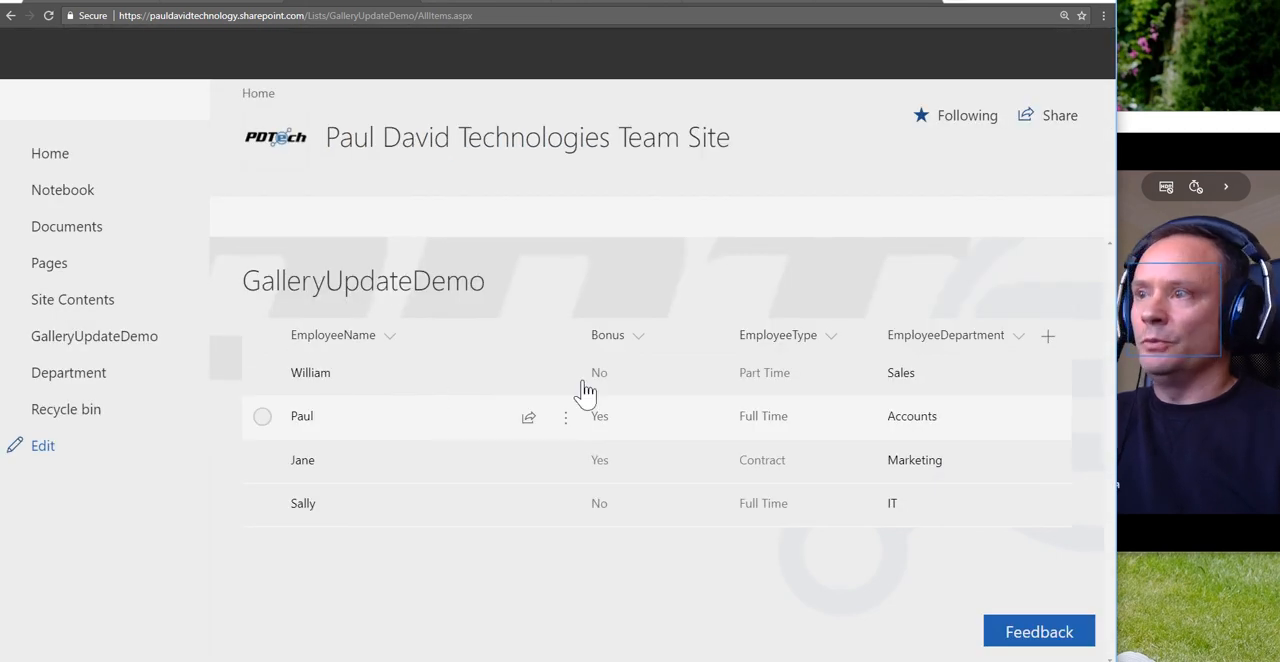
left_click(580, 382)
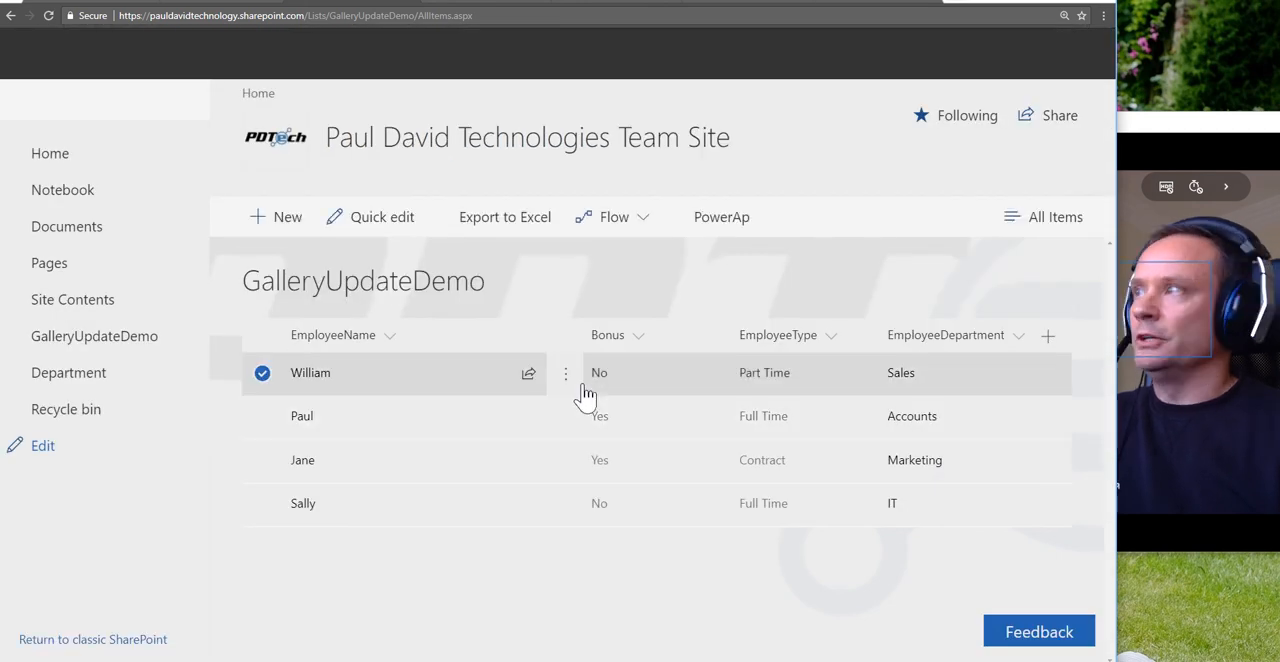
left_click(222, 2)
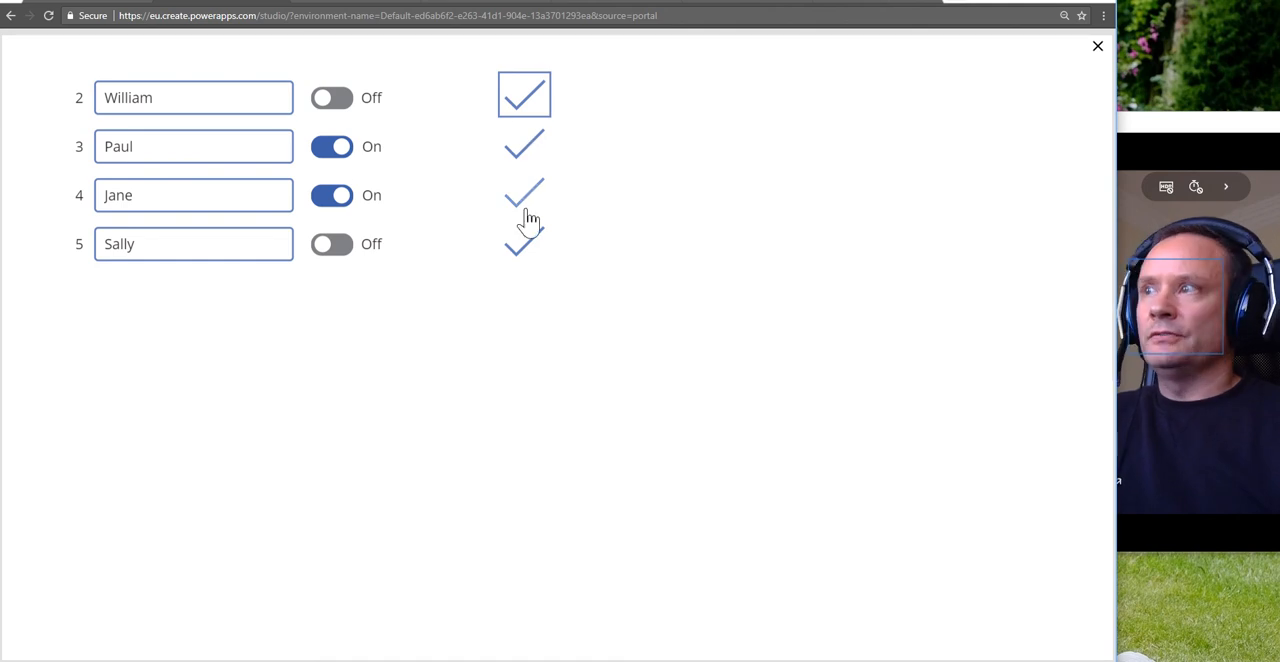
left_click(259, 105)
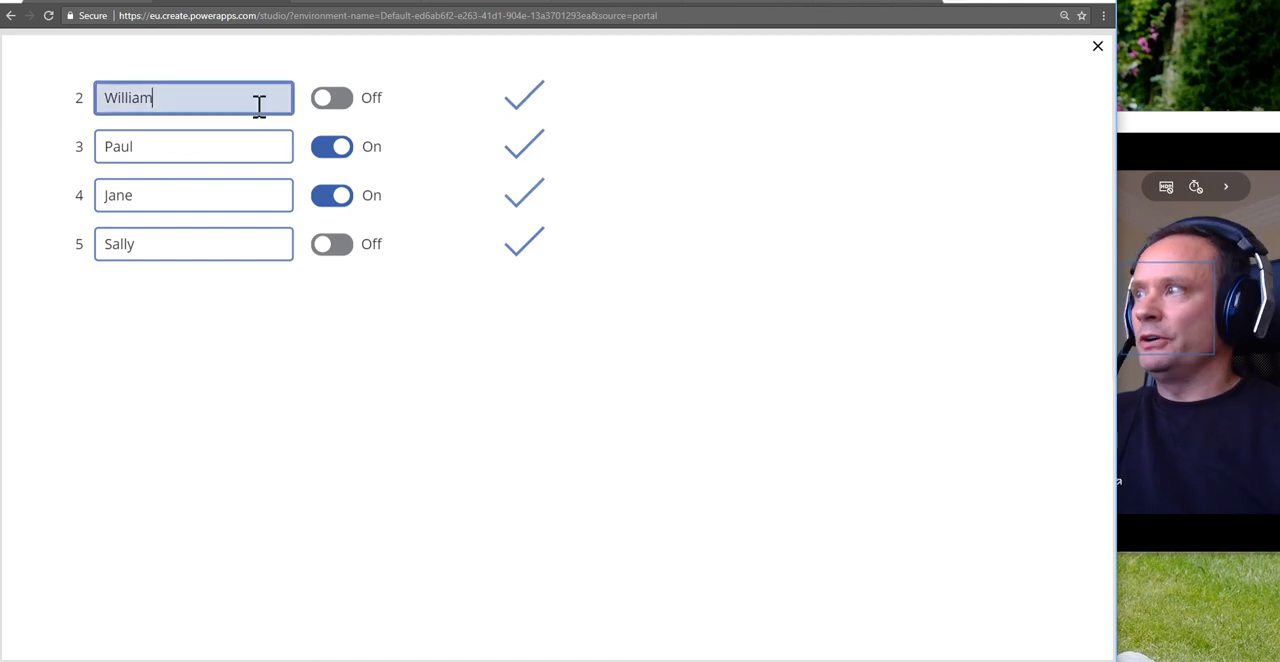
left_click(1097, 48)
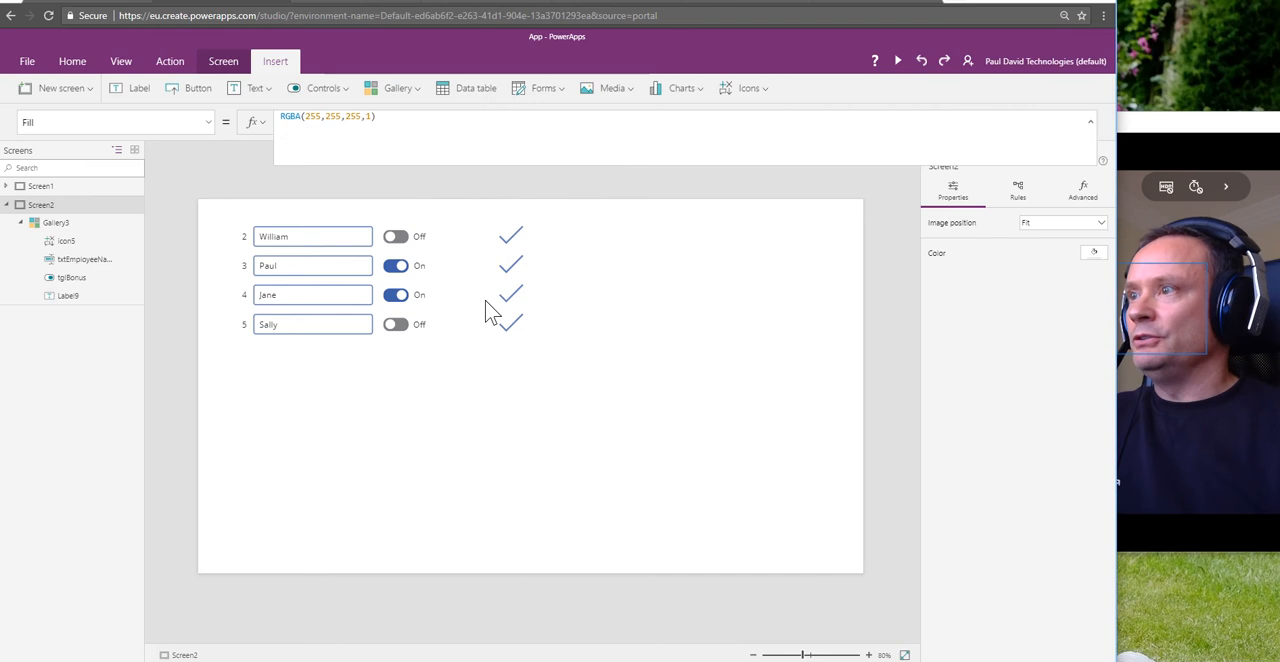
Step: Set the Check icon's Visible property to If(txtEmployeeName.Text <> ThisItem.Title,true,false)
left_click(509, 240)
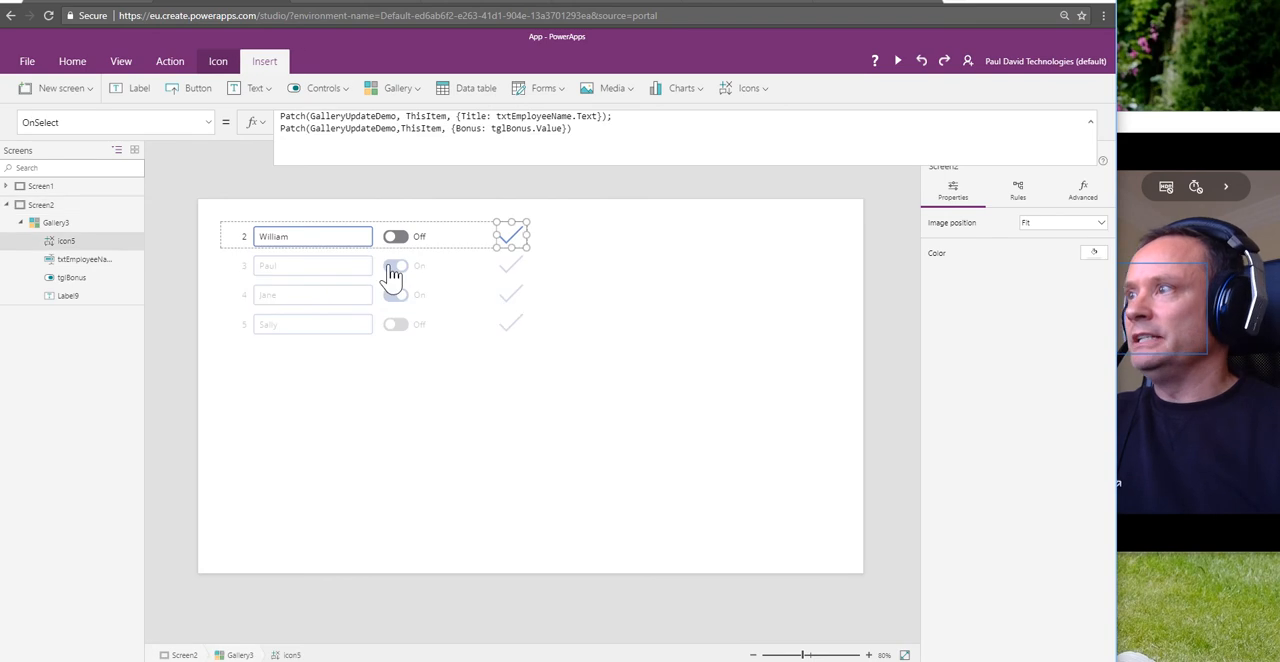
left_click(203, 123)
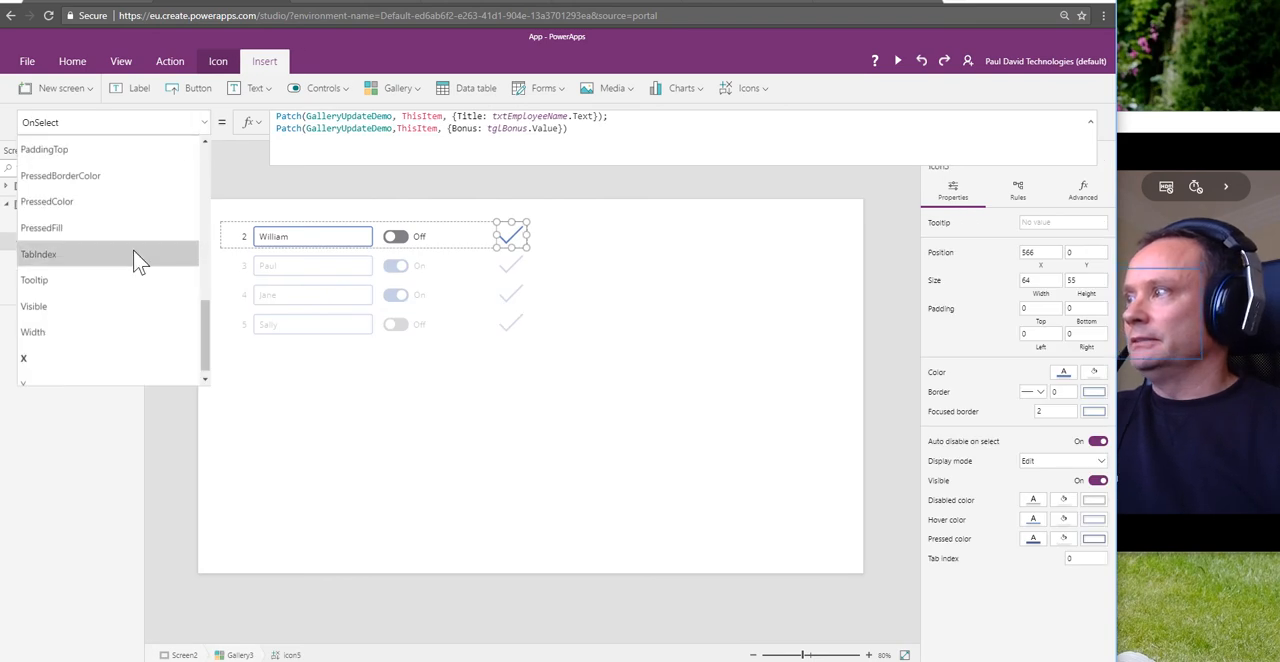
scroll(138, 260, "up", 5)
scroll(132, 281, "down", 3)
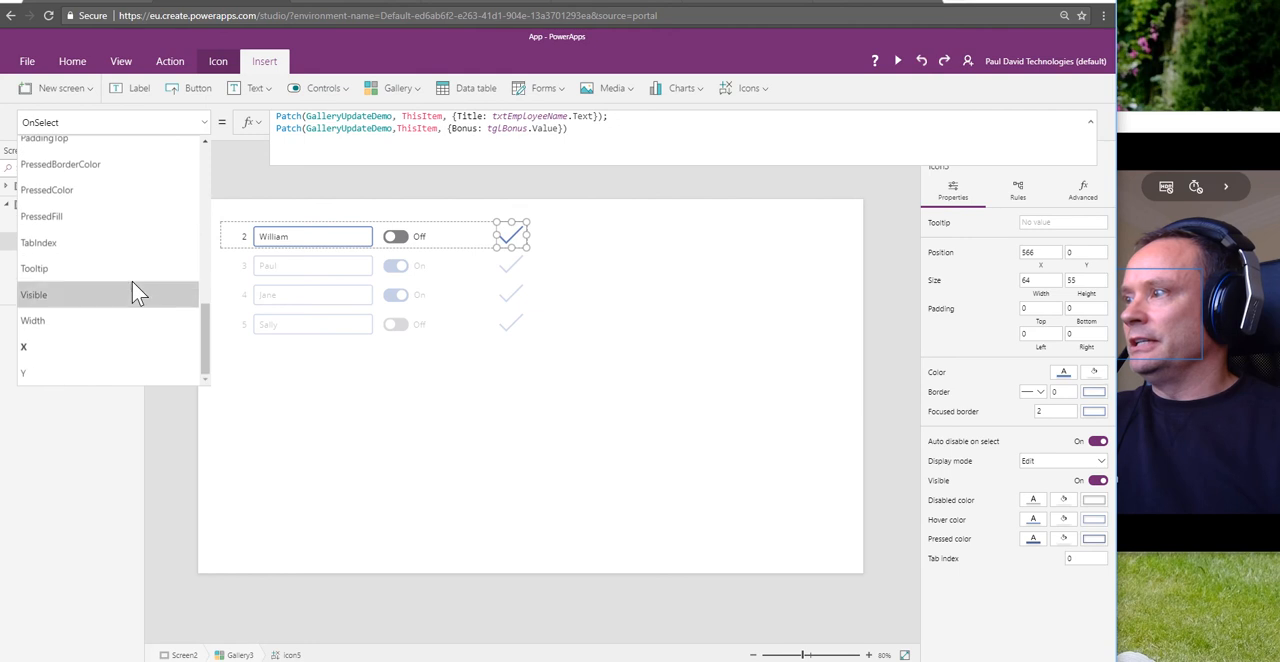
left_click(81, 297)
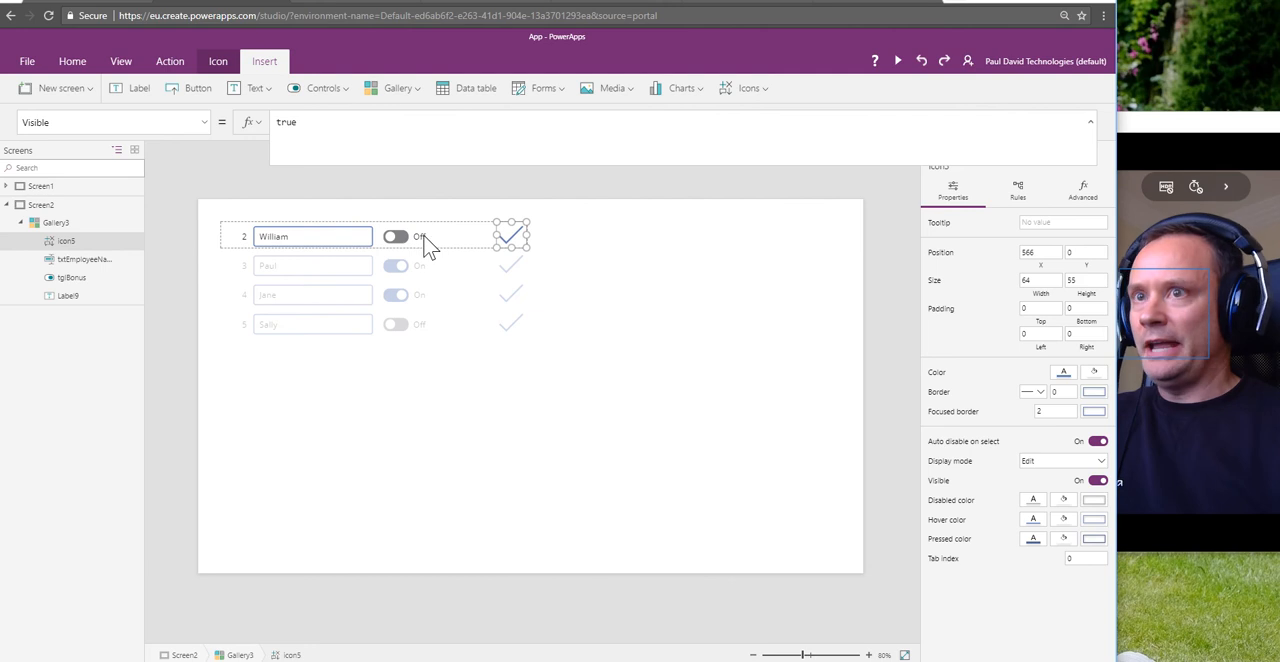
double_click(288, 123)
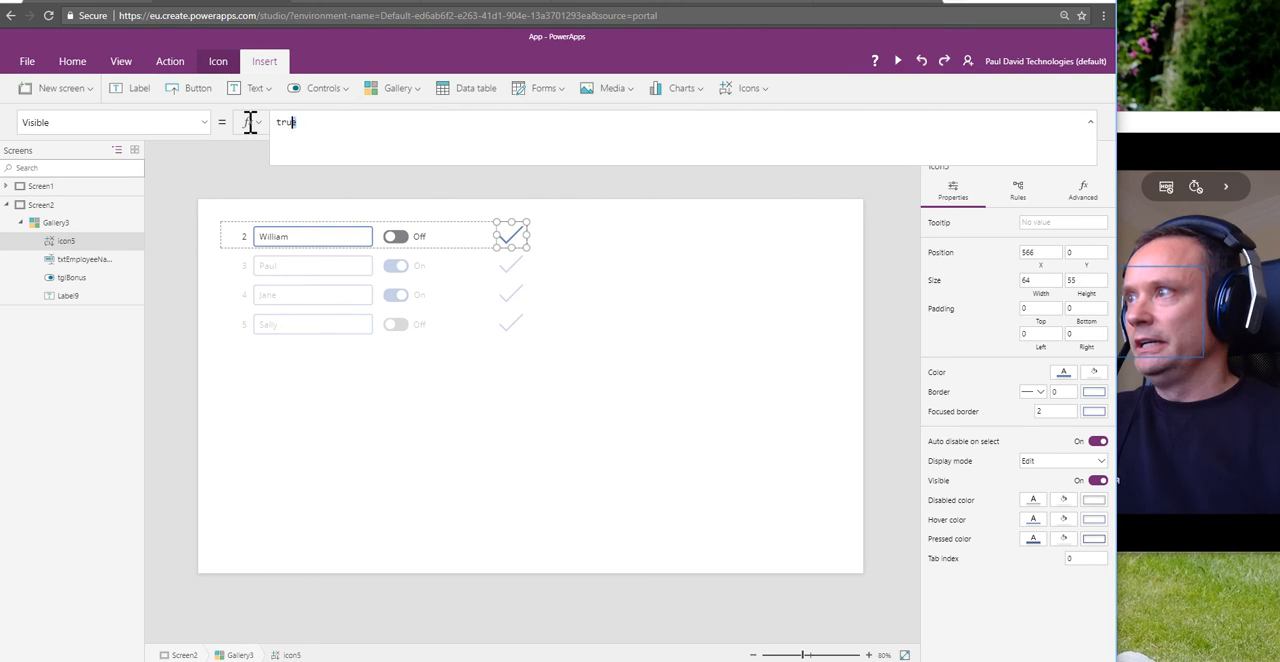
type("If")
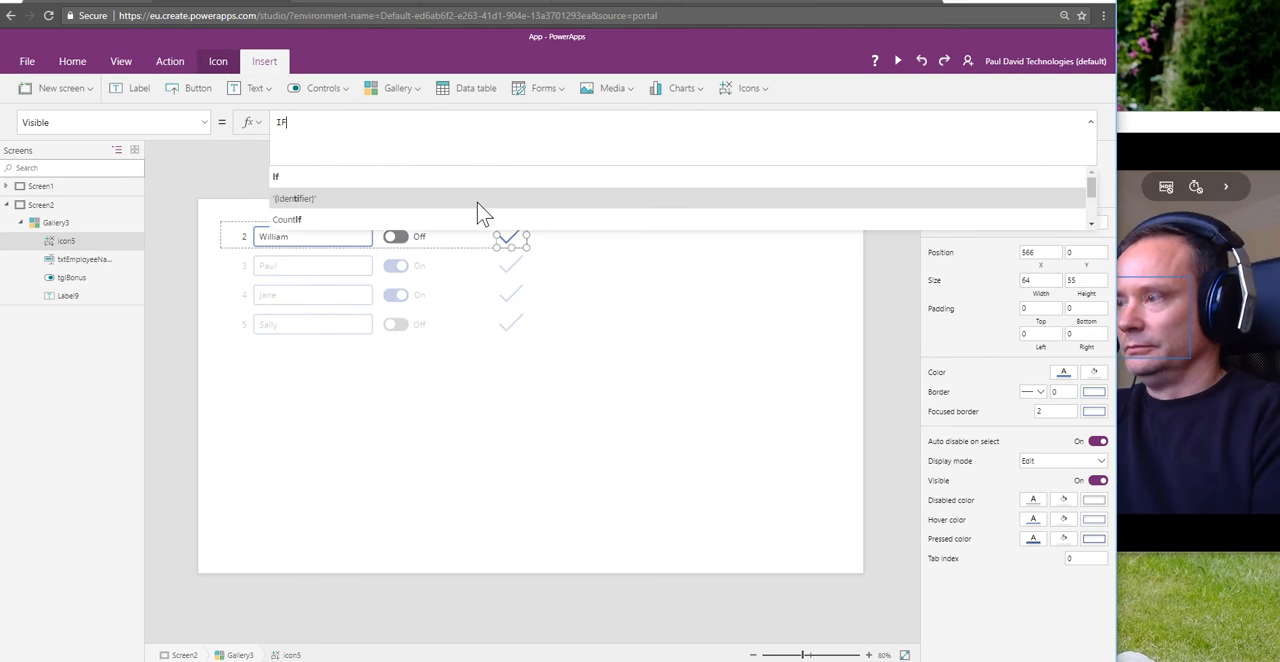
type("(")
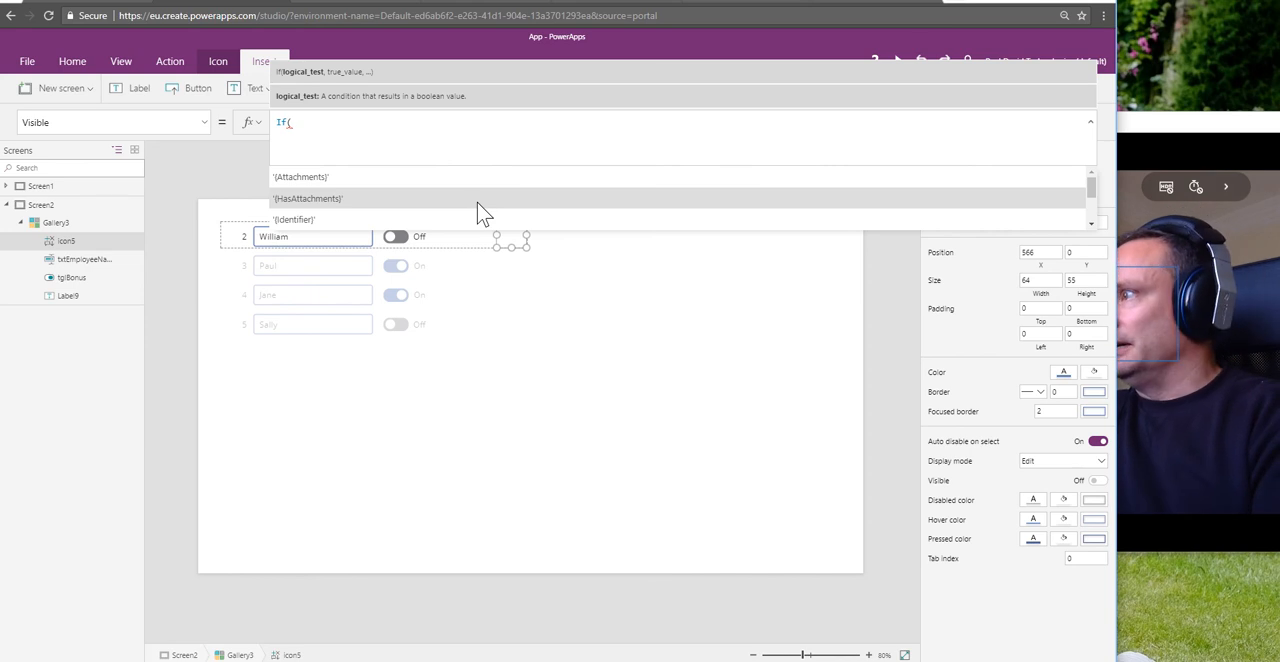
type("txtE")
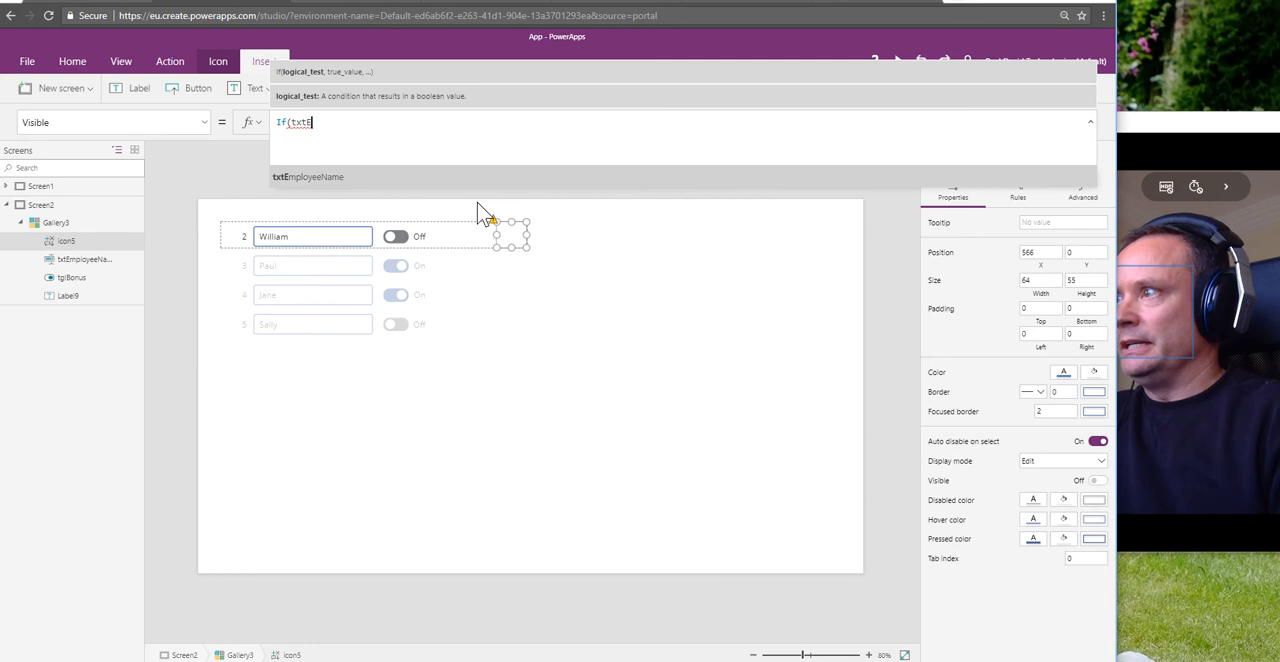
key("Tab")
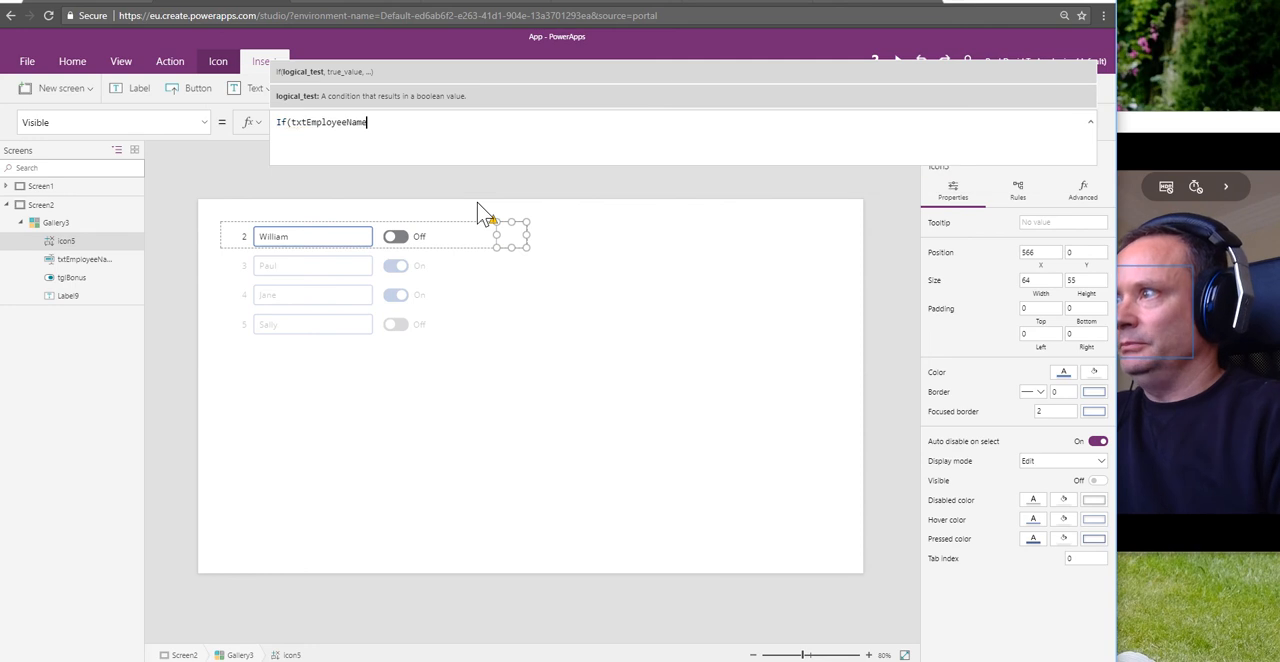
type(".Text")
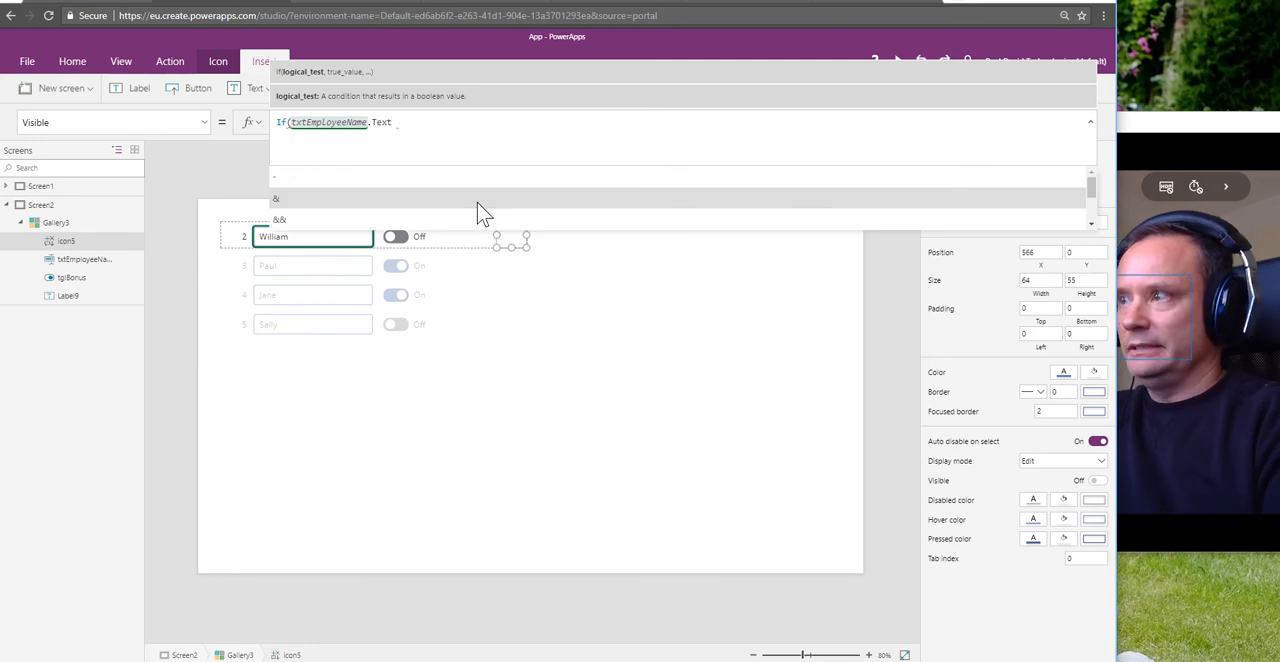
type(" <> ")
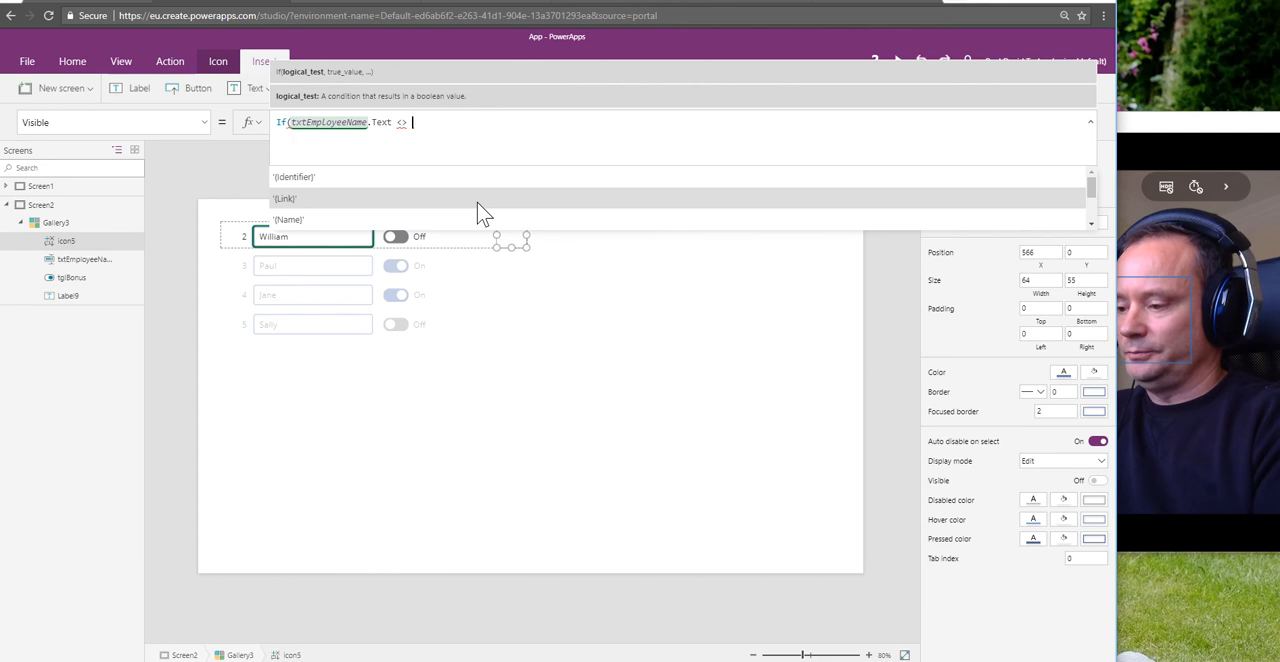
type("ThisIt")
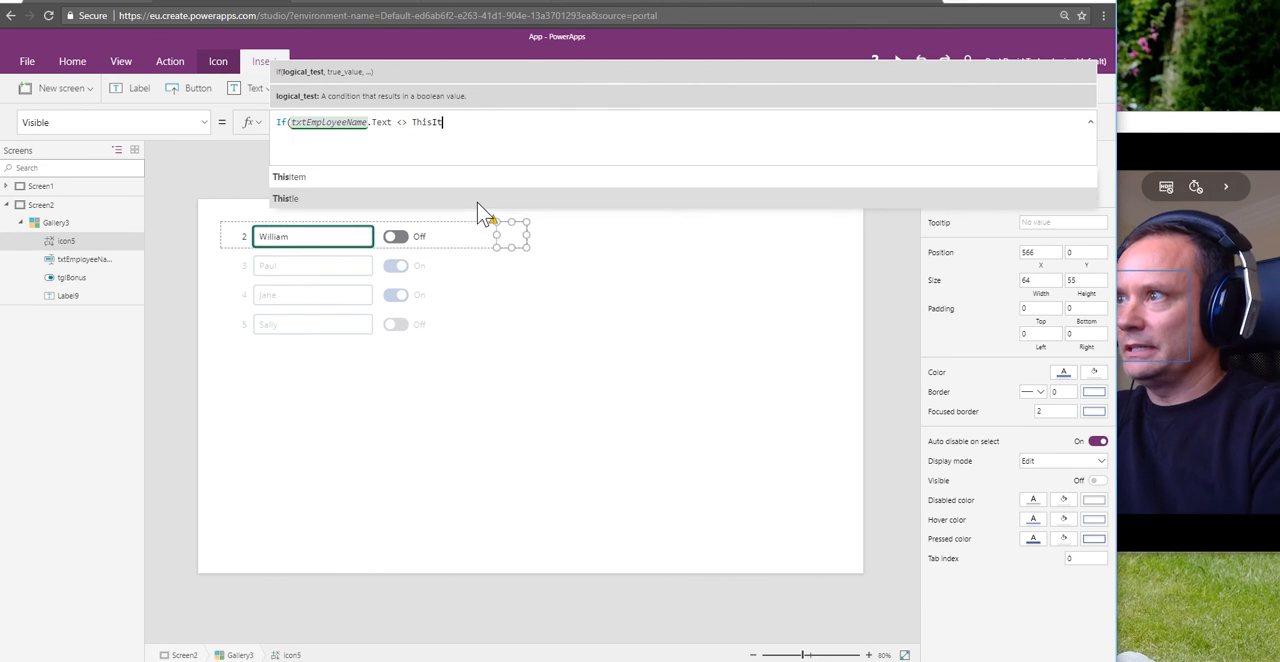
type("em.")
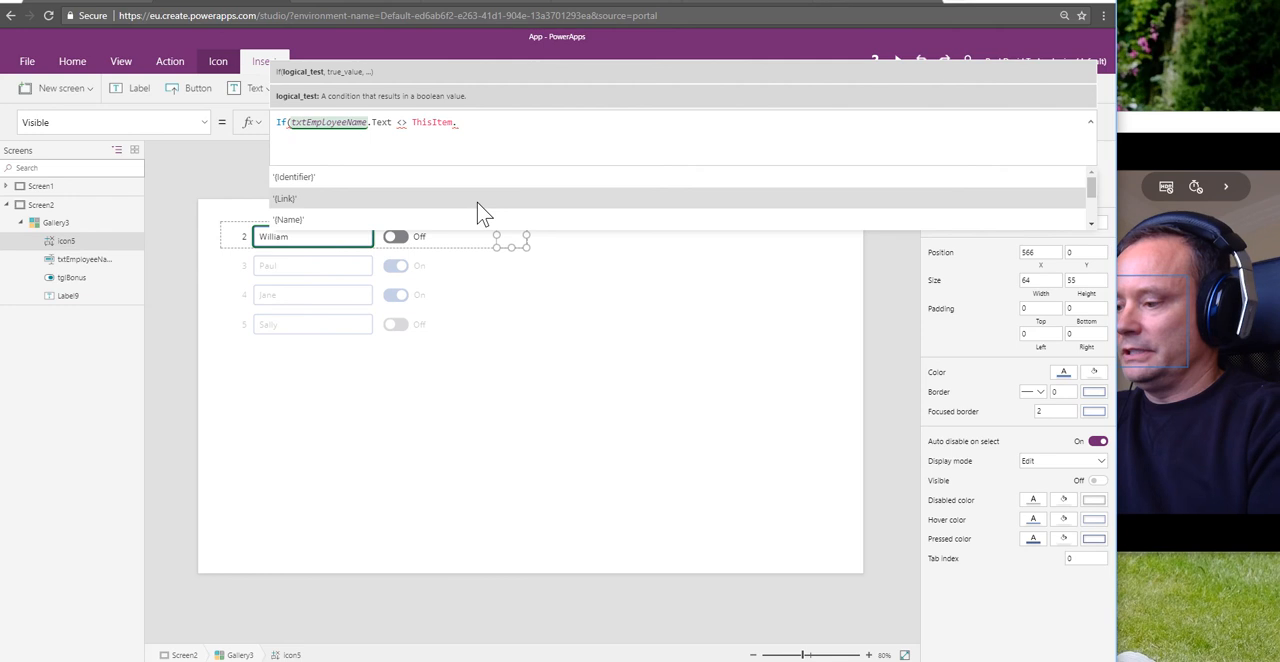
type("Title")
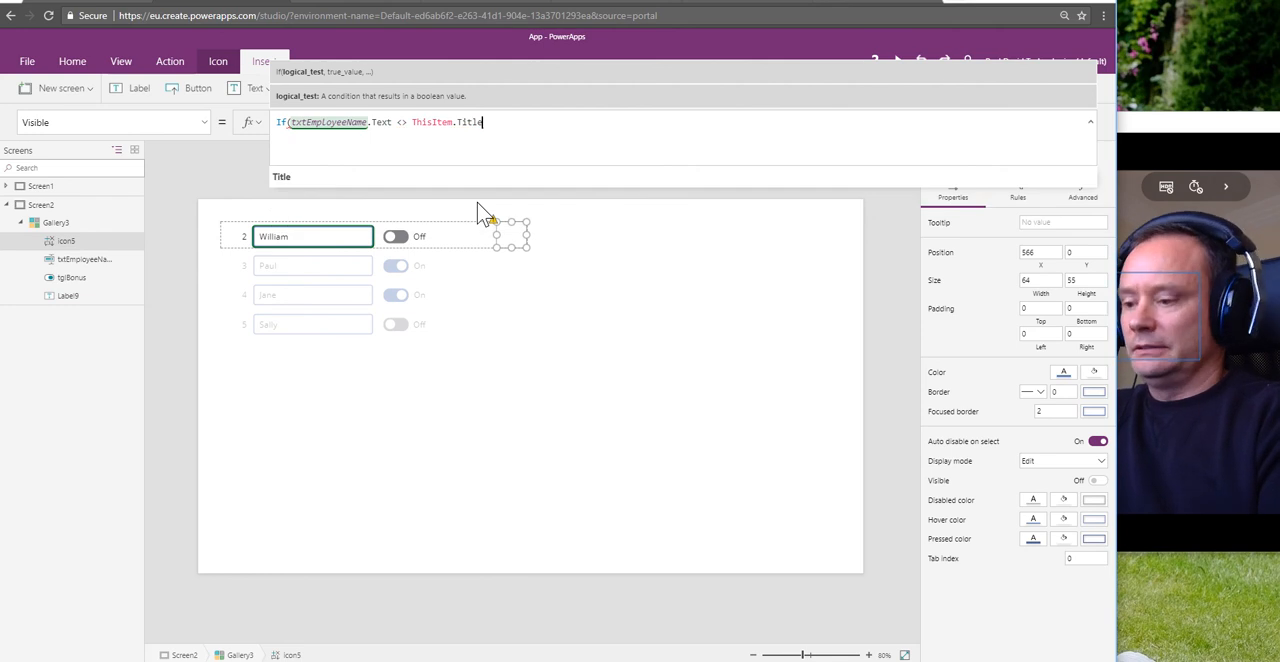
type(",true")
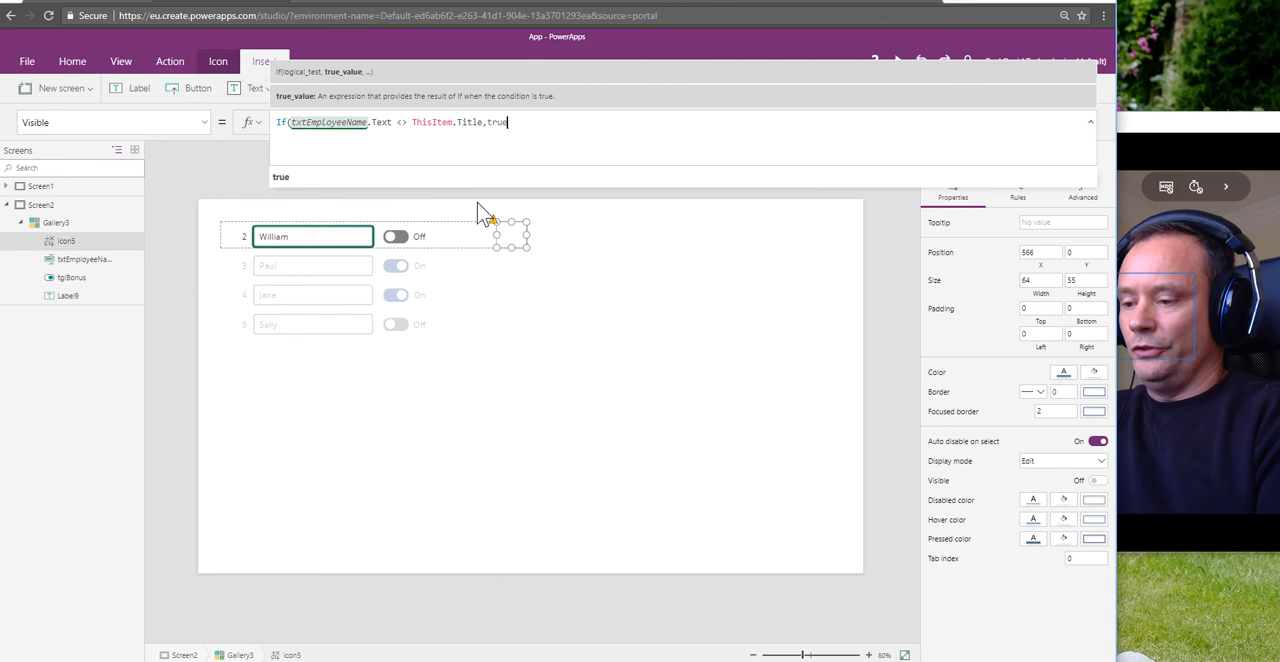
type(",fals")
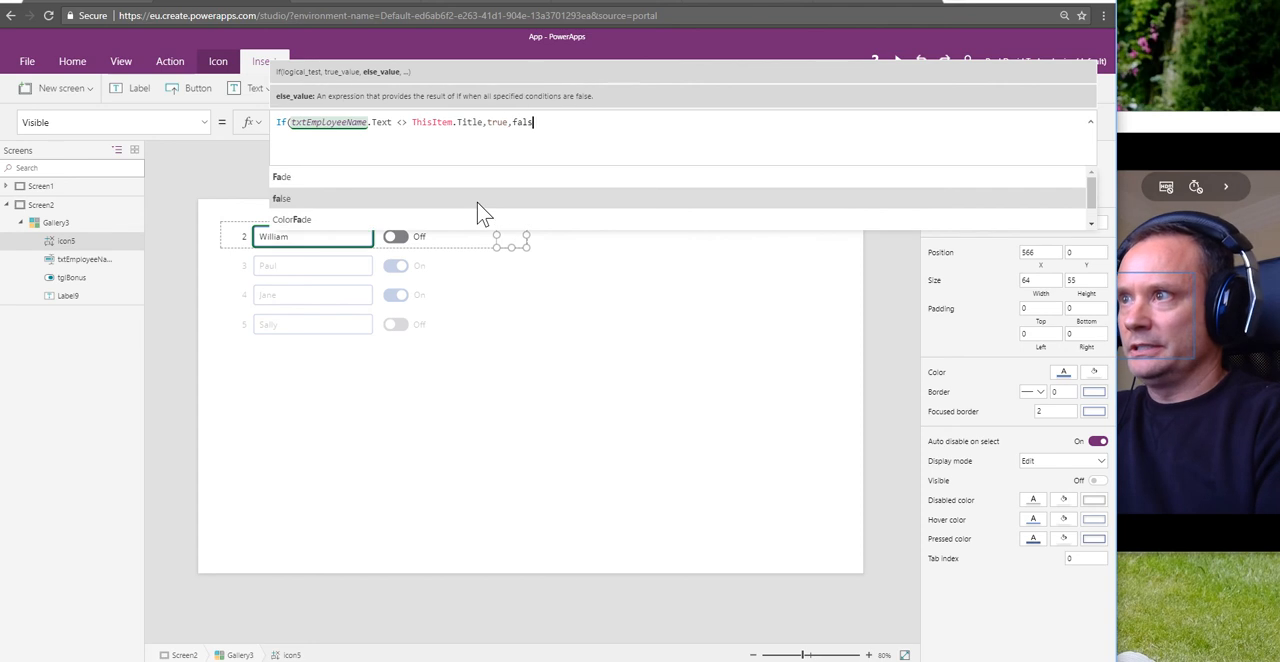
type("e)")
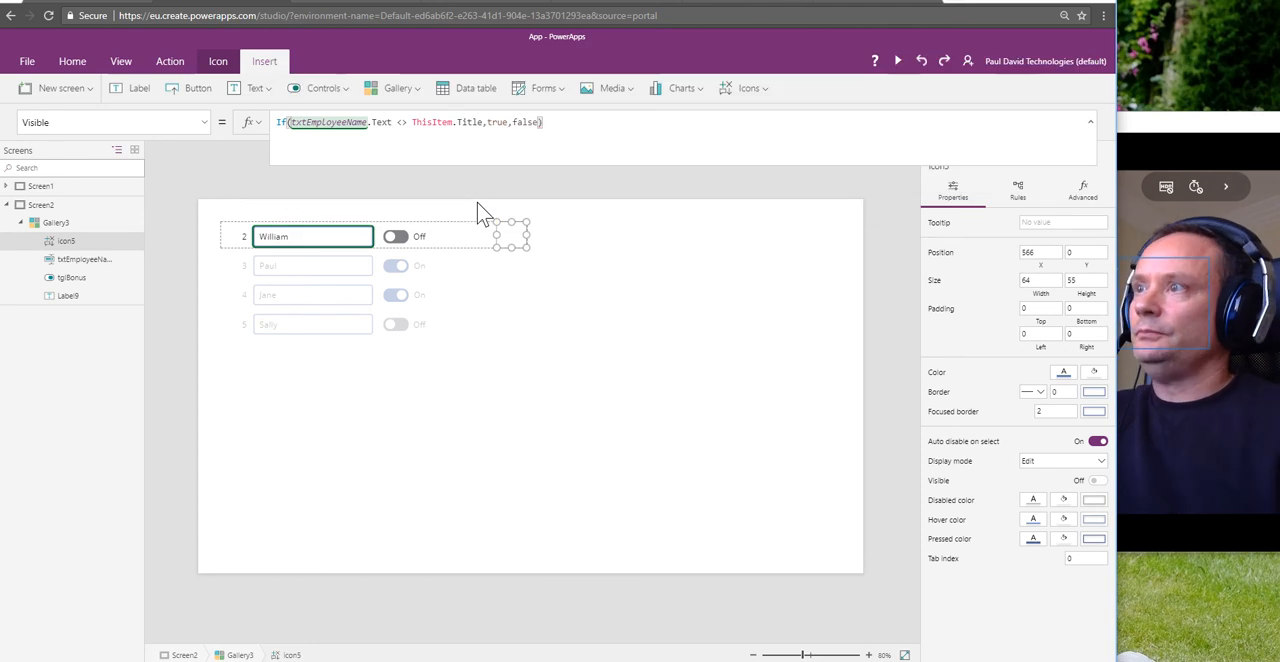
left_click(620, 288)
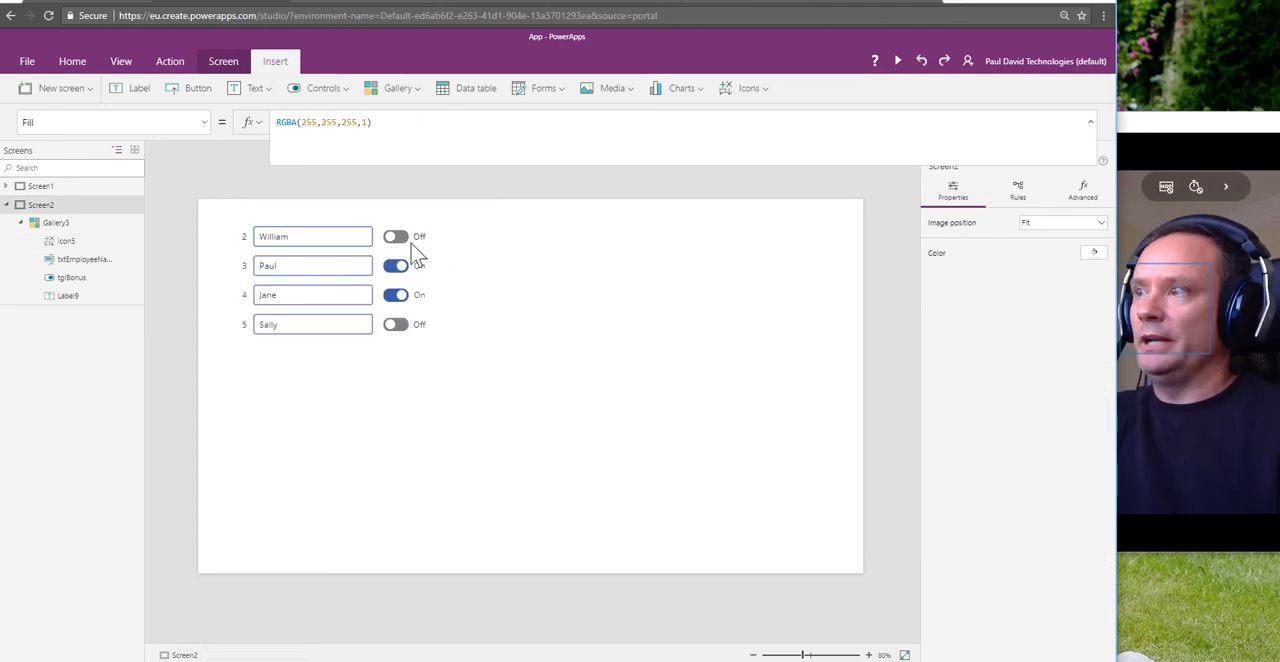
Step: Remove the last letter of the employee name in the ID 2 row to test the Check icon's visibility
left_click(295, 240)
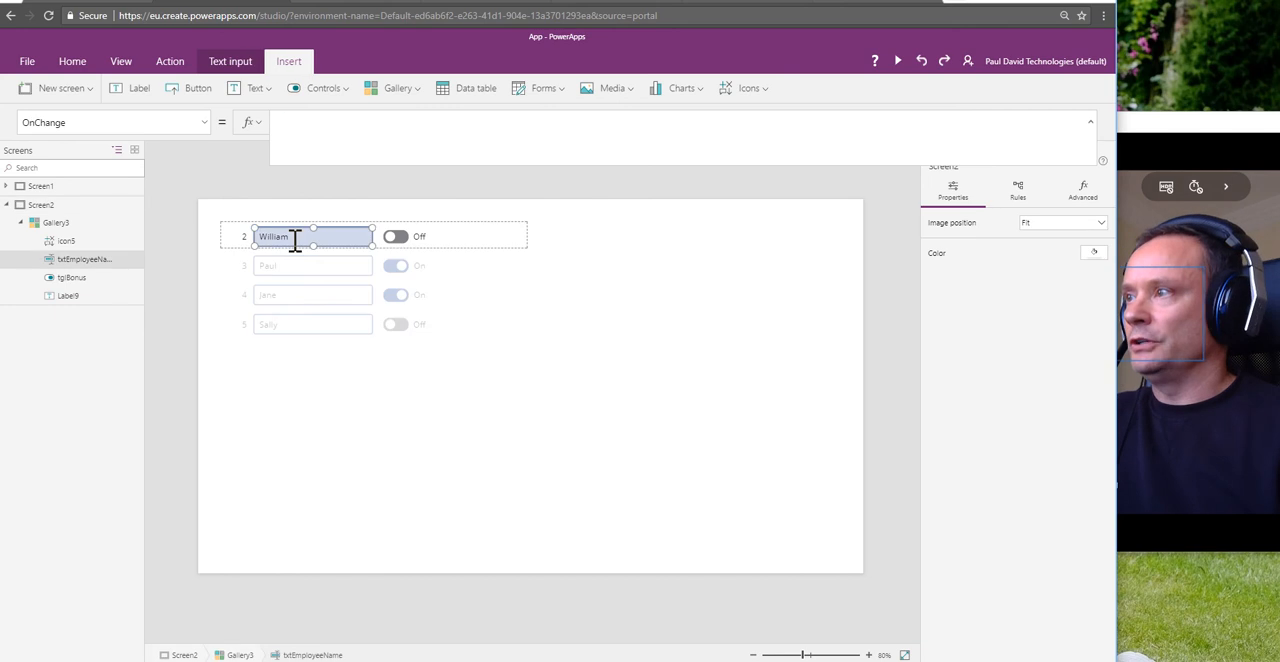
key("BackSpace")
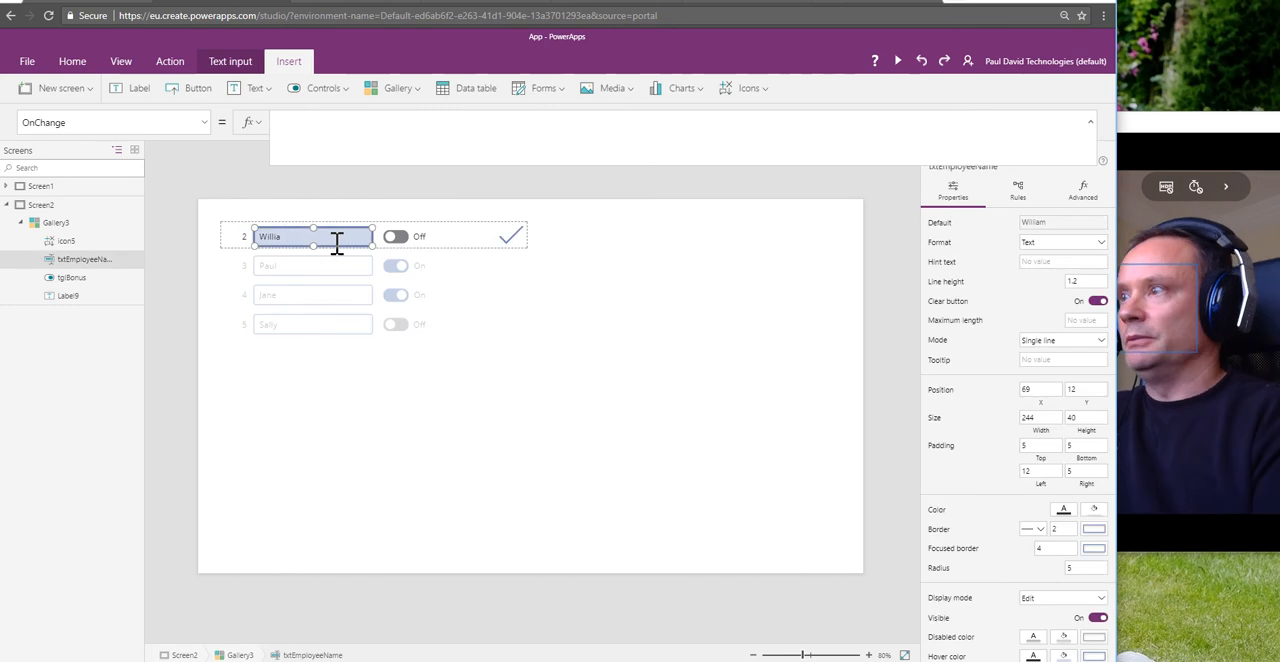
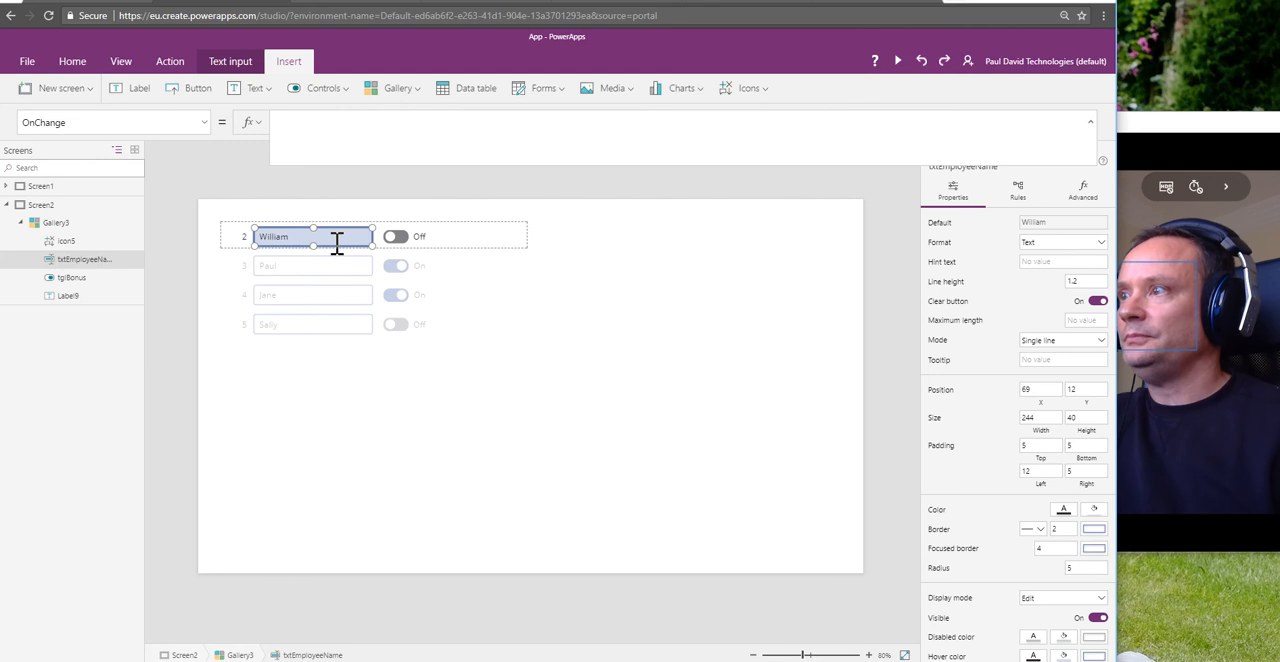
Step: Extend the Check icon's Visible formula to If(txtEmployeeName.Text <> ThisItem.Title,true, tglBonus.Value <> ThisItem.Bonus,true, false)
left_click(57, 242)
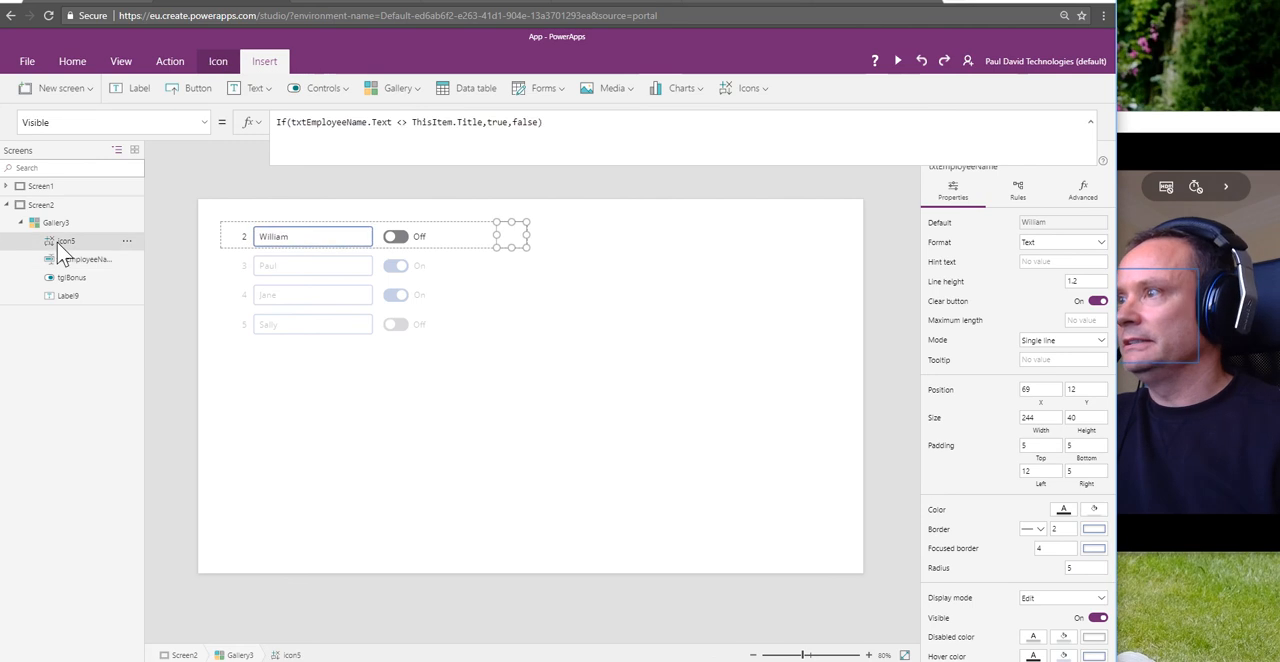
double_click(527, 123)
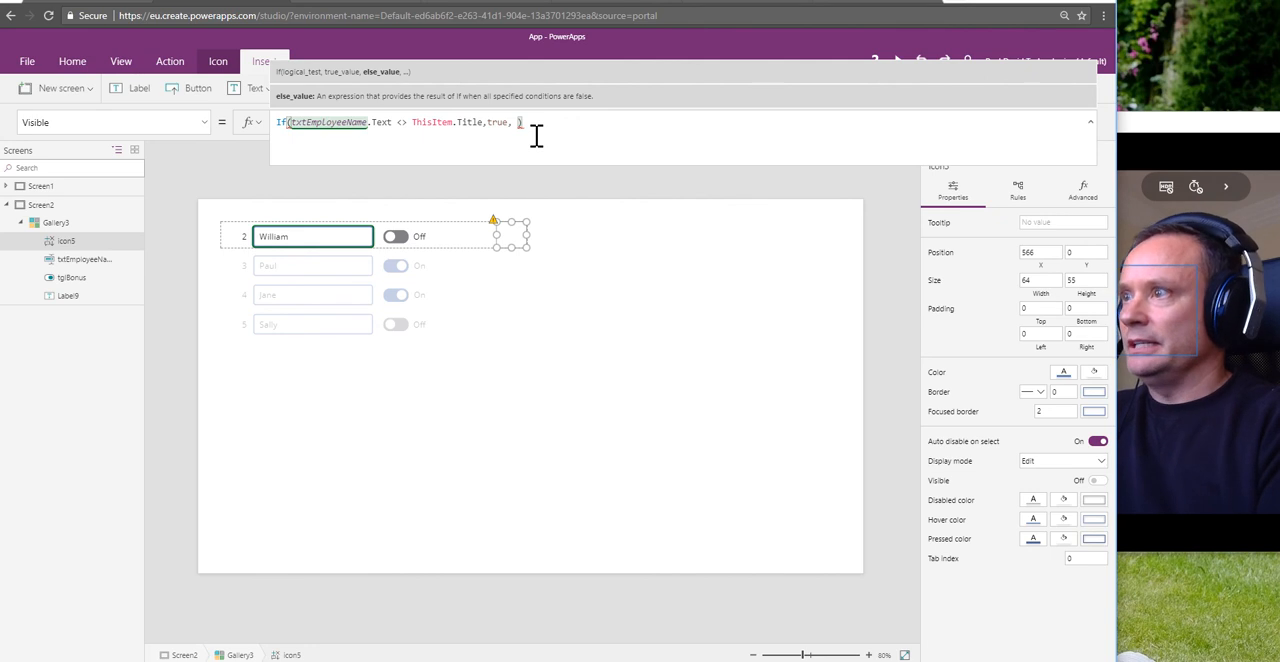
type("l")
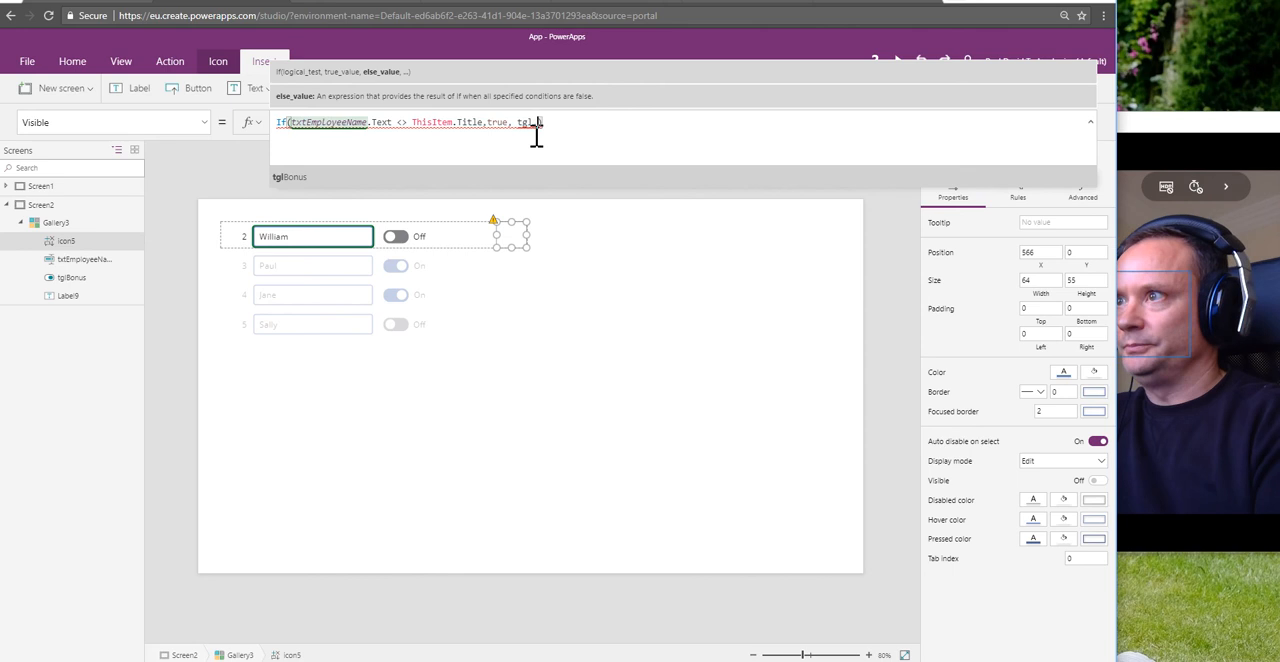
key("Tab")
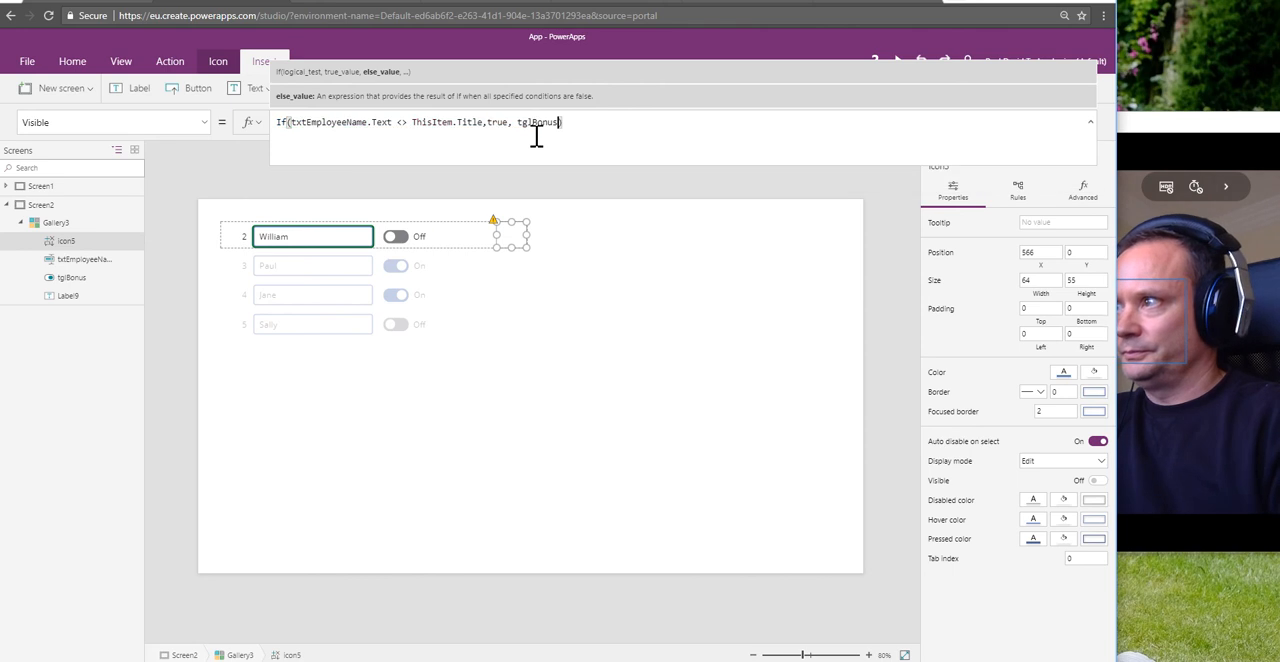
type(".V")
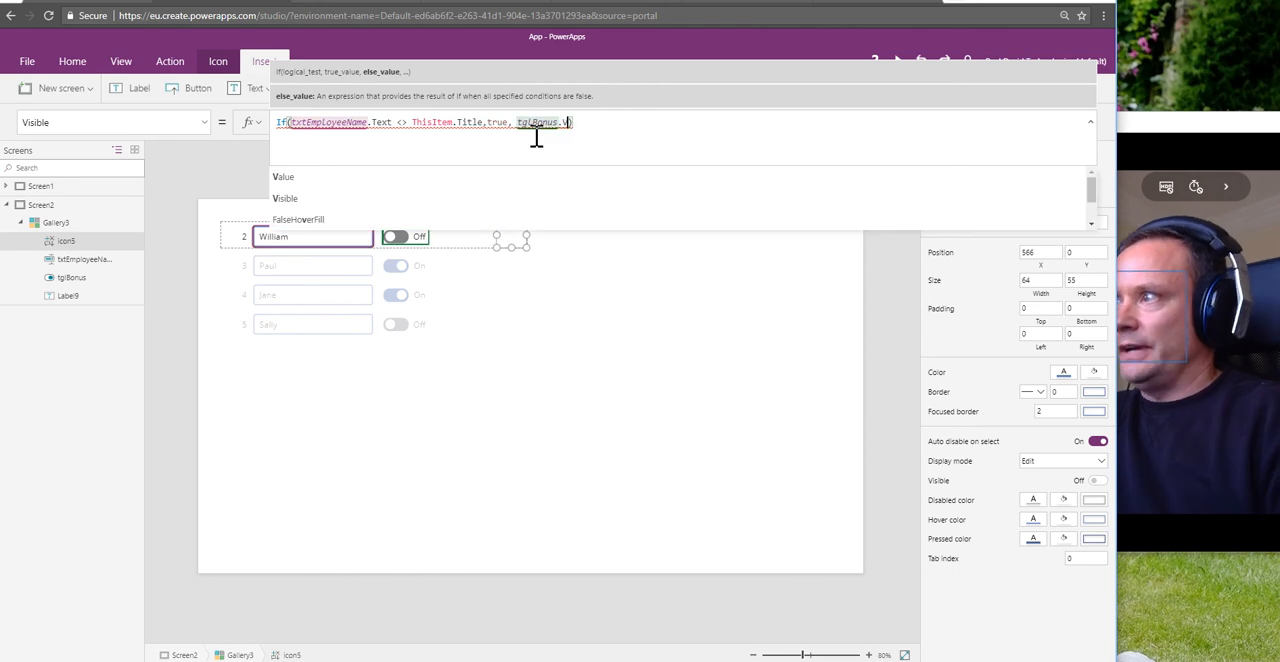
key("Tab")
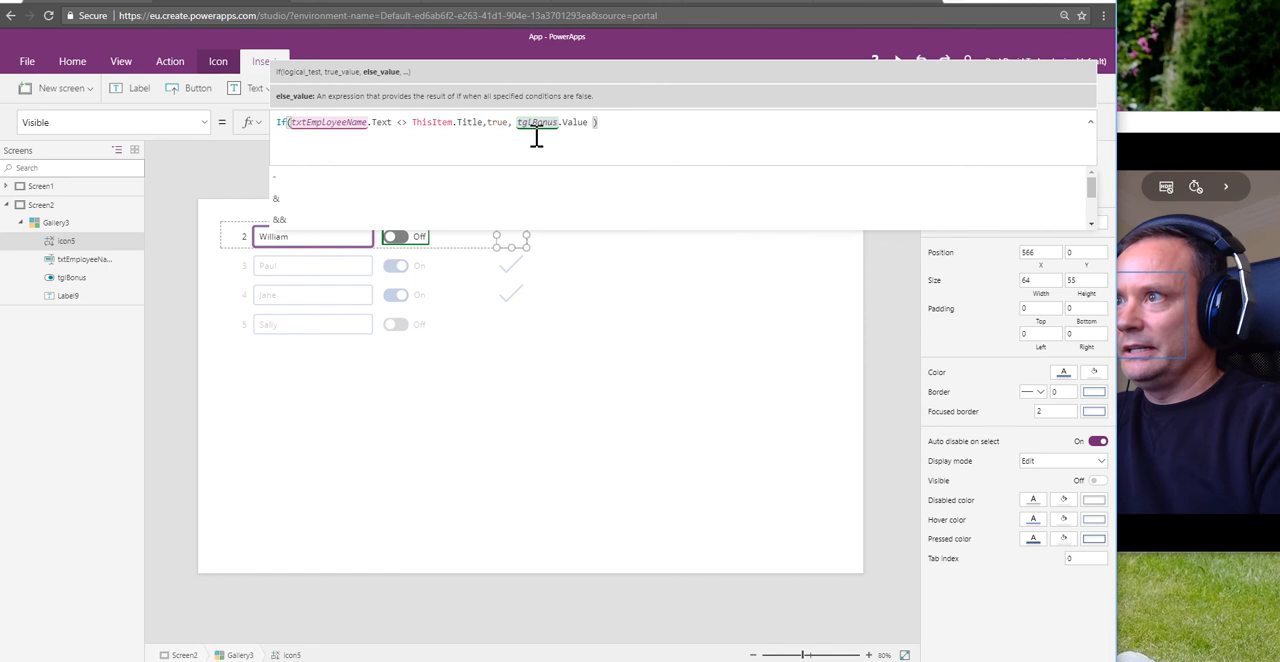
type("<> ")
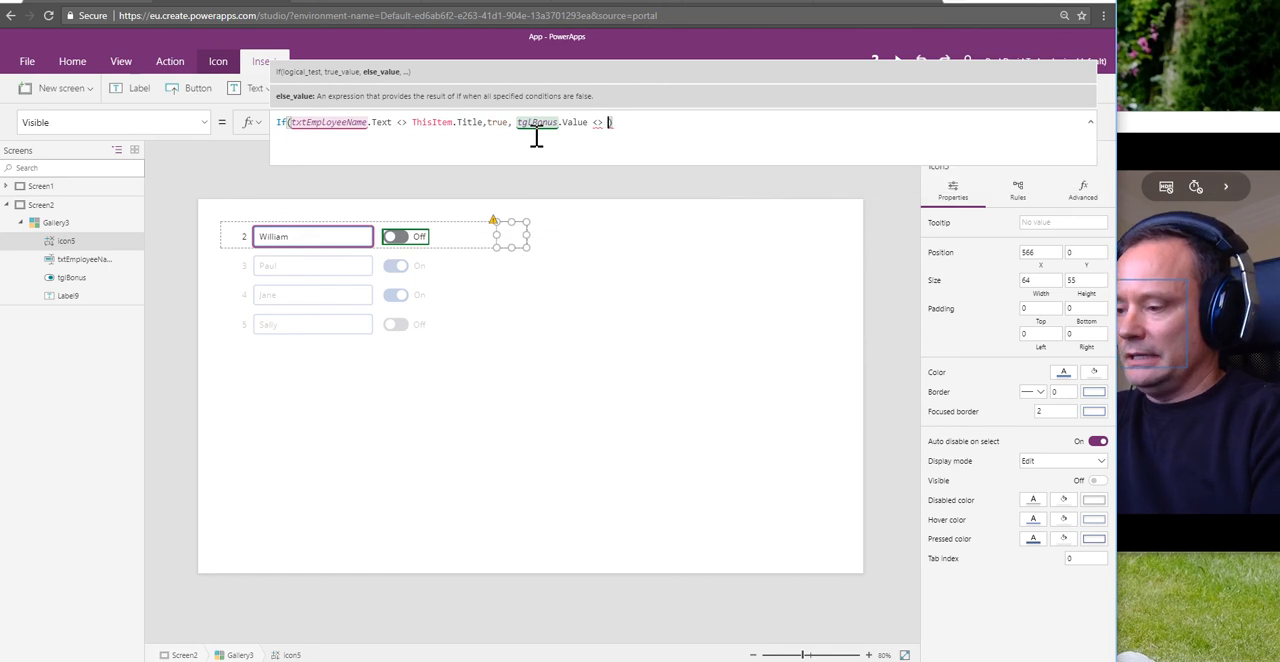
type("ThisItem.B")
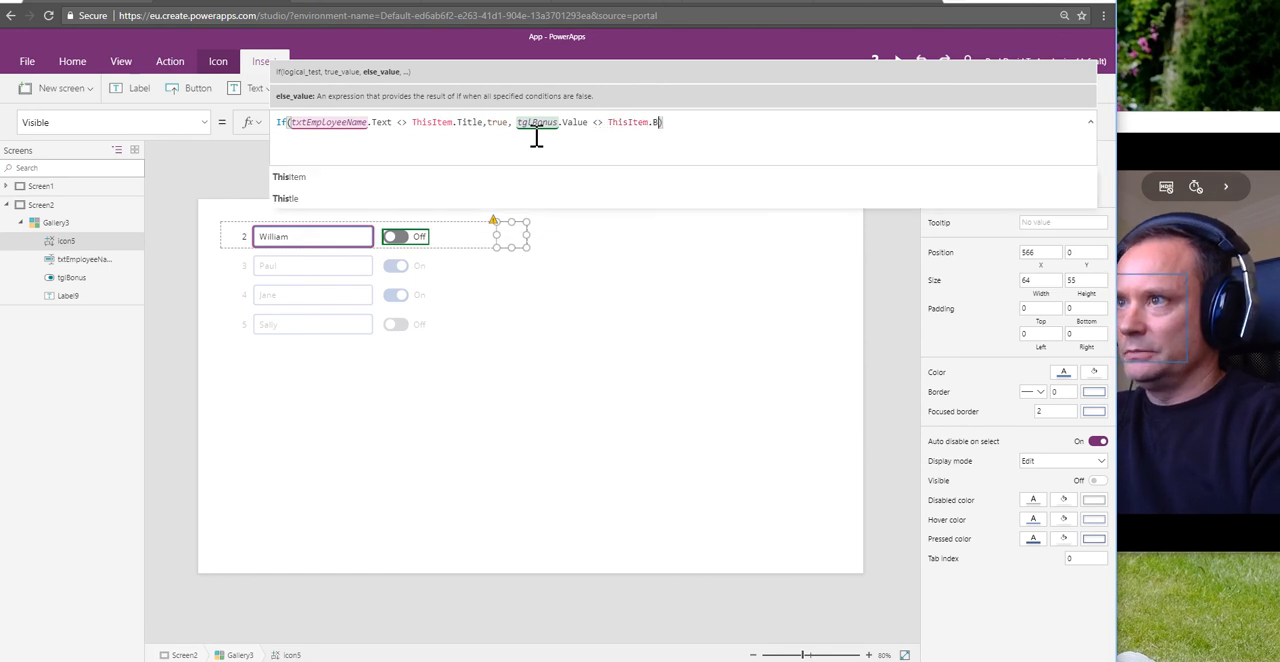
type("onus")
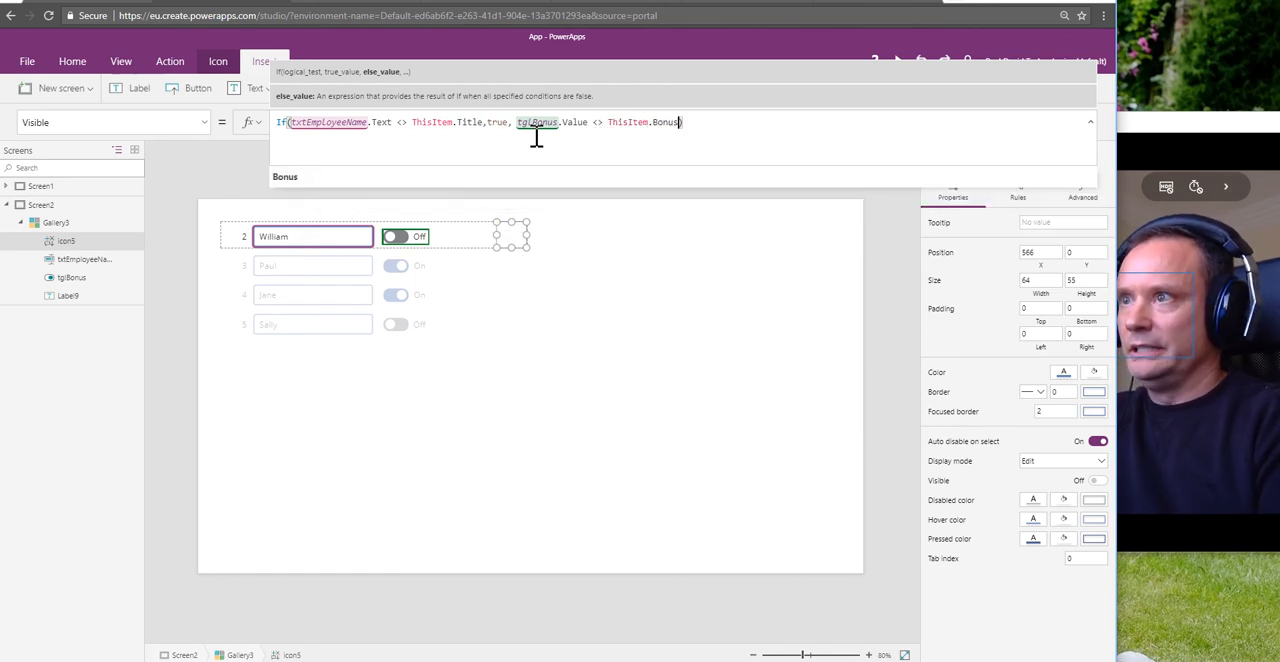
type(",true")
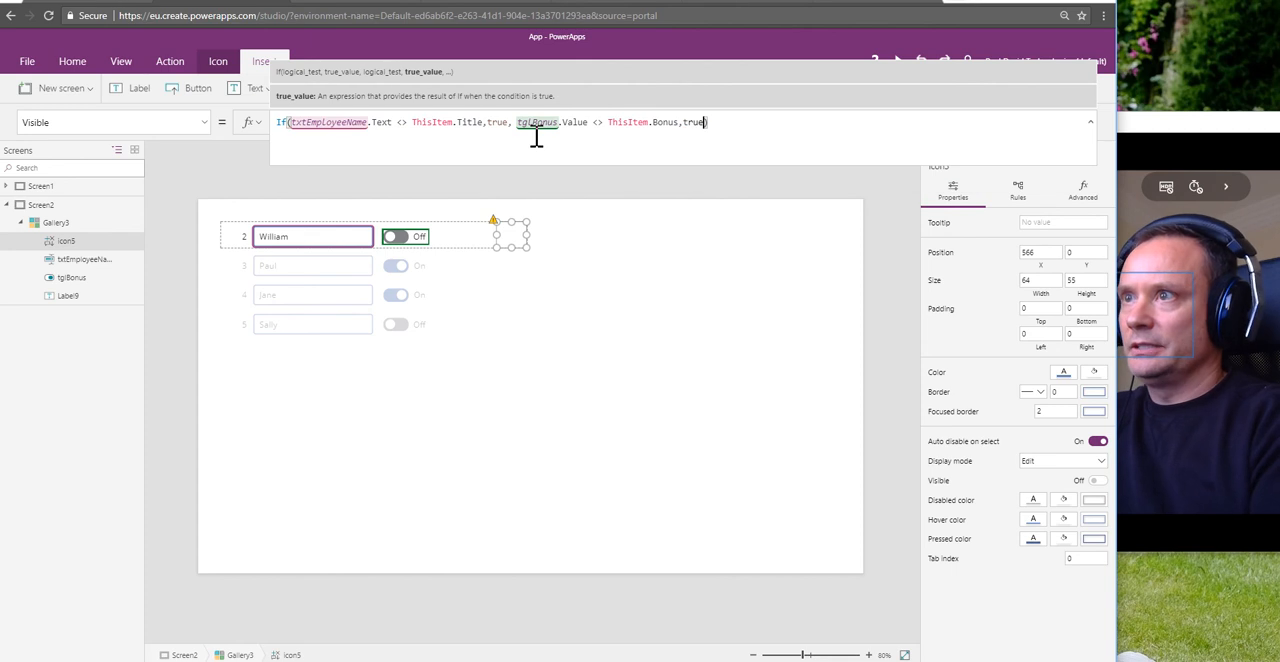
type(", false")
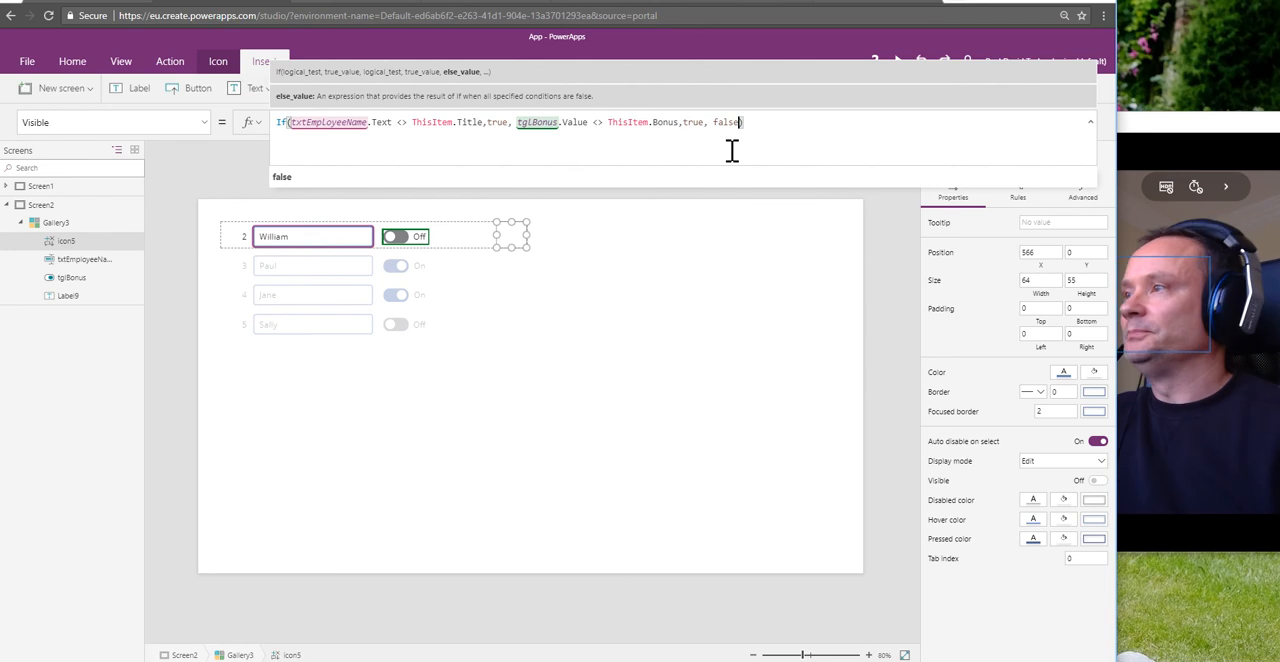
left_click(582, 267)
Step: Switch the Bonus toggle in the ID 2 row on and off twice to test the Check icon's visibility
left_click(405, 250)
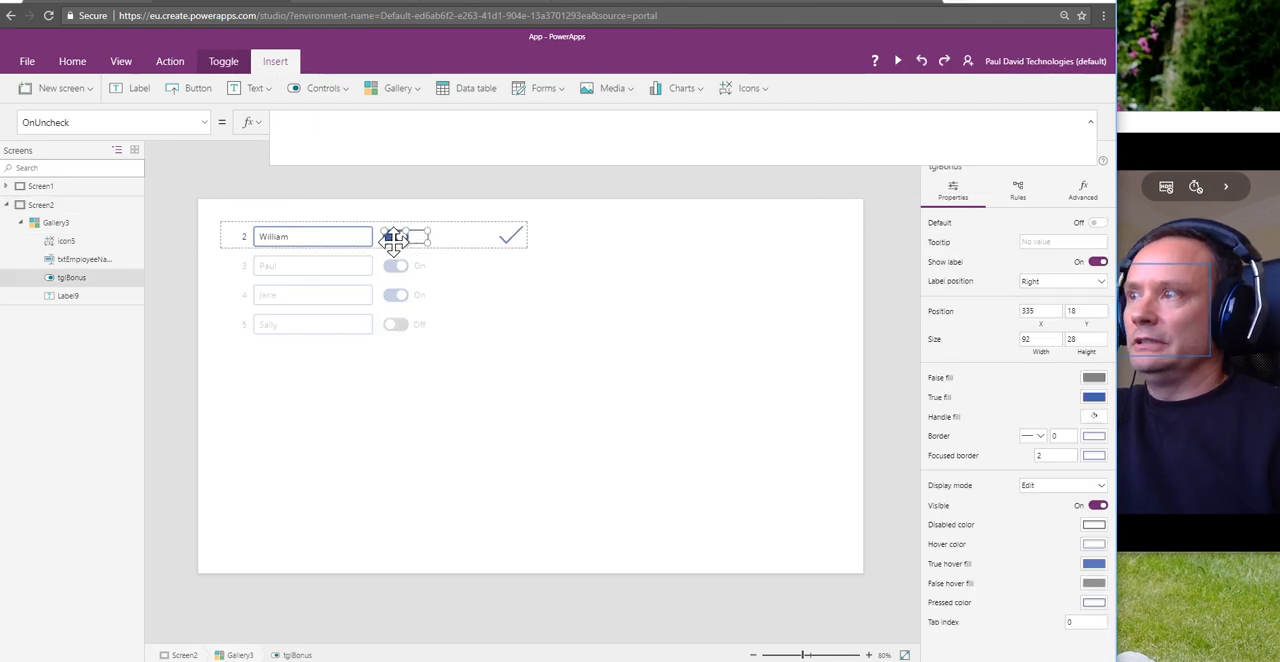
left_click(397, 242, "alt")
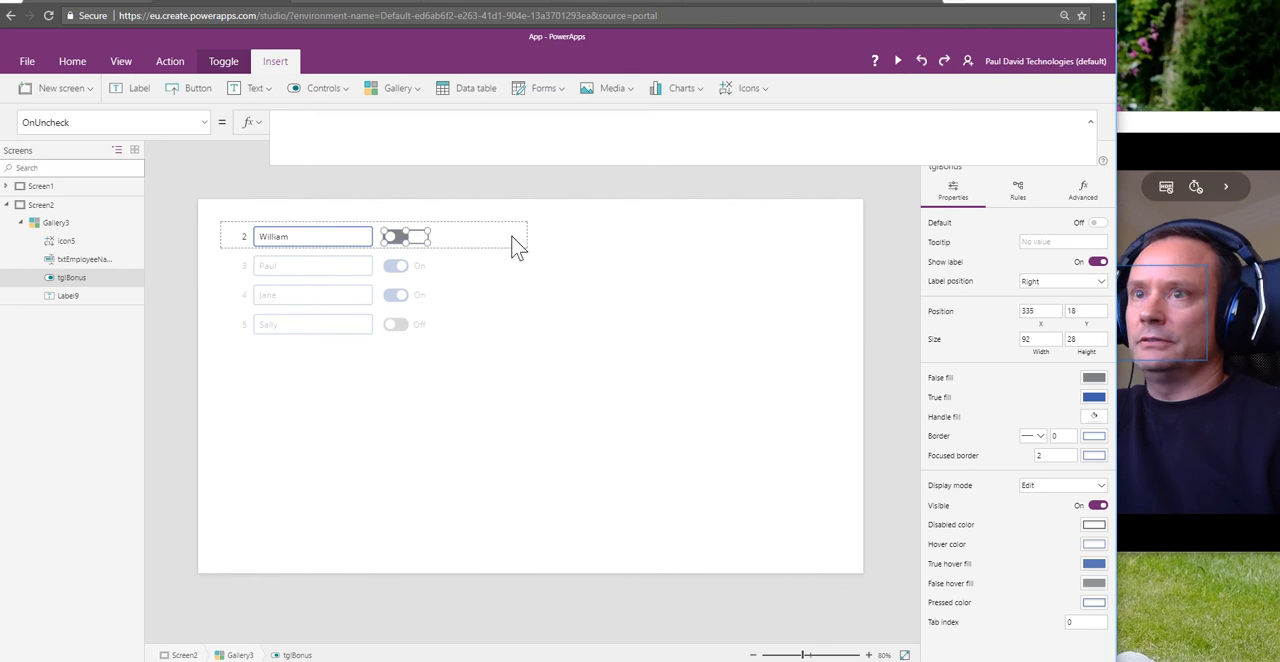
left_click(399, 243, "alt")
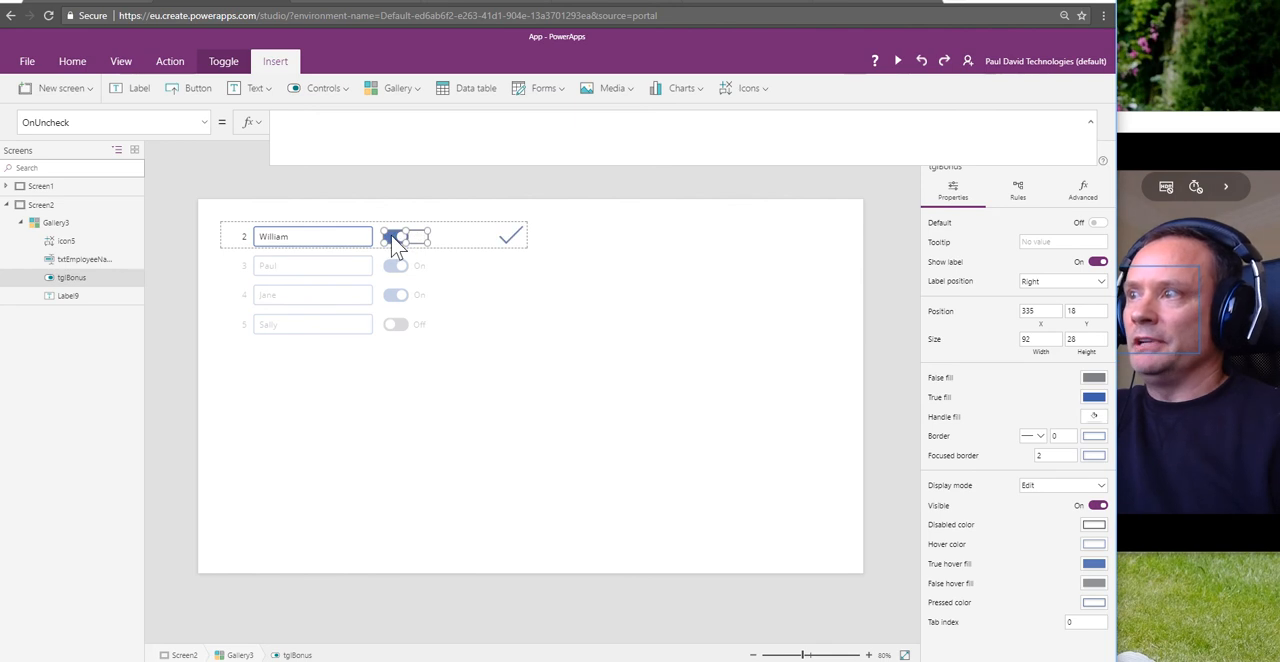
left_click(393, 240, "alt")
left_click(561, 449)
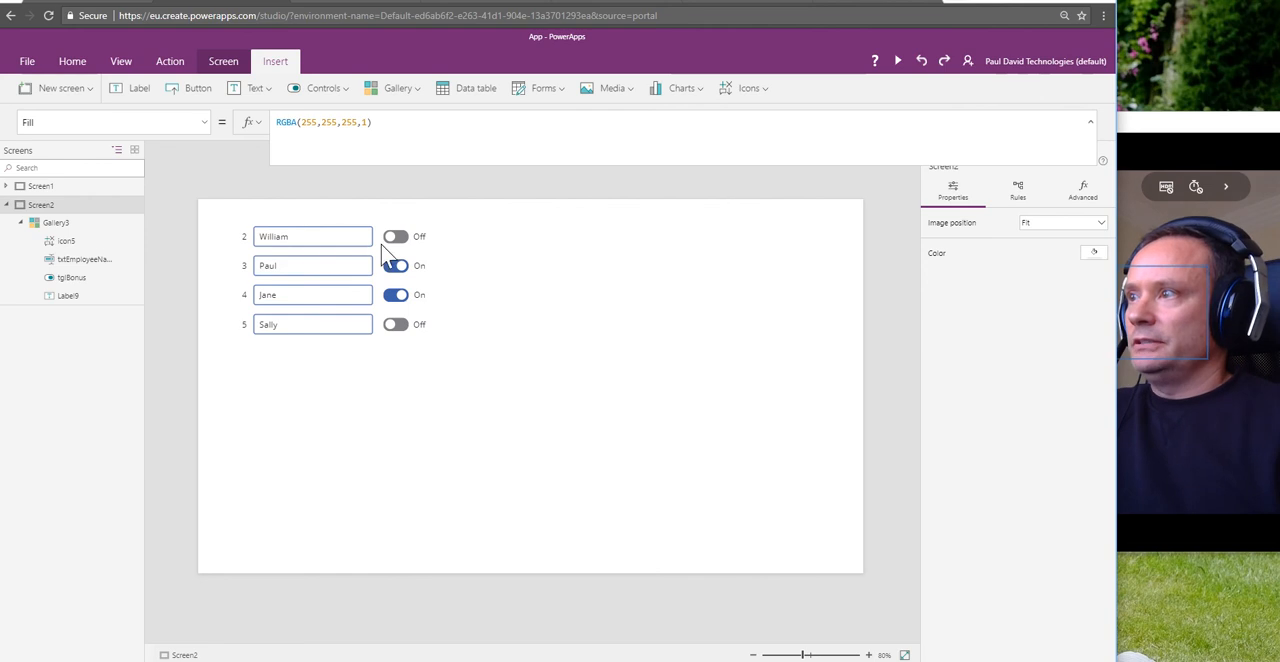
Step: Preview the app and replace the employee name in the ID 2 row with a different first name
left_click(316, 246)
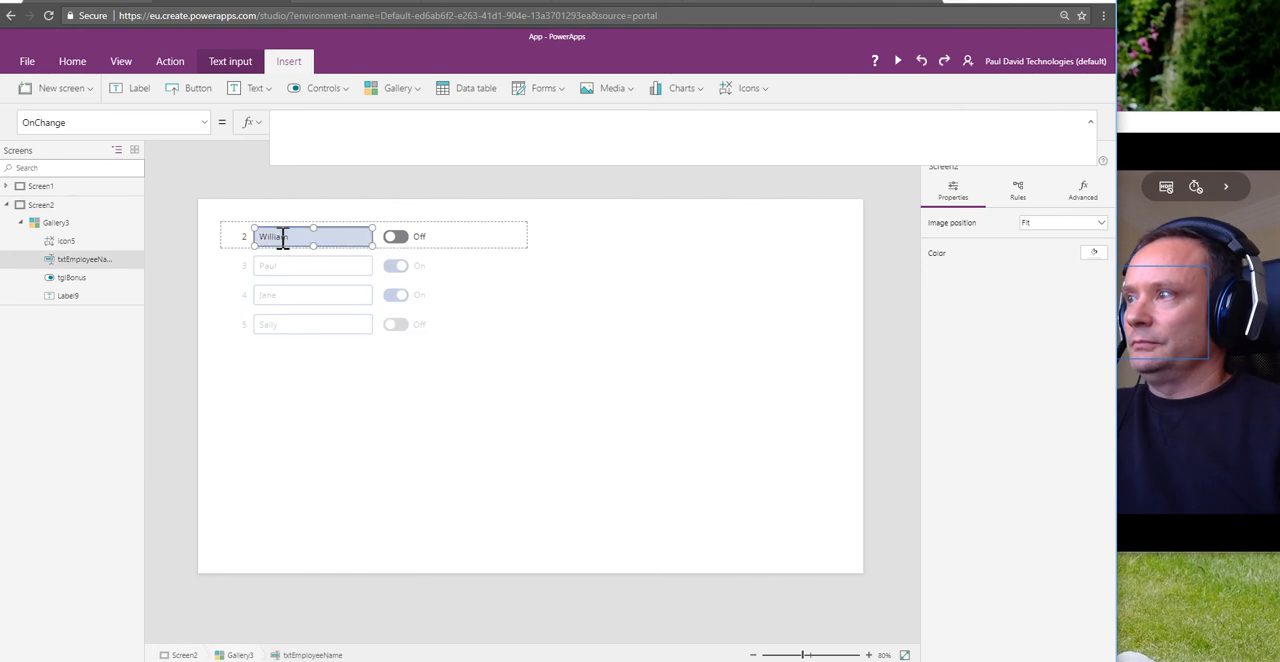
double_click(319, 244)
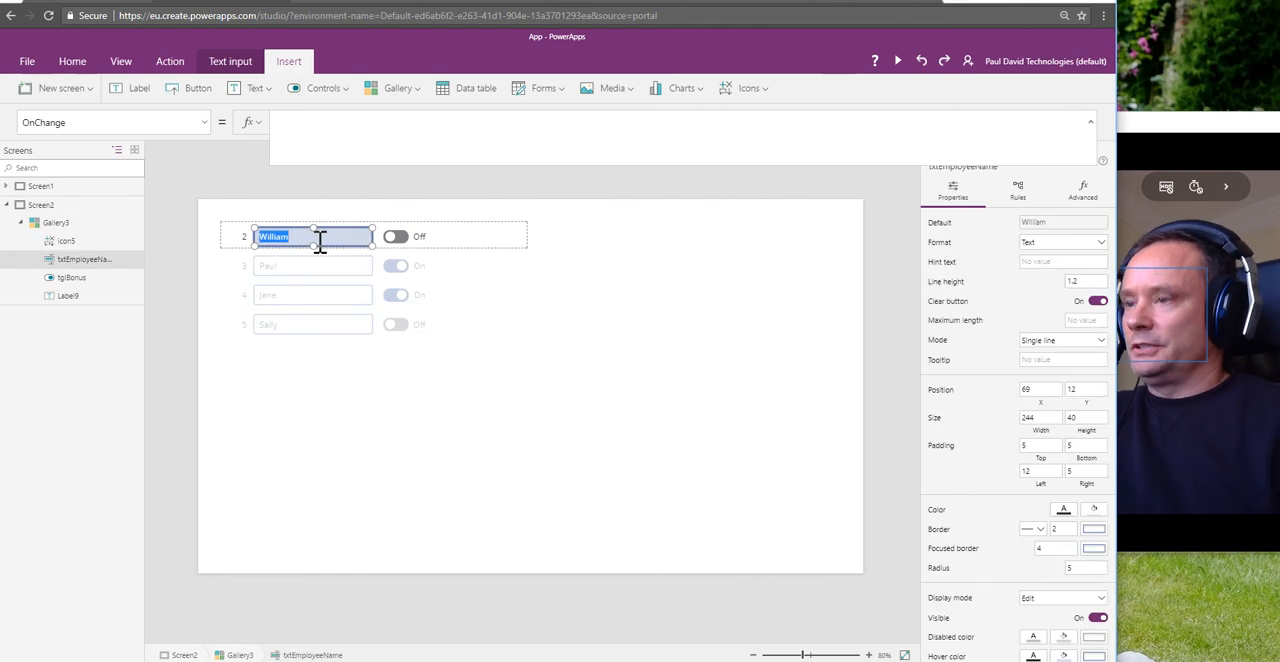
left_click(897, 61)
left_click(124, 99)
double_click(124, 99)
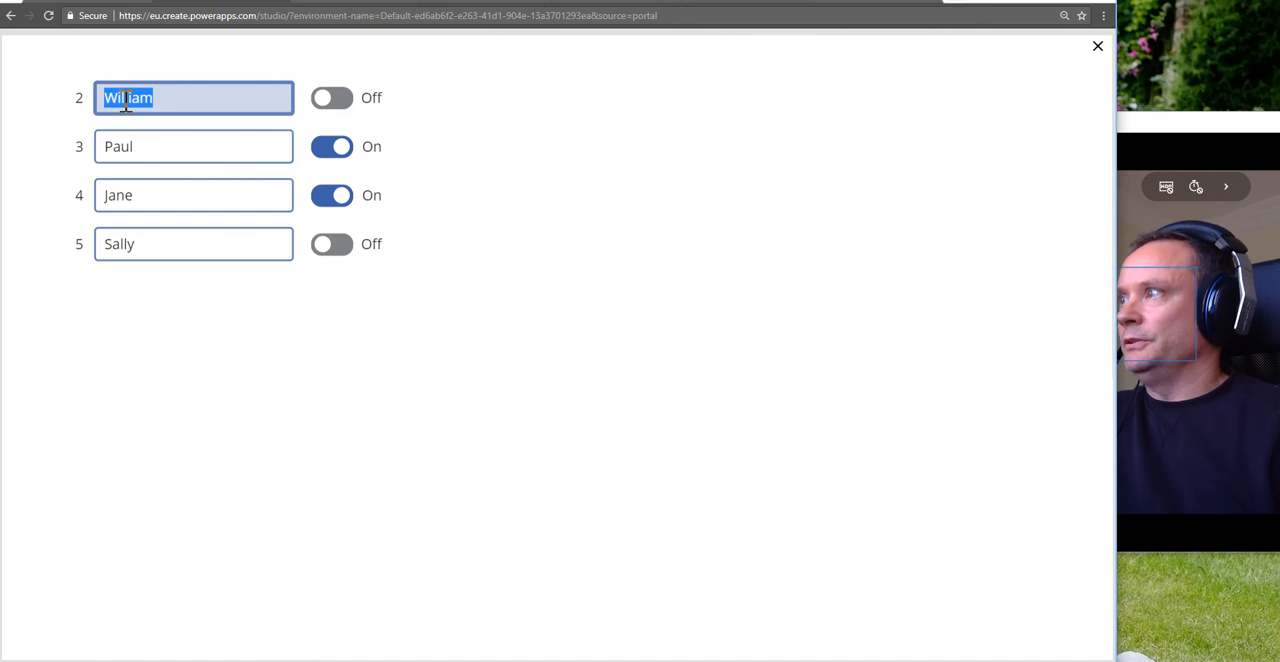
type("Bill")
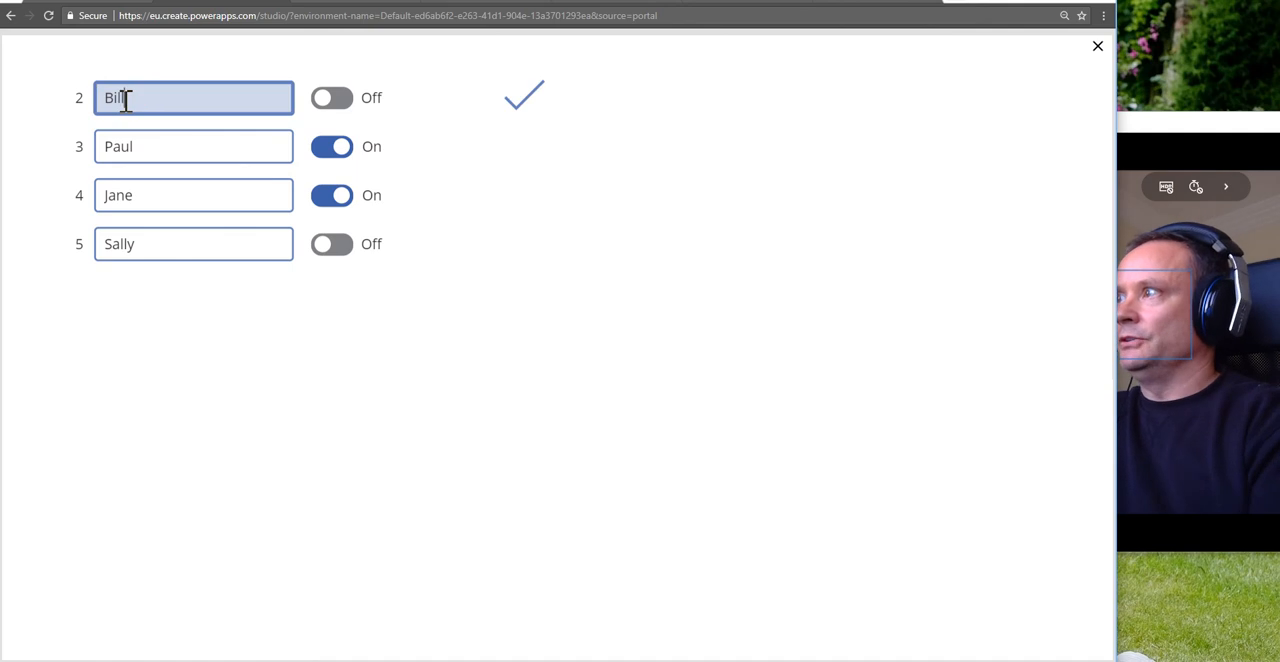
Step: Switch off Bonus in the ID 3 row, and in the ID 4 row append "a" to the name and switch off Bonus
left_click(140, 149)
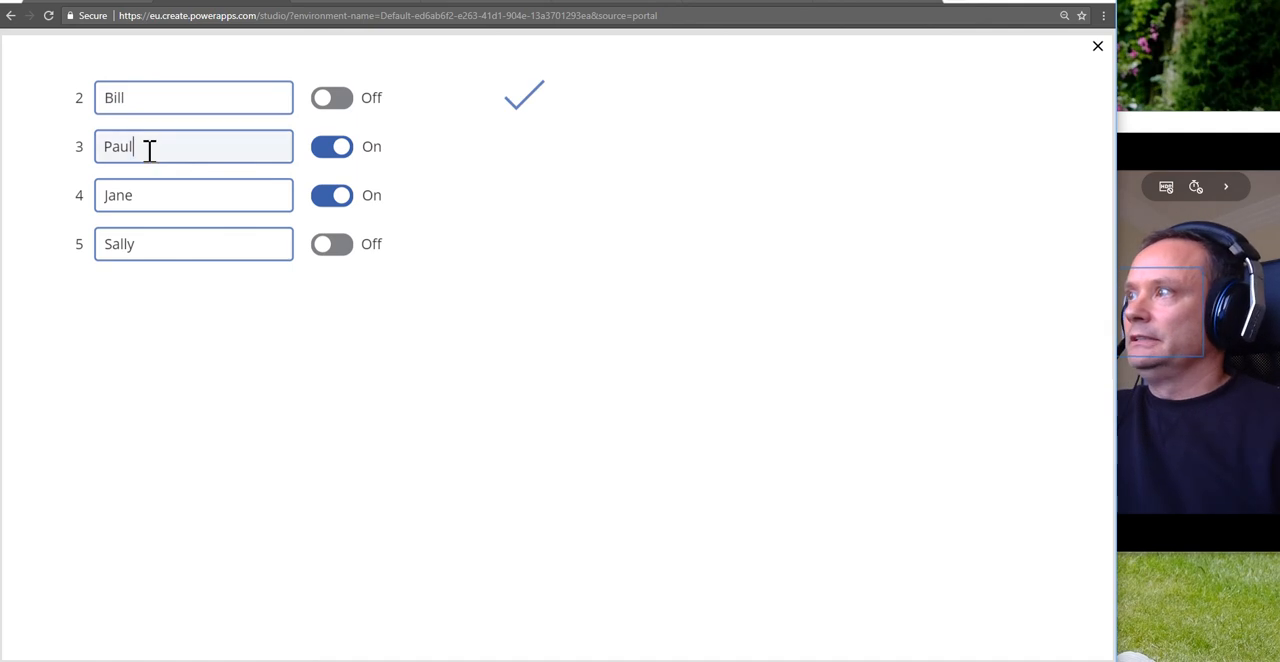
left_click(325, 148)
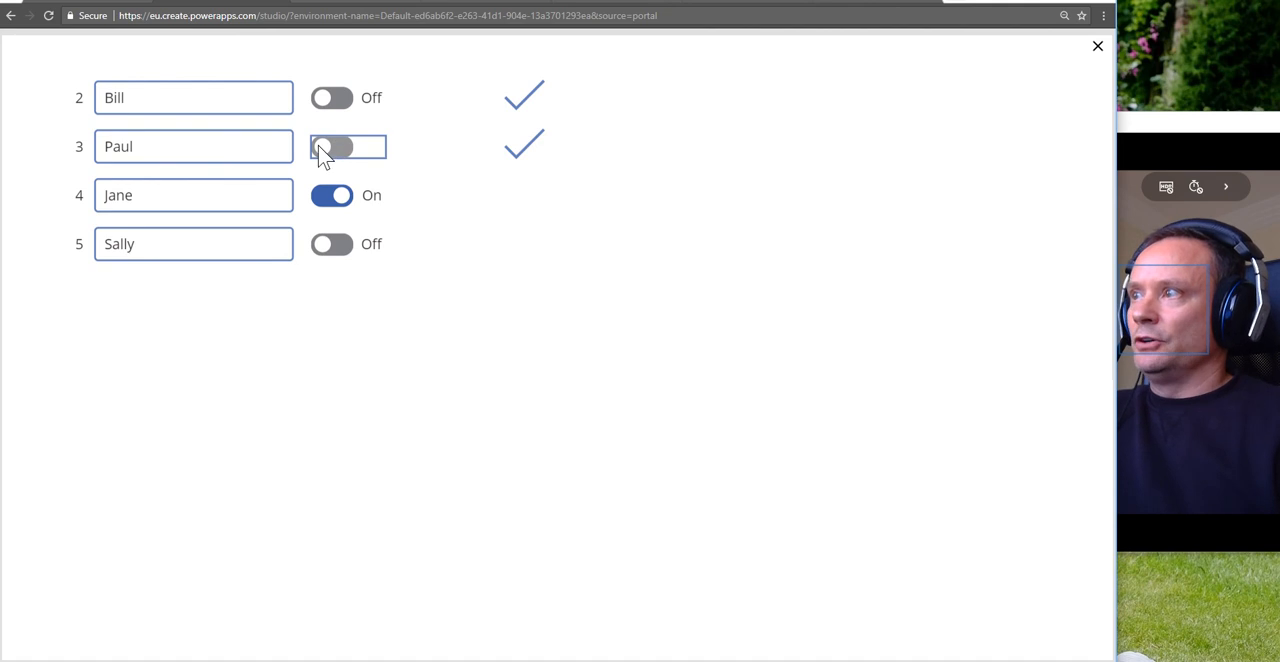
left_click(157, 197)
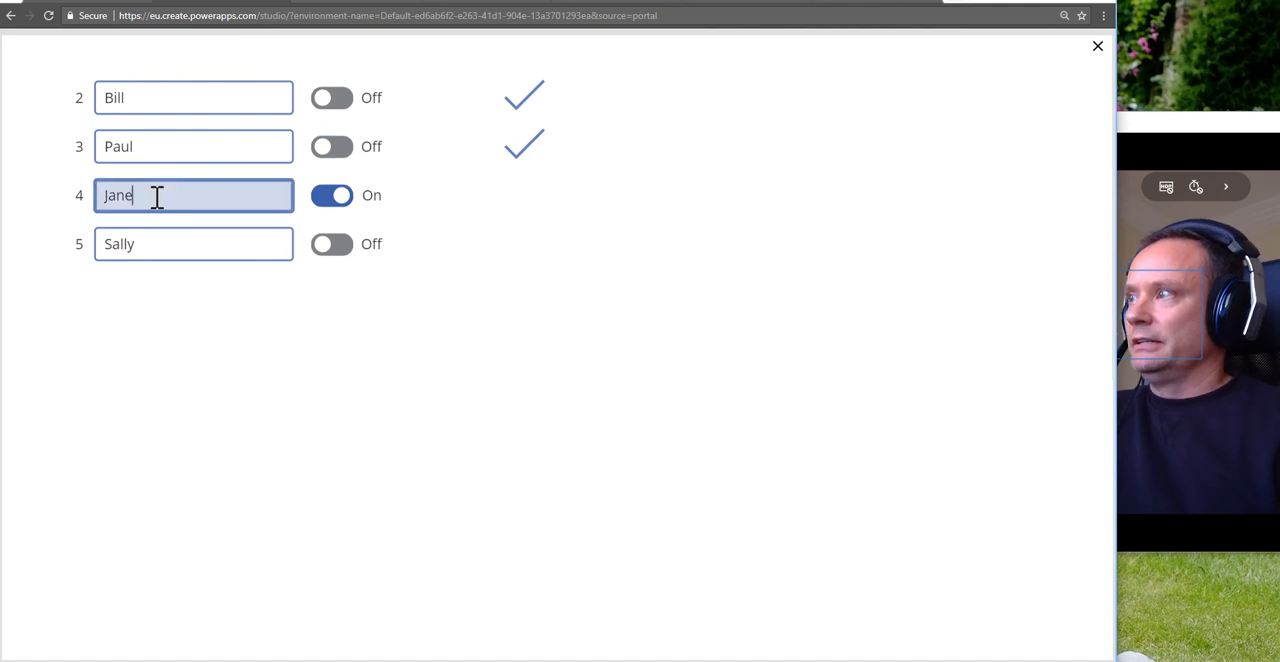
type("a")
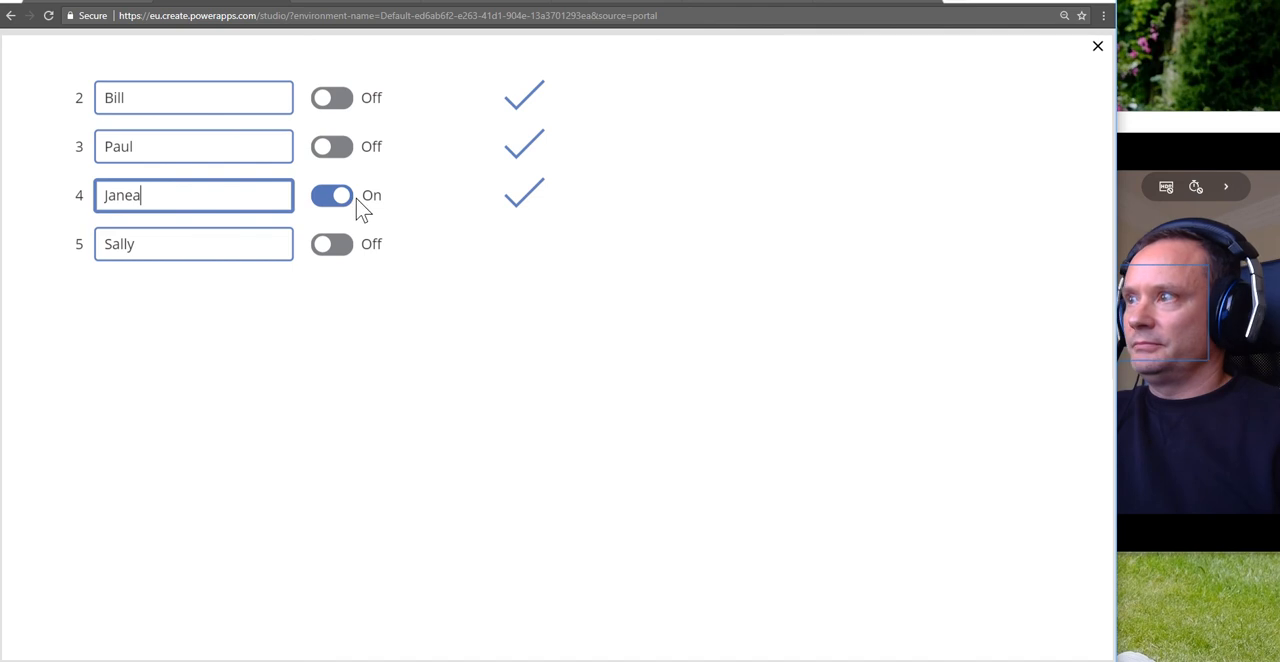
left_click(326, 194)
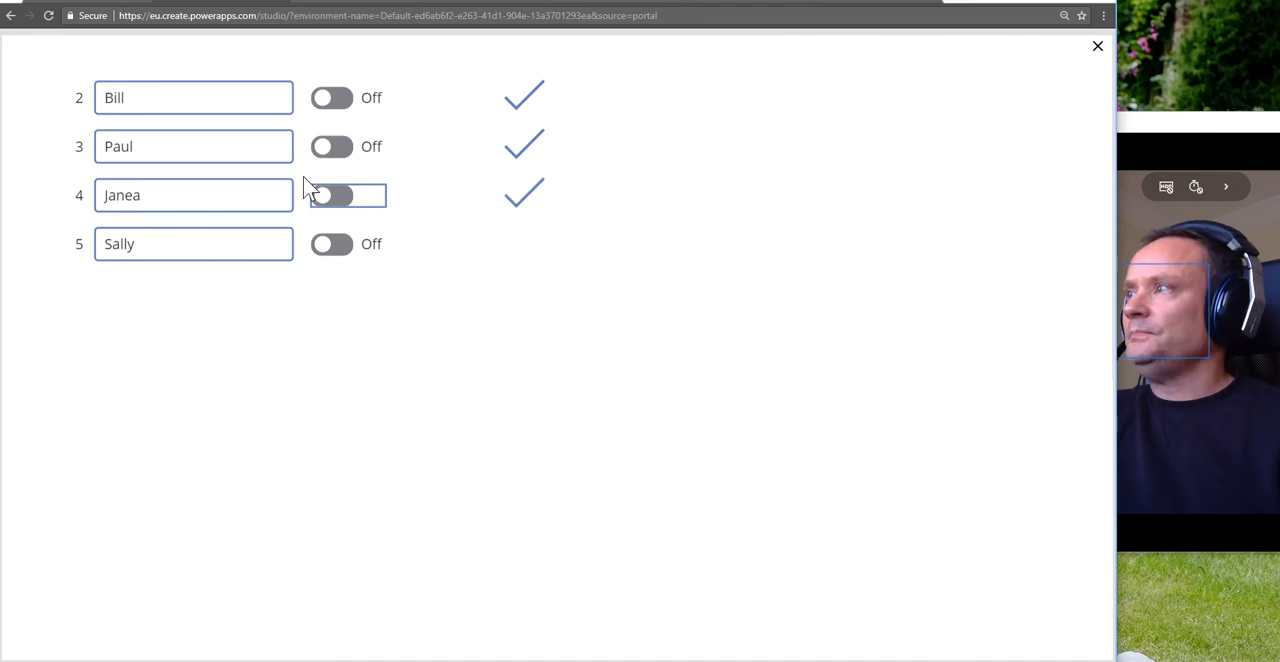
Step: Submit the ID 2 row with its check icon and close the preview
left_click(519, 110)
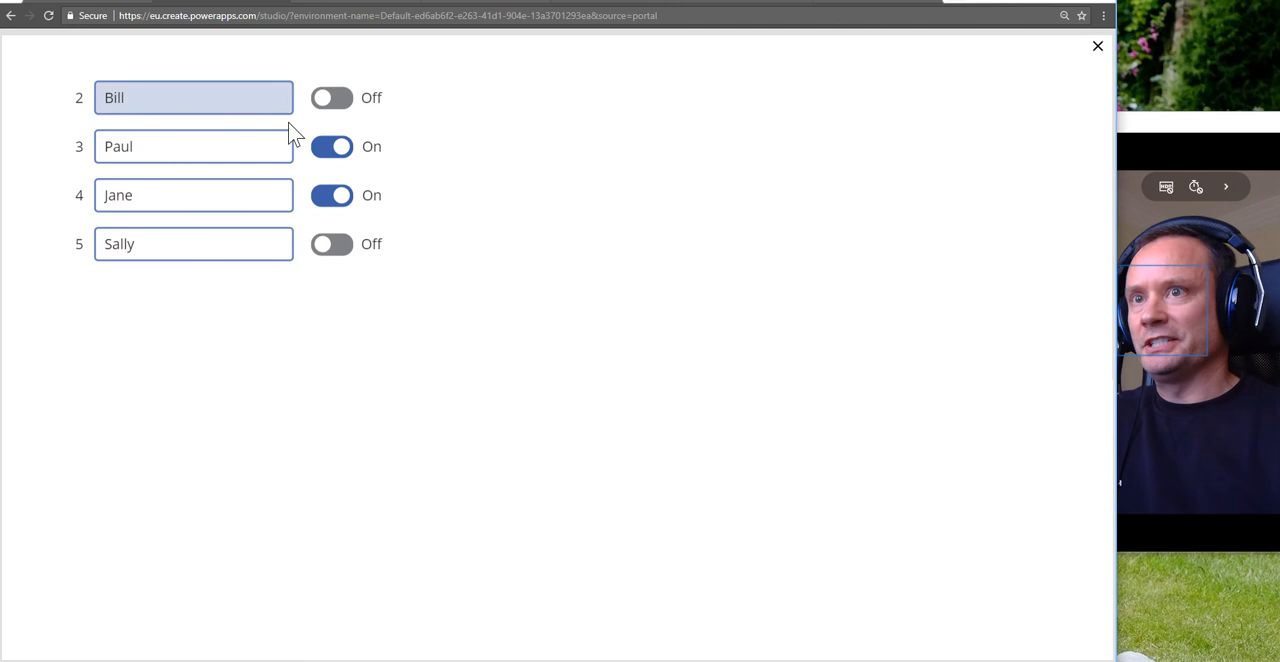
left_click(1098, 48)
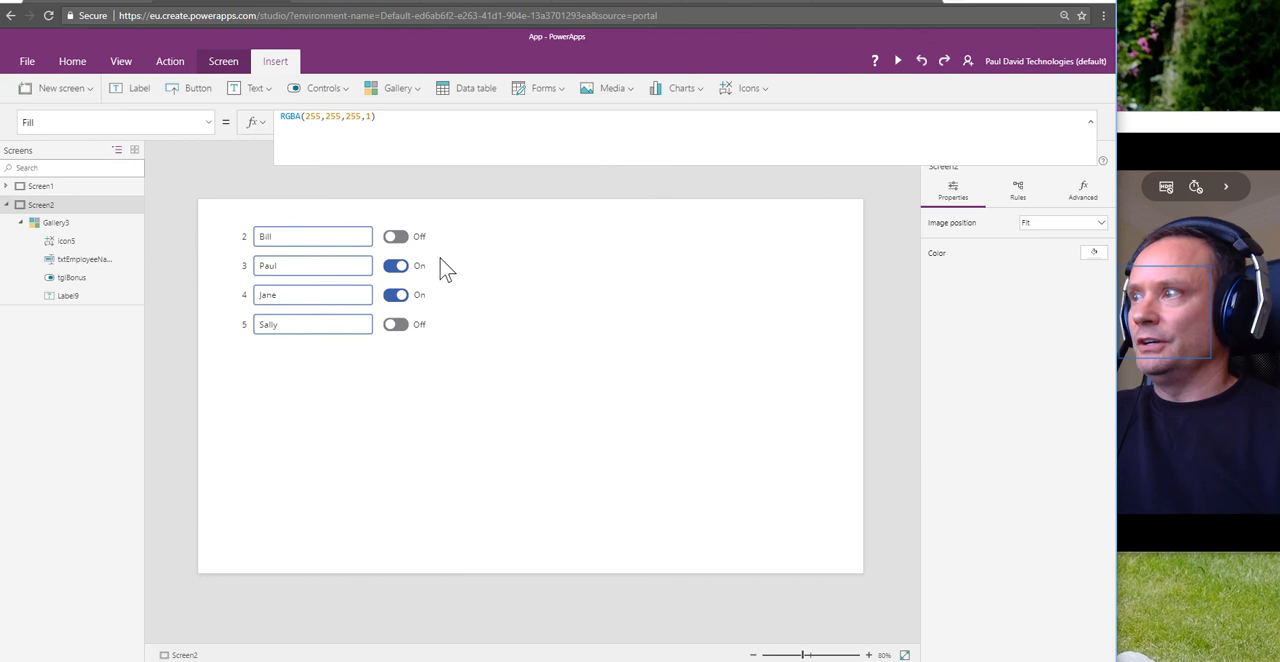
Step: Wrap the Check icon's Visible formula in an outer If(ThisItem.IsSelected, ..., false) so it applies only to the selected row
left_click(323, 237)
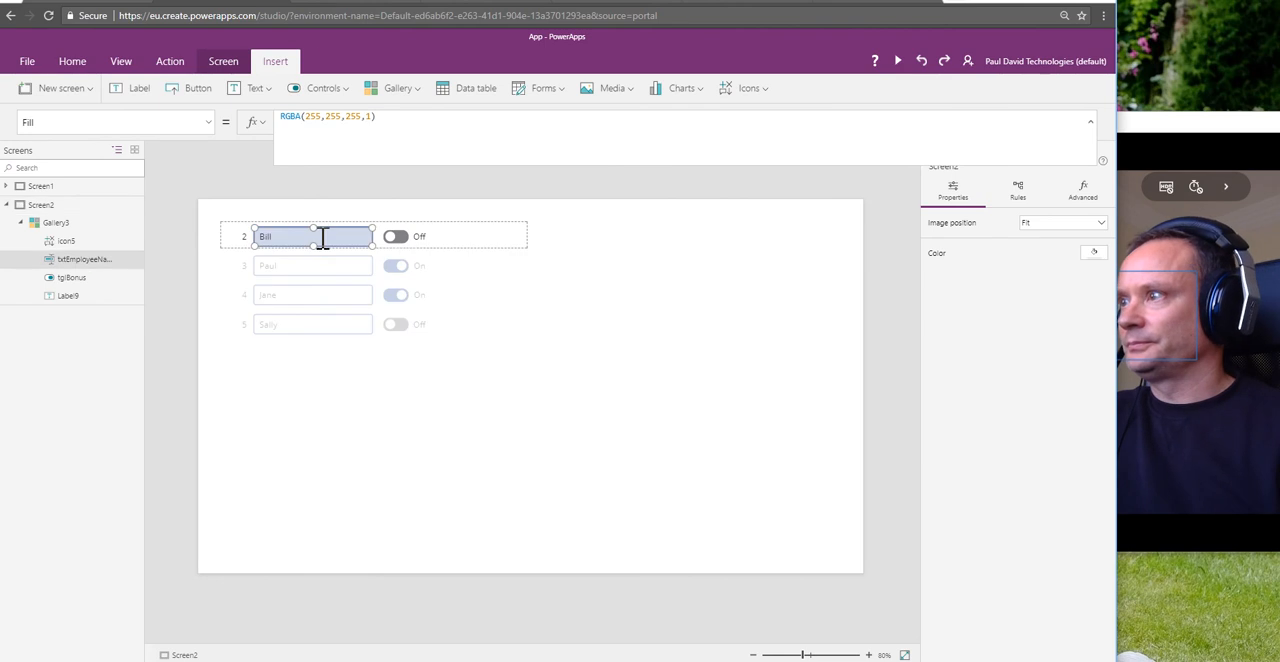
left_click(323, 240)
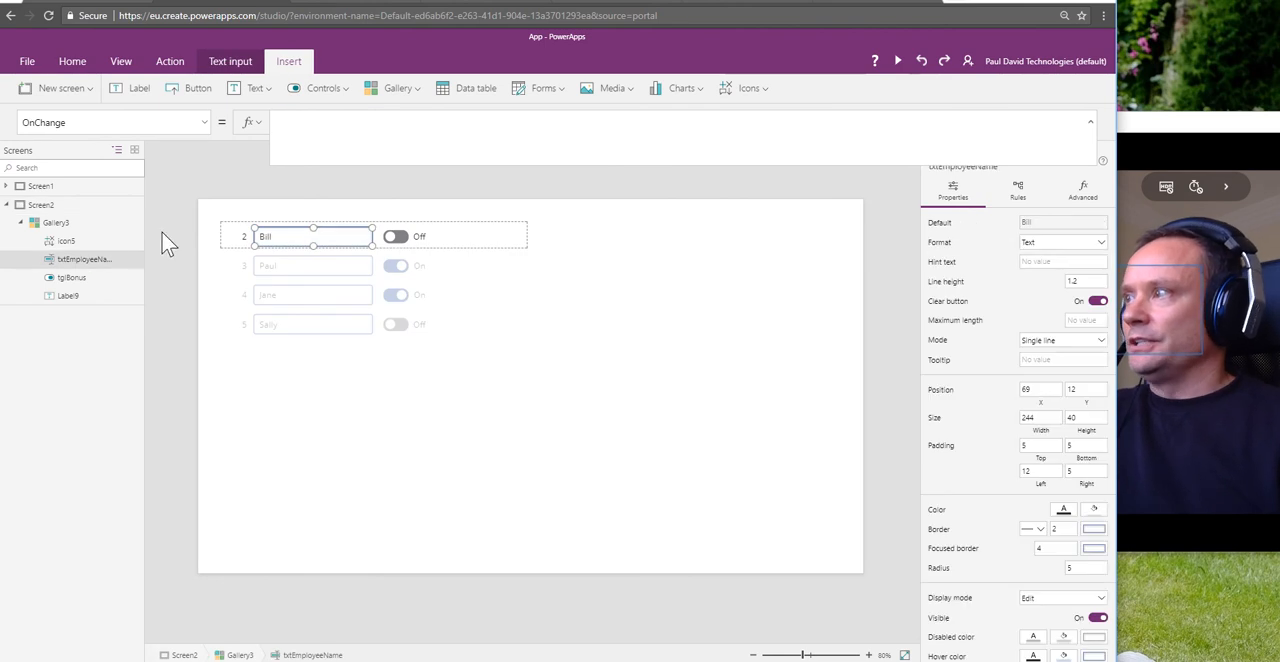
left_click(69, 241)
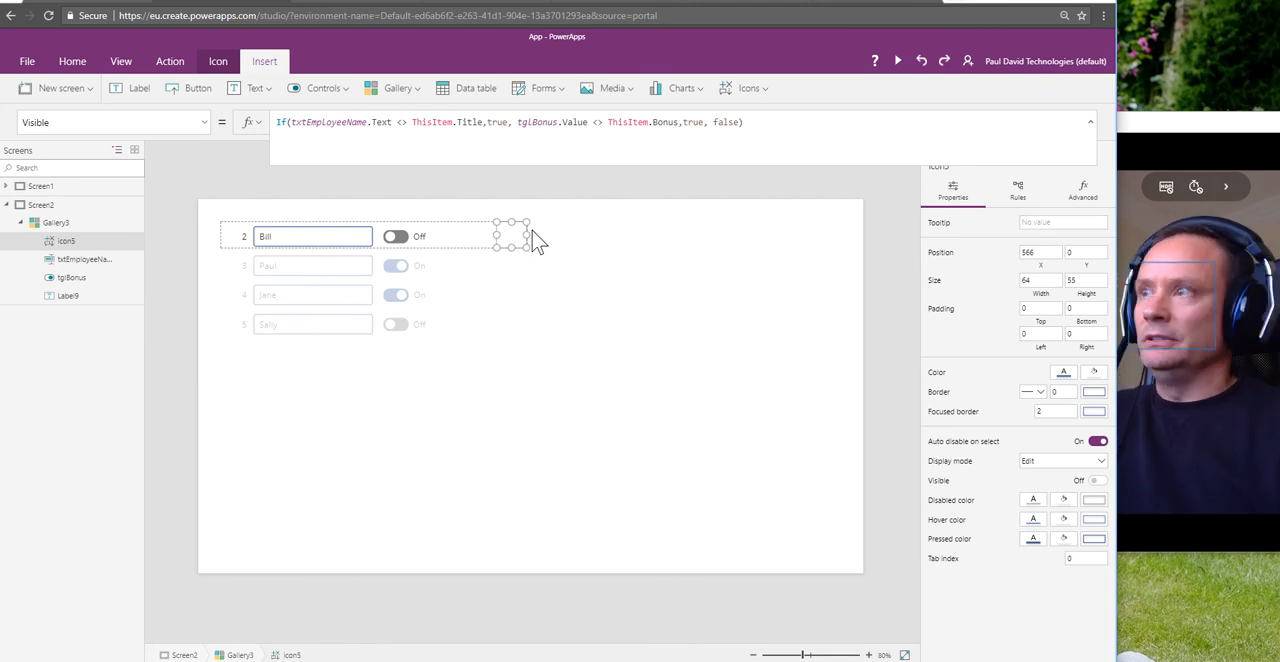
left_click(282, 123)
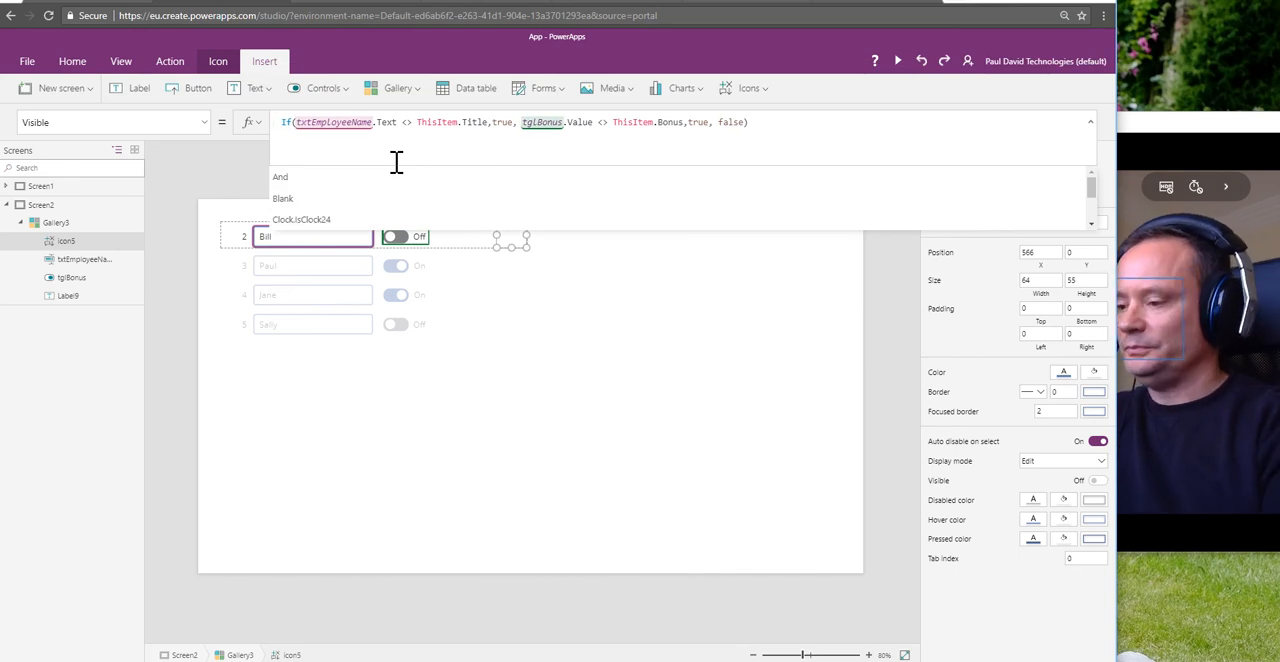
type("If ")
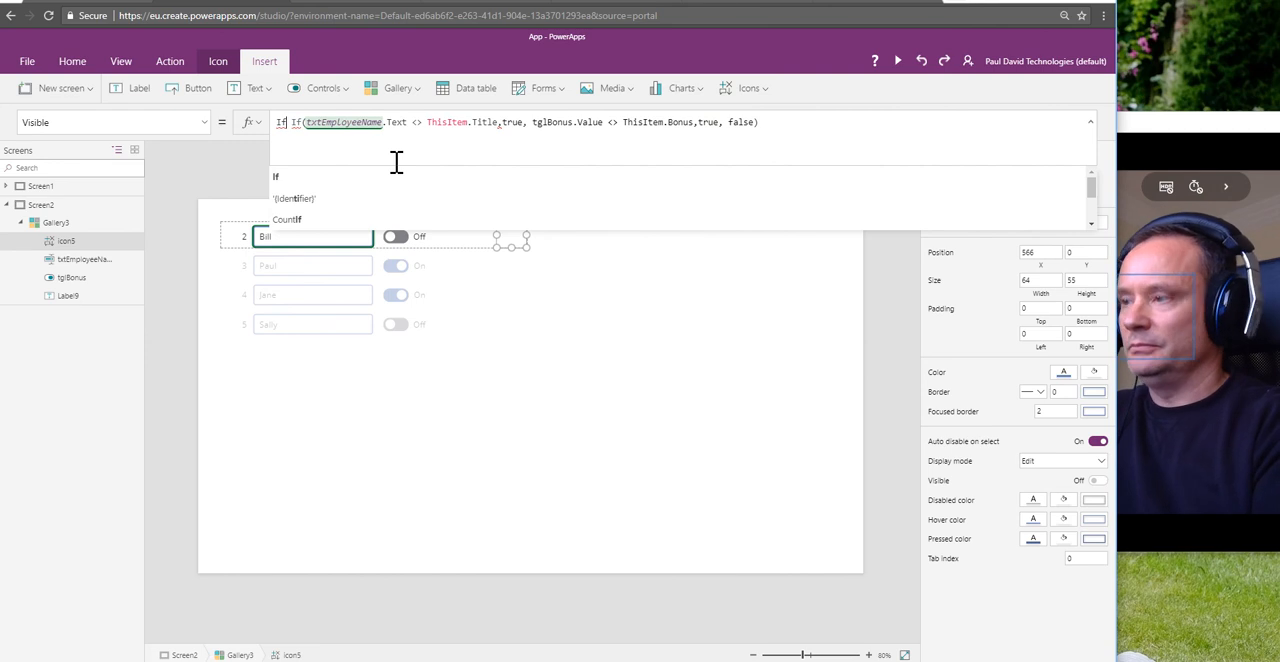
type("(")
type("ThisIt")
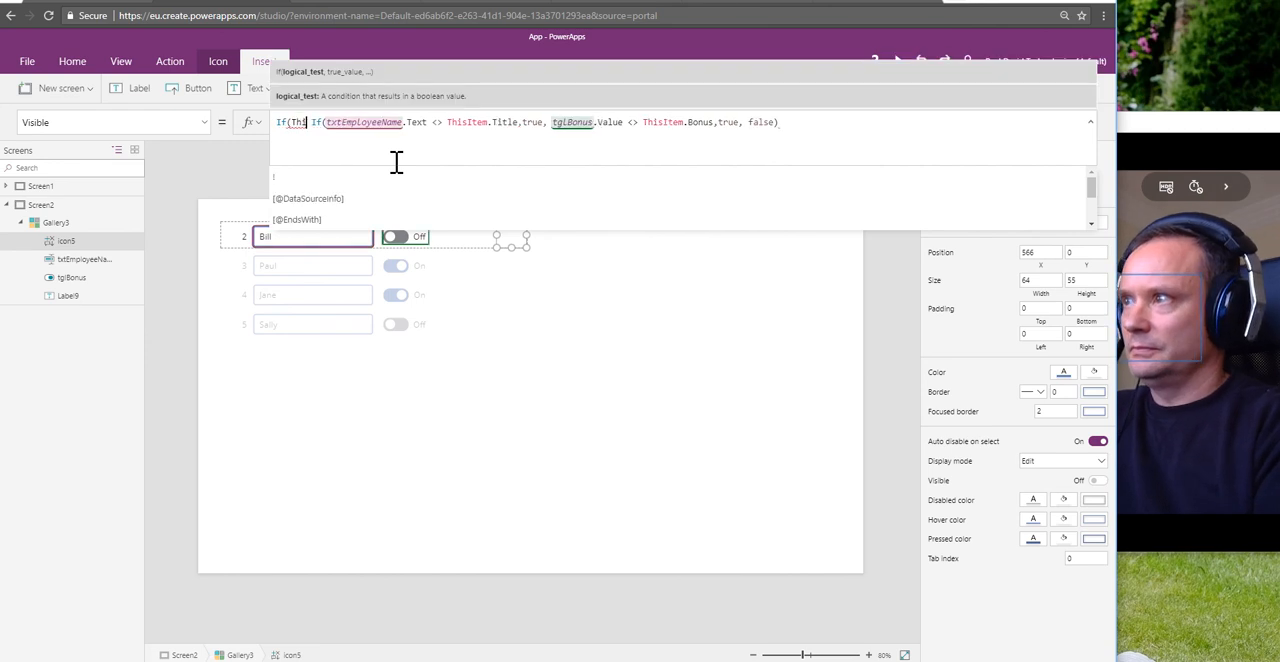
type("em.Iss")
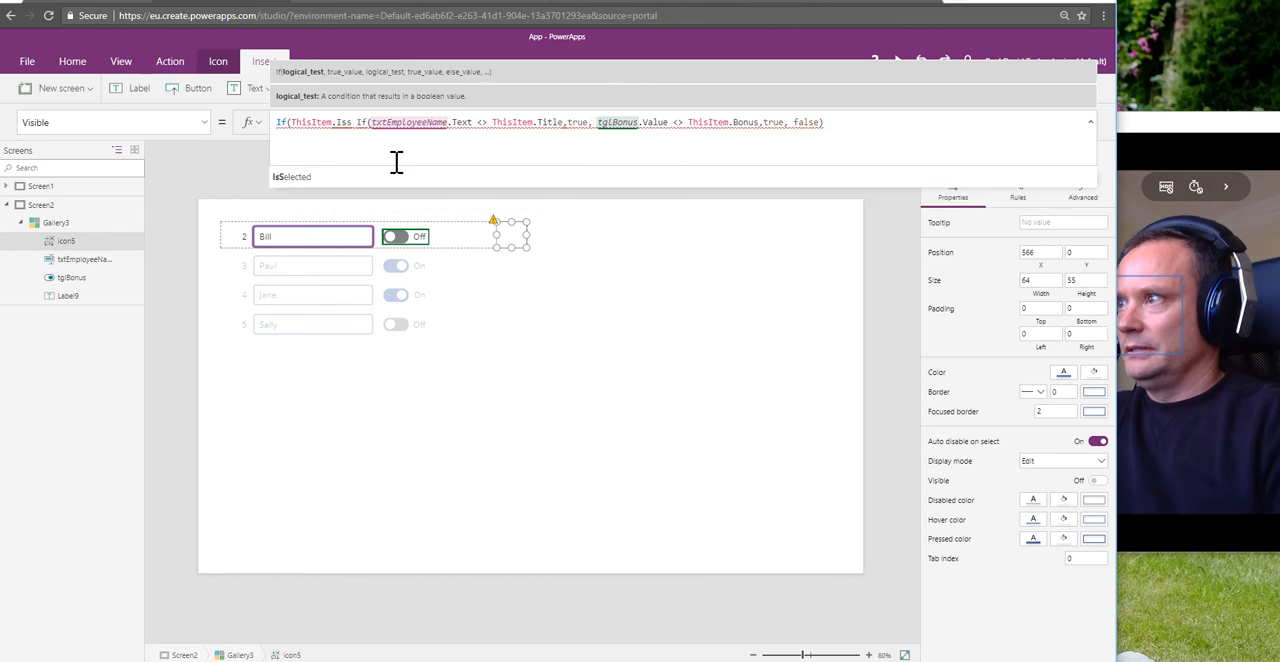
key("Tab")
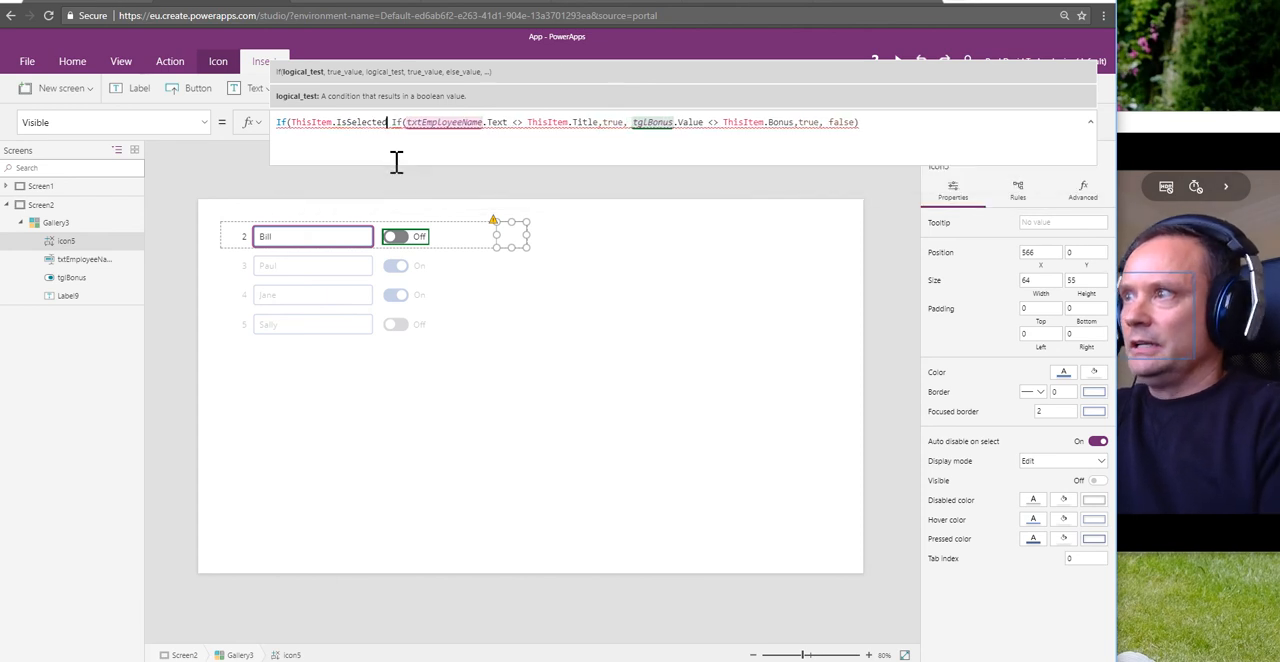
type(",")
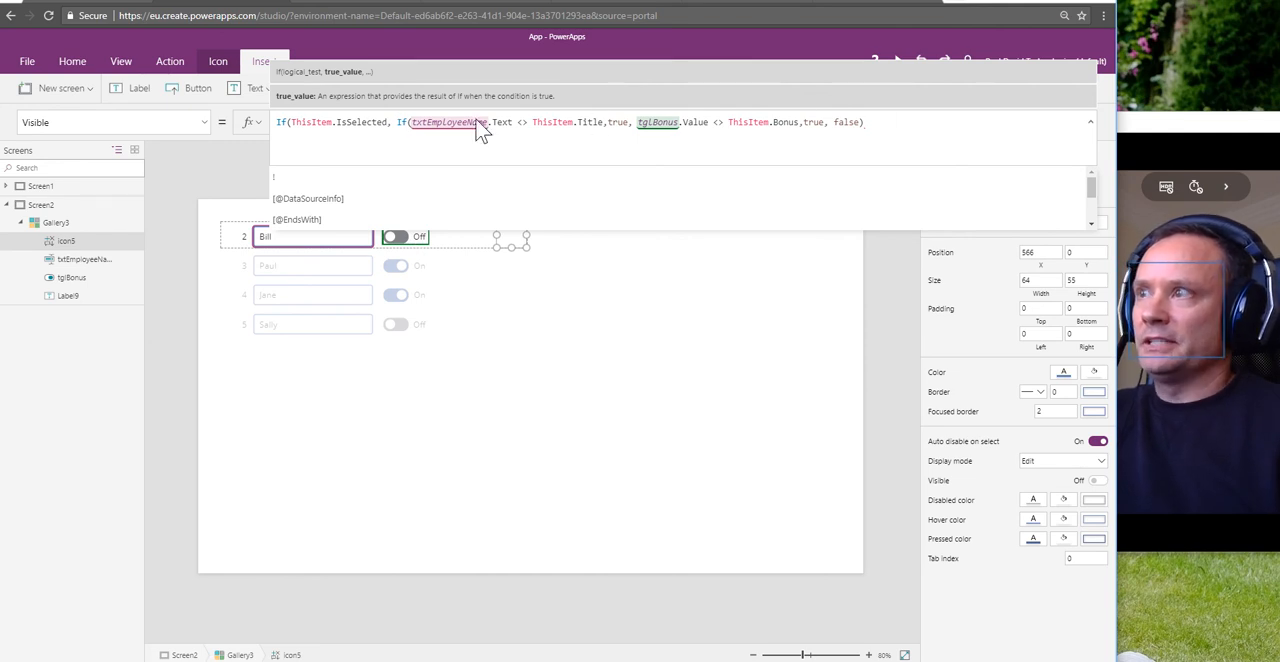
left_click(999, 127)
type(", false")
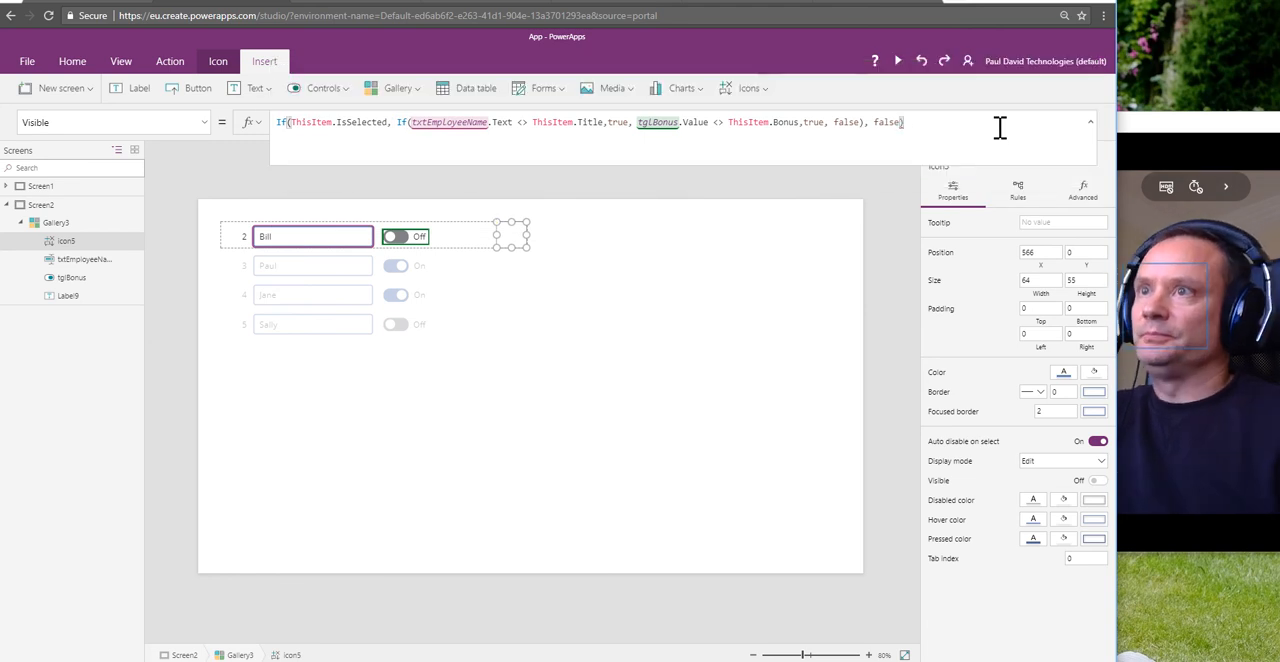
left_click(783, 296)
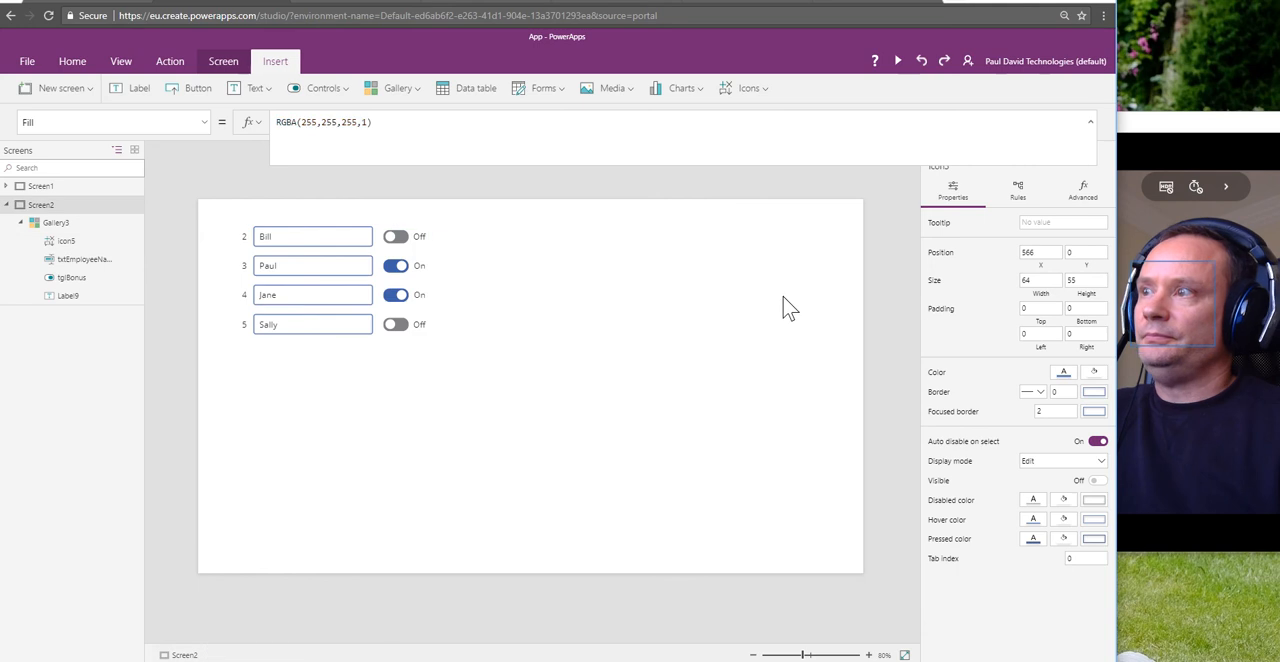
Step: Preview the app, replace the ID 2 employee name, append " 1" to the ID 3 name, return to the ID 2 name and close the preview
left_click(897, 62)
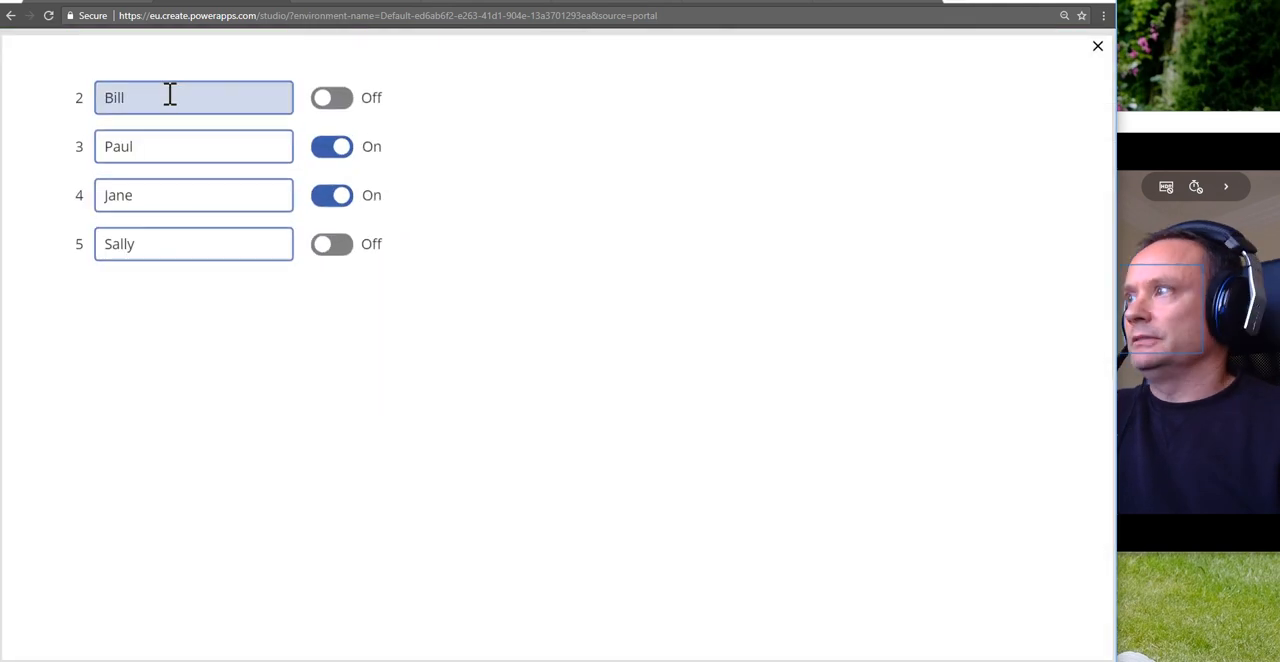
left_click_drag(169, 94, 95, 90)
type("William")
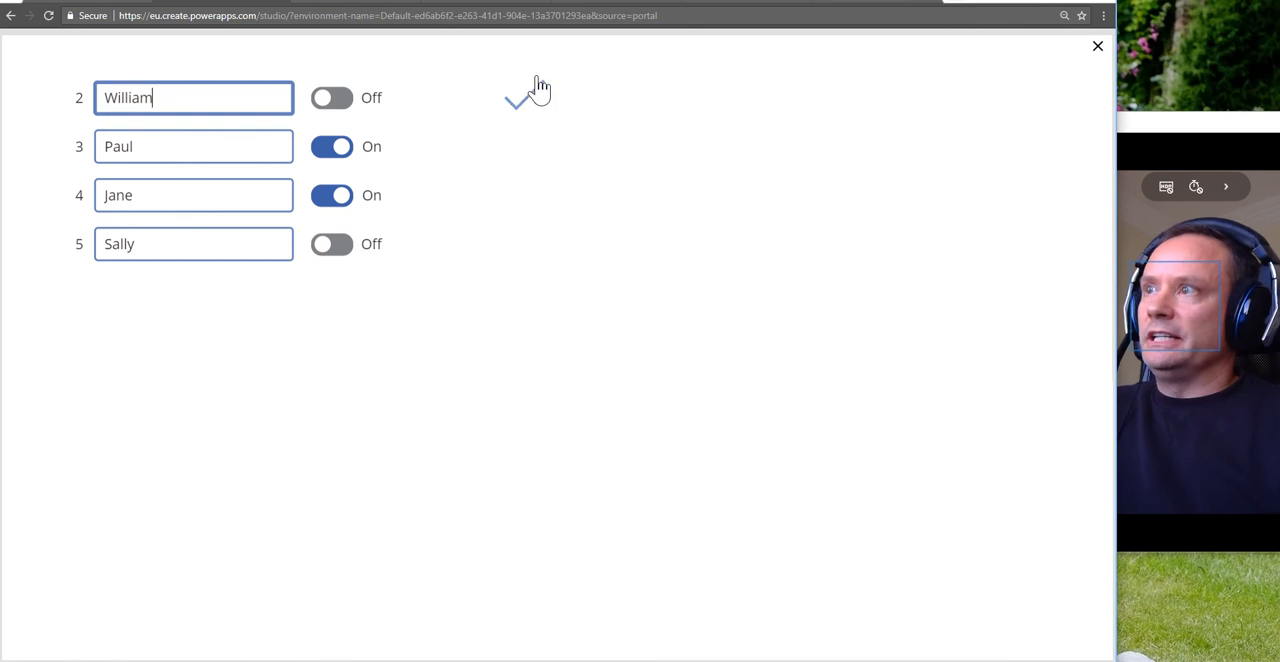
left_click(181, 150)
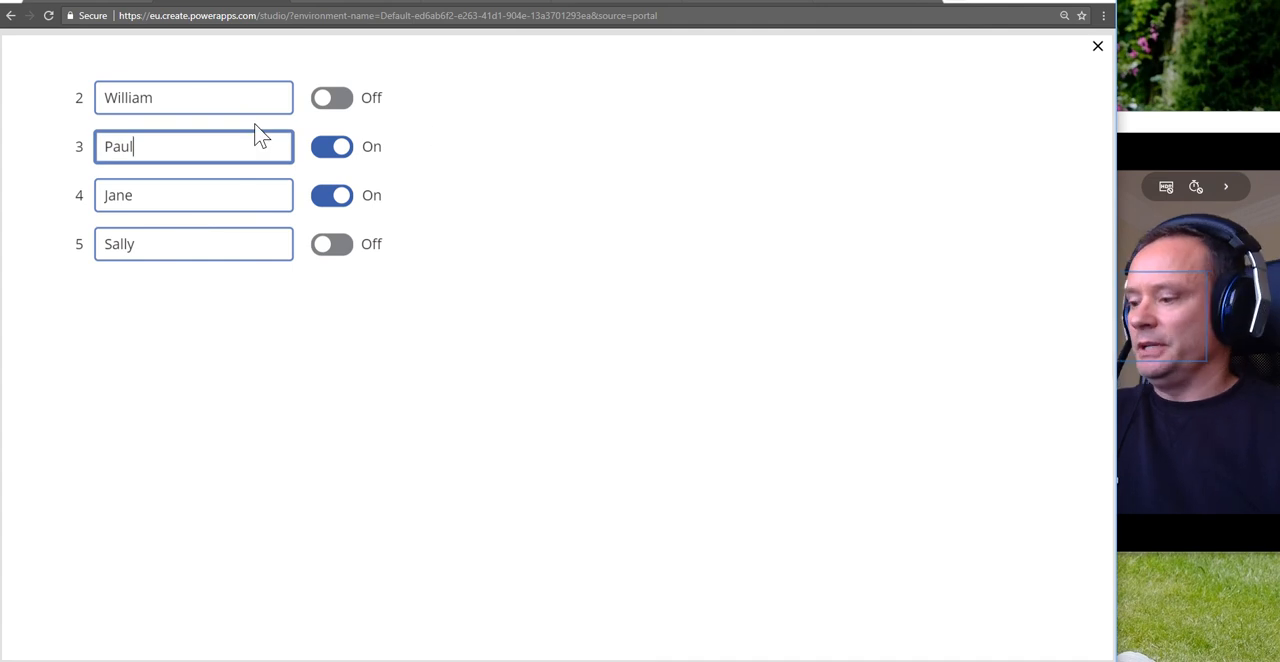
type("1")
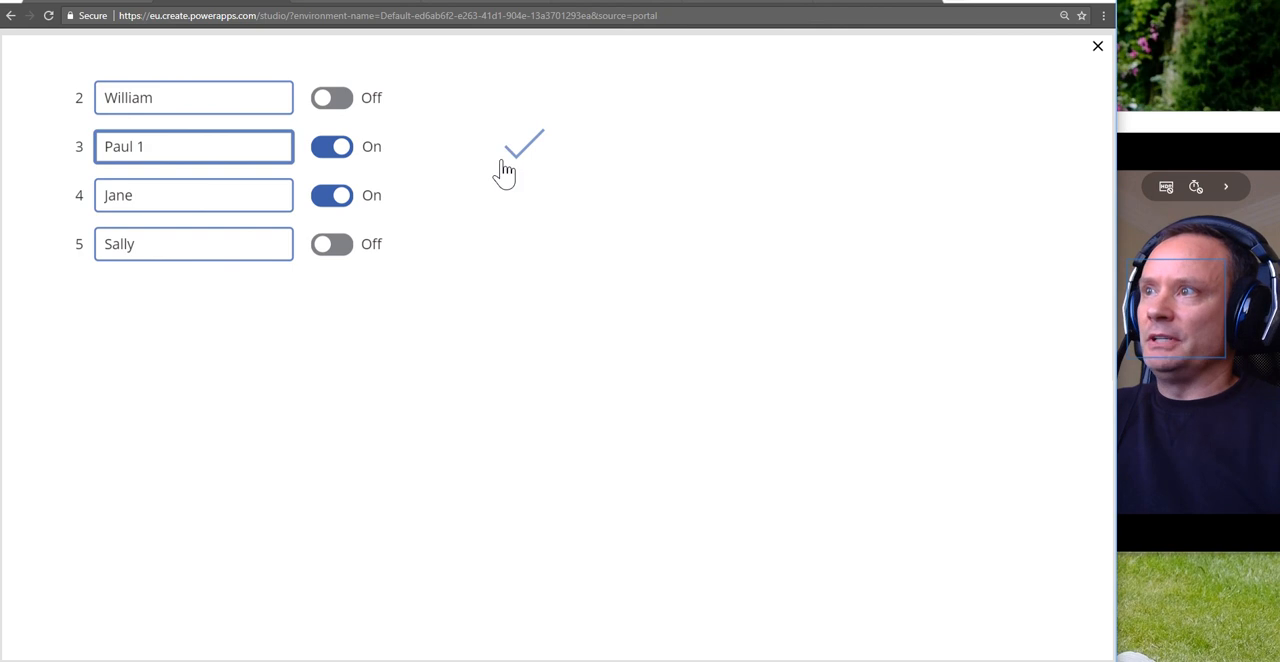
left_click(207, 100)
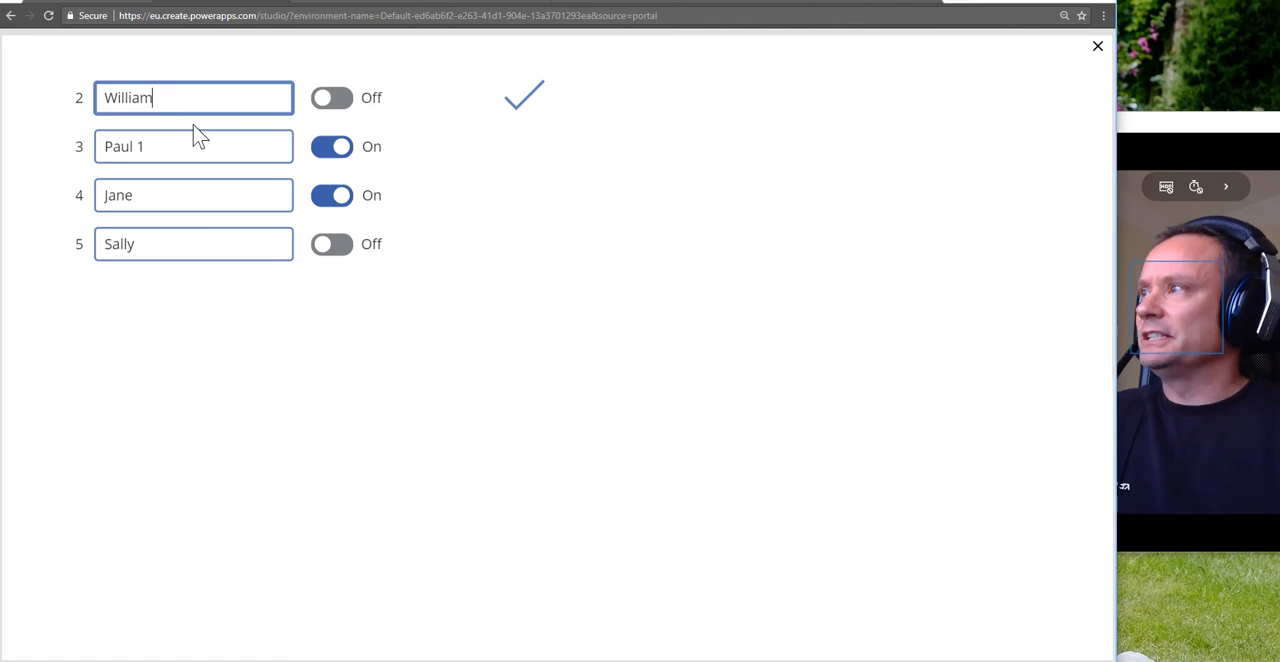
left_click(1097, 47)
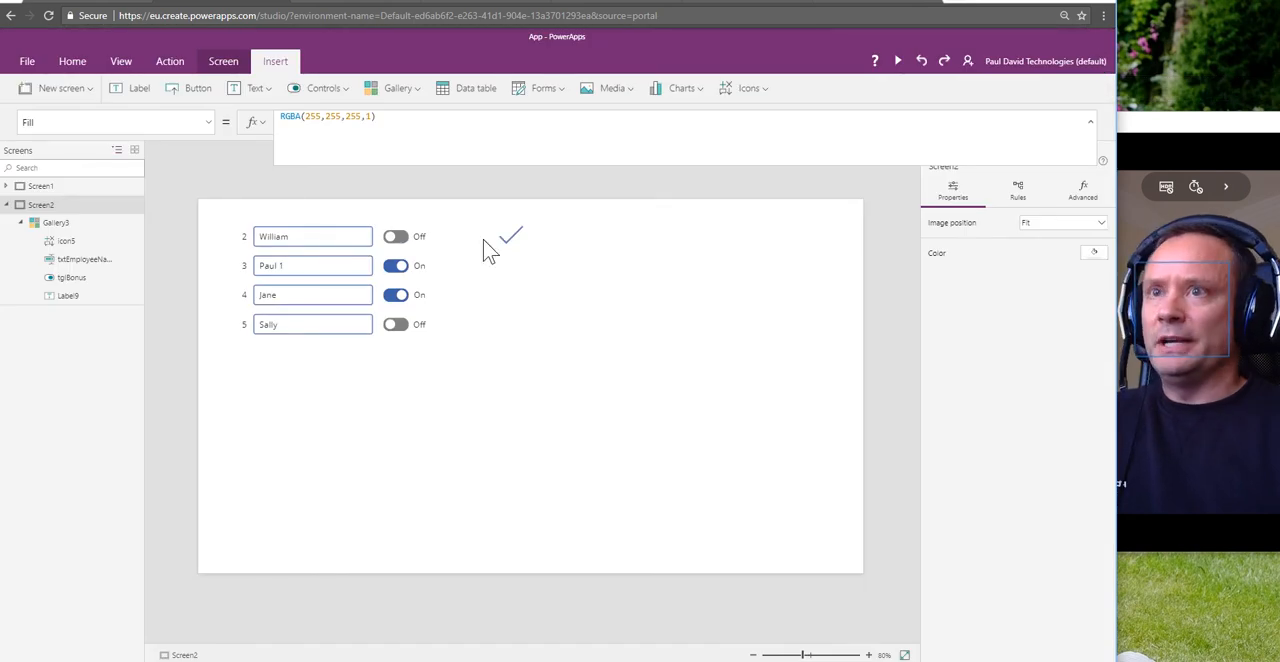
Step: Alternate between the ID 3 and ID 2 rows on the canvas to check how the Check icon follows the selection
left_click(304, 267)
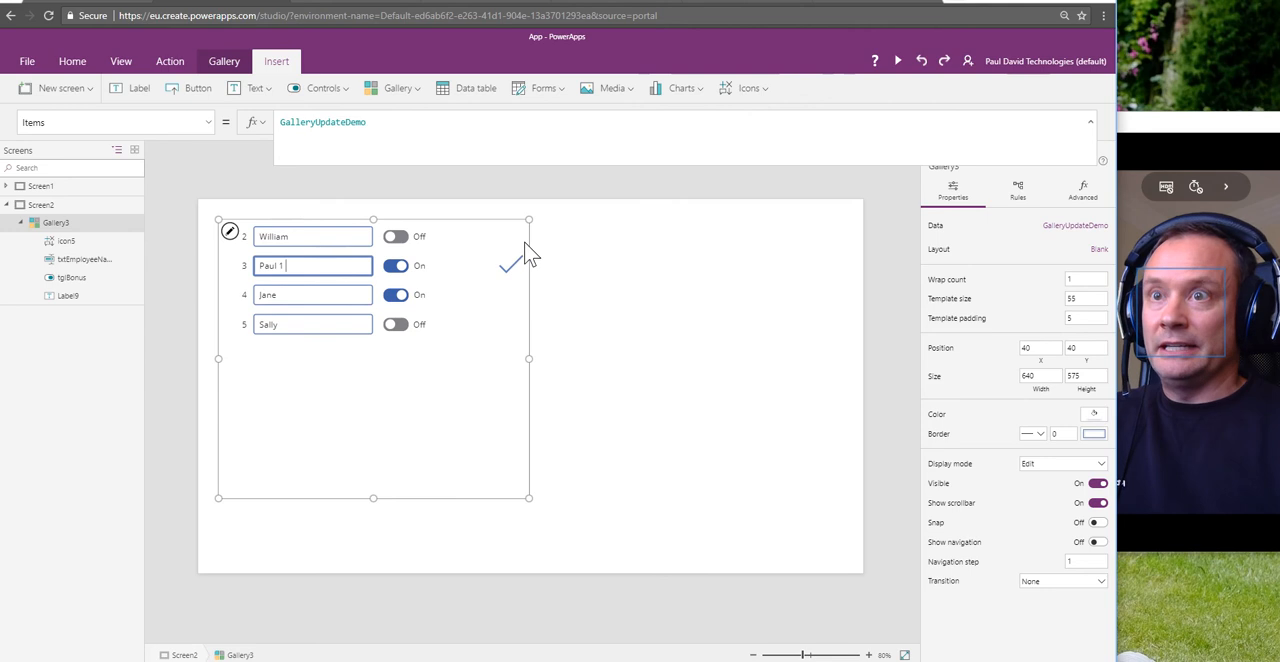
left_click(340, 240)
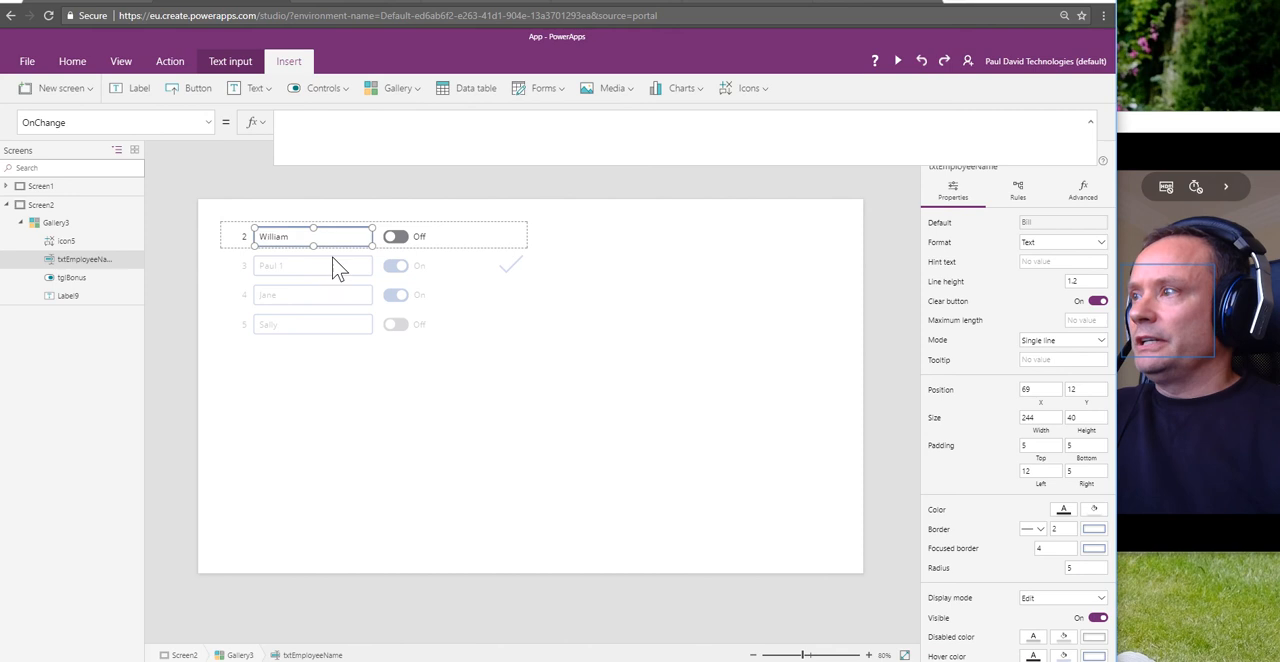
left_click(335, 272)
left_click(314, 237)
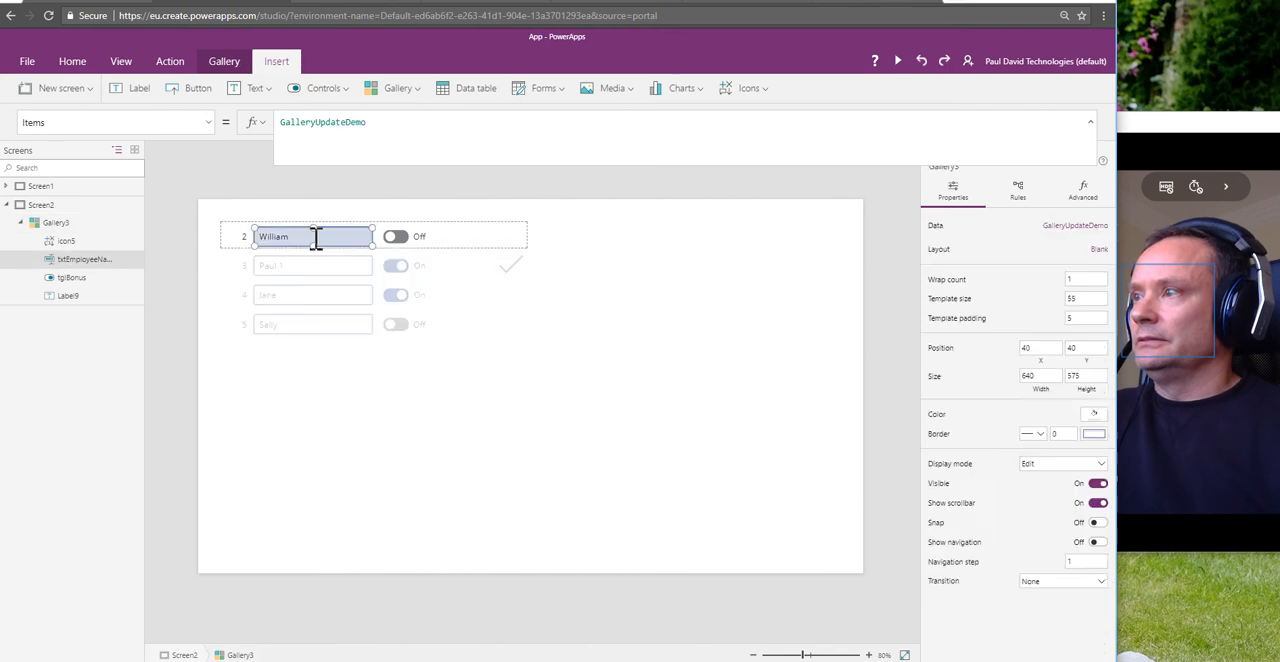
left_click(400, 239)
Step: Select the Check icon in the ID 2 row and examine the two Patch statements in its OnSelect formula
left_click(509, 240)
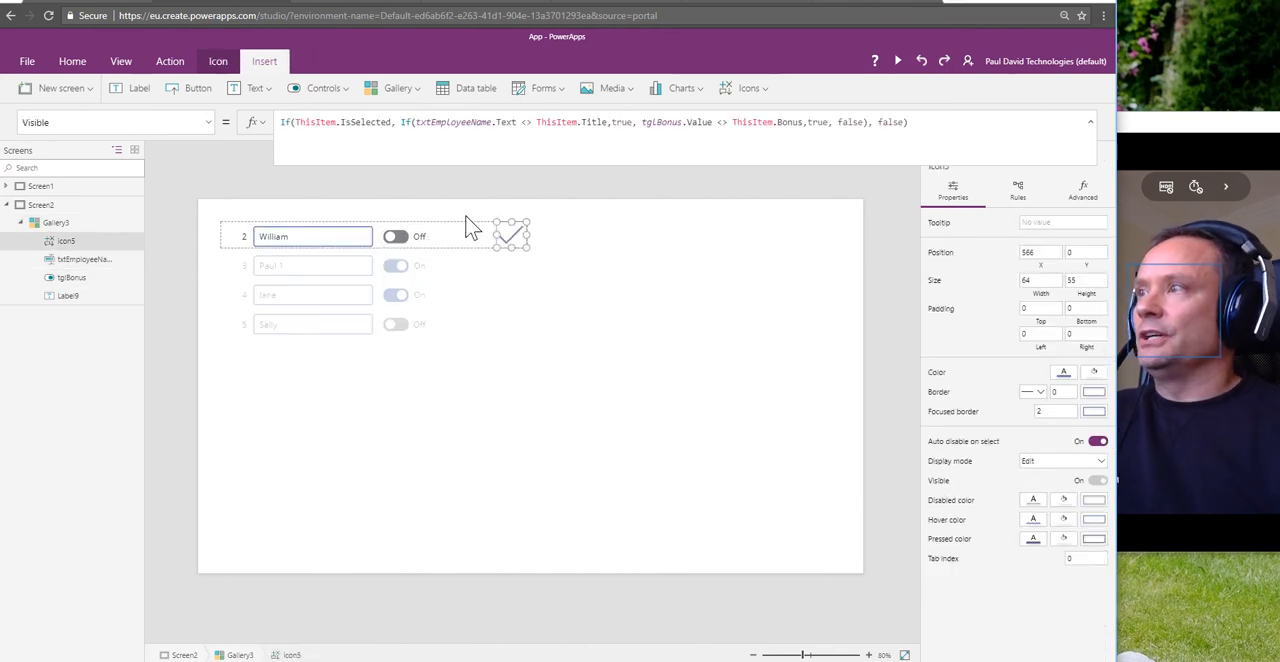
left_click(209, 123)
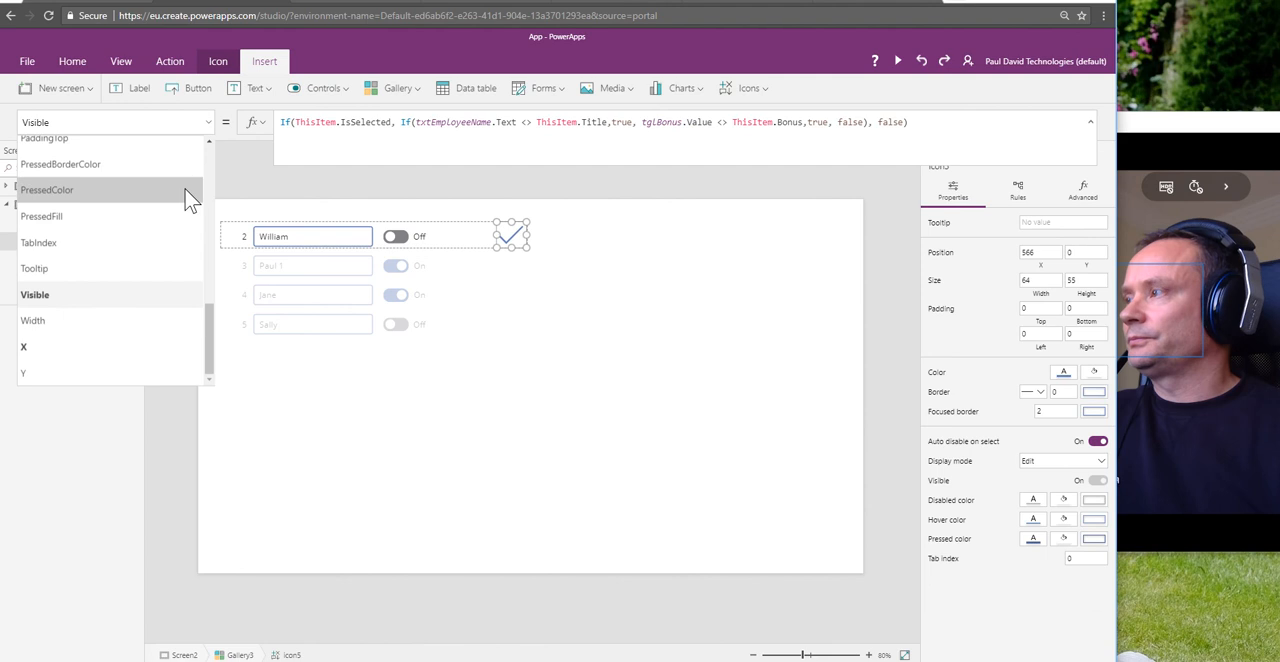
scroll(184, 197, "up", 10)
scroll(160, 210, "down", 7)
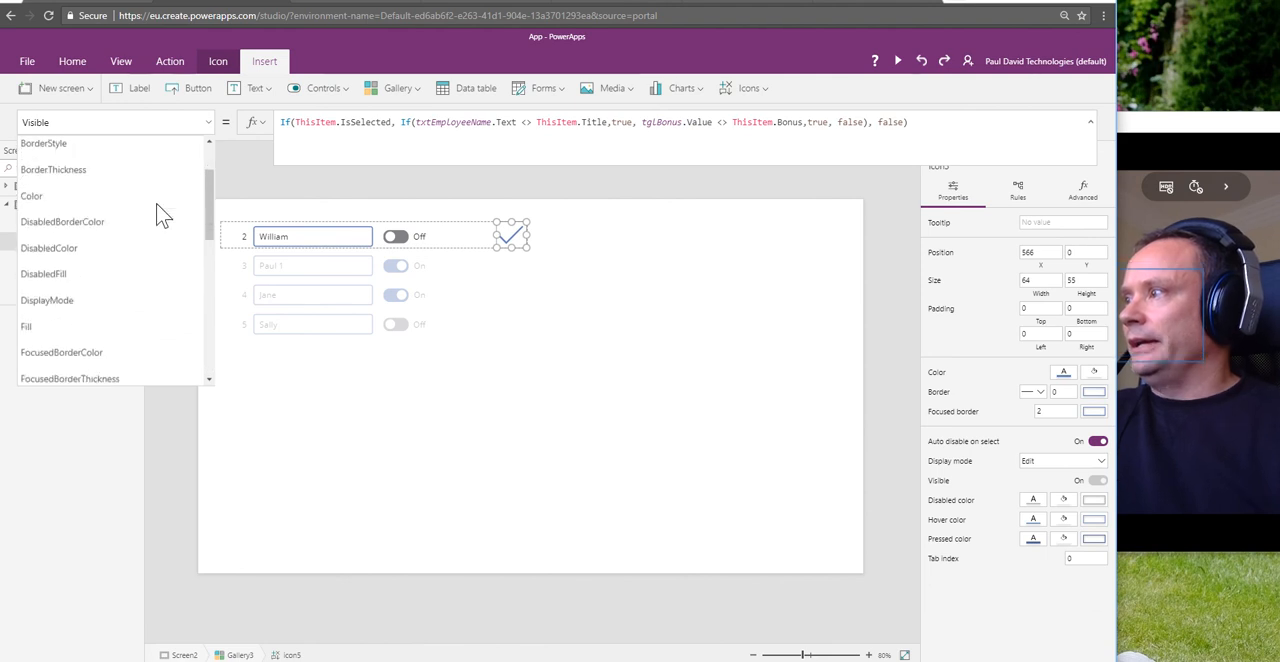
scroll(157, 214, "up", 4)
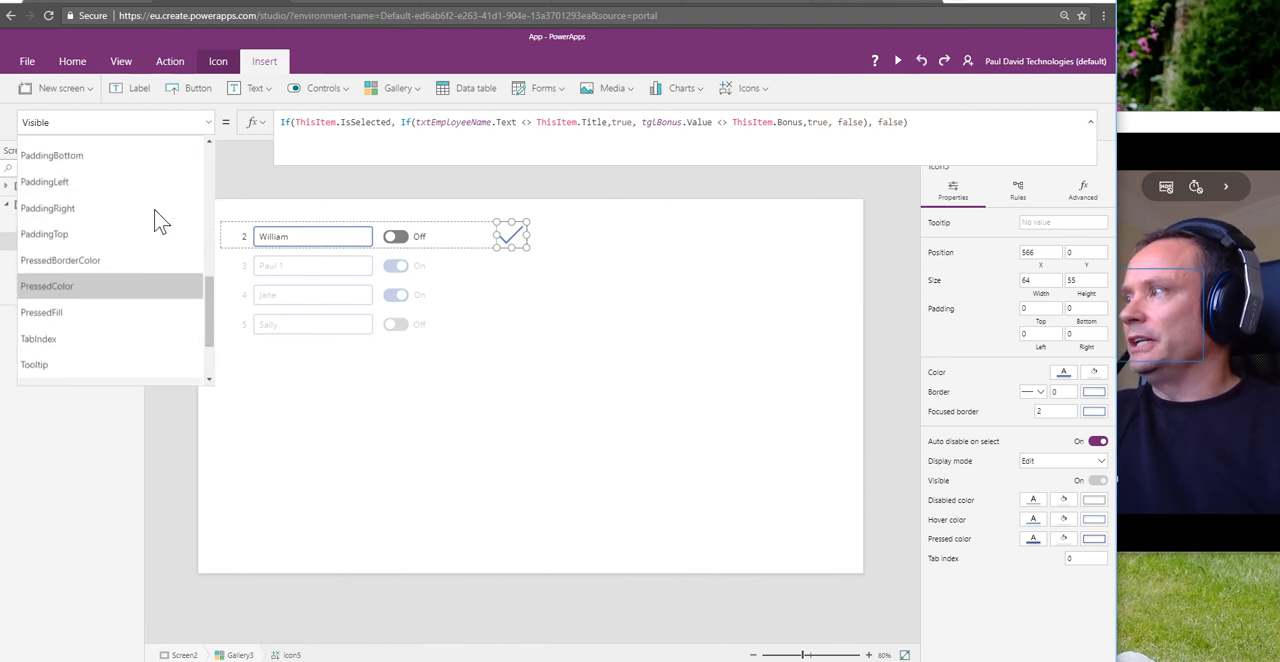
left_click(60, 222)
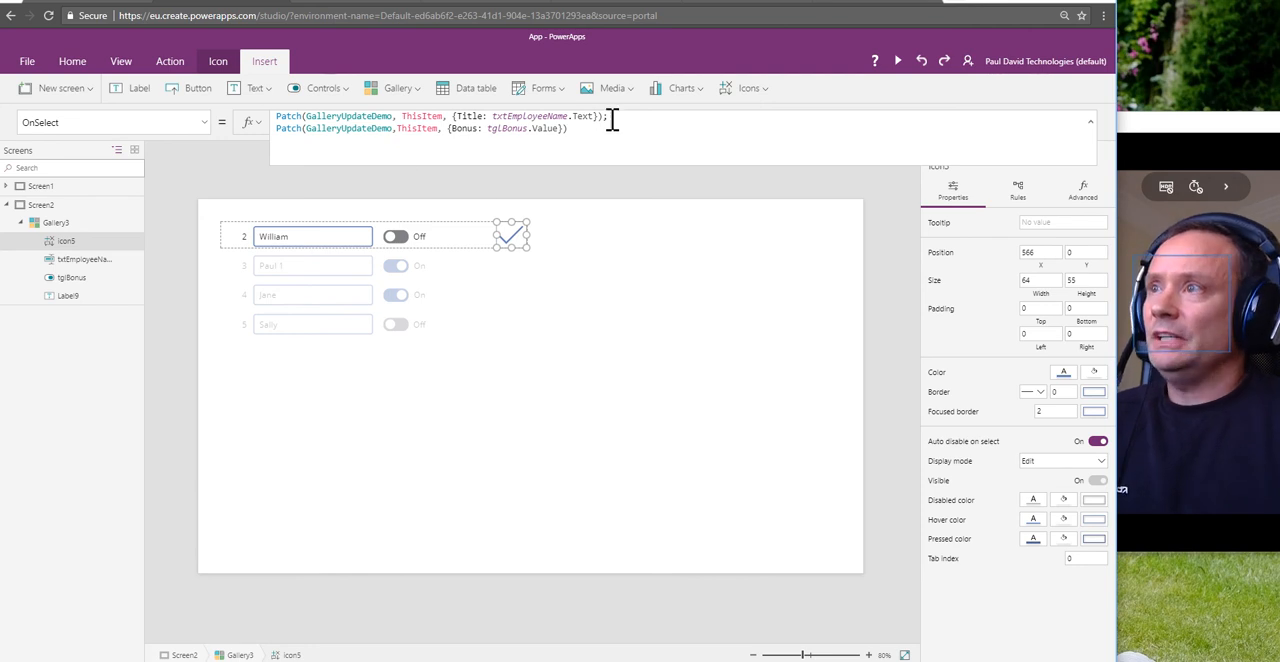
left_click_drag(616, 118, 280, 119)
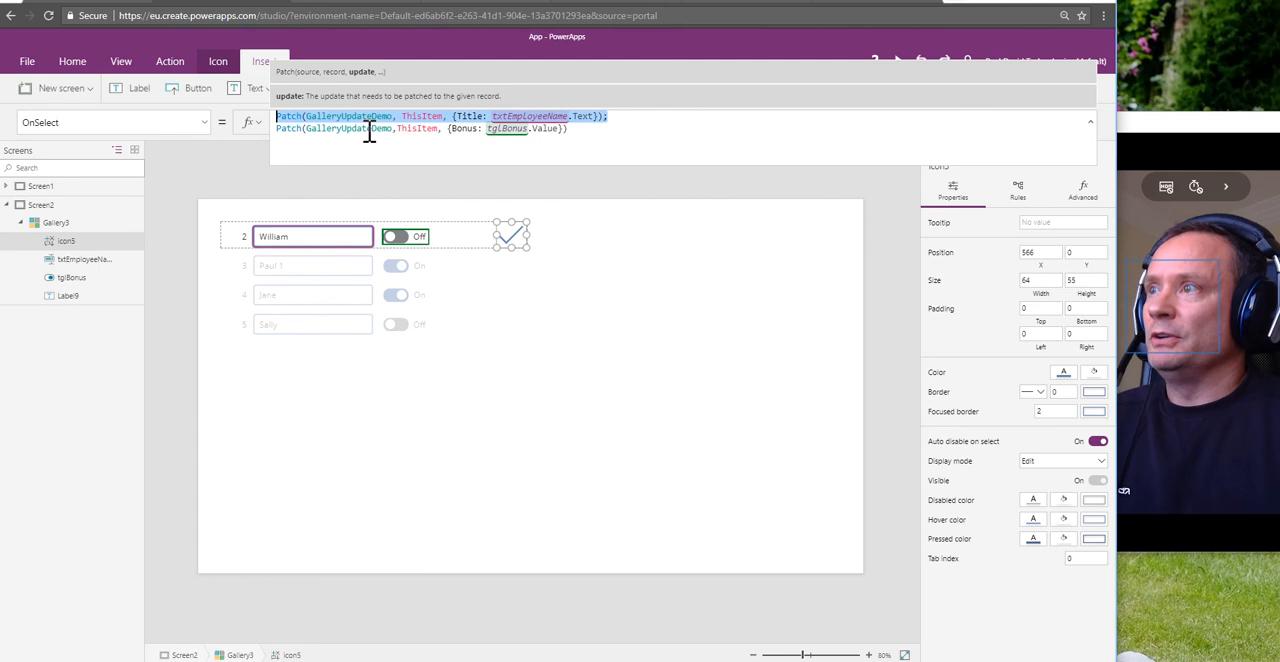
mouse_move(605, 127)
left_mouse_down()
mouse_move(616, 115)
mouse_move(276, 129)
left_mouse_up()
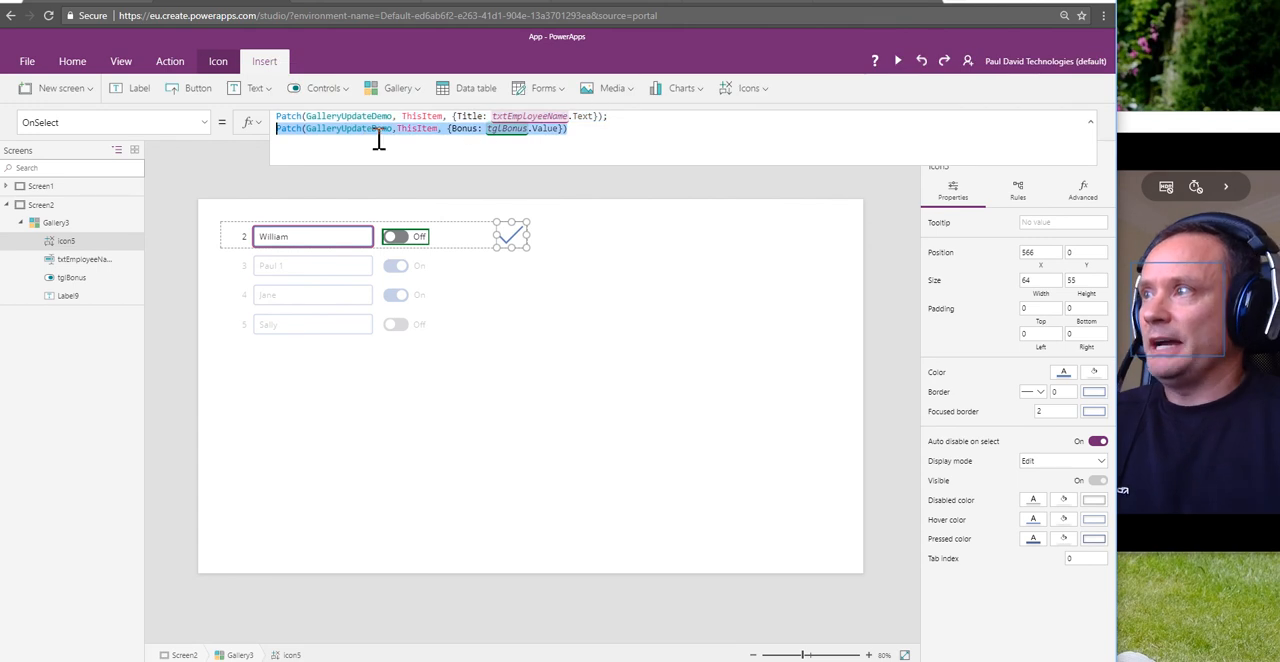
left_click(565, 130)
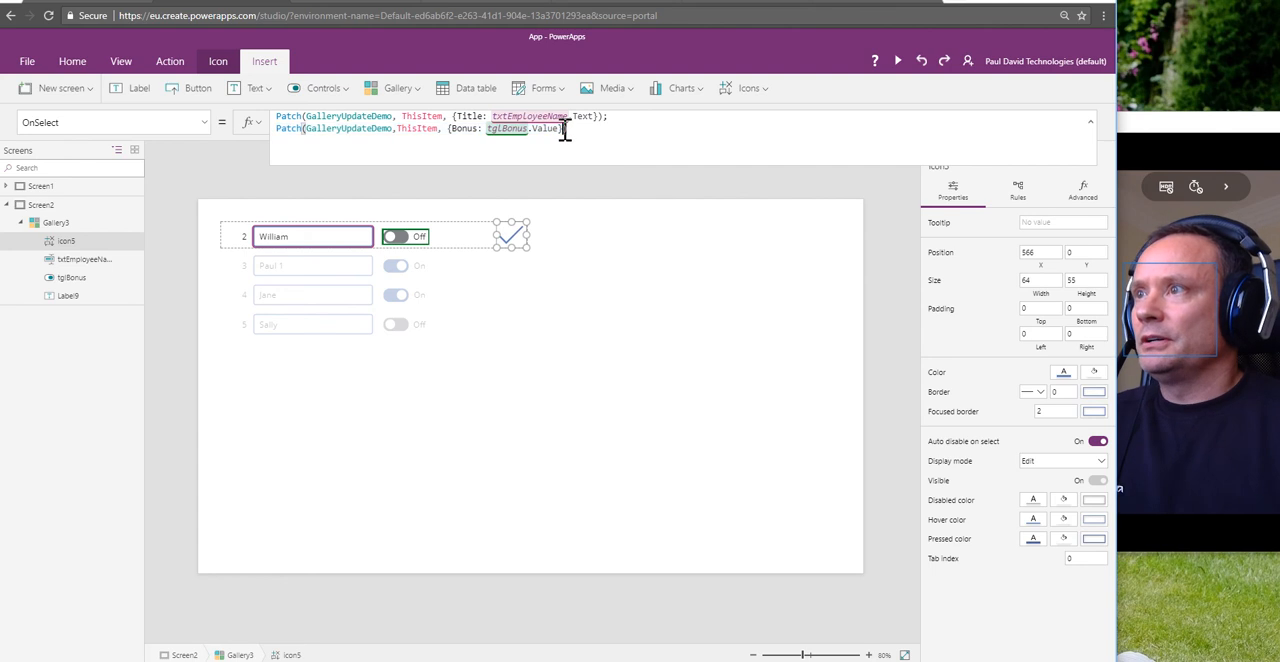
Step: Add {Bonus: tglBonus.Value} as a further update in the Title Patch and delete the second Patch statement from OnSelect
left_click_drag(565, 130, 447, 134)
key("ctrl+c")
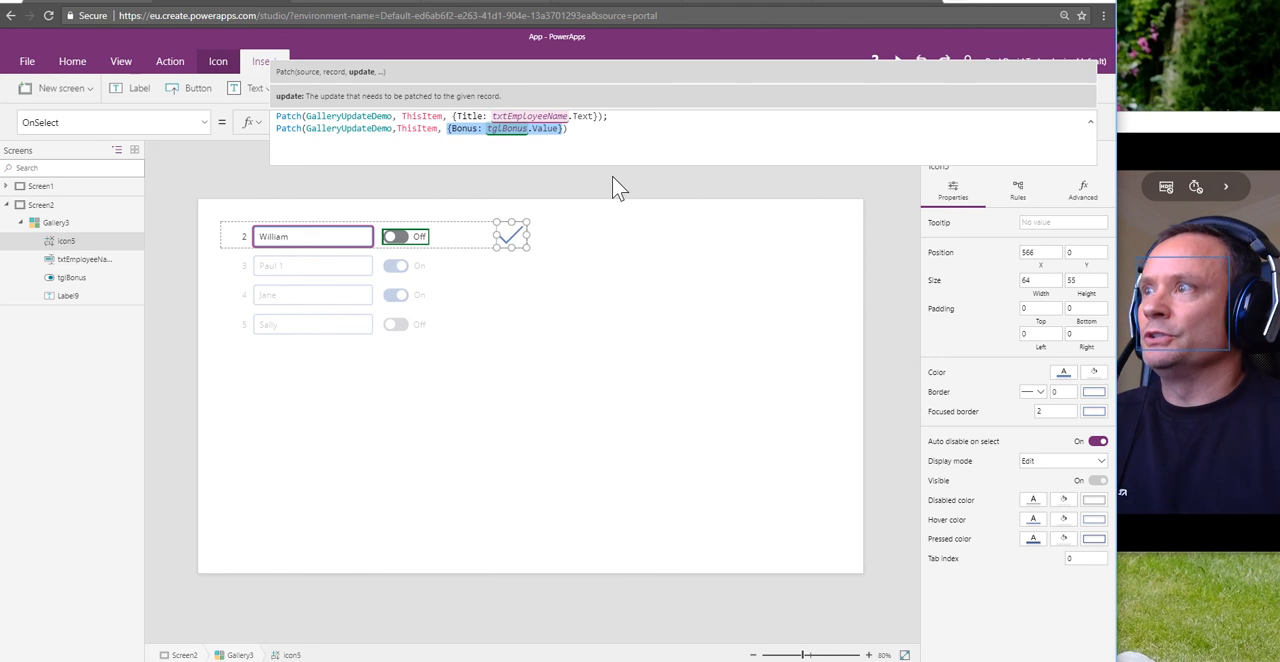
left_click(599, 120)
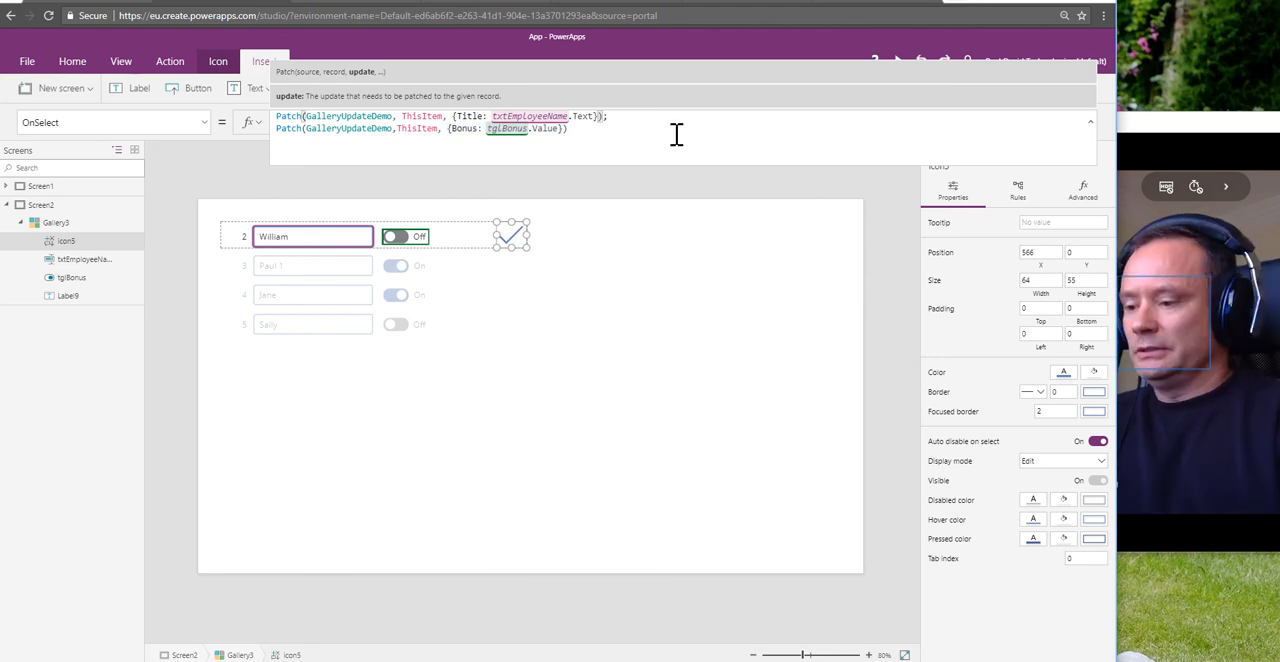
type(",")
key("ctrl+v")
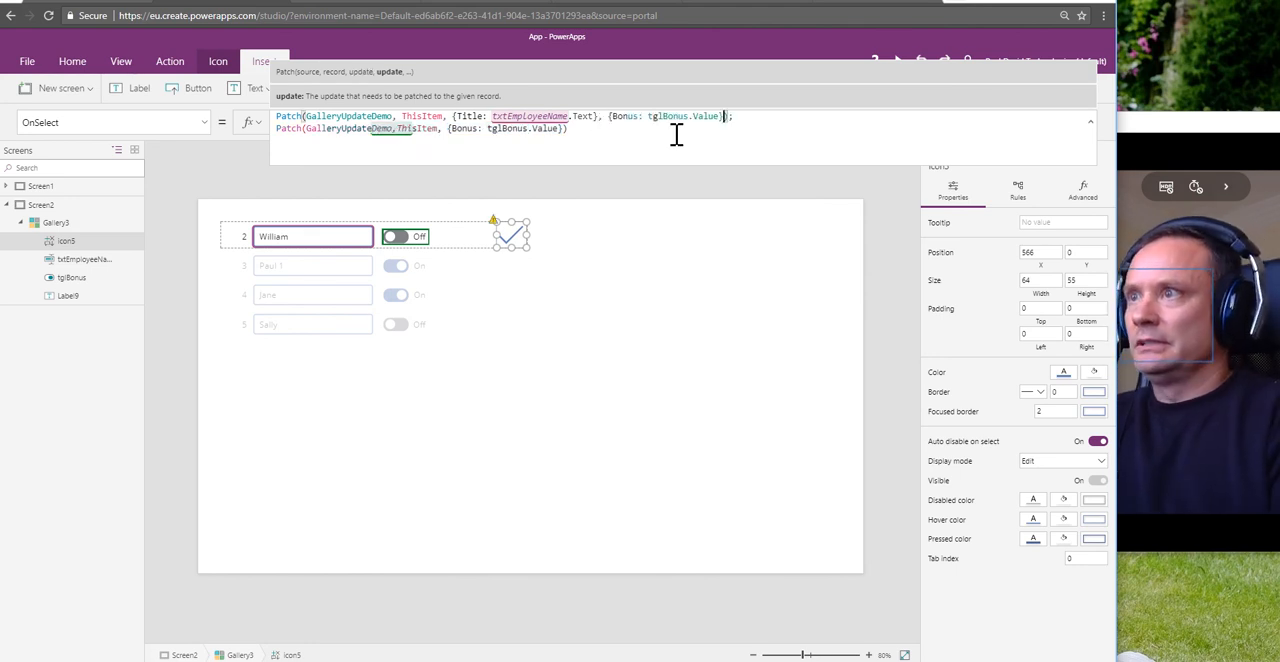
triple_click(266, 131)
key("BackSpace")
key("BackSpace")
key("BackSpace")
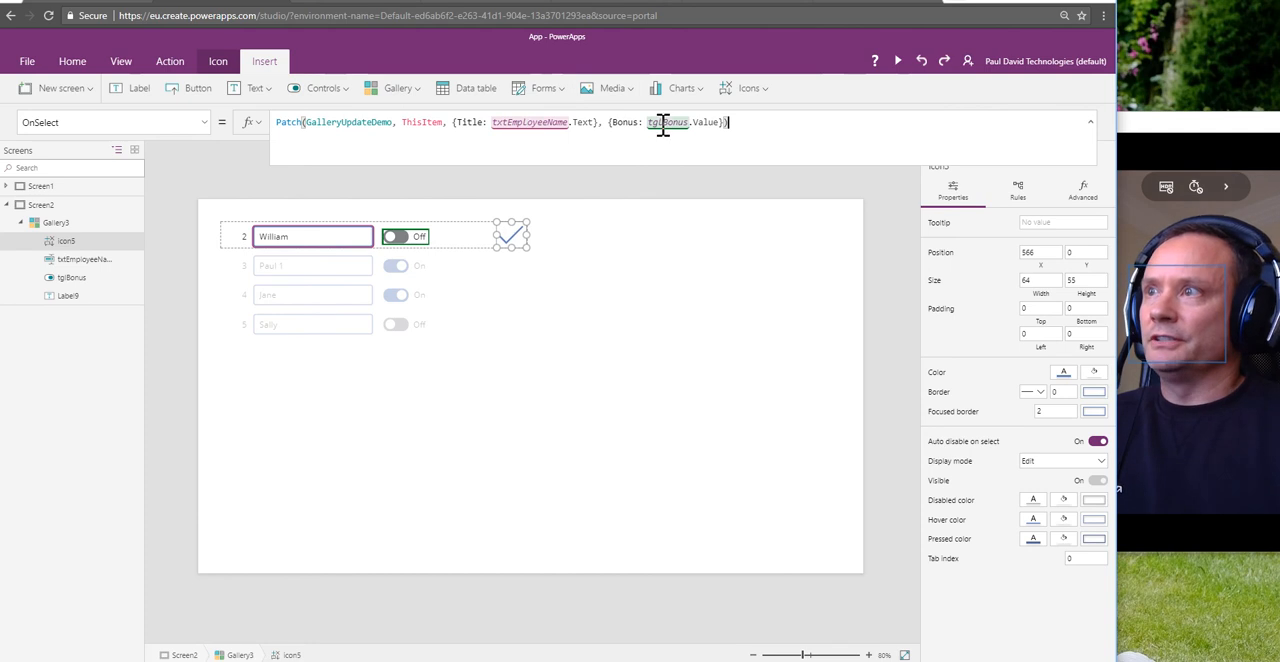
left_click(369, 400)
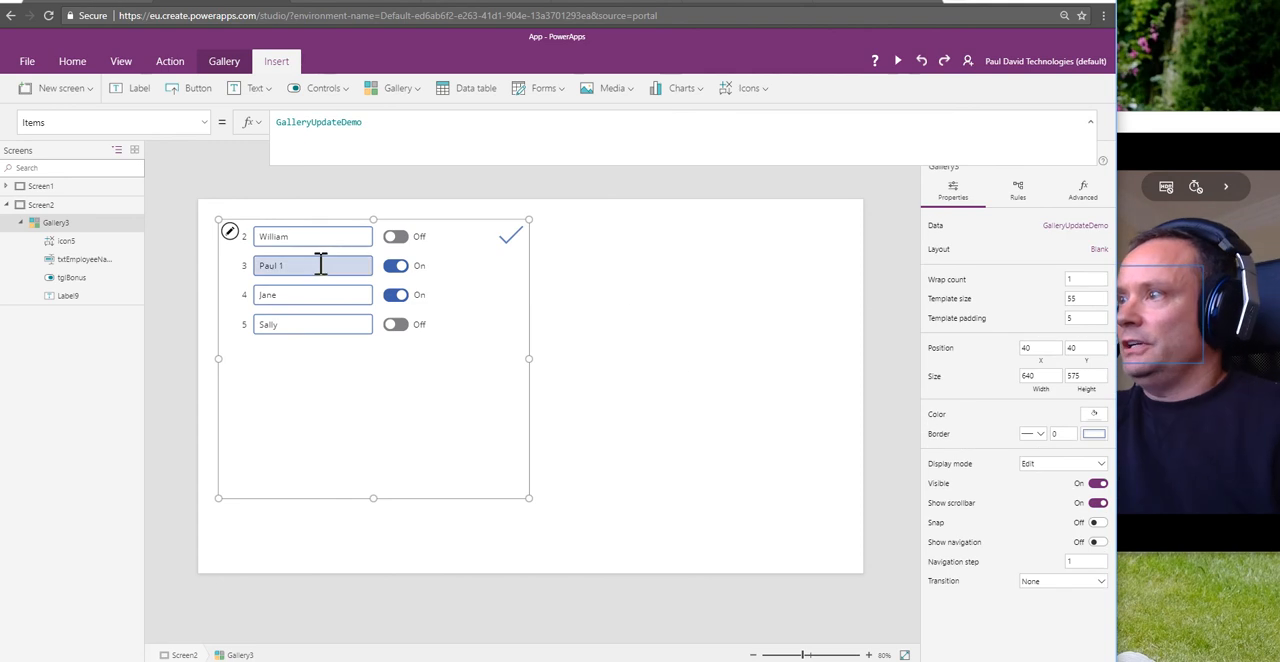
Step: Add a Reload icon to Screen2 outside the gallery and move it beside the gallery at about X 796, Y 60
left_click(633, 258)
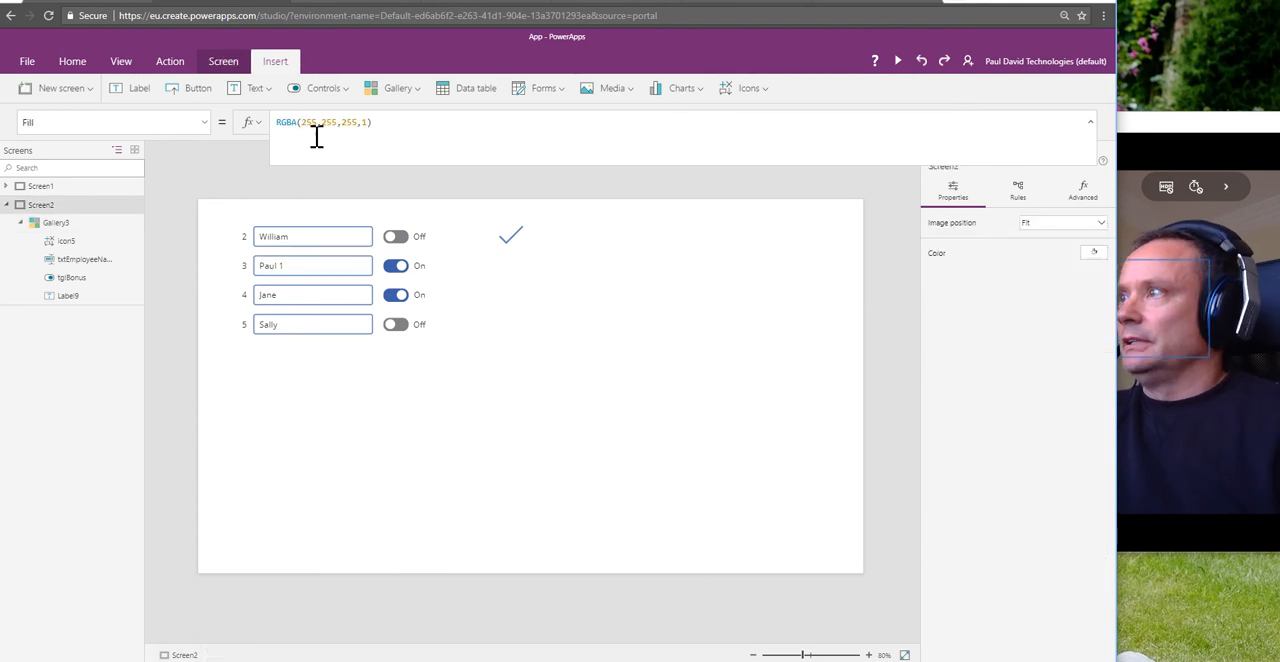
left_click(765, 96)
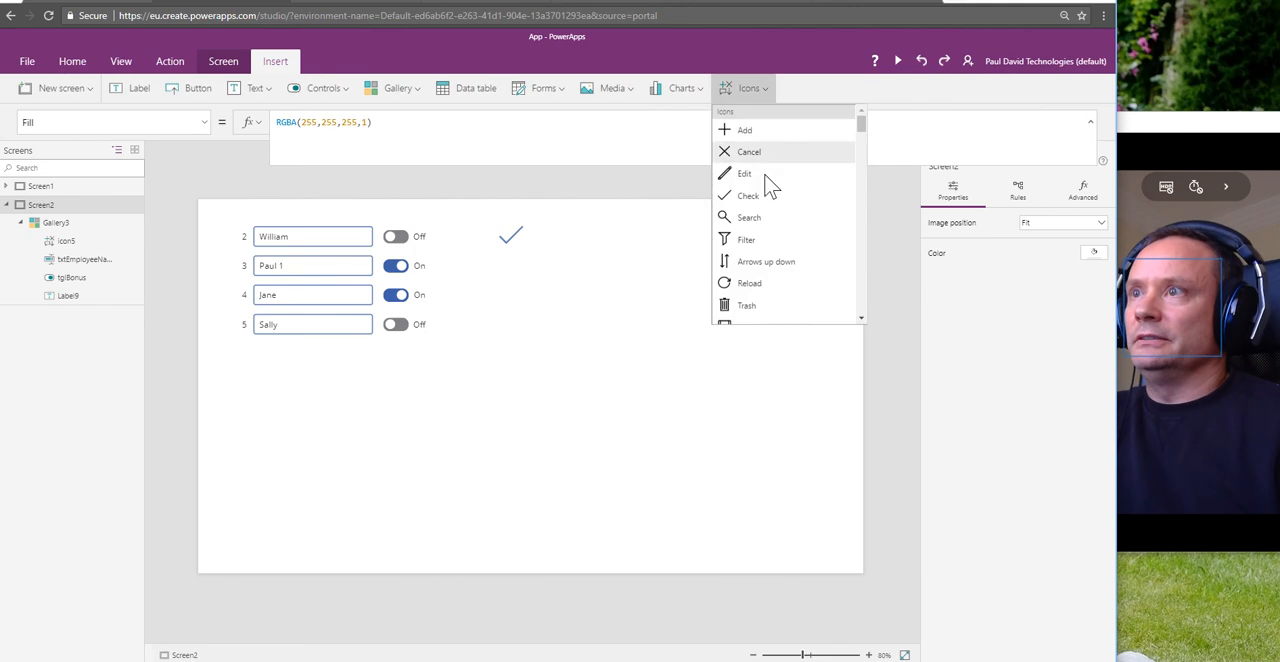
left_click(768, 284)
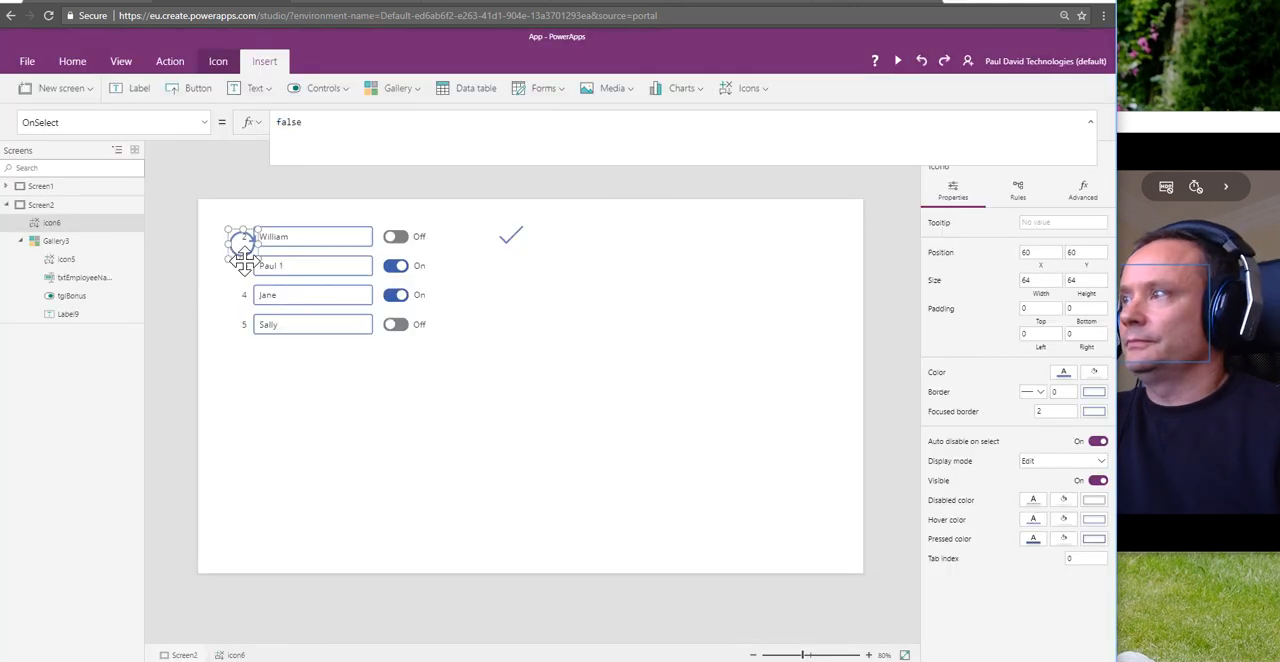
left_click_drag(236, 255, 596, 256)
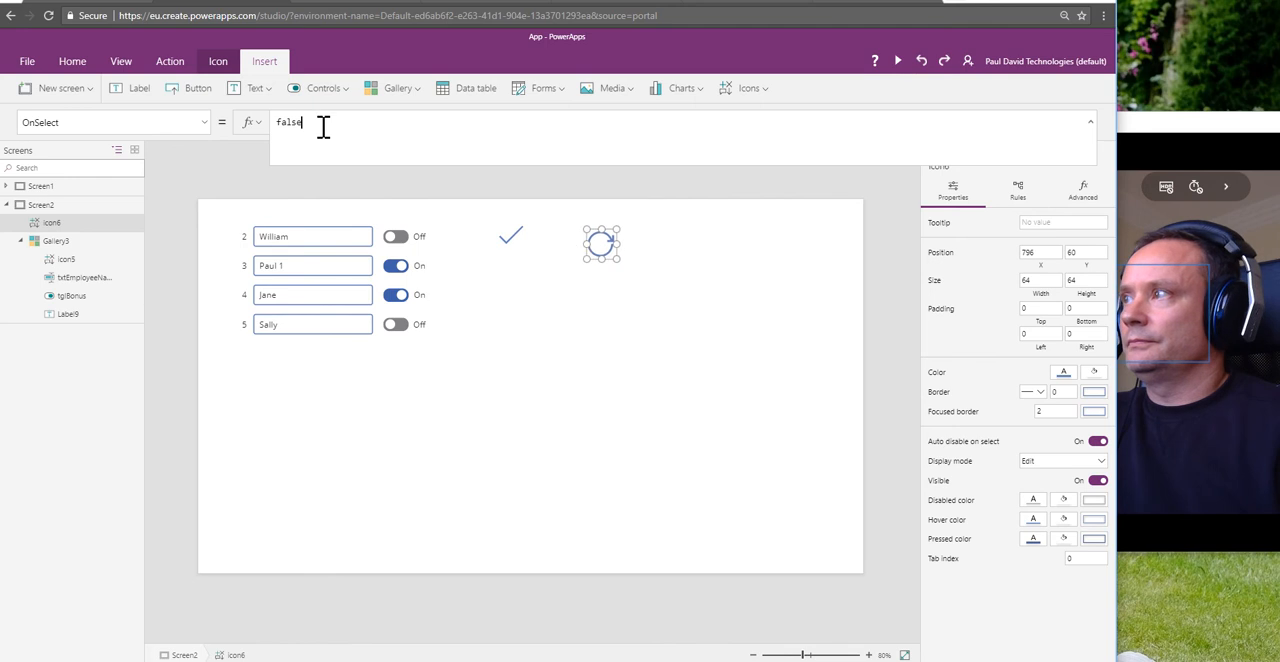
Step: Set the Reload icon's OnSelect to Refresh(GalleryUpdateDemo) and run it on the canvas to reload the gallery data
left_click_drag(323, 126, 270, 121)
type("refresh")
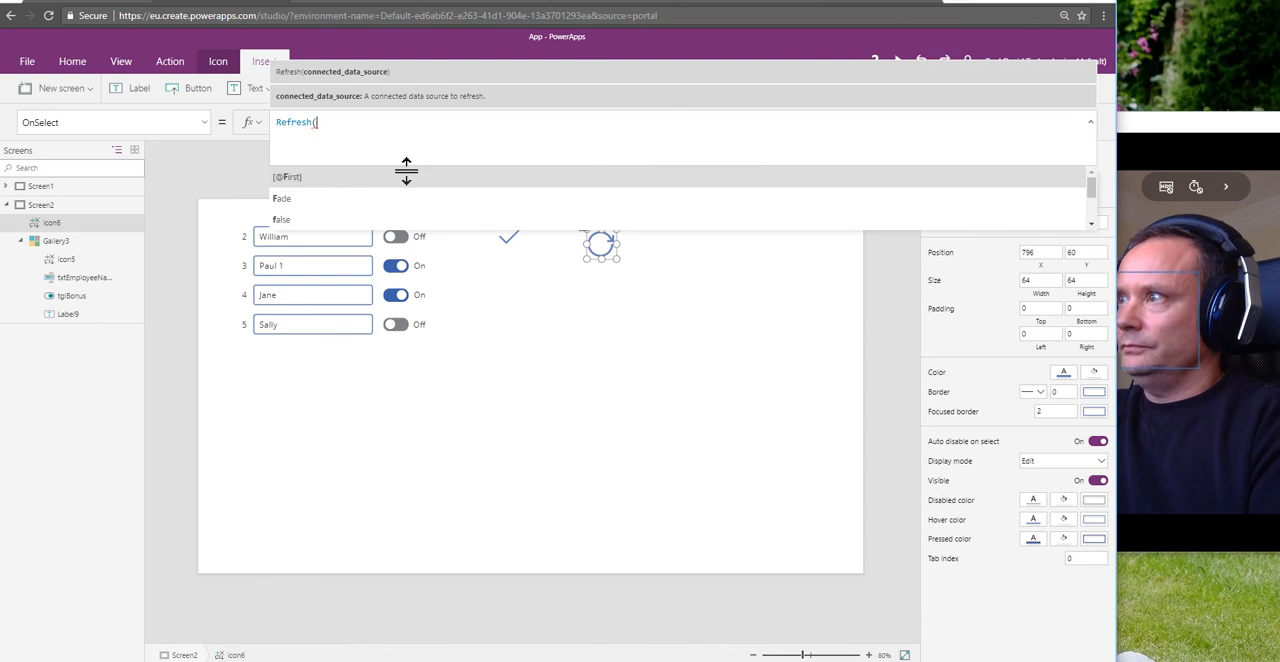
type("a")
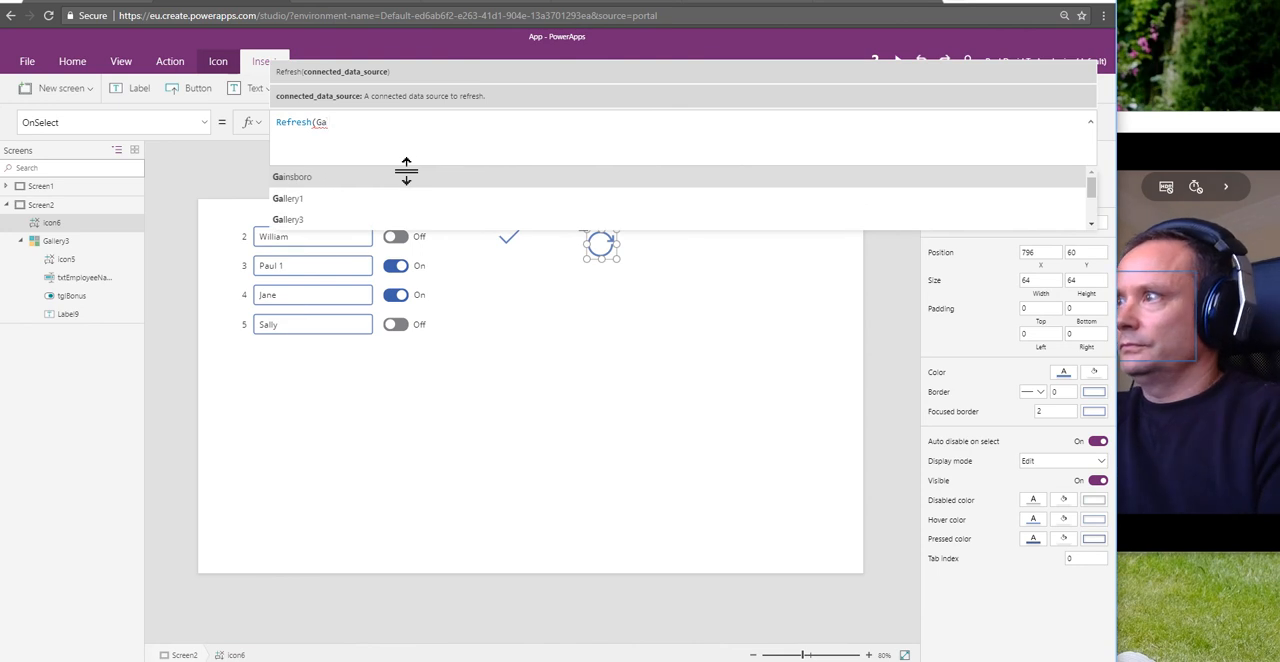
type("ller")
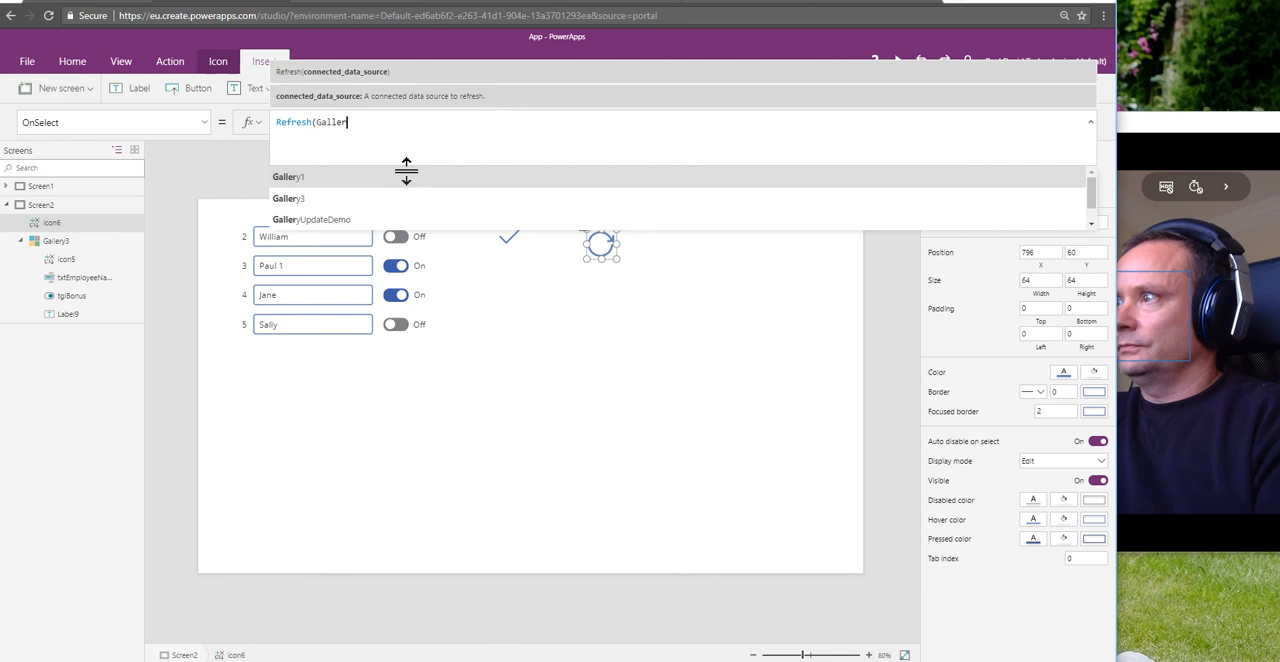
left_click(365, 220)
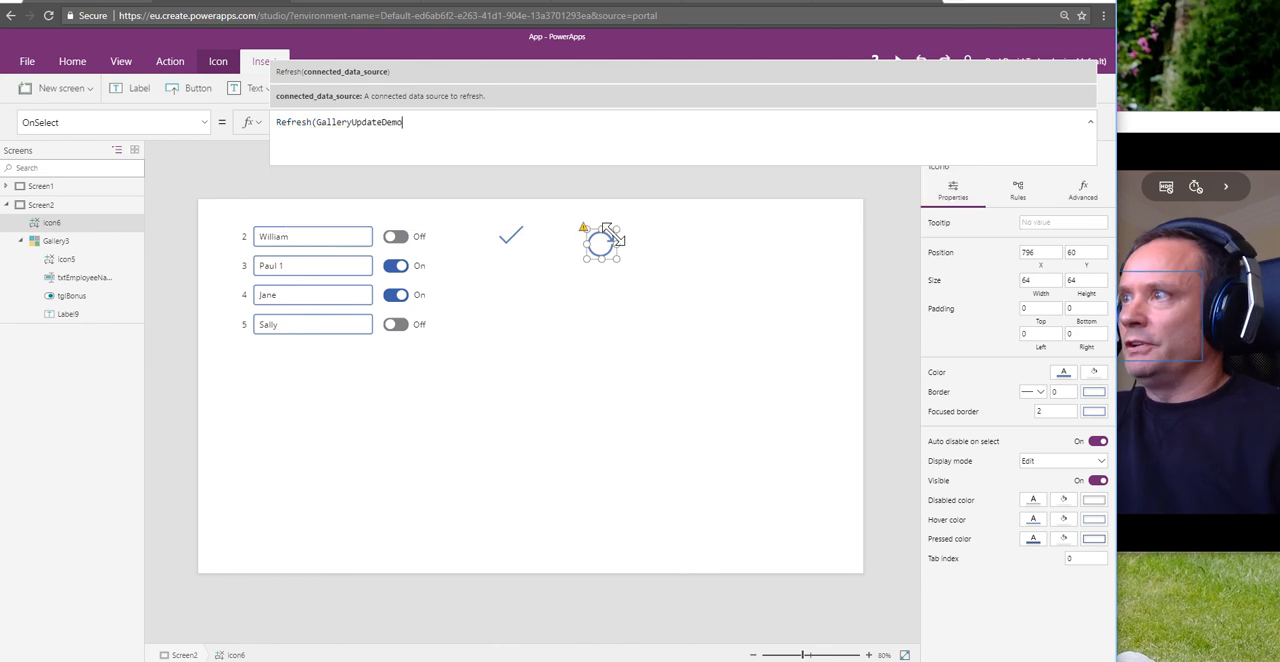
type(")")
left_click(620, 338)
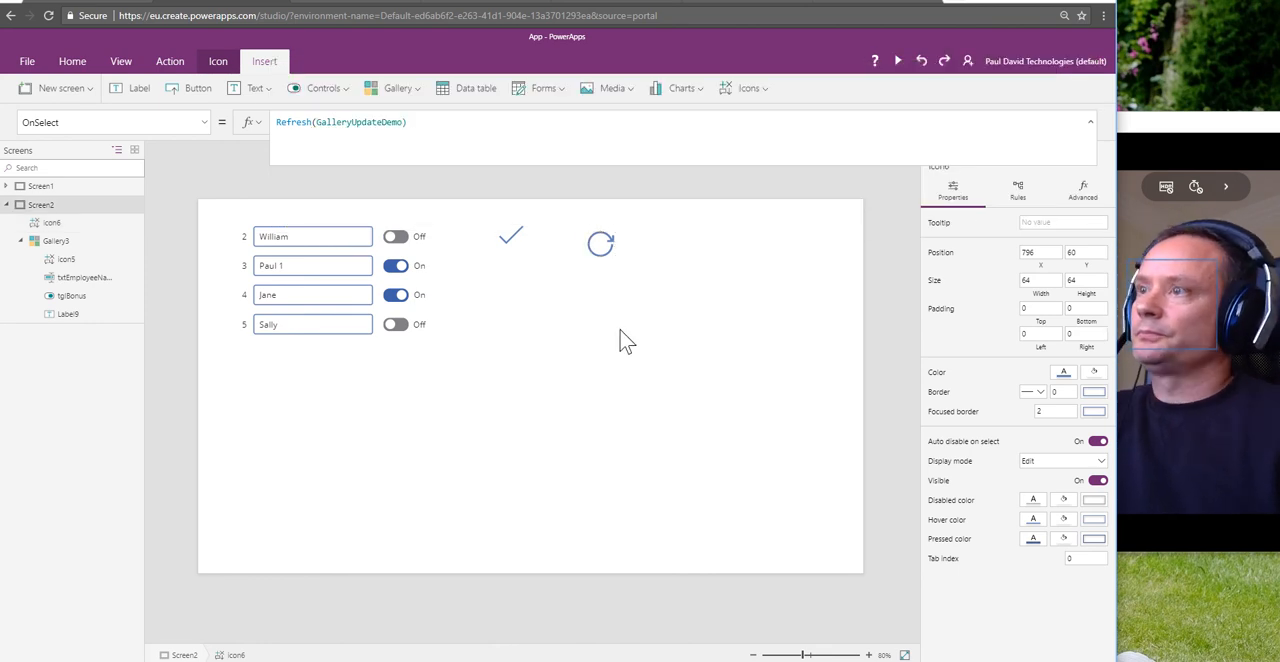
left_click(605, 257)
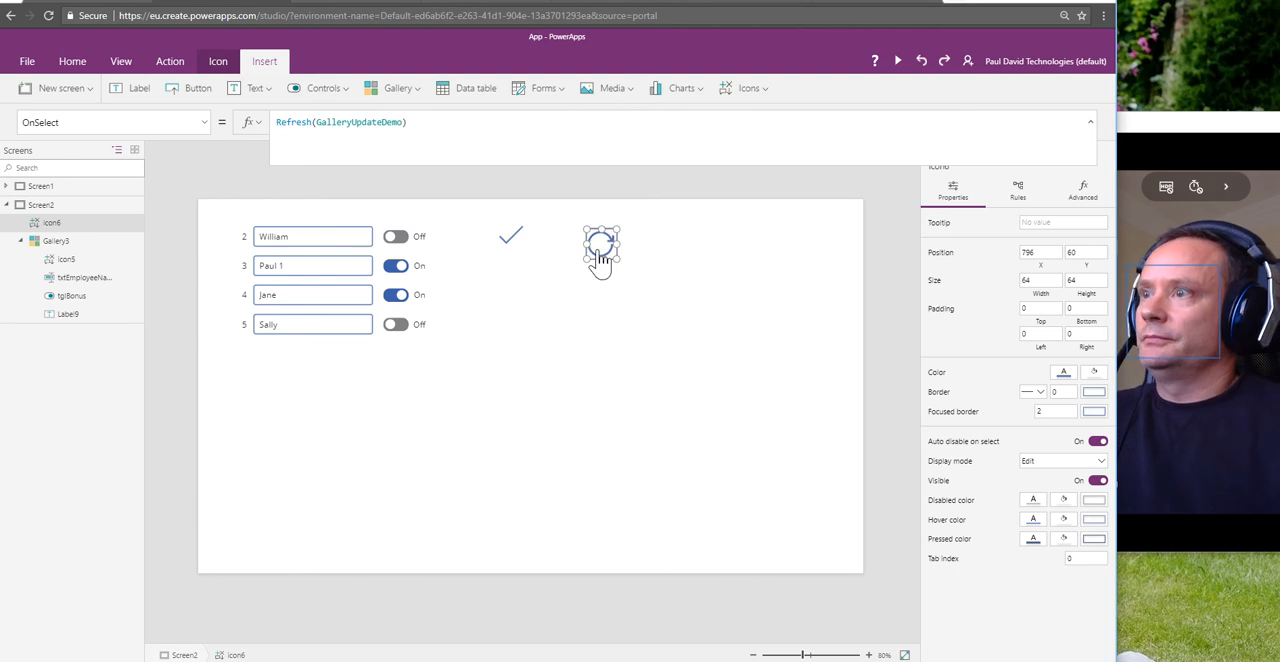
left_click(543, 330)
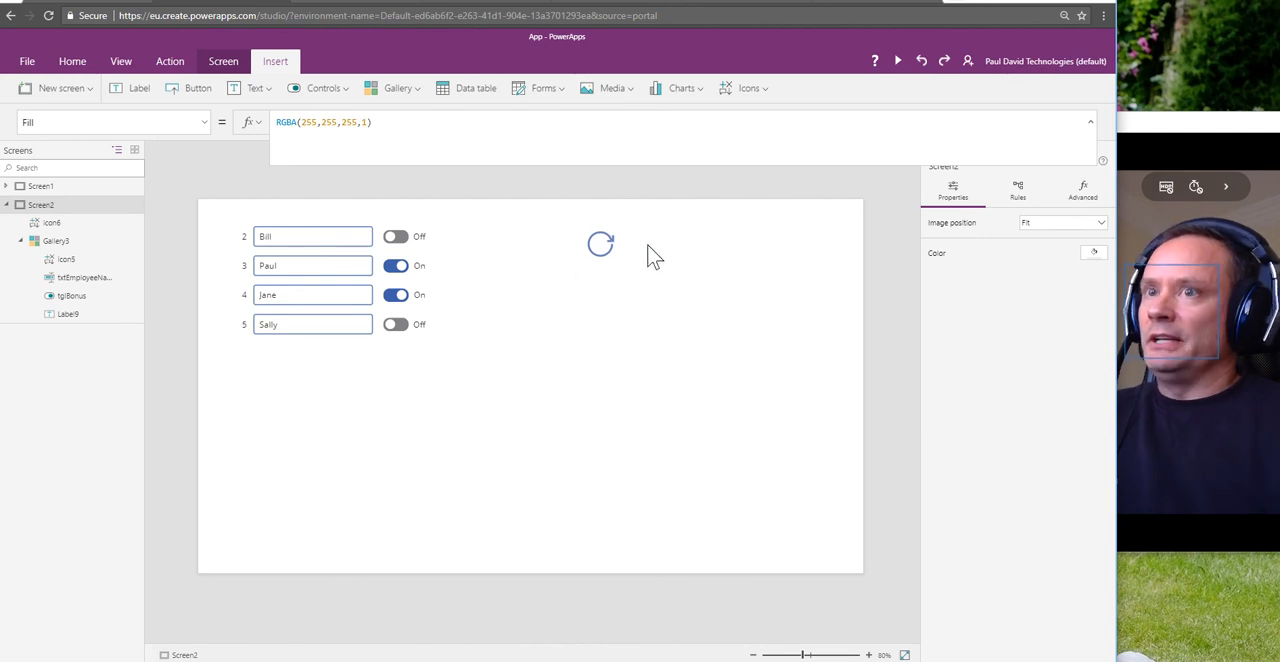
Step: Replace the ID 2 employee name without saving it, select the whole gallery, and run the Reload icon to discard the edit
left_click(300, 241)
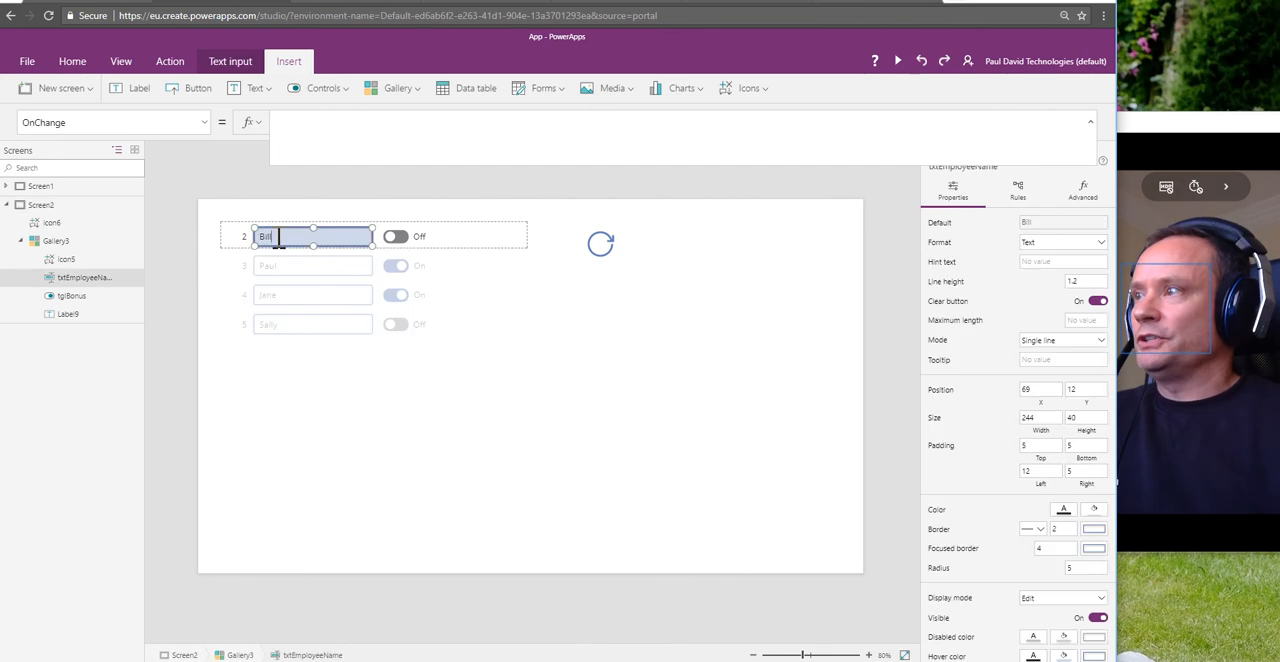
double_click(280, 237)
type("Wil")
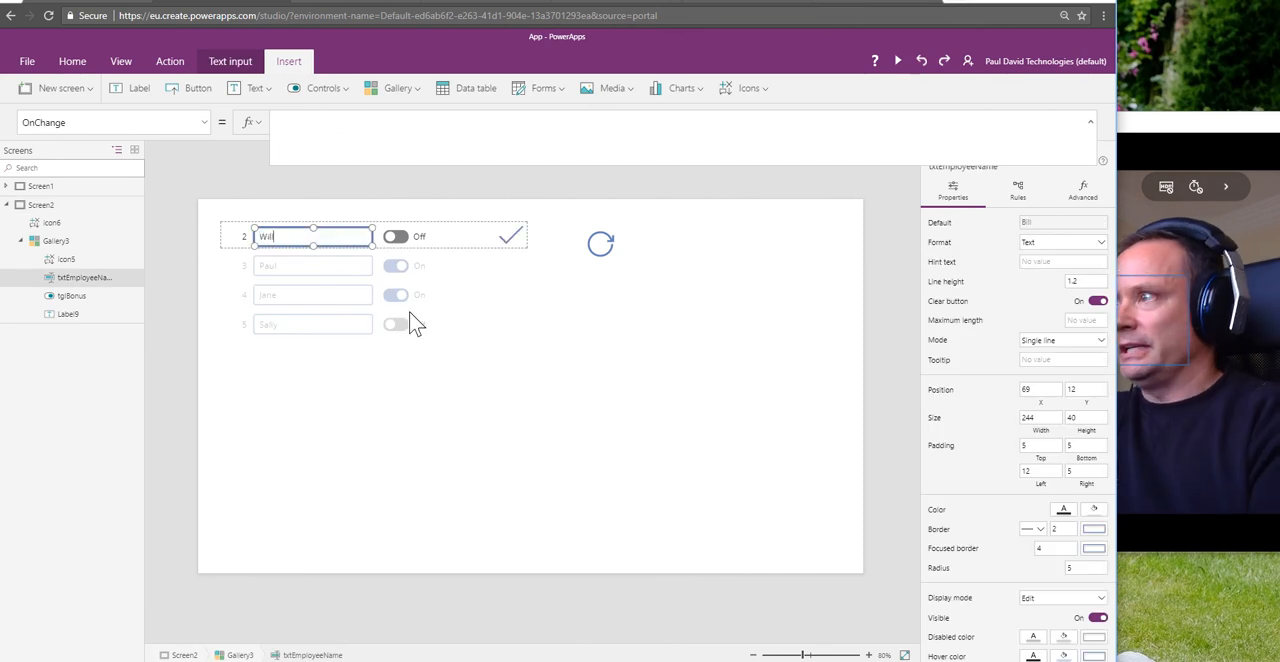
type("liam")
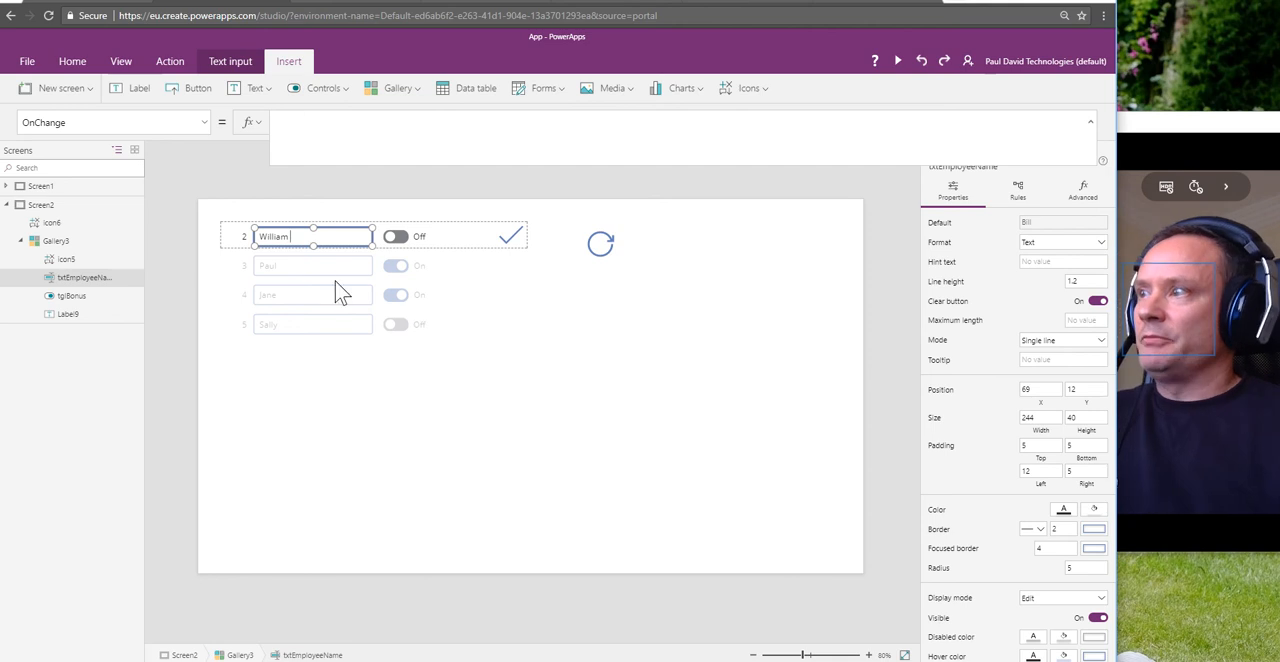
left_click(312, 263)
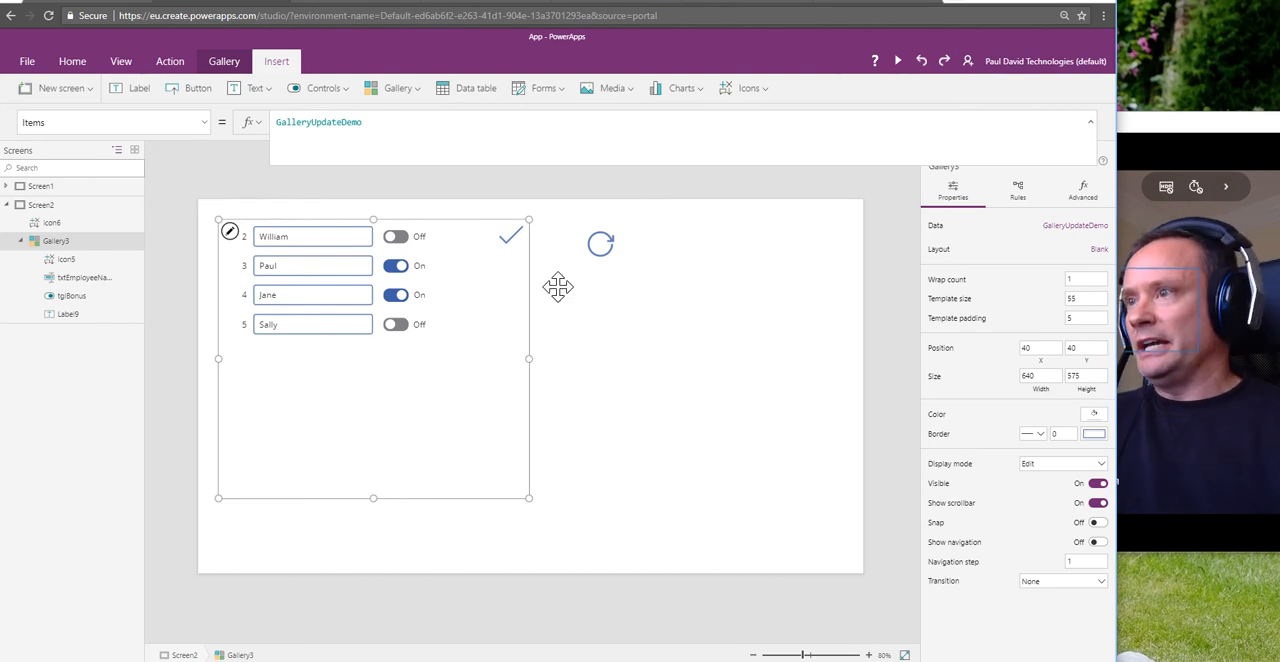
left_click(600, 245)
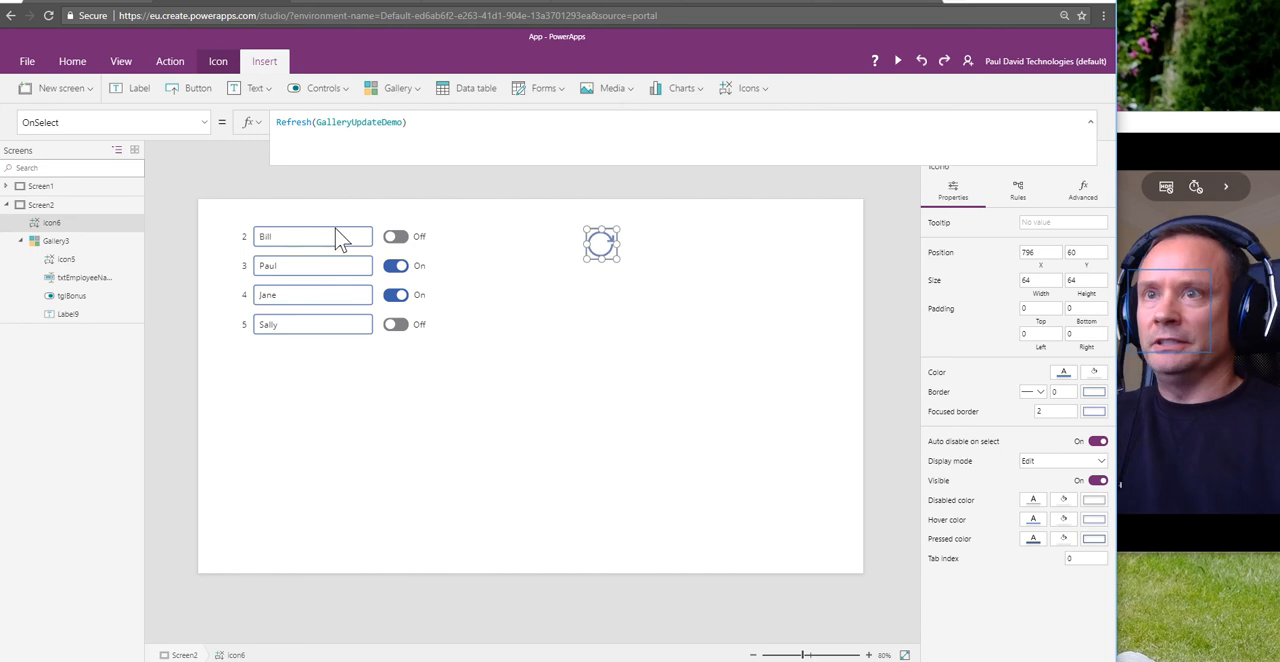
left_click(593, 362)
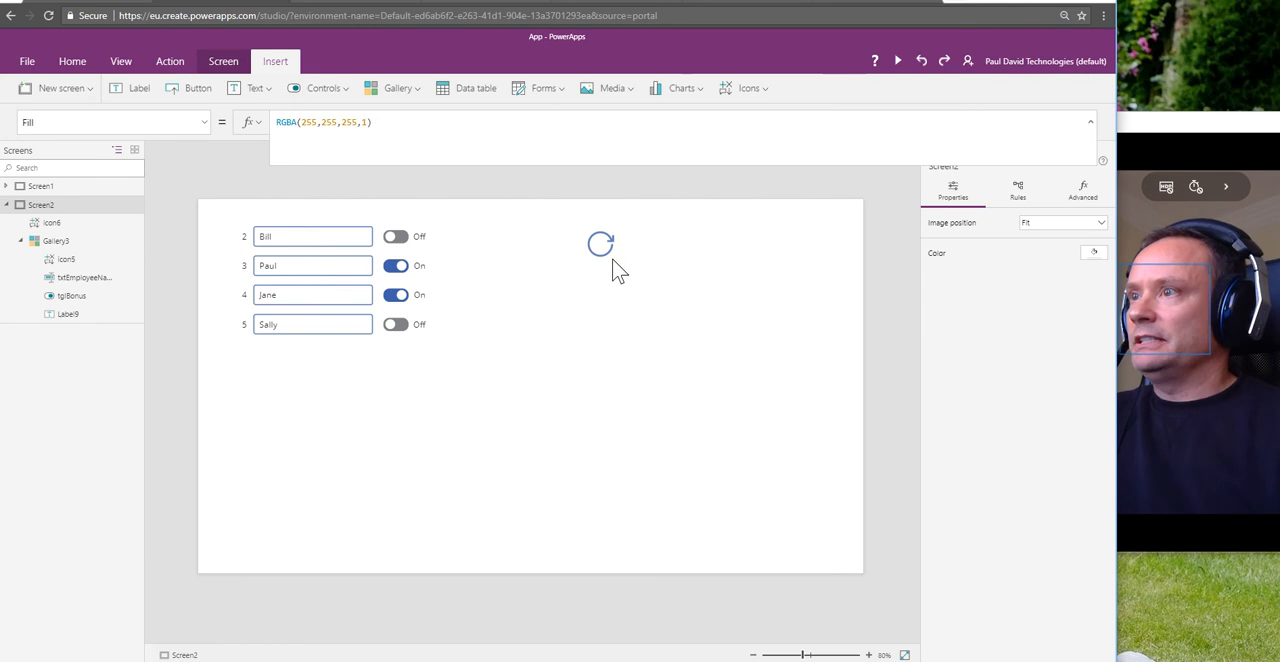
Step: Move the Reload icon toward the right edge of the screen canvas and widen the gallery to about 1048
left_click(603, 262)
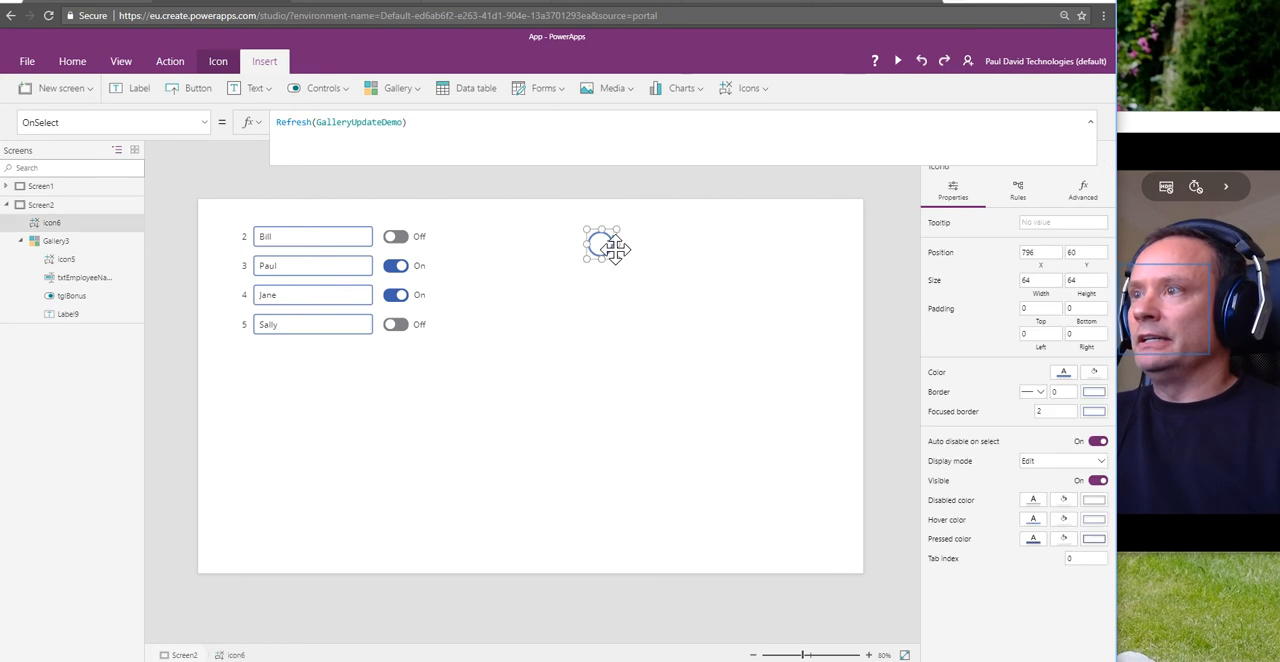
left_click_drag(614, 250, 777, 256)
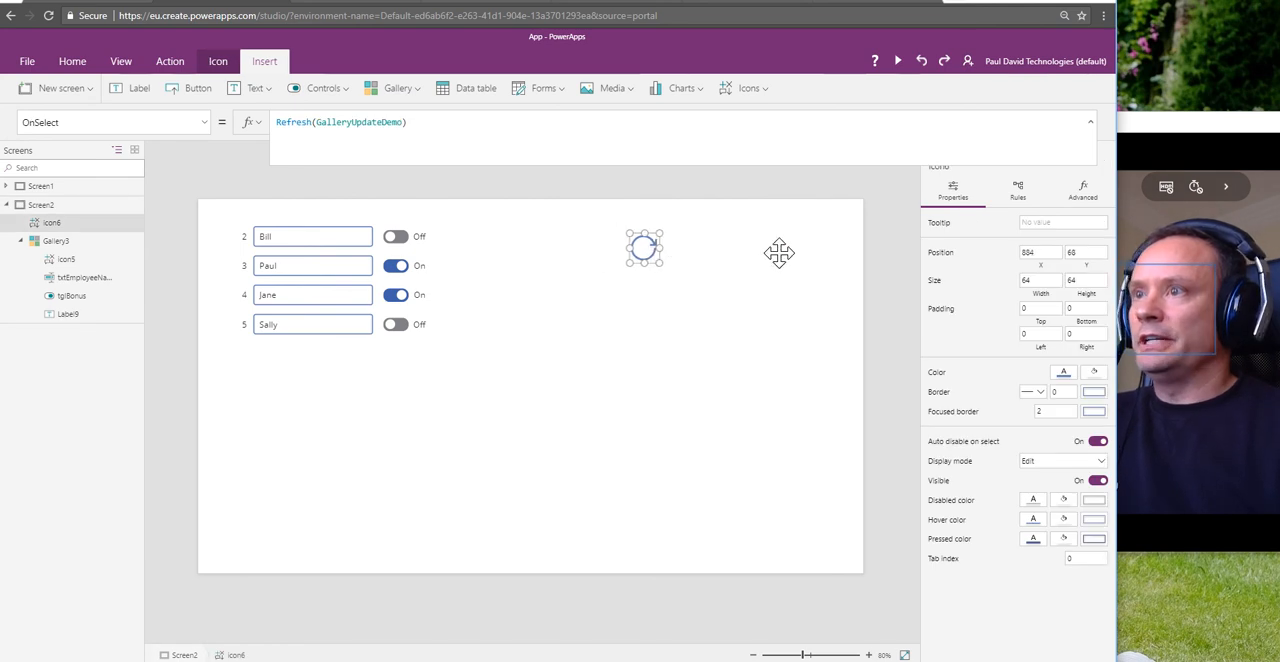
left_click(455, 268)
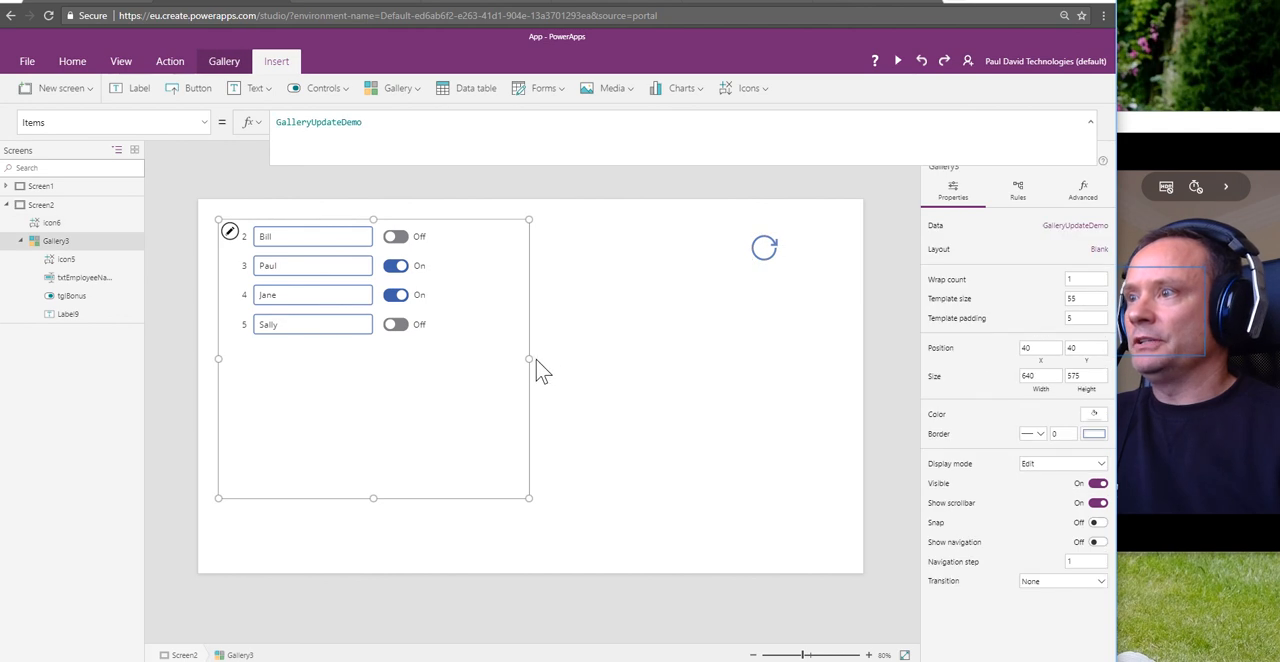
left_click_drag(529, 358, 728, 370)
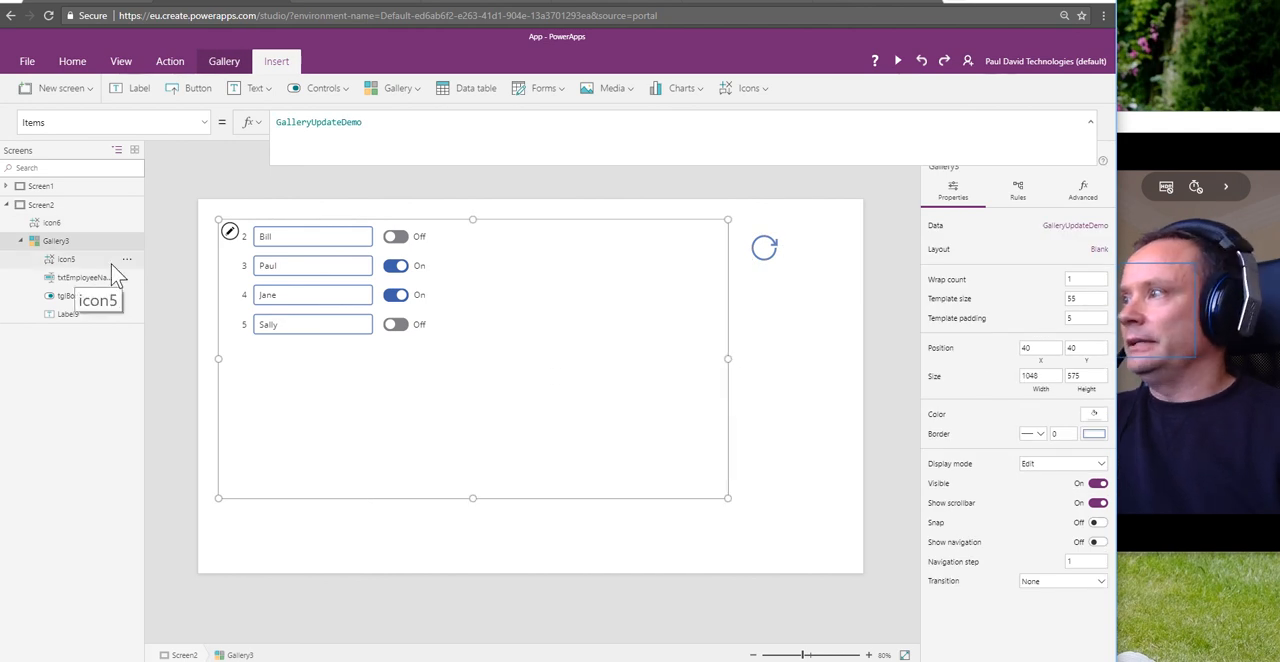
Step: Switch the ID 2 Bonus toggle on to show the Check icon, move the icon to about X 966, Y 0, and switch the toggle off
left_click(396, 240)
left_click(396, 240)
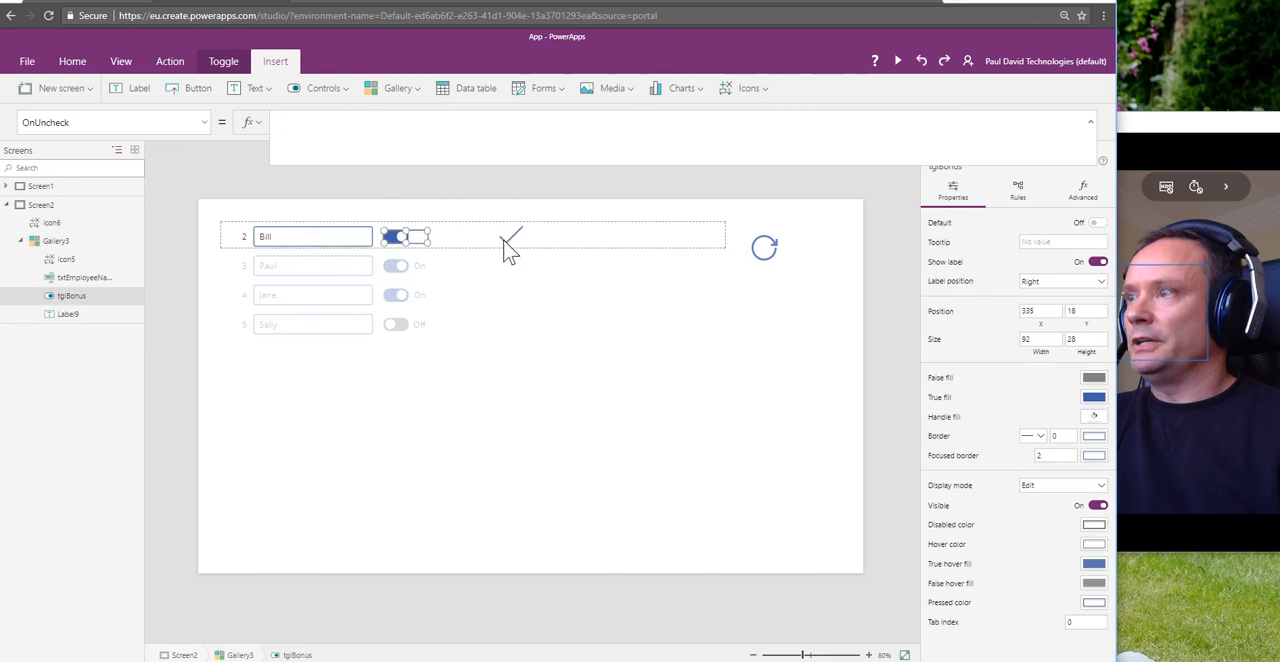
left_click(506, 240)
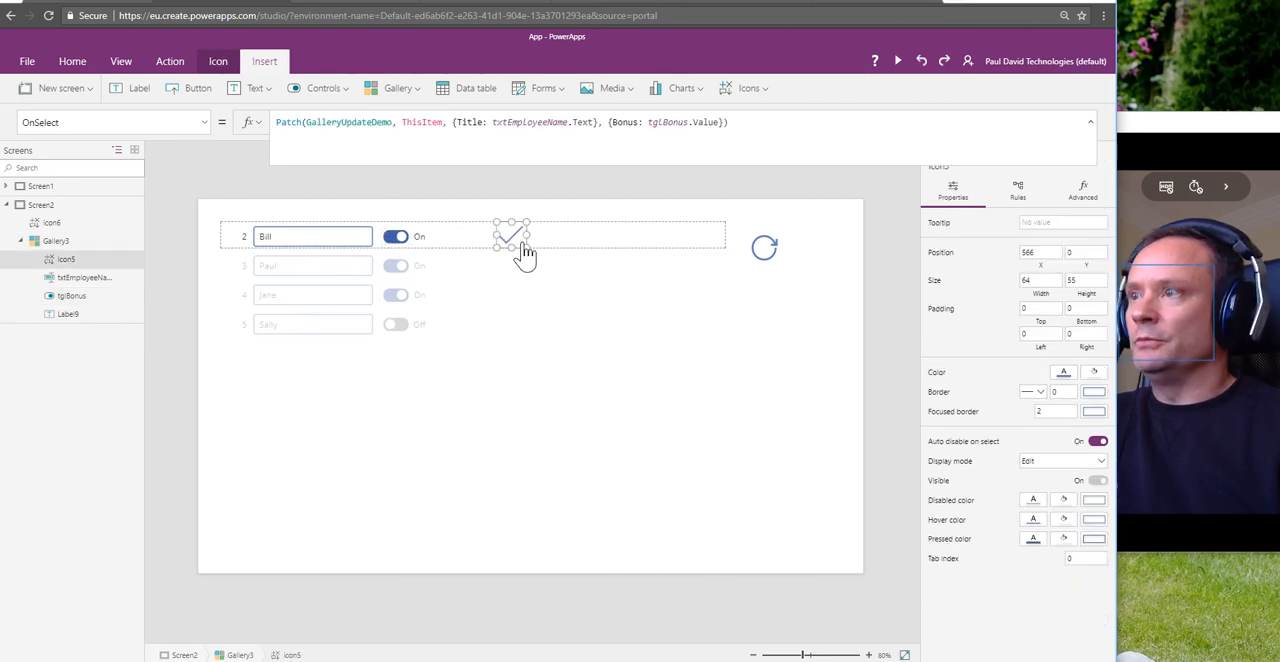
left_click_drag(558, 241, 722, 248)
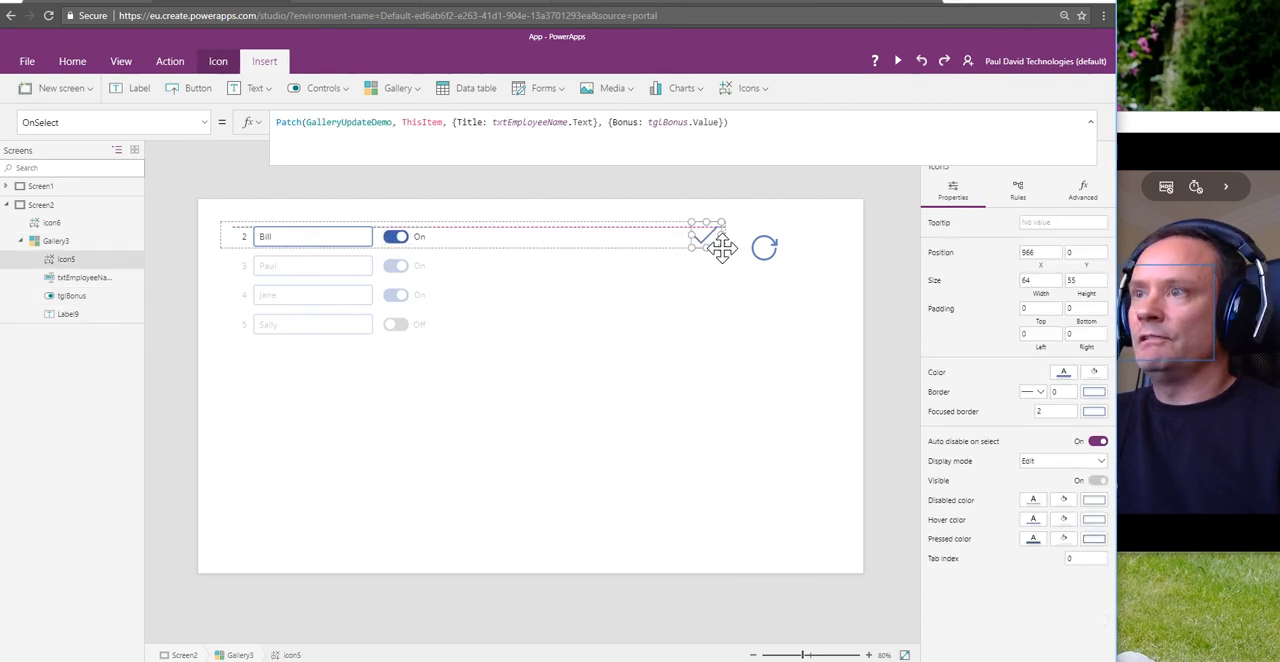
left_click(392, 250)
left_click(393, 238, "alt")
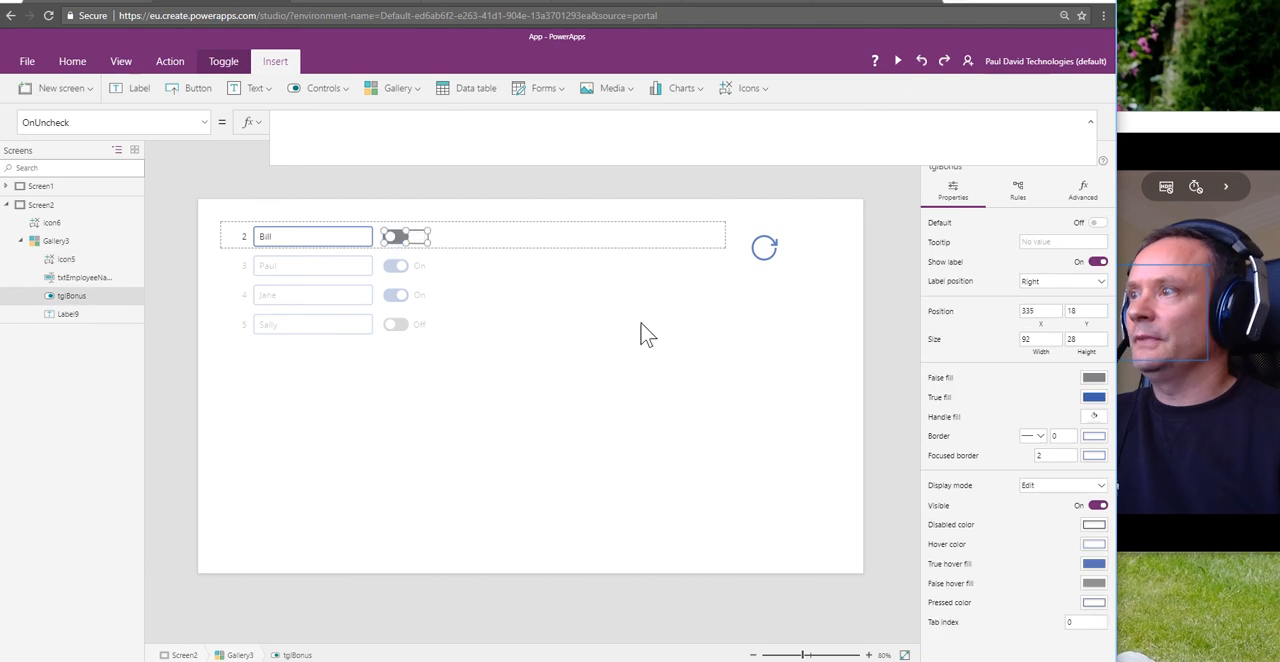
Step: Insert a Drop down control in the gallery template and place it beside the Bonus toggle at about X 446, Y 12
left_click(639, 343)
left_click(349, 246)
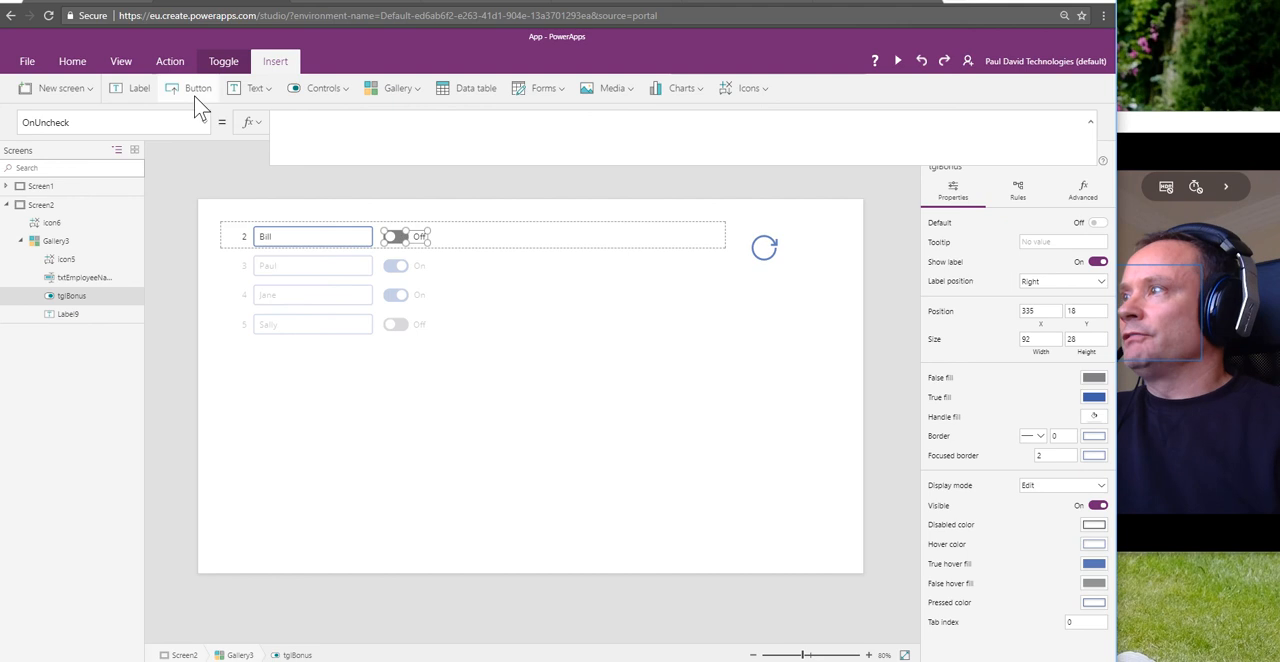
left_click(326, 90)
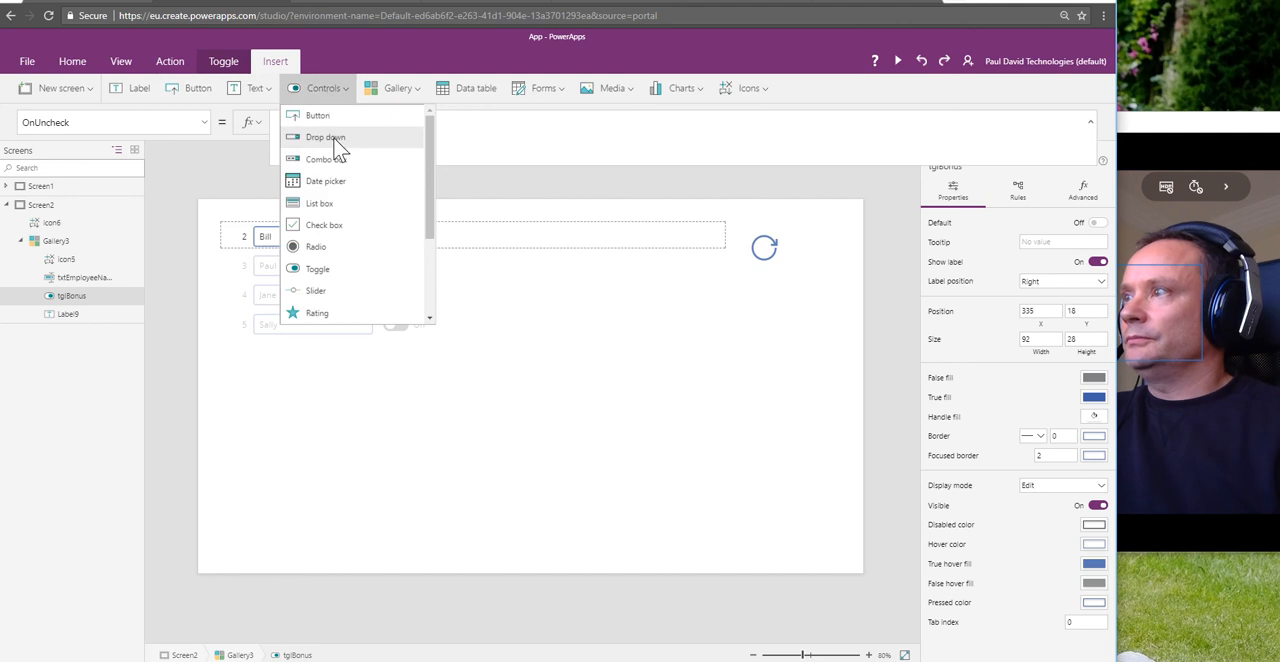
left_click(332, 137)
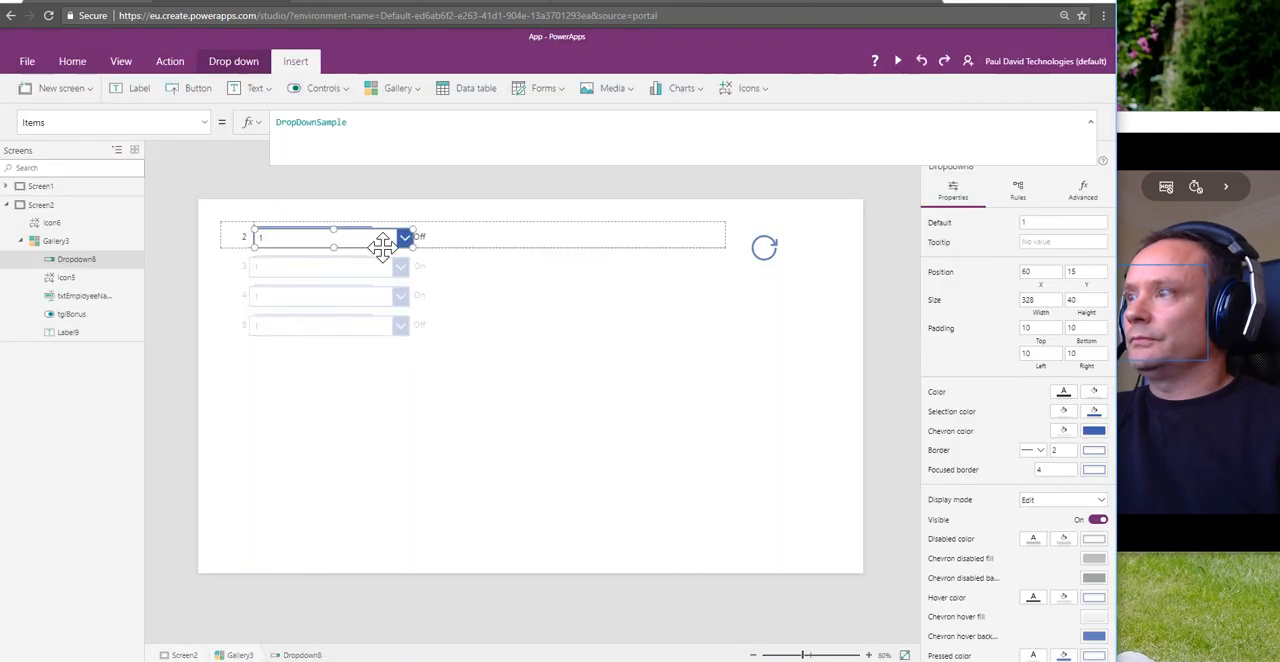
left_click_drag(382, 246, 543, 244)
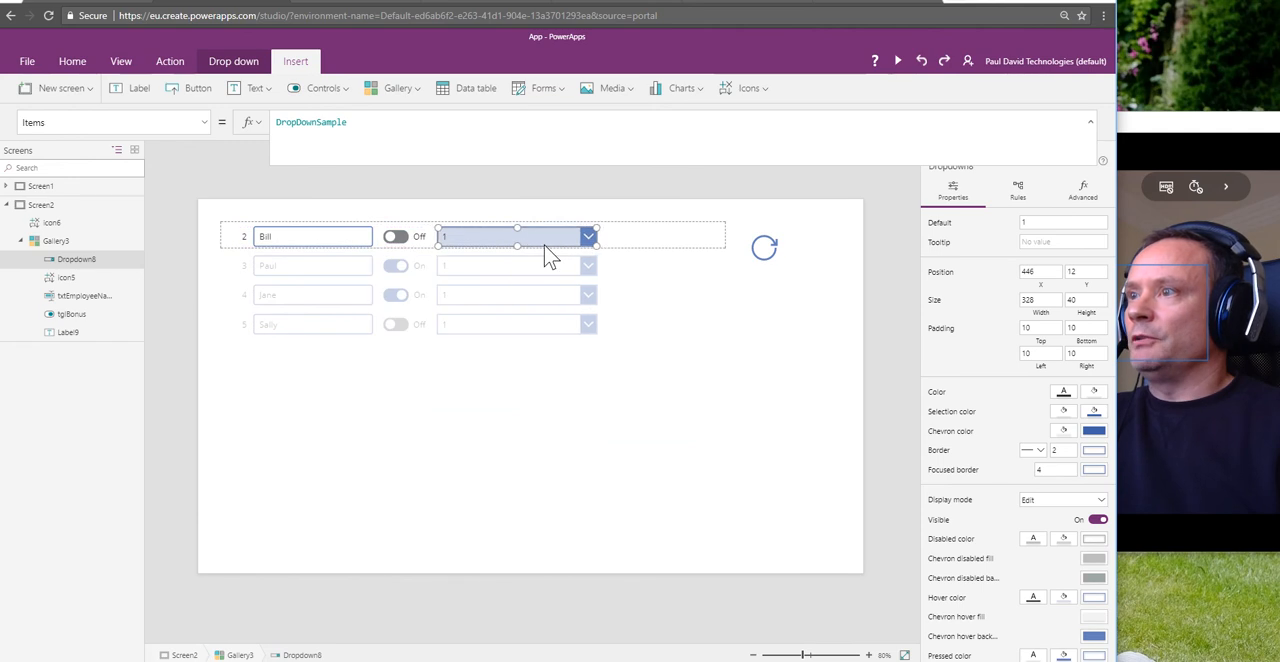
Step: Switch to the GalleryUpdateDemo list in SharePoint, dismiss the open item menu, examine the EmployeeType column, and return to PowerApps
left_click(340, 8)
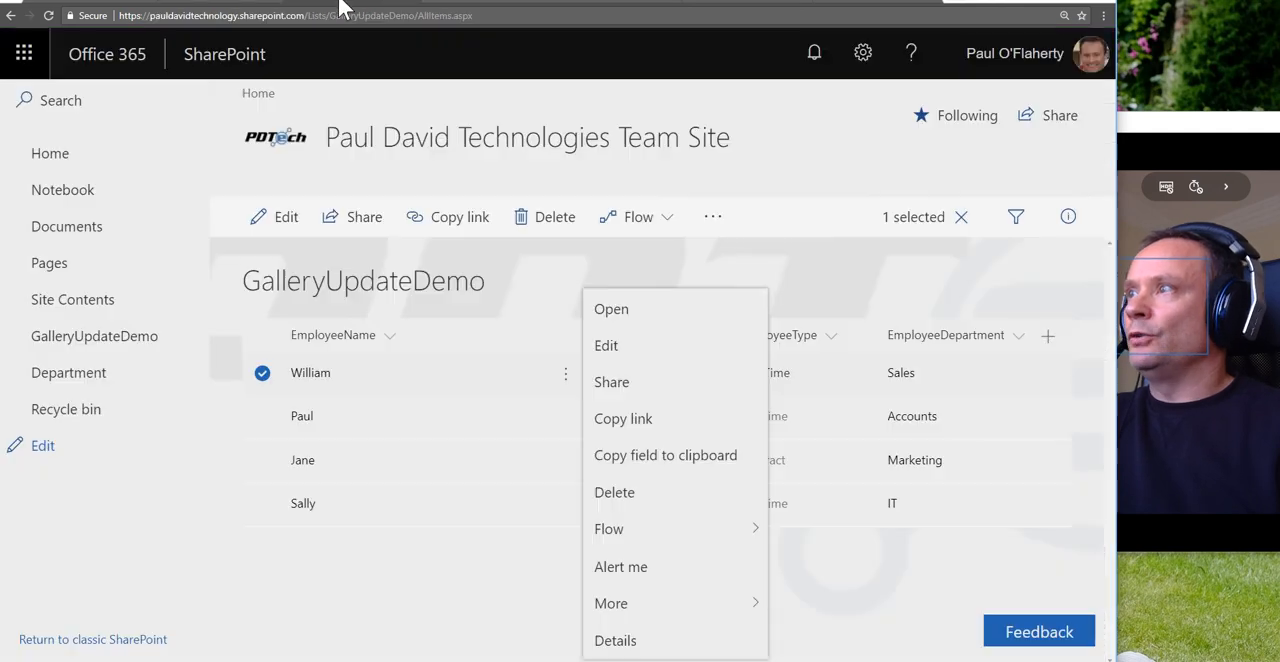
left_click(787, 248)
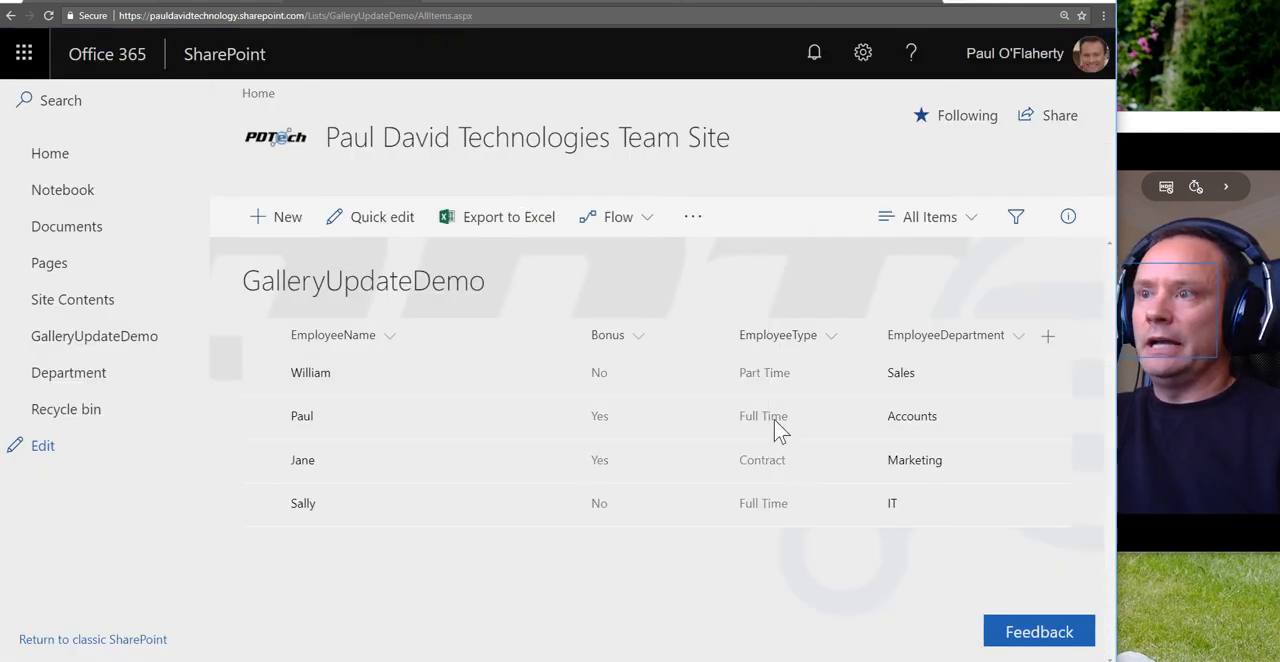
left_click(239, 3)
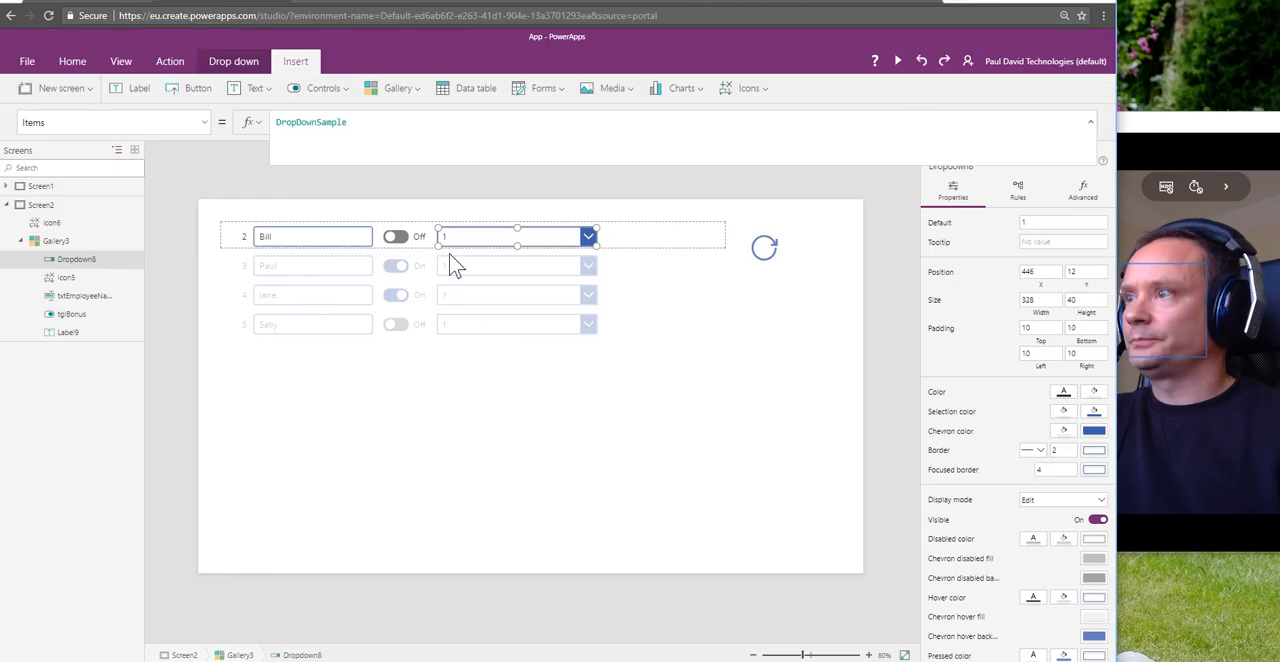
Step: Set the gallery drop-down's Default property to ThisItem.EmployeeType, leaving the DropDownSample formula in its Items property
left_click(323, 127)
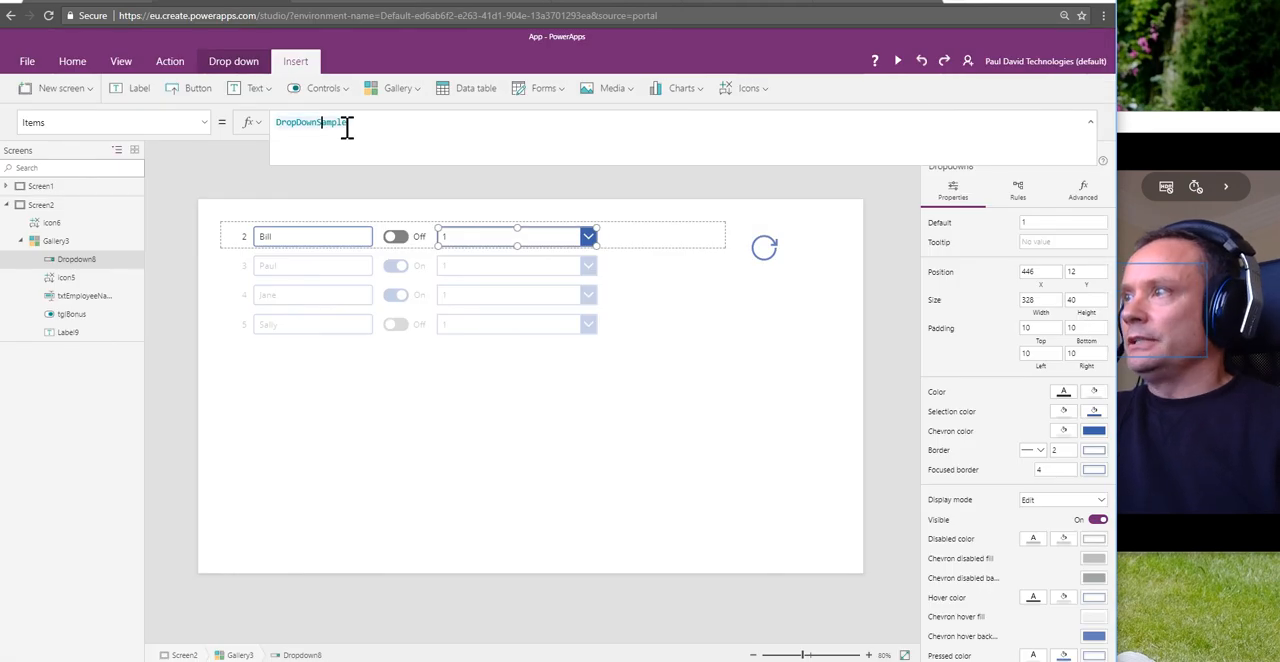
left_click_drag(347, 127, 279, 123)
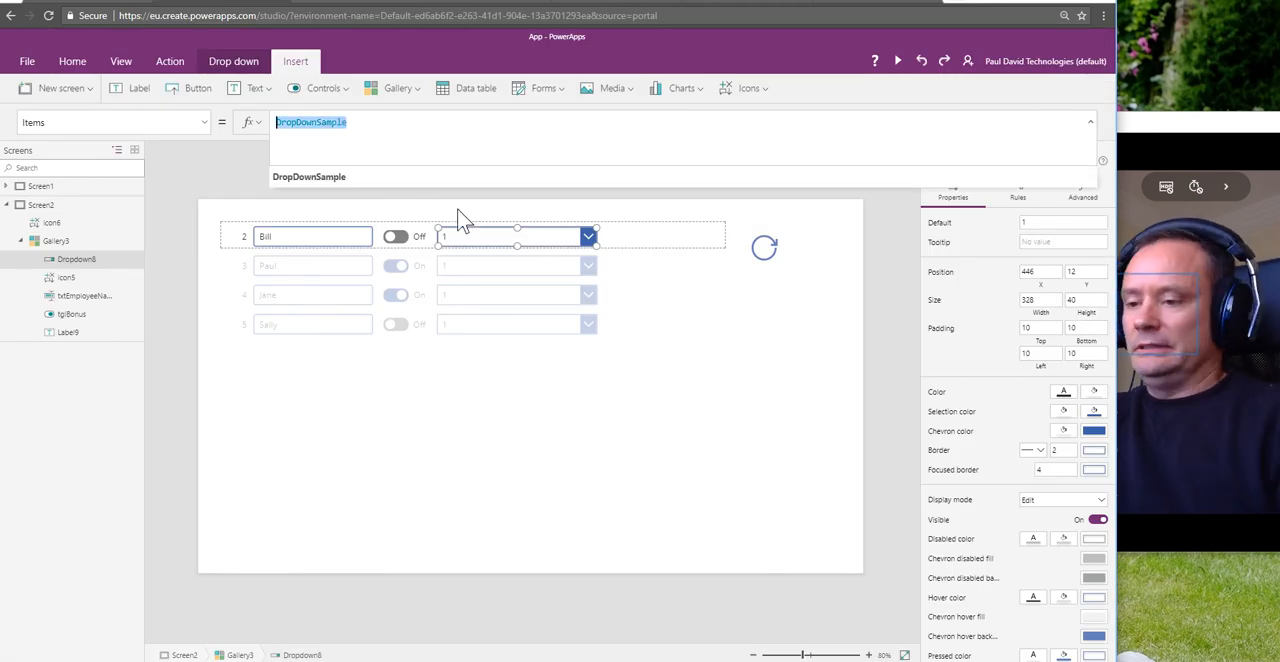
left_click(208, 123)
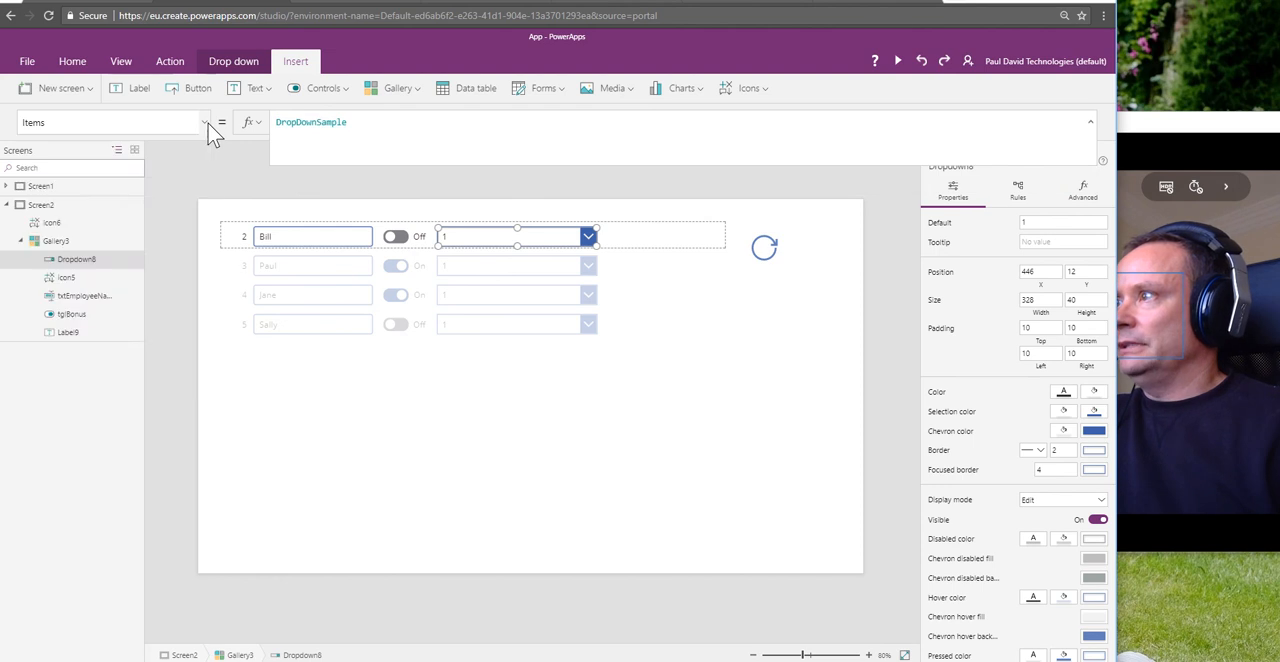
left_click(208, 123)
scroll(114, 186, "up", 1)
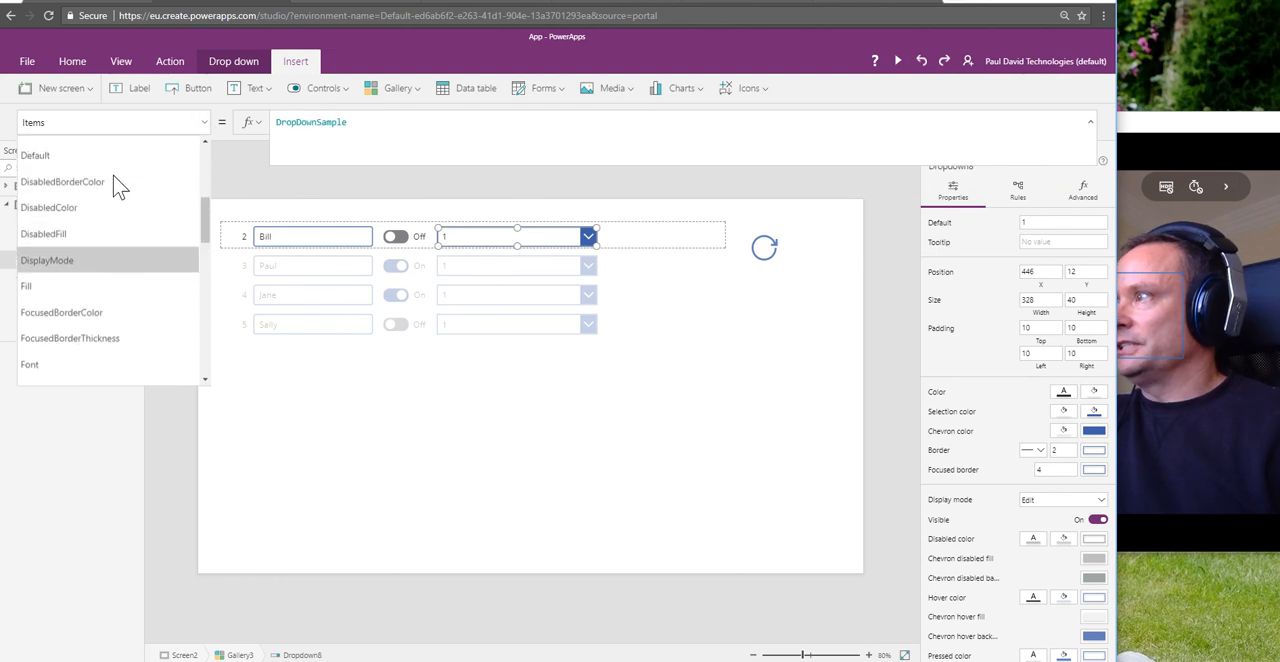
scroll(113, 180, "up", 1)
left_click(98, 203)
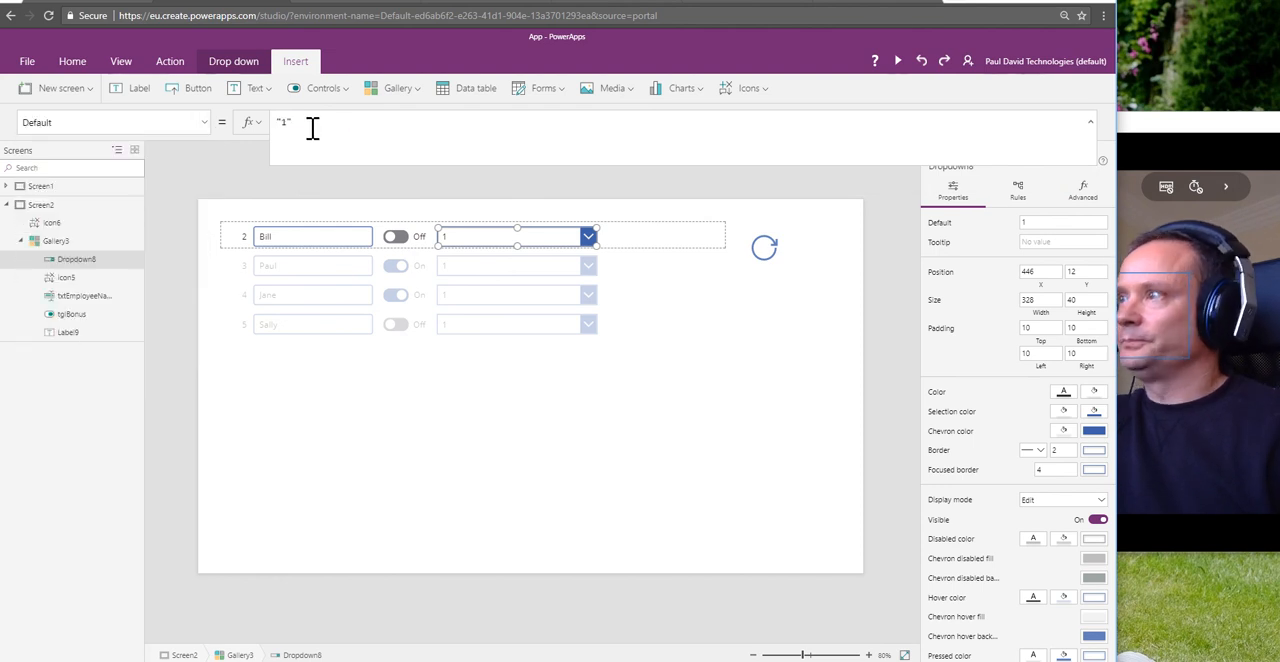
left_click_drag(309, 123, 267, 119)
type("ThisItem")
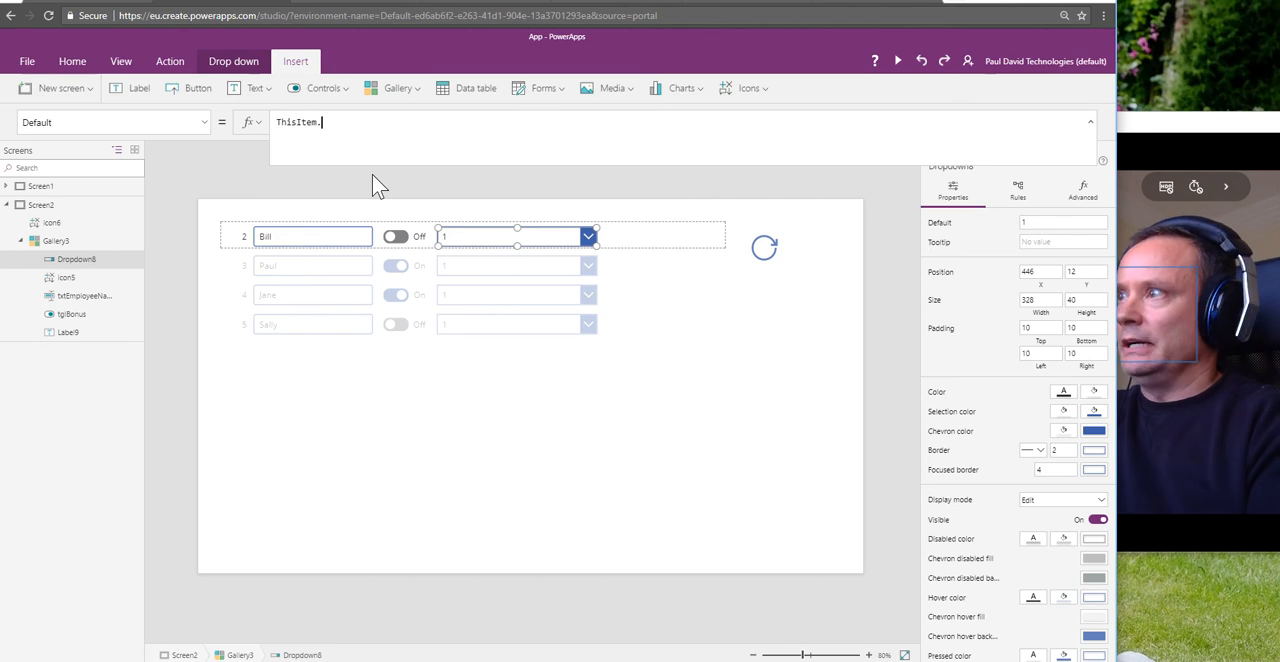
type(".Employee")
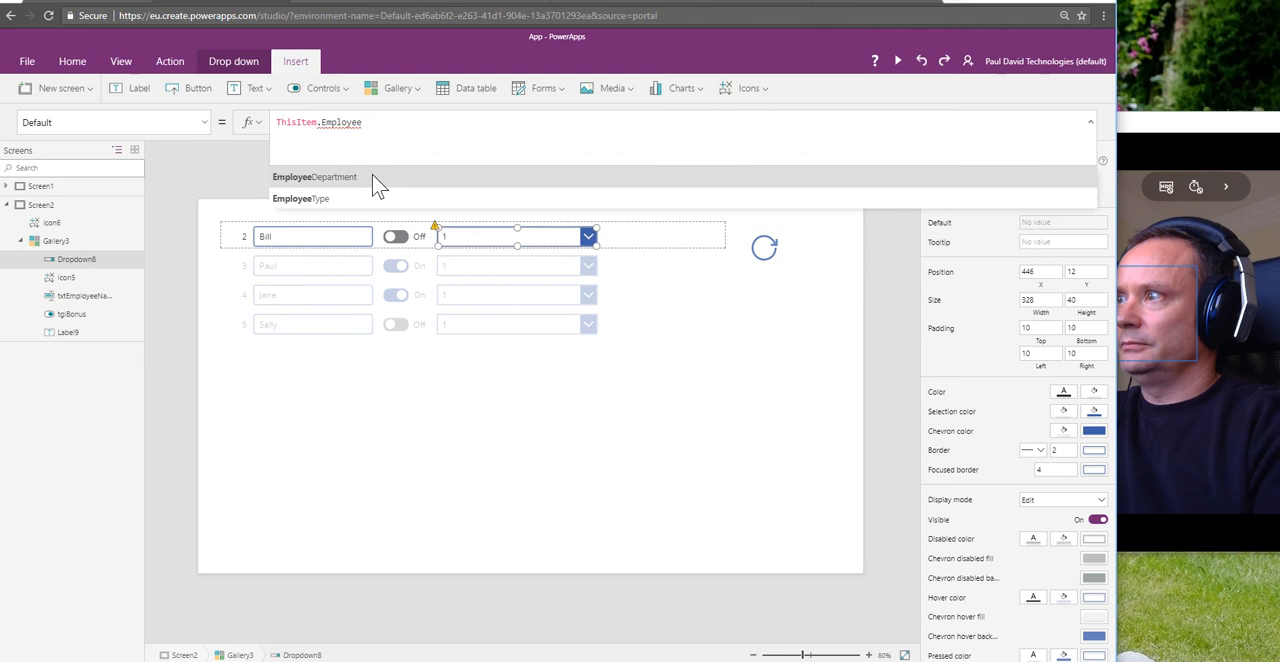
left_click(294, 199)
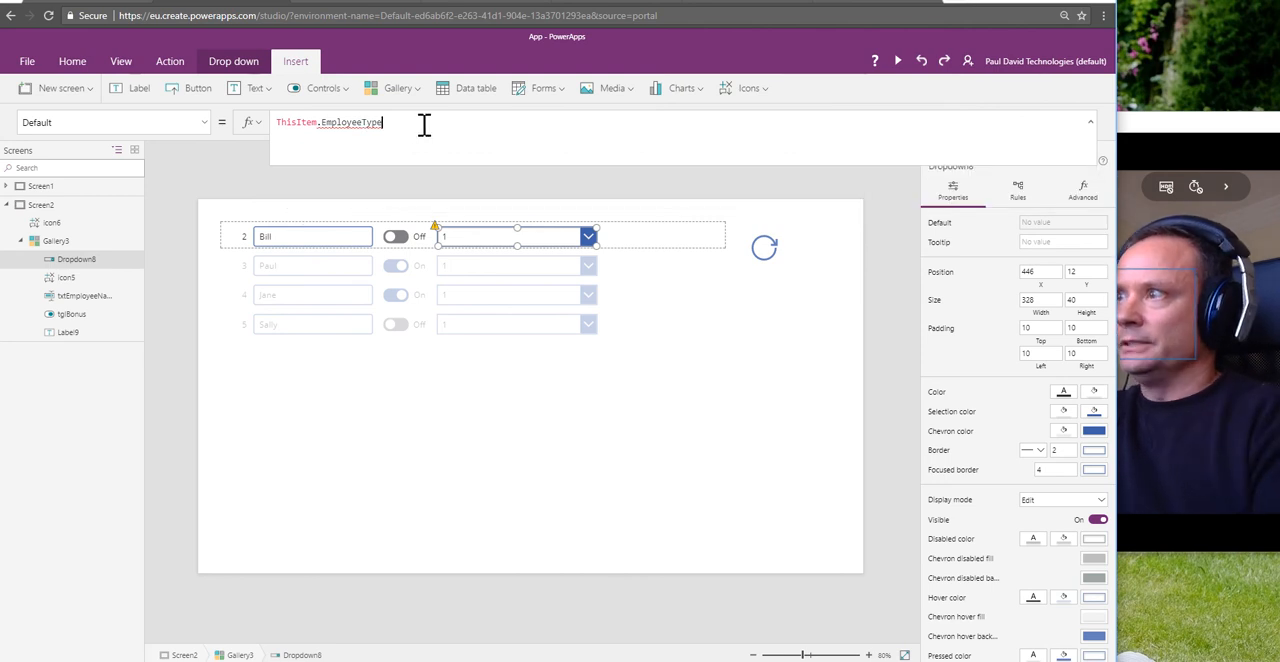
Step: Extend the drop-down's Default formula to ThisItem.EmployeeType.Value and select the gallery
type(".Visible")
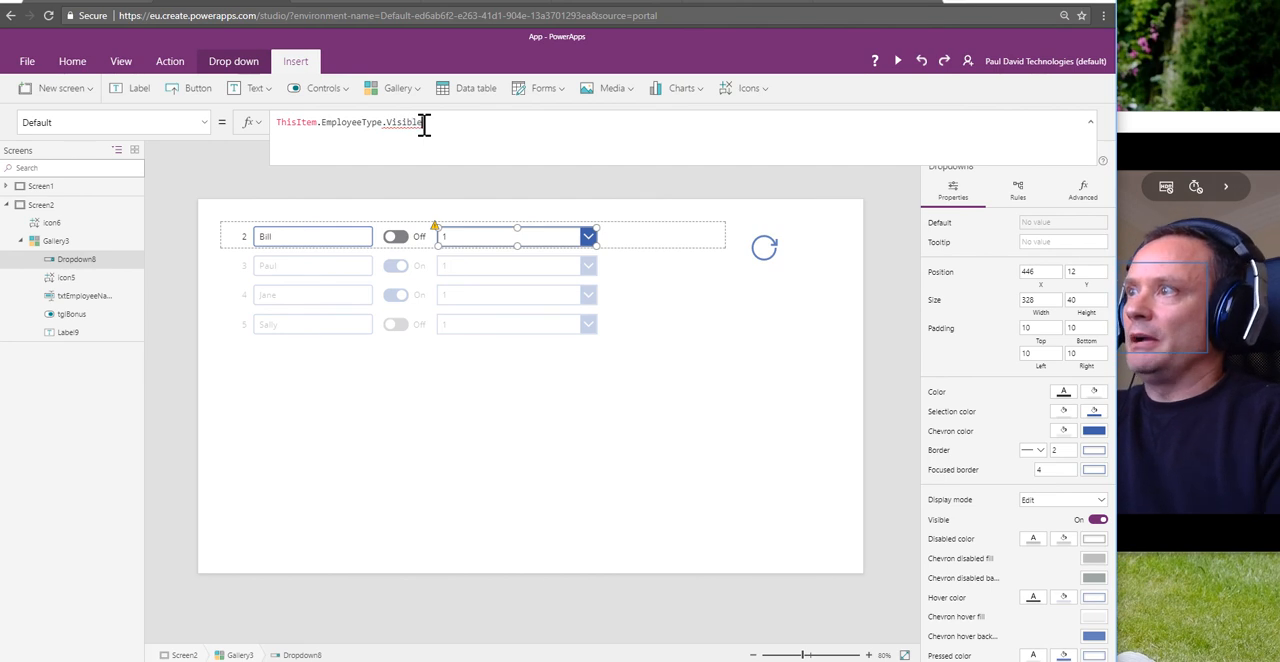
double_click(414, 122)
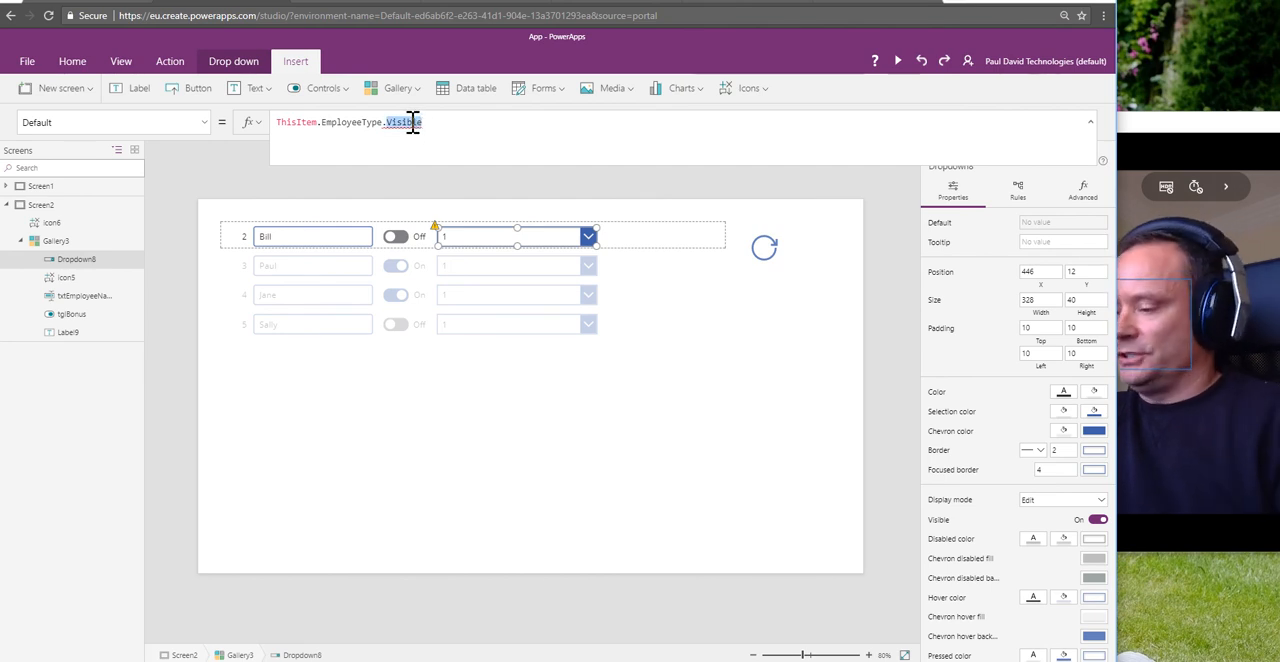
type("Value")
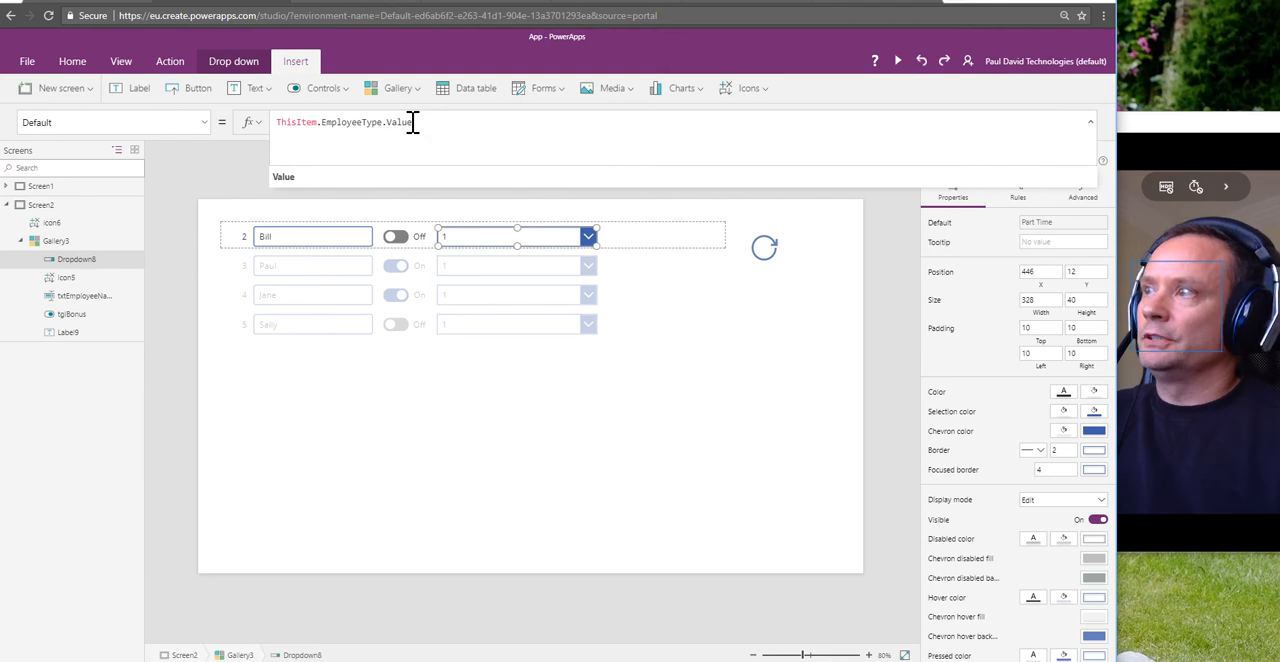
left_click(293, 178)
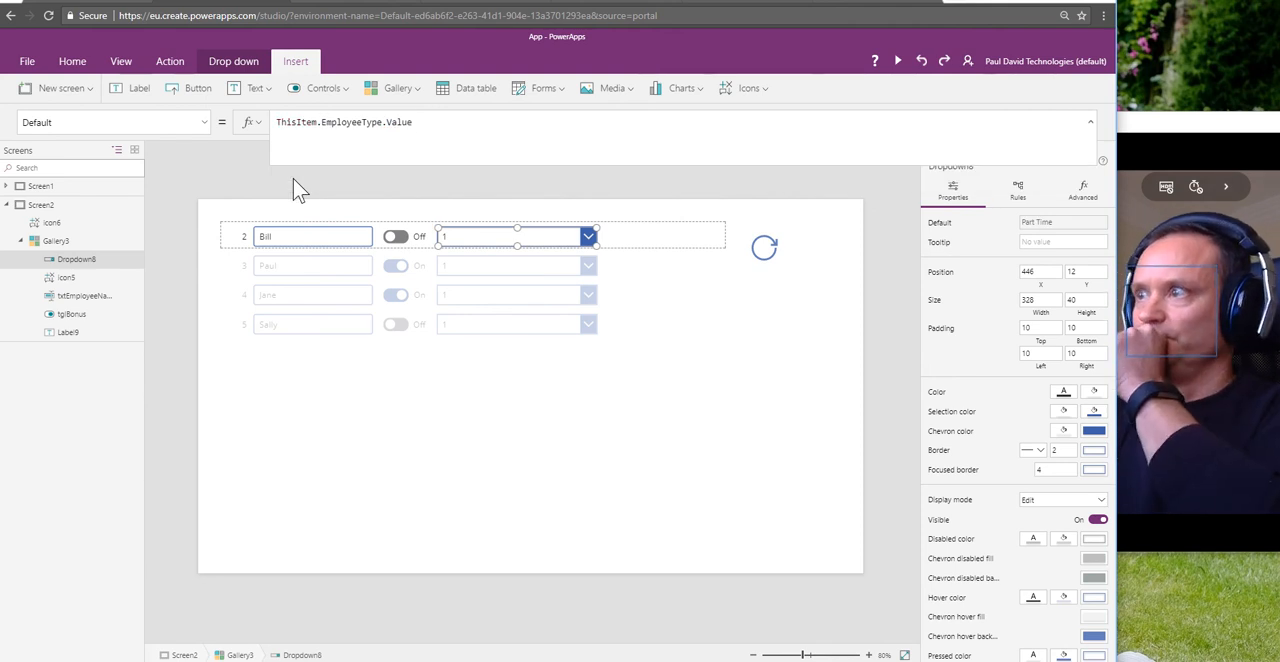
left_click(725, 364)
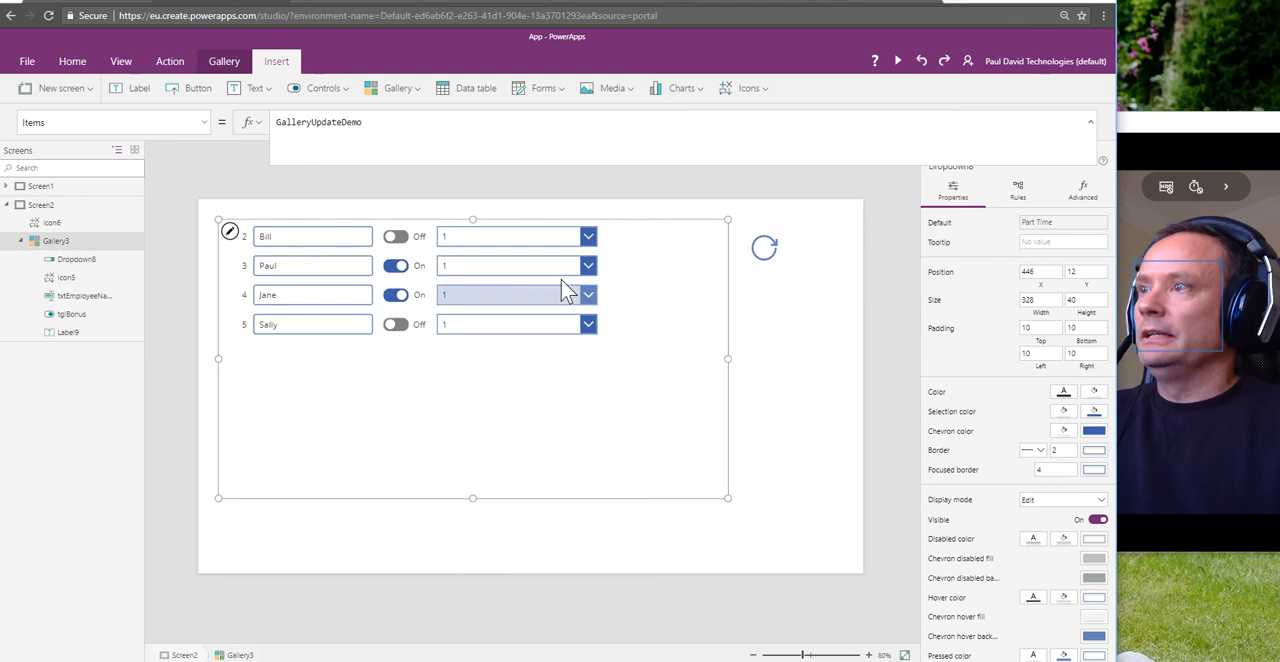
Step: Check the EmployeeType column in the GalleryUpdateDemo SharePoint list, then return to PowerApps and compare the drop-down's Default formula and choices in the ID 2 row
left_click(543, 243)
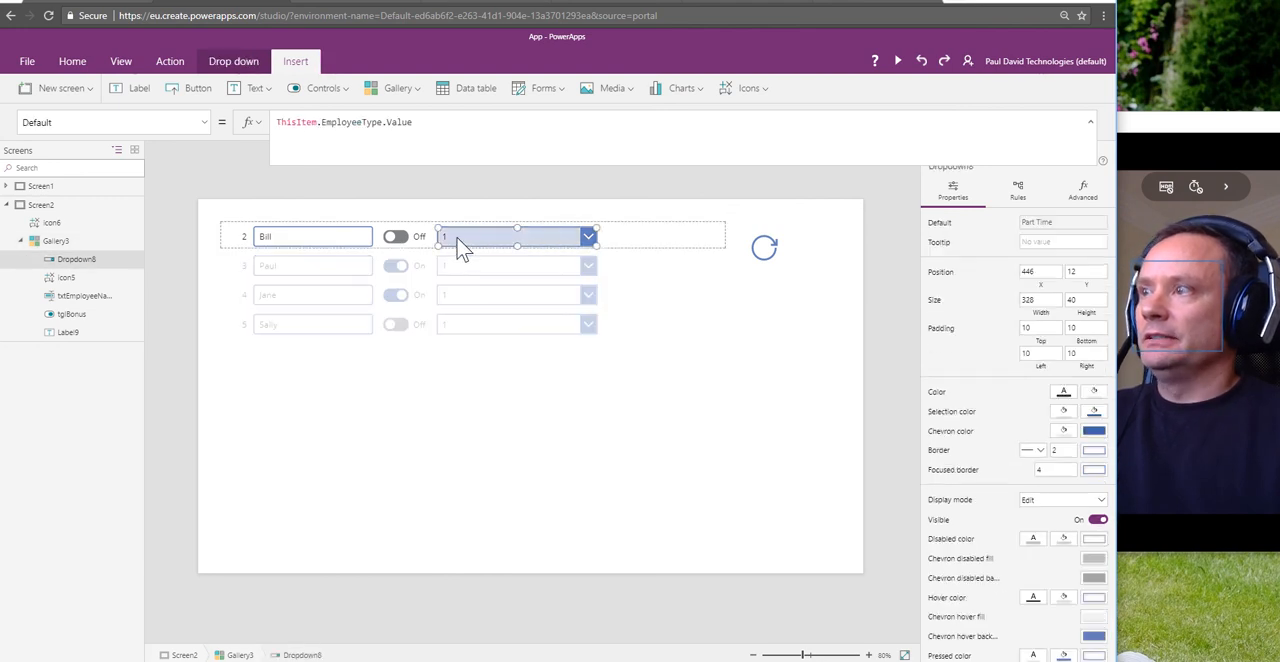
left_click(348, 6)
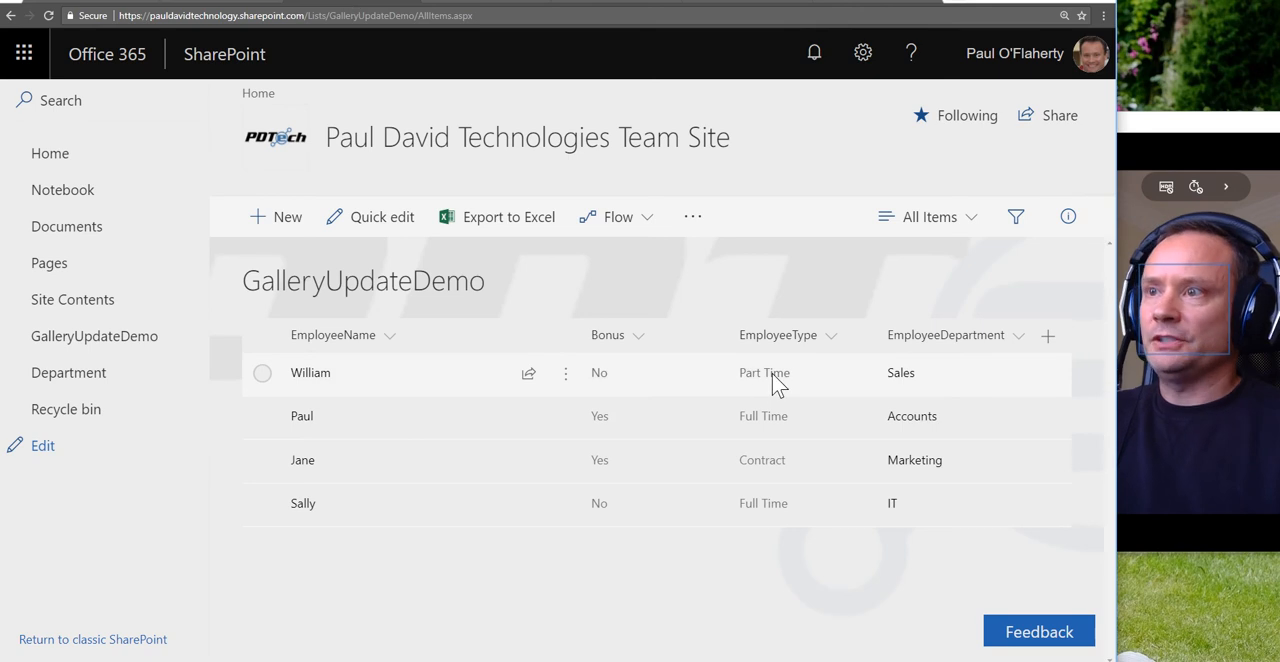
left_click(248, 4)
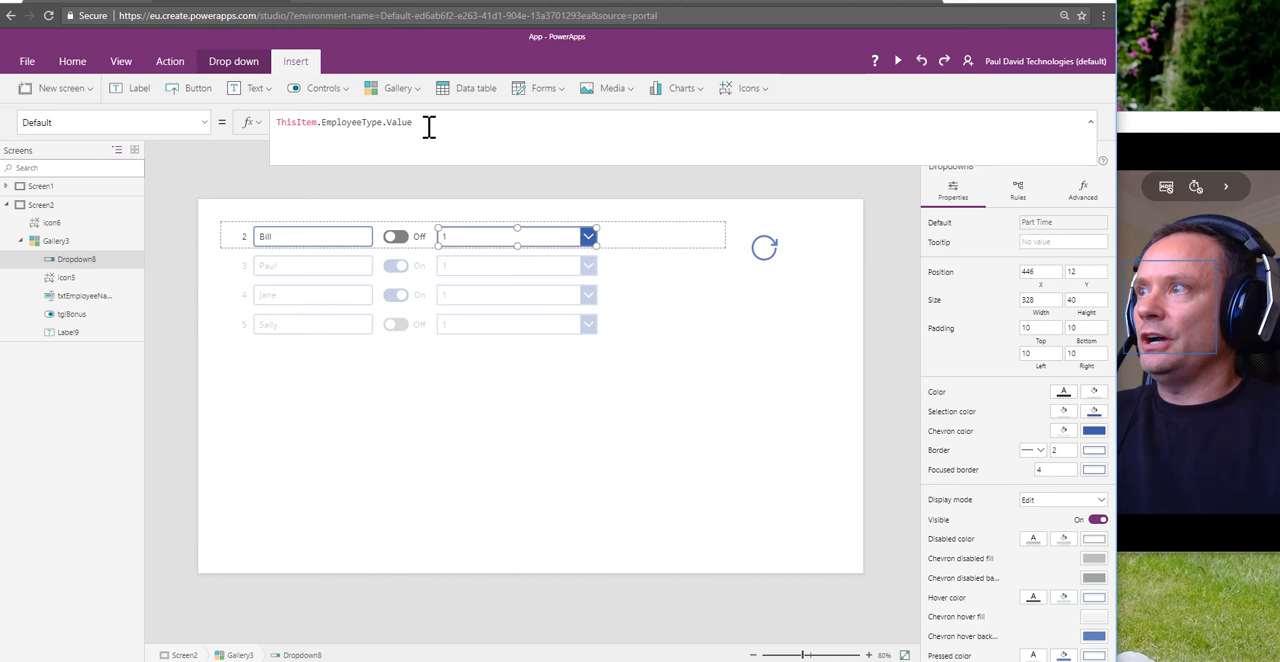
left_click_drag(427, 122, 276, 122)
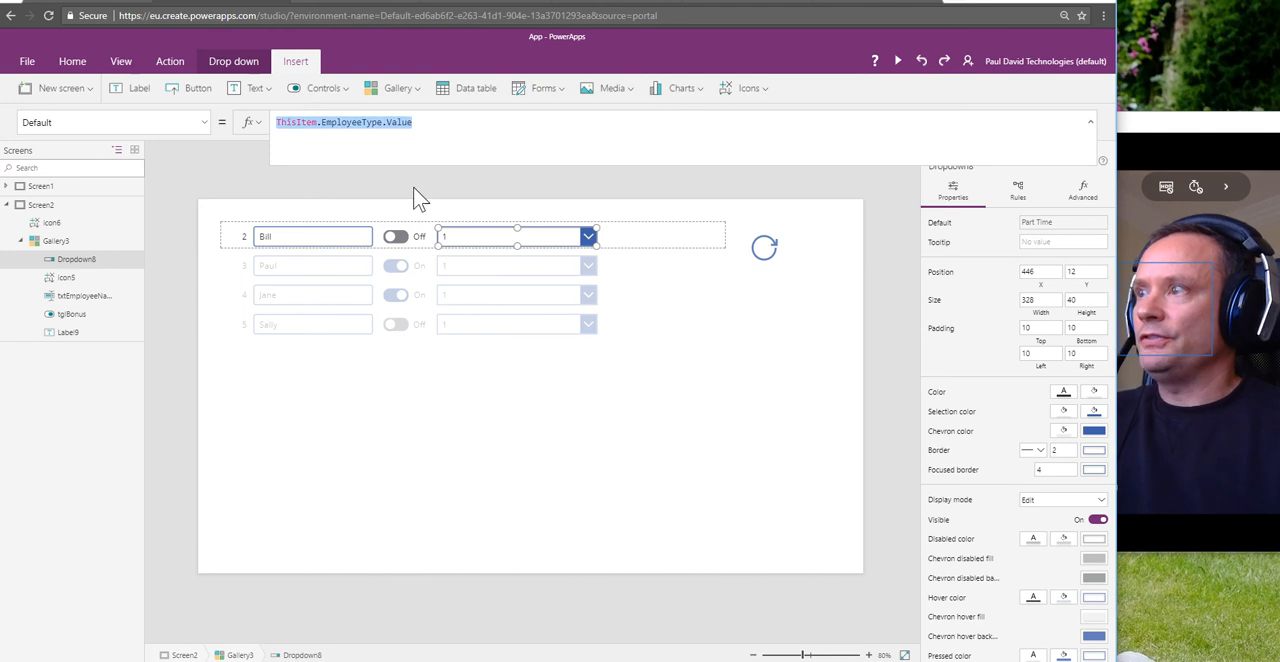
left_click(590, 243)
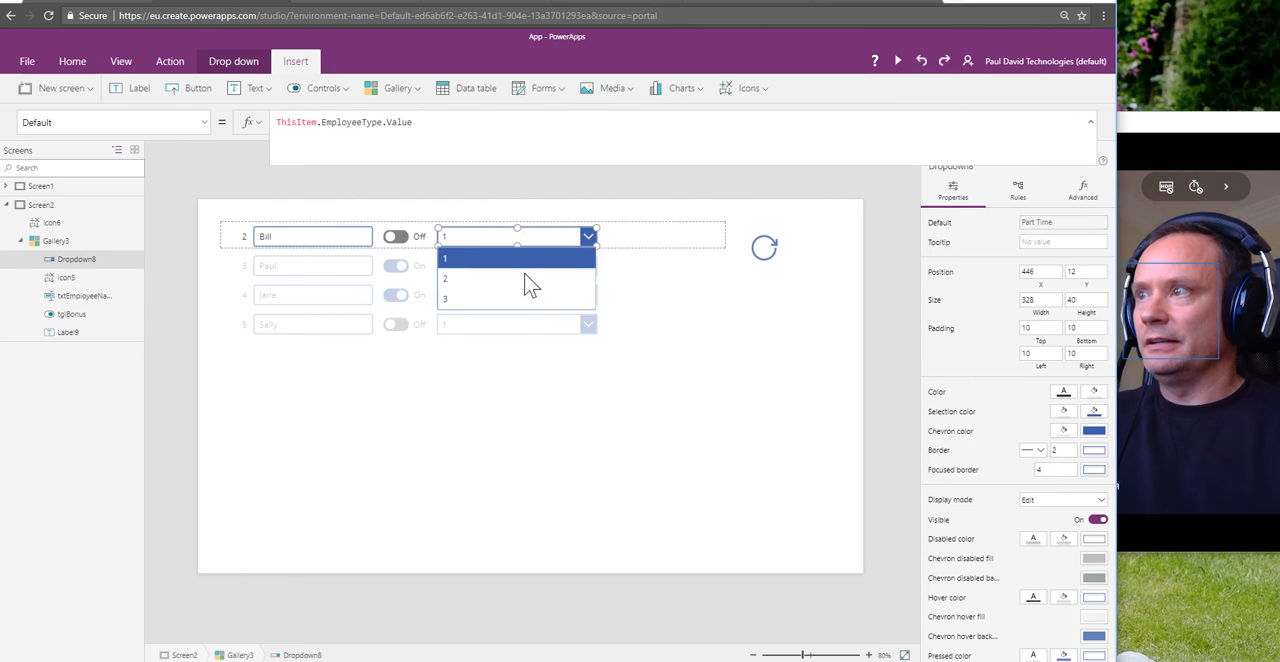
left_click(686, 337)
left_click(491, 239)
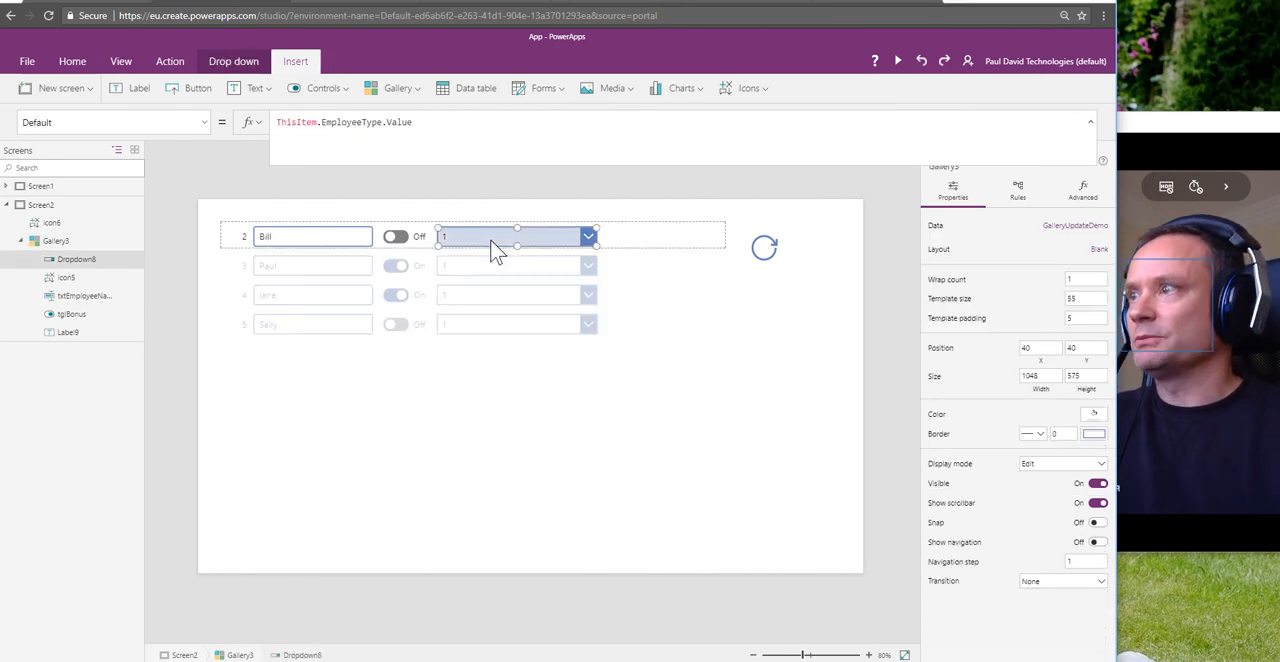
Step: Display the drop-down's Items formula, review the EmployeeType values in the SharePoint list, and return to PowerApps
left_click(206, 124)
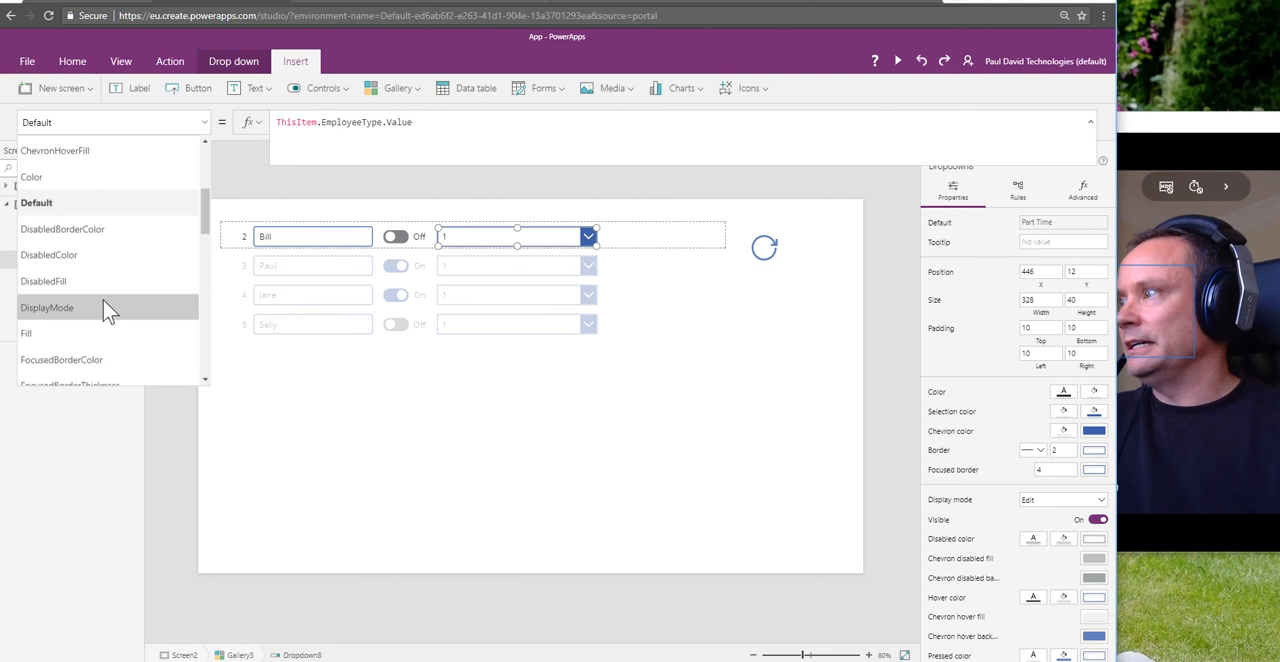
scroll(103, 300, "down", 3)
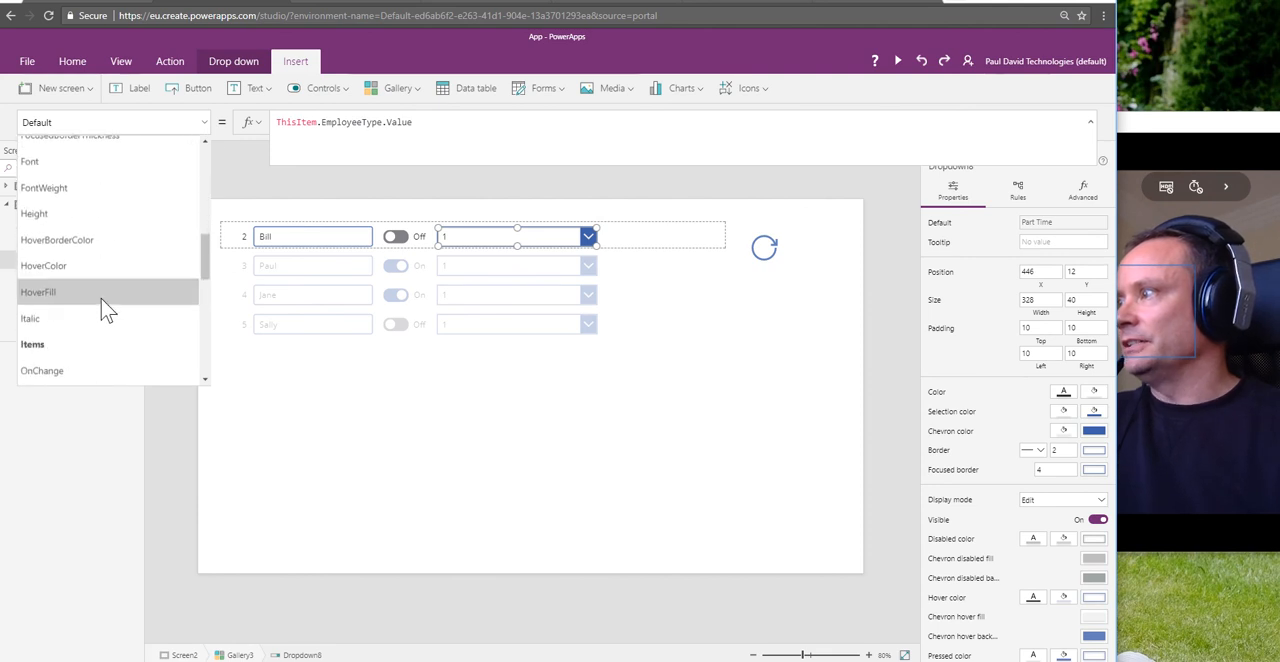
left_click(89, 337)
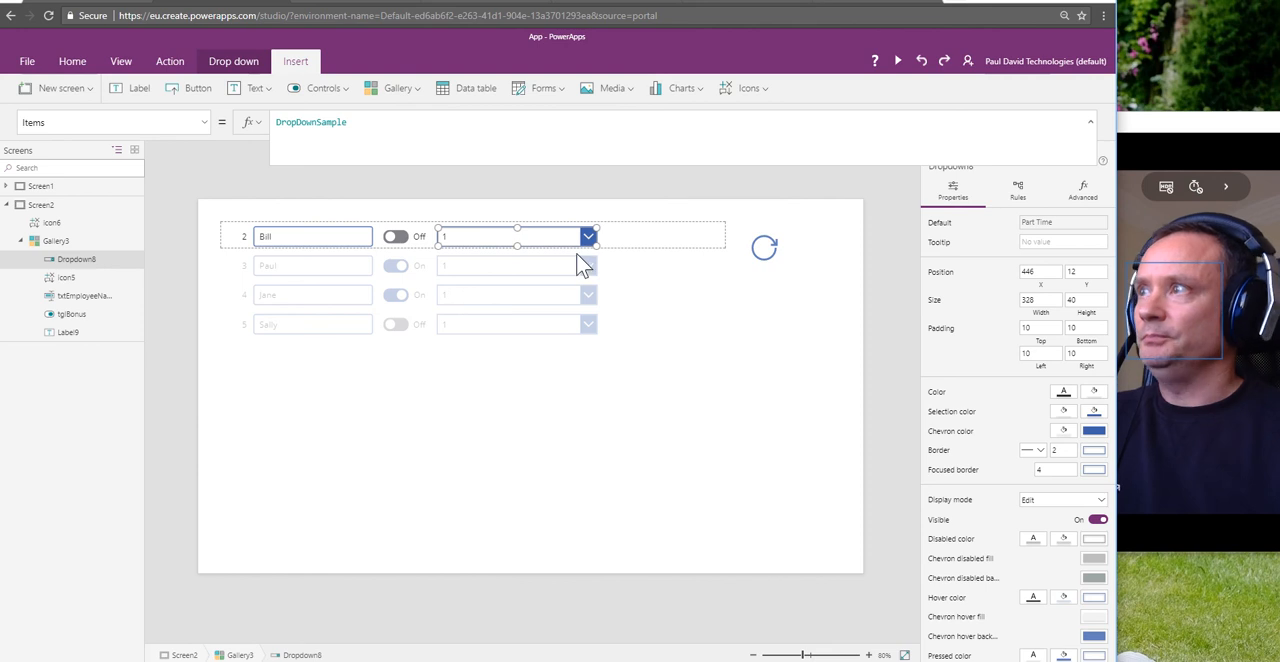
left_click(355, 6)
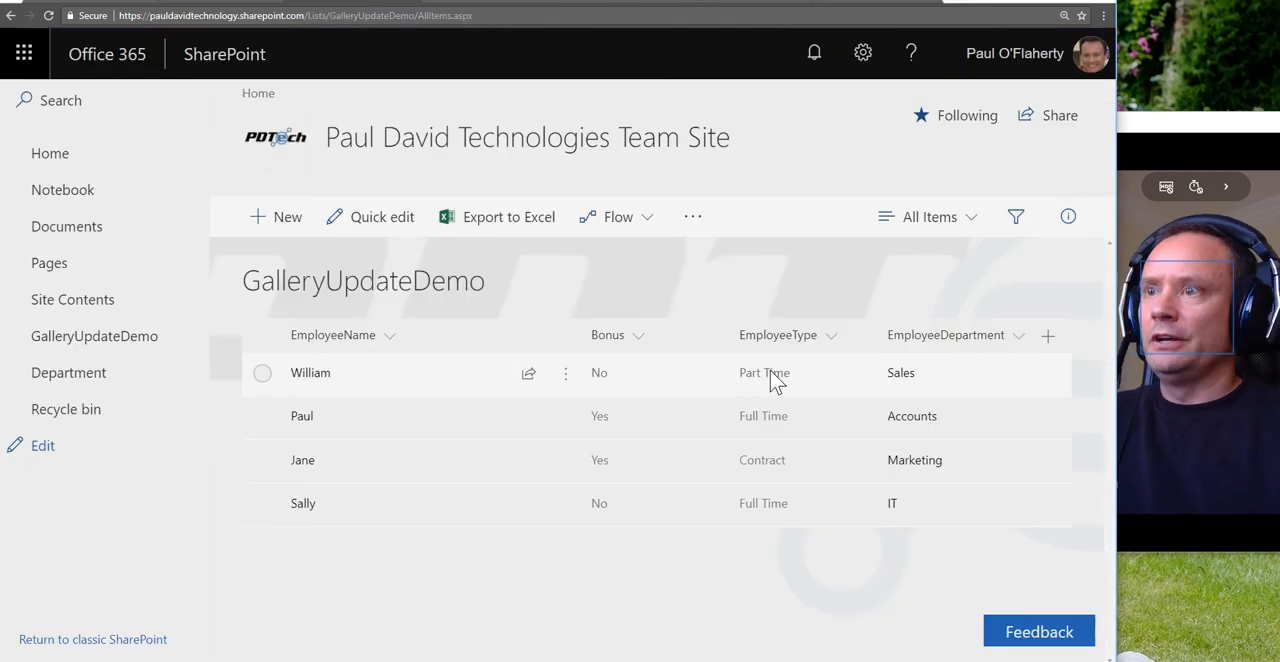
left_click(209, 6)
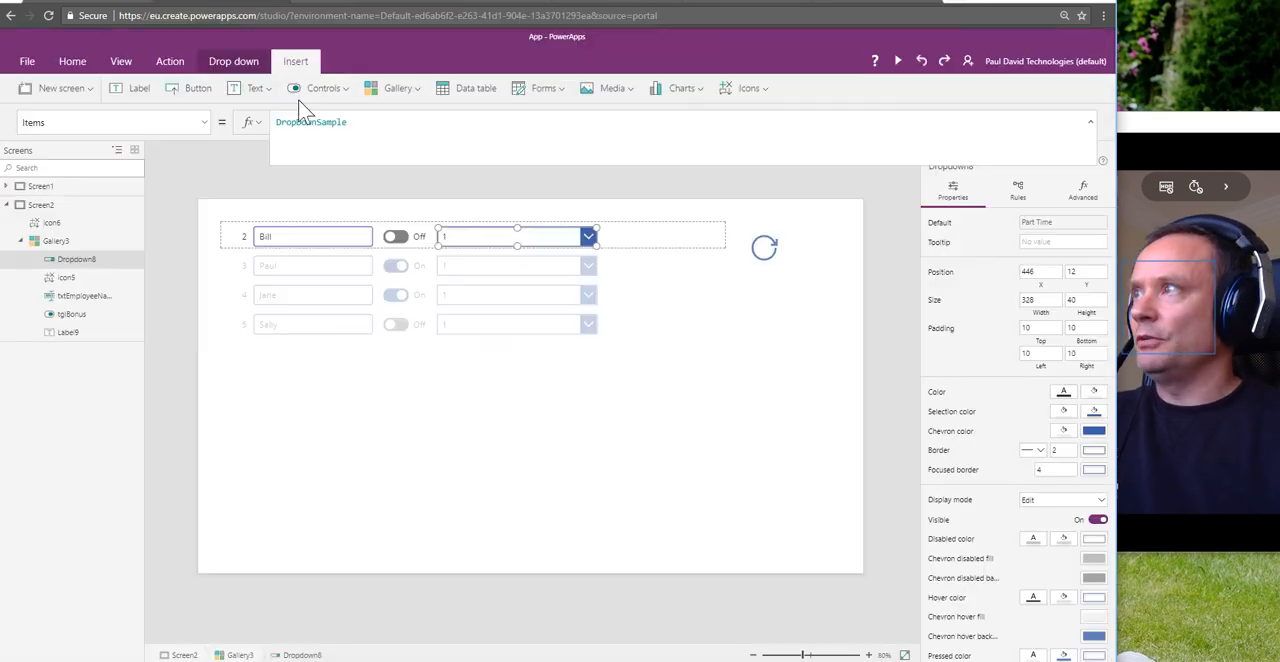
Step: Inspect the sample choices of the ID 2 drop-down and clear DropDownSample from its Items property
left_click(483, 238)
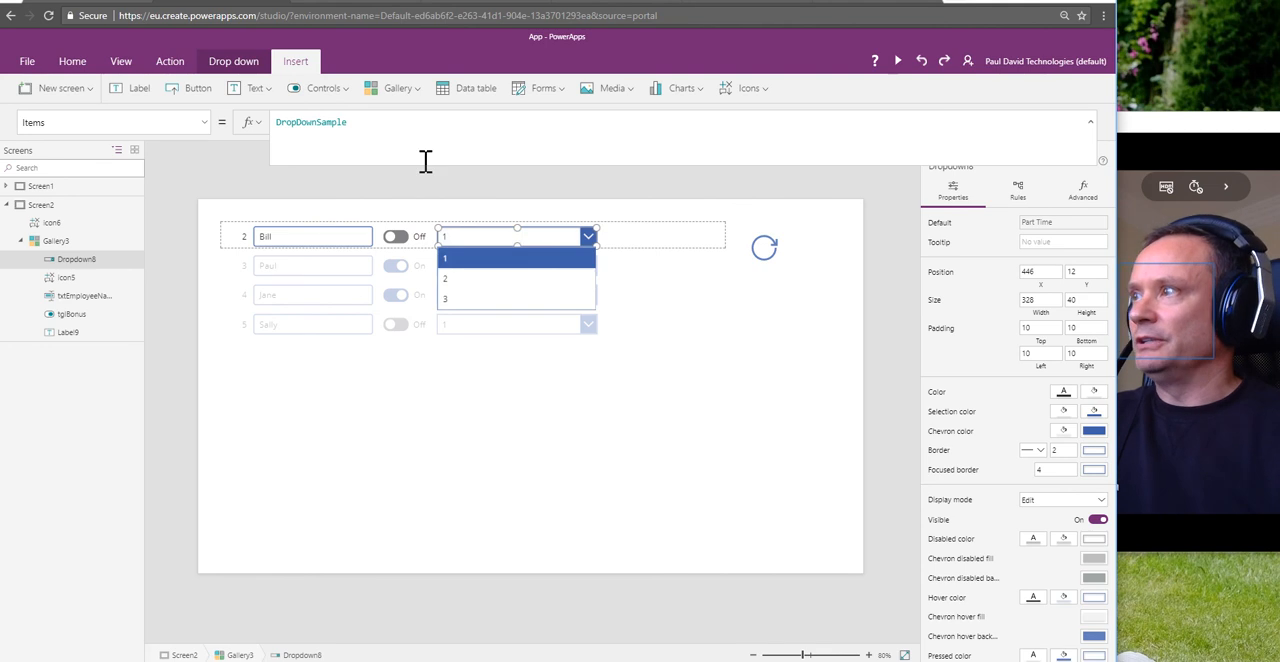
left_click(686, 294)
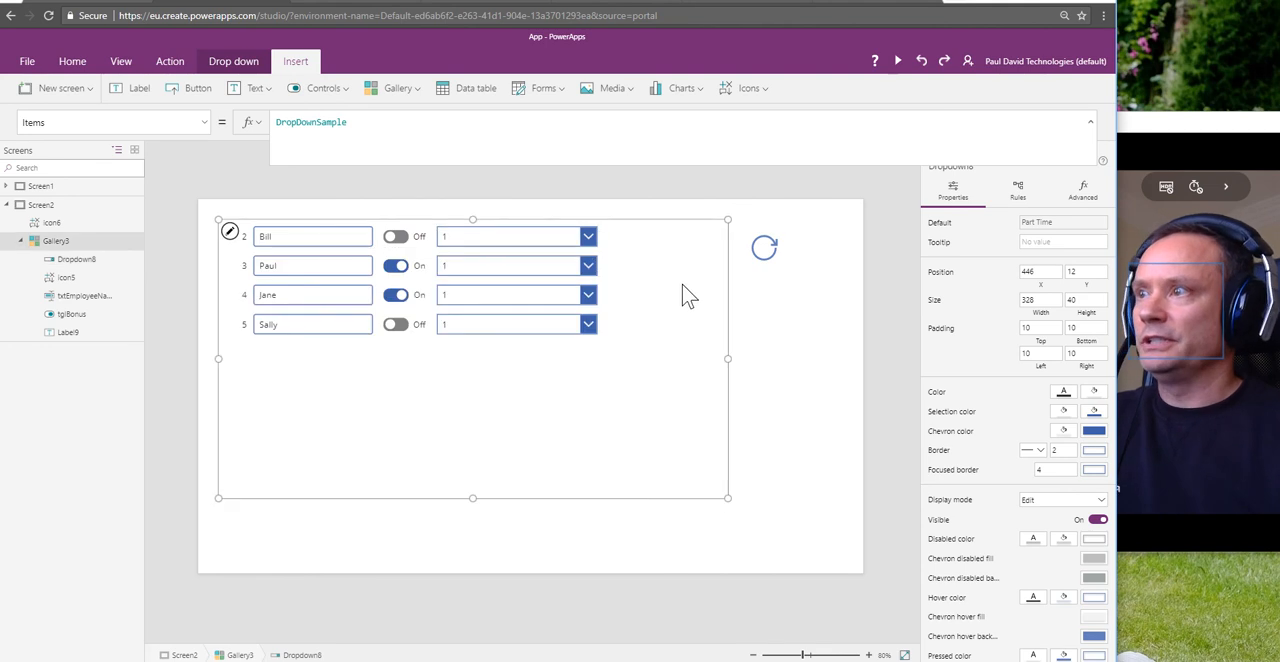
left_click(517, 249)
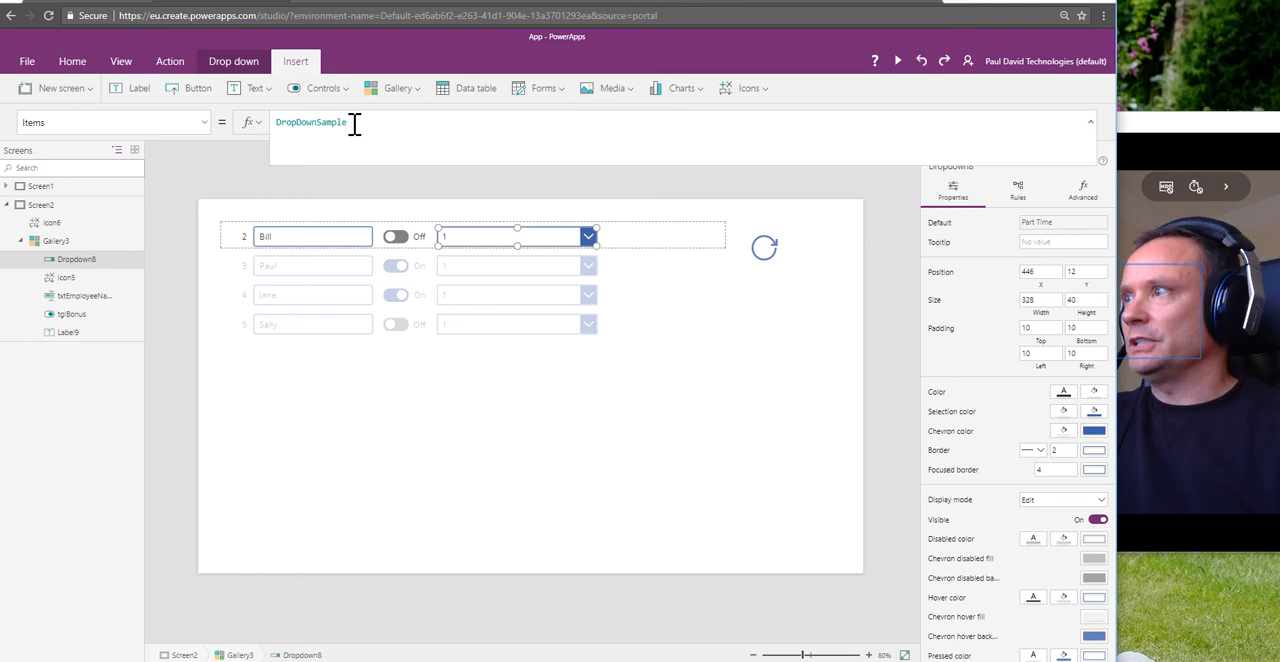
left_click_drag(354, 122, 271, 120)
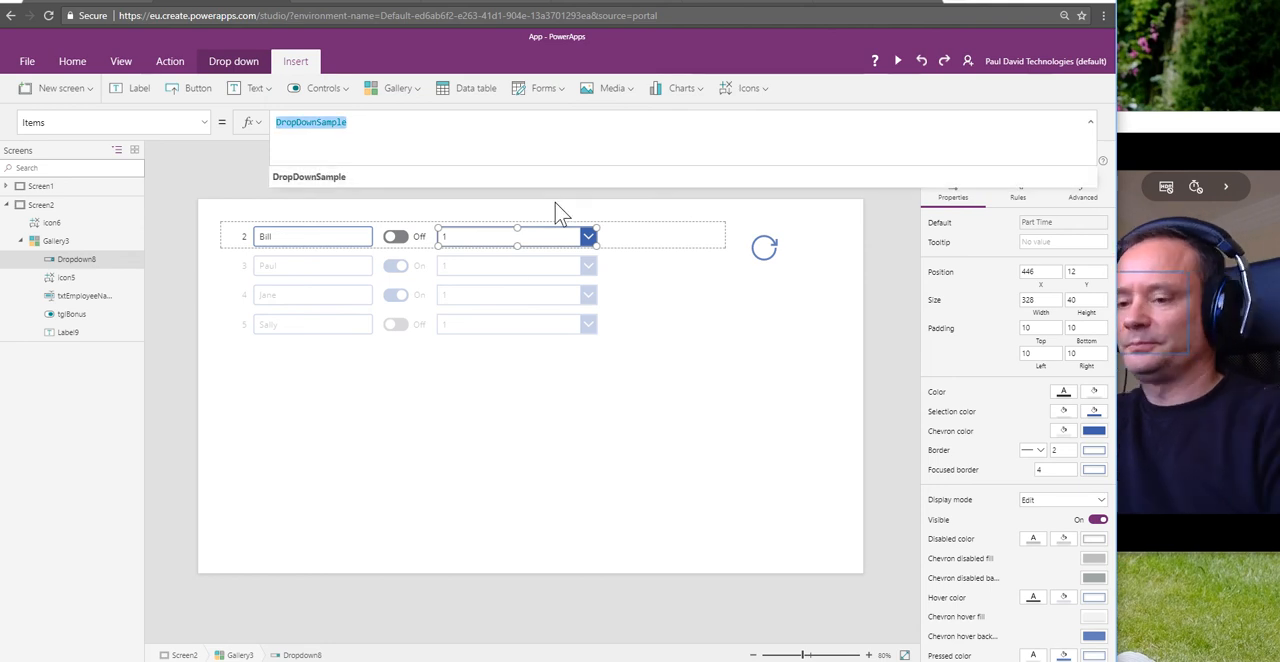
key("BackSpace")
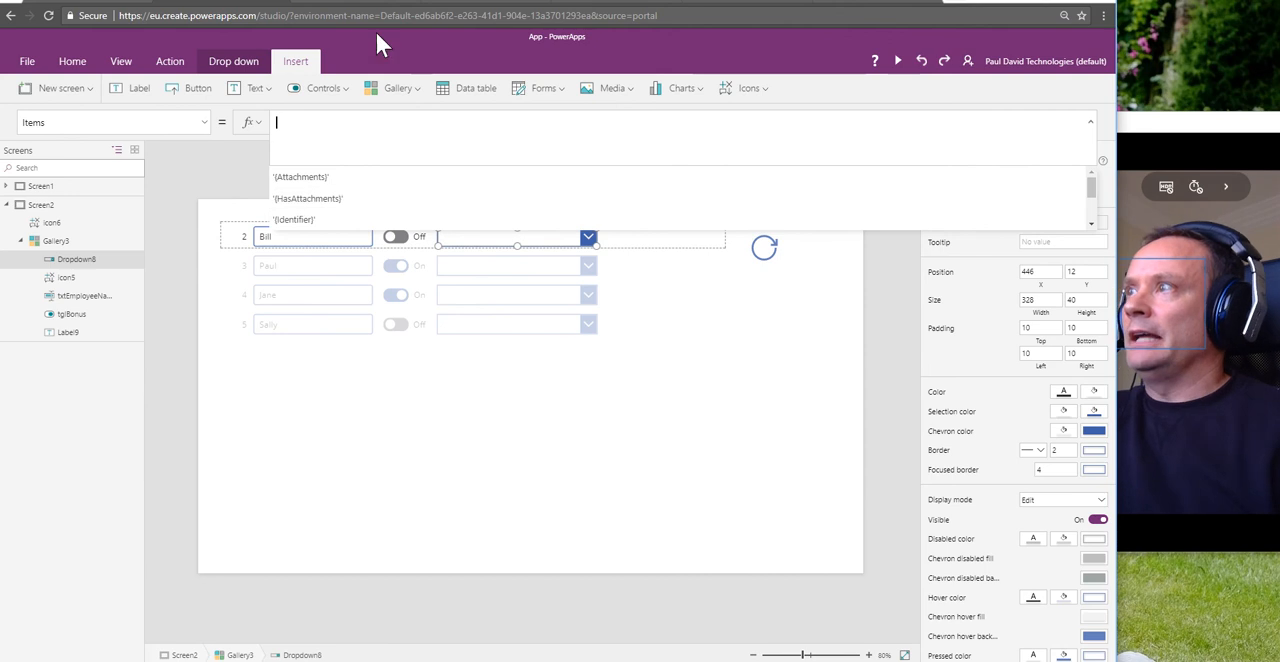
Step: Switch to SharePoint, open the EmployeeType column from the GalleryUpdateDemo list settings, and highlight its Full Time, Part Time and Contract choices
left_click(340, 5)
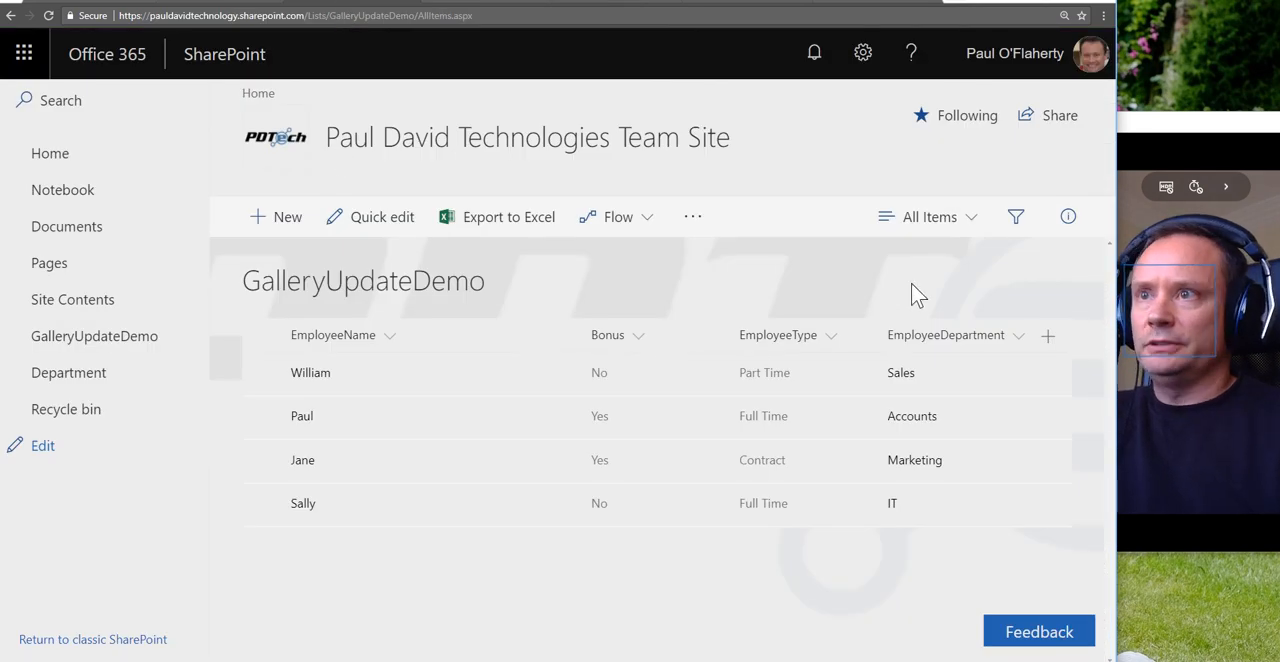
left_click(862, 53)
left_click(769, 295)
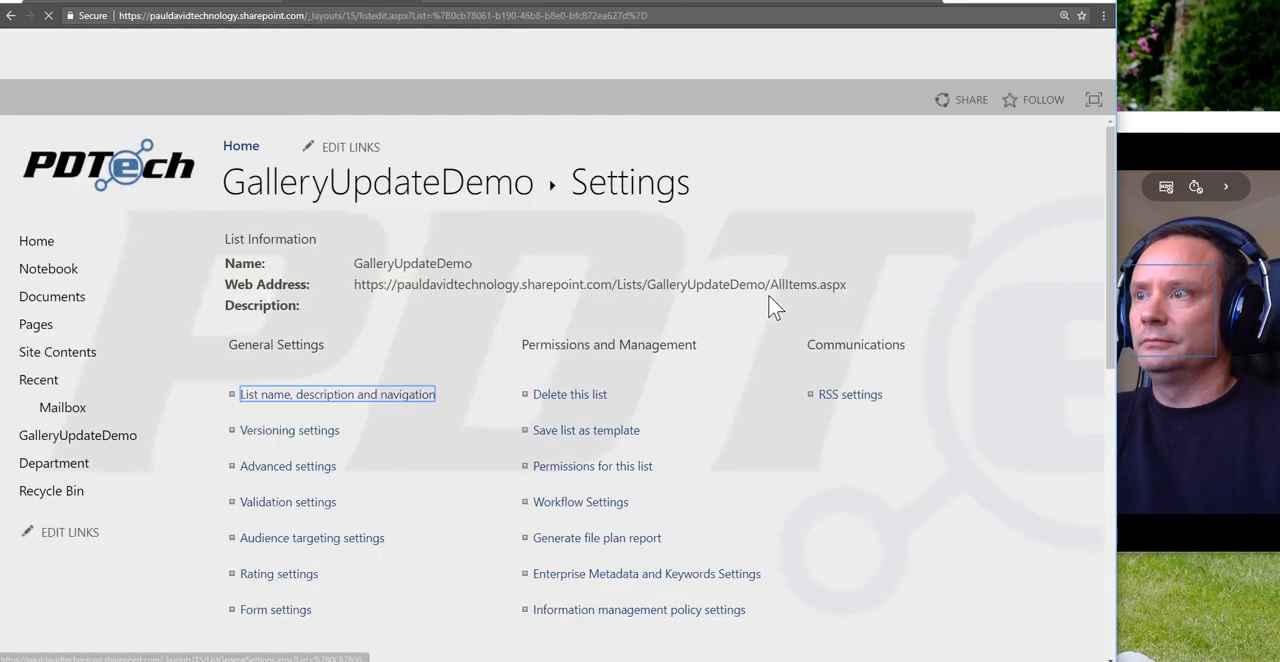
scroll(391, 400, "down", 4)
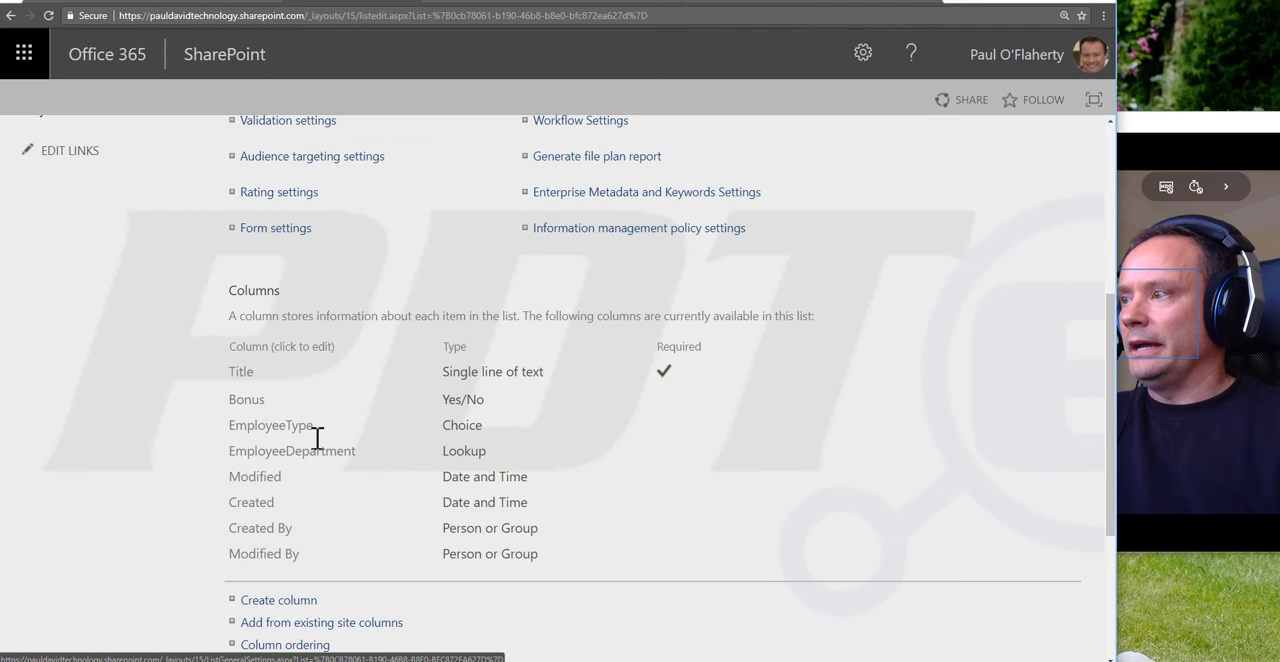
left_click(292, 427)
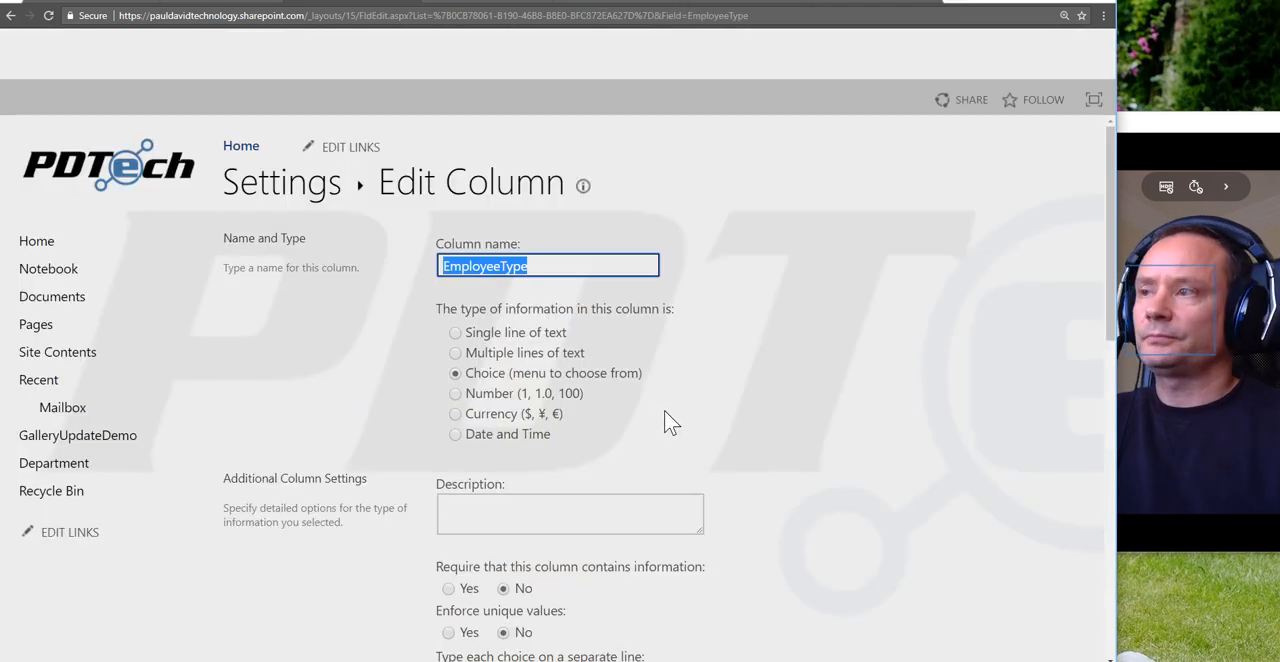
scroll(697, 430, "down", 3)
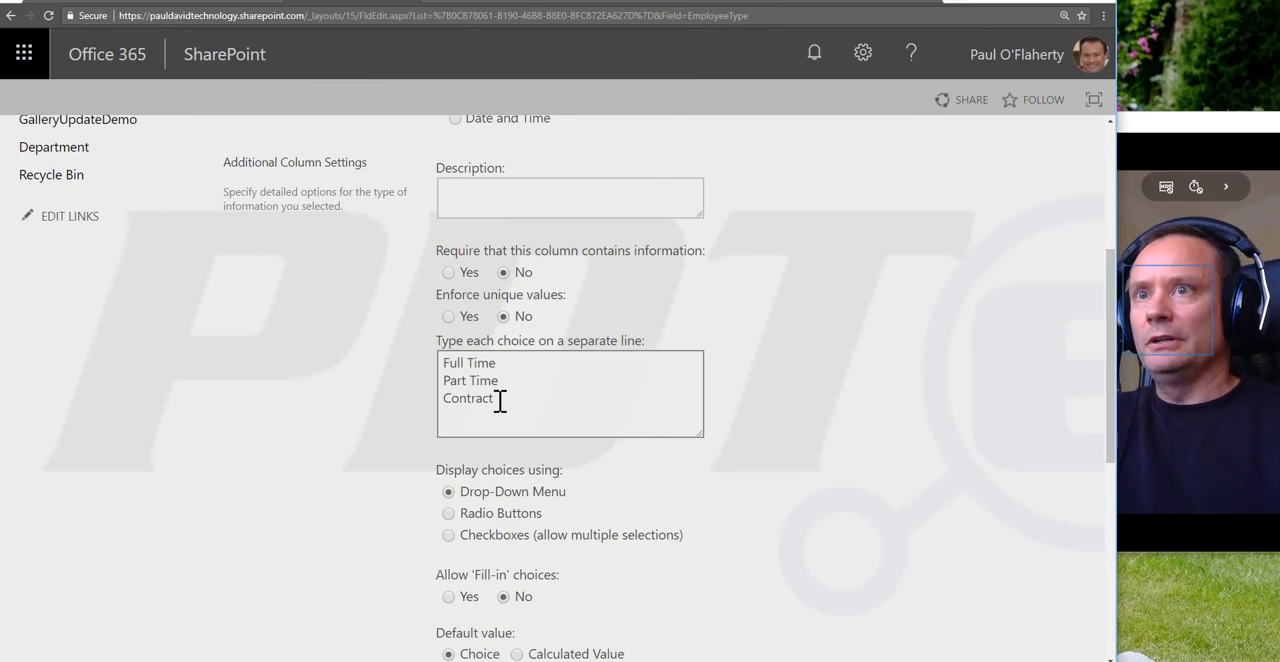
left_click_drag(500, 400, 446, 357)
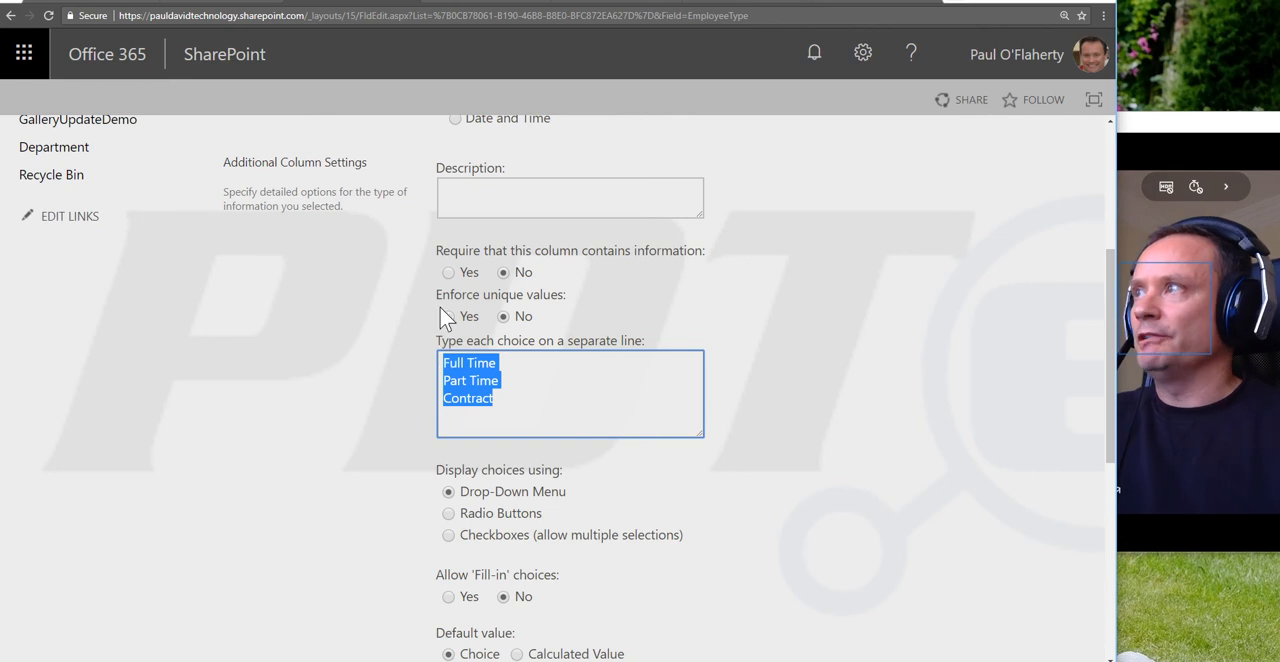
Step: Return to PowerApps, paste the copied Table formula into the drop-down's Items, and delete its Id 0 "Error" record, keeping Full Time, Part Time and Contractor
left_click(228, 4)
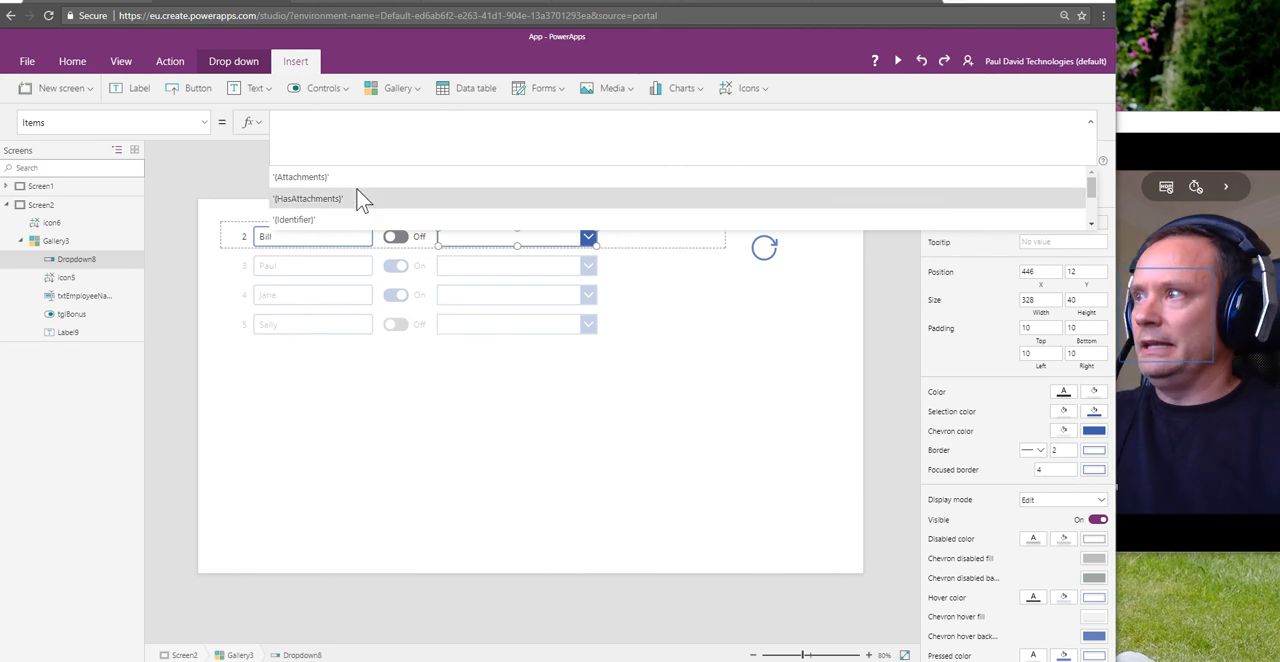
type("{Id: 0, Value: \"Error\"}, {Id: 1, Value: \"Full Time\"}, {Id: 2, Value: \"Part Time\"}, {Id: 3, Value: \"Contractor\"} )")
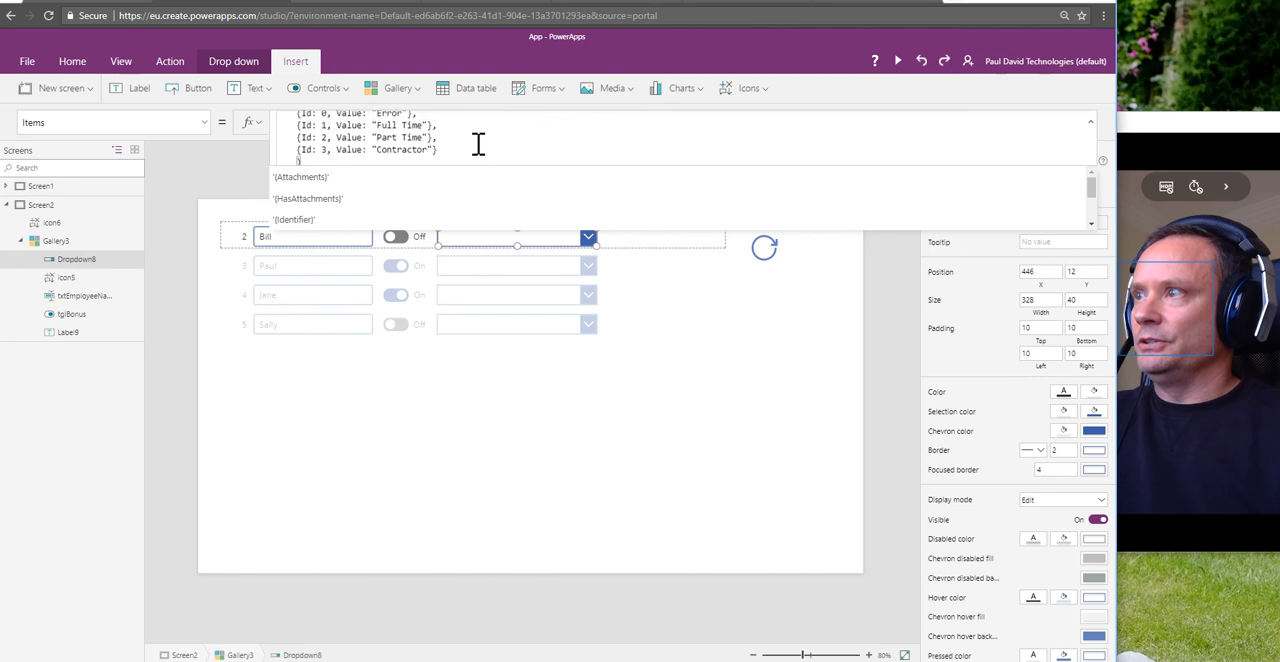
scroll(420, 138, "up", 1)
left_click_drag(289, 124, 246, 126)
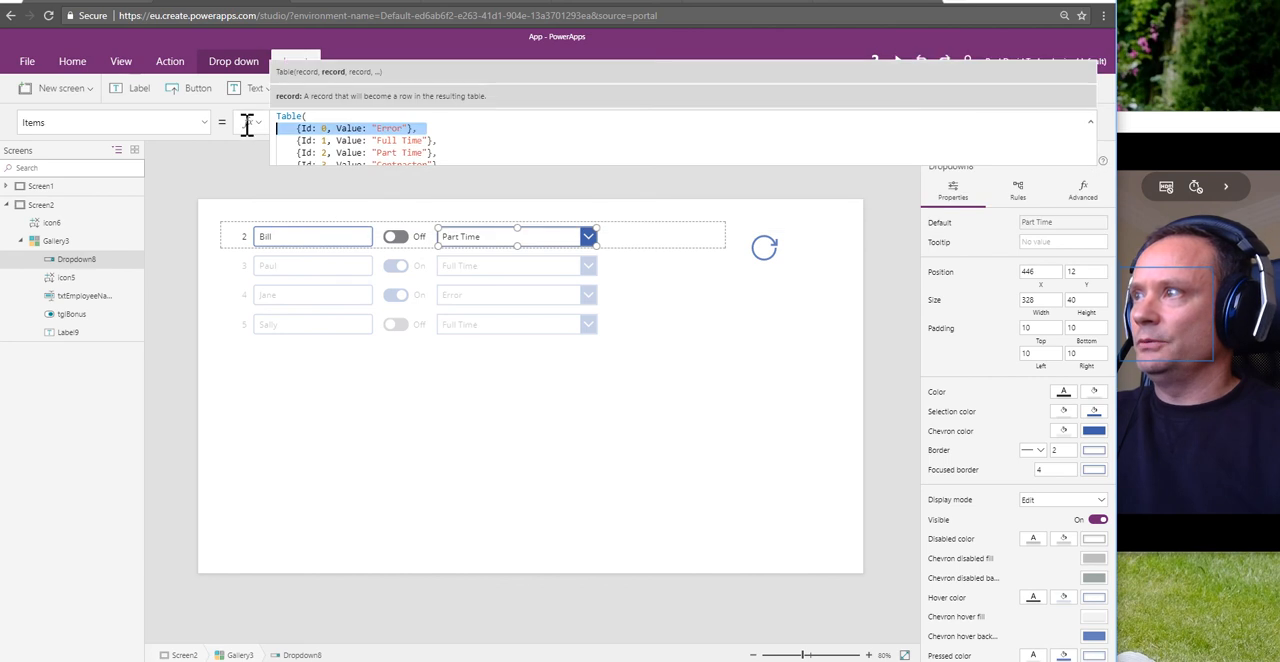
key("BackSpace")
key("BackSpace")
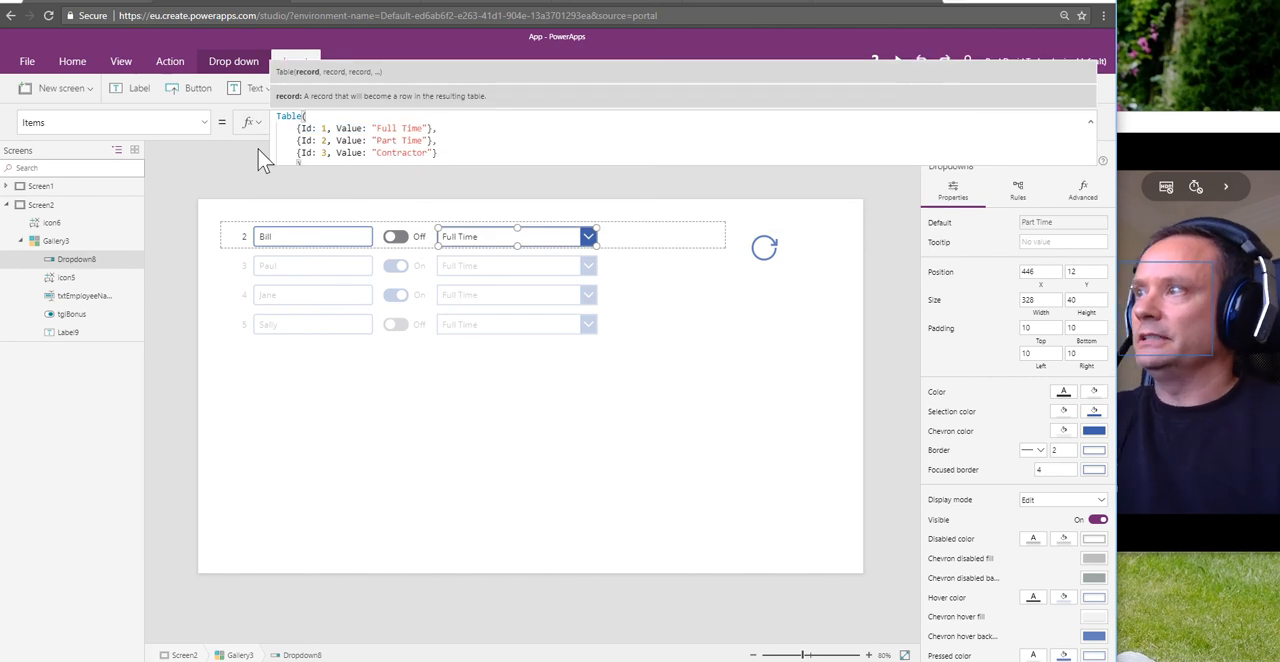
left_click_drag(337, 166, 335, 177)
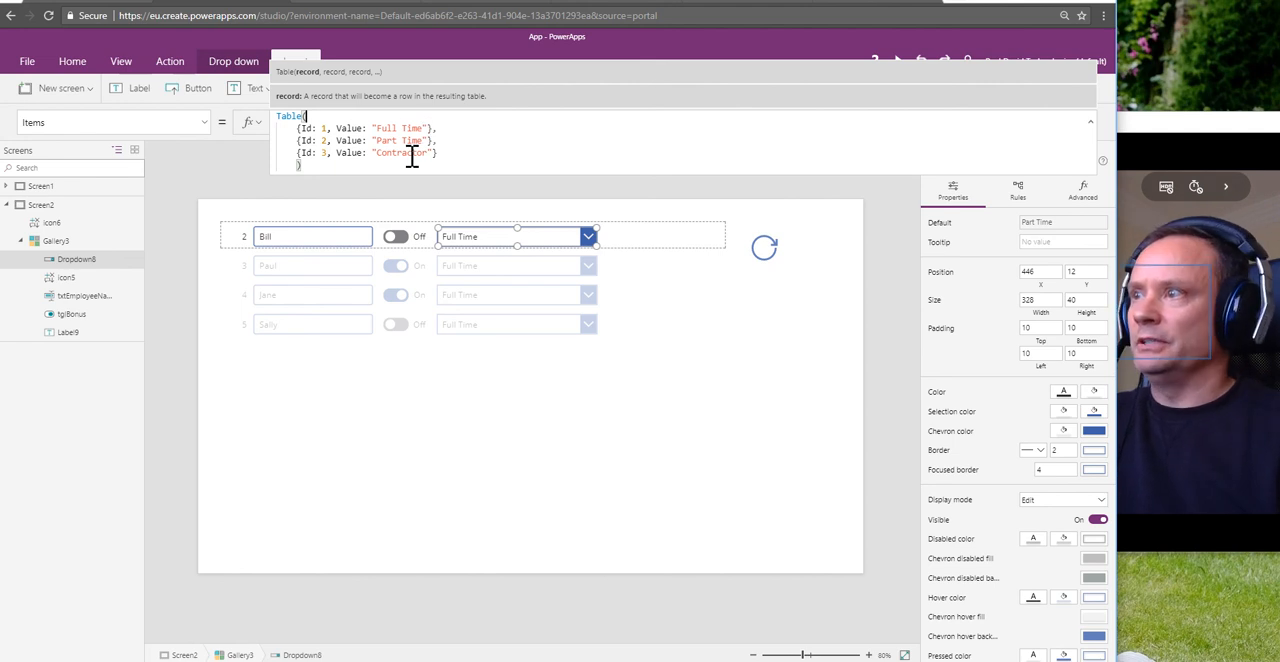
left_click(820, 340)
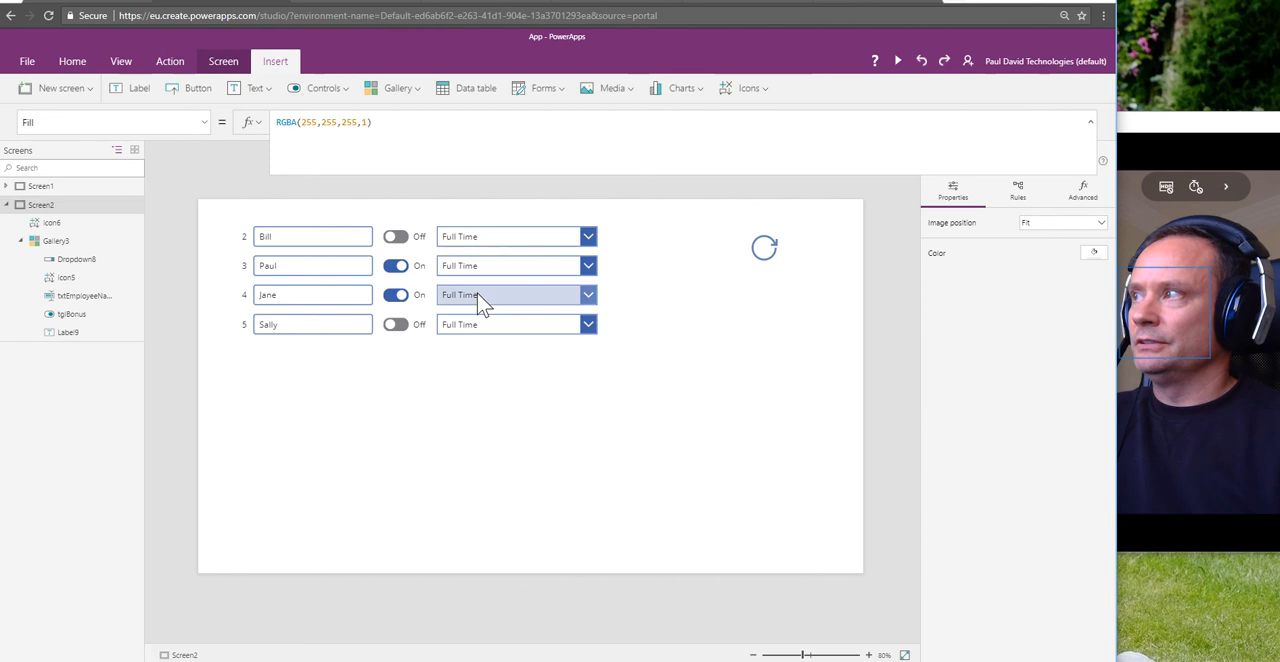
Step: Refresh the gallery with the Reload icon and inspect the choices offered by the ID 2 drop-down
left_click(771, 256)
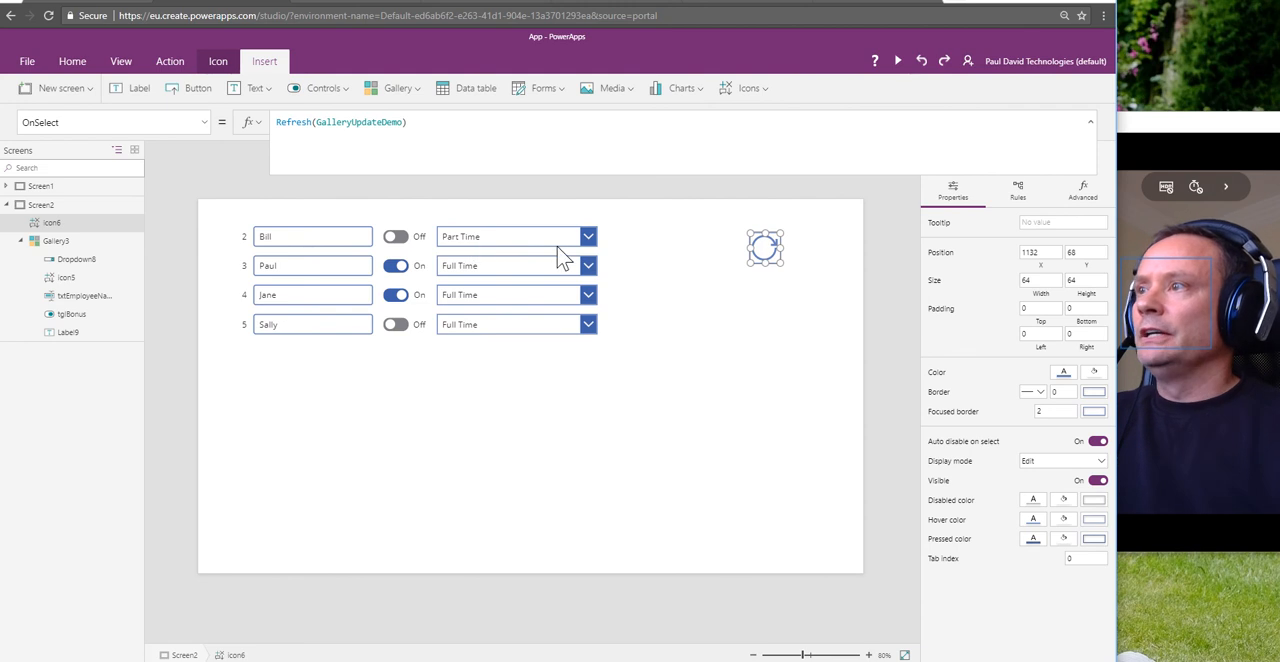
left_click(590, 242)
left_click(590, 240)
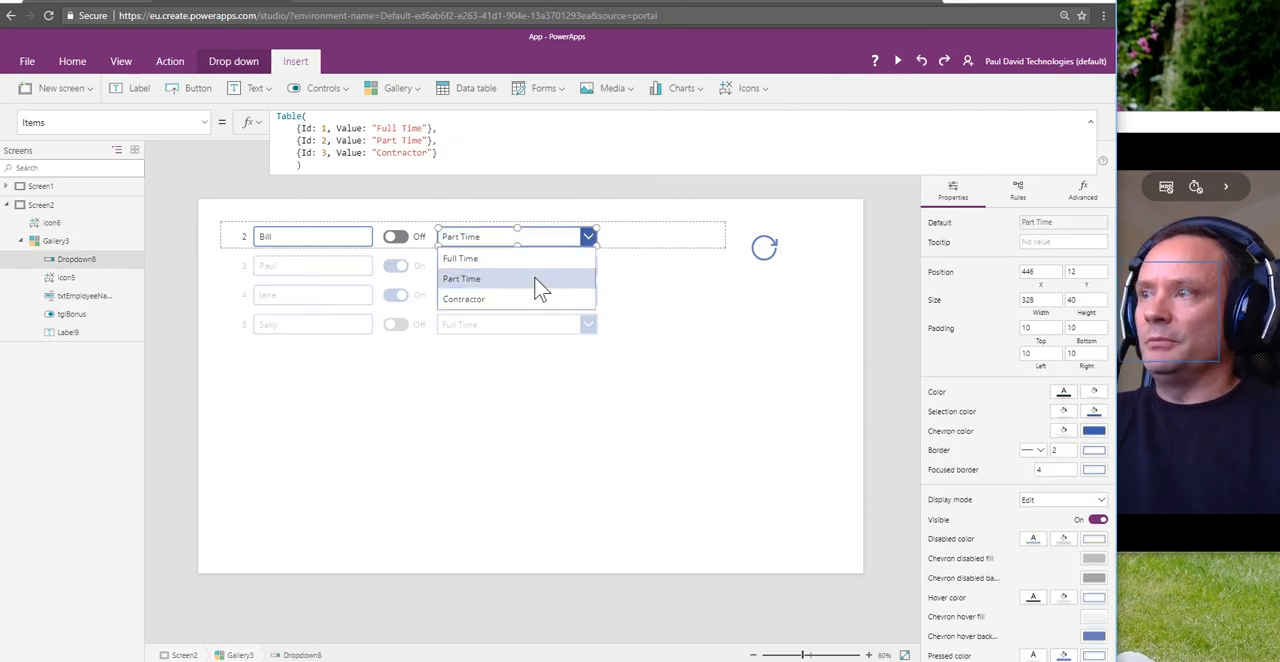
left_click(680, 288)
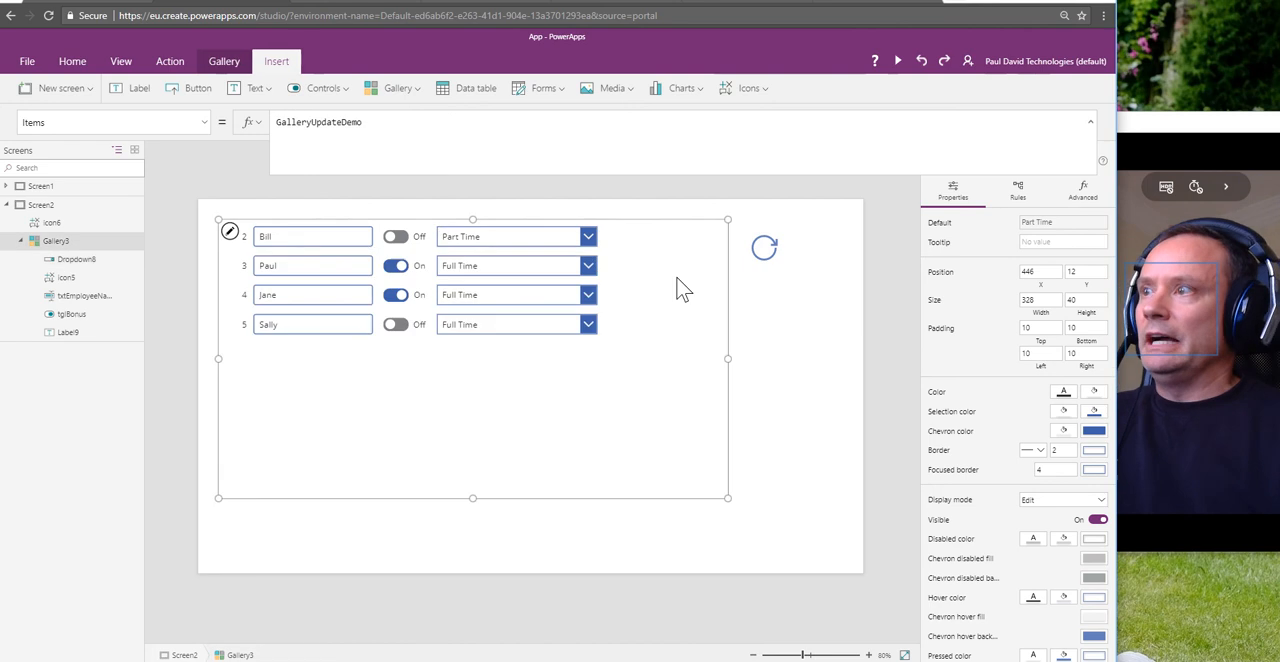
left_click(520, 250)
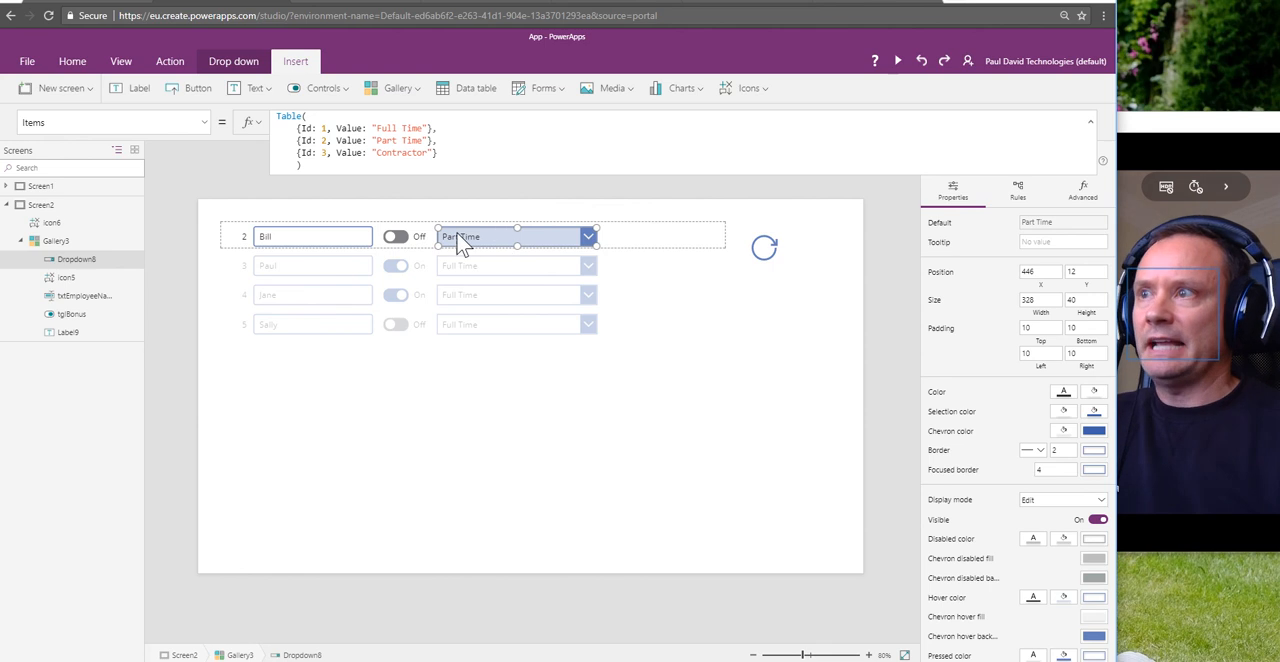
left_click(659, 412)
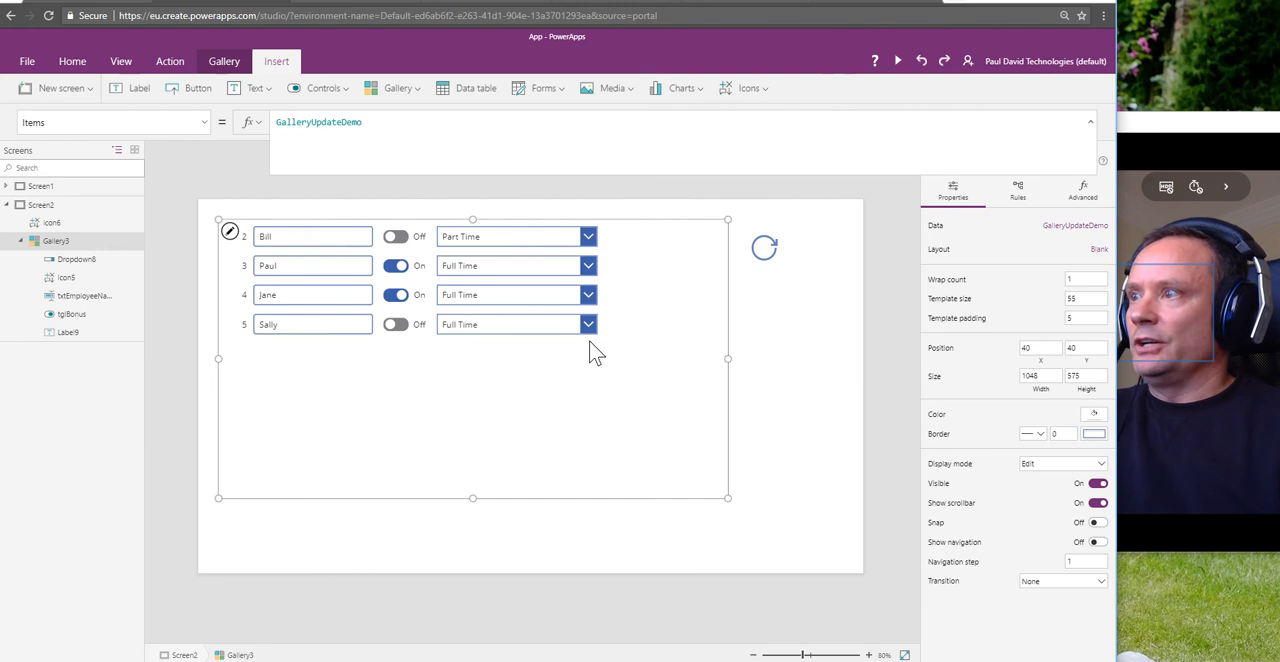
Step: Open the GalleryUpdateDemo list in SharePoint, compare its EmployeeType values with the gallery's ID 4 row, and return to PowerApps
left_click(322, 3)
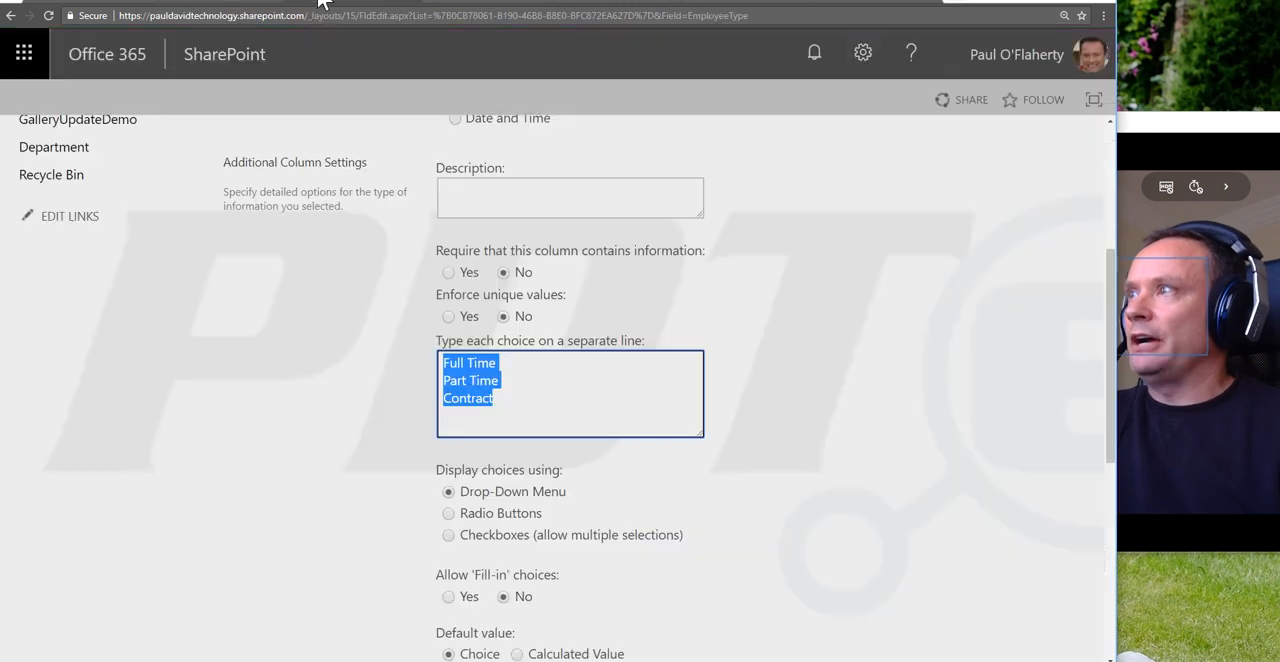
scroll(94, 266, "up", 2)
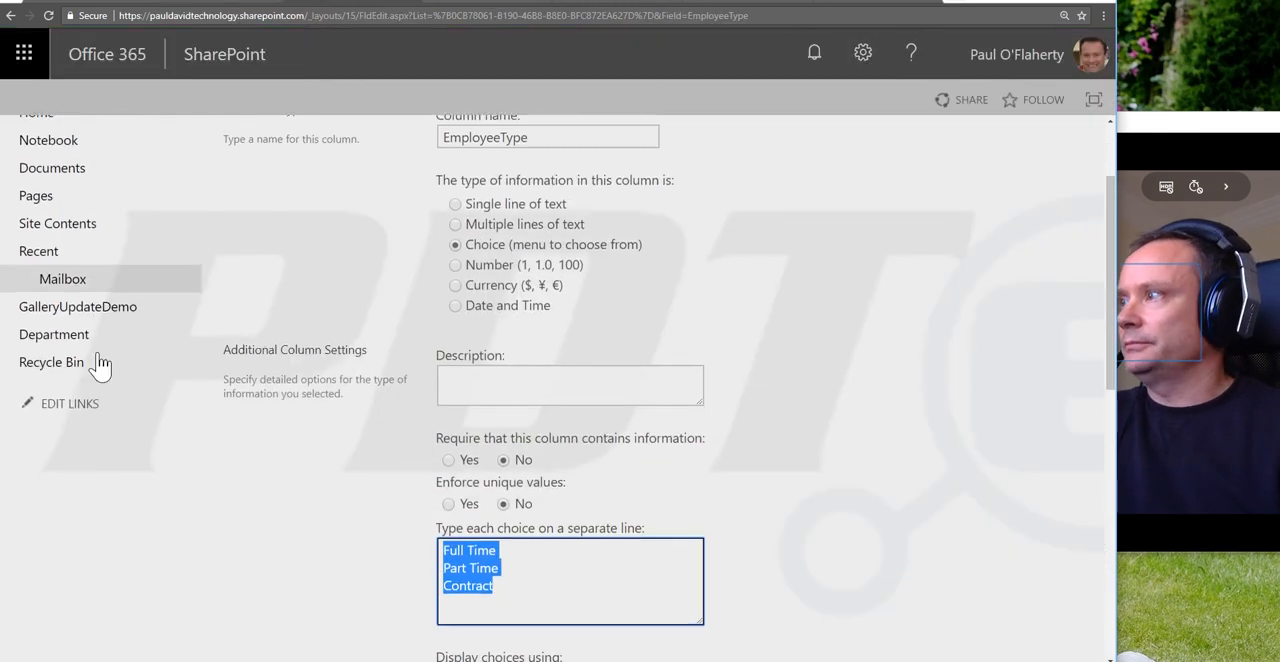
left_click(97, 322)
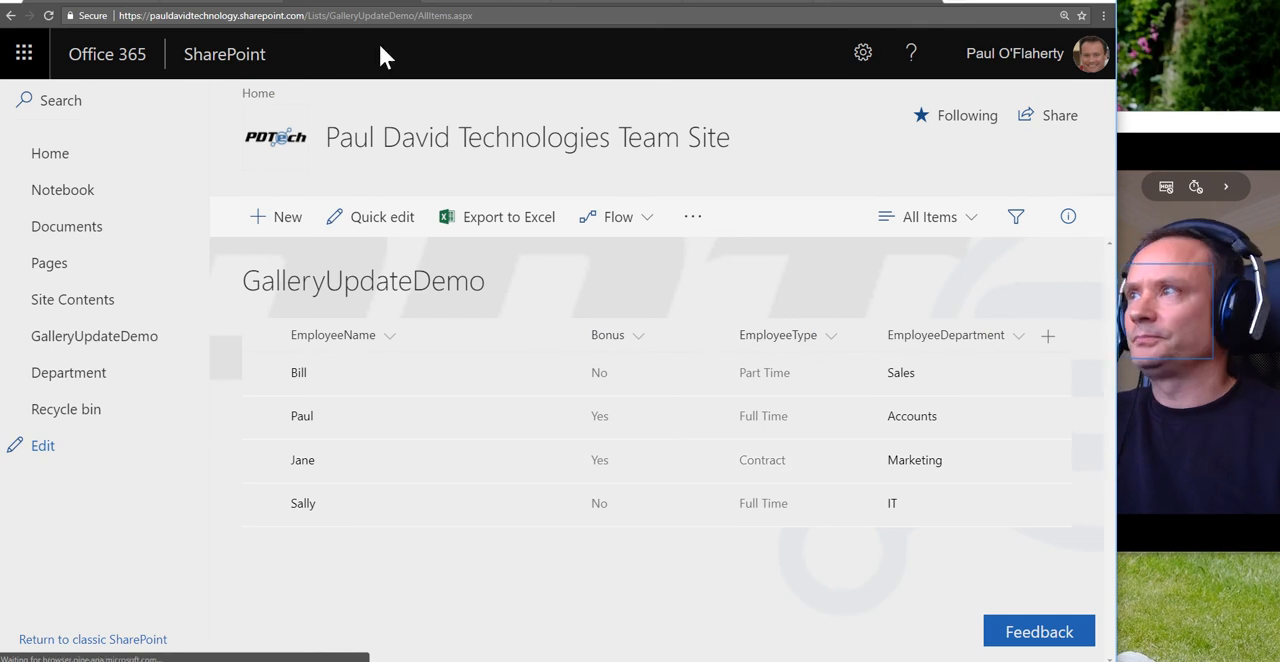
left_click(245, 3)
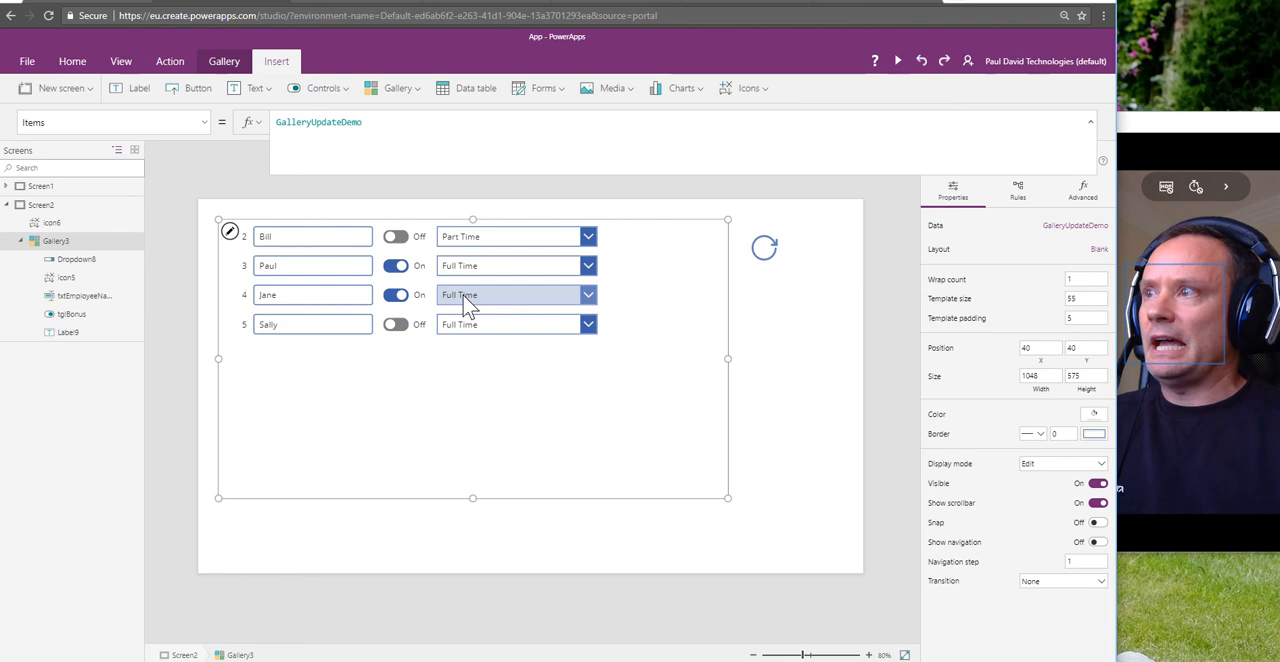
left_click(360, 3)
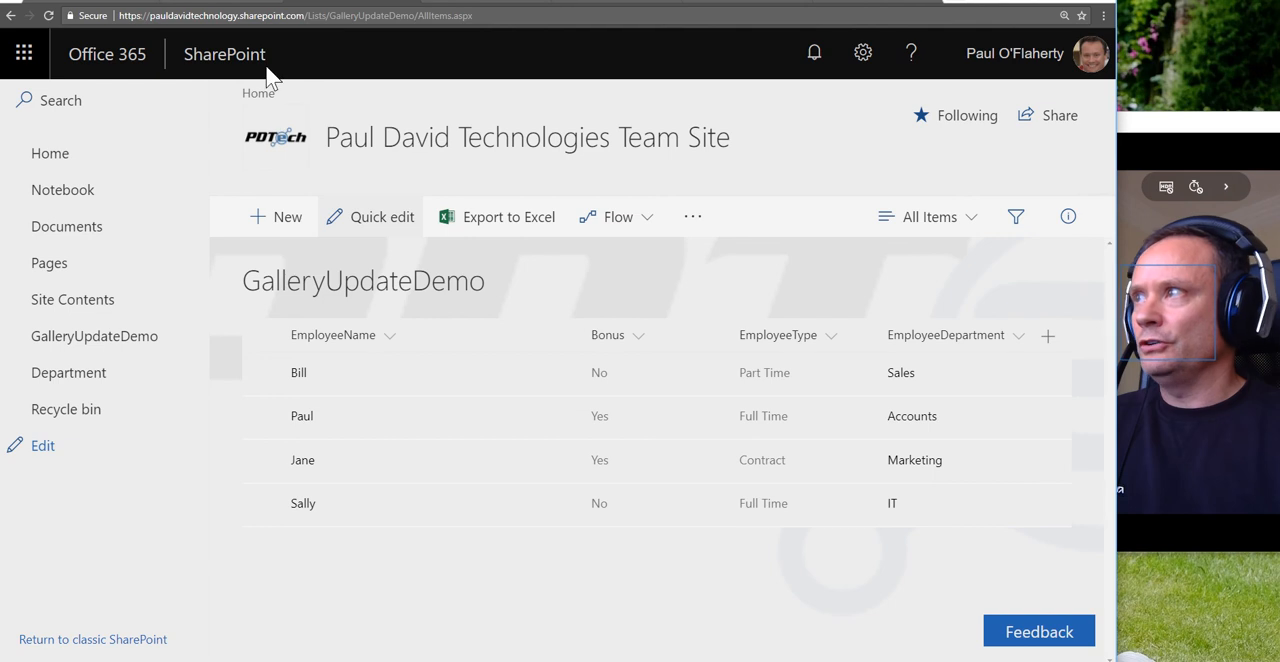
left_click(253, 8)
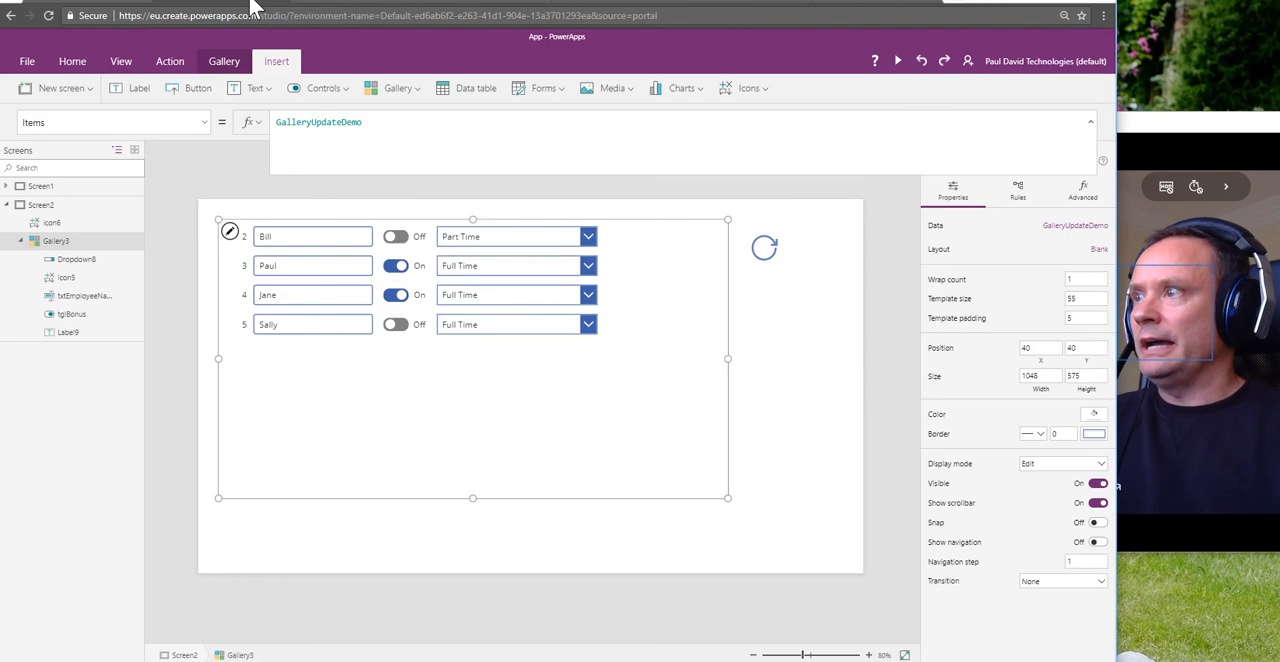
Step: Change the Id 3 value in the drop-down's Items table to "Contract"
left_click(534, 248)
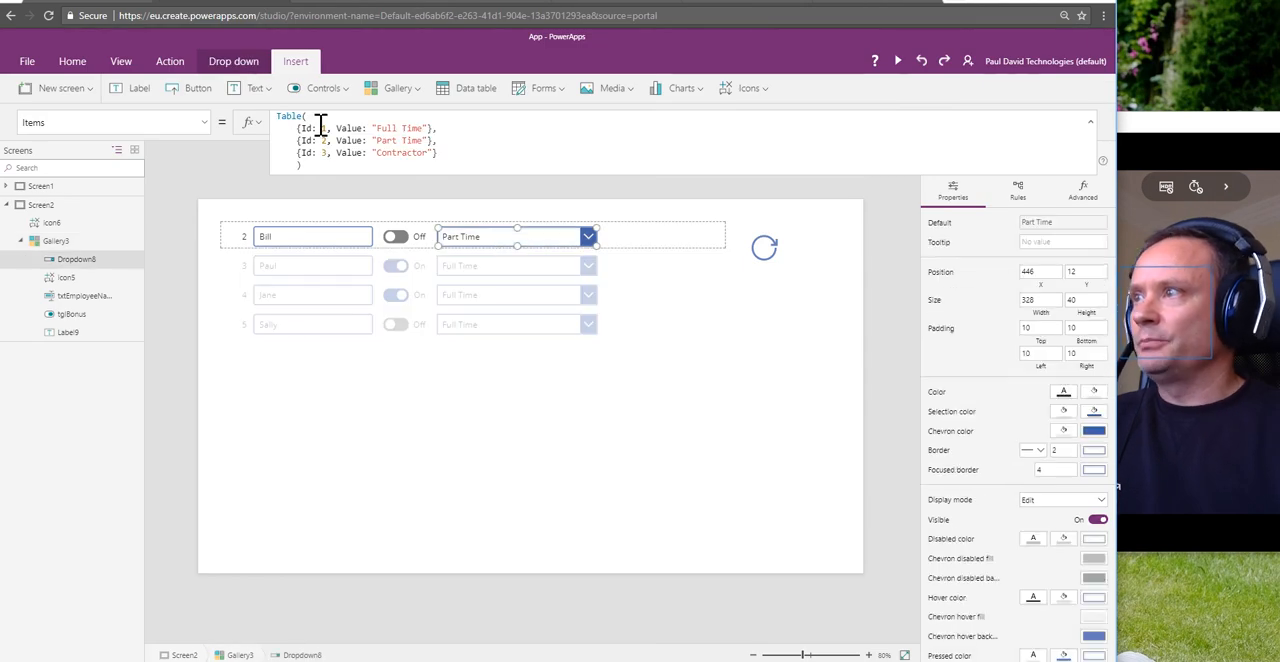
left_click(422, 155)
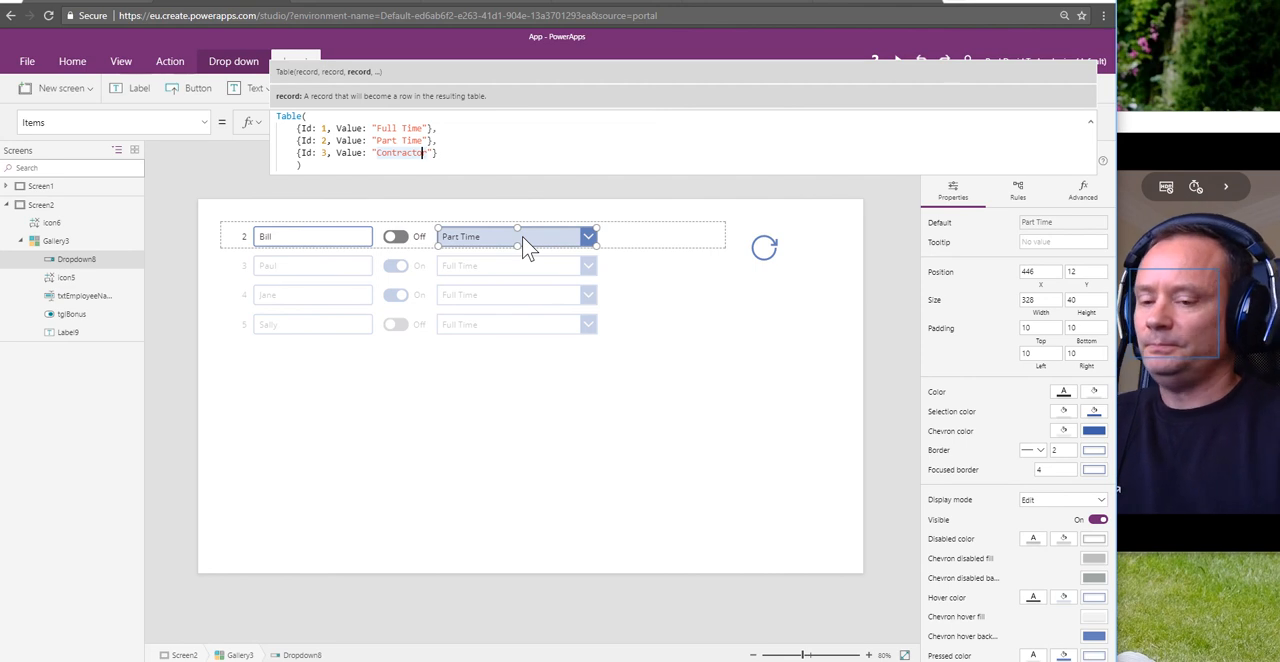
type("r")
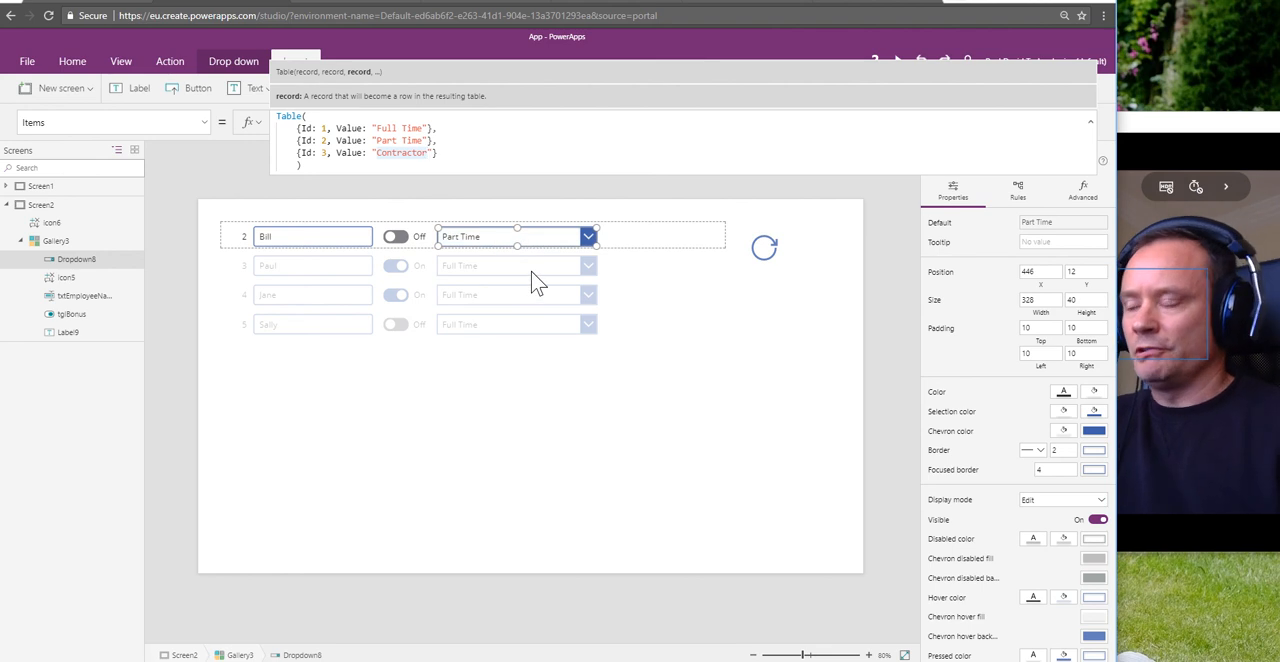
key("BackSpace")
key("BackSpace")
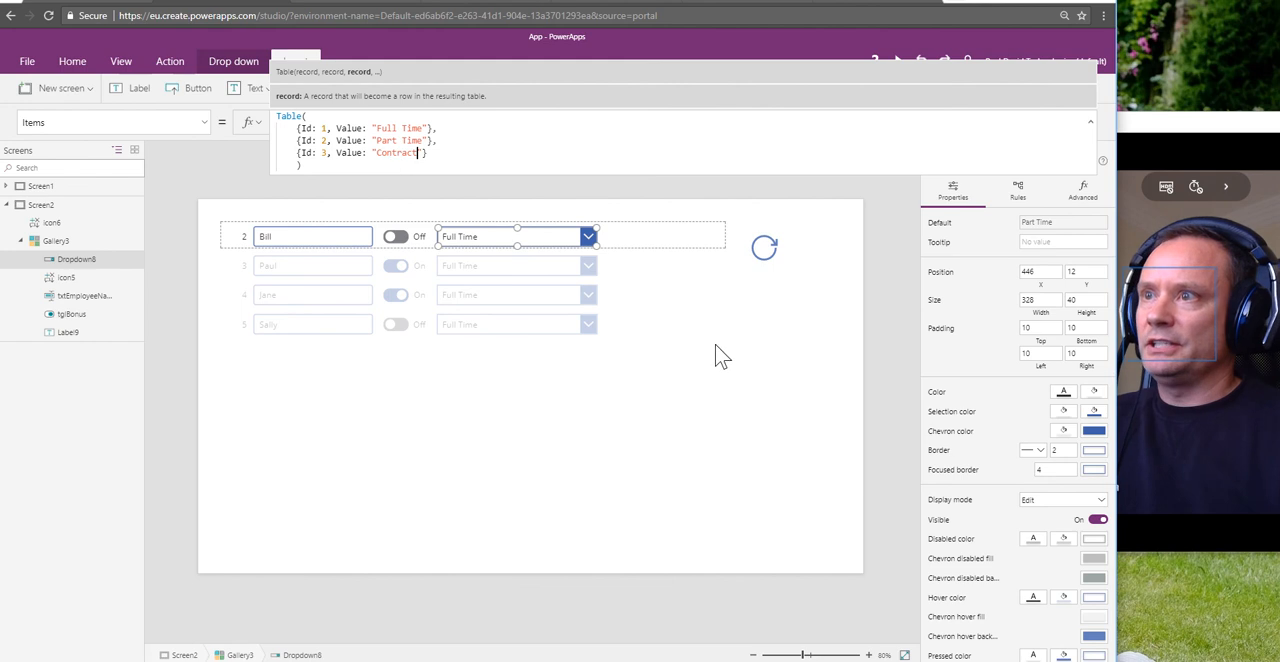
left_click(800, 348)
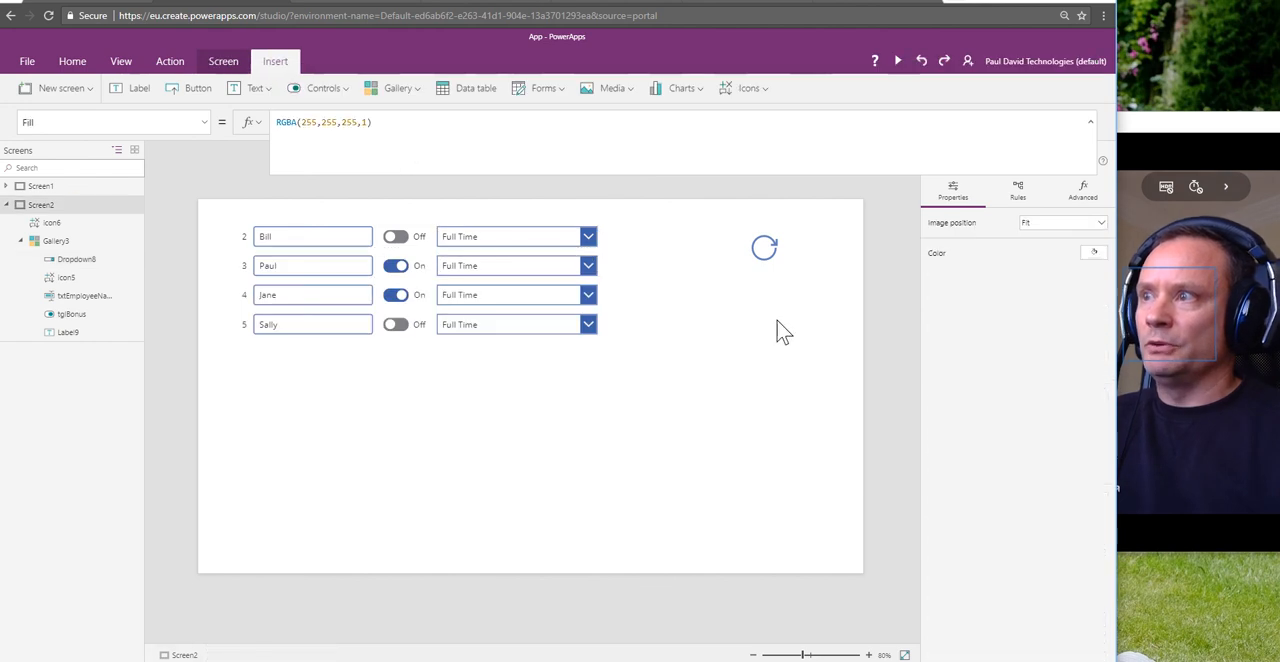
Step: Refresh the gallery with the Reload icon, check its employee types against the SharePoint list, and return to PowerApps
left_click(762, 255)
left_click(764, 258, "alt")
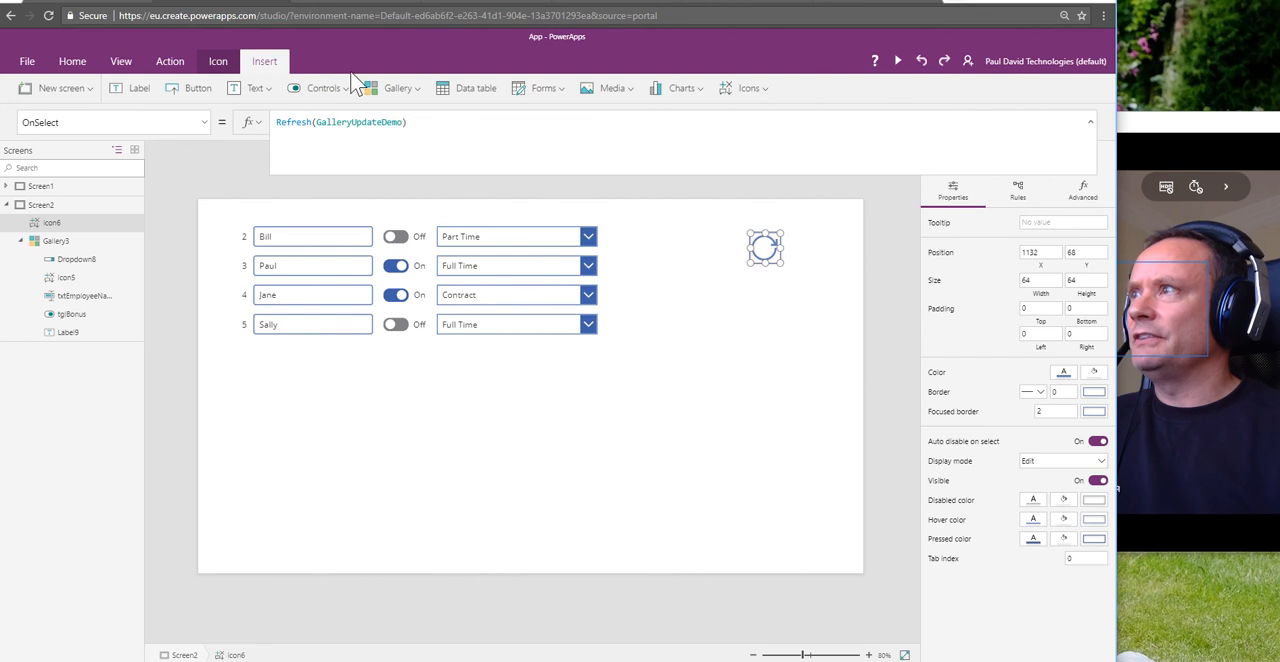
left_click(335, 5)
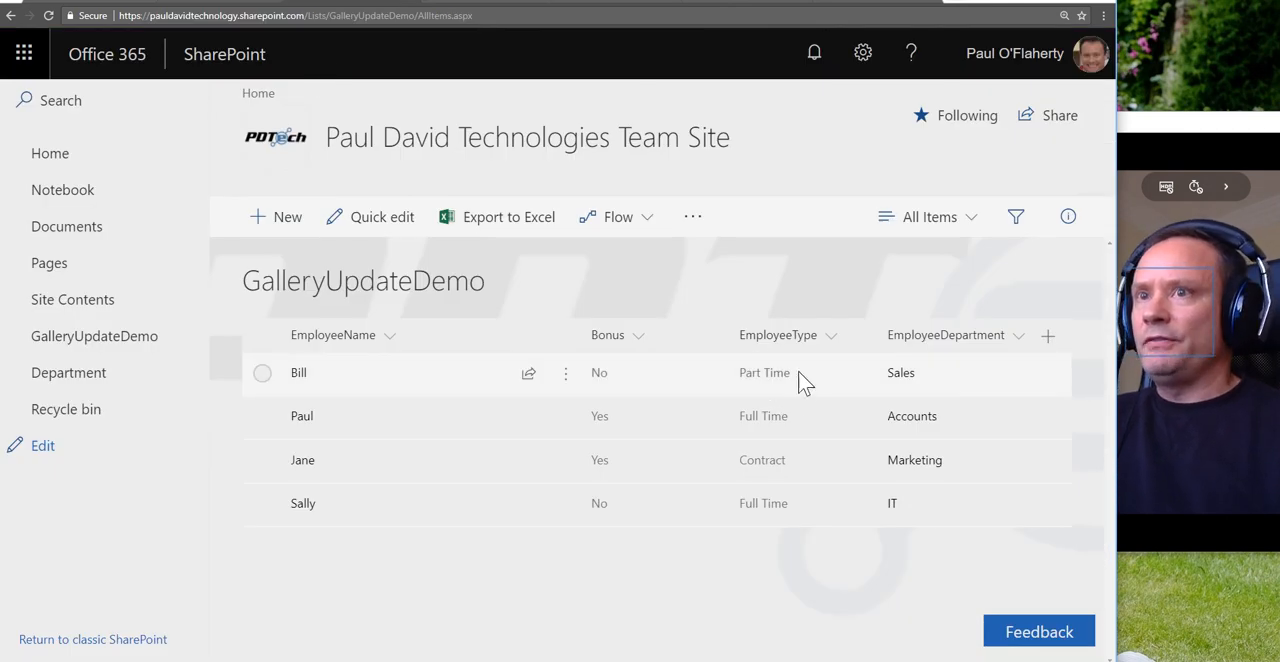
left_click(245, 4)
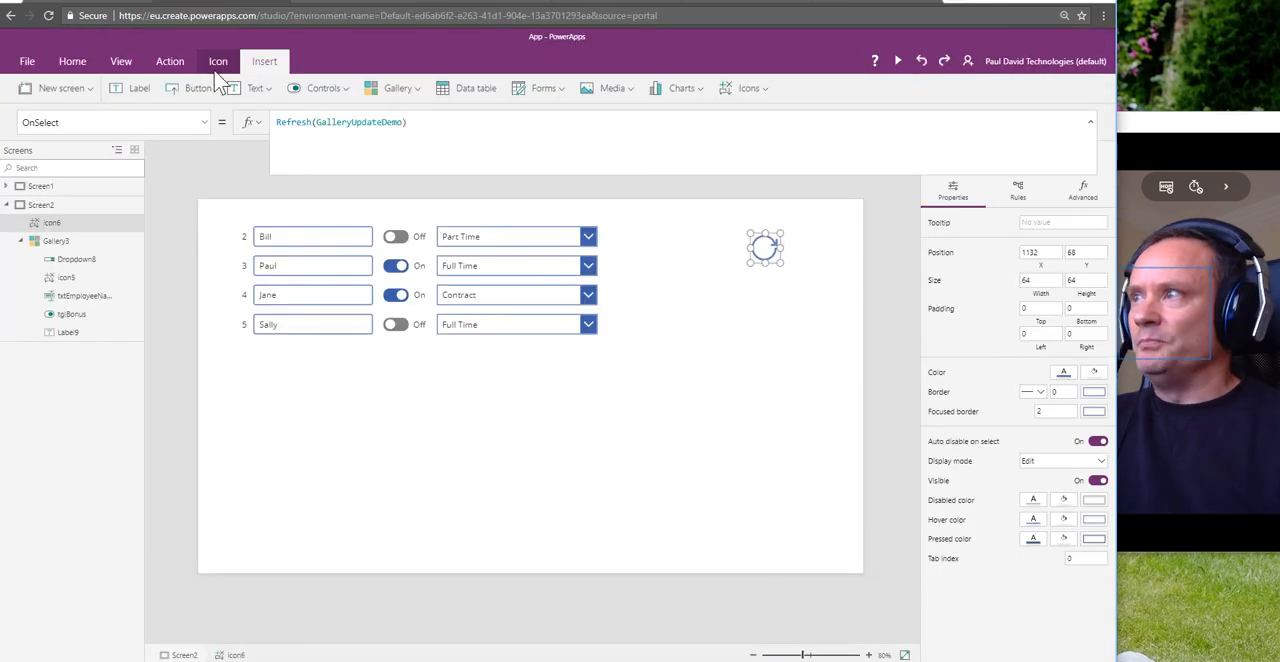
Step: Try "Full-Time" as the Id 1 value in the drop-down's Items table, restore "Full Time", and refresh the gallery with the Reload icon
left_click(492, 238)
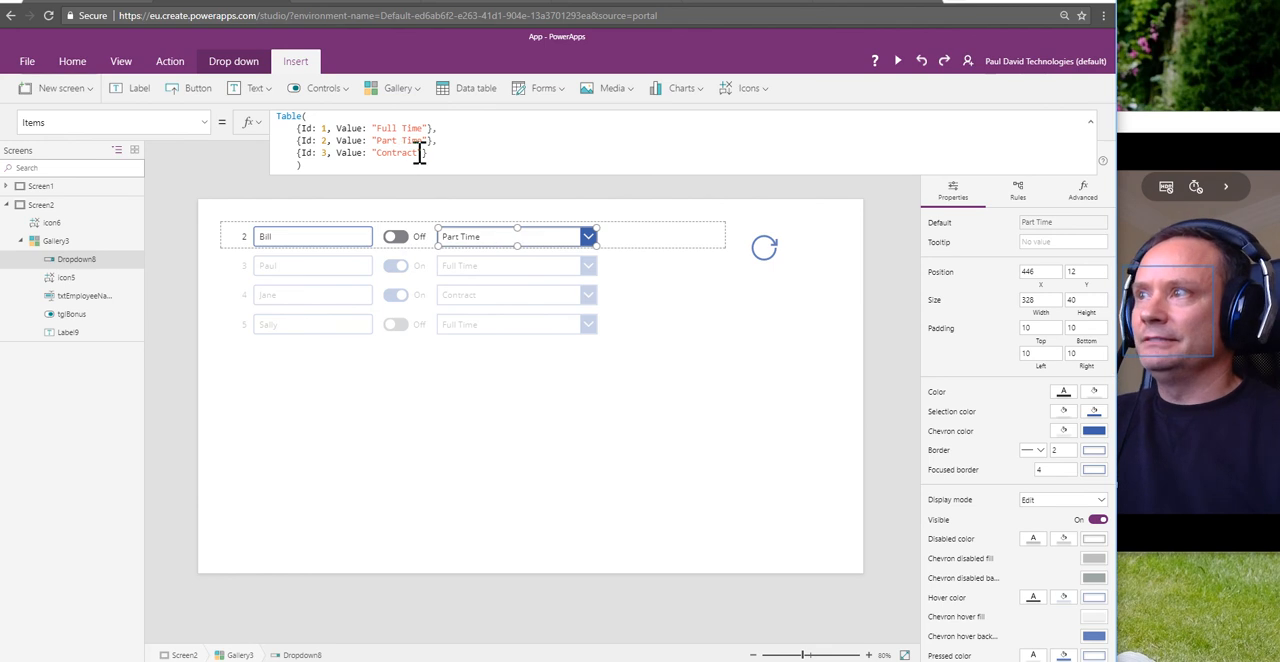
left_click(398, 128)
key("BackSpace")
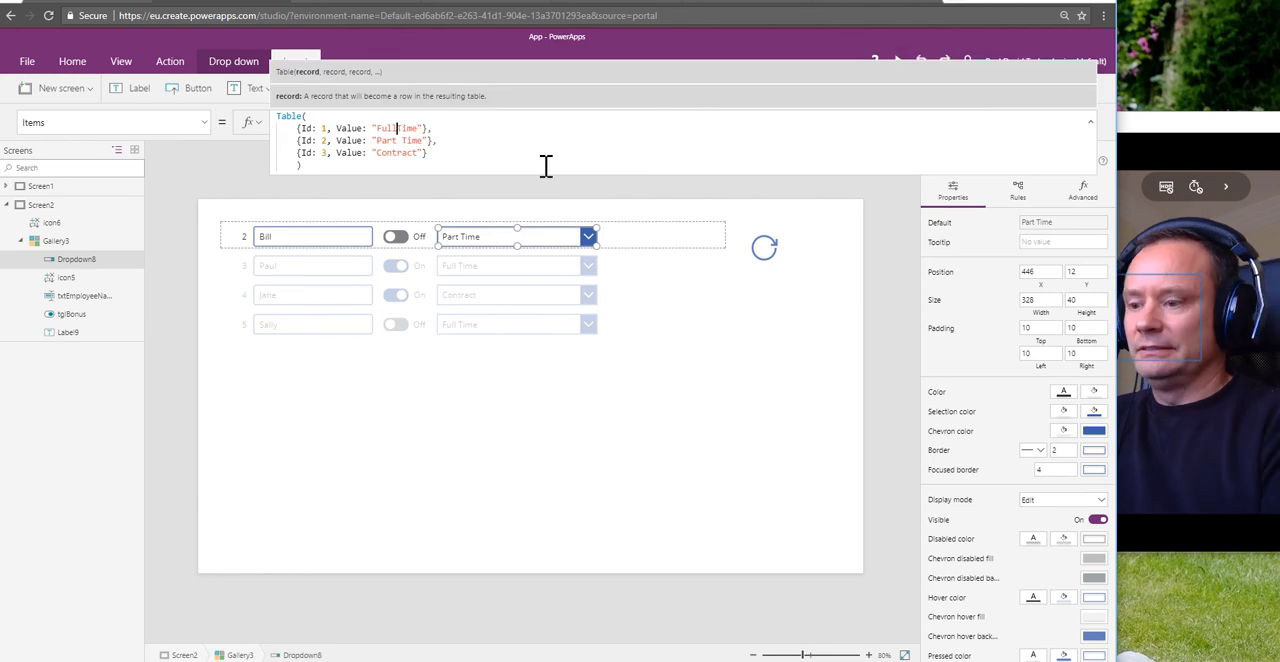
type("-")
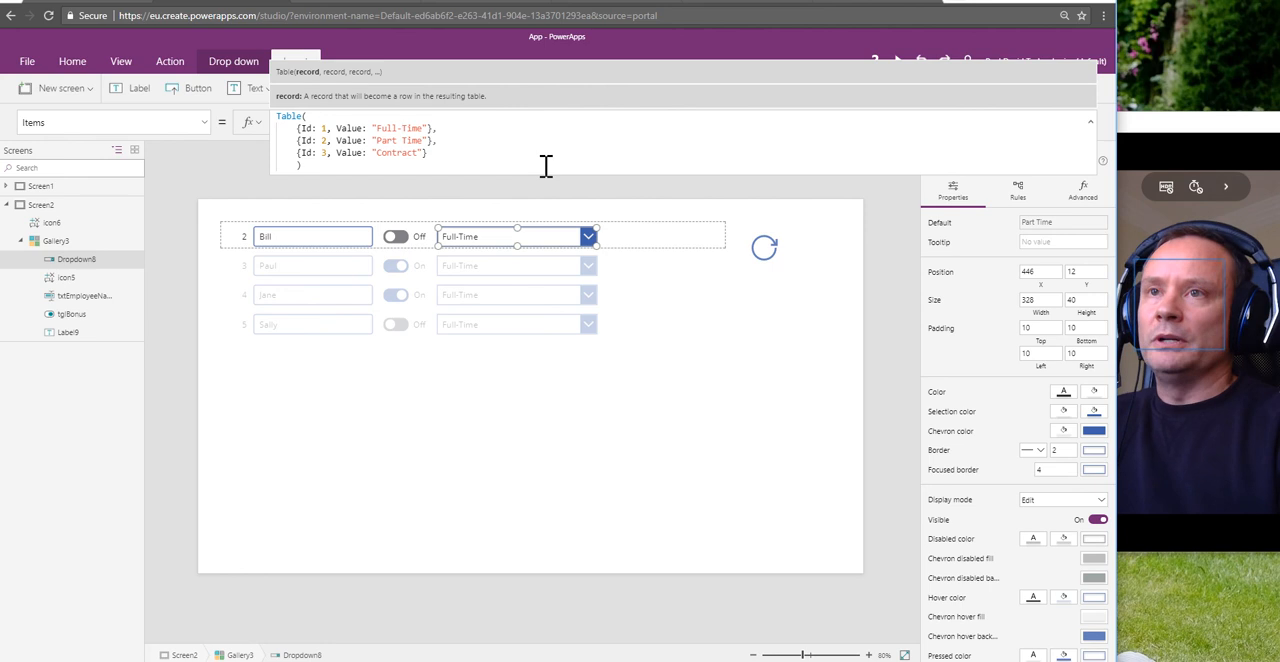
key("BackSpace")
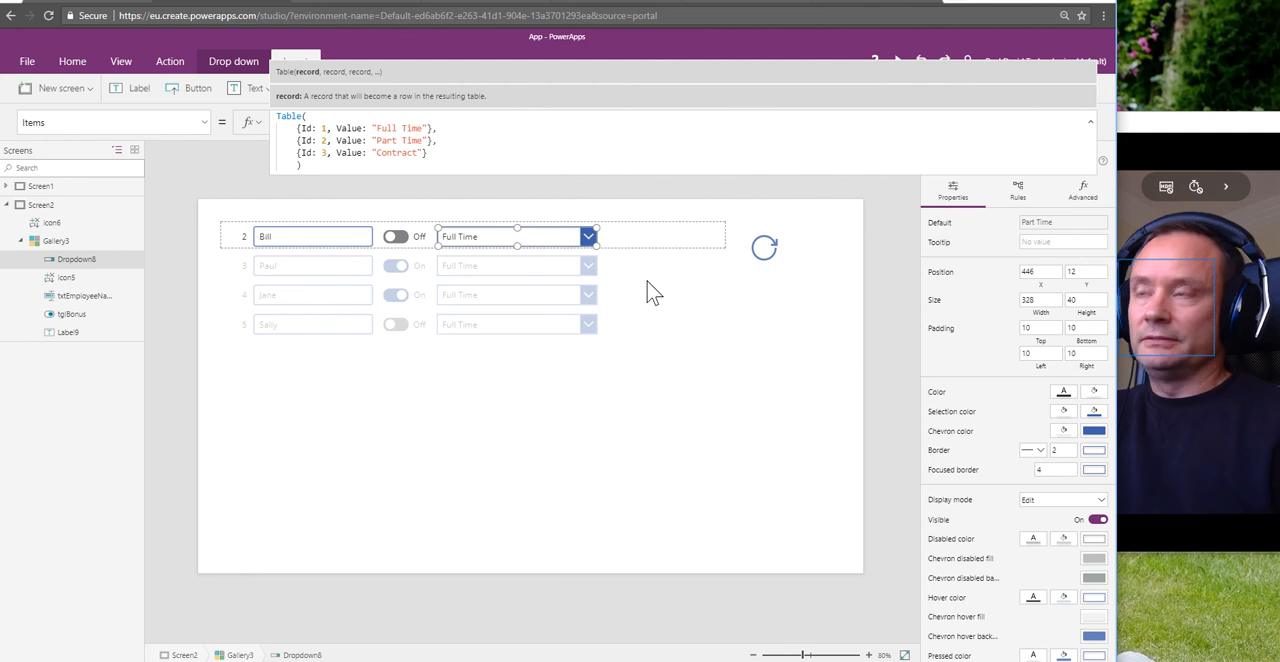
left_click(770, 350)
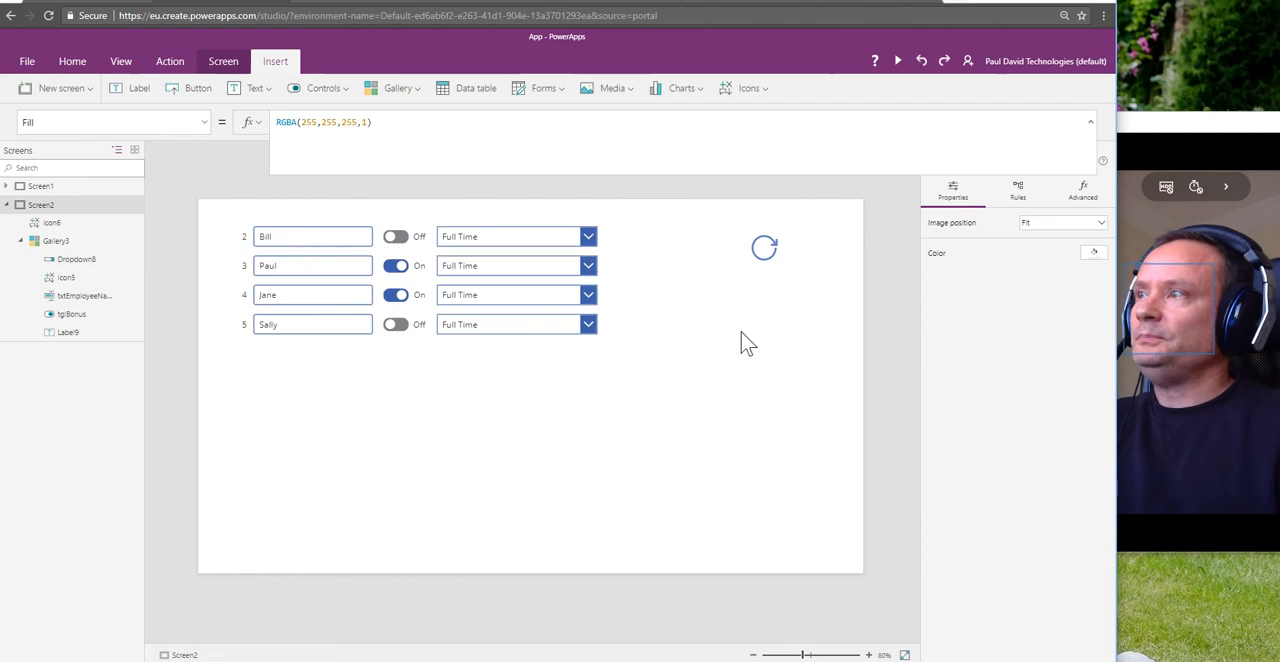
left_click(762, 252)
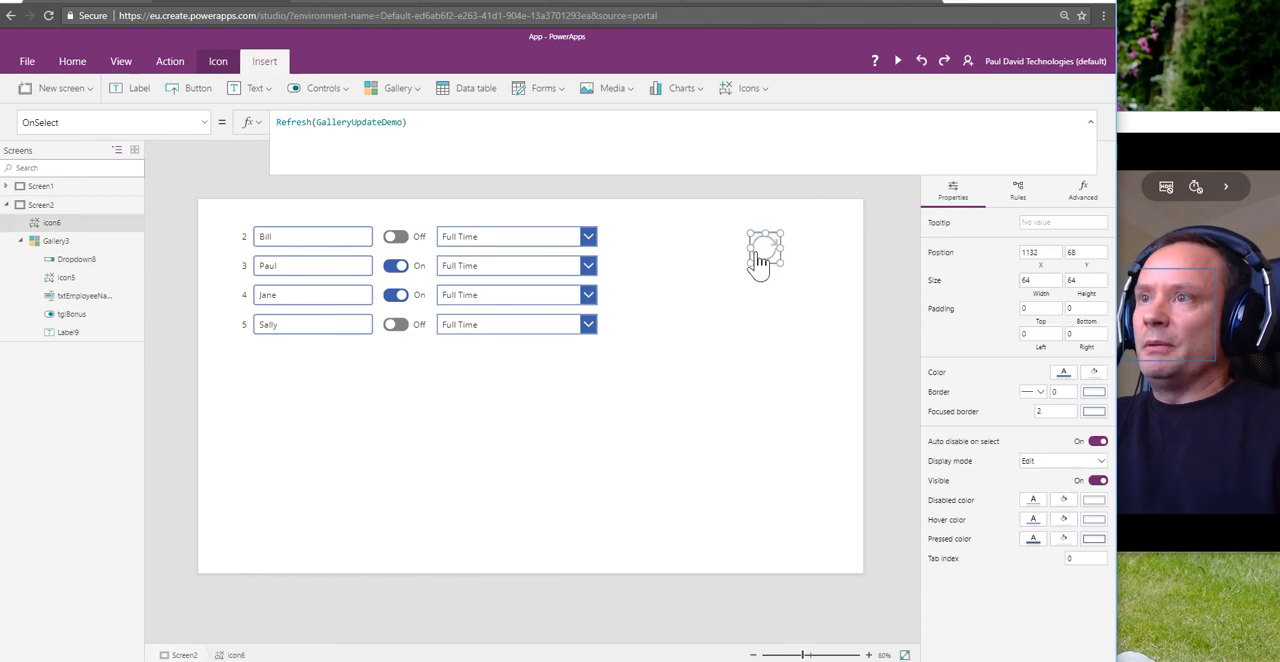
left_click(758, 253, "alt")
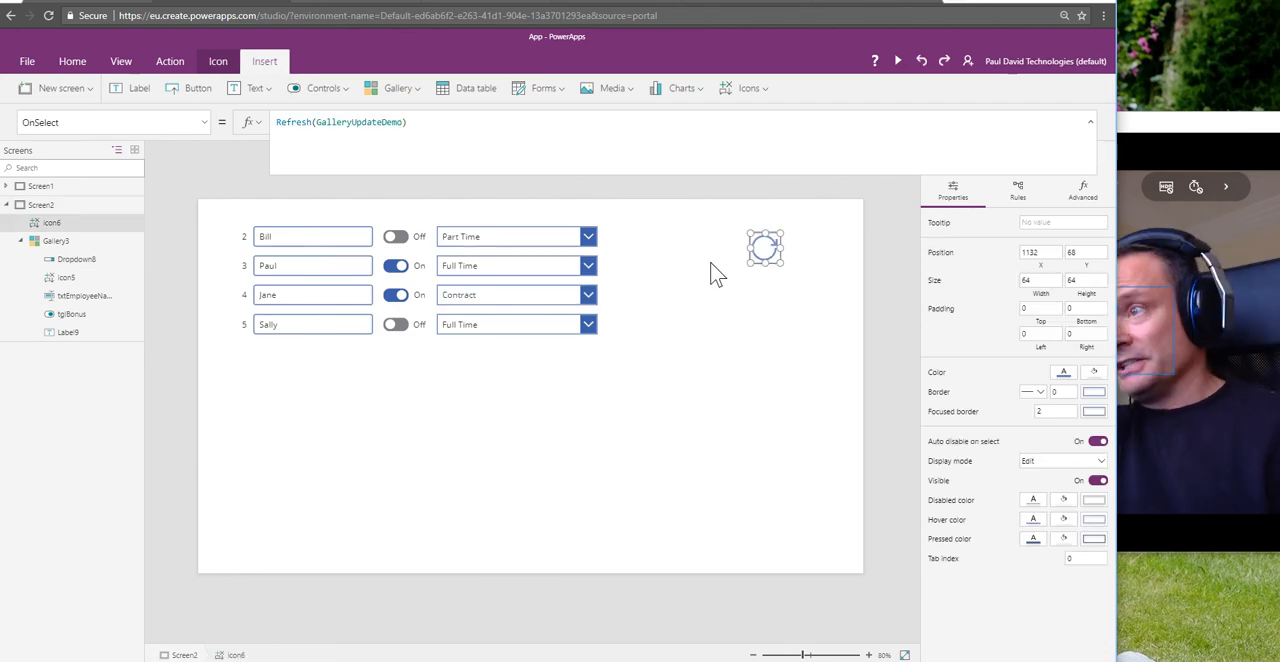
Step: Review the Items table formula of the ID 2 drop-down
left_click(511, 245)
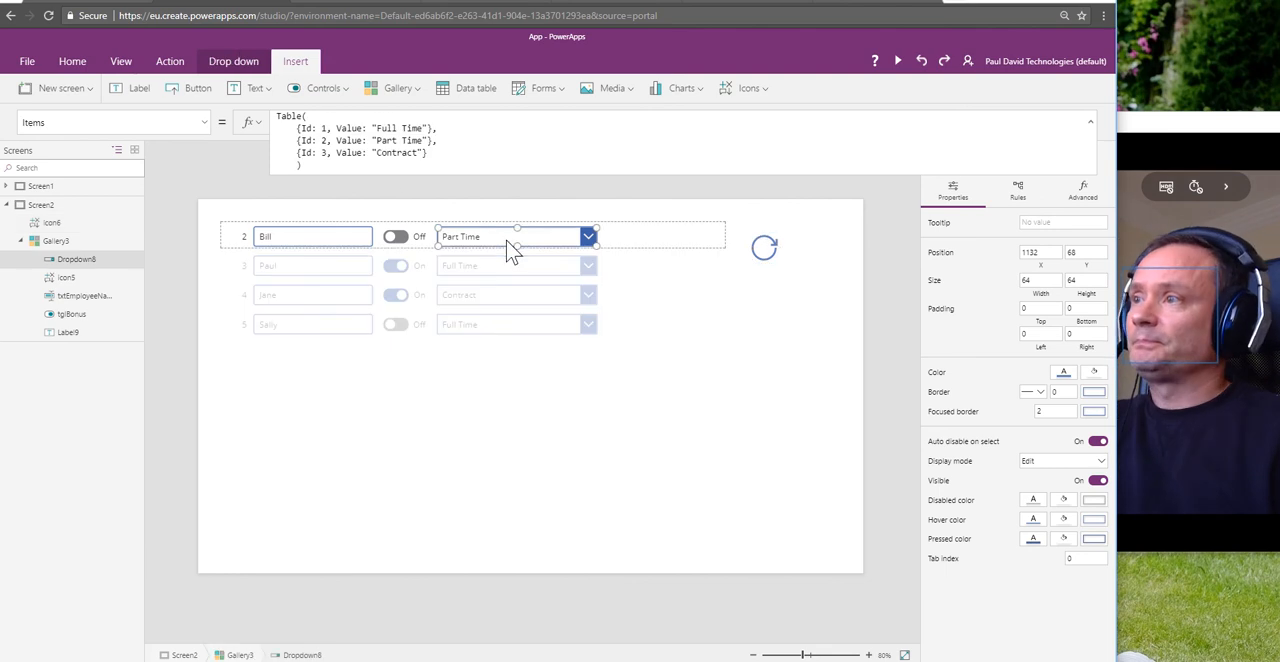
left_click(341, 121)
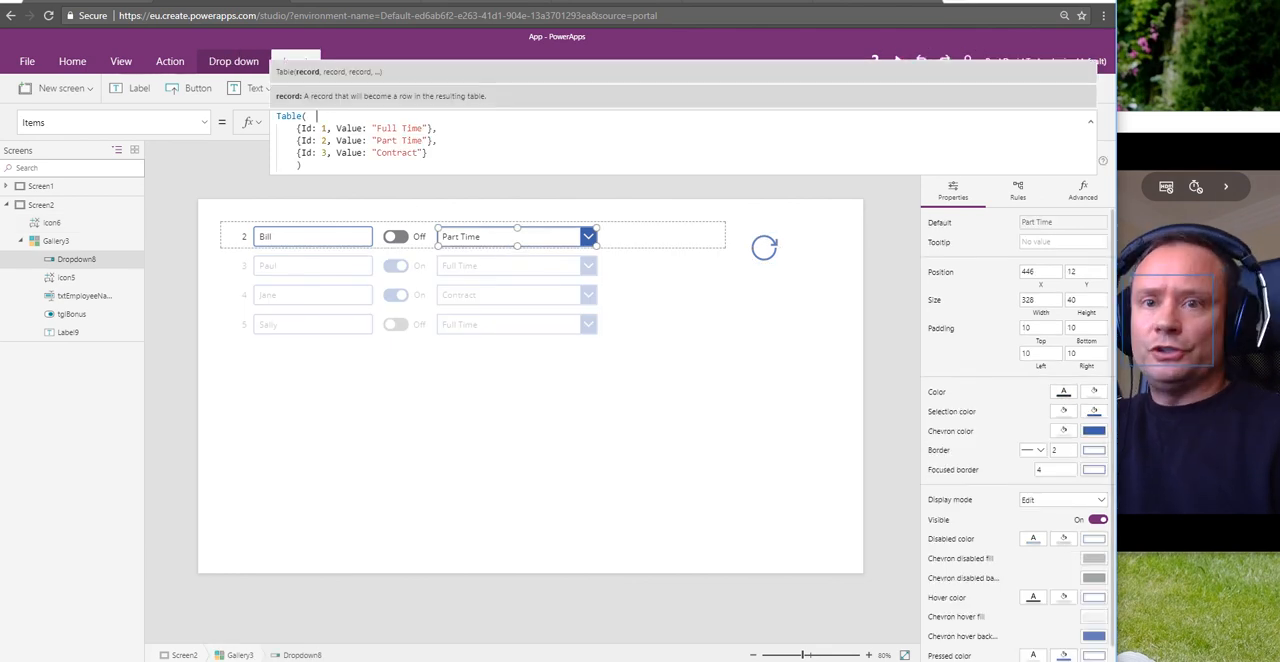
key("Escape")
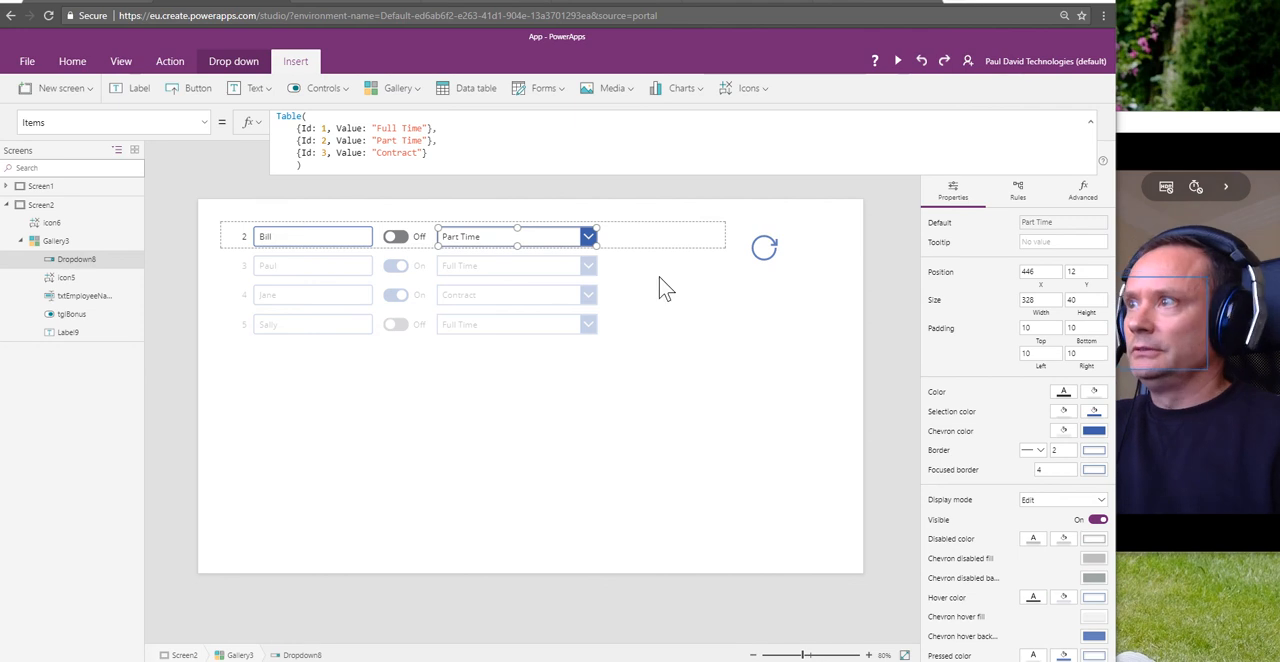
Step: Add the record {Id: 0, Value: "Select Option"} at the start of the drop-down's Items table and refresh the gallery with the Reload icon
left_click(327, 116)
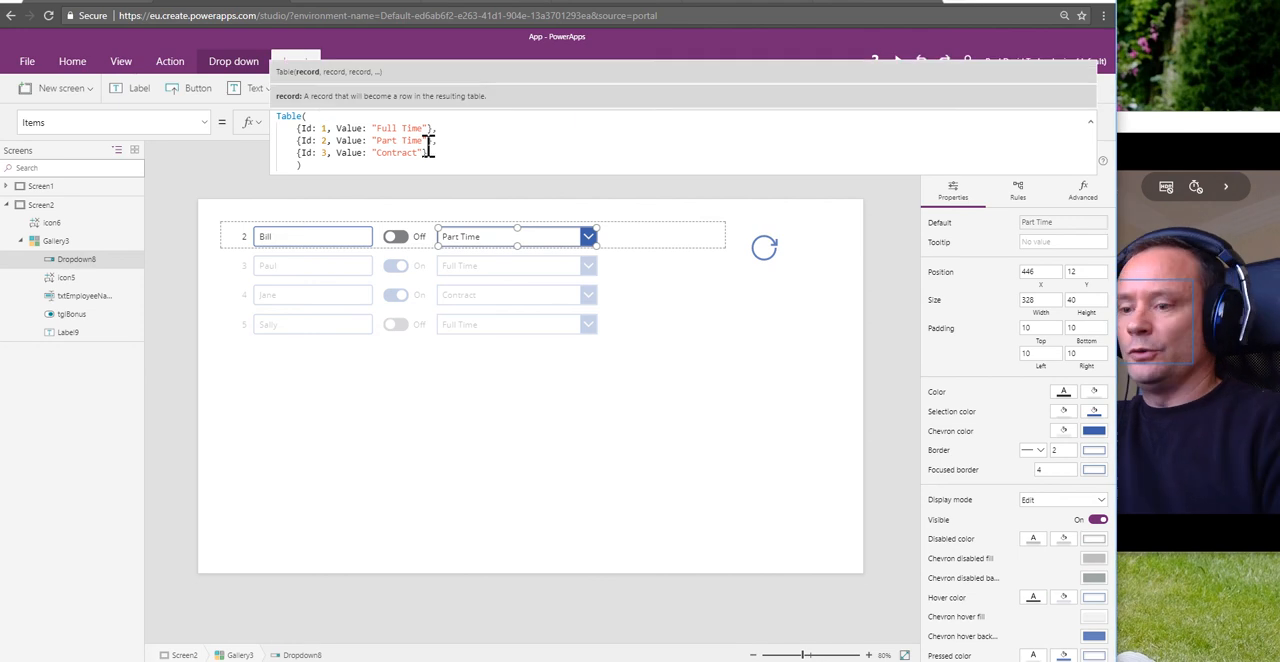
key("Return")
type("{Id: 0, Value: \"Error\"},")
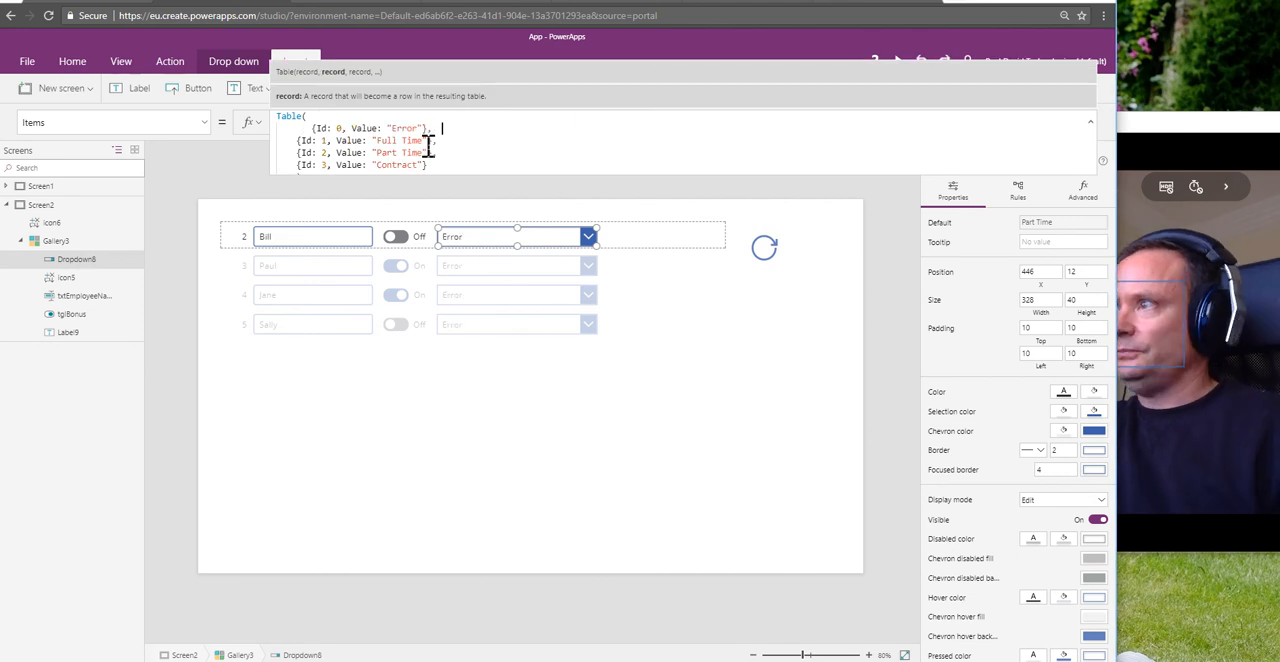
double_click(414, 128)
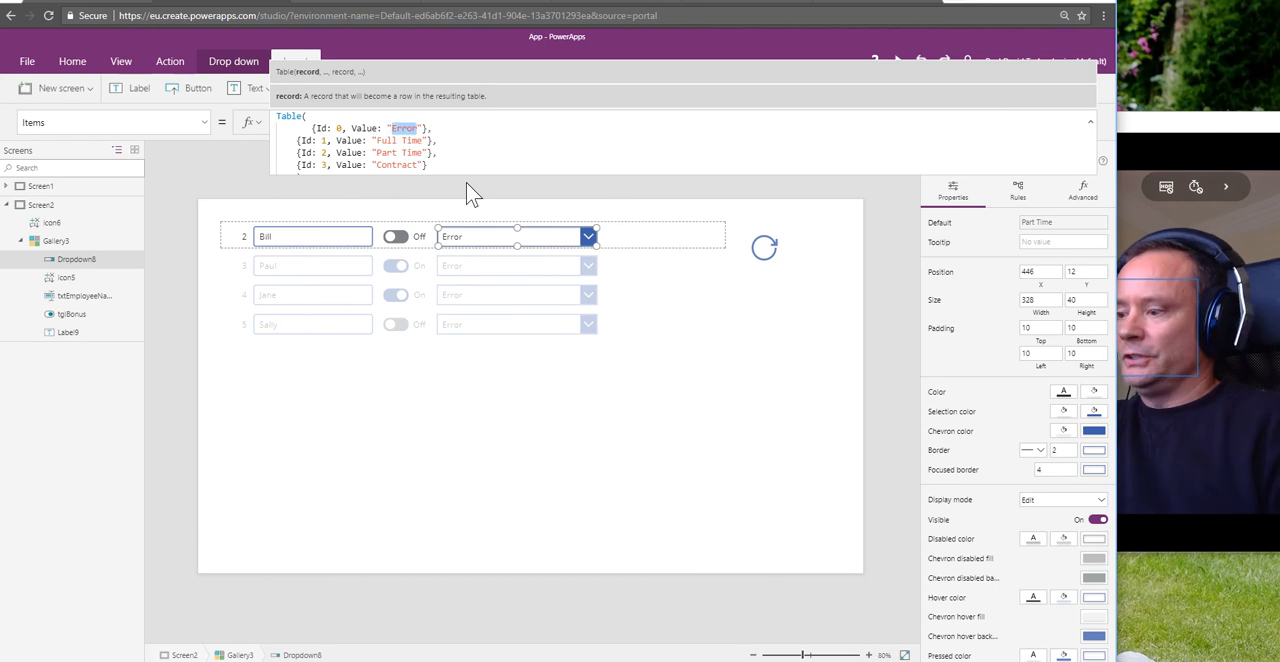
type("Select O")
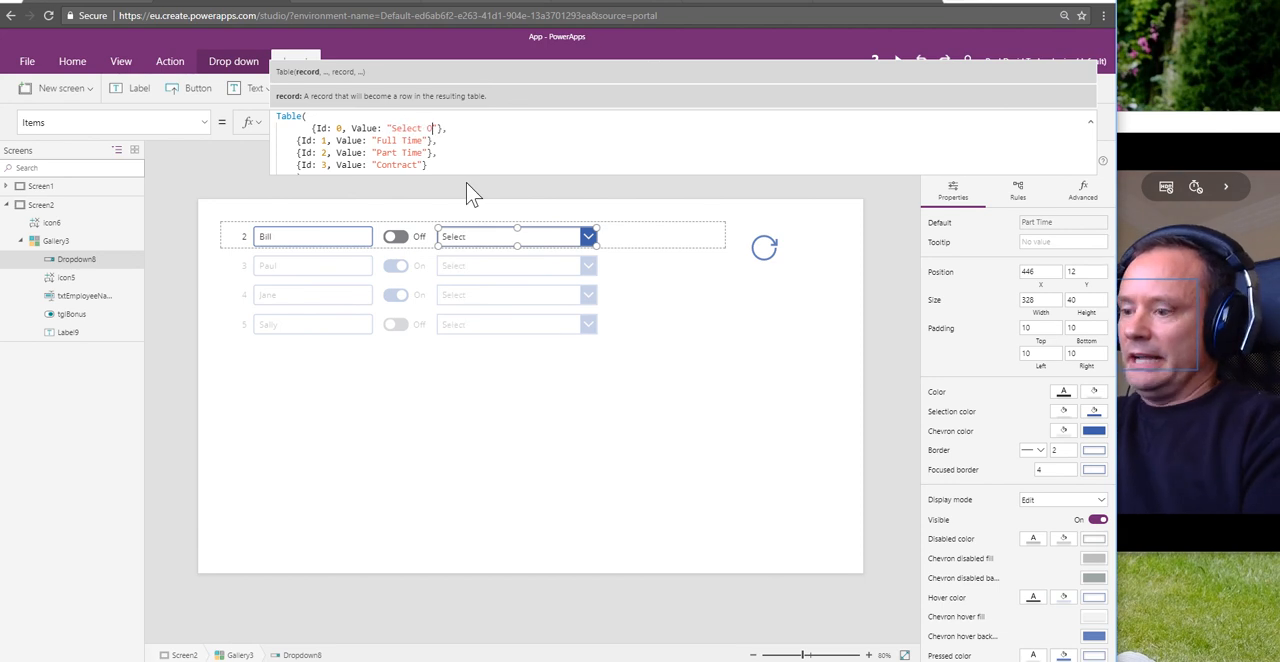
type("ption")
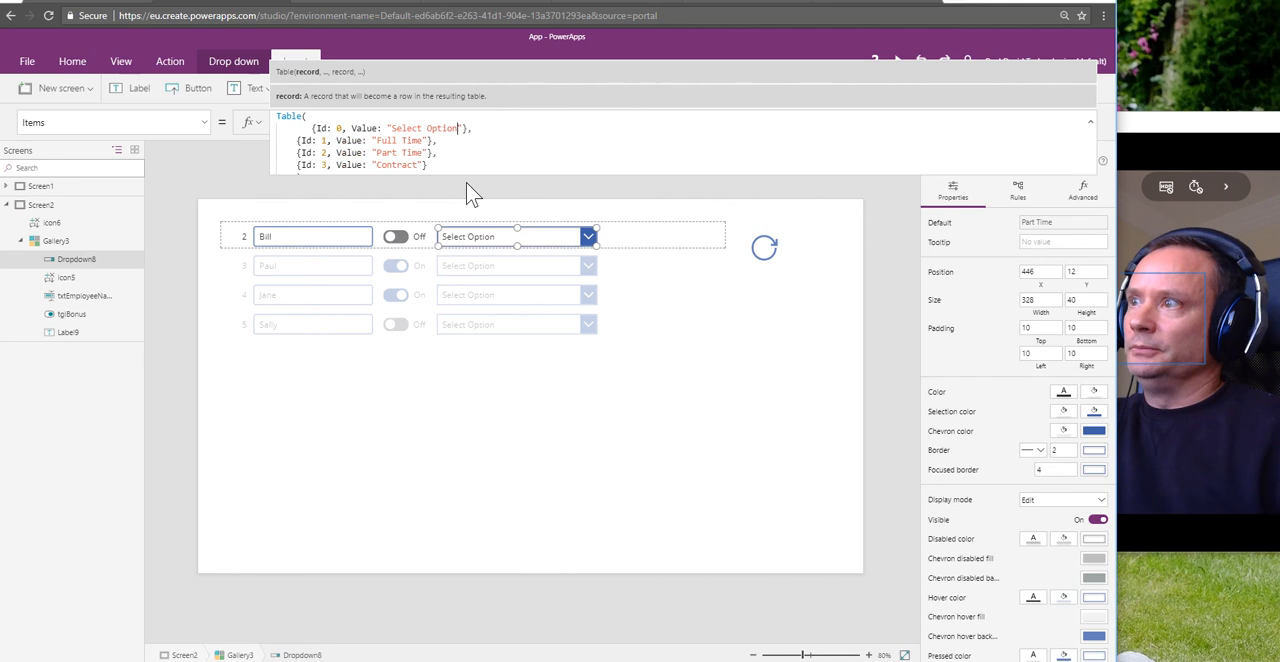
left_click(697, 312)
left_click(764, 251)
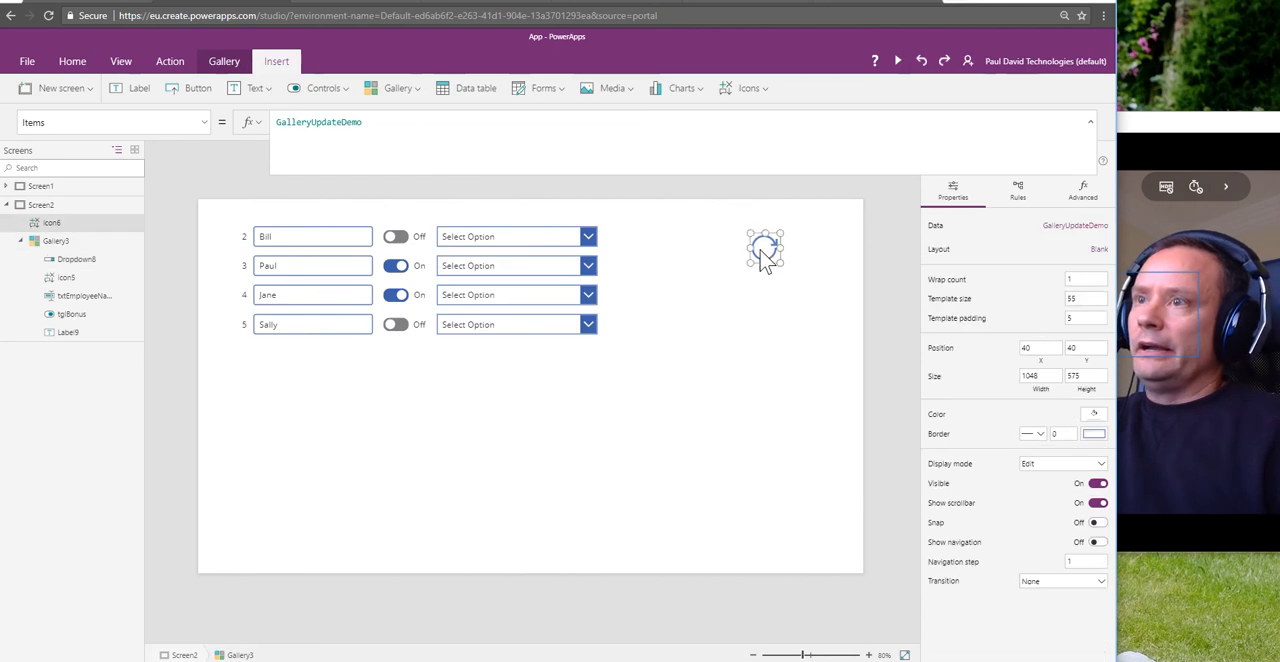
left_click(764, 257, "alt")
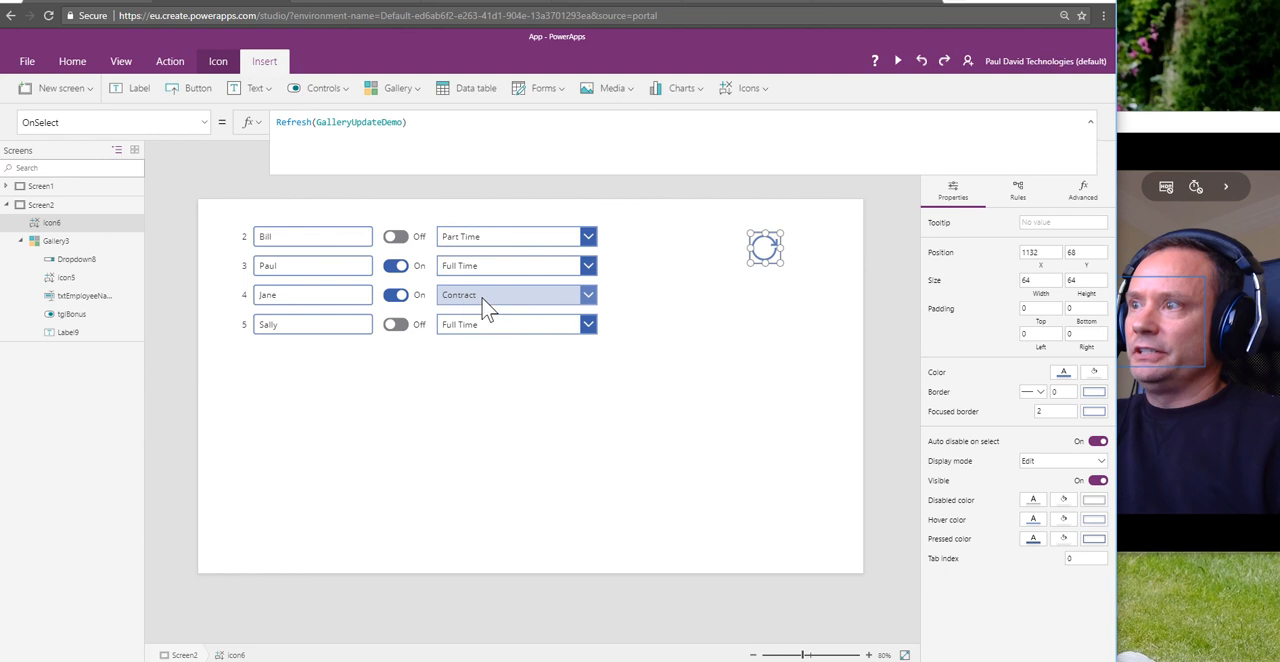
Step: Change the Id 3 value in the drop-down's Items table to "Contractor"
left_click(493, 235)
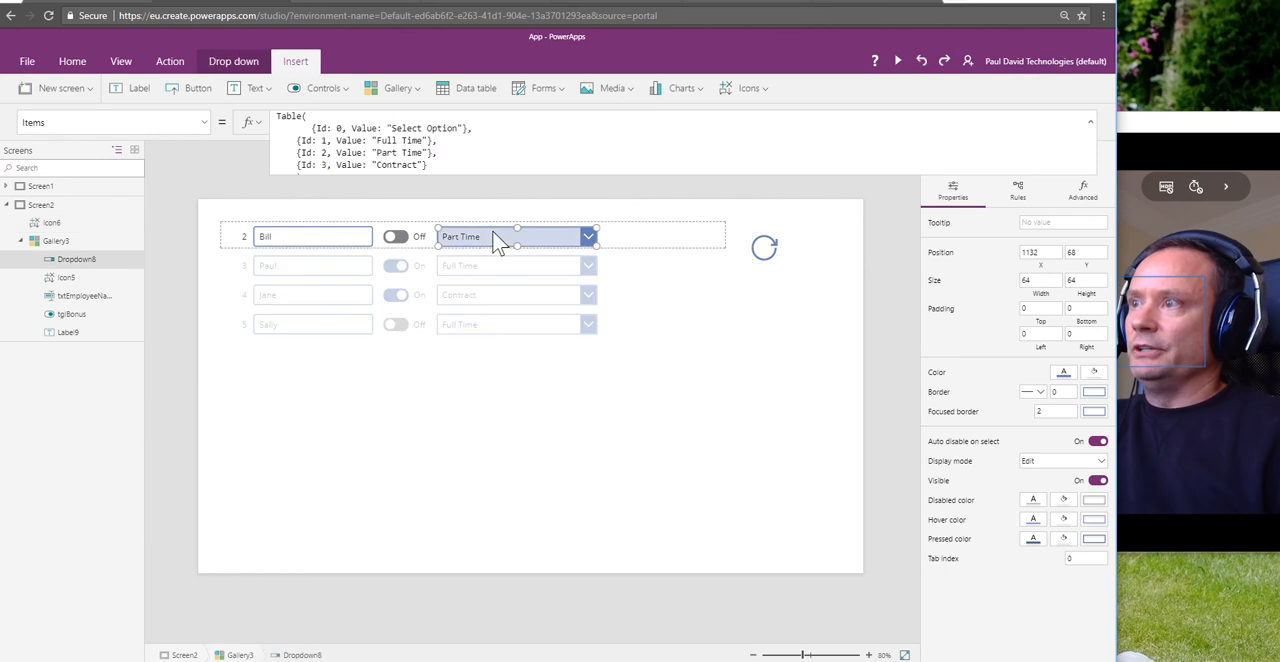
left_click(425, 165)
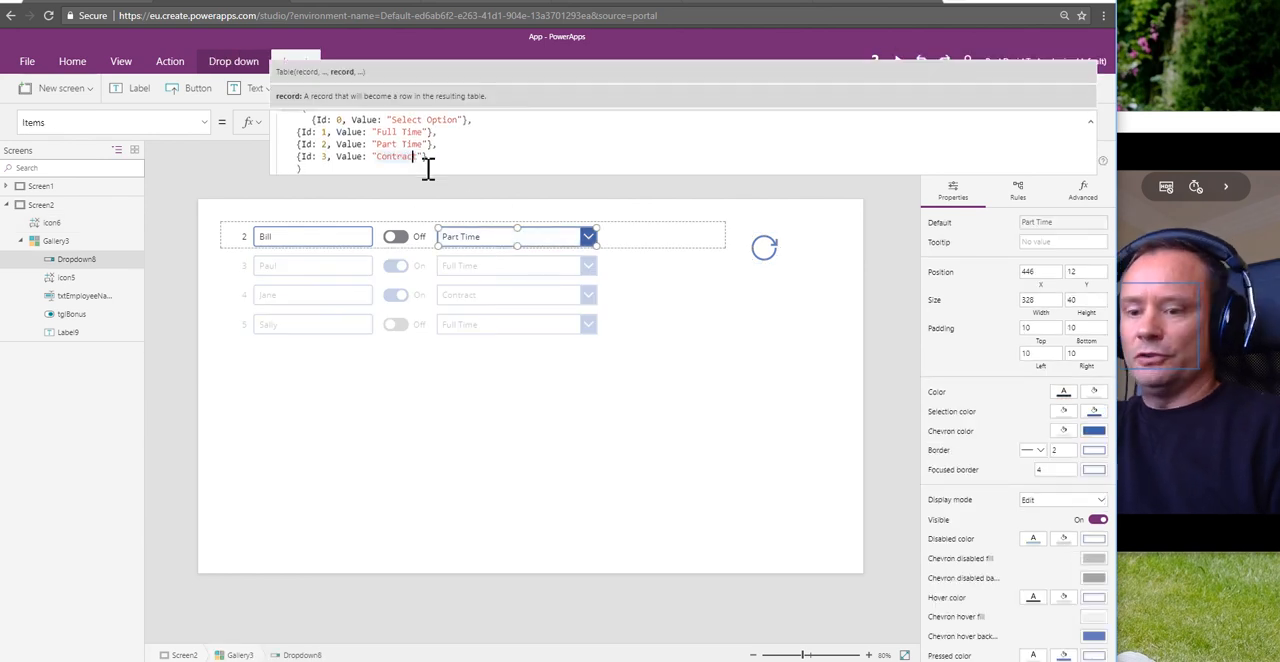
type("or")
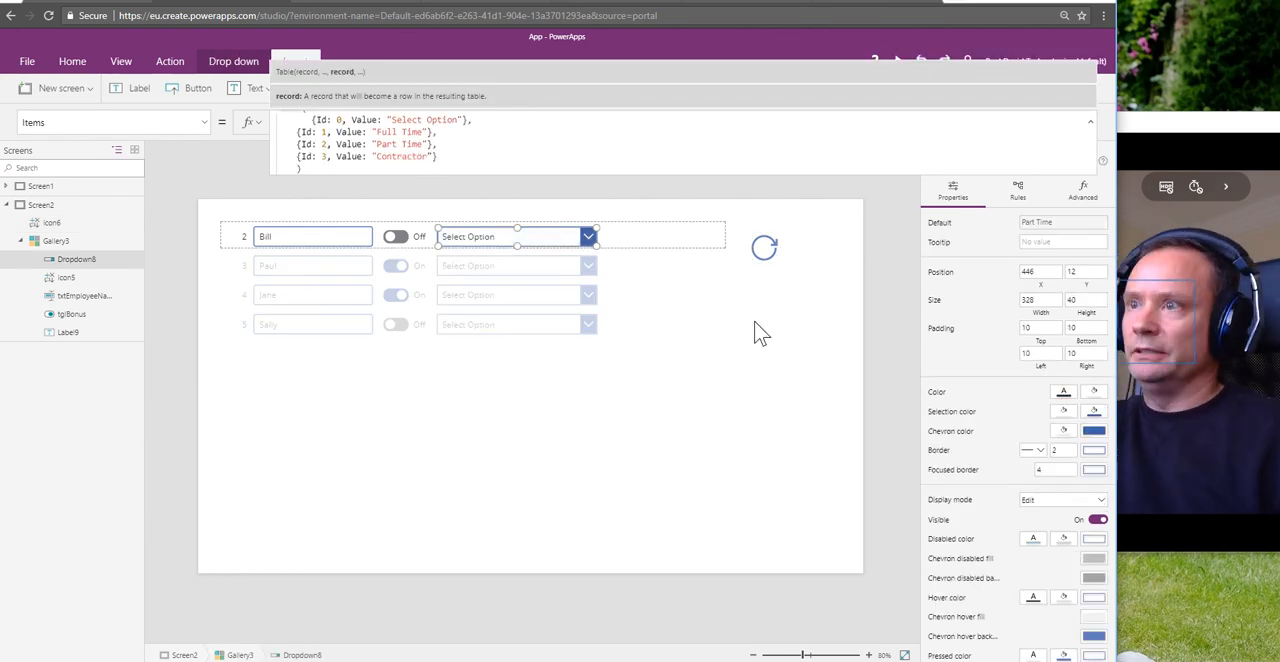
Step: Refresh the gallery with the Reload icon, compare its employee types with the GalleryUpdateDemo list in SharePoint, and return to PowerApps
left_click(770, 262)
left_click(766, 258)
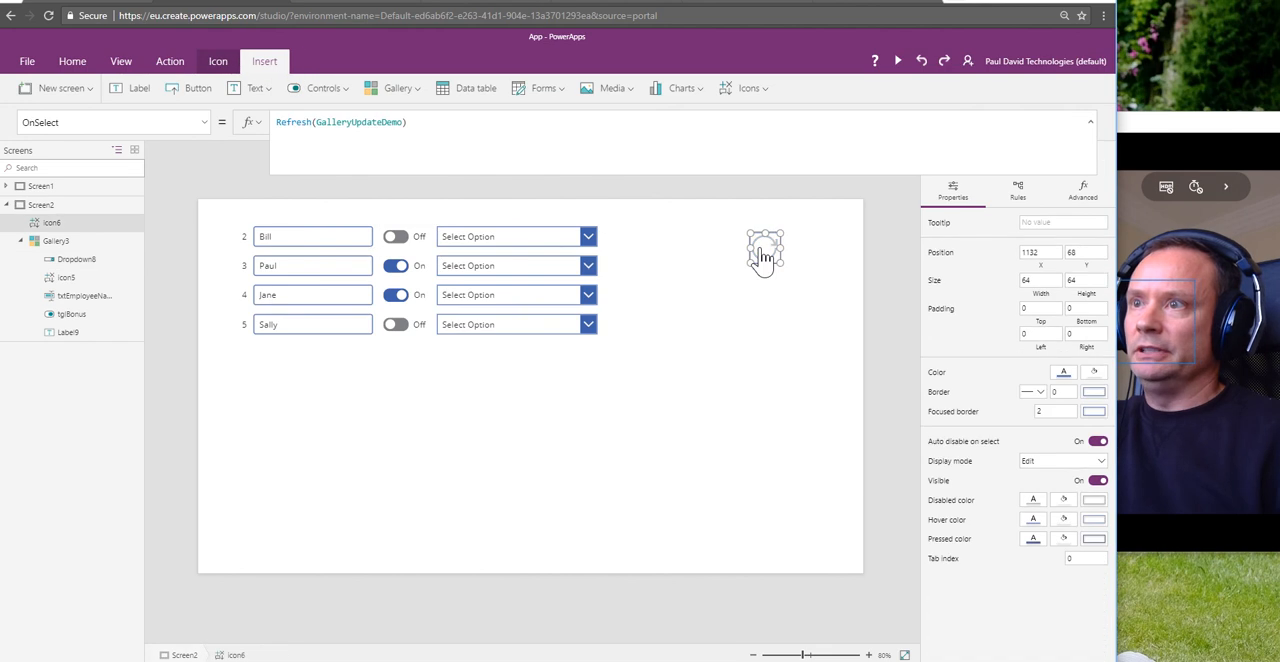
left_click(763, 258, "alt")
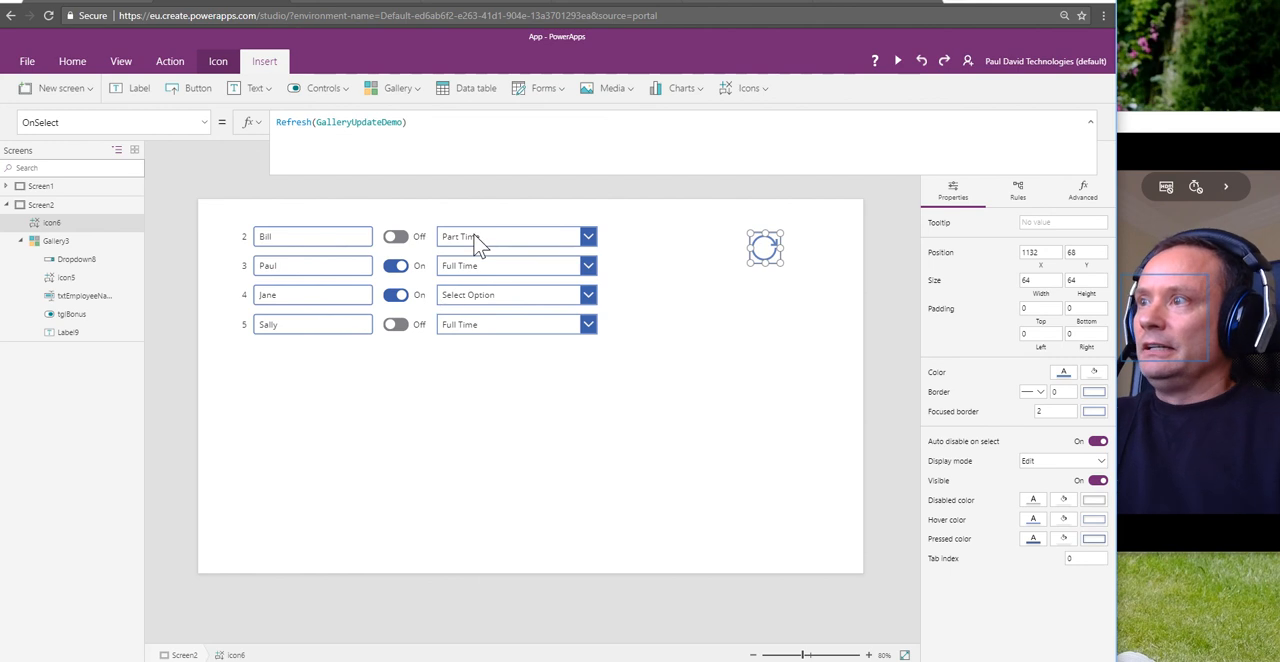
left_click(322, 8)
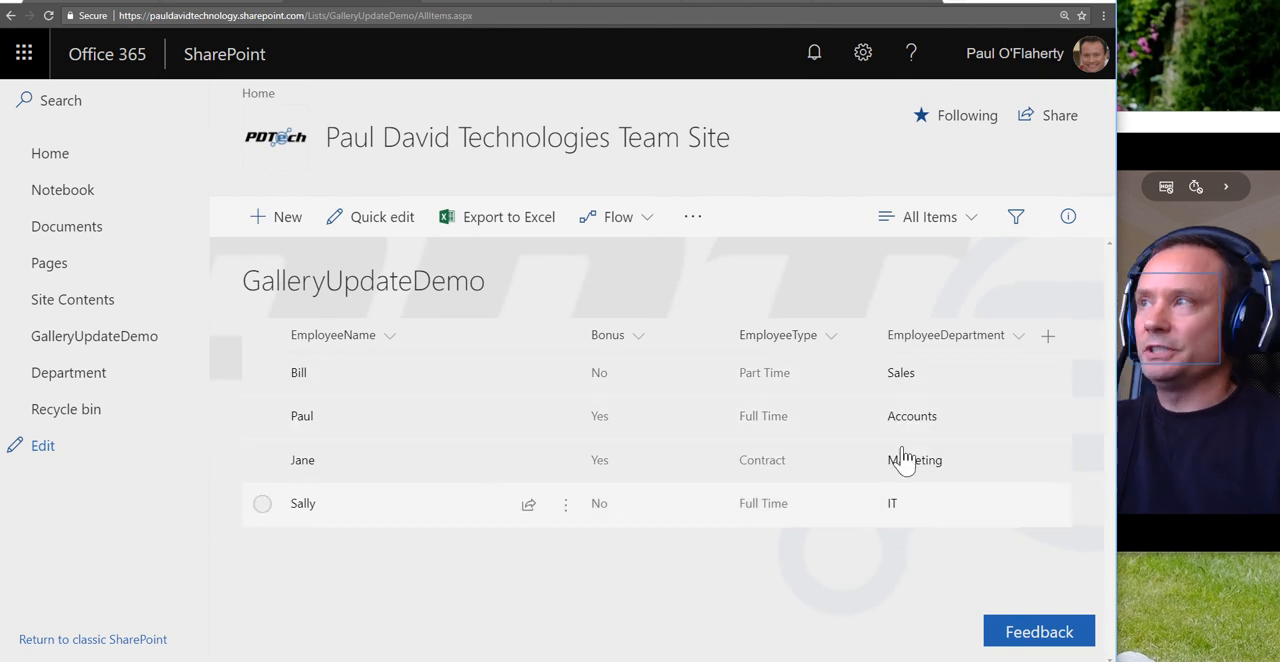
left_click(237, 5)
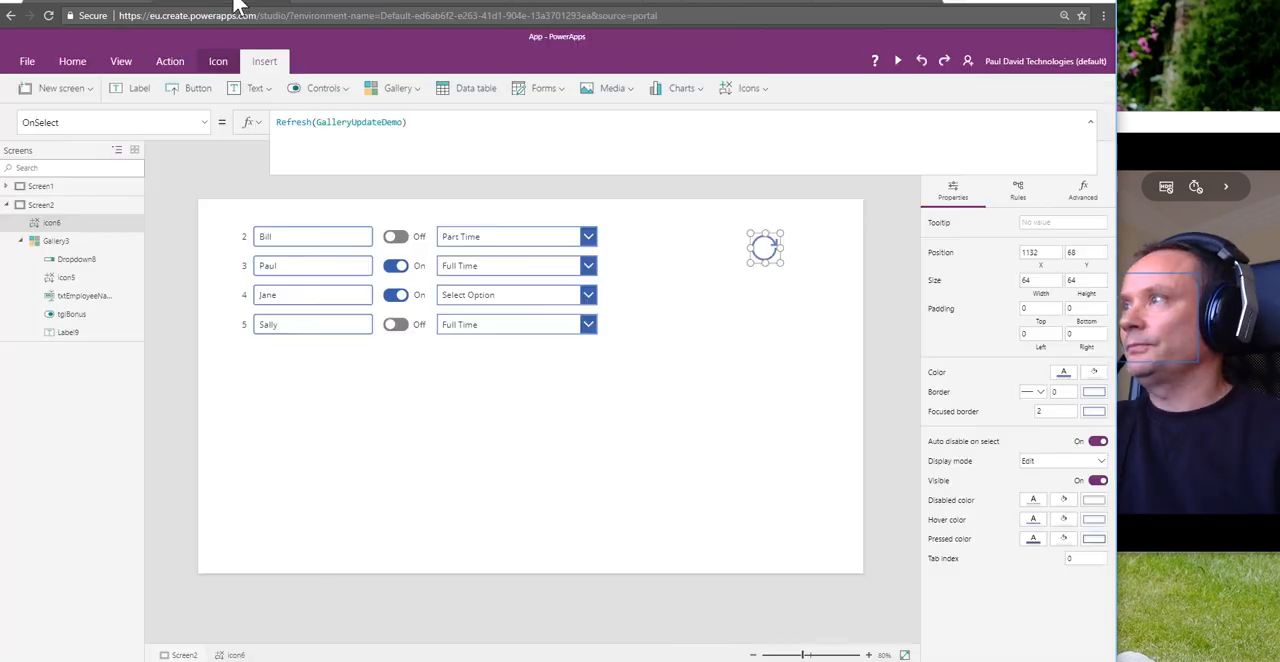
Step: Narrow the employee type drop-down to a width of about 139 and add a second drop-down beside it, about 183 wide at X 600
left_click(527, 252)
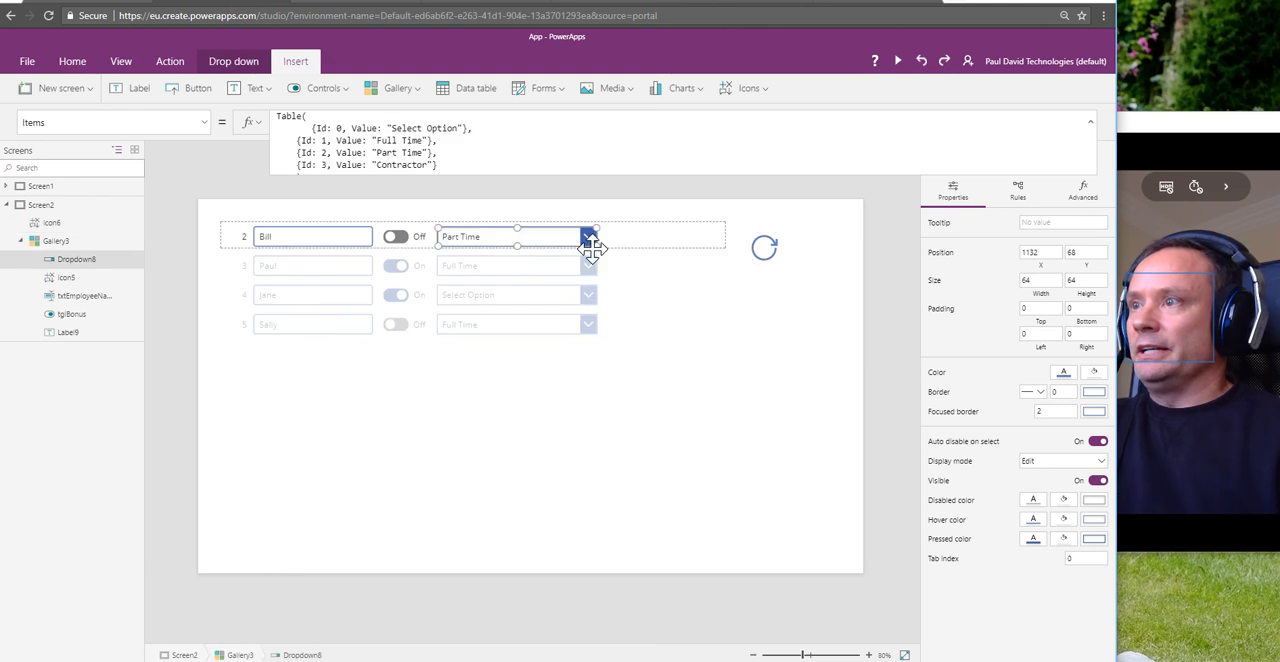
left_click_drag(598, 251, 508, 251)
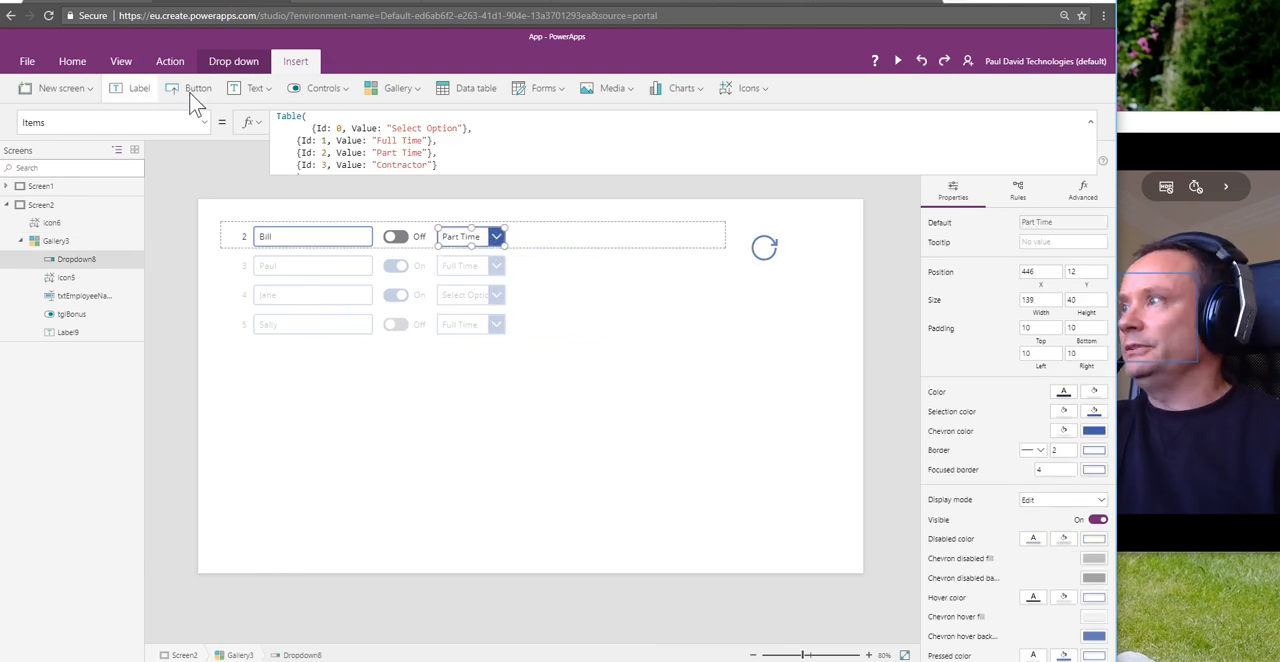
left_click(345, 95)
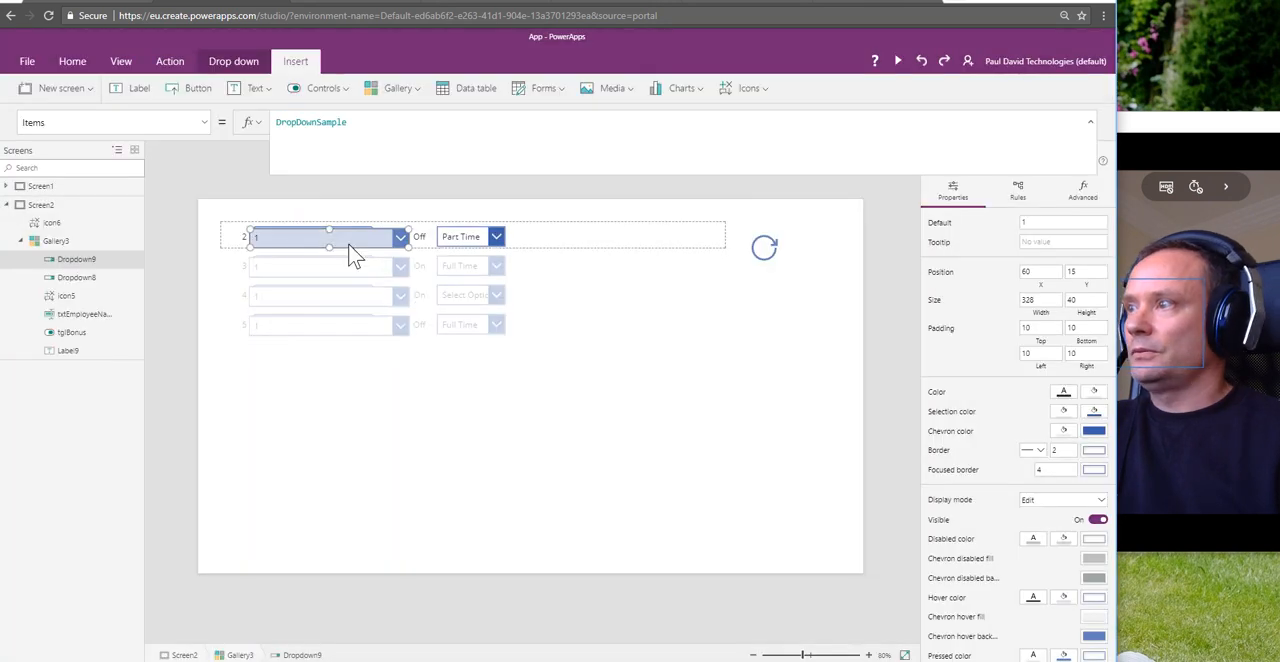
left_click_drag(351, 238, 601, 247)
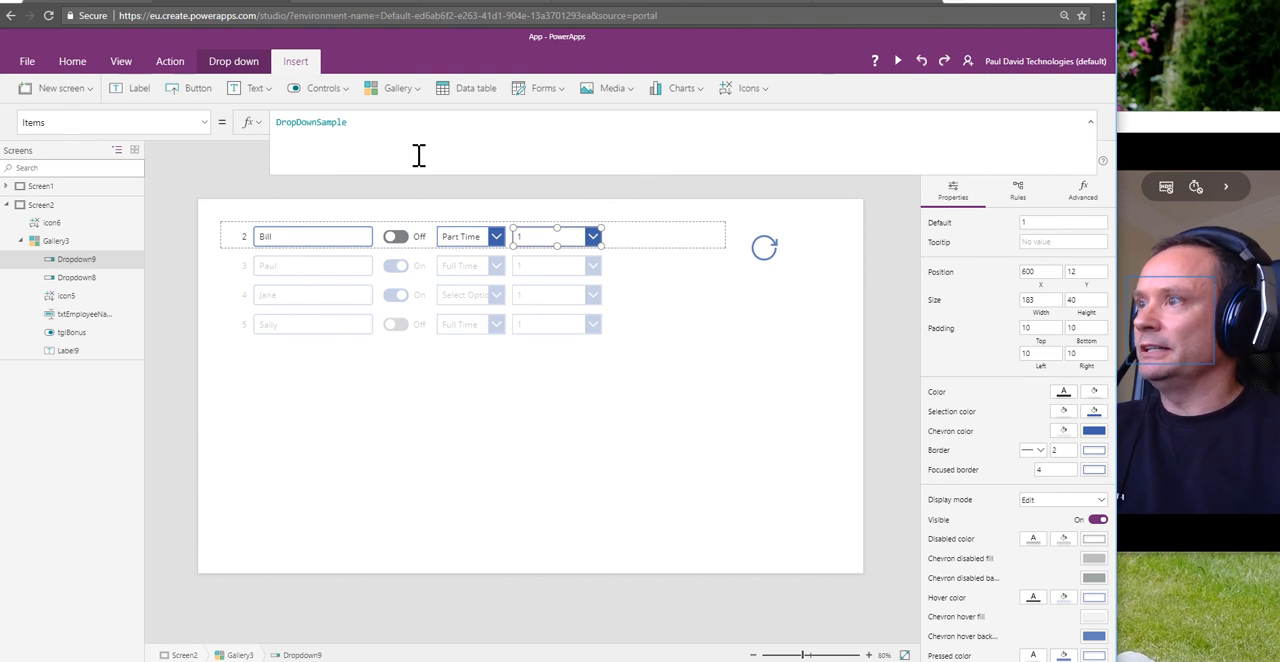
Step: Set the new drop-down's Items property to ThisItem.EmployeeDepartment
double_click(310, 121)
type("This")
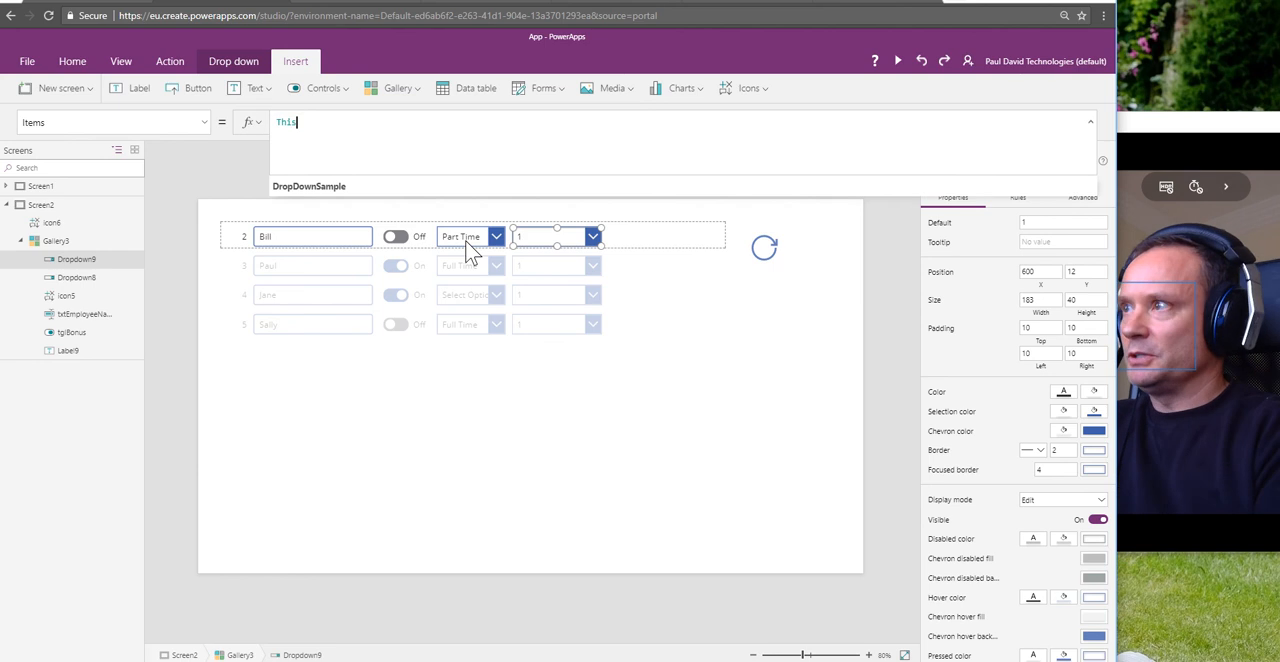
type("Item.Emp")
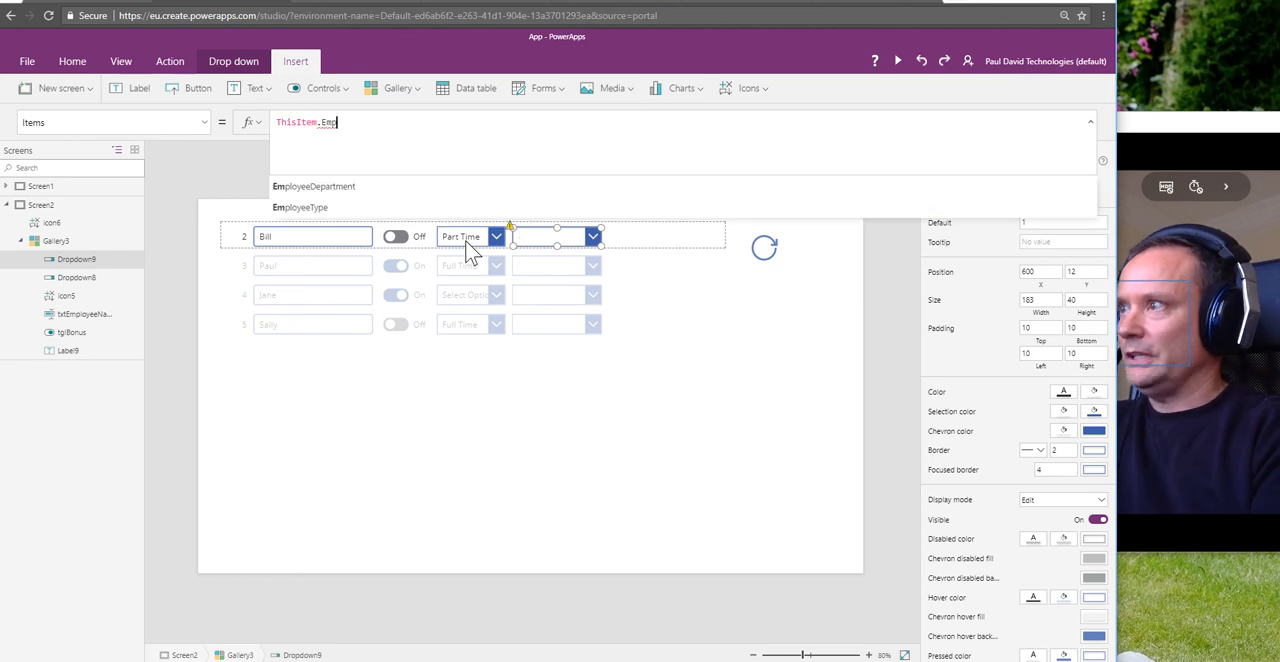
key("Down")
key("Return")
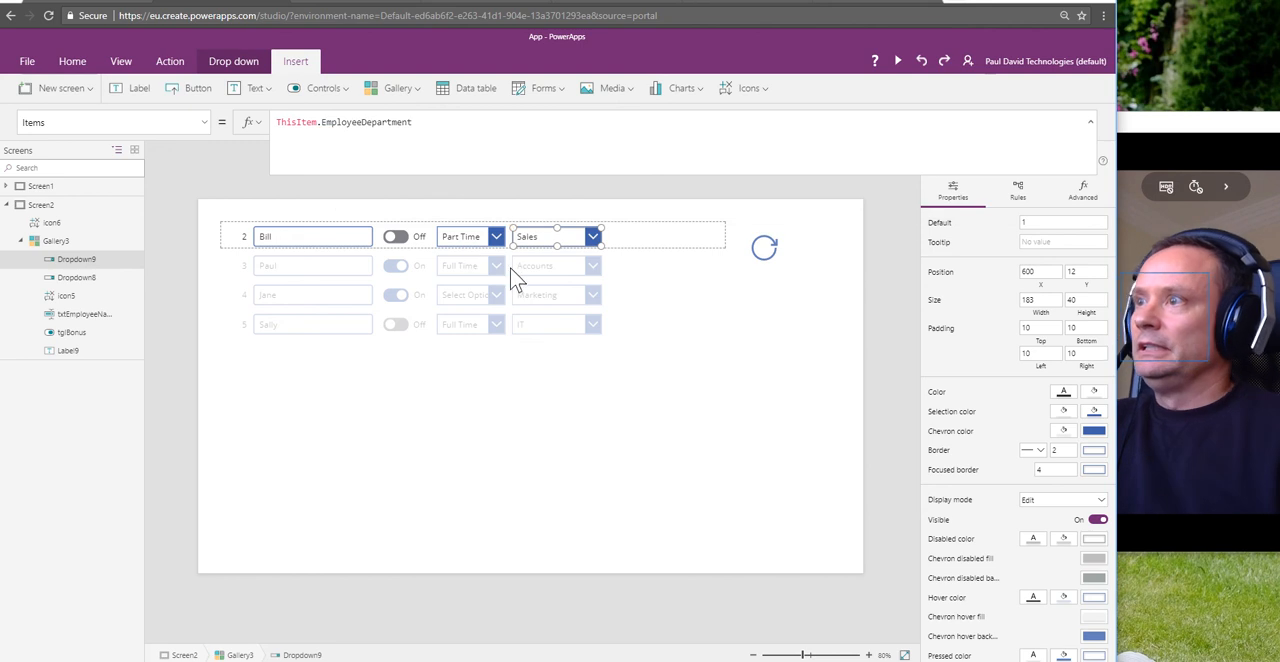
left_click(601, 405)
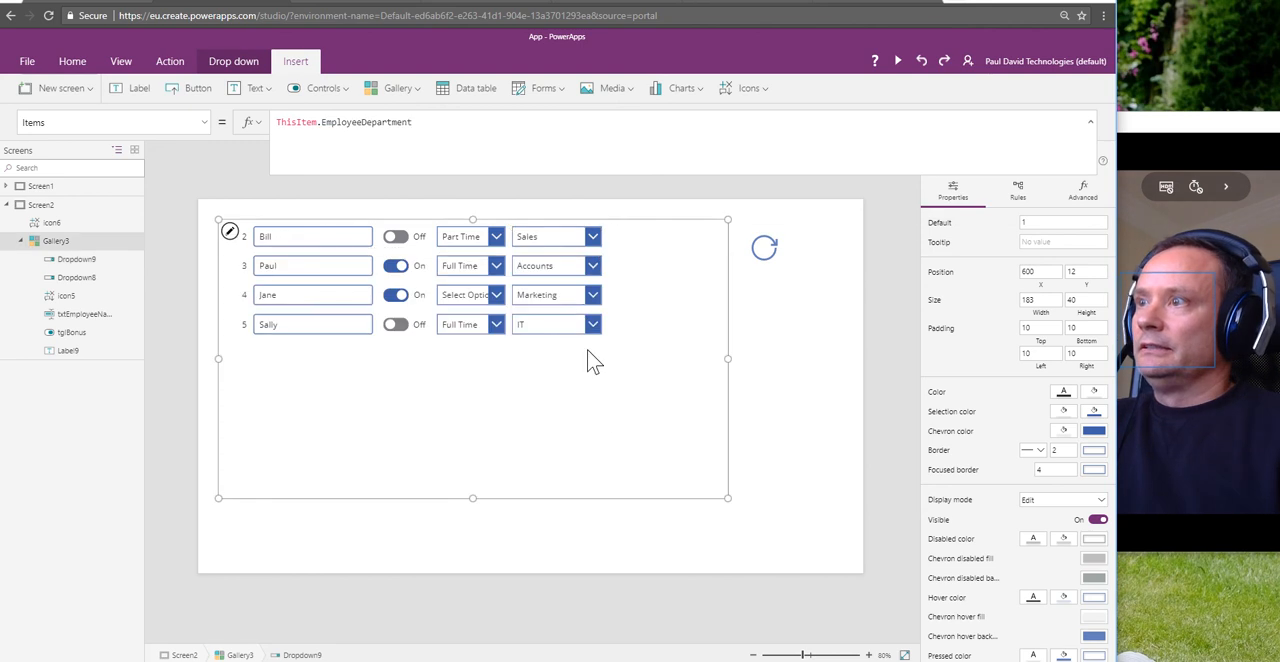
Step: Extend the department drop-down's Items formula to ThisItem.EmployeeDepartment.Value
left_click(539, 238)
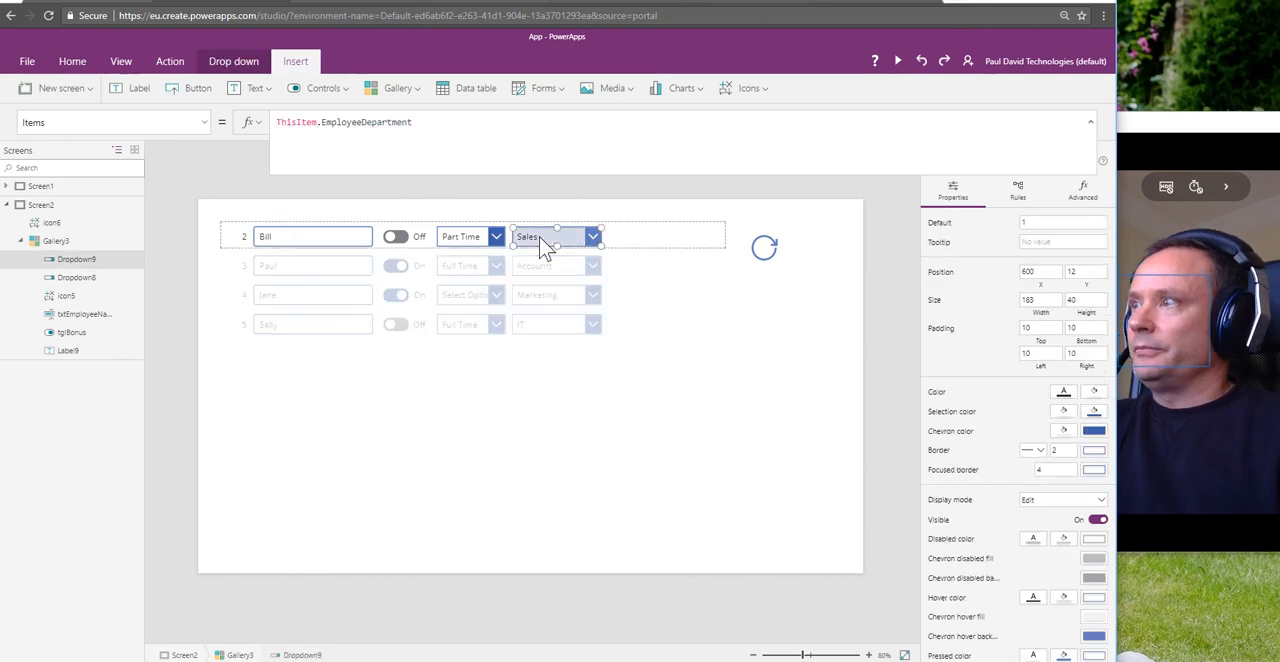
left_click(427, 122)
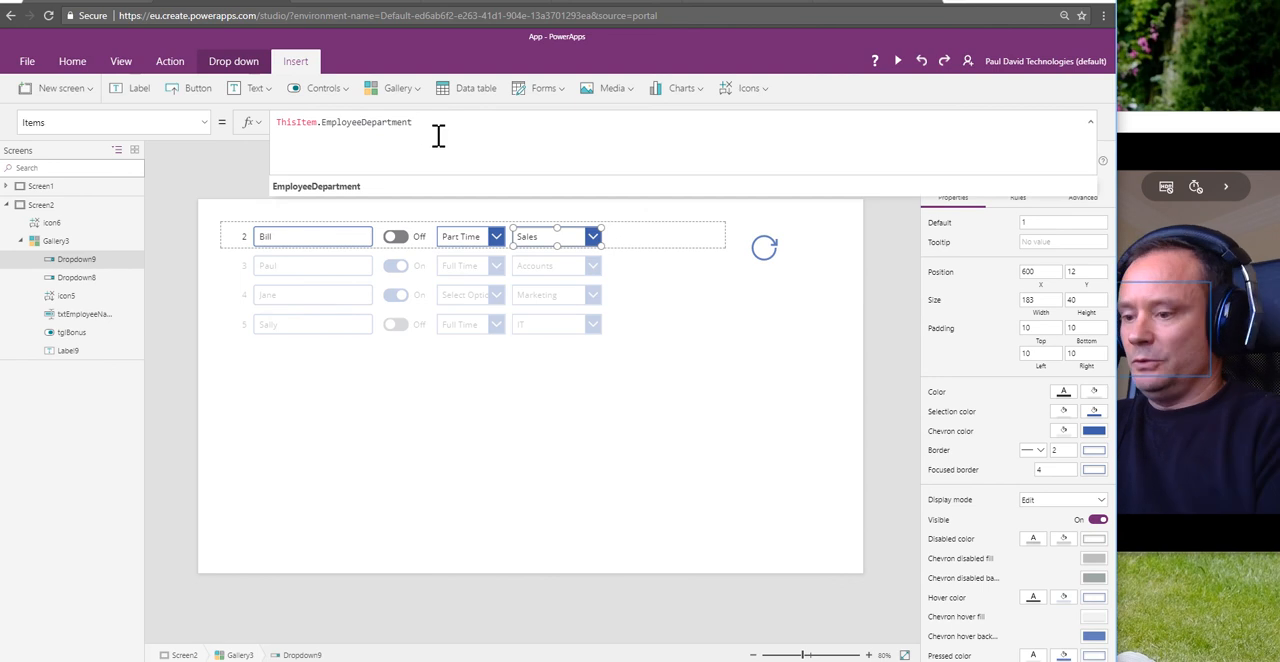
type(".Value")
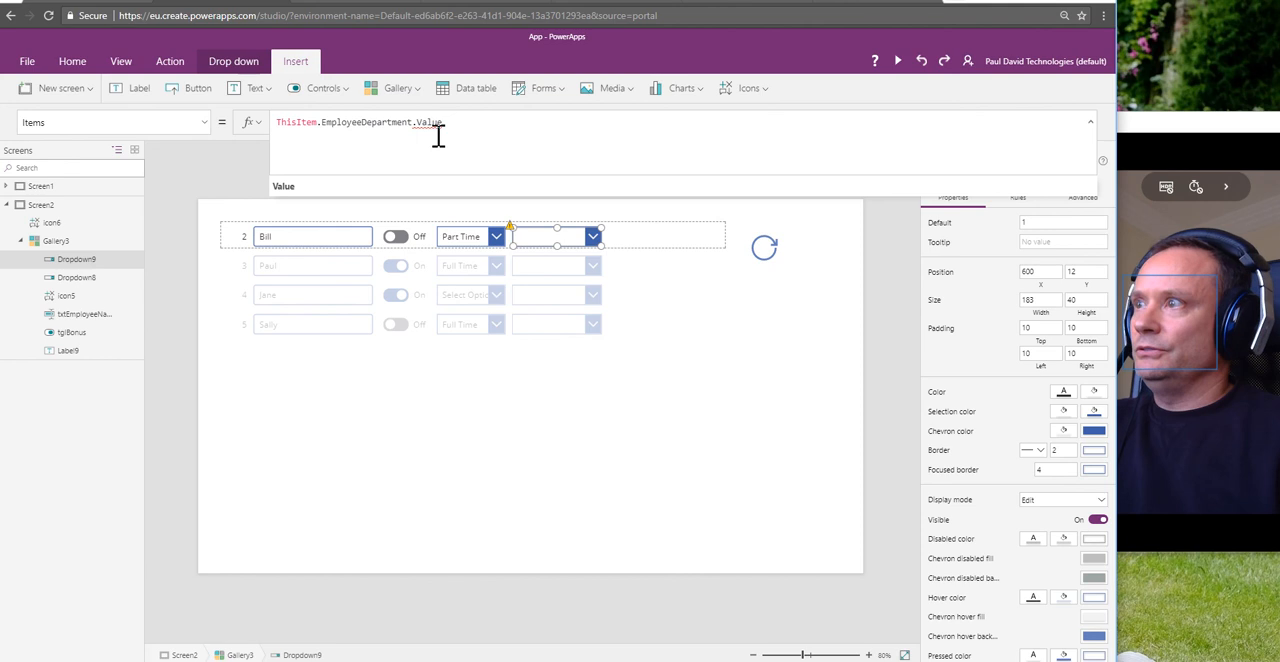
left_click(503, 429)
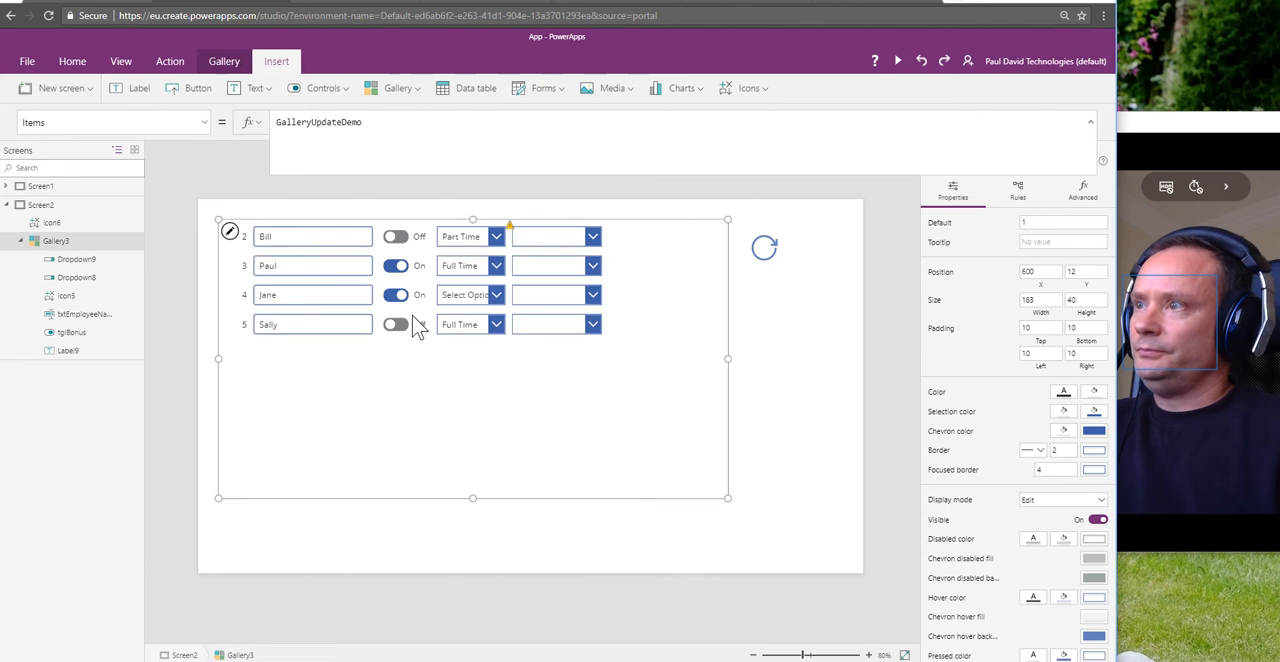
left_click(532, 240)
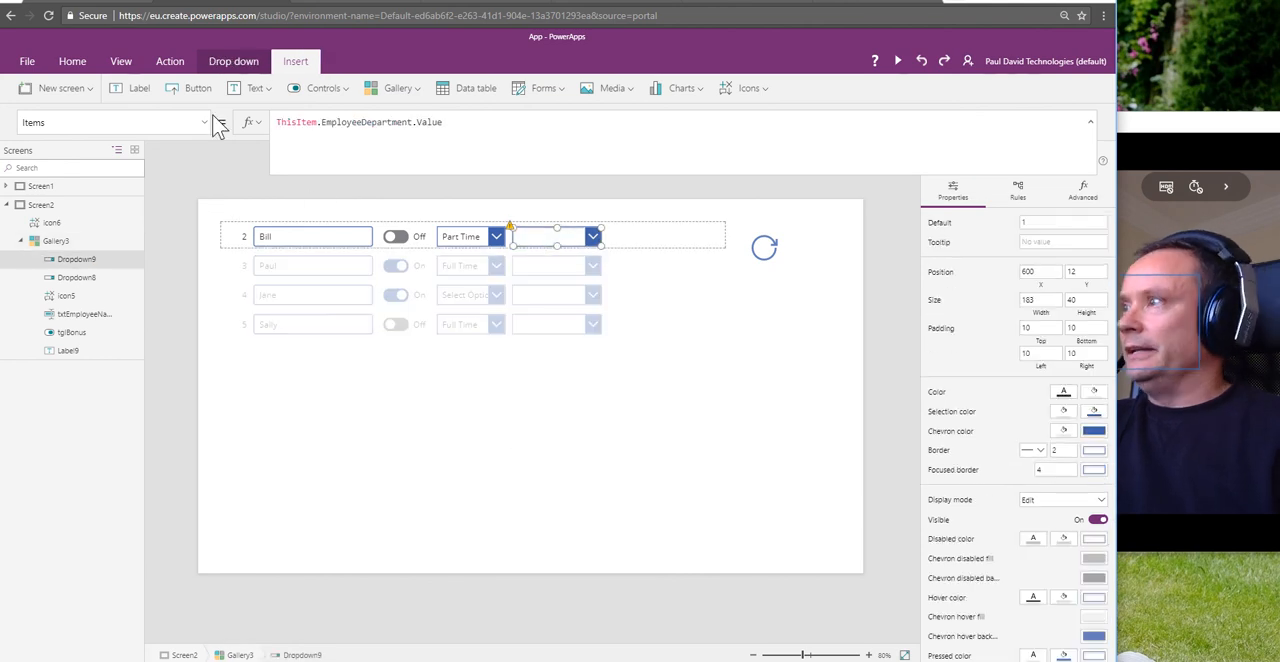
Step: Copy the department drop-down's Items formula and use ThisItem.EmployeeDepartment.Value as its Default property
left_click_drag(454, 123, 345, 112)
key("ctrl+c")
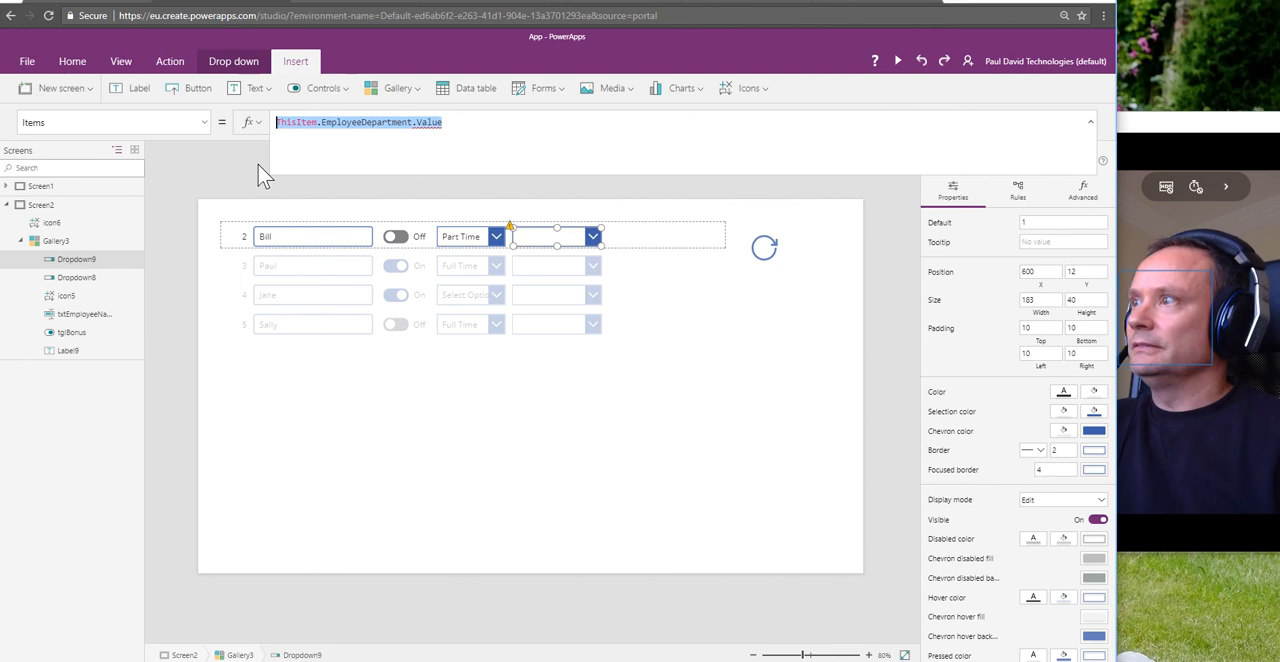
left_click(209, 122)
scroll(167, 197, "up", 5)
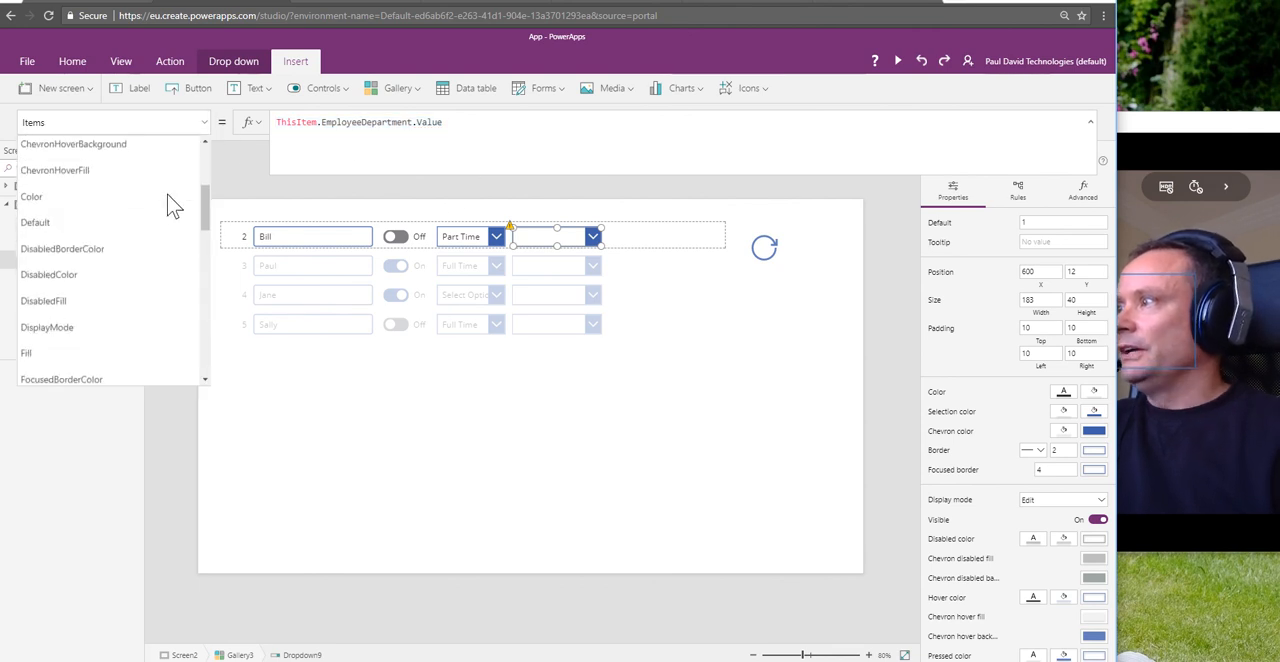
left_click(80, 224)
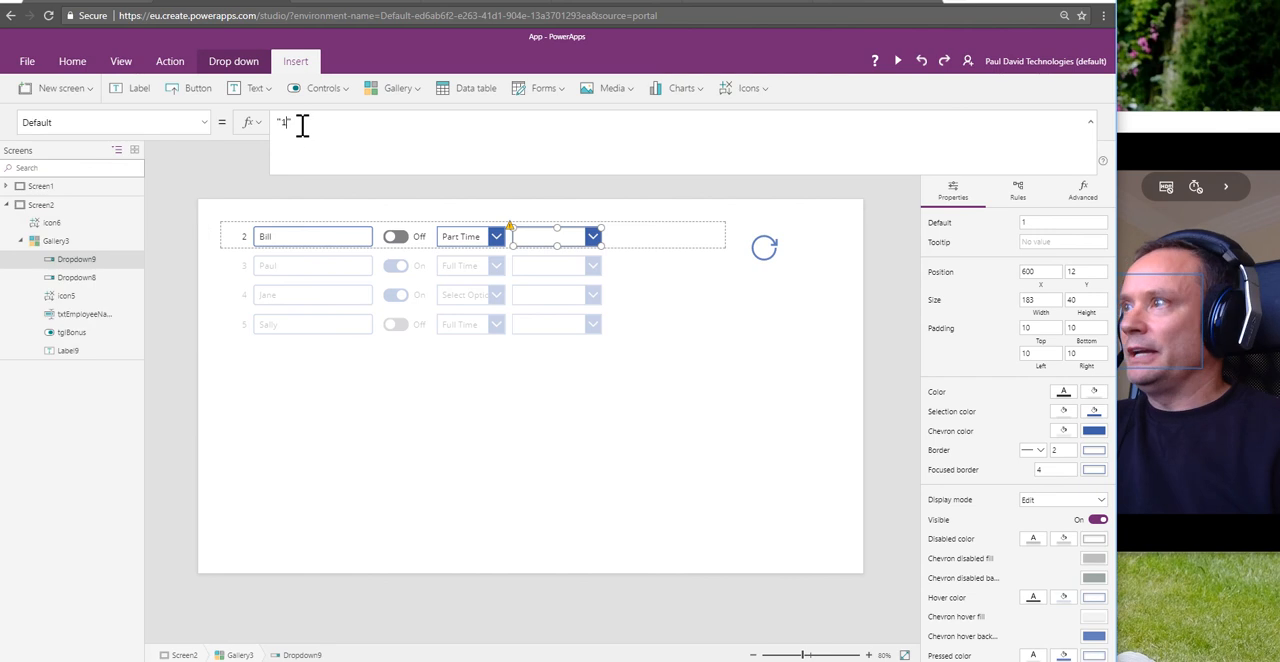
left_click_drag(302, 124, 265, 121)
key("ctrl+v")
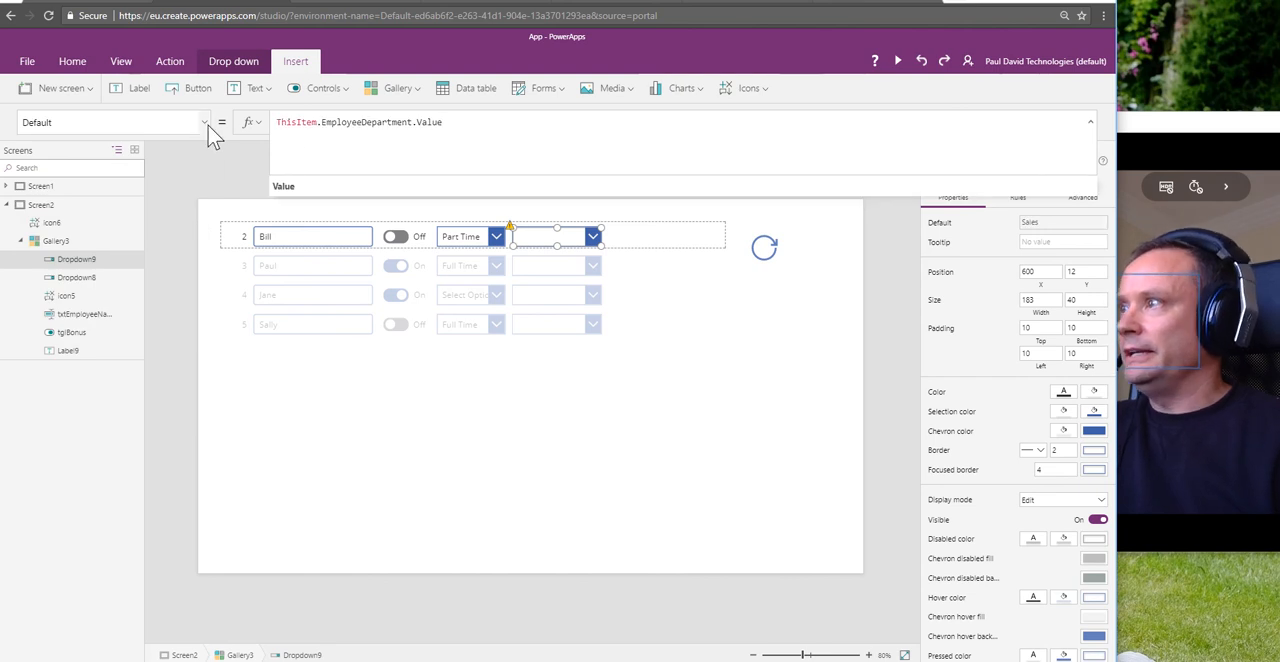
Step: Replace the department drop-down's Items formula with the Department data source
left_click(208, 125)
scroll(114, 316, "down", 3)
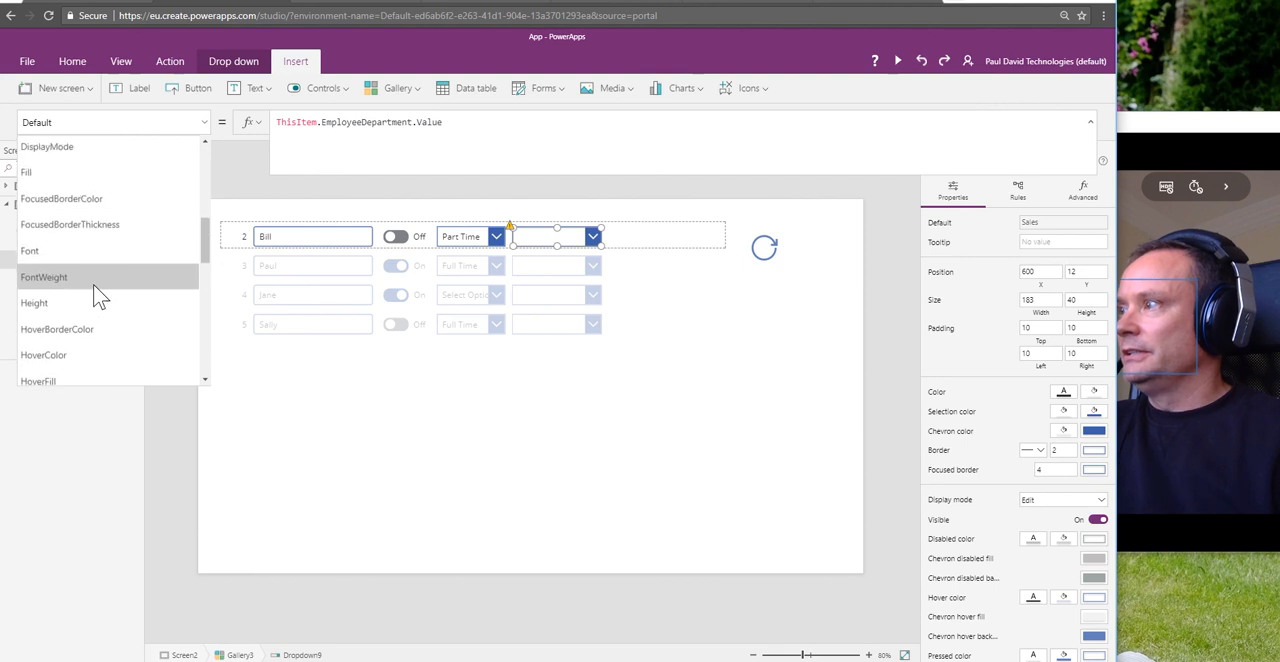
scroll(90, 300, "down", 3)
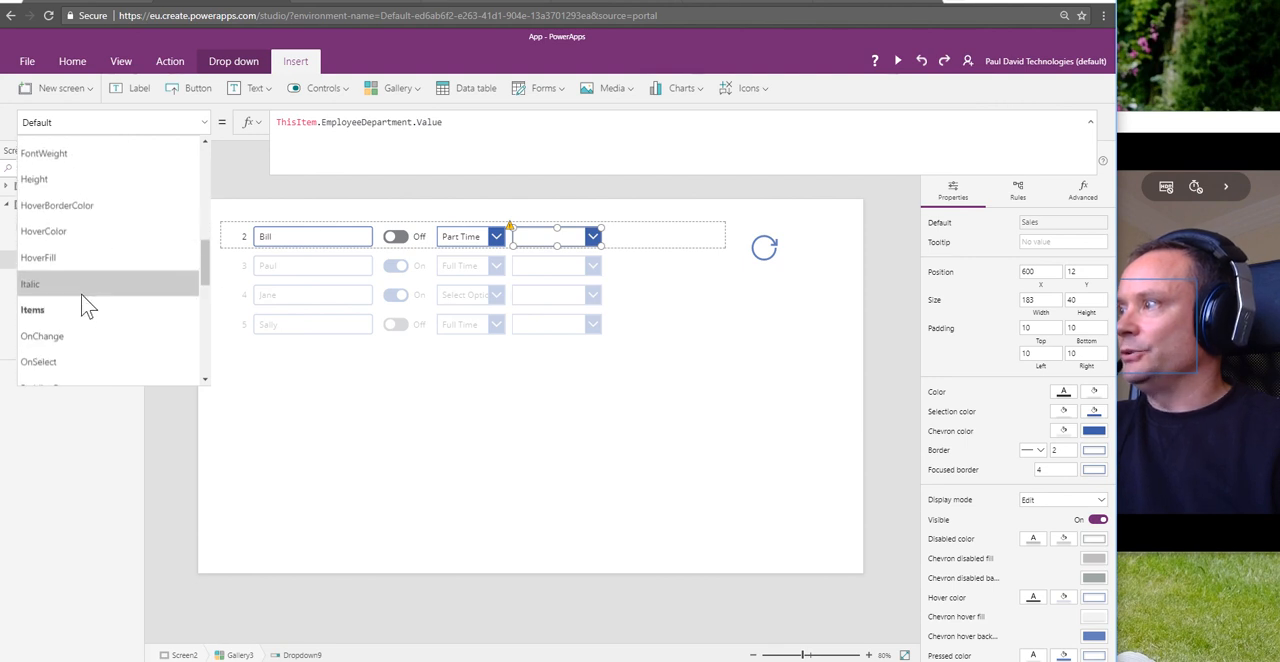
left_click(86, 309)
left_click(458, 125)
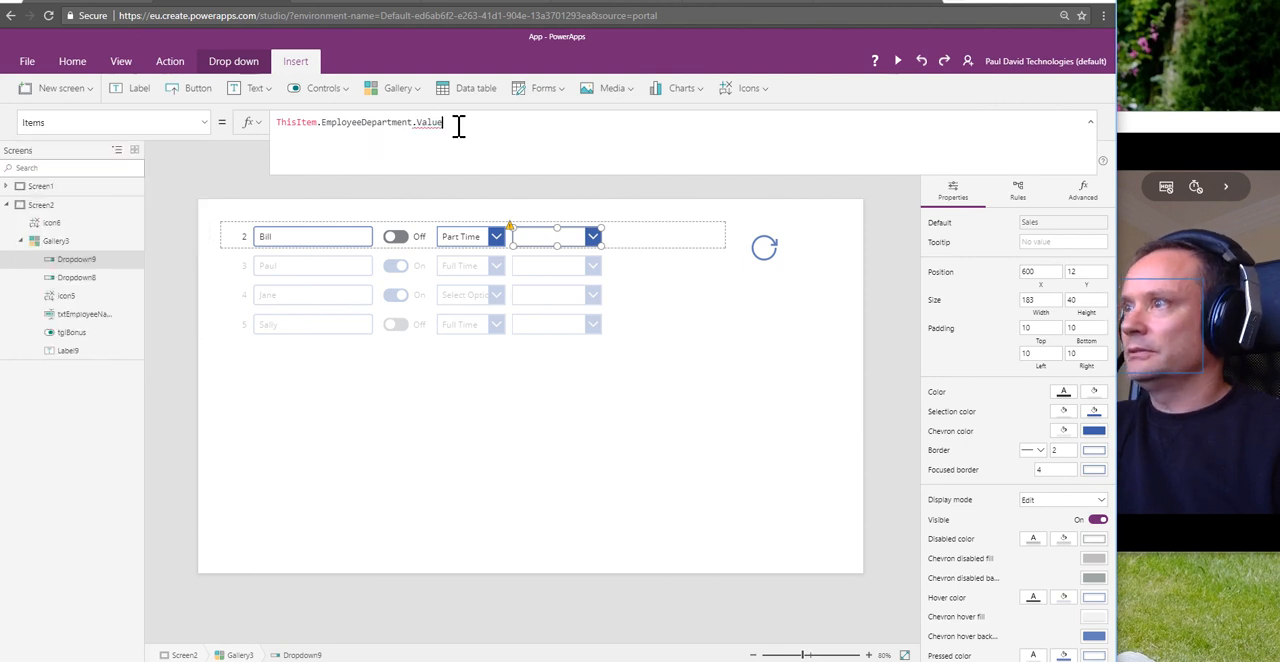
left_click_drag(458, 125, 284, 123)
type("De")
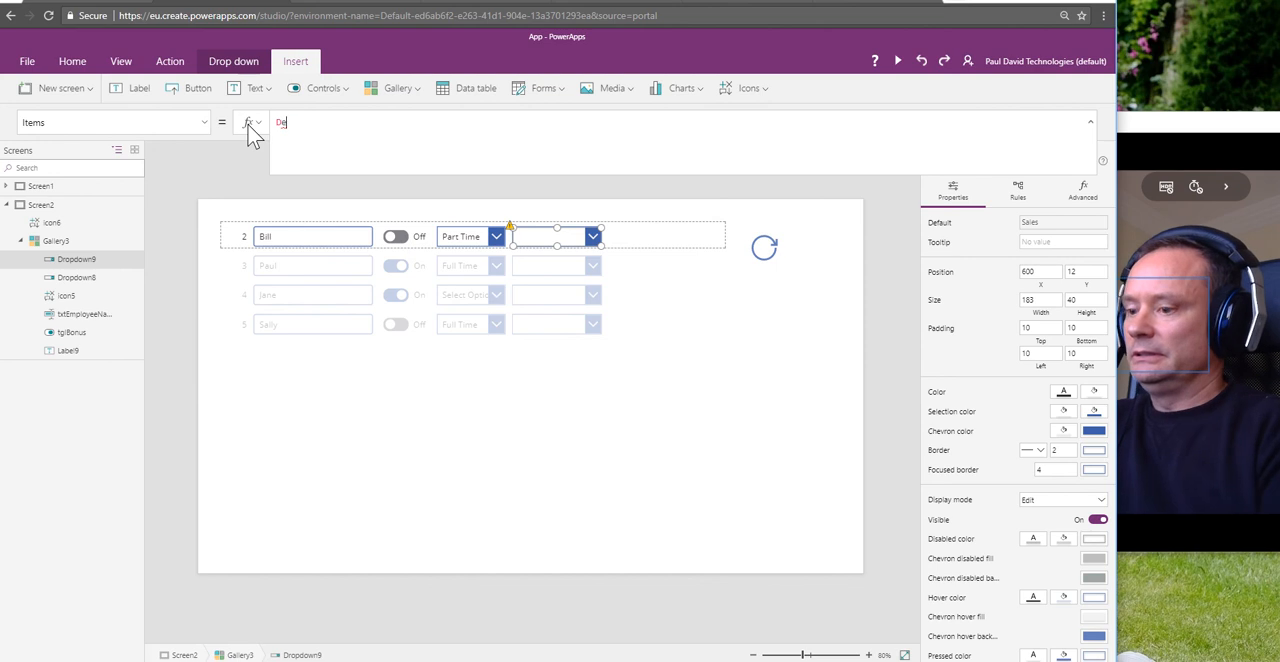
type("partmen")
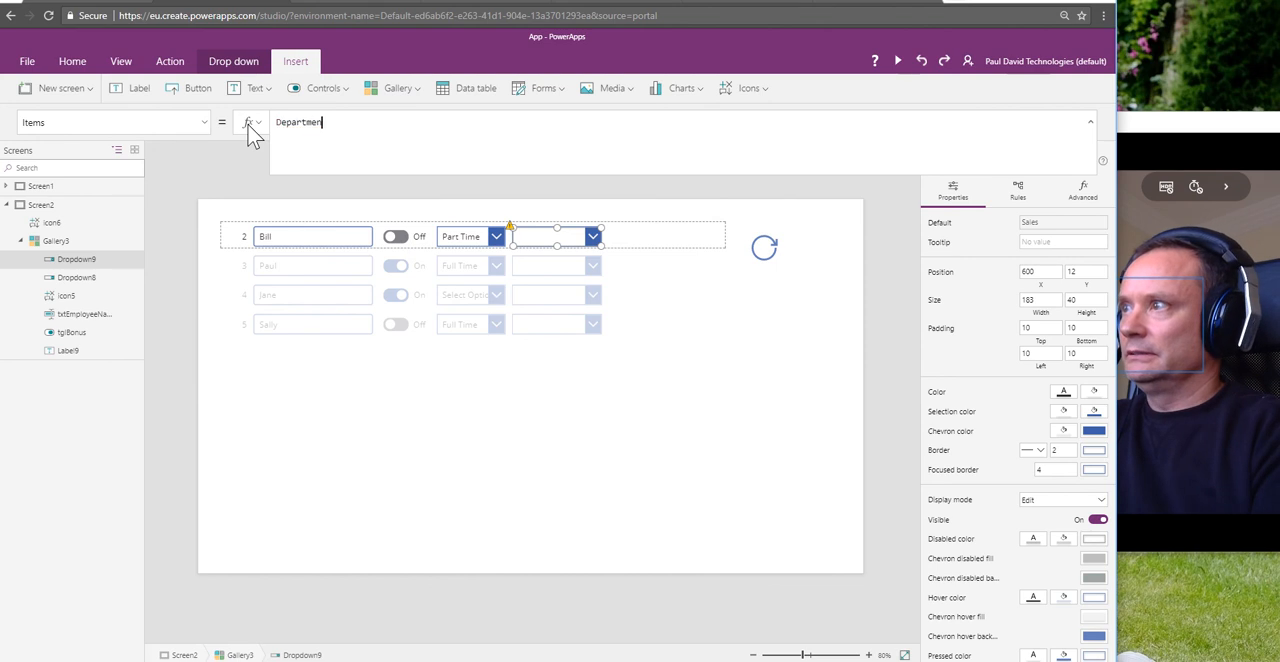
type("t")
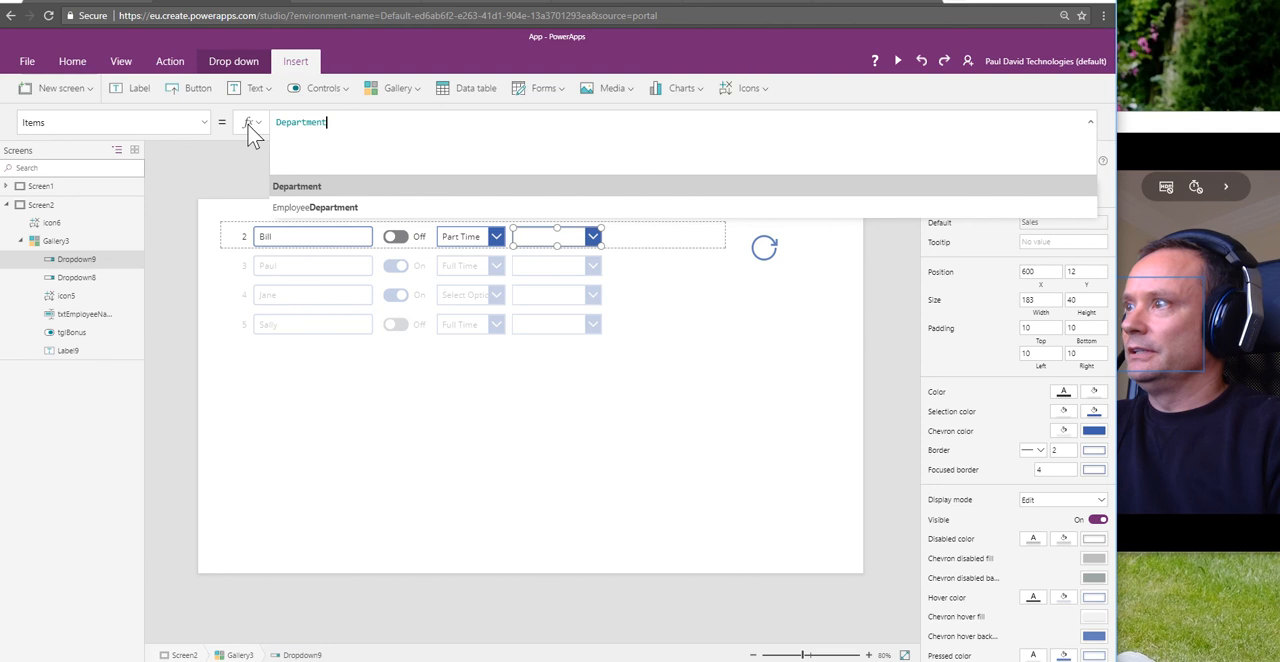
key("Return")
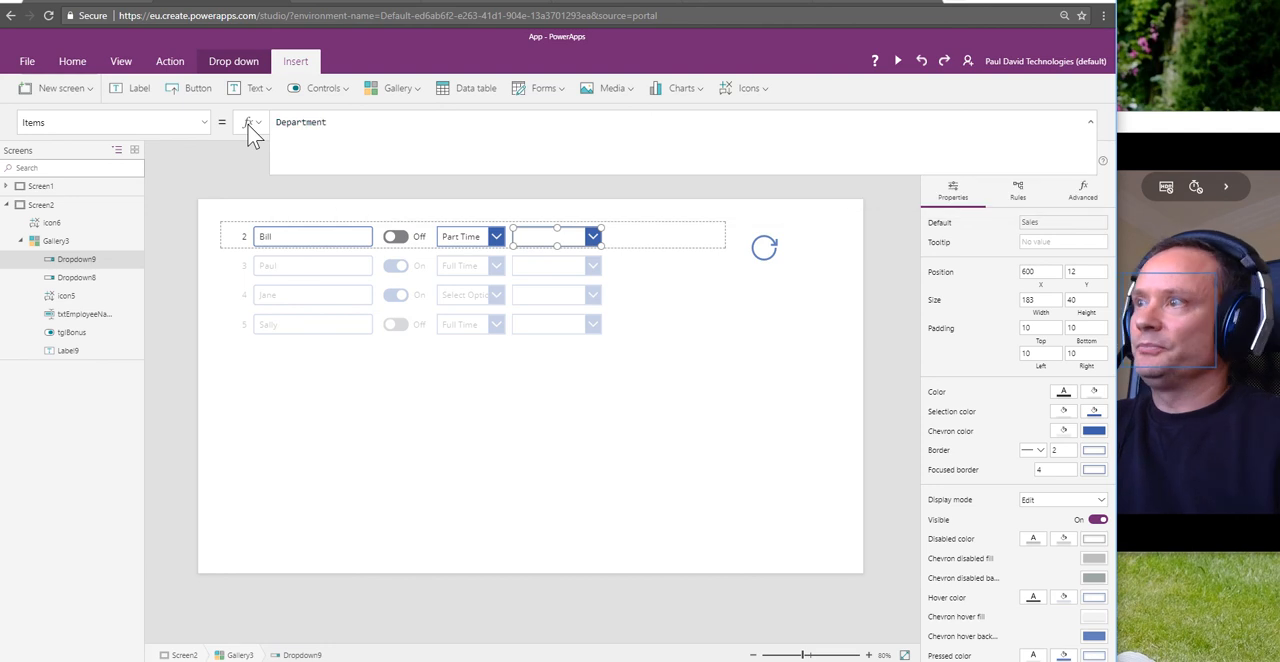
Step: Extend the Reload icon's OnSelect formula with a second line, Refresh(Department), after Refresh(GalleryUpdateDemo);
left_click(766, 250)
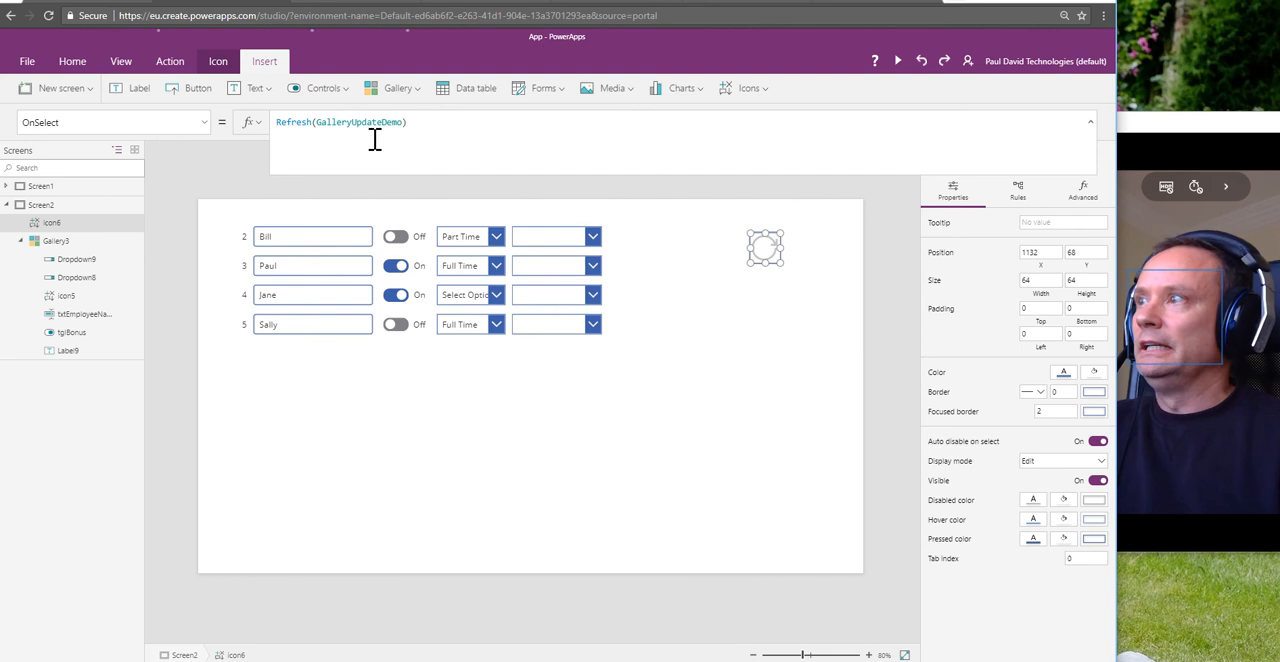
left_click(433, 122)
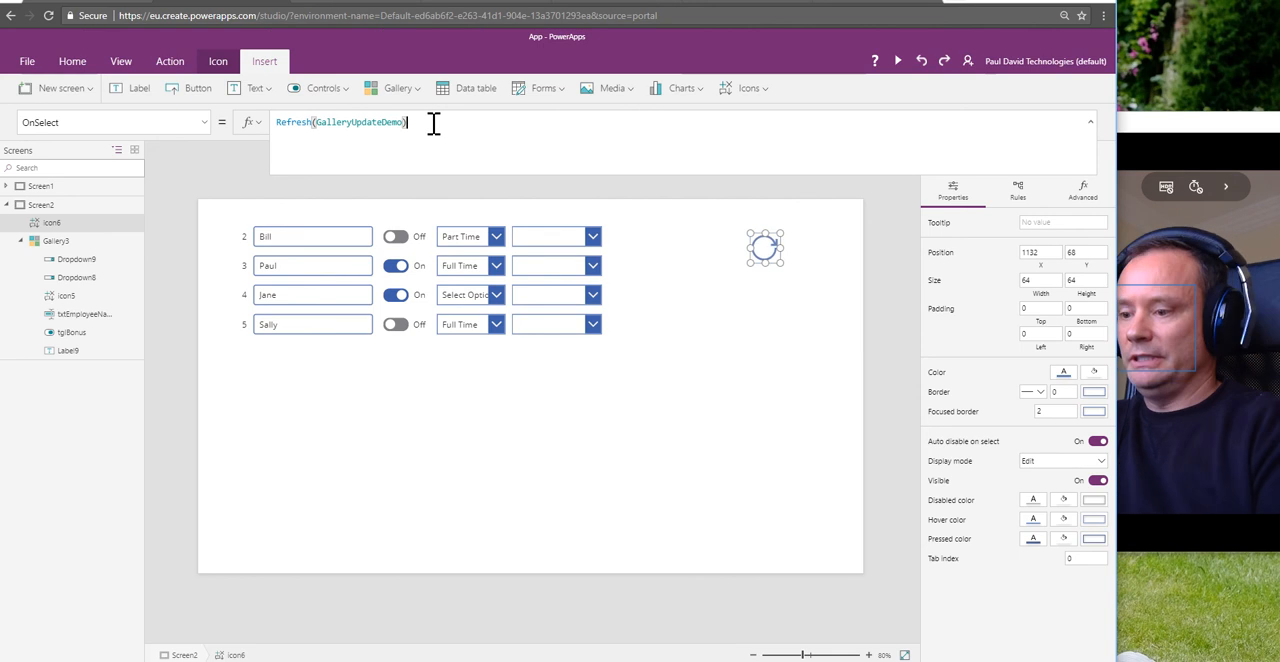
key("shift+Return")
type("Re")
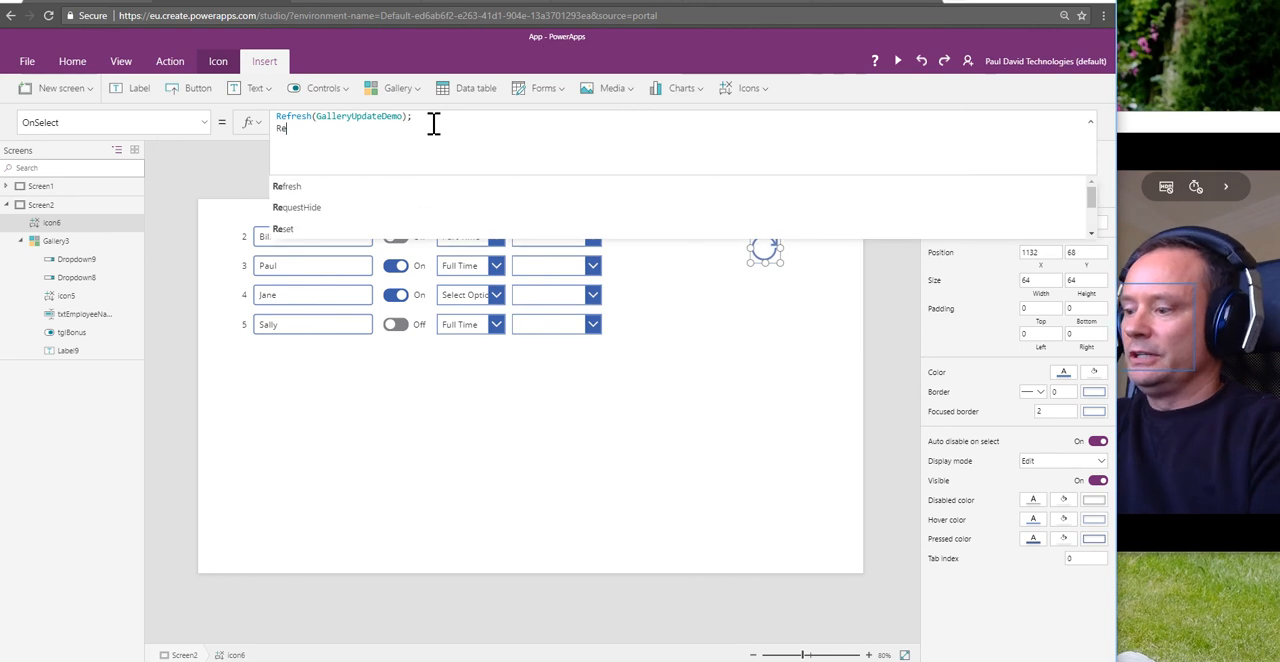
type("fresh(D")
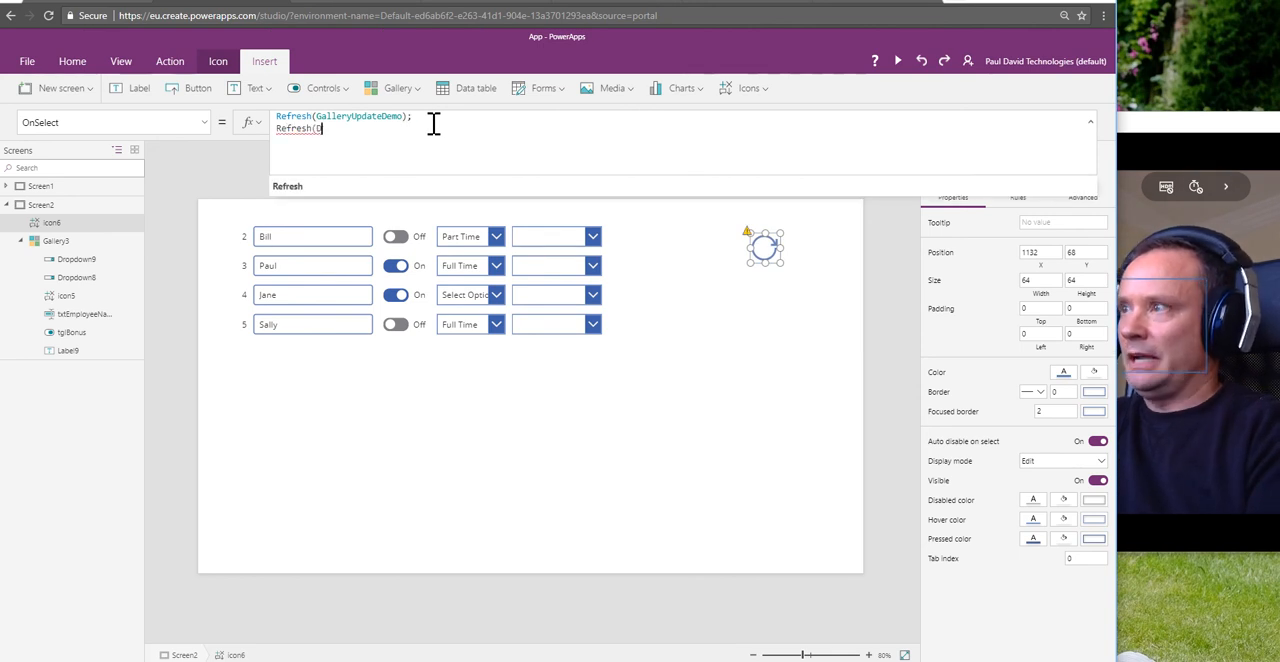
type("epartment")
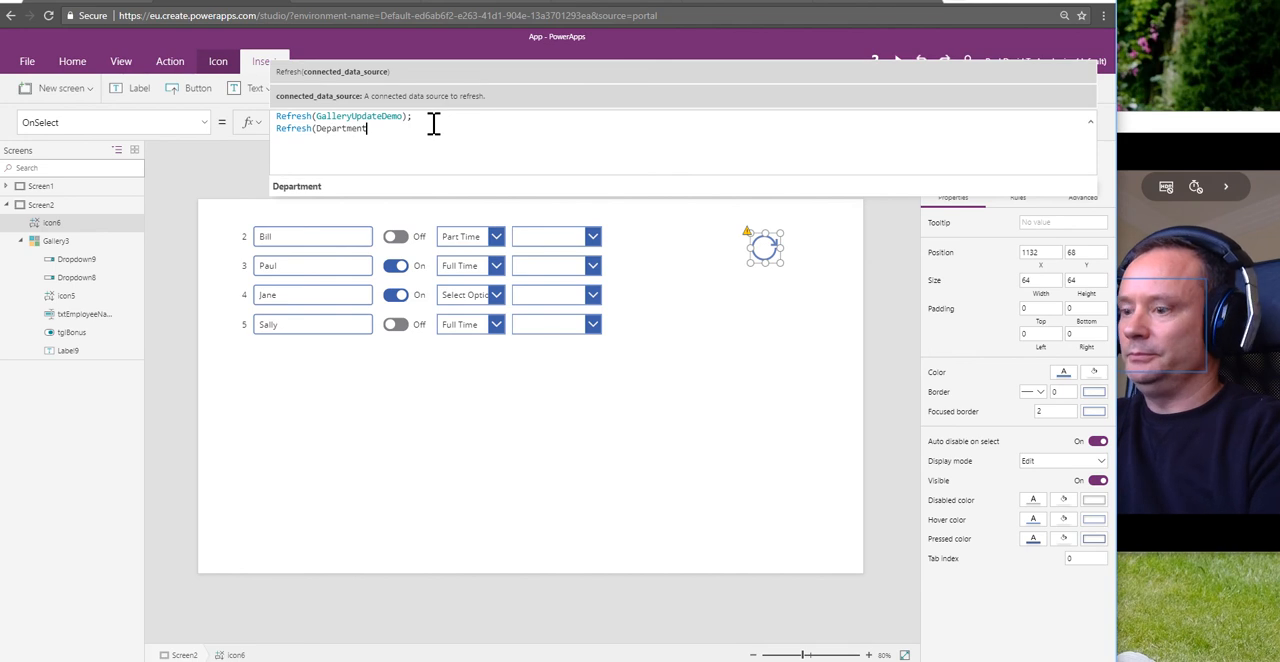
type(")")
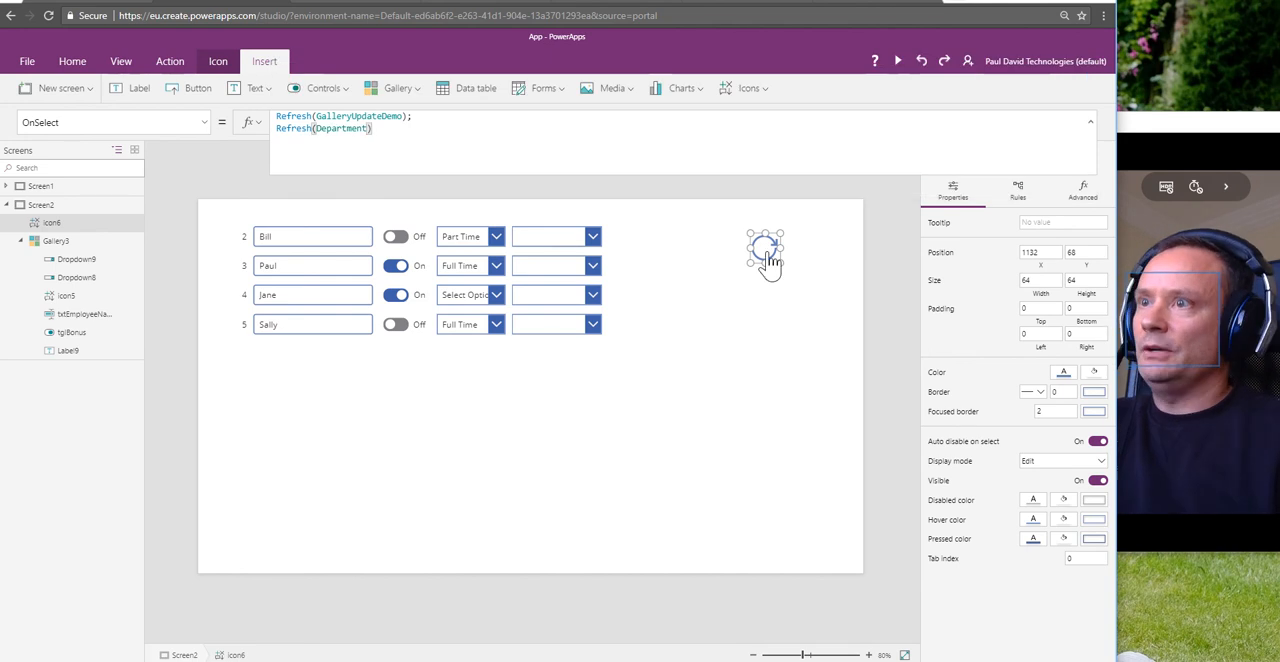
Step: Run the Reload icon and open the first row's department drop-down to check its list of options
left_click(765, 255, "alt")
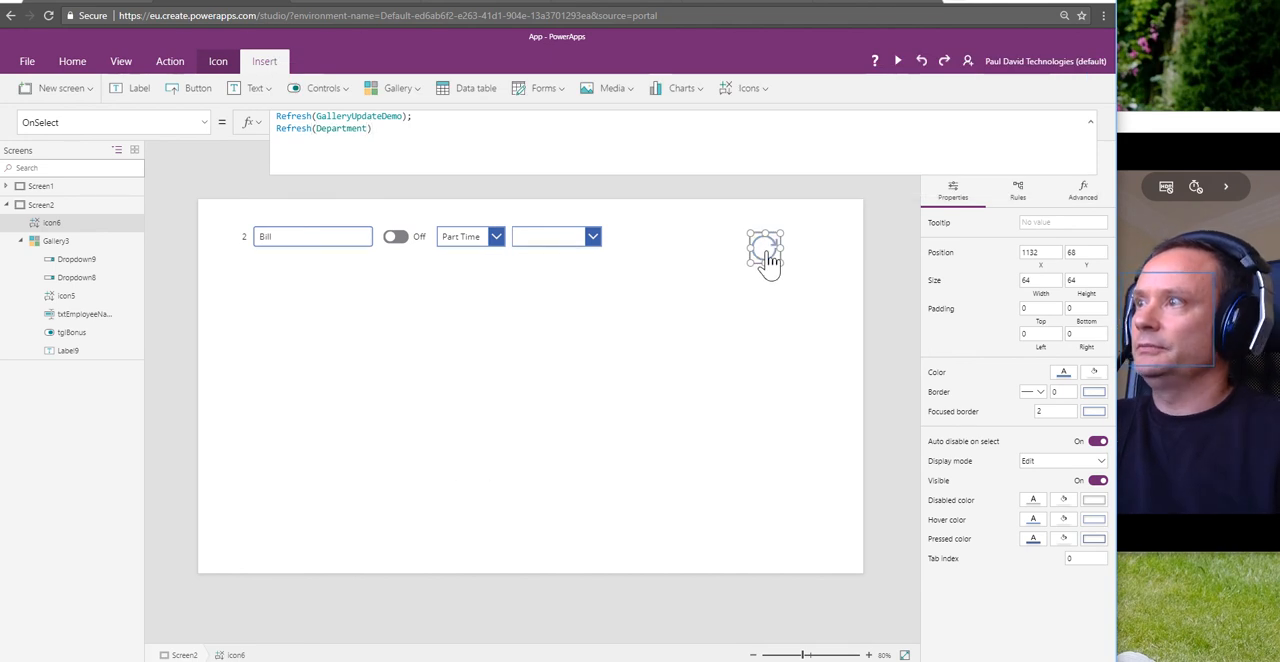
left_click(588, 240)
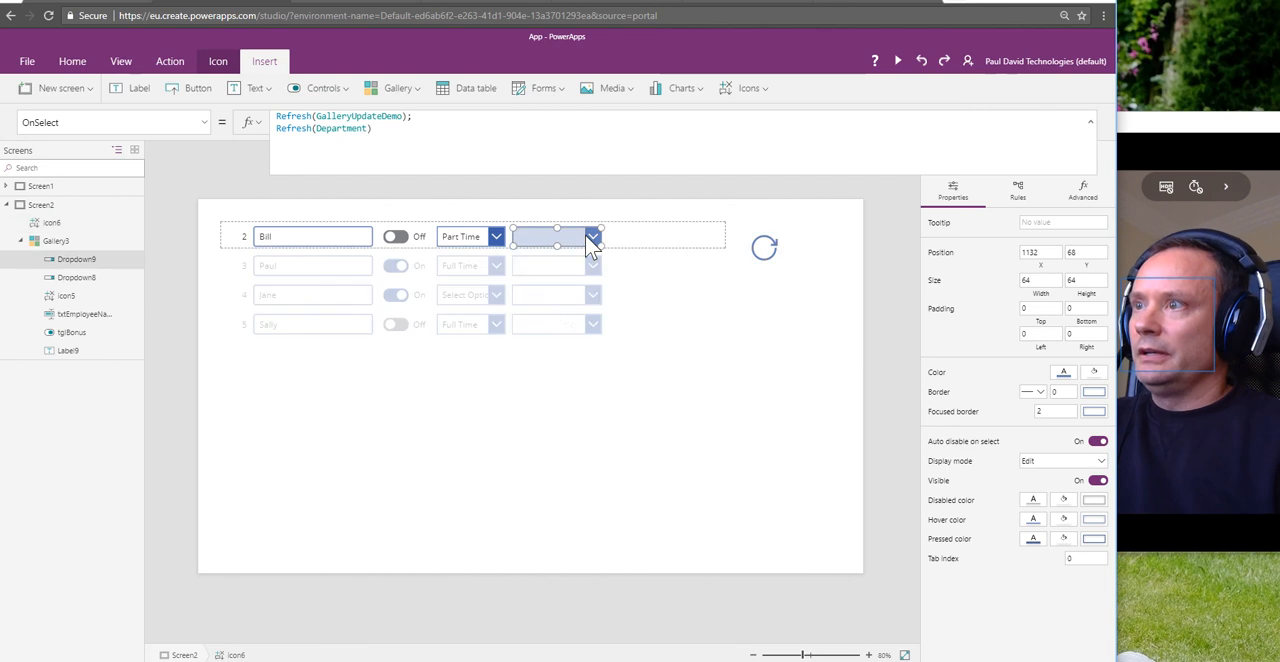
left_click(590, 240)
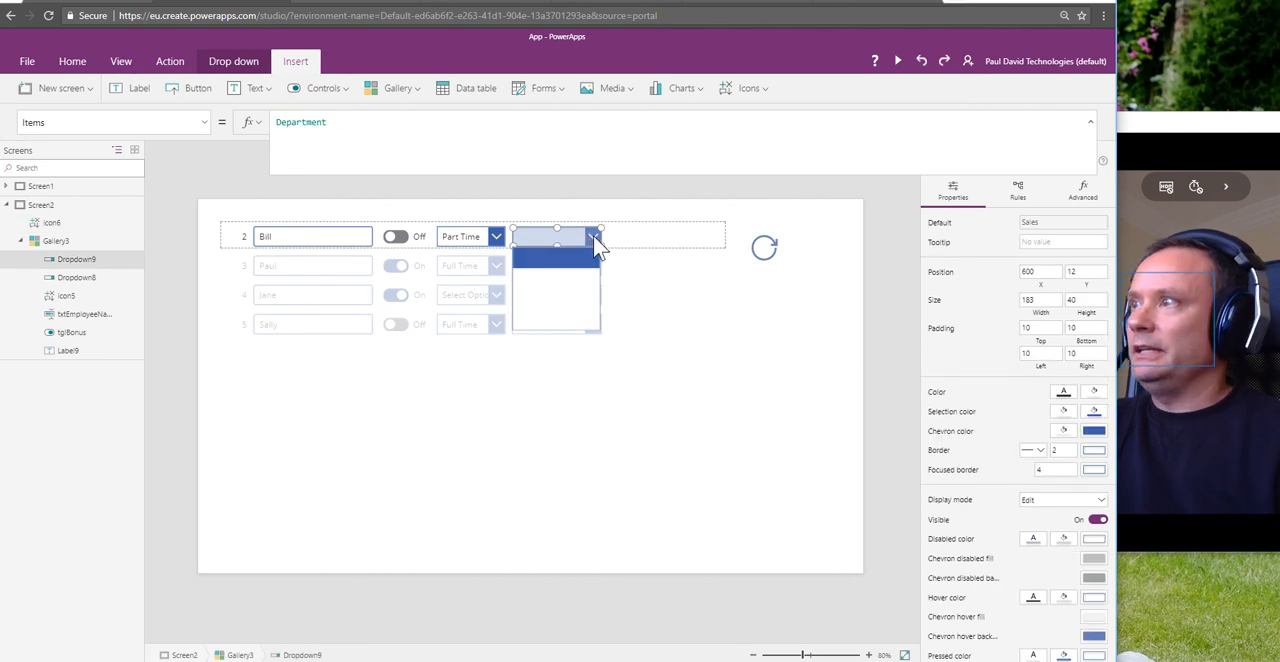
left_click(594, 244)
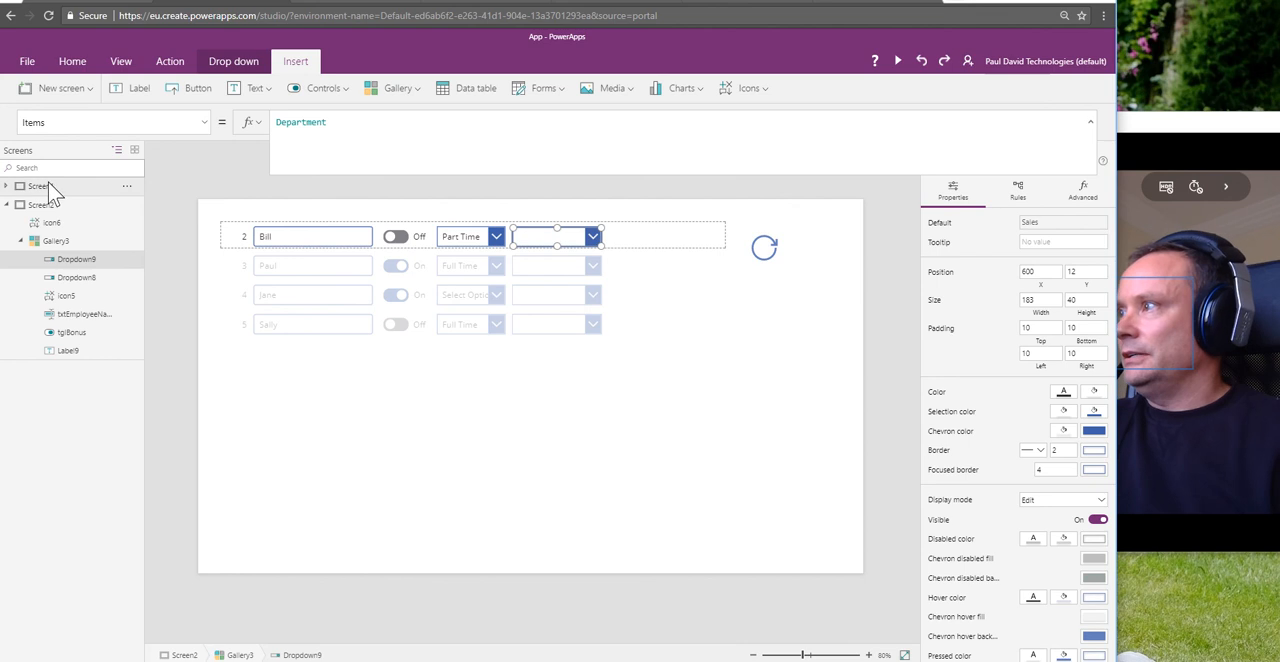
left_click(7, 186)
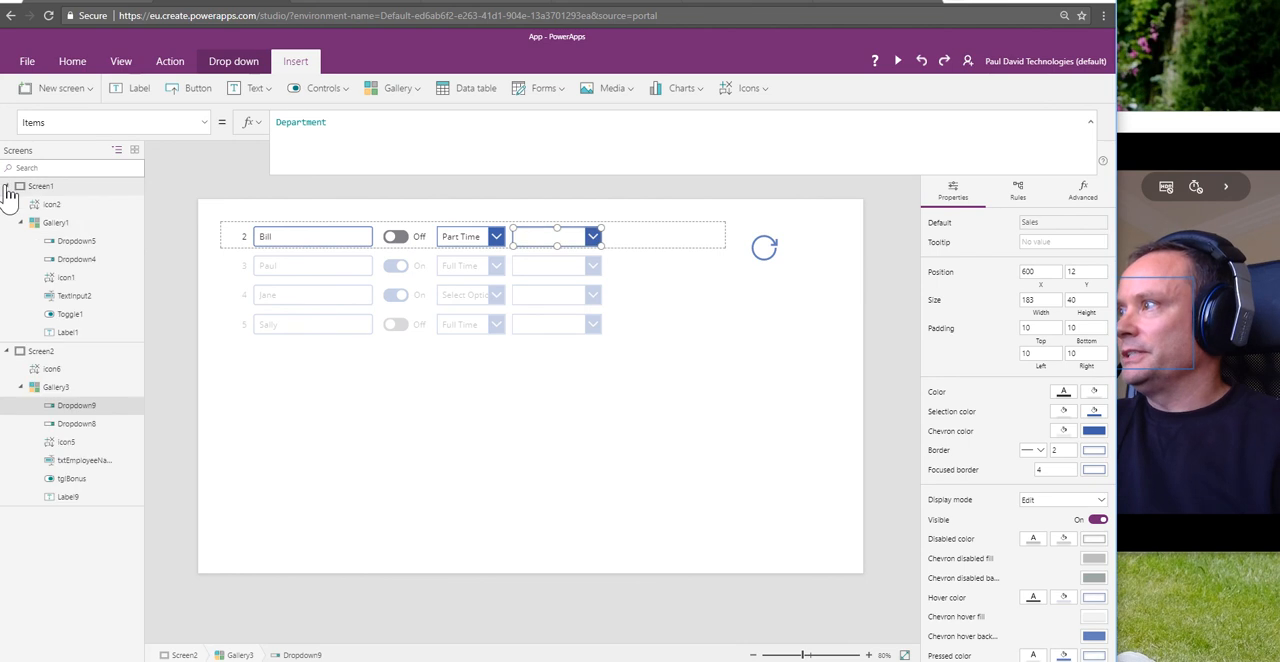
left_click(72, 245)
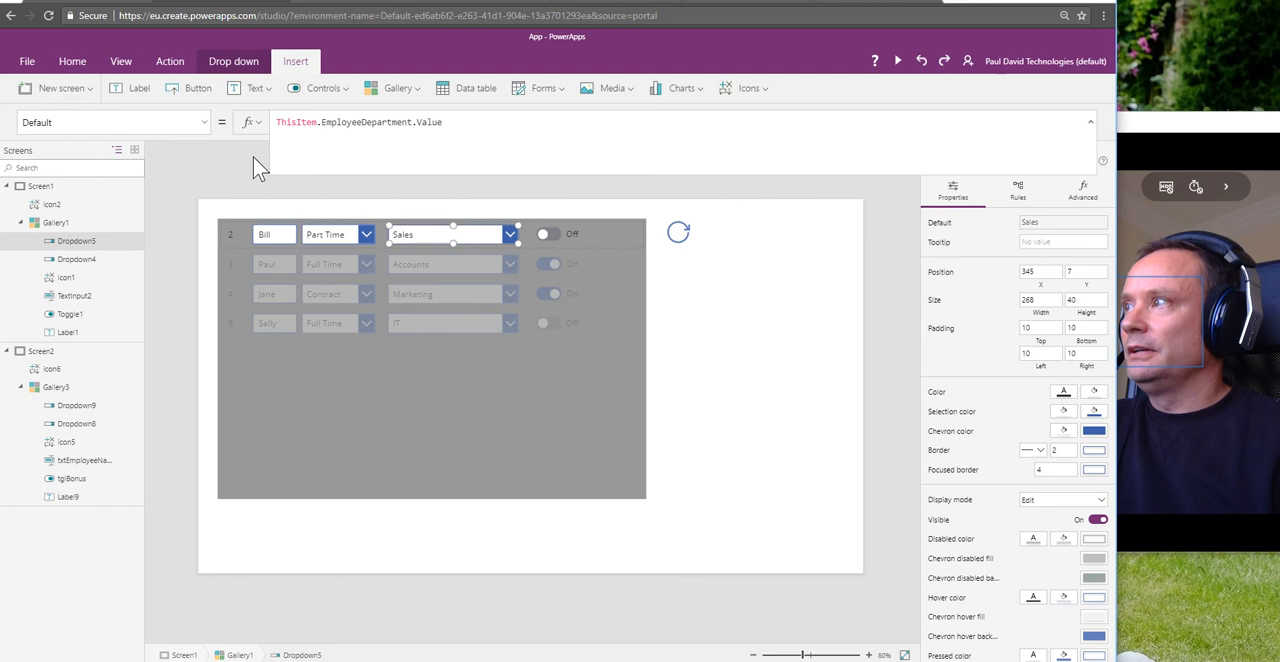
left_click(205, 125)
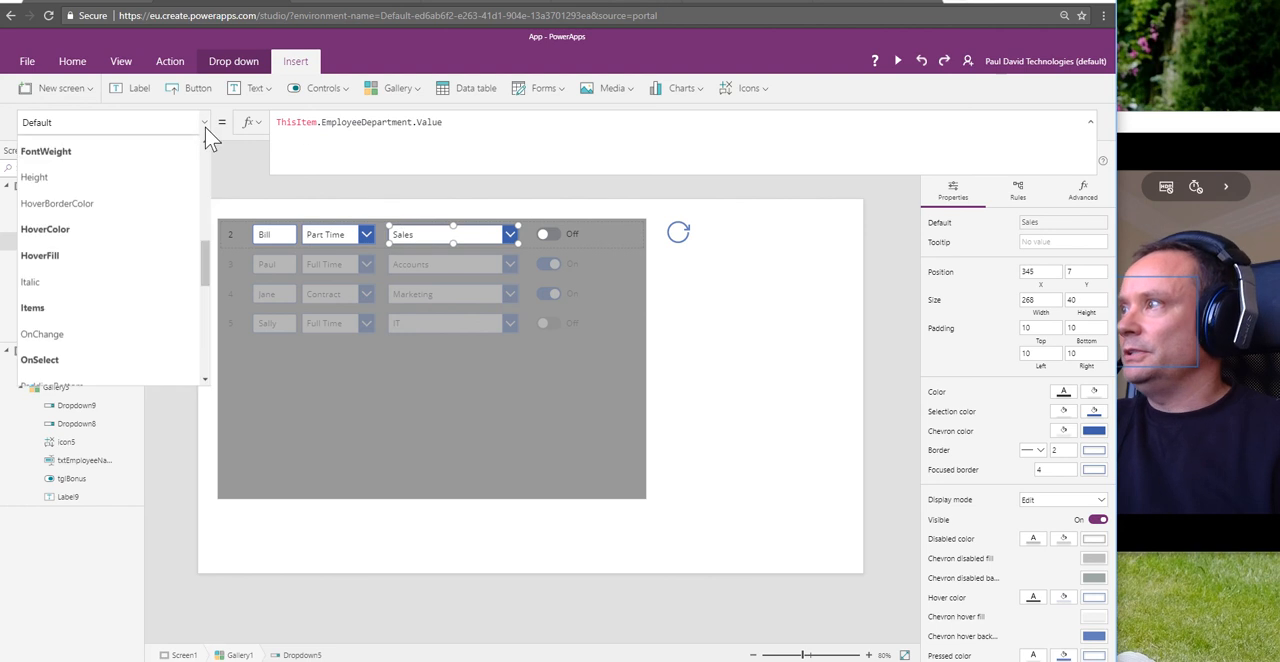
left_click(150, 310)
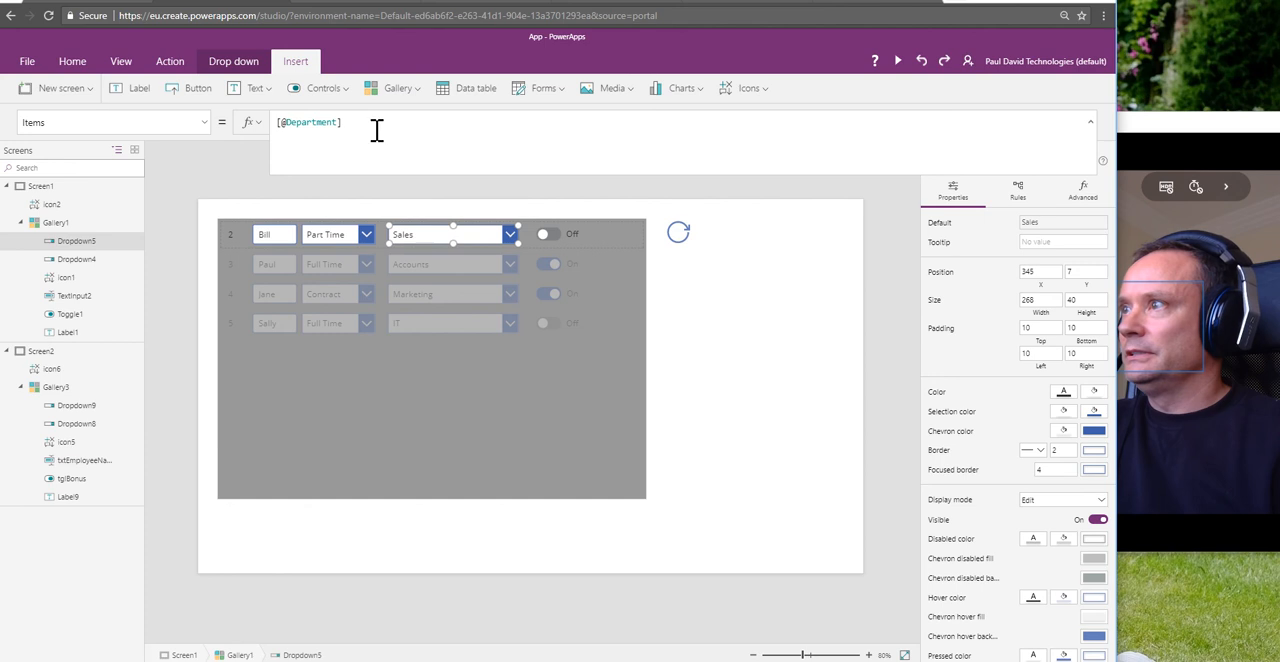
left_click_drag(355, 125, 263, 125)
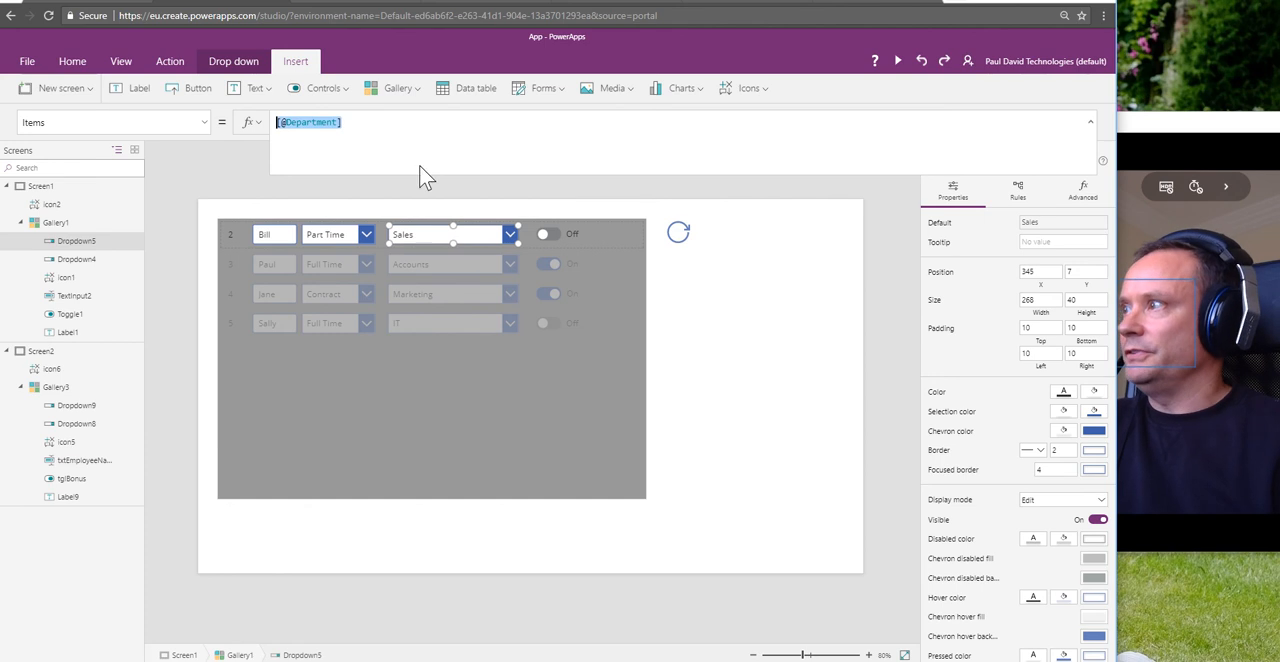
left_click(73, 405)
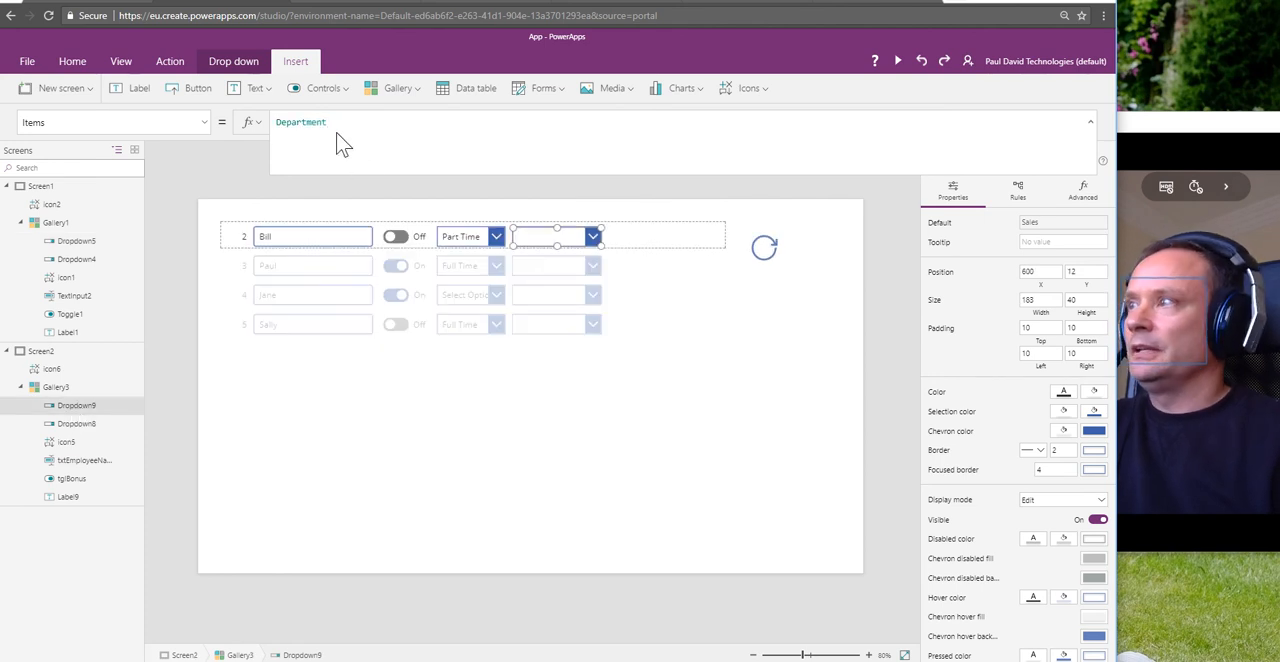
left_click_drag(331, 123, 276, 122)
left_click(395, 158)
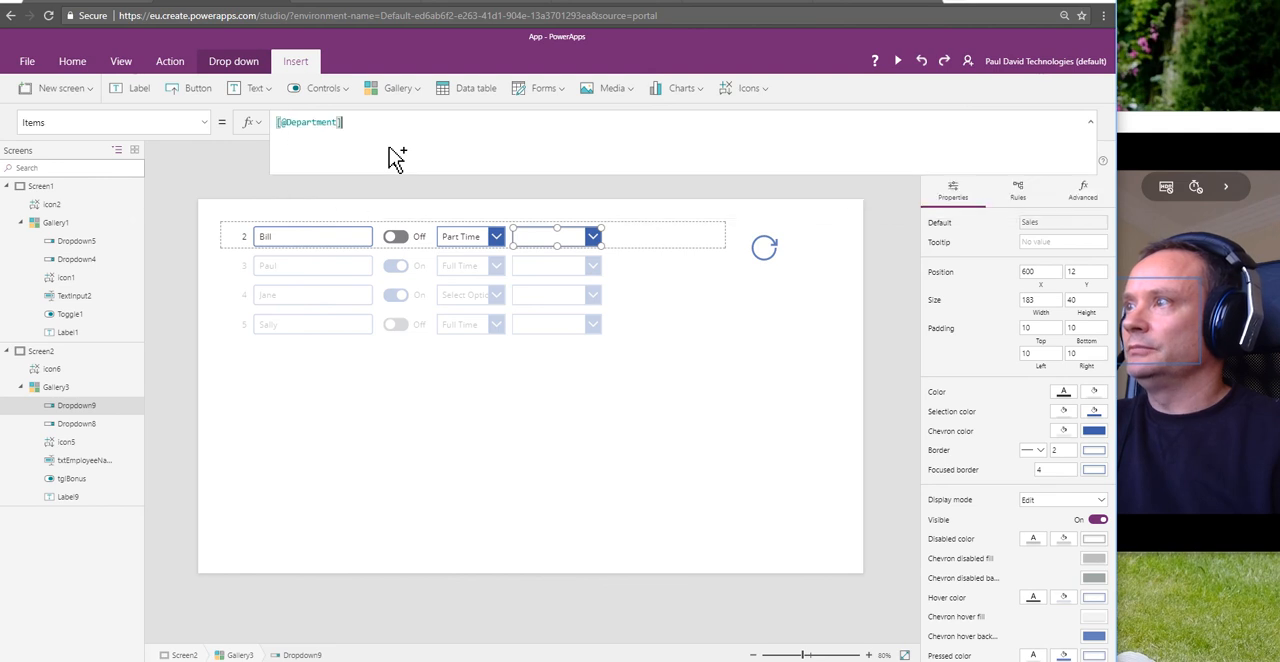
Step: Reload the data with the refresh icon and recheck the options in Bill's department drop-down
left_click(762, 252)
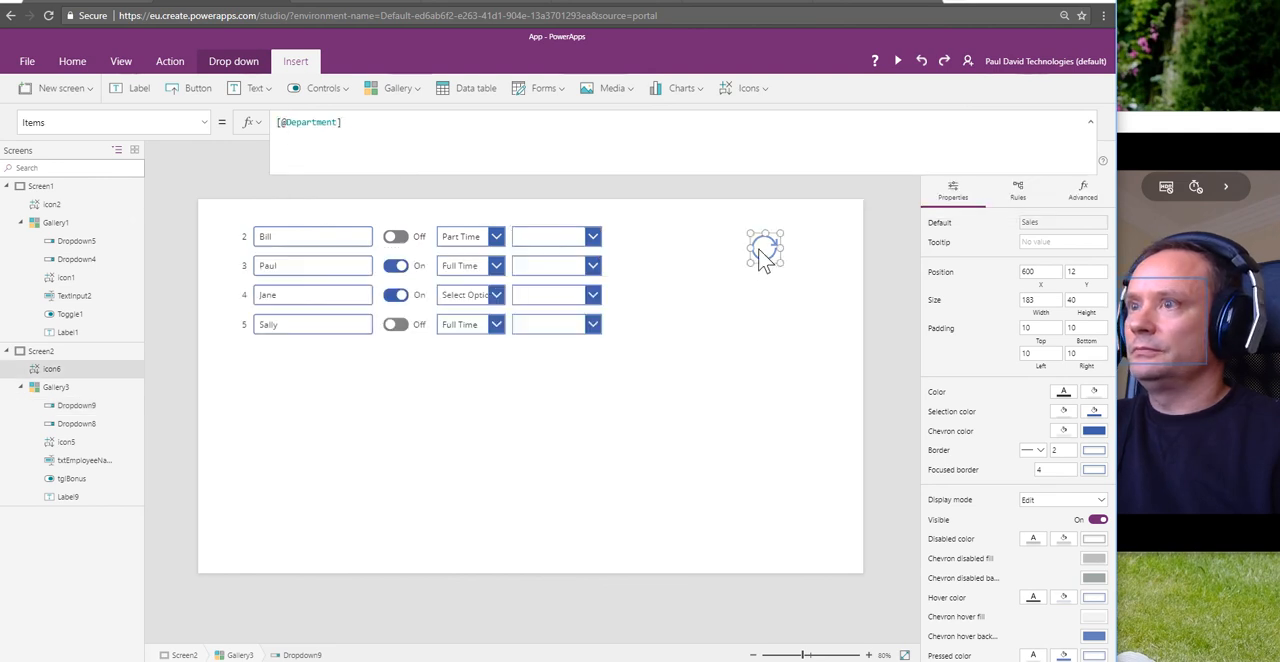
left_click(761, 252, "alt")
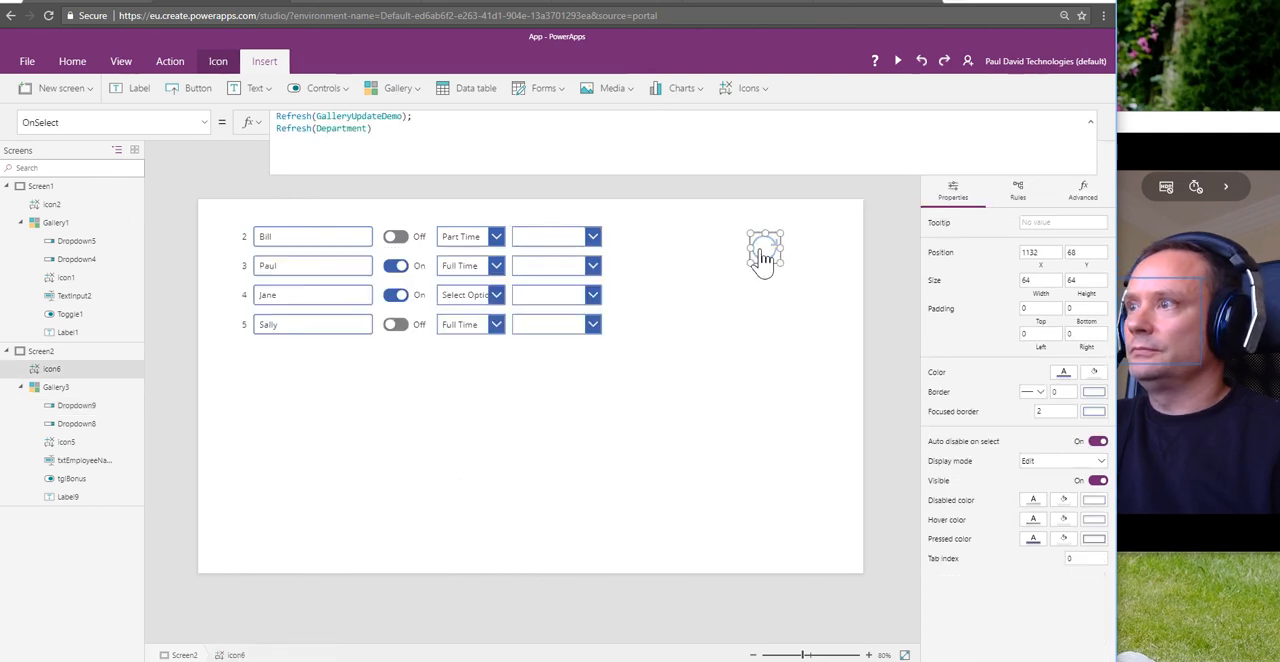
left_click(592, 238)
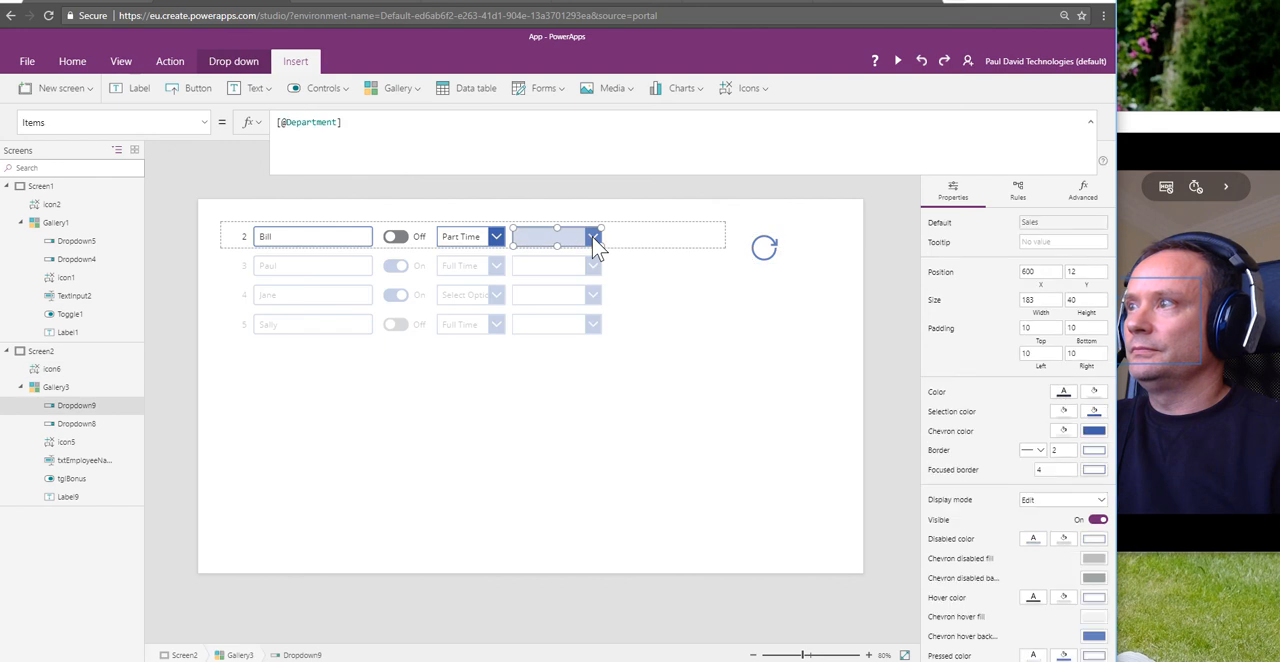
left_click(592, 238)
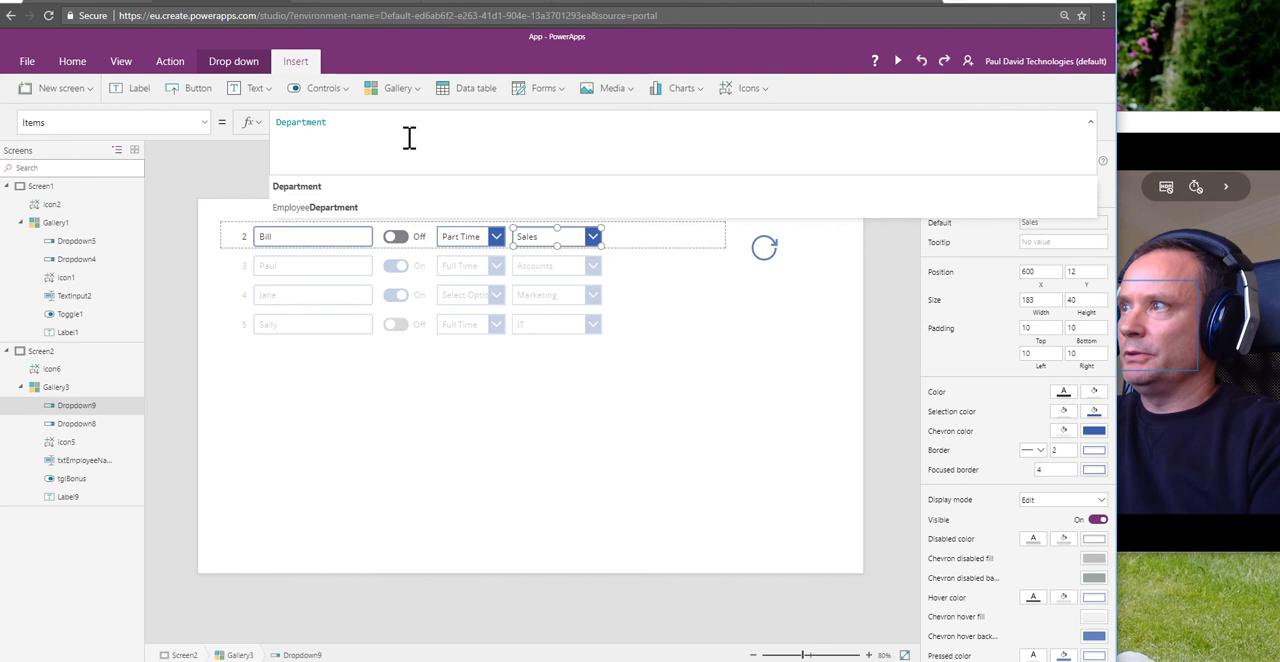
Step: Try Department.Title as the department drop-down's Items formula
type(".Title")
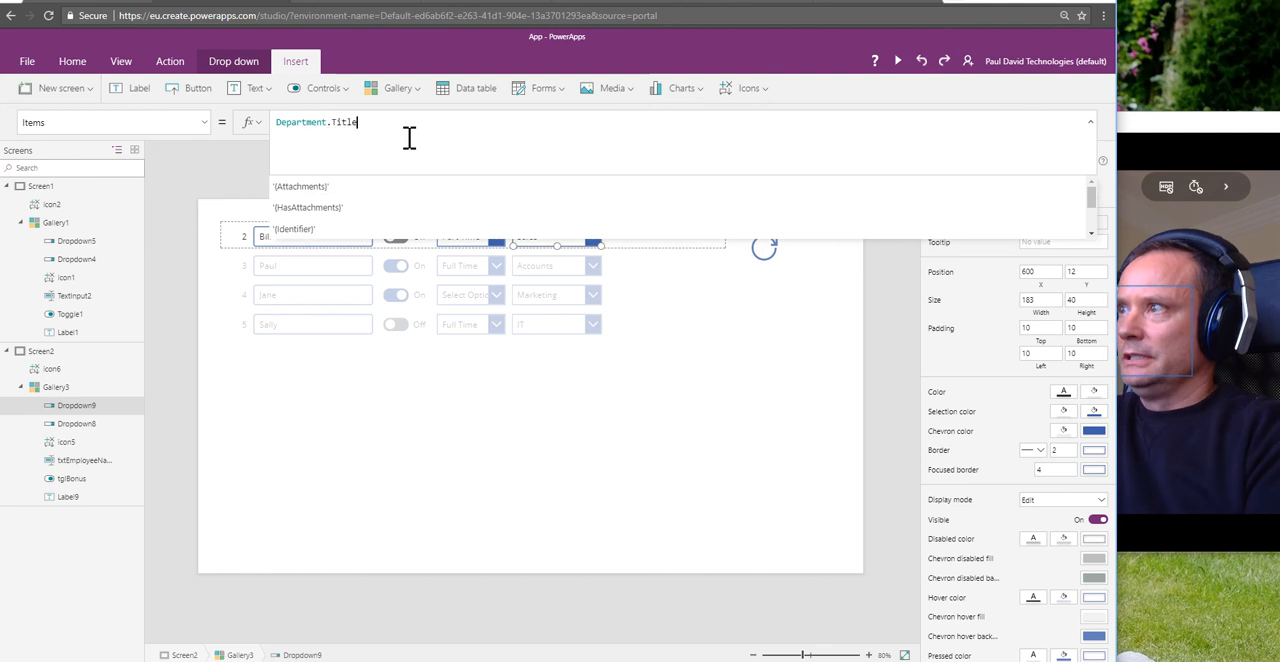
left_click(739, 301)
left_click(546, 244)
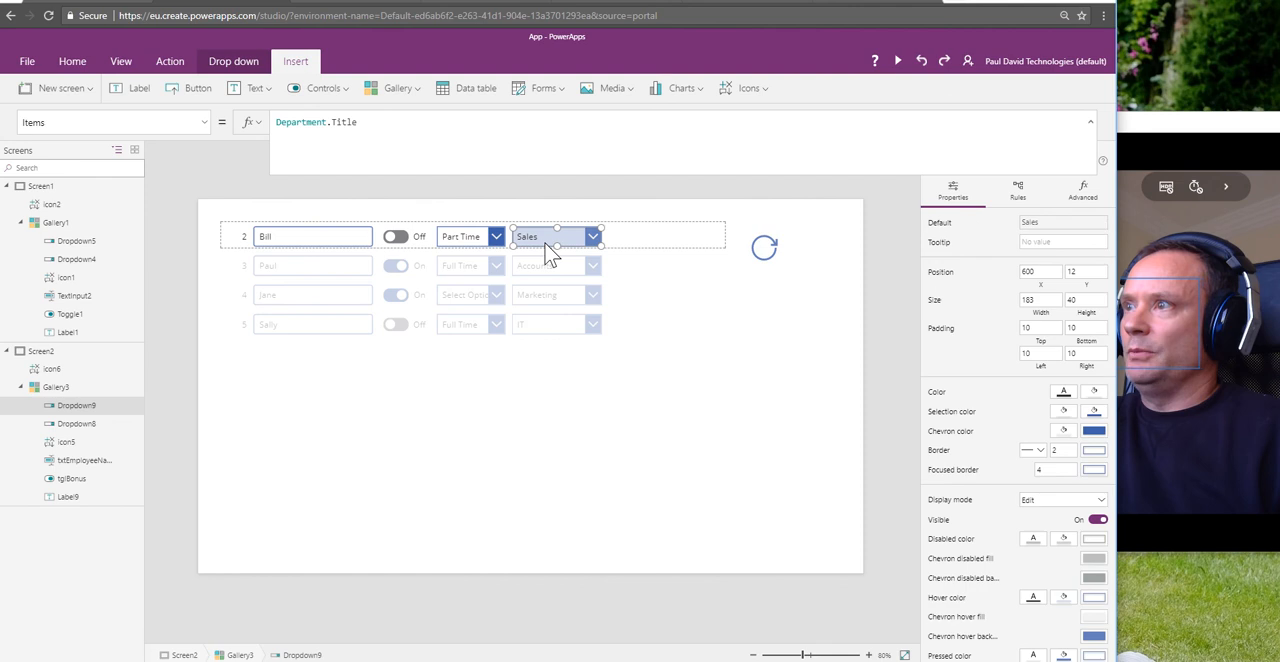
Step: Remove .Title from the department drop-down's Items formula, leaving Department
double_click(333, 123)
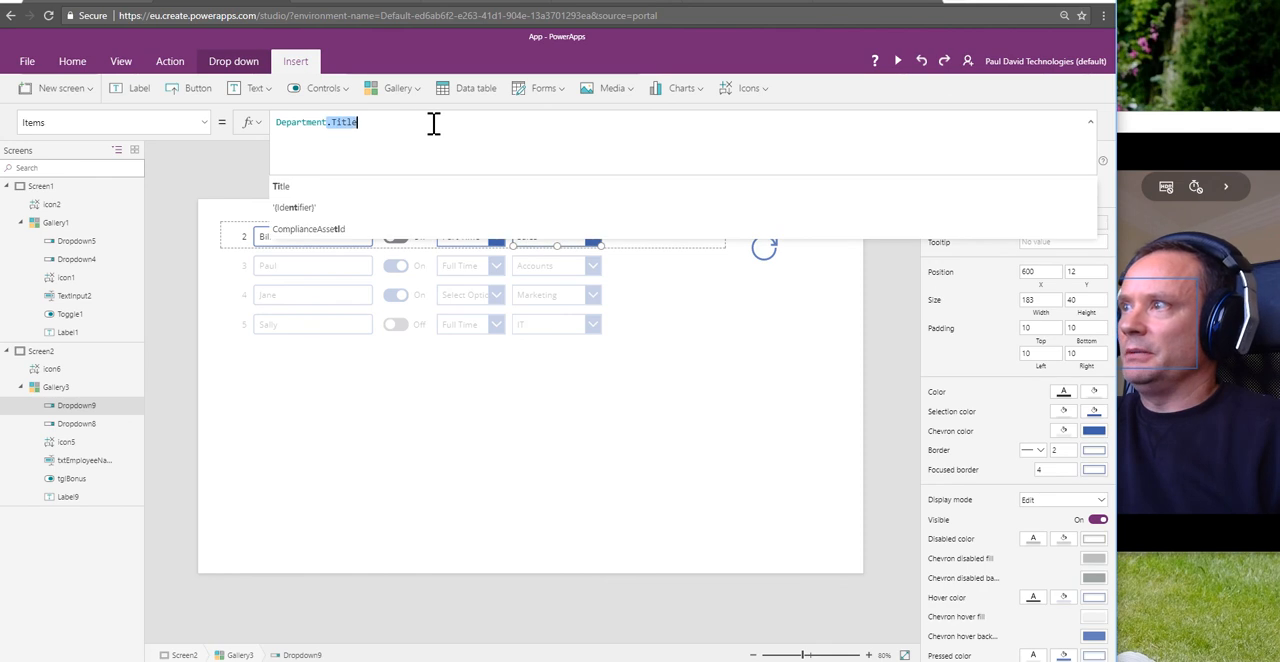
key("BackSpace")
key("BackSpace")
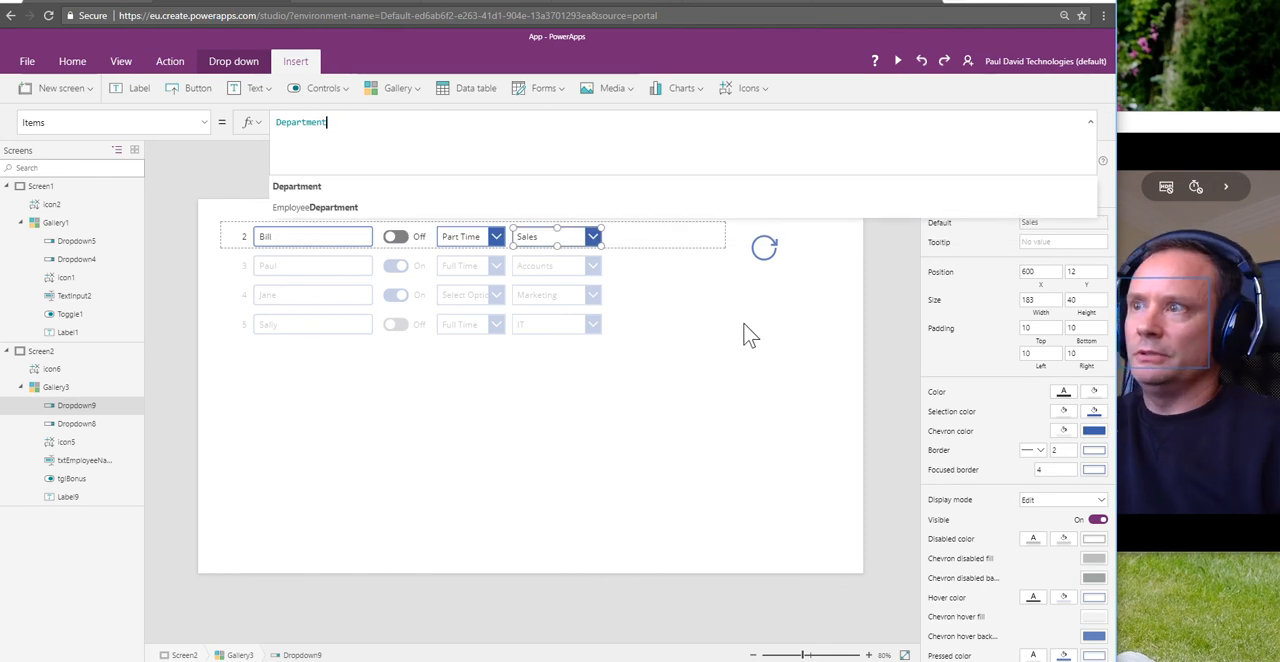
left_click(748, 334)
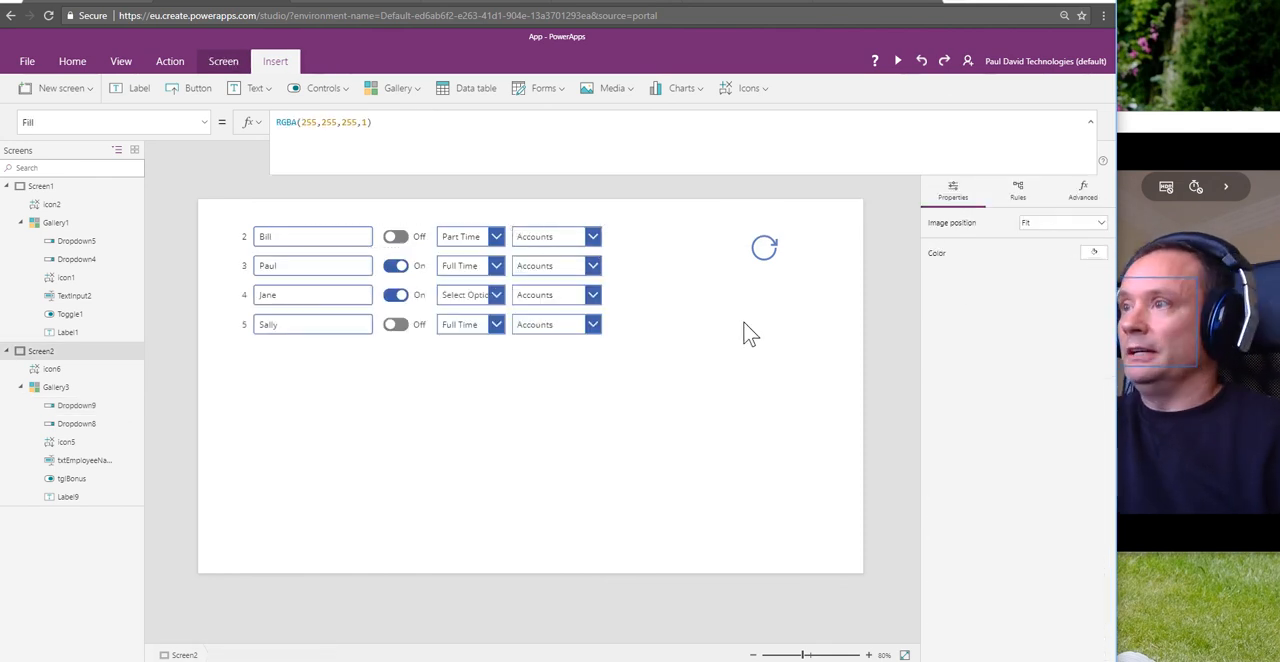
Step: Review the department drop-down's Items formula and reload the data to check the department selected in each gallery row
left_click(578, 265)
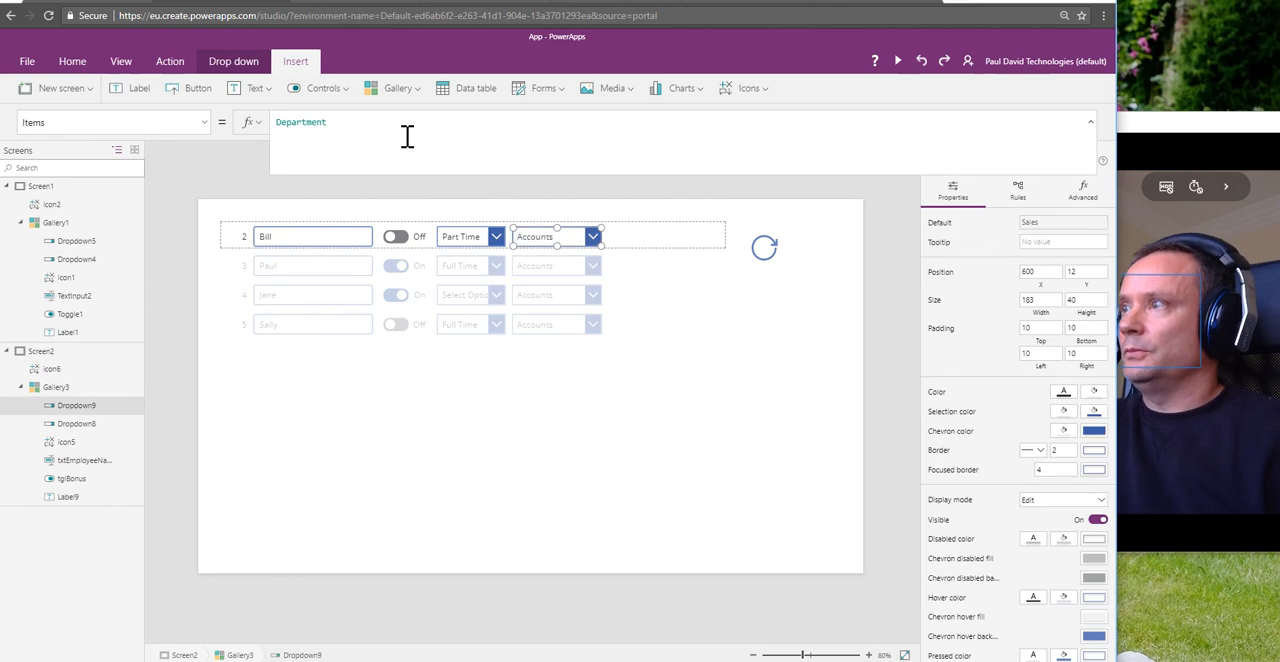
left_click(338, 124)
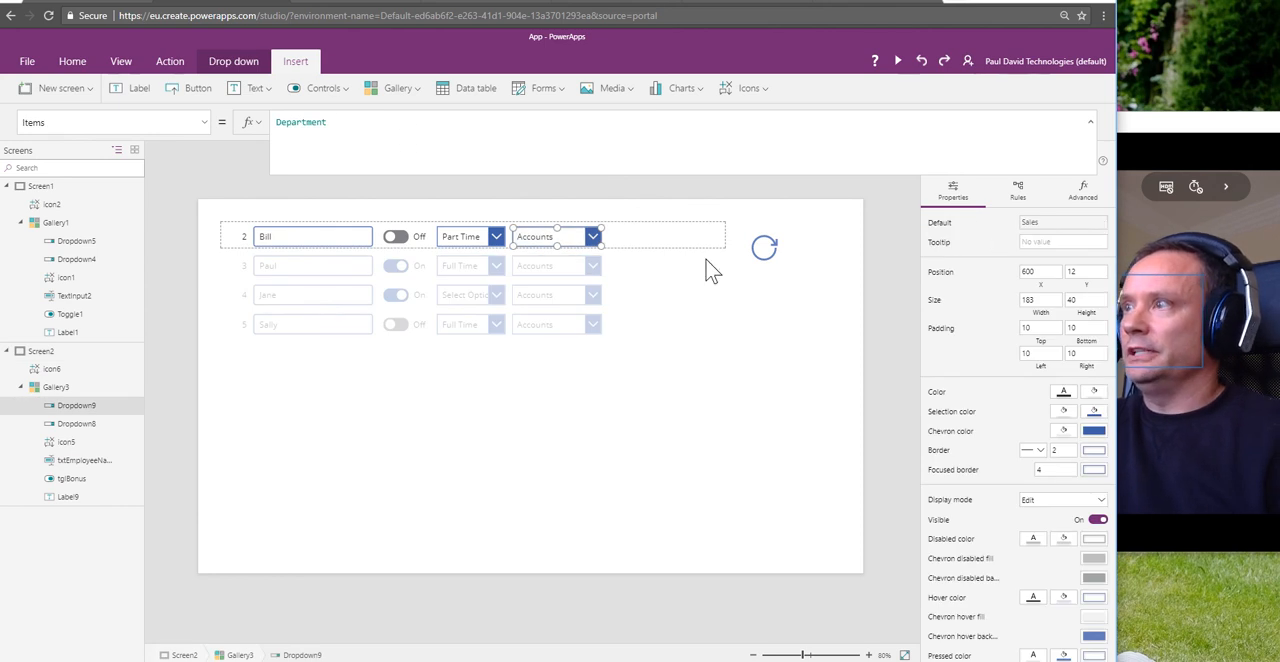
left_click(752, 306)
left_click(764, 250)
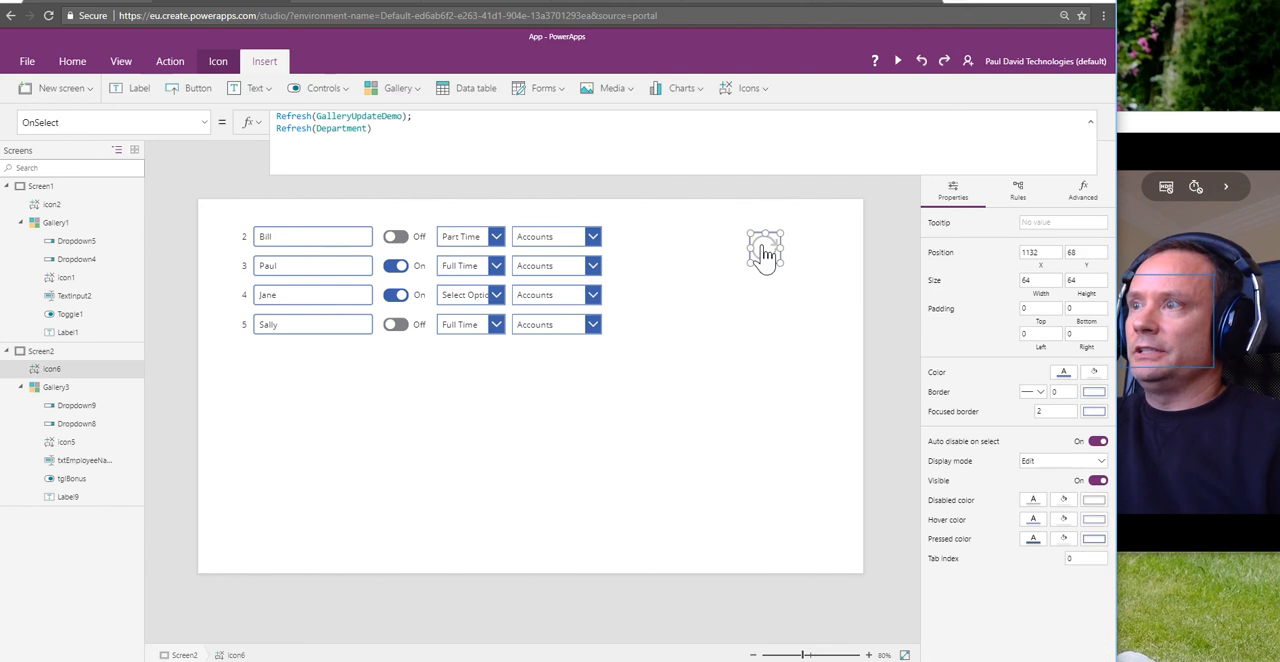
left_click(764, 252, "alt")
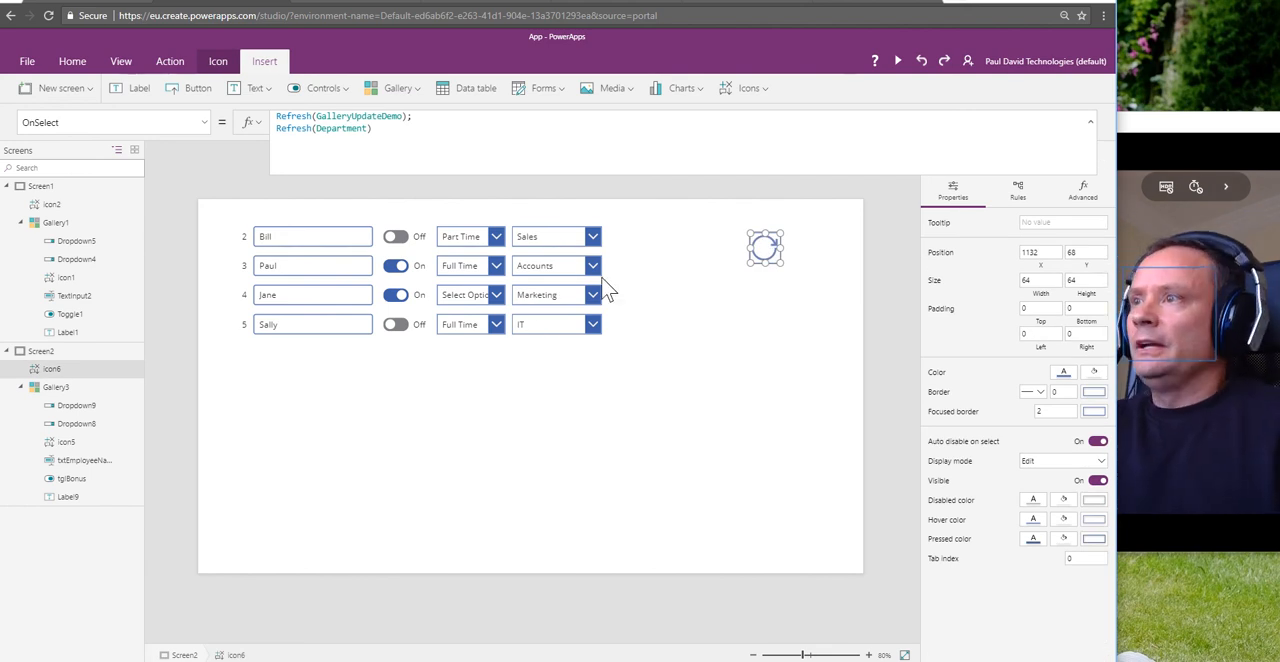
left_click(553, 246)
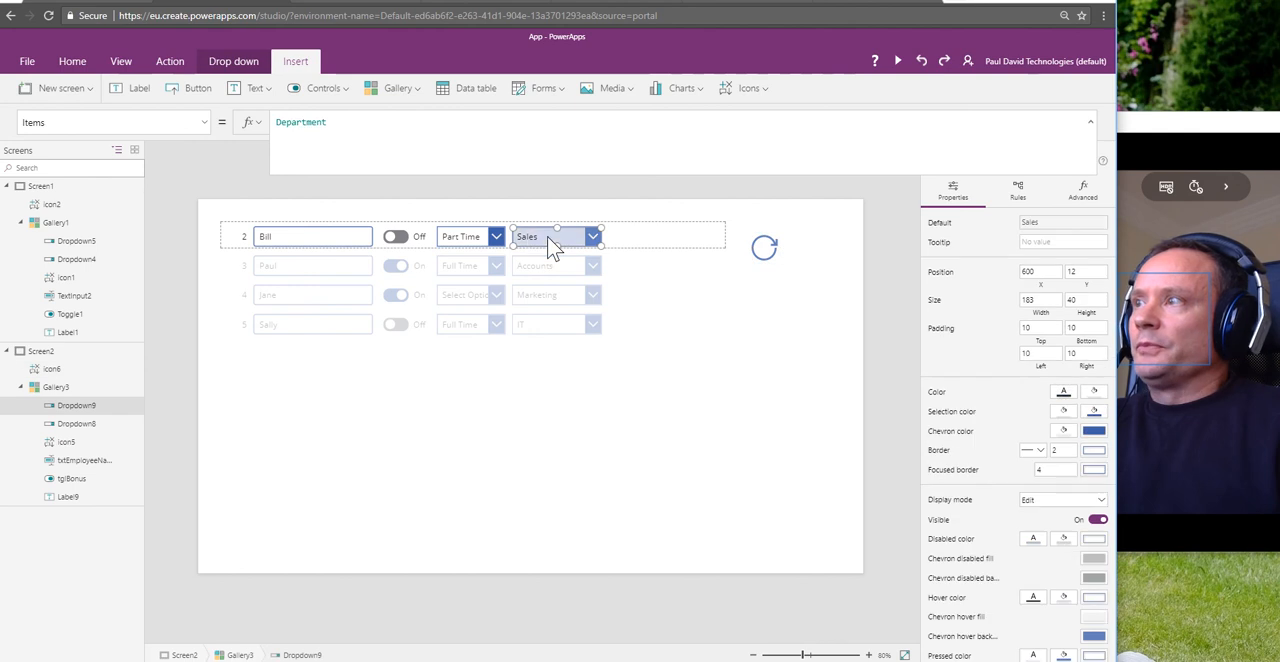
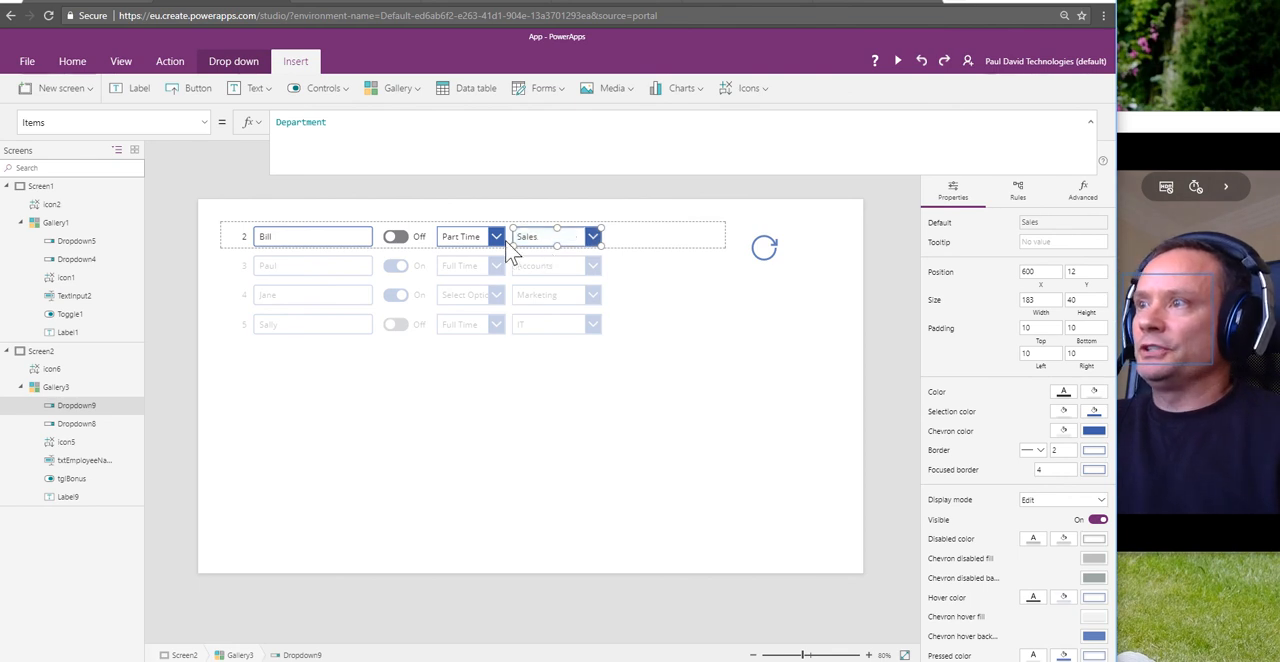
Step: Compare the Items formulas of the employee type and department drop-downs, and switch on the bonus toggle in the first gallery row
left_click(472, 245)
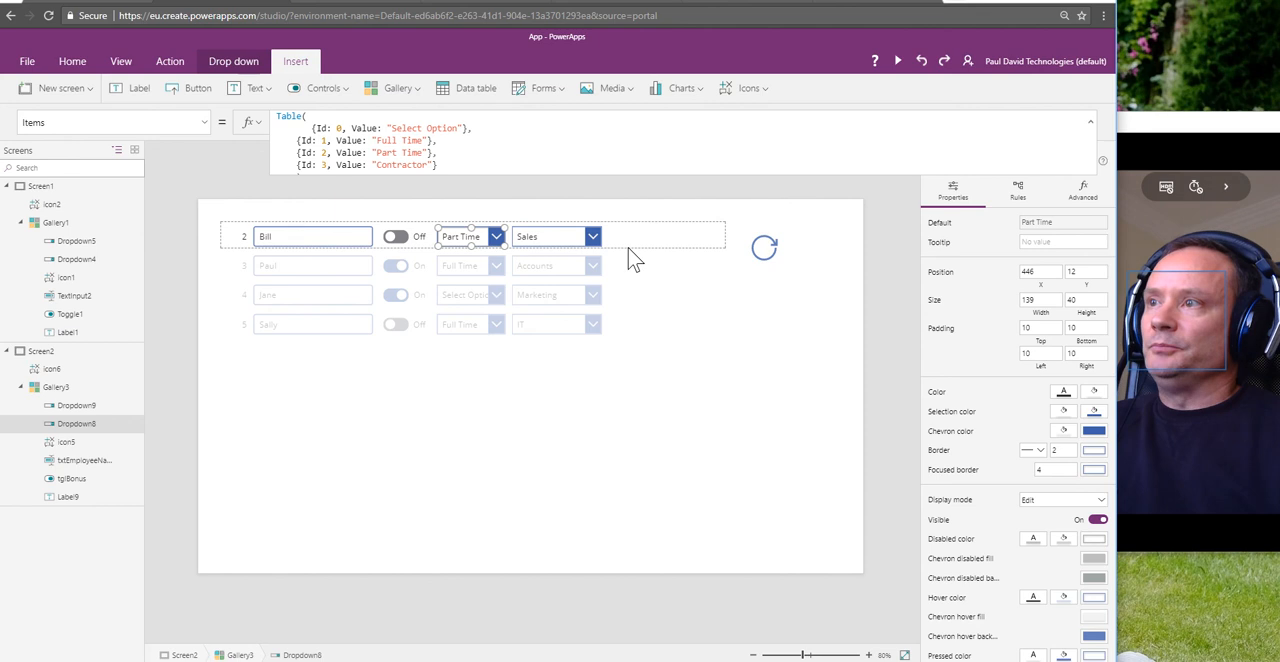
left_click(578, 237)
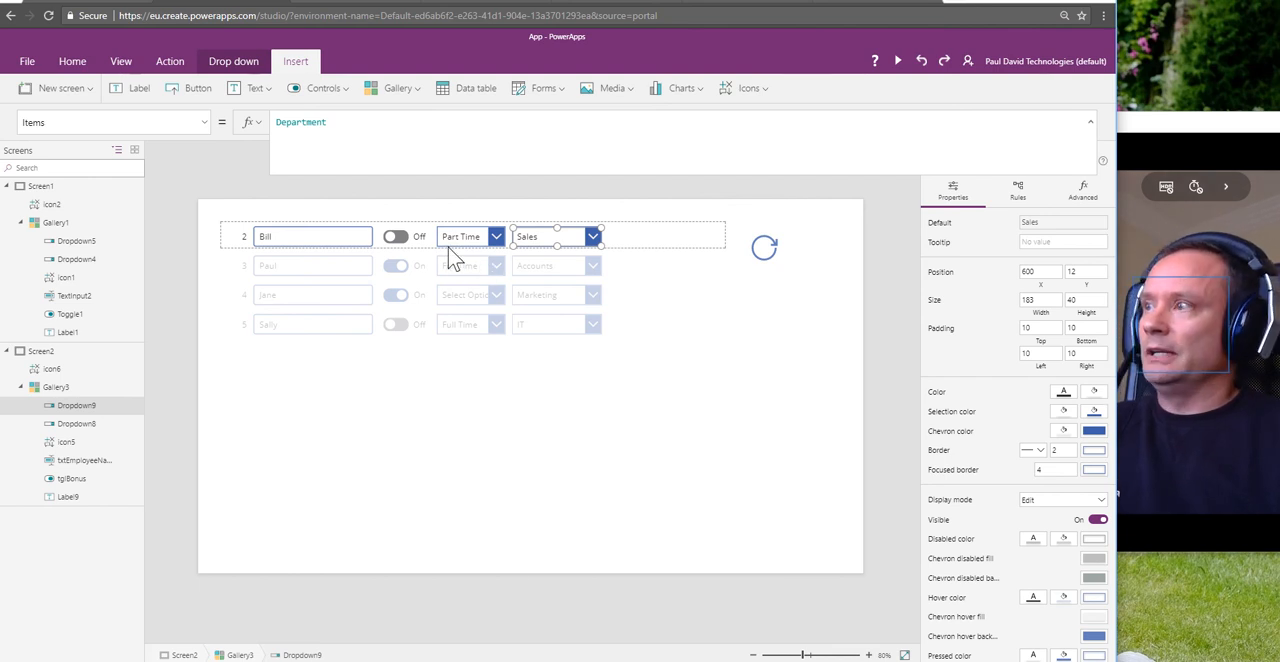
left_click(396, 238)
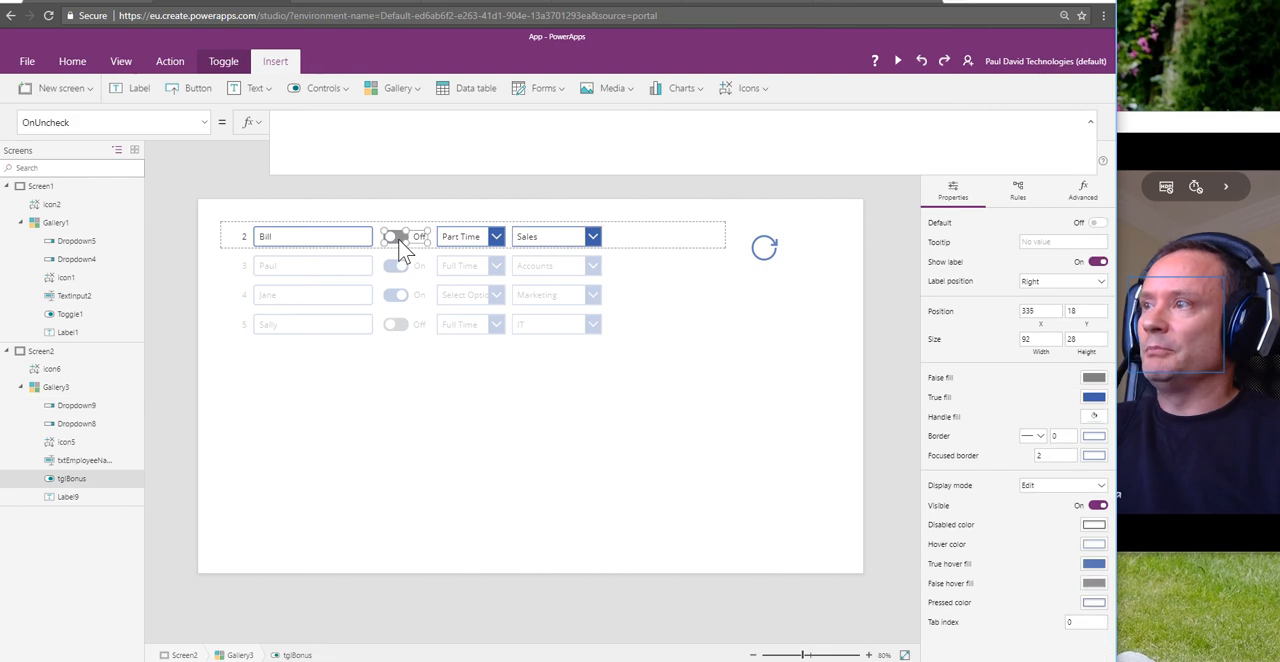
left_click(398, 238)
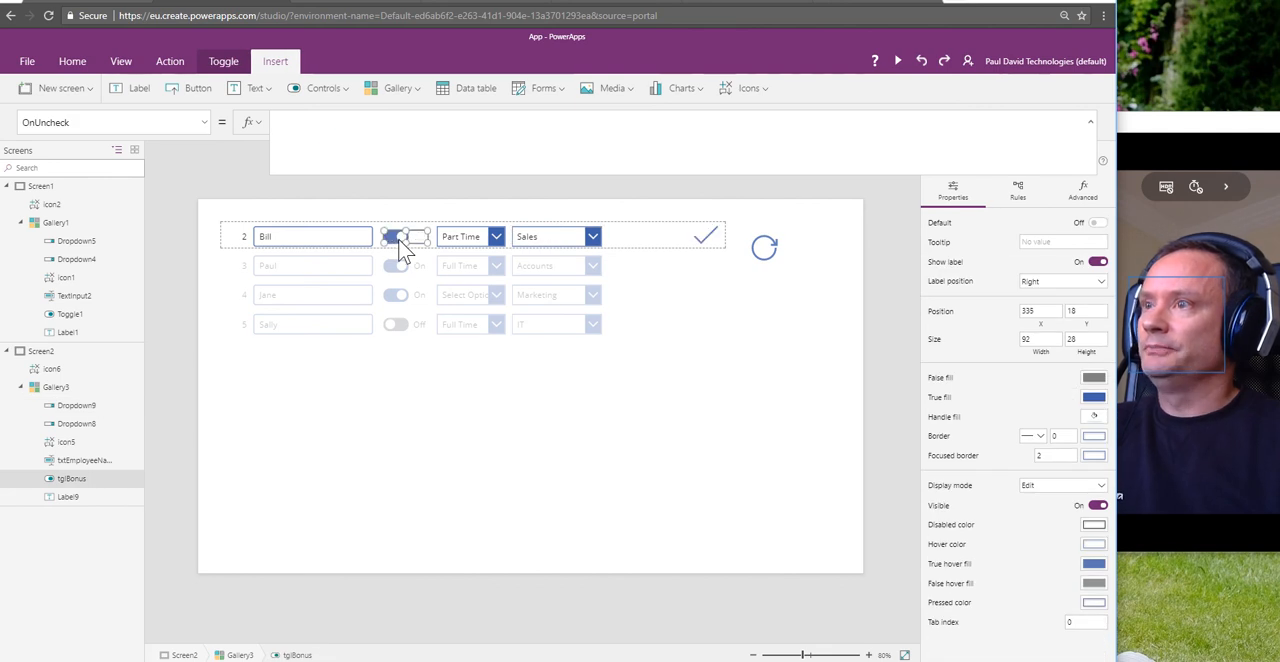
Step: Open the check icon's Visible formula and delete the false result of the inner If
left_click(706, 244)
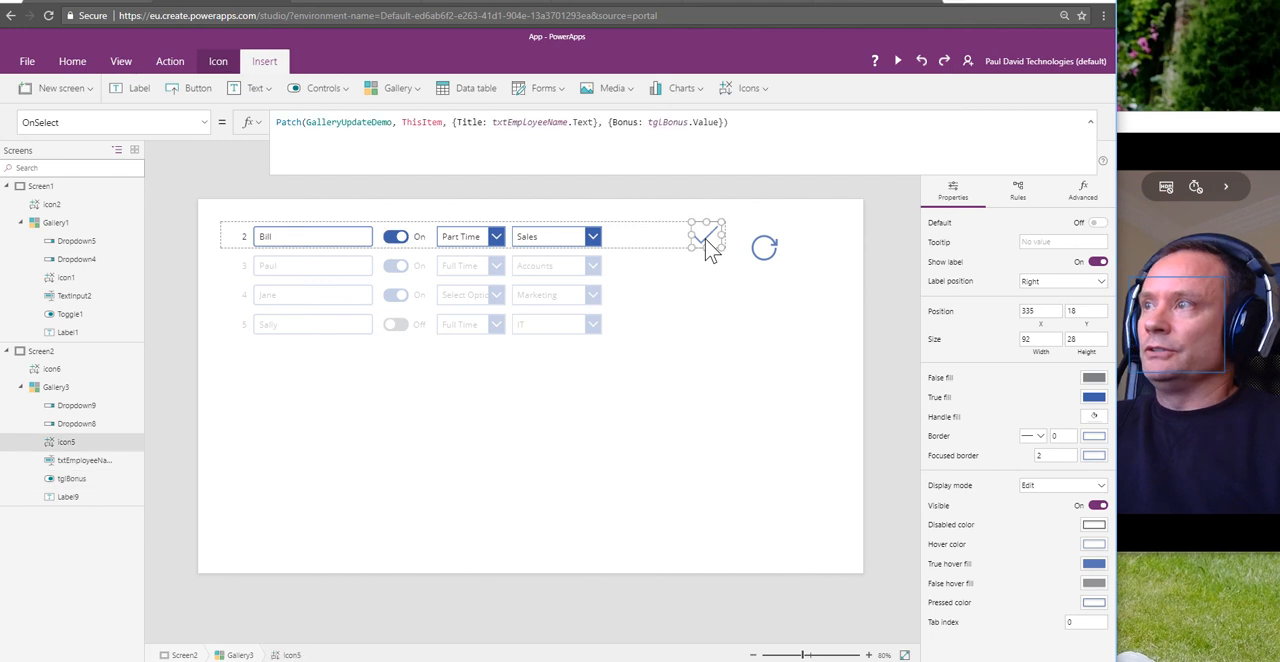
left_click(208, 127)
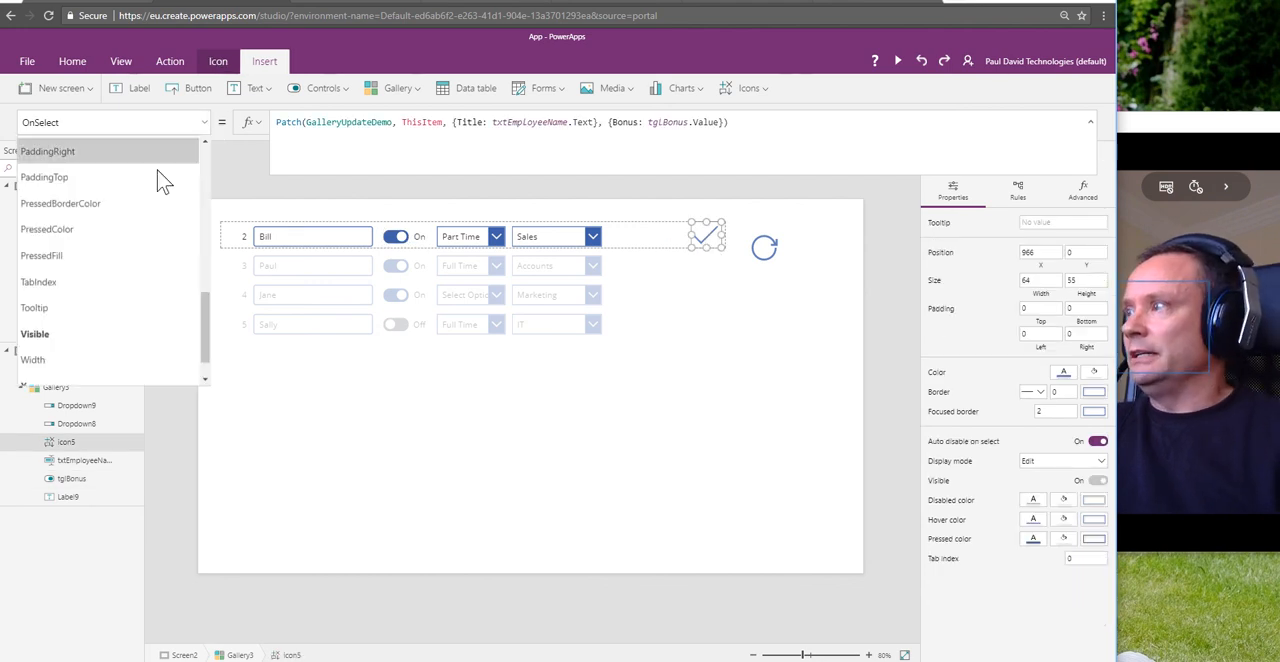
left_click(72, 335)
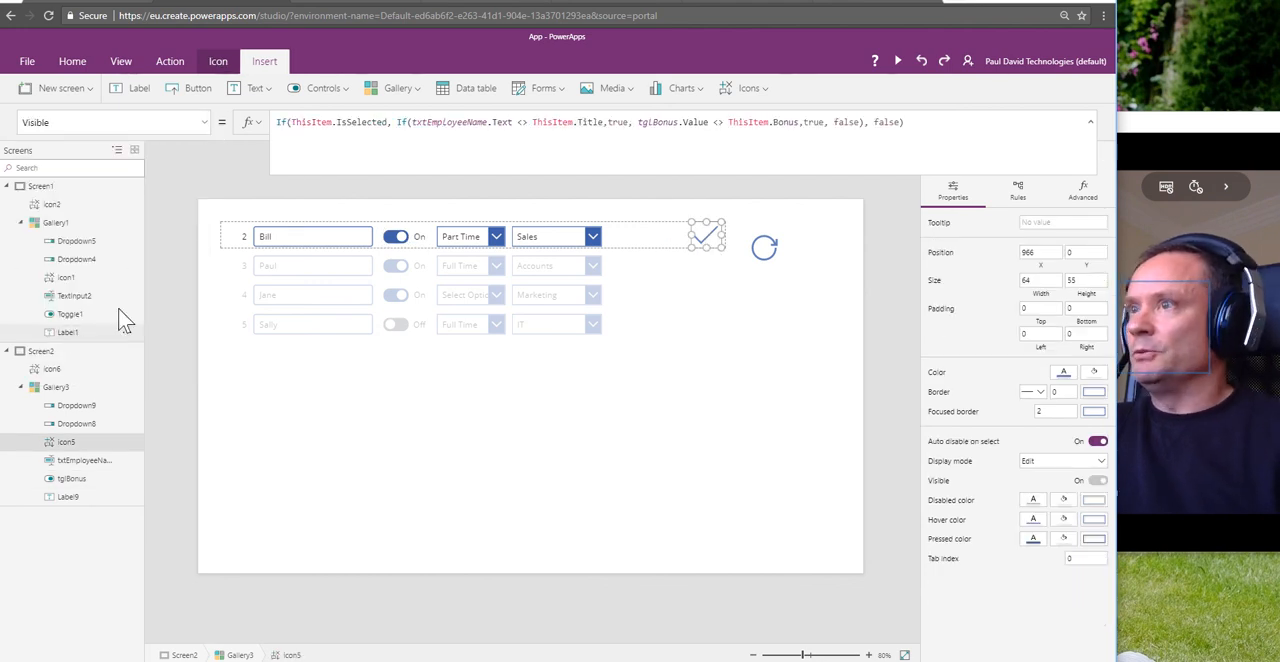
left_click(840, 122)
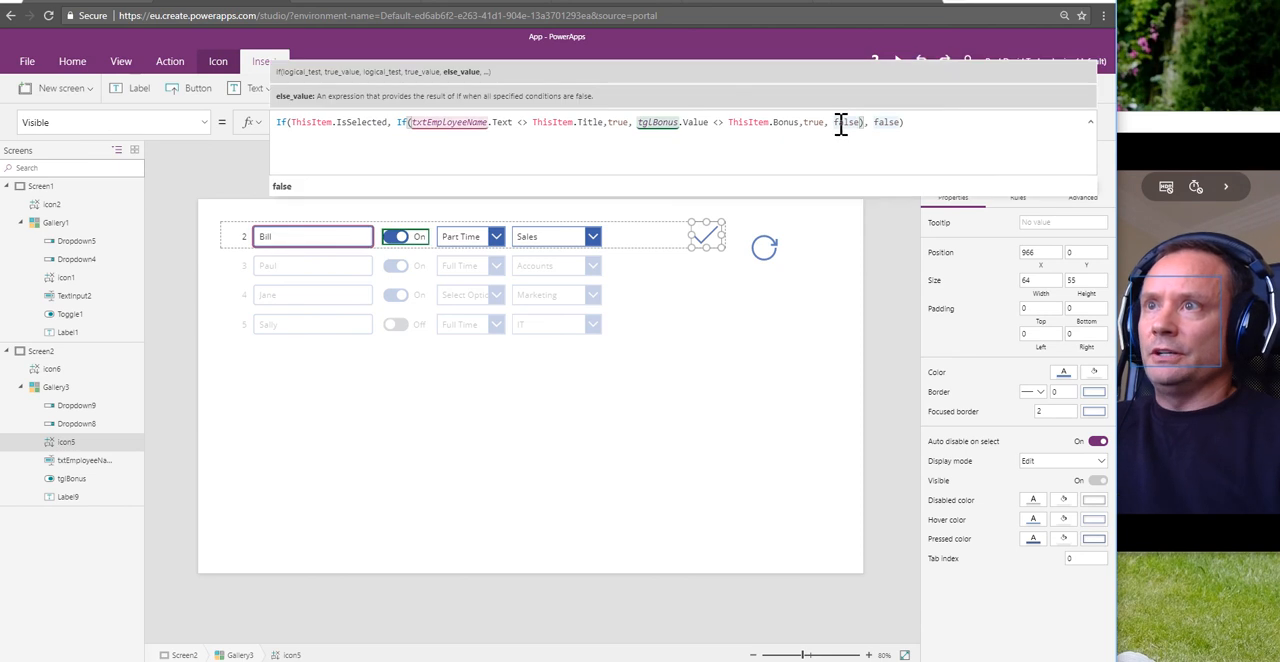
double_click(842, 122)
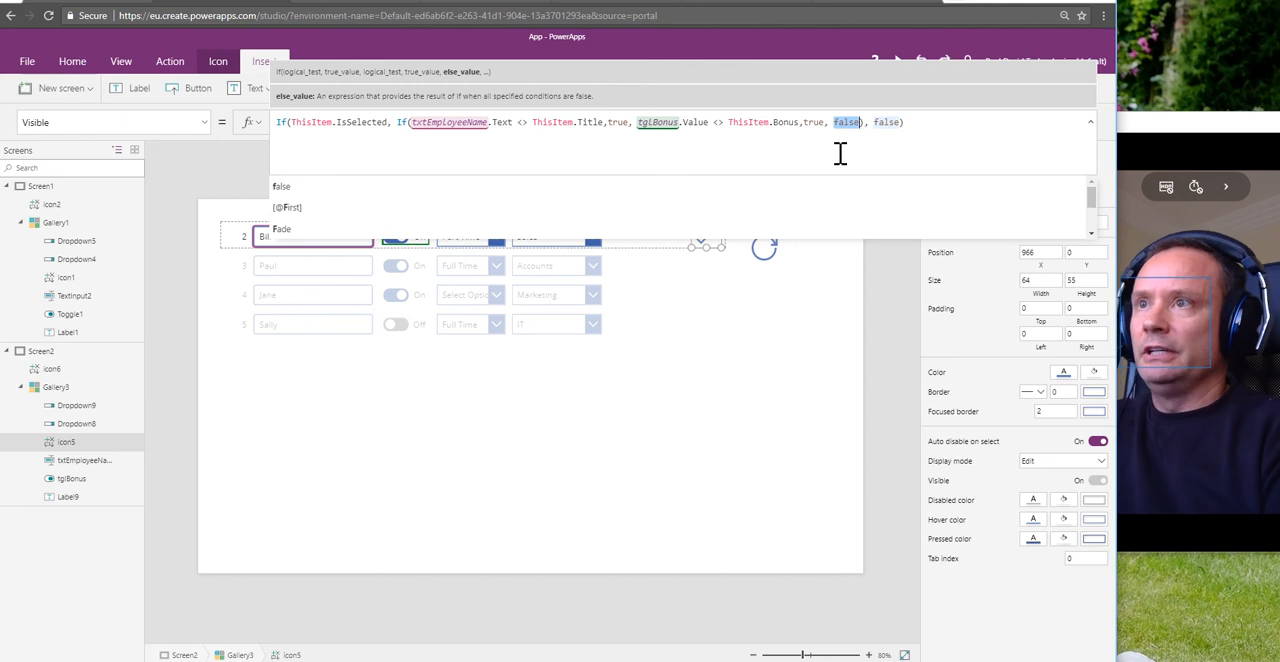
key("BackSpace")
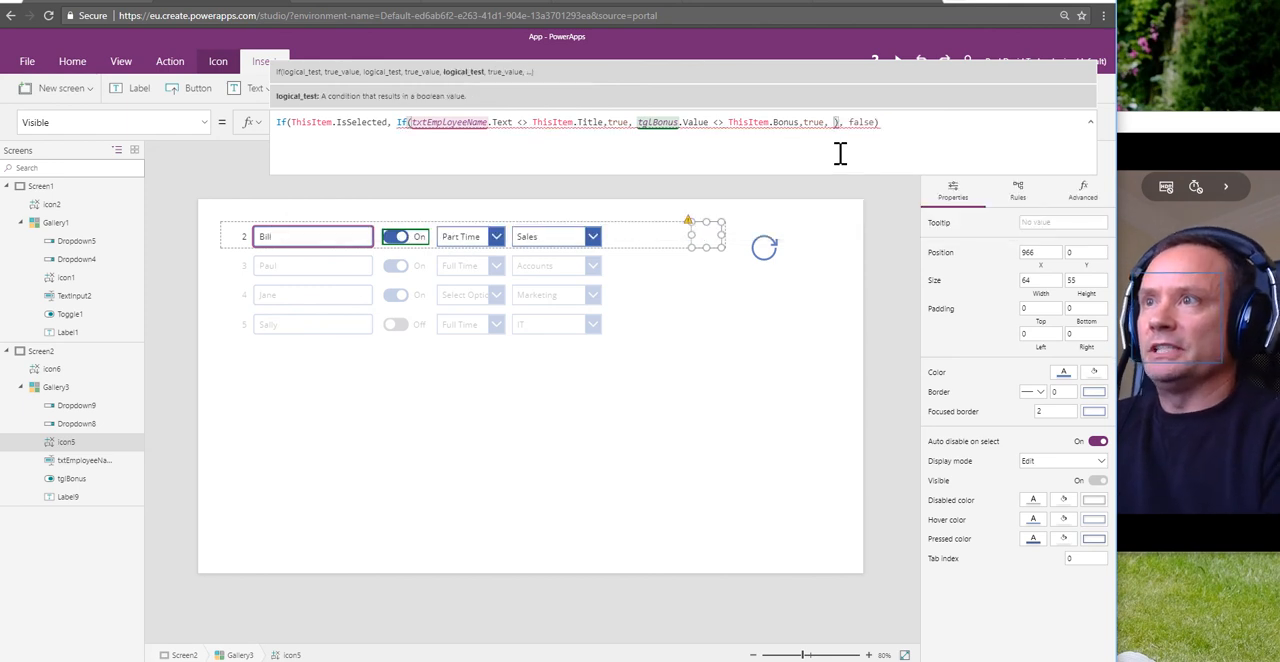
Step: Start a third condition in the inner If with ThisItem.EmployeeType.Value followed by the <> operator
type("ThisItem")
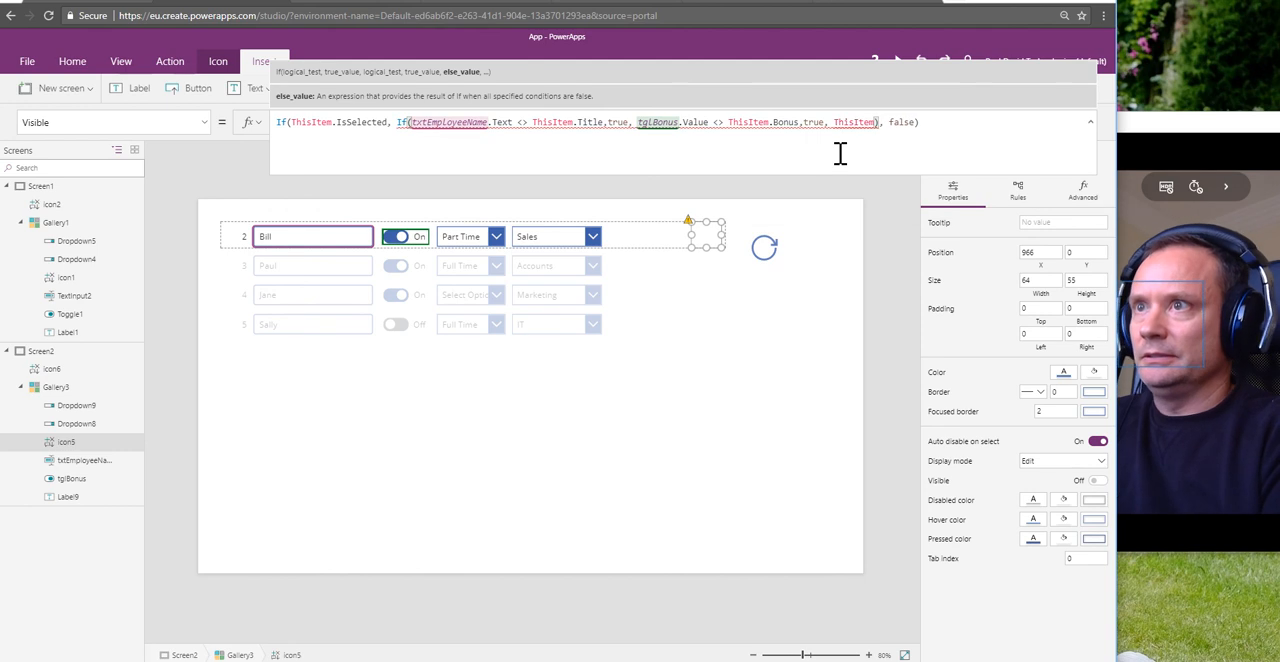
type(".")
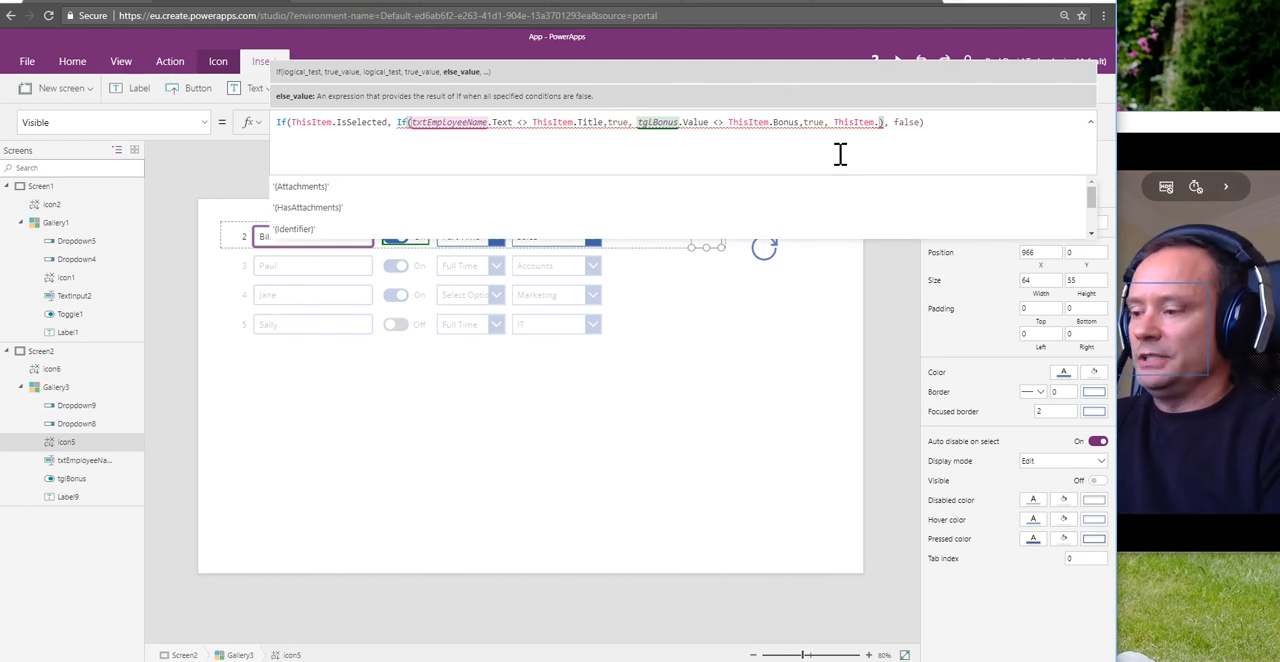
type("Empl")
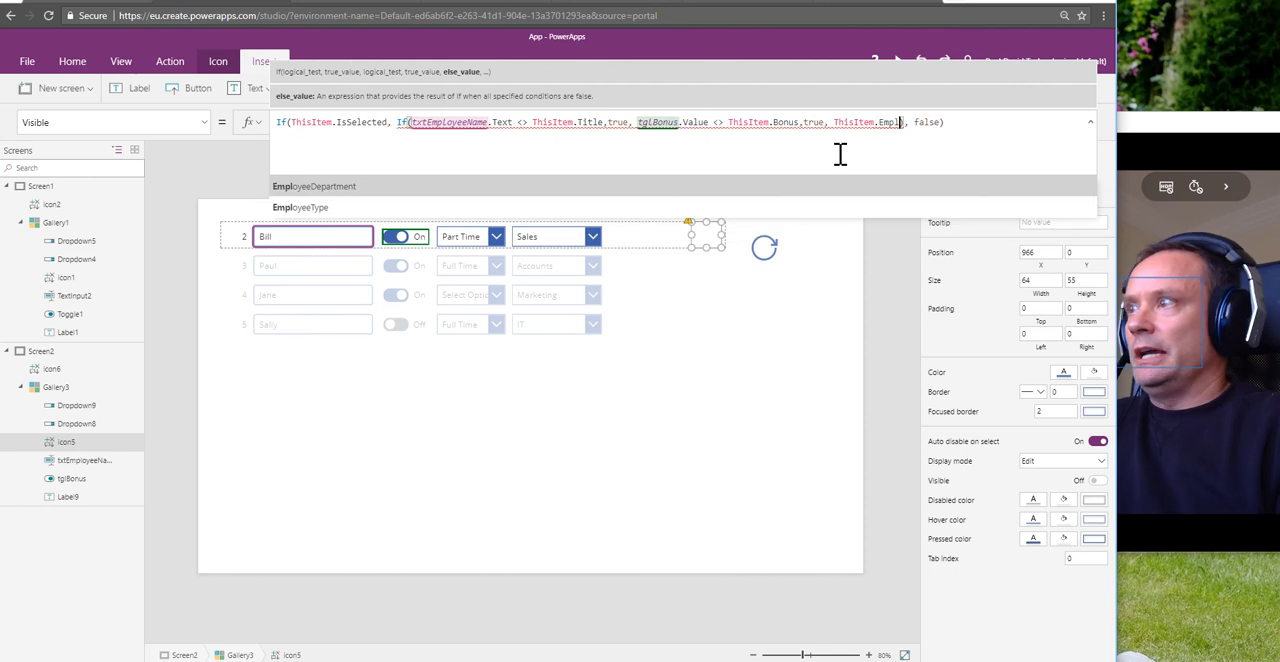
key("Down")
key("Tab")
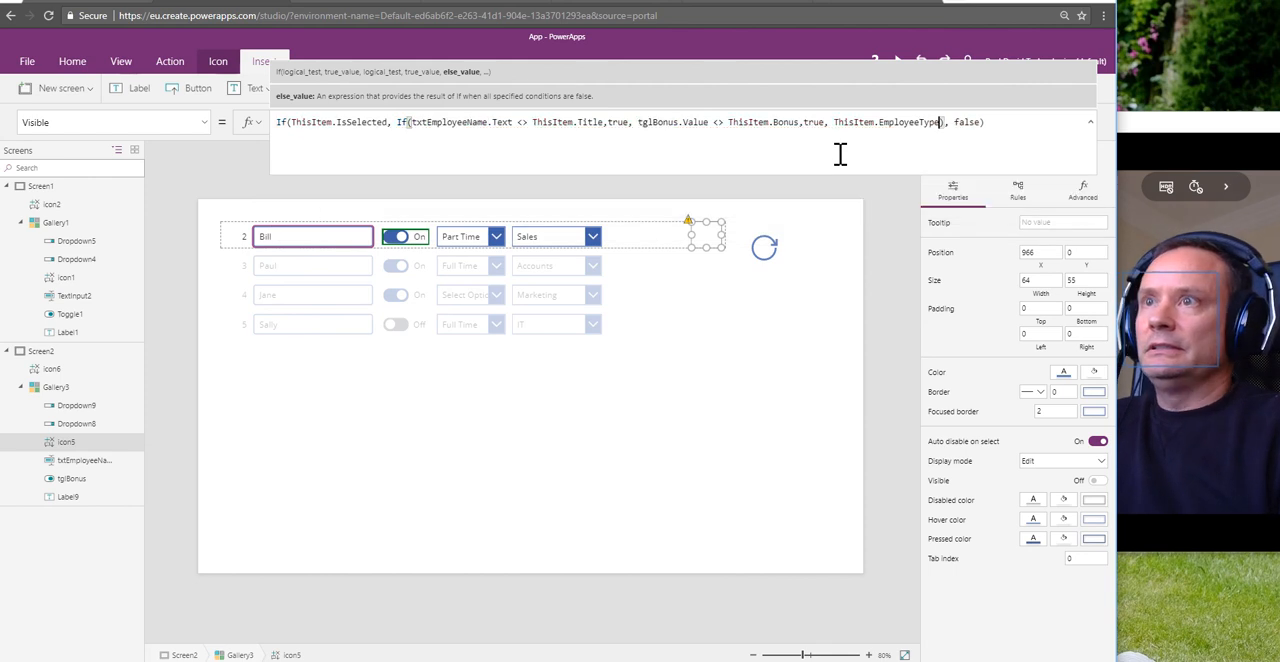
type(".Value")
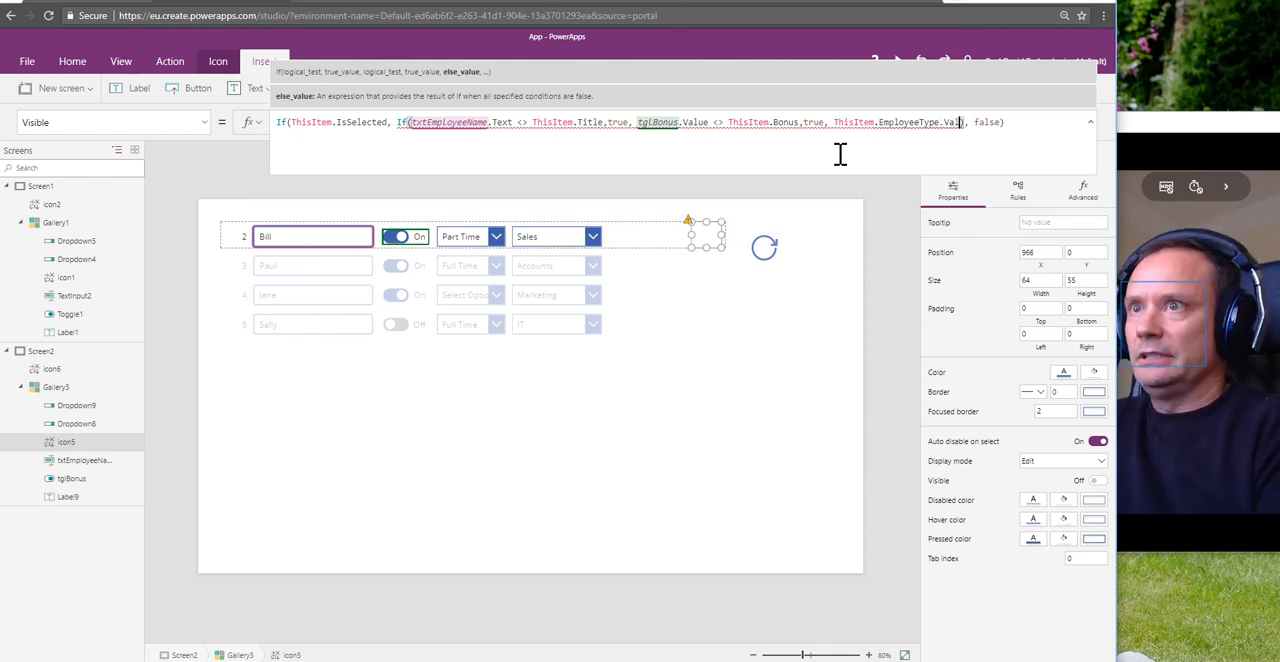
type(" <")
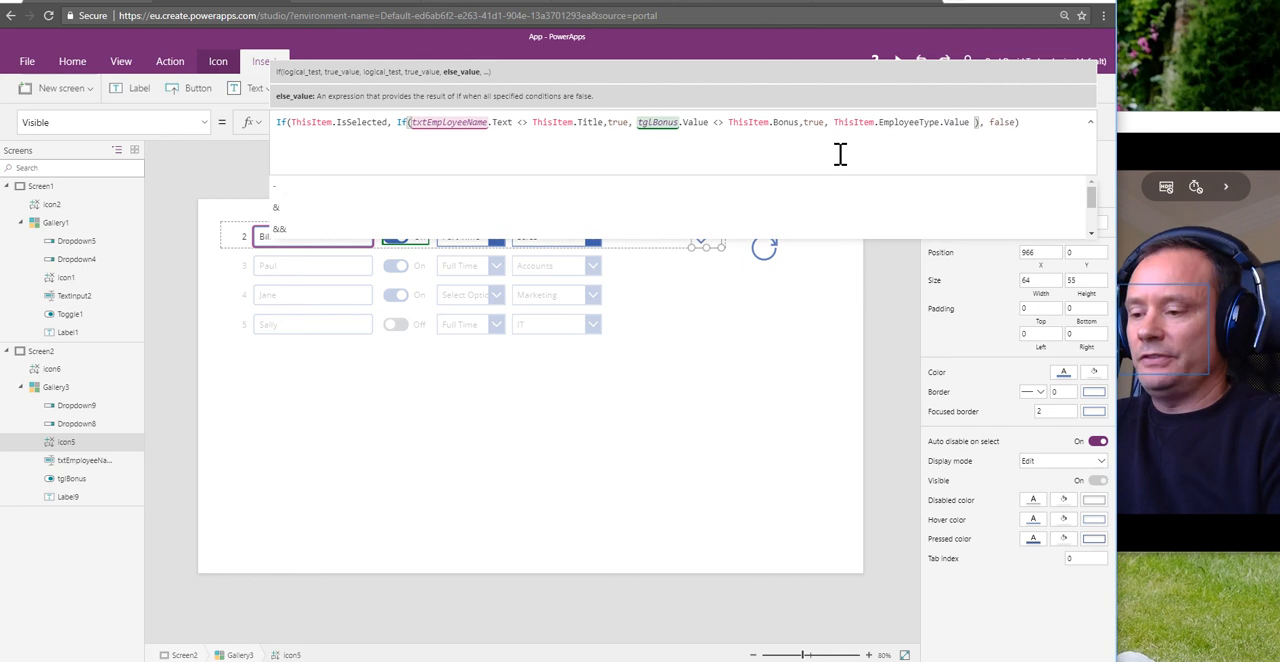
type(">")
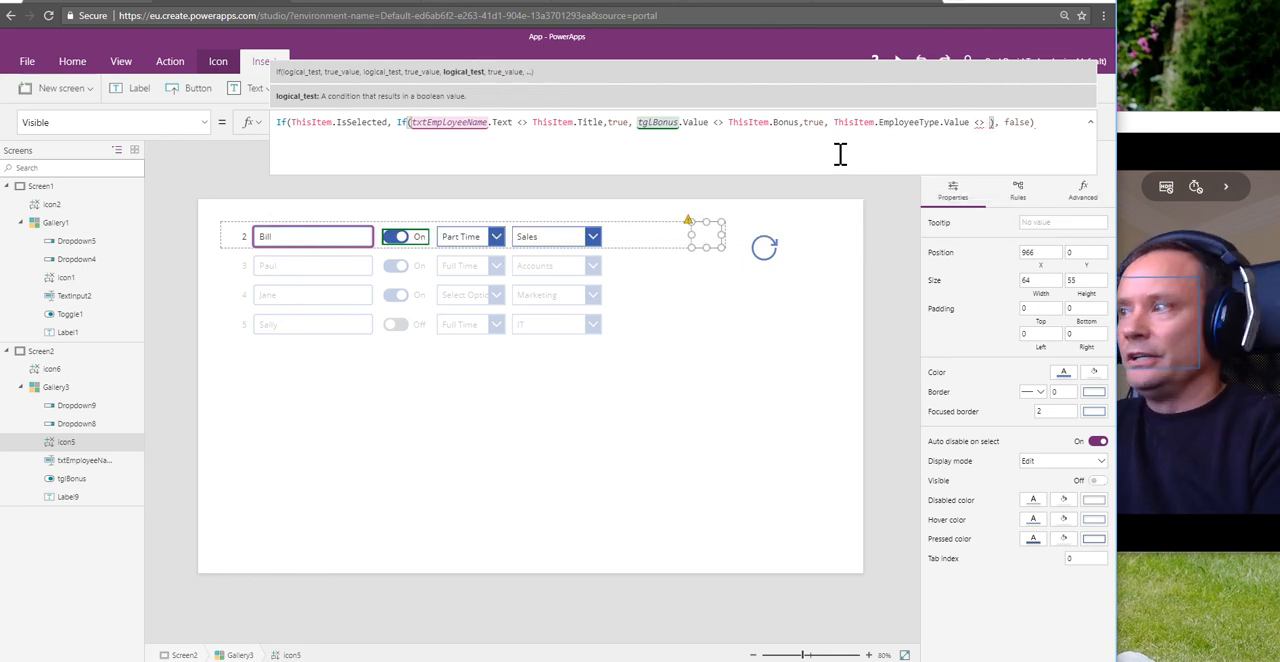
type(" dr")
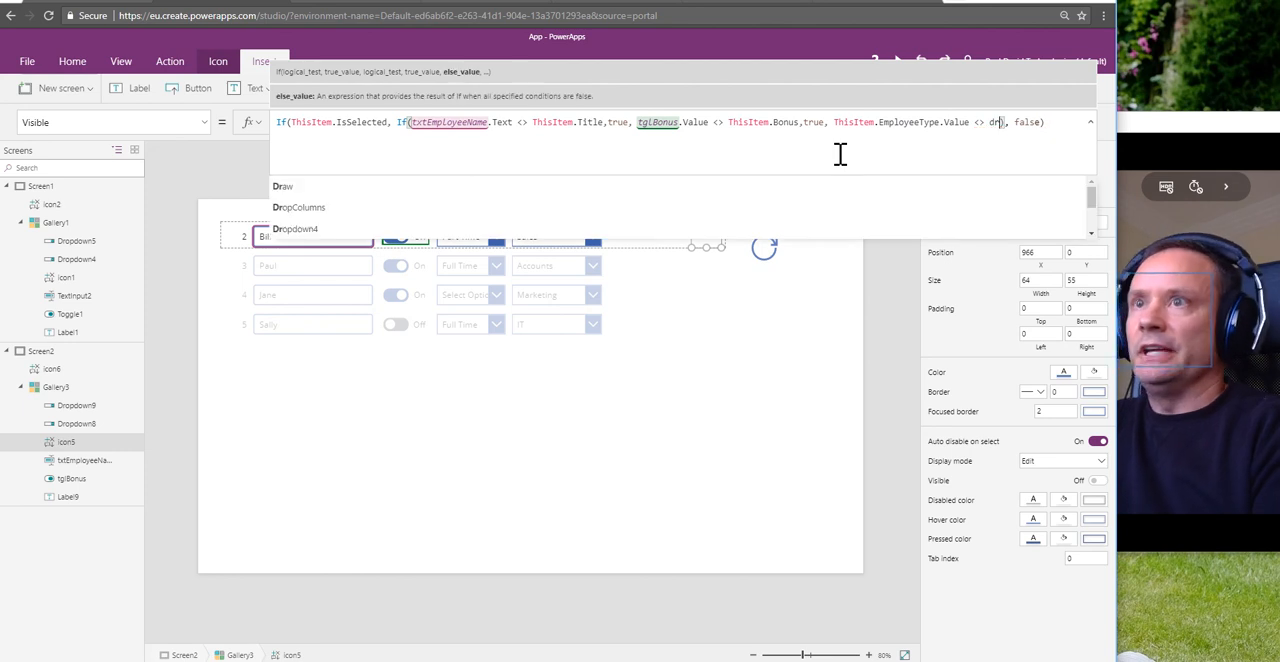
type("op")
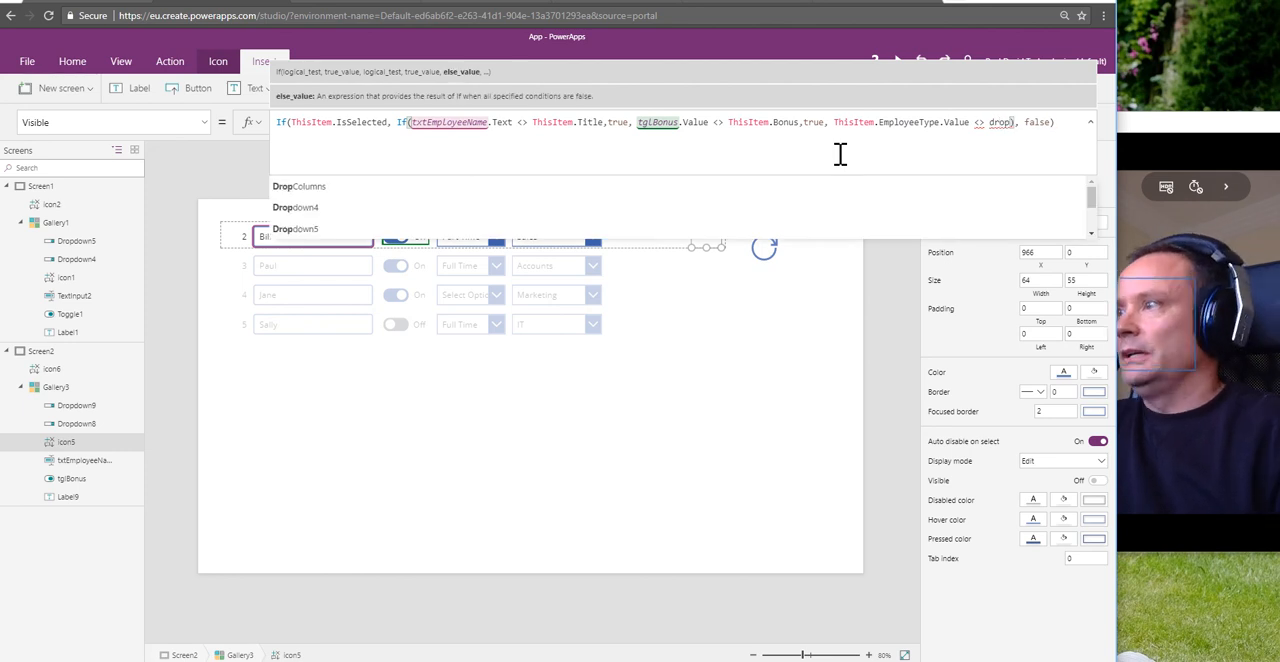
Step: Complete the employee type condition with Dropdown8.Selected.Value and give it the result true
key("Tab")
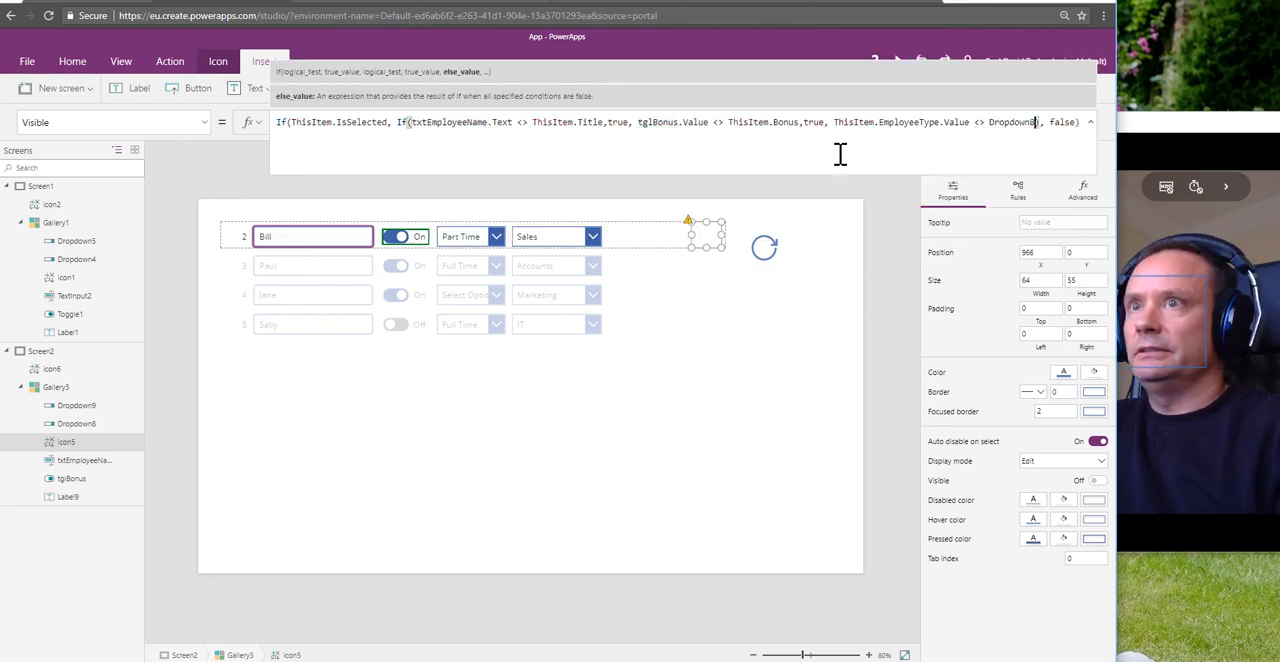
type(".")
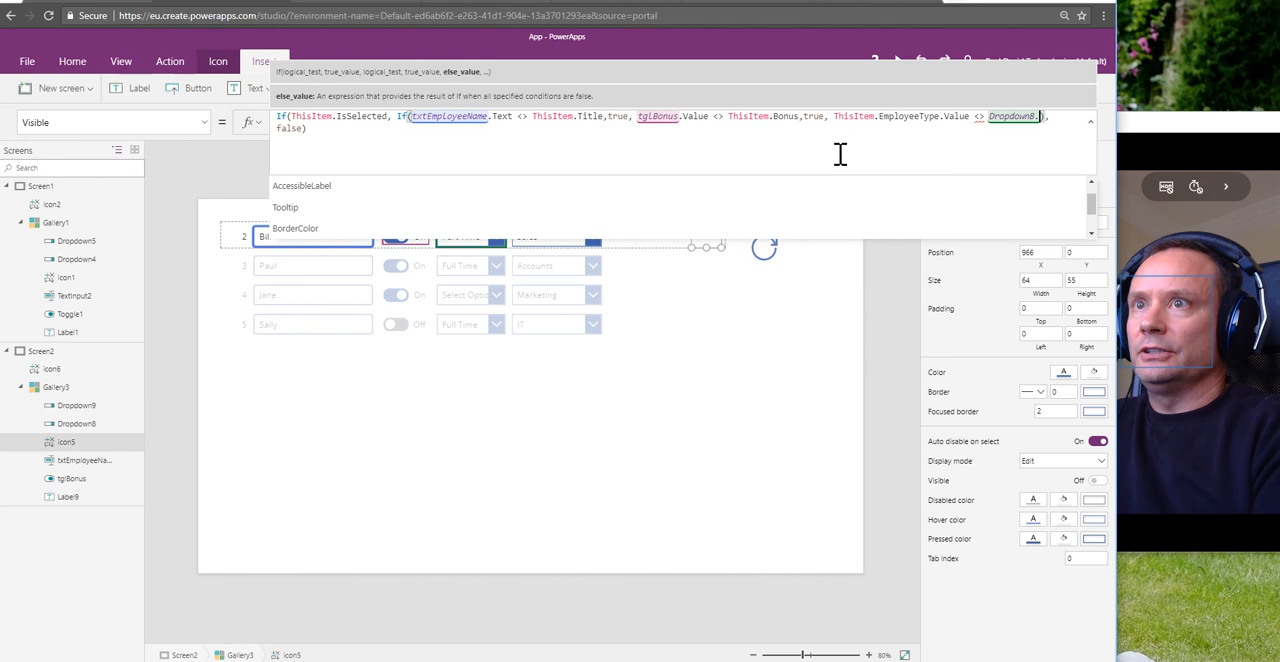
type("Selected.va")
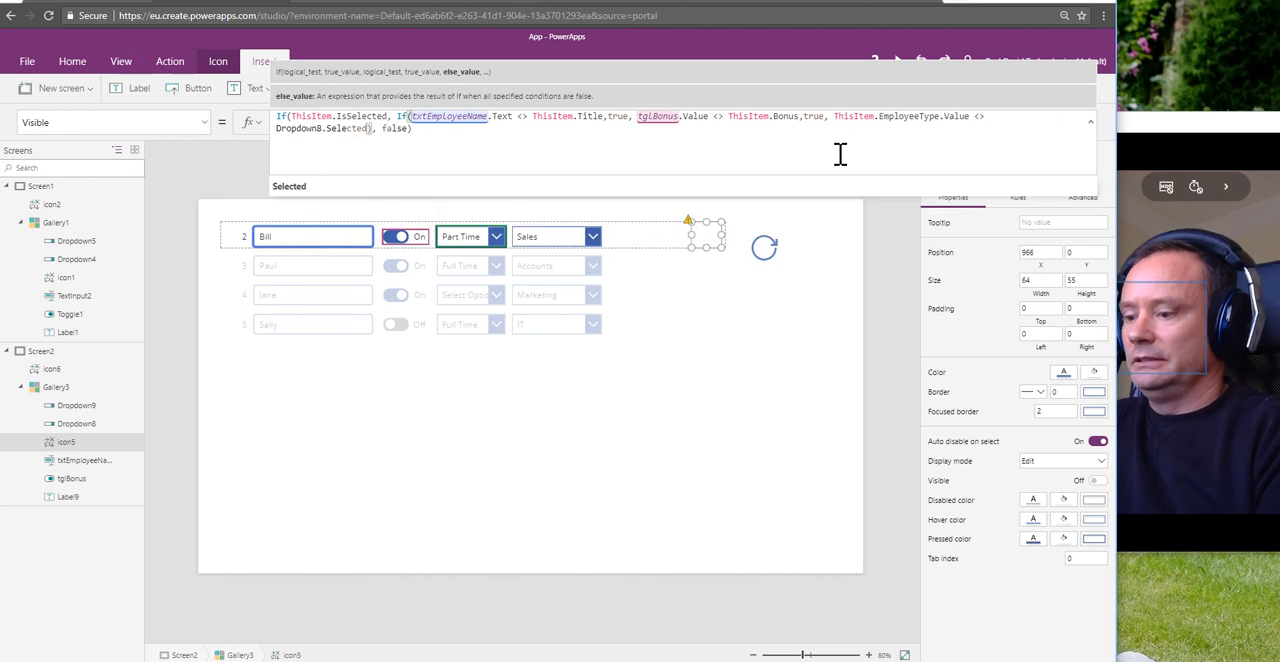
type("lue)")
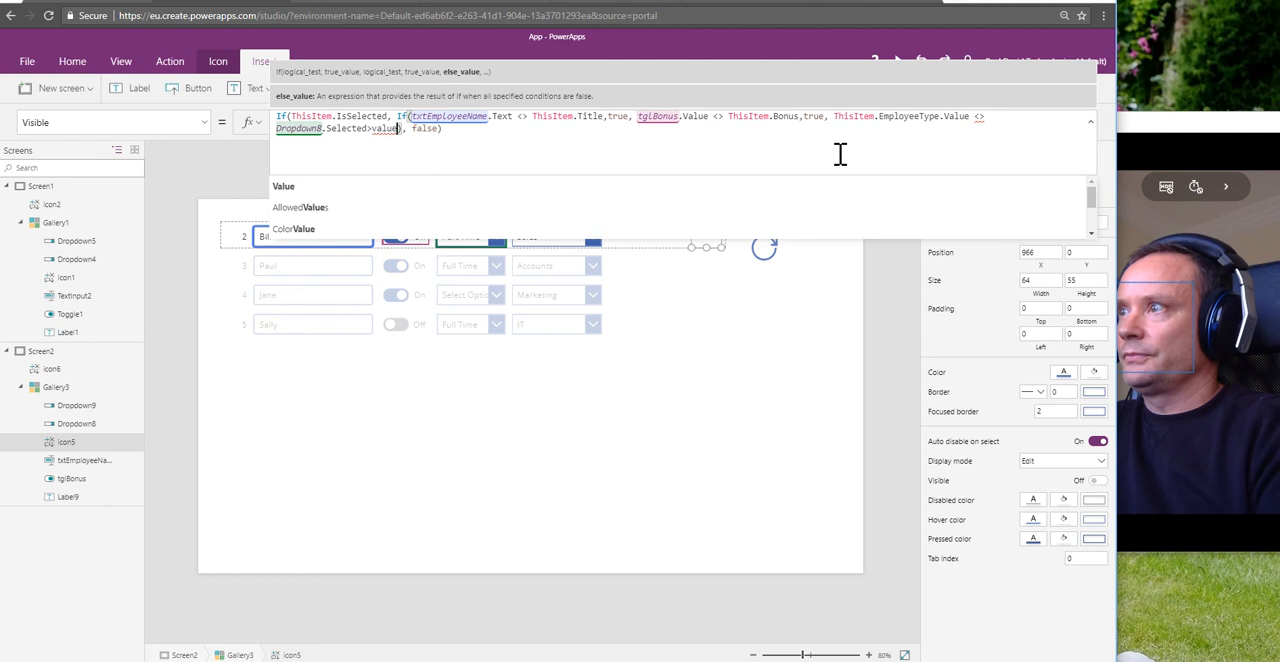
key("BackSpace")
key("BackSpace")
key("BackSpace")
key("BackSpace")
key("BackSpace")
key("BackSpace")
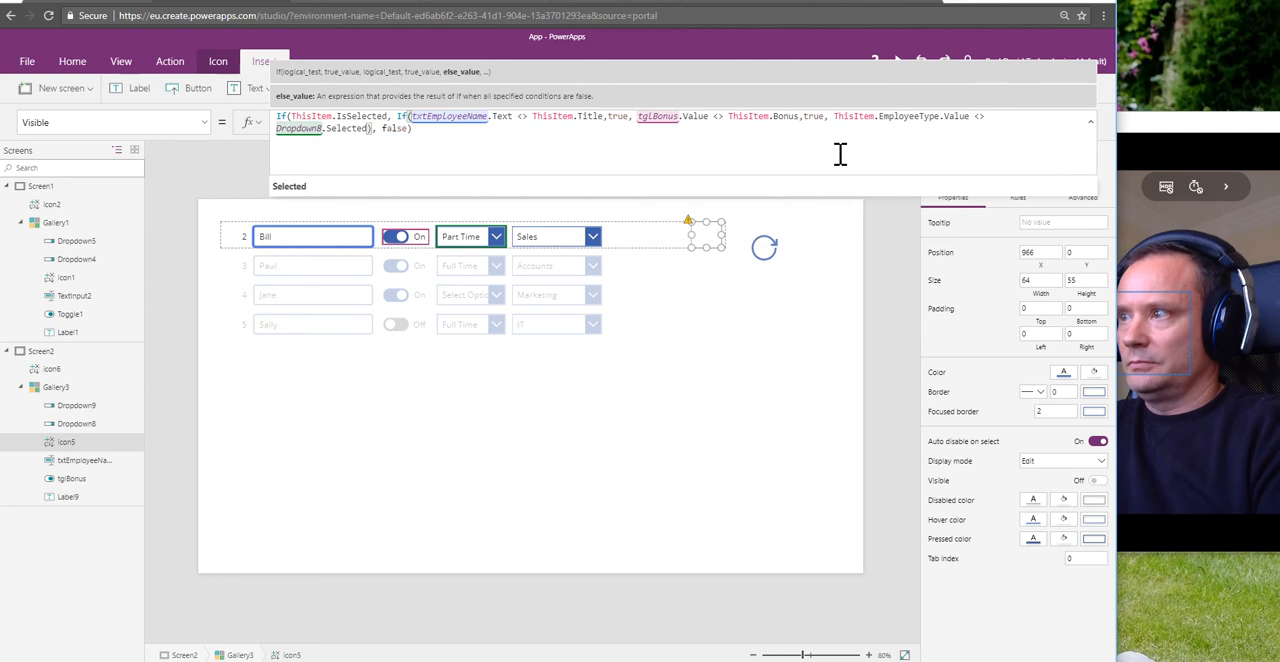
type(".Val")
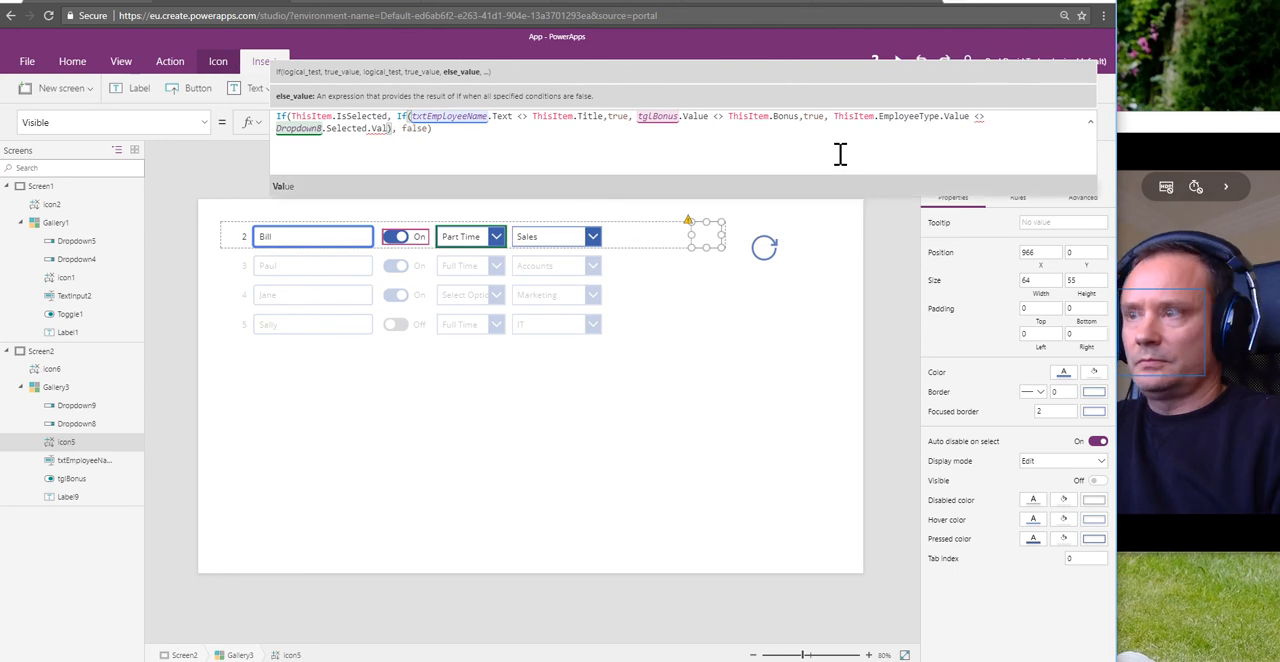
type("ue,true")
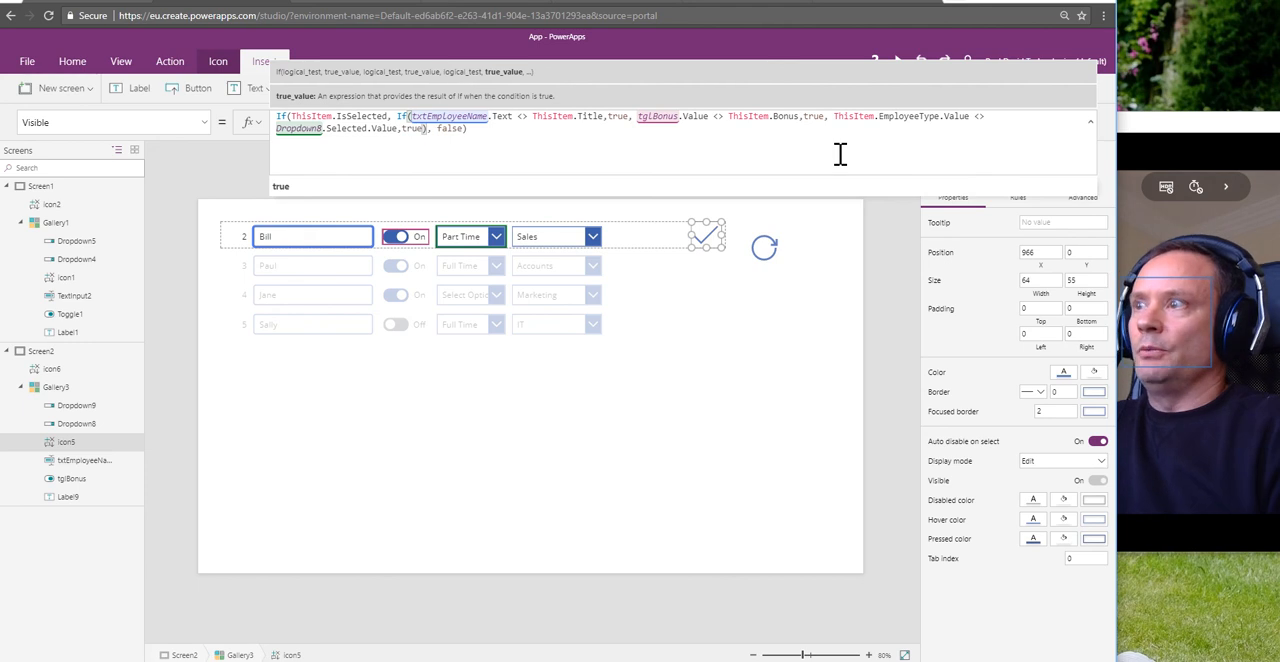
left_click(717, 289)
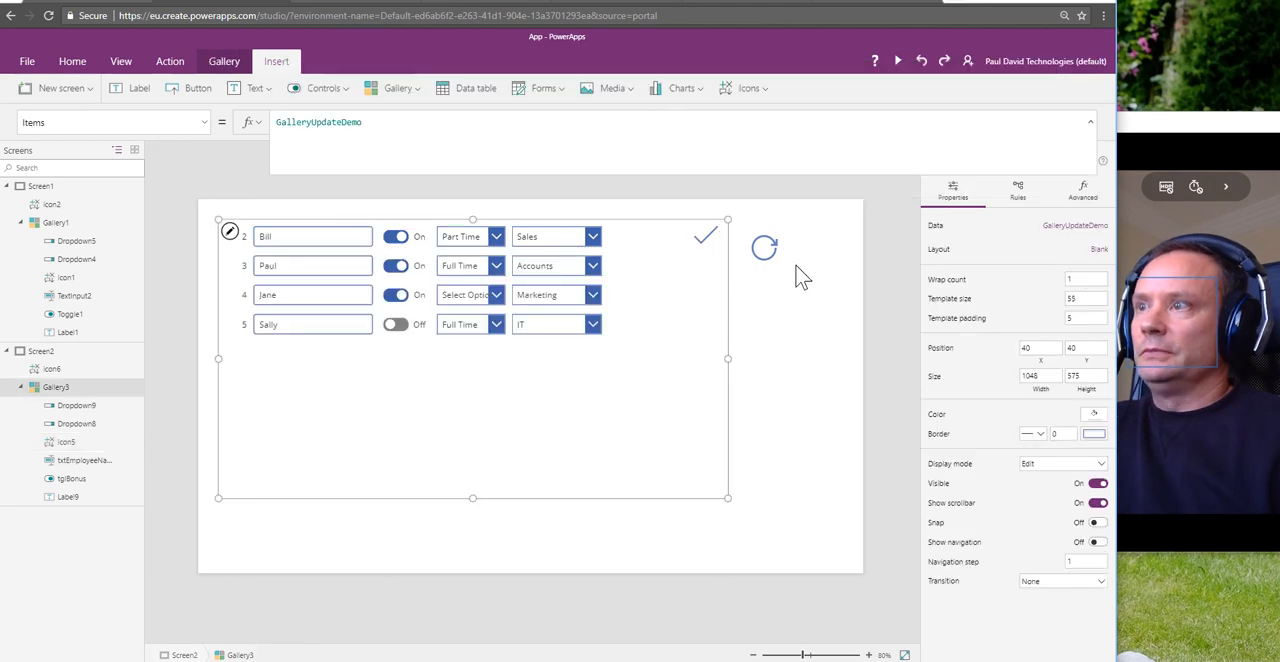
Step: Reload the data with the refresh icon and review the Items formulas of Dropdown8 and Dropdown9
left_click(766, 250)
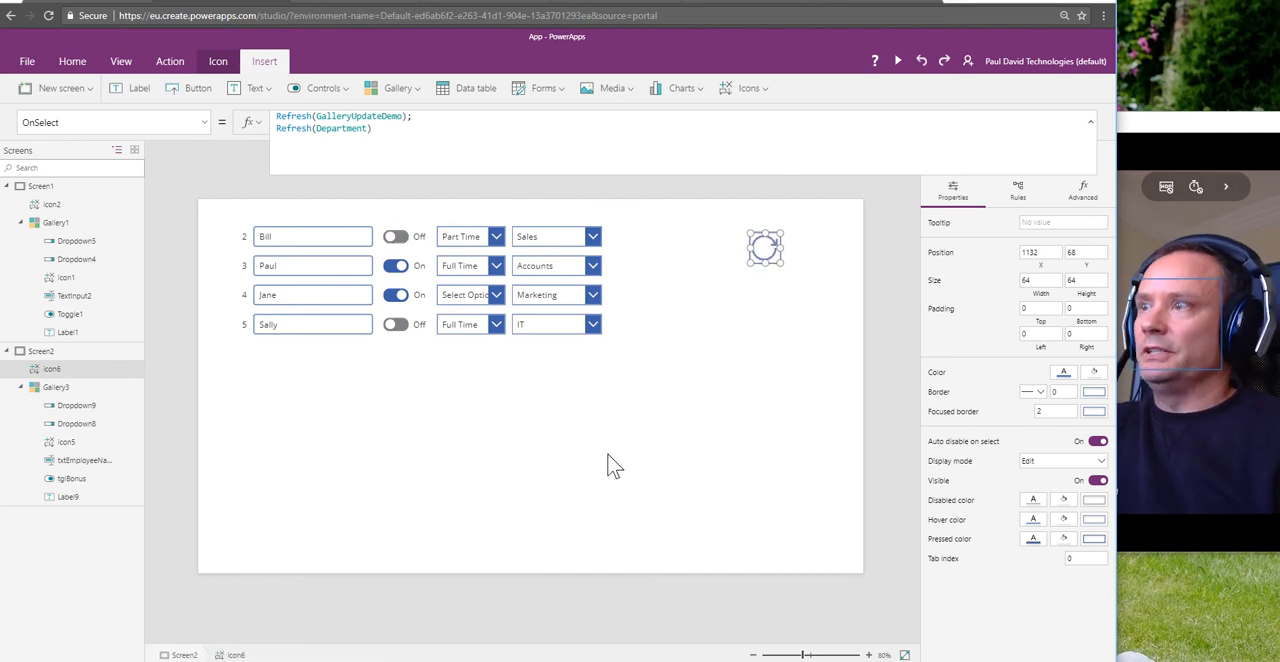
left_click(88, 424)
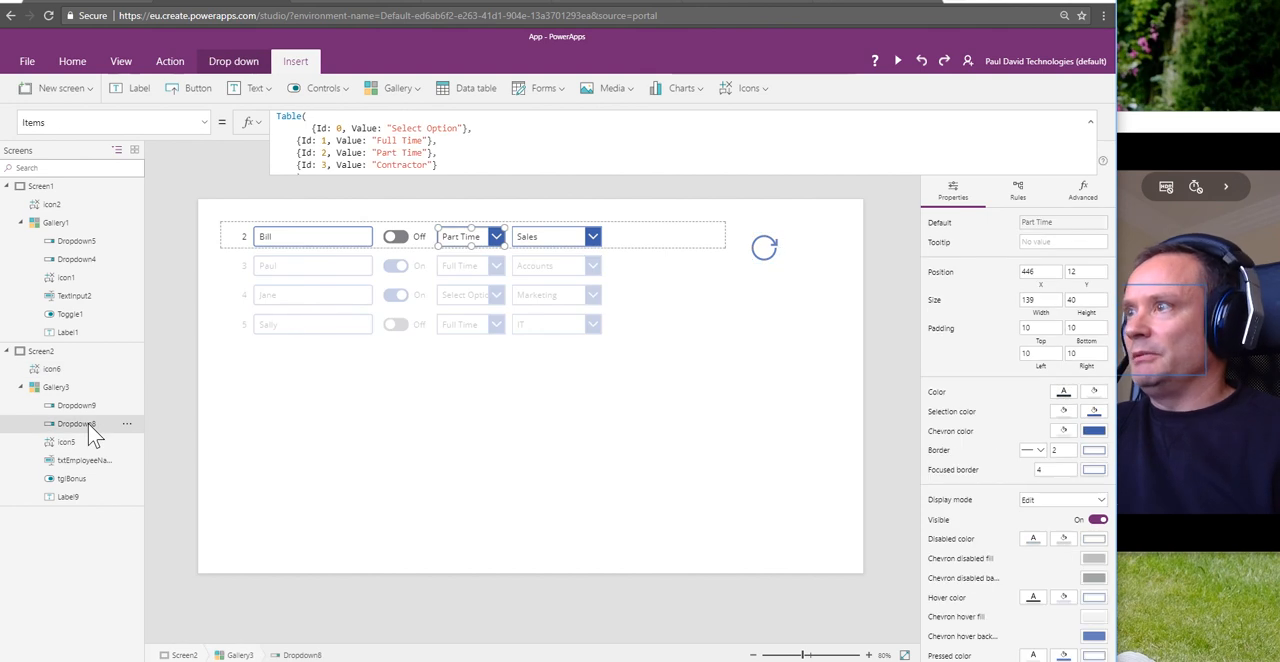
left_click(87, 406)
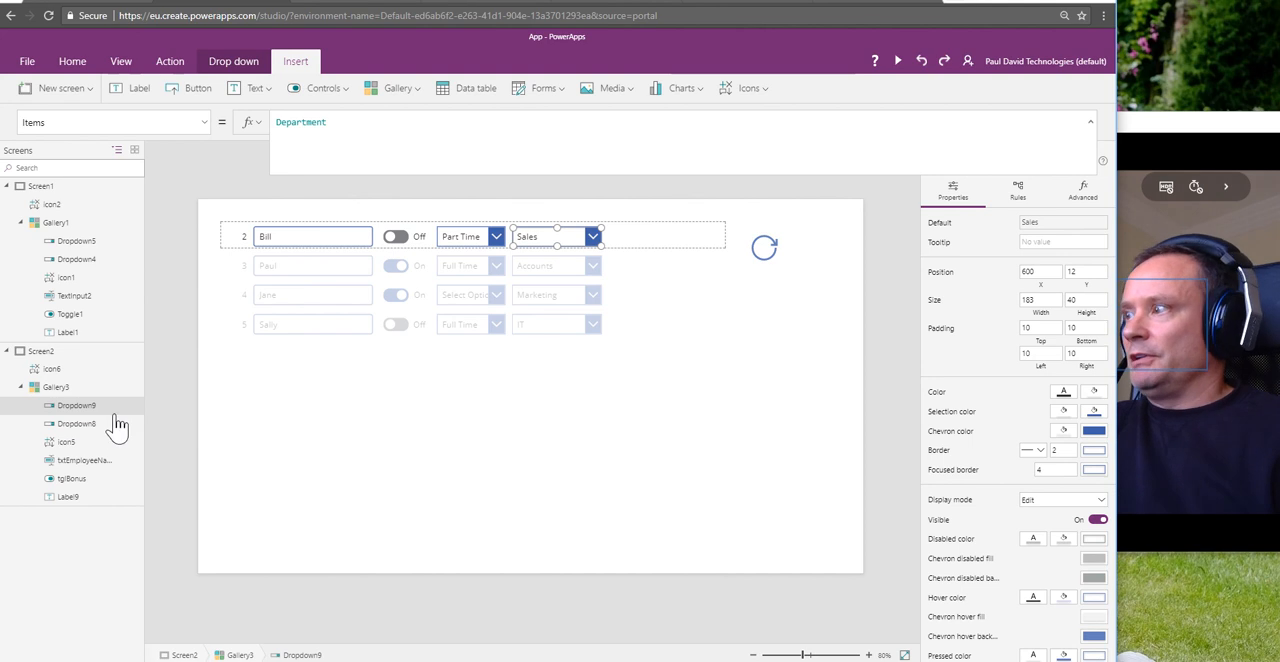
left_click(52, 369)
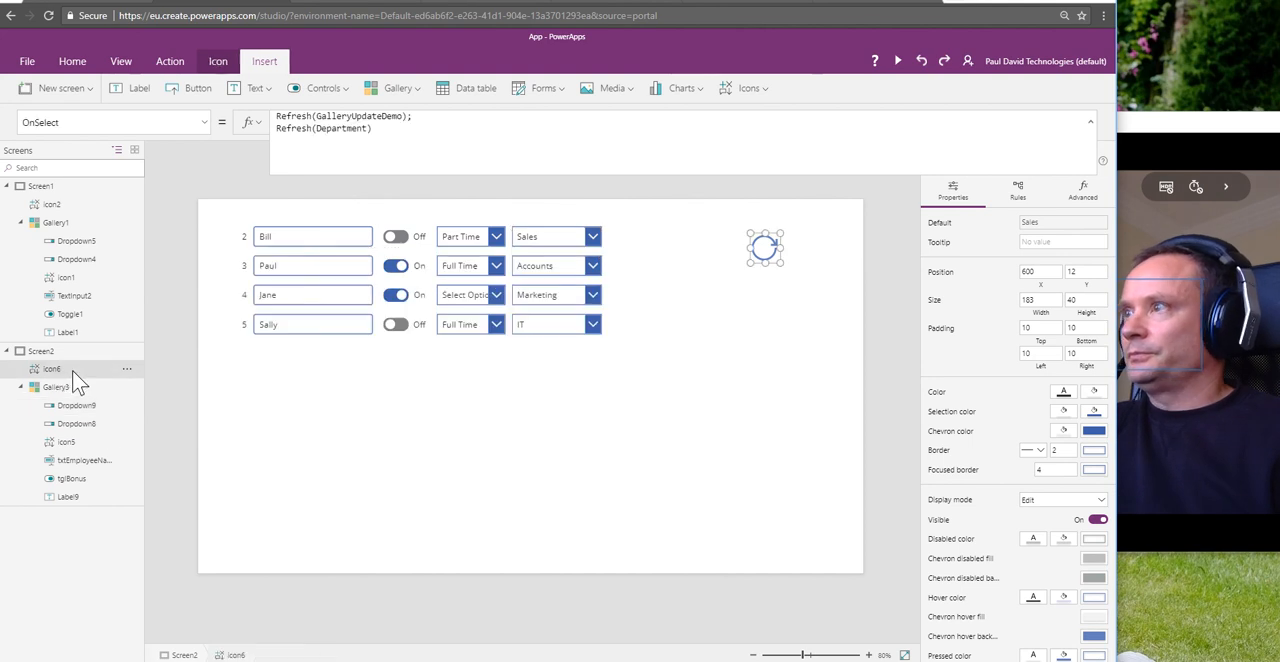
Step: Replace the last true result of the inner If in the check icon's Visible formula with ThisItem.EmployeeDepartment.Value followed by the <> operator
left_click(66, 442)
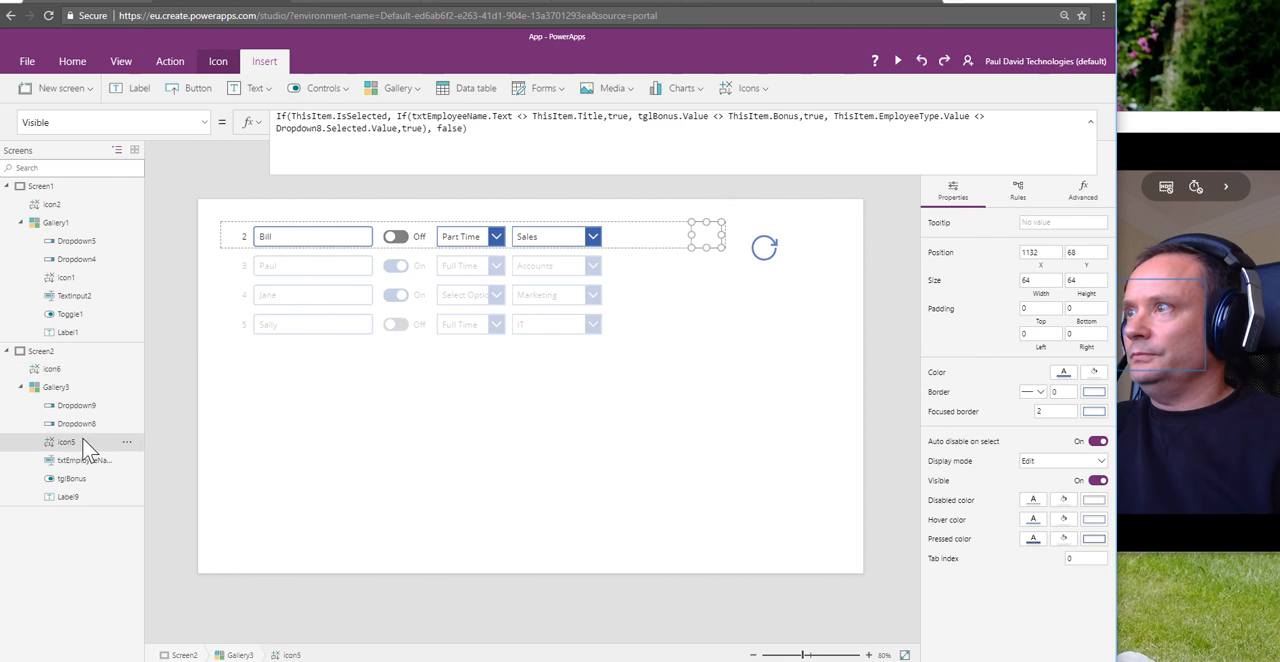
left_click(407, 128)
double_click(411, 128)
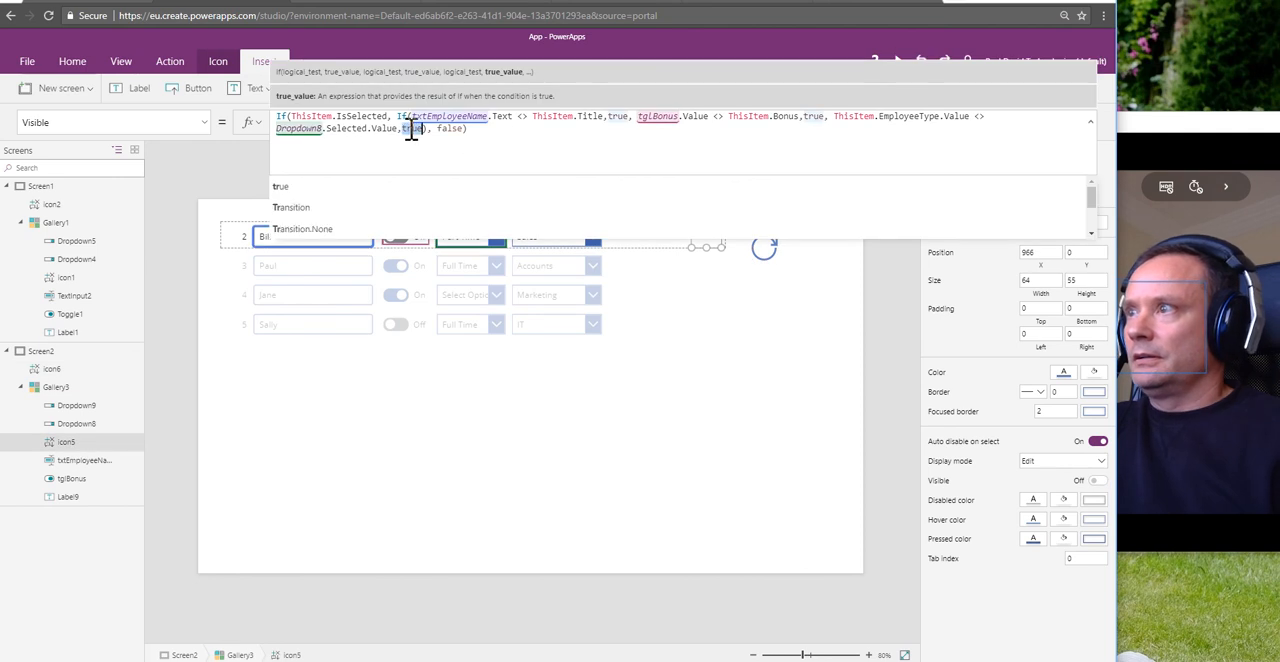
type("T")
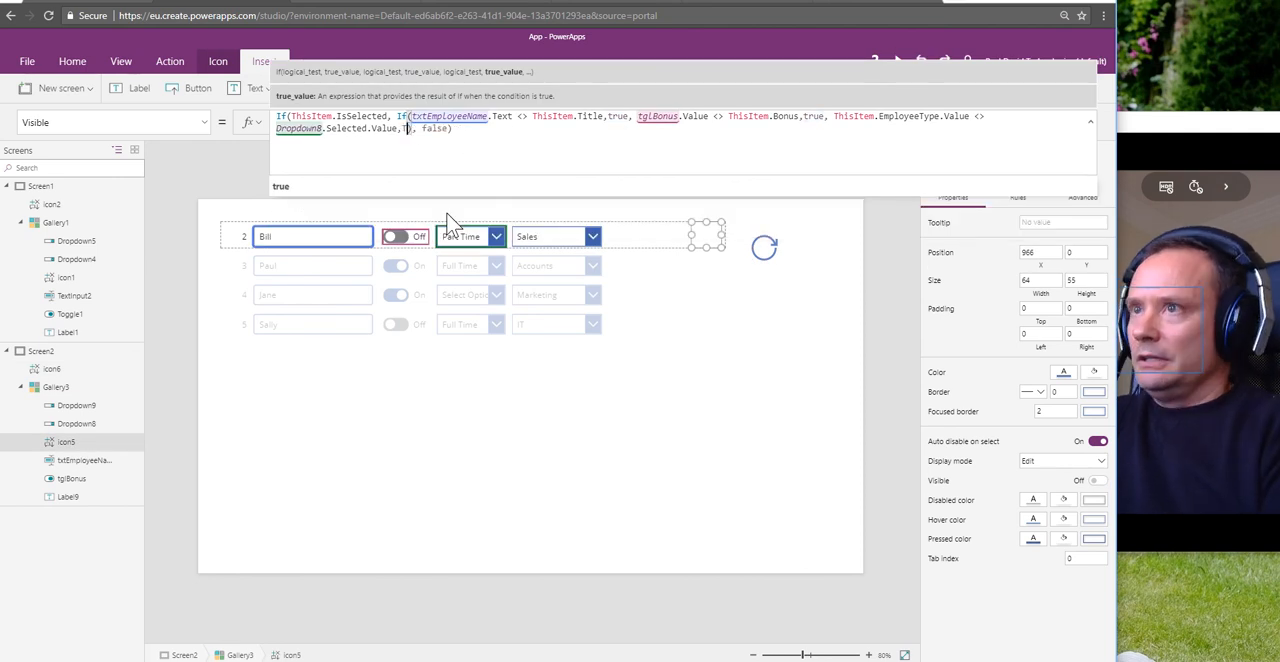
type("hisIte")
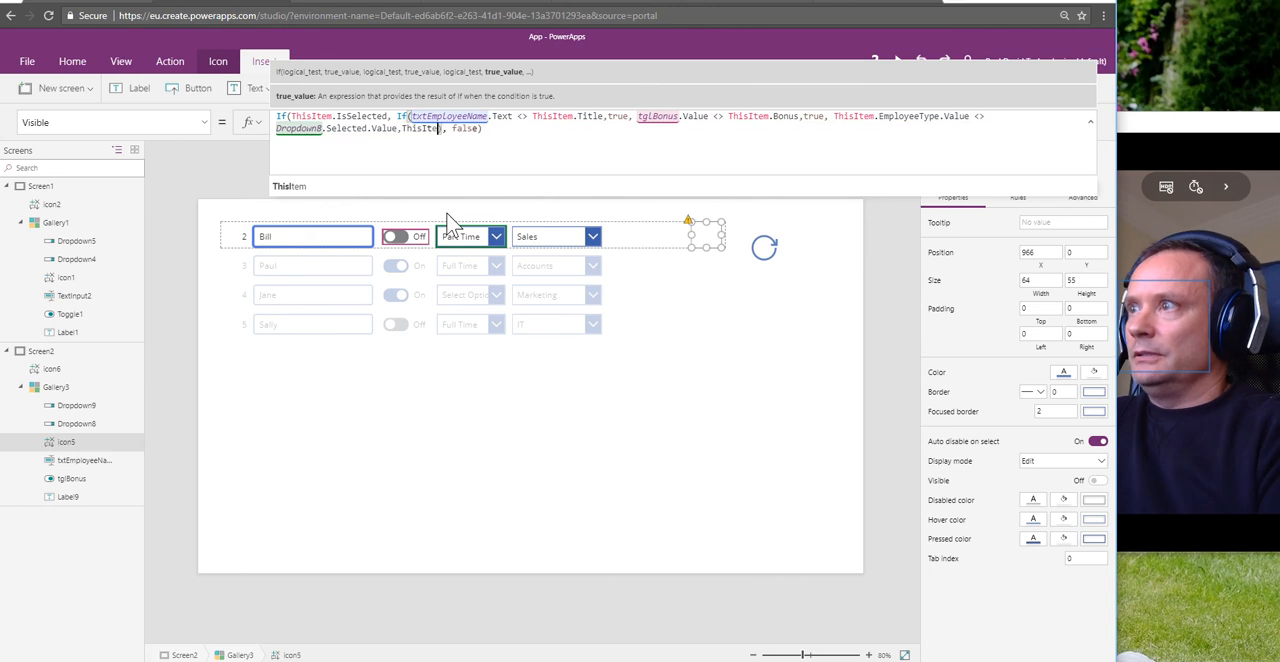
type("m")
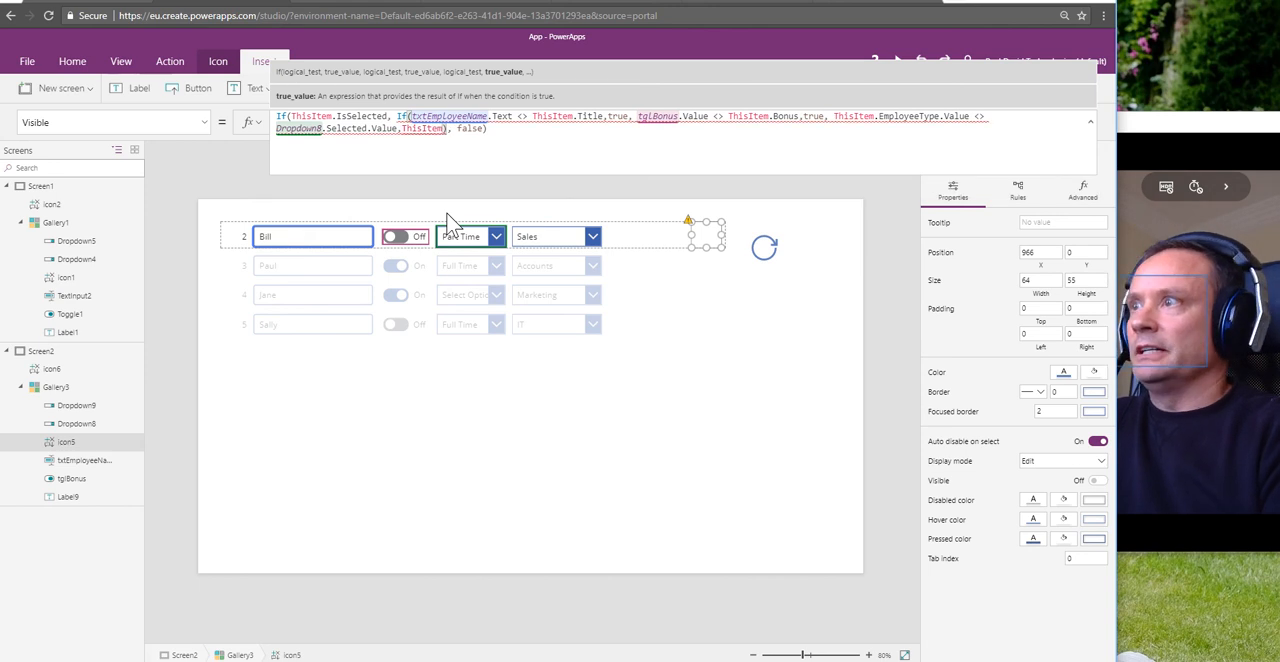
type(".Employee")
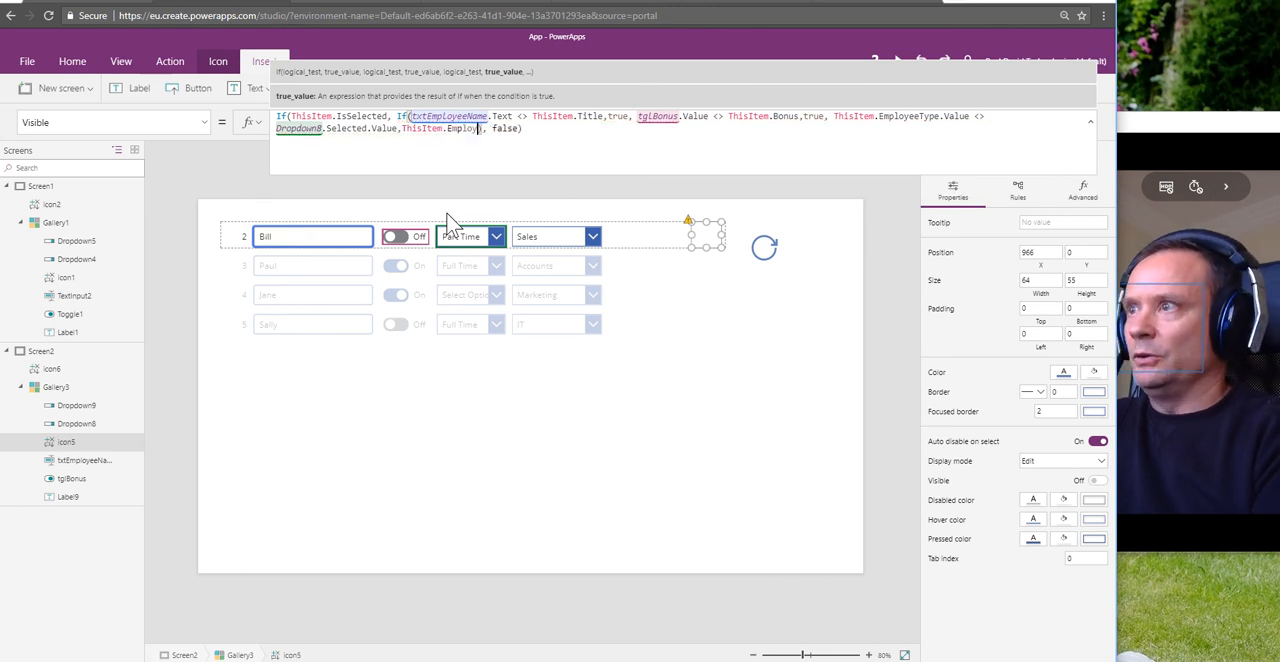
type("Departm")
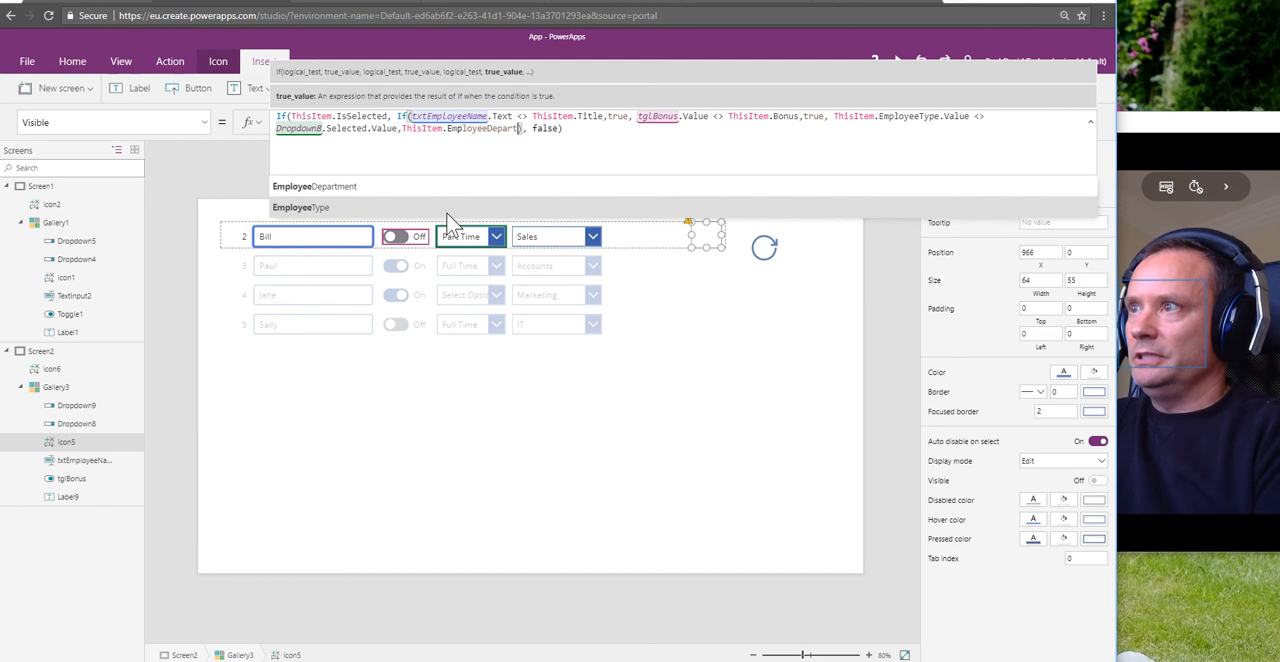
type("ent")
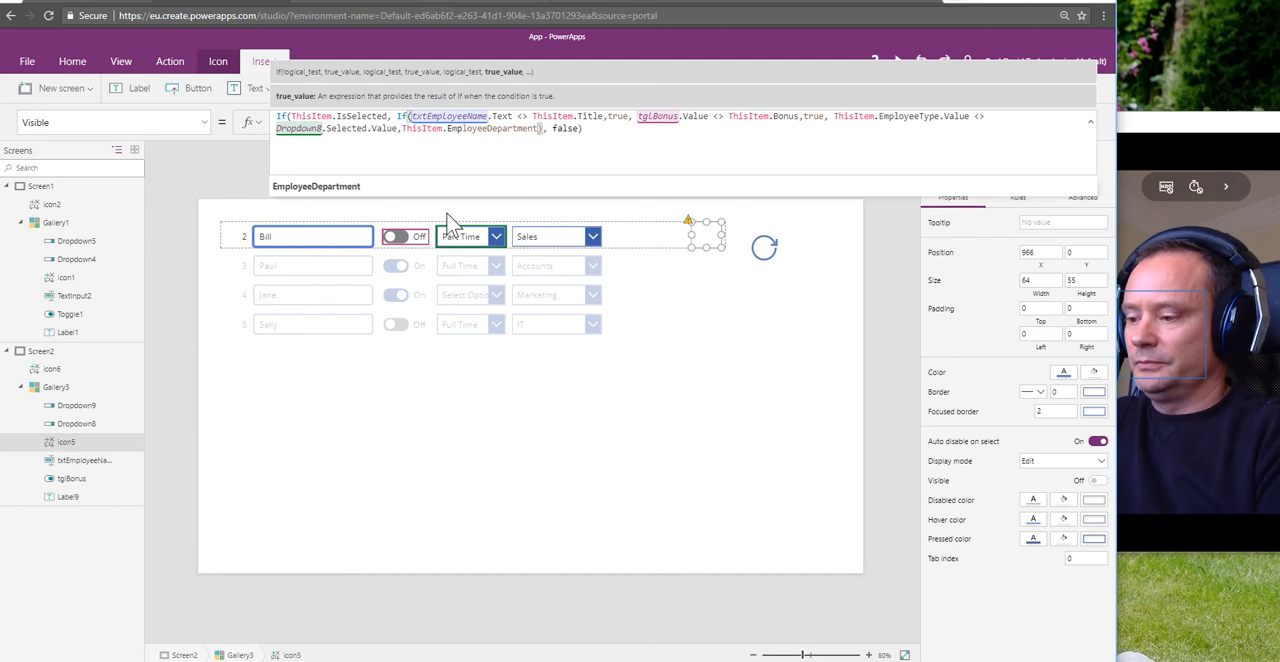
type(".Value ")
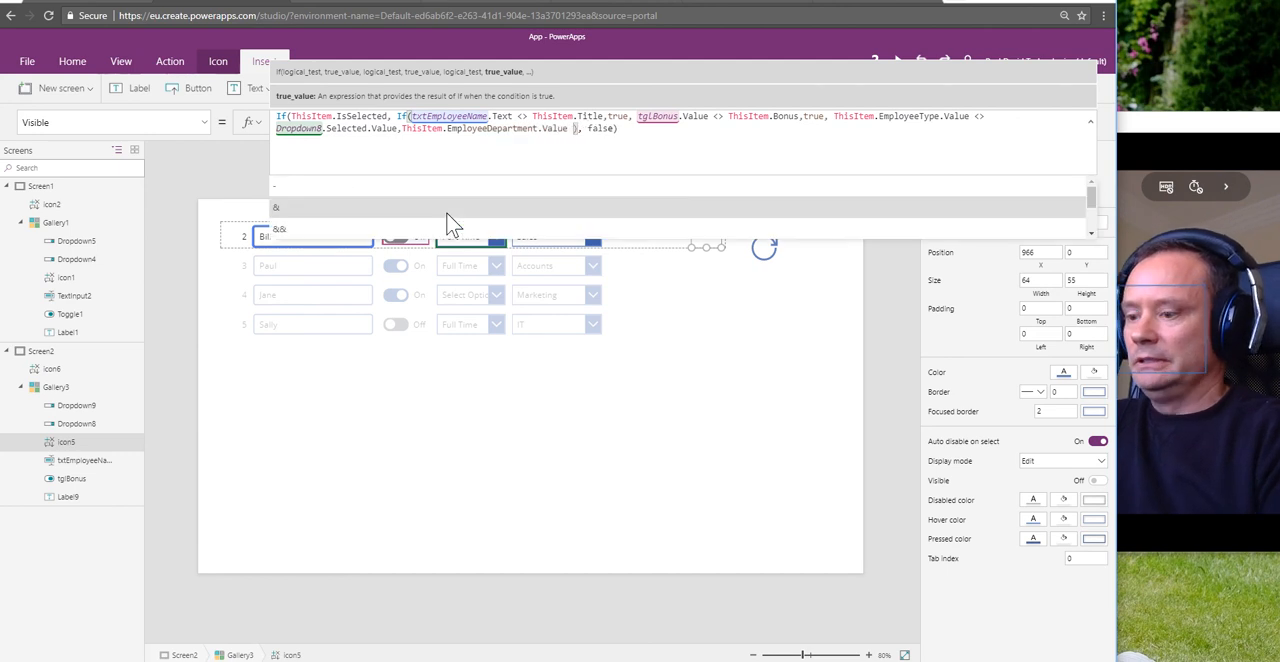
type("<> ")
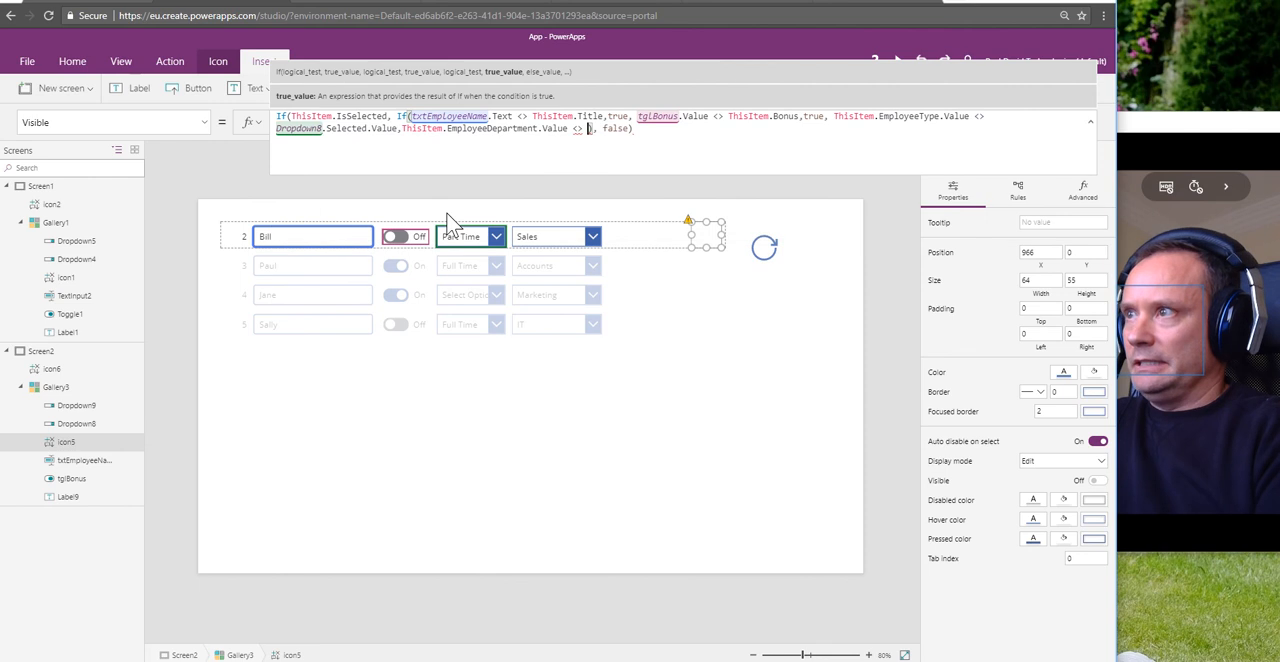
type("drop")
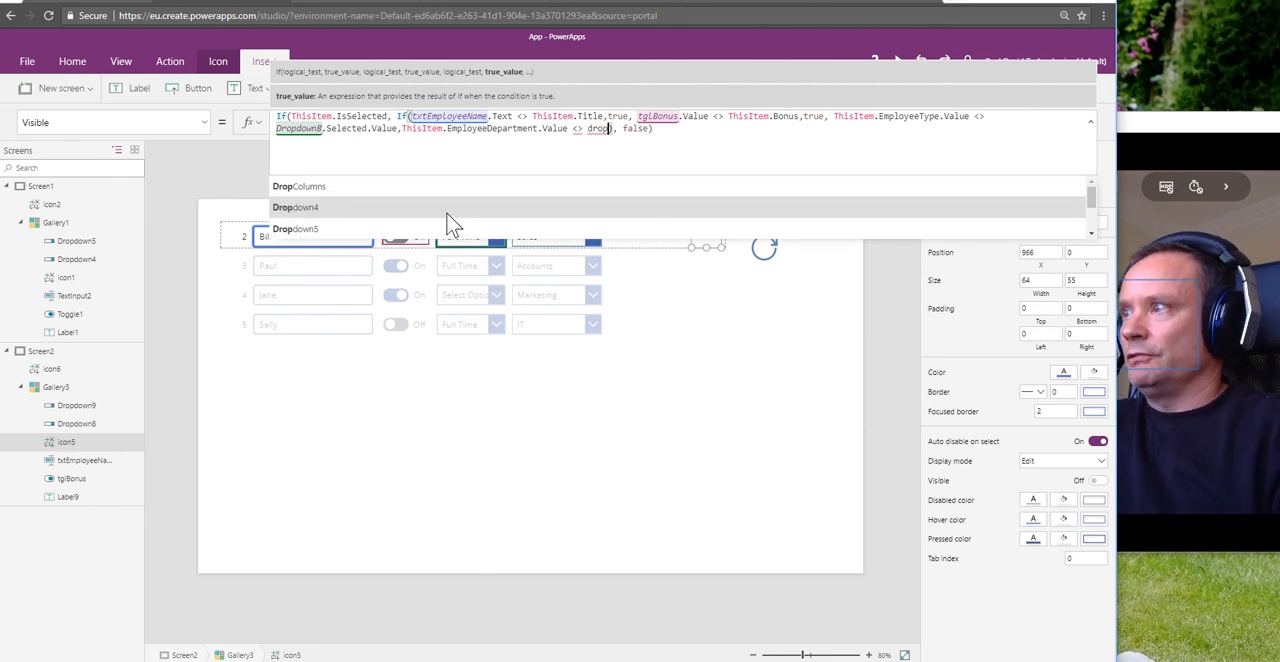
Step: Complete the department condition with Dropdown9.Selected.Value and the result true, and reload the data with the refresh icon
scroll(450, 222, "down", 2)
key("Tab")
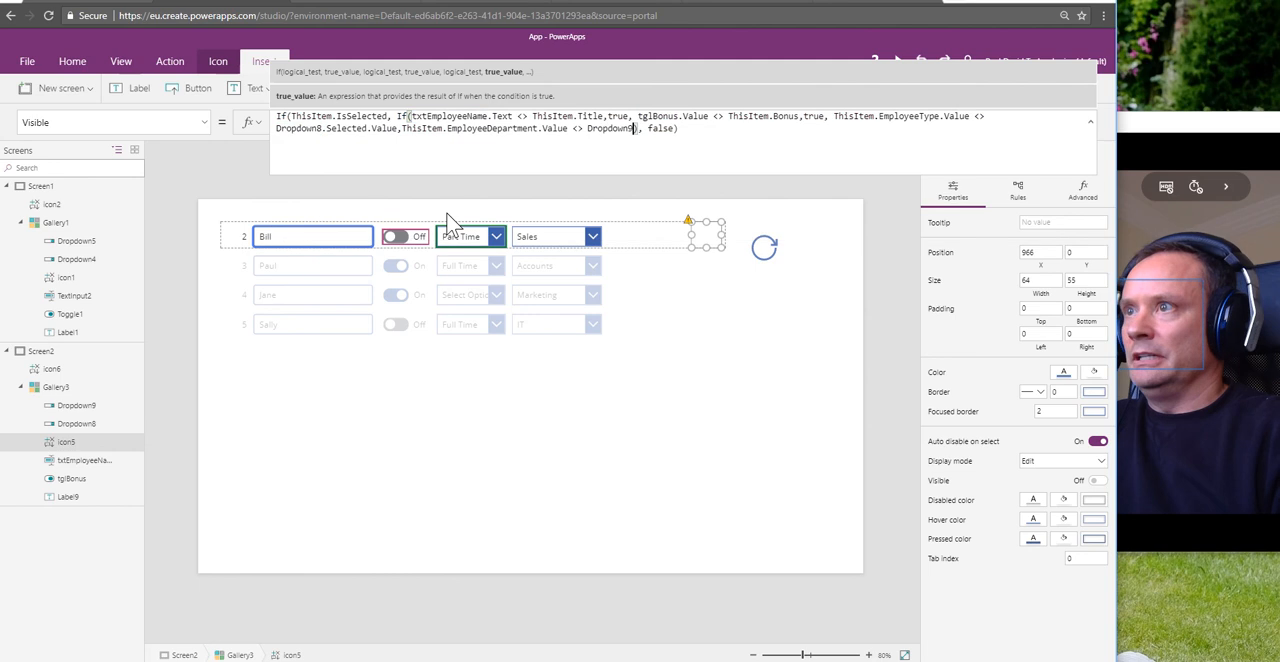
type(".Selected.Val")
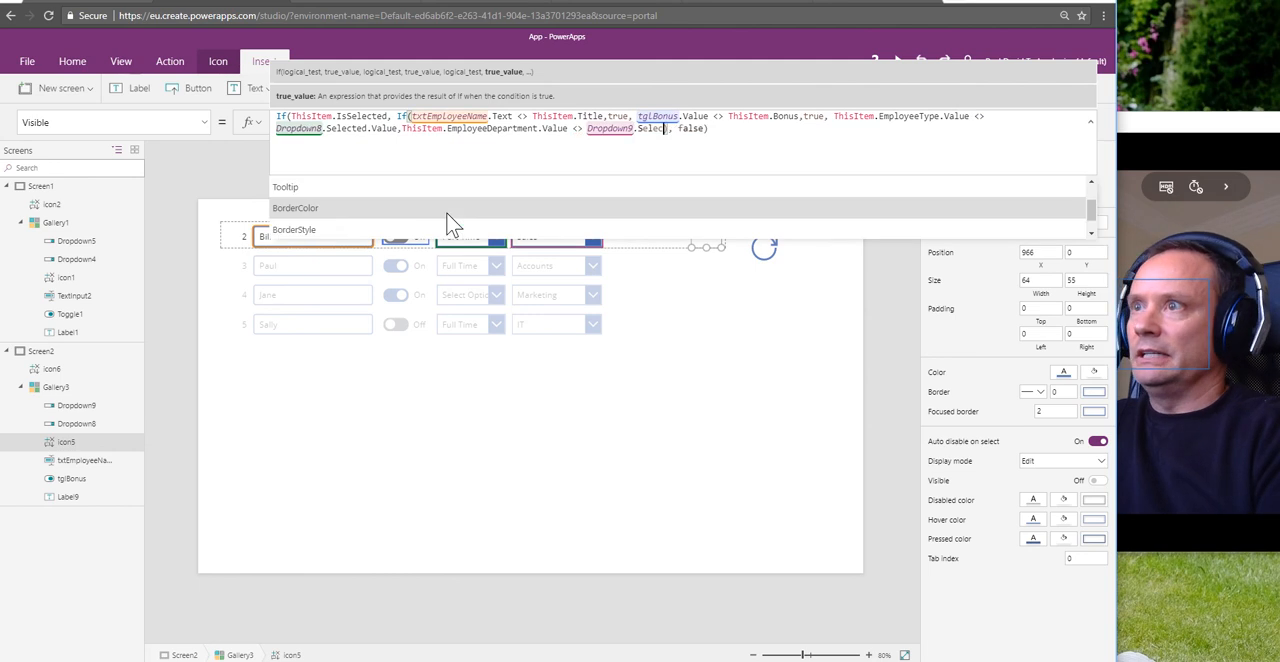
type("ue,true")
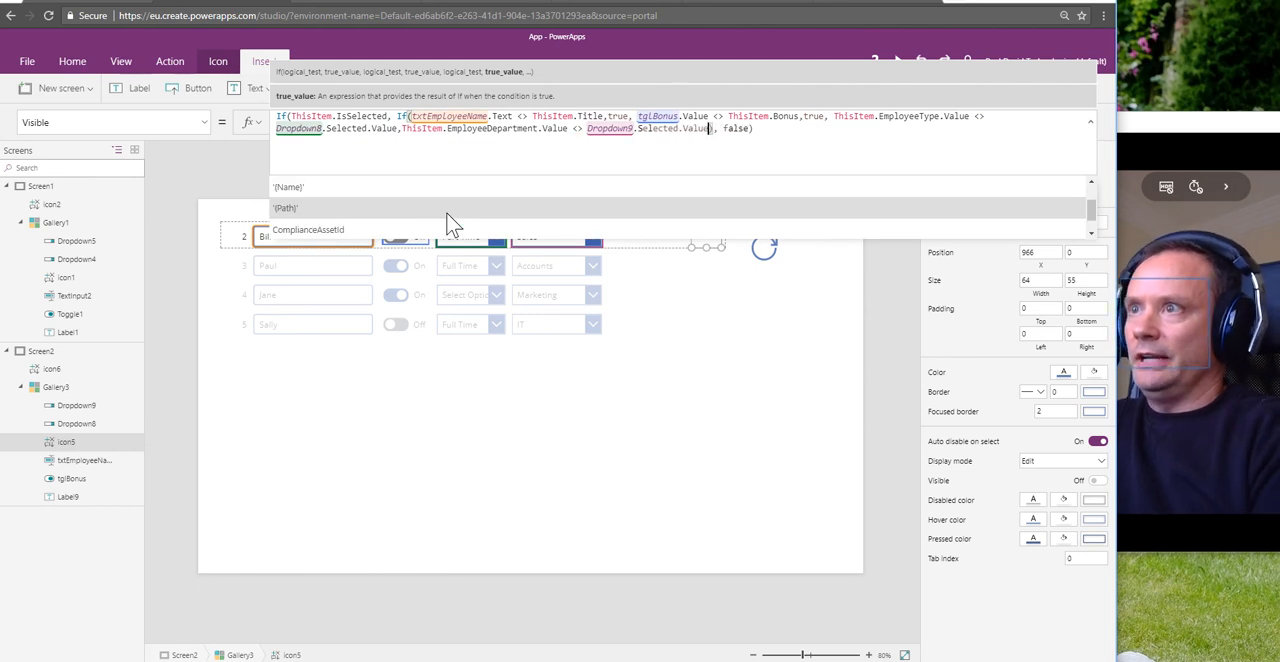
type("),")
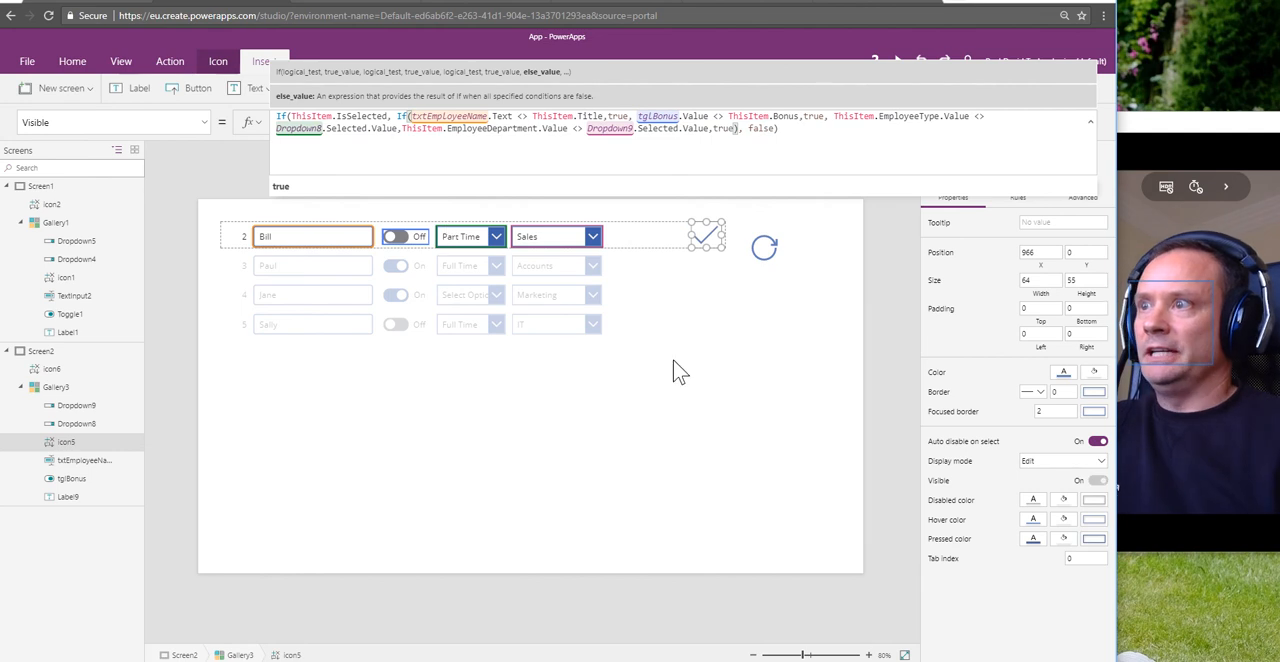
left_click(790, 378)
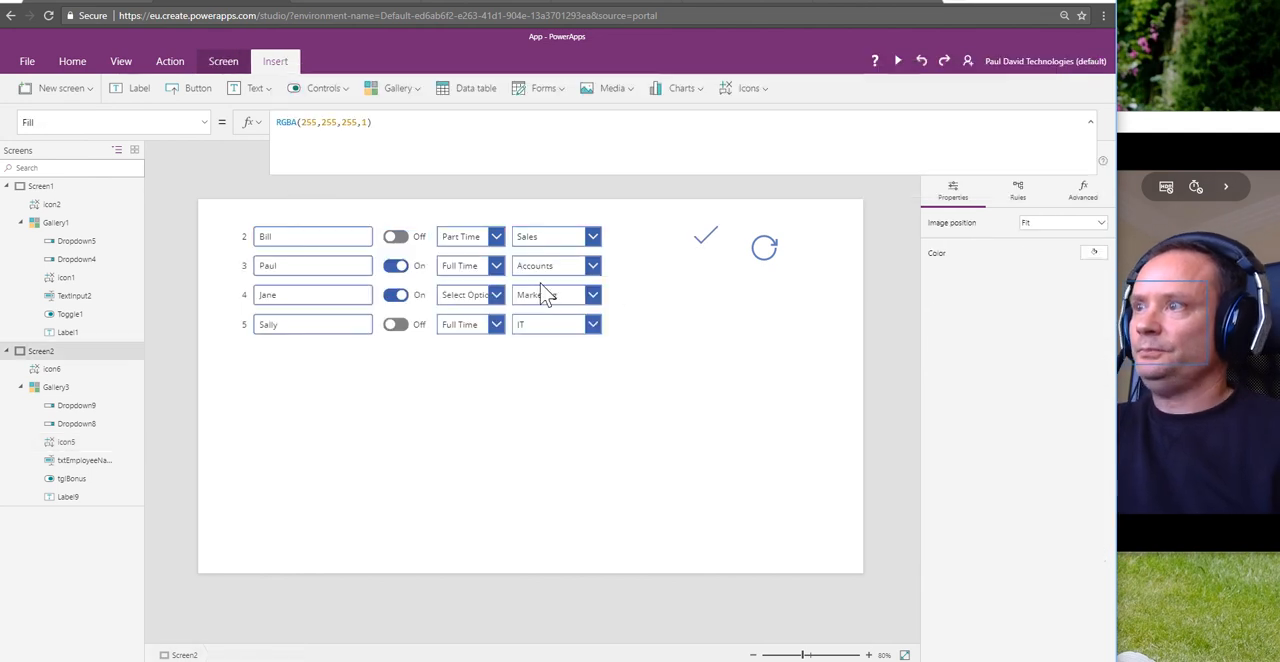
left_click(765, 250)
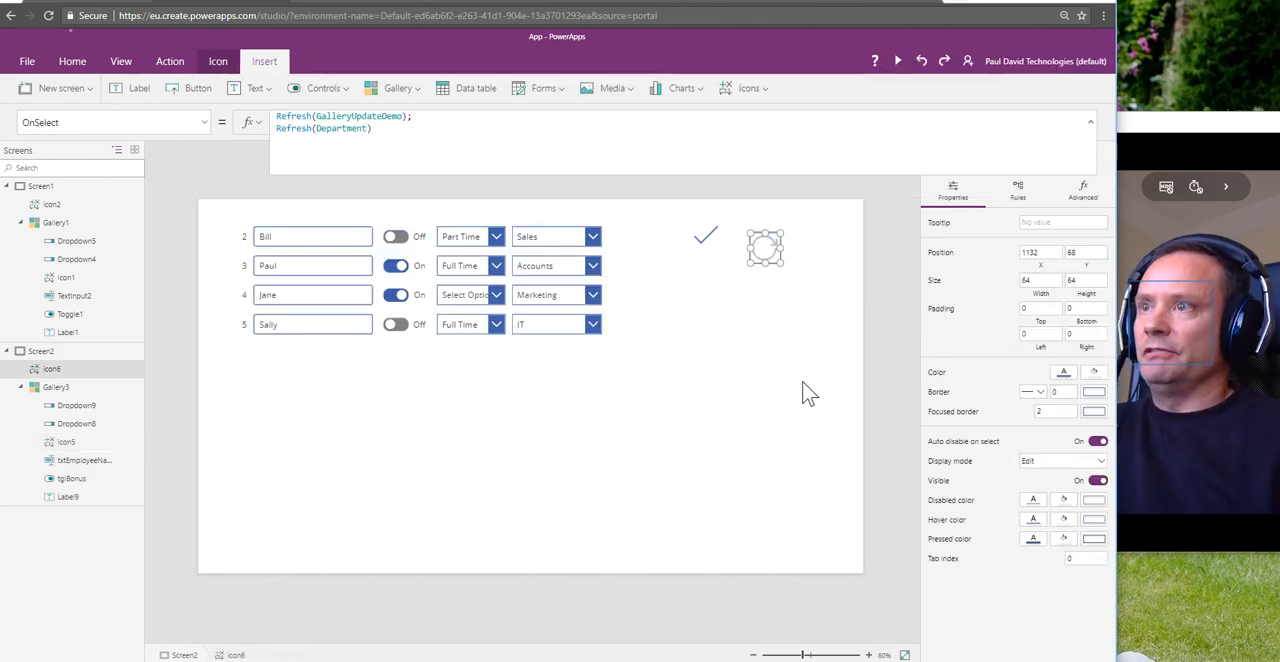
Step: Insert the missing true result before ThisItem.EmployeeDepartment.Value in the check icon's Visible formula
left_click(705, 237)
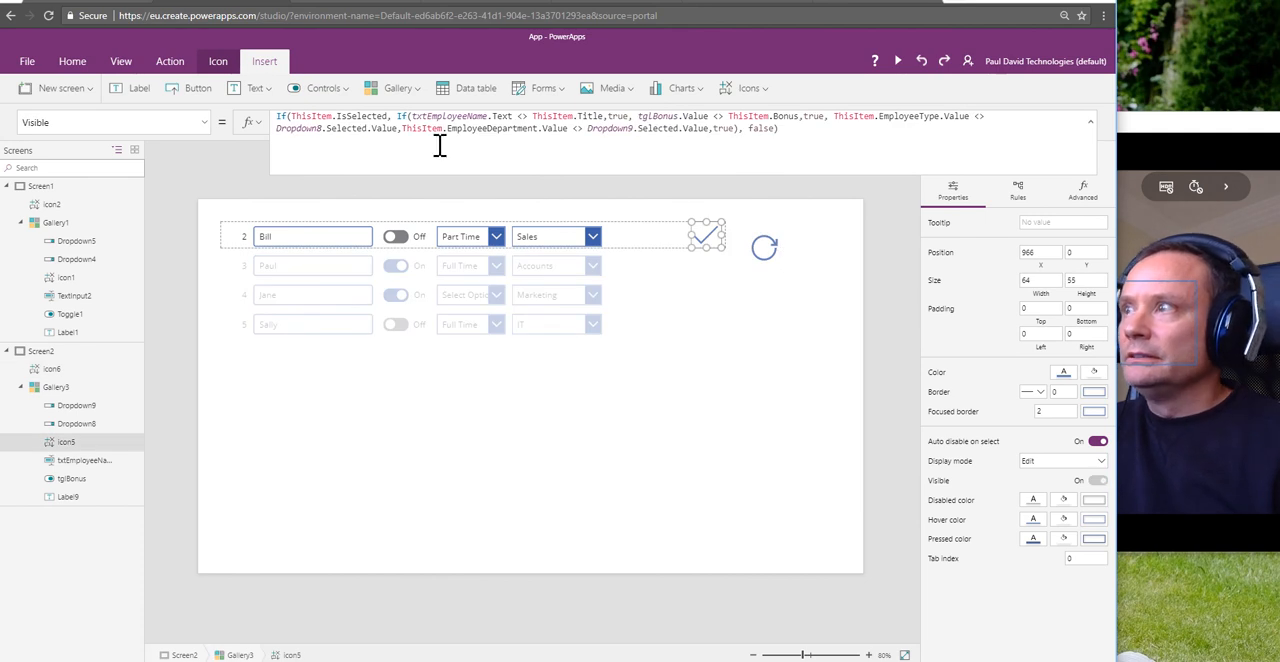
left_click(401, 128)
type("true")
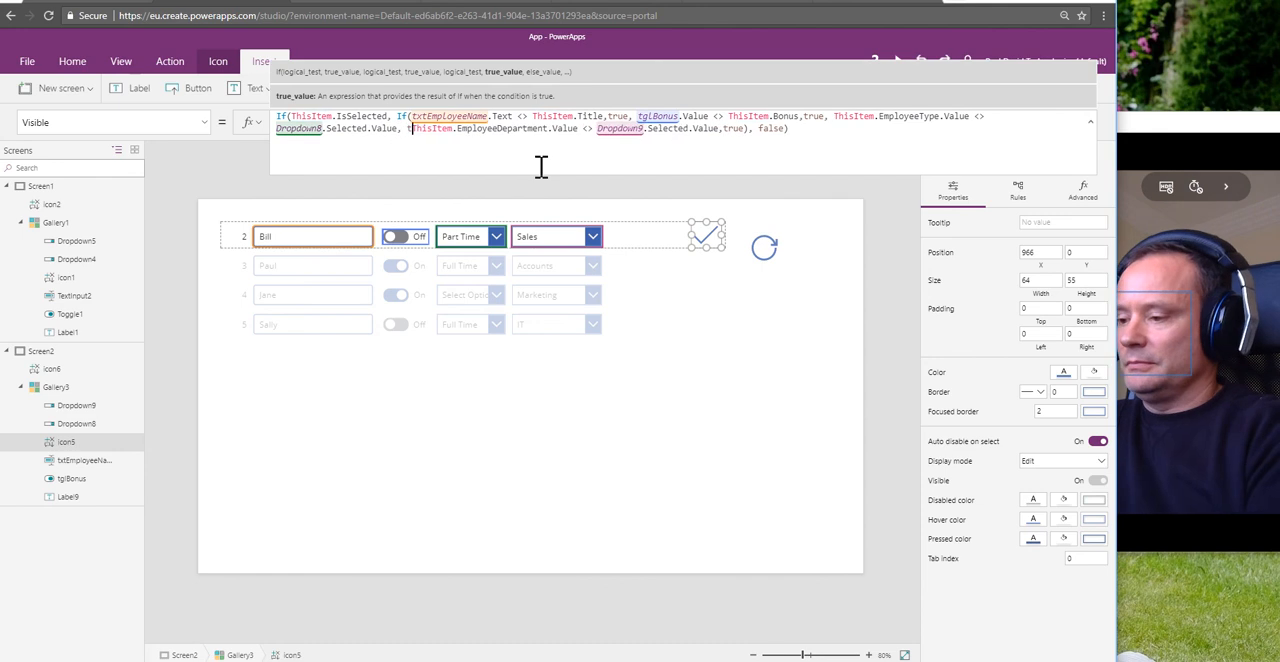
type(",")
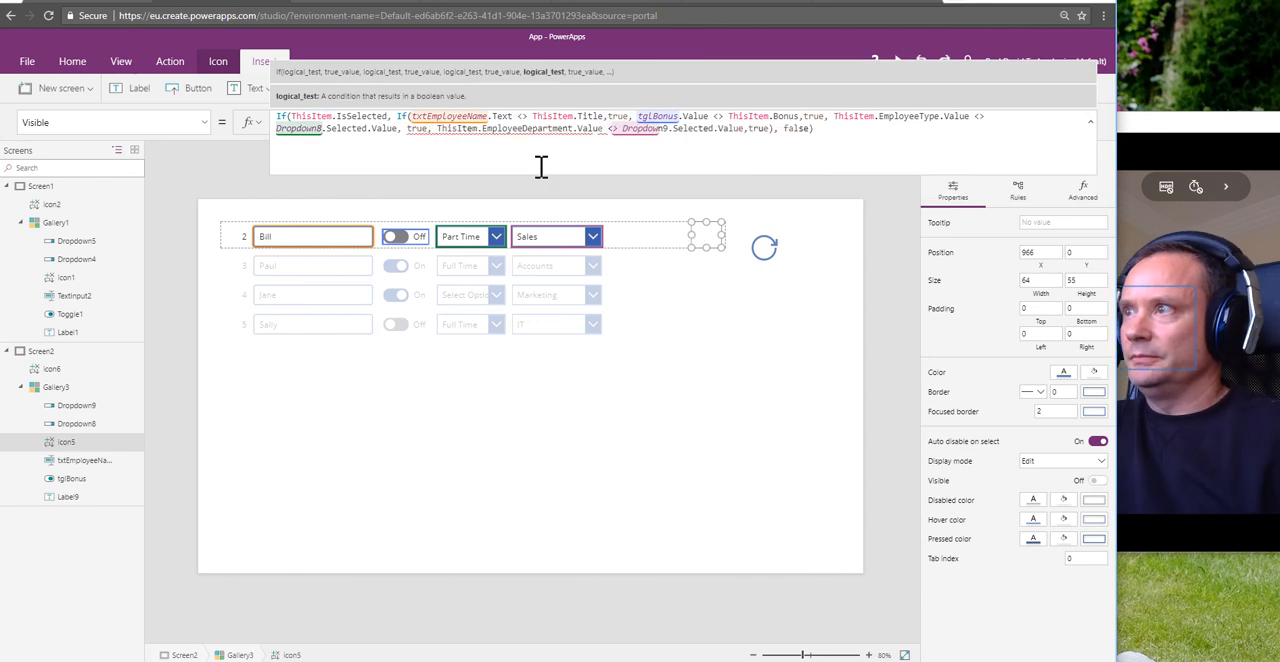
left_click(770, 318)
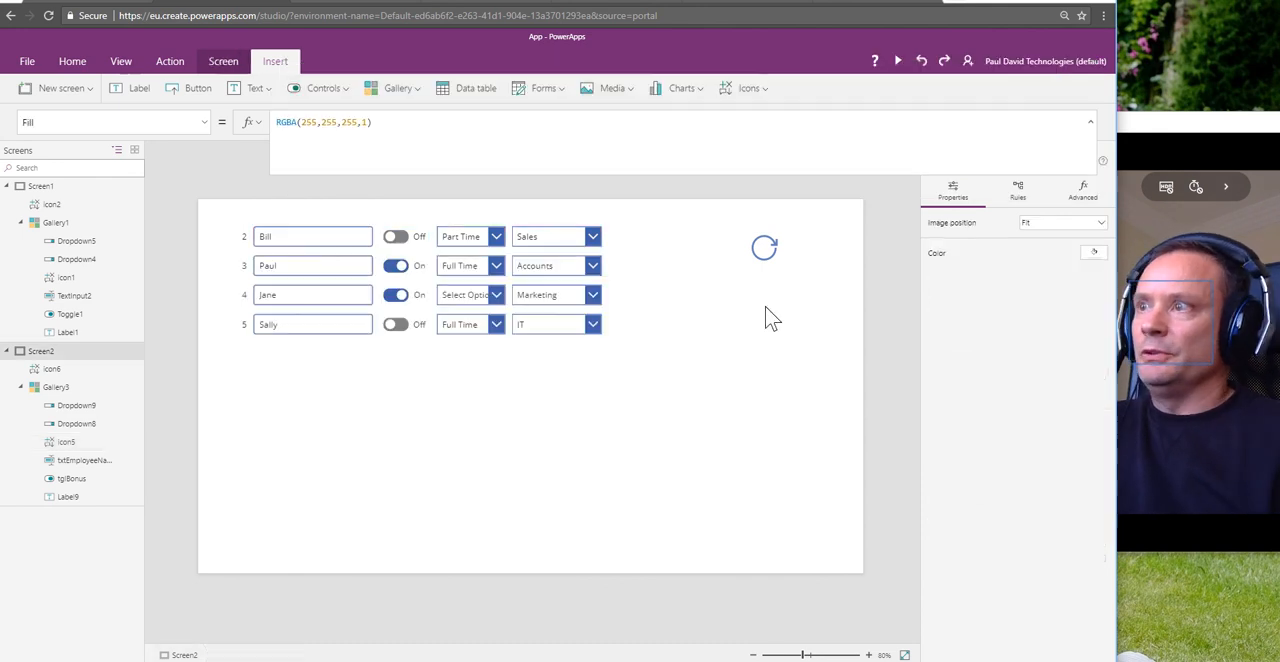
Step: Test the check icon on the first gallery row by appending "a" to the employee name and removing it, and try the bonus toggle
left_click(762, 250)
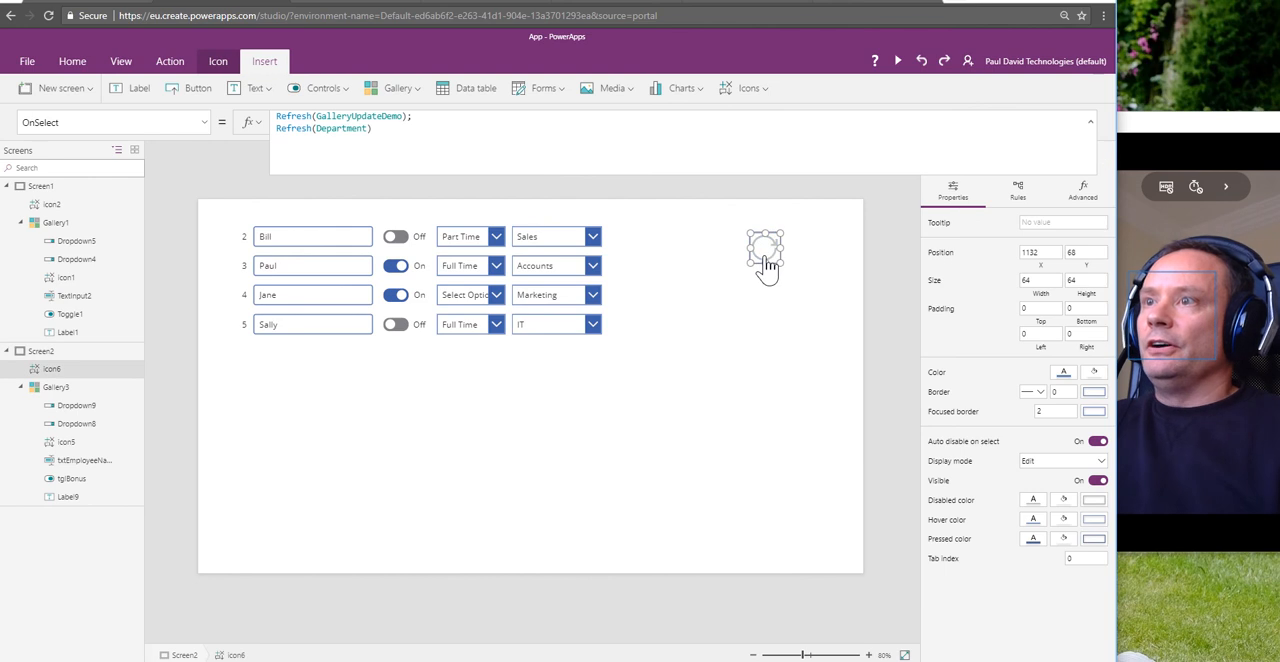
left_click(353, 237)
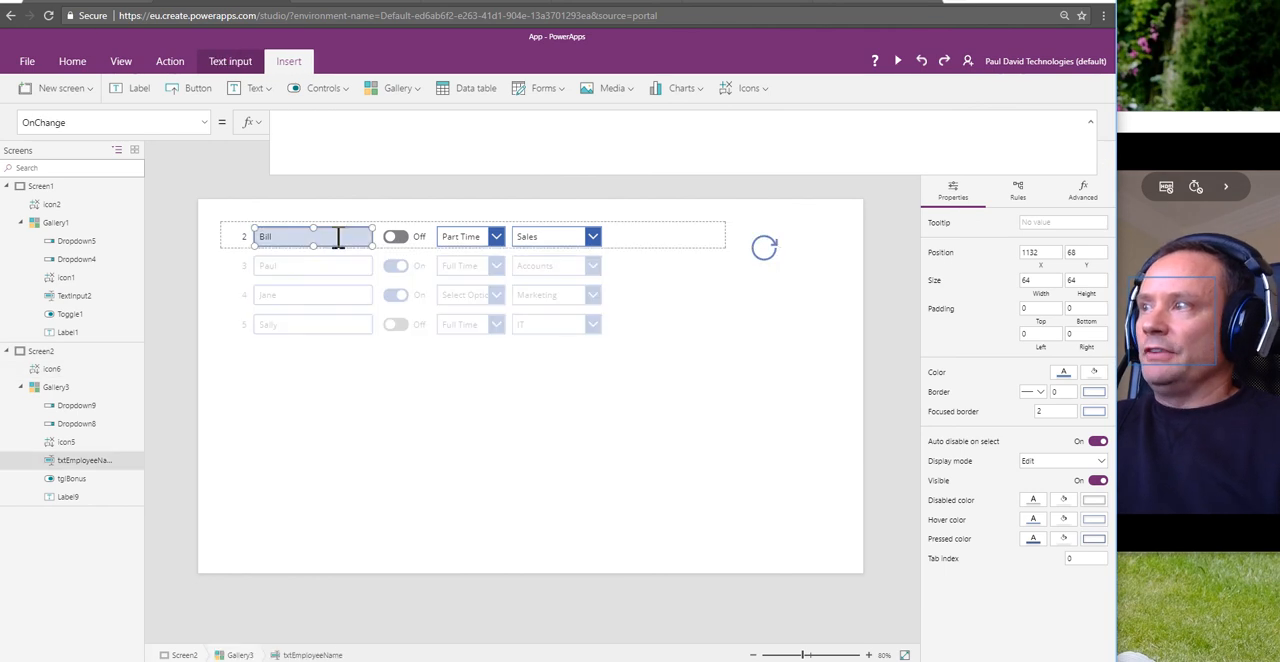
left_click(336, 237)
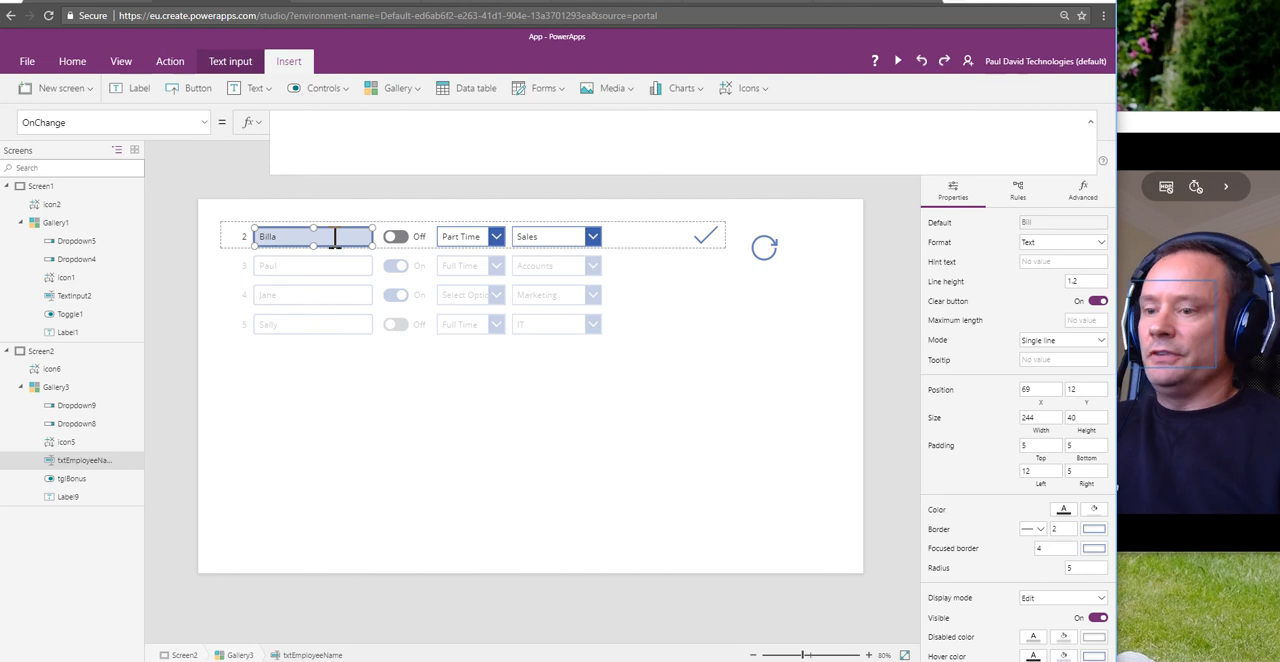
key("BackSpace")
left_click(402, 237)
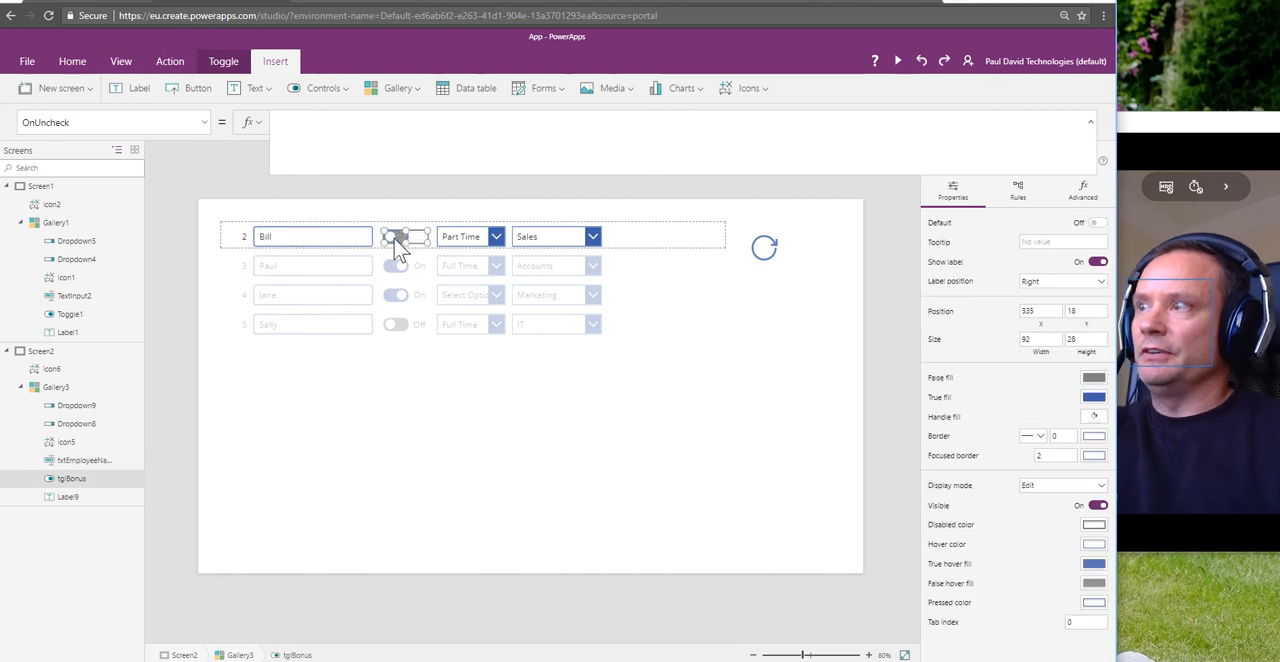
Step: Test the check icon by changing the first row's employee type to Full Time and back to Part Time
left_click(497, 240)
left_click(497, 240)
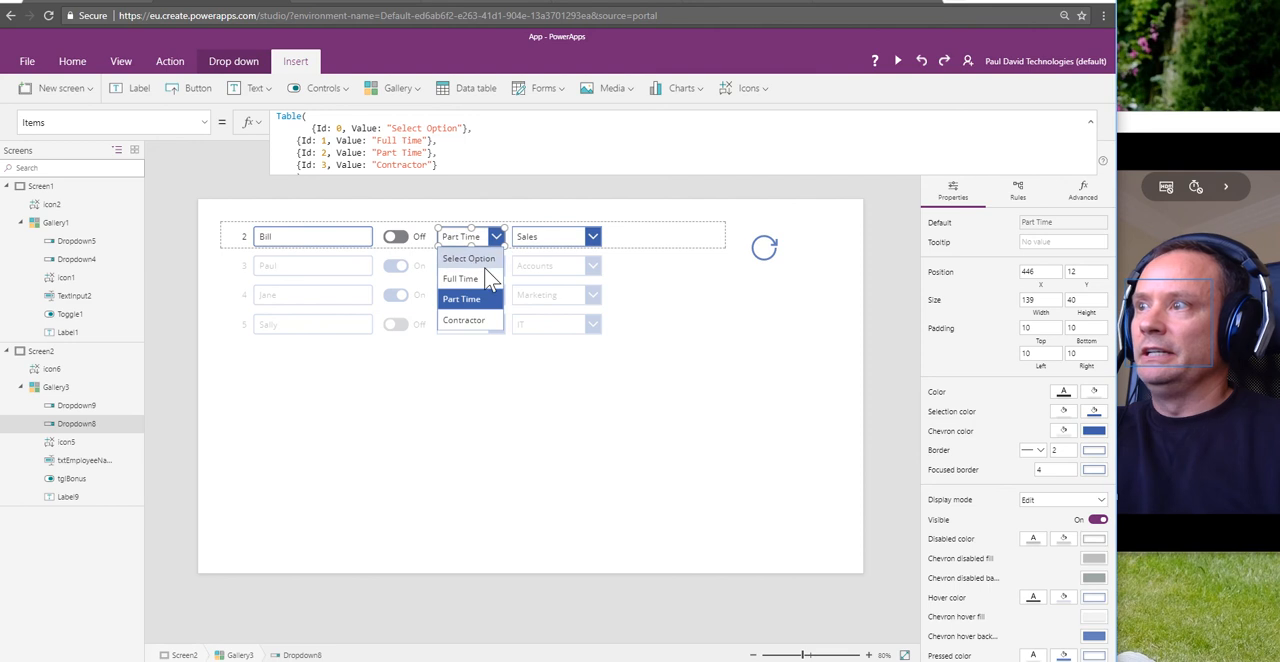
left_click(482, 279)
left_click(497, 240)
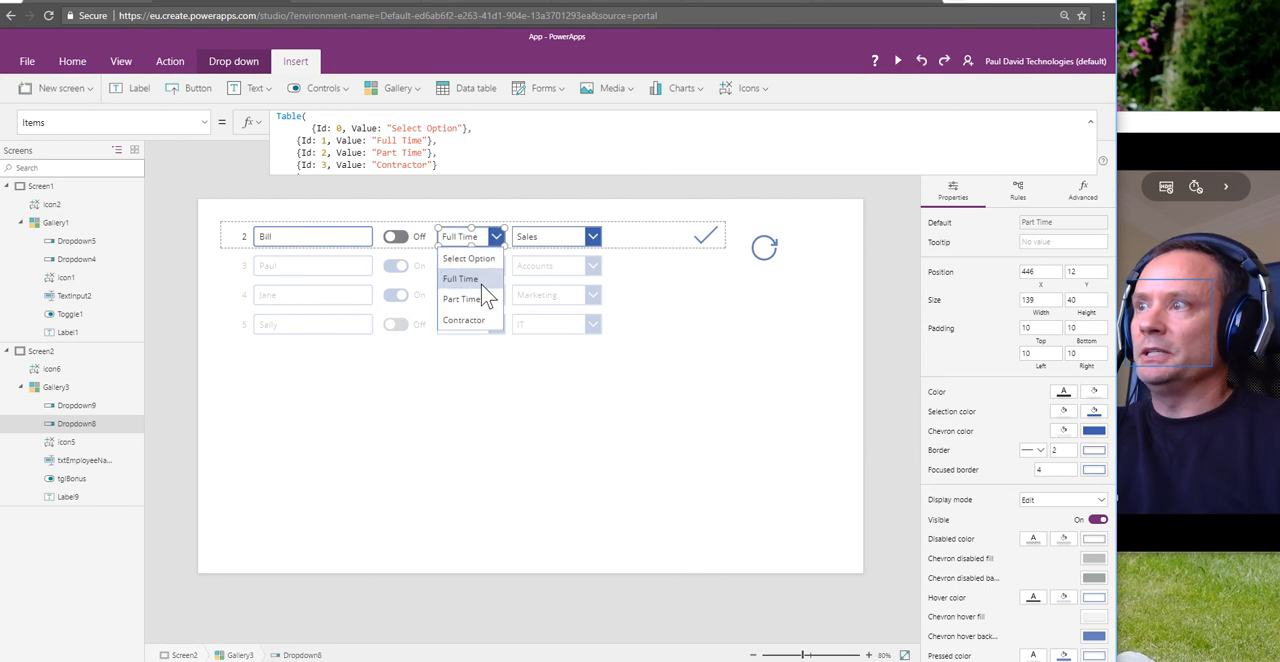
left_click(484, 300)
Step: Test the check icon by changing the first row's department to IT and back to Sales
left_click(594, 240)
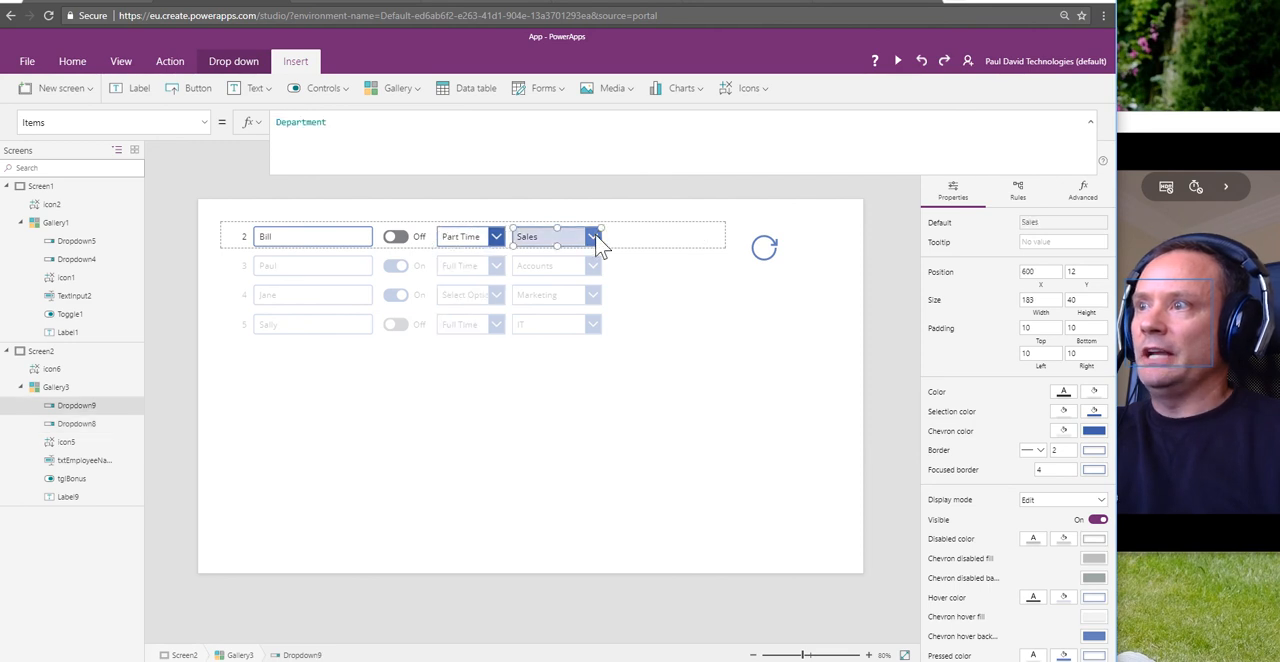
left_click(594, 240)
left_click(560, 284)
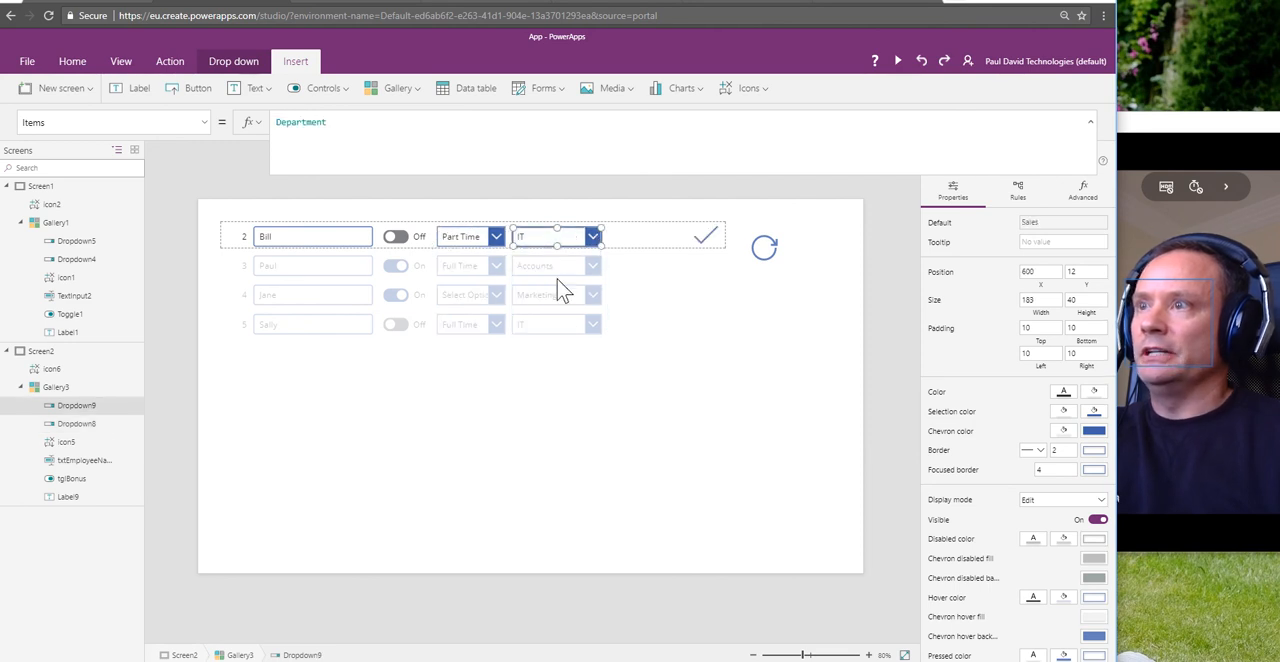
left_click(594, 240)
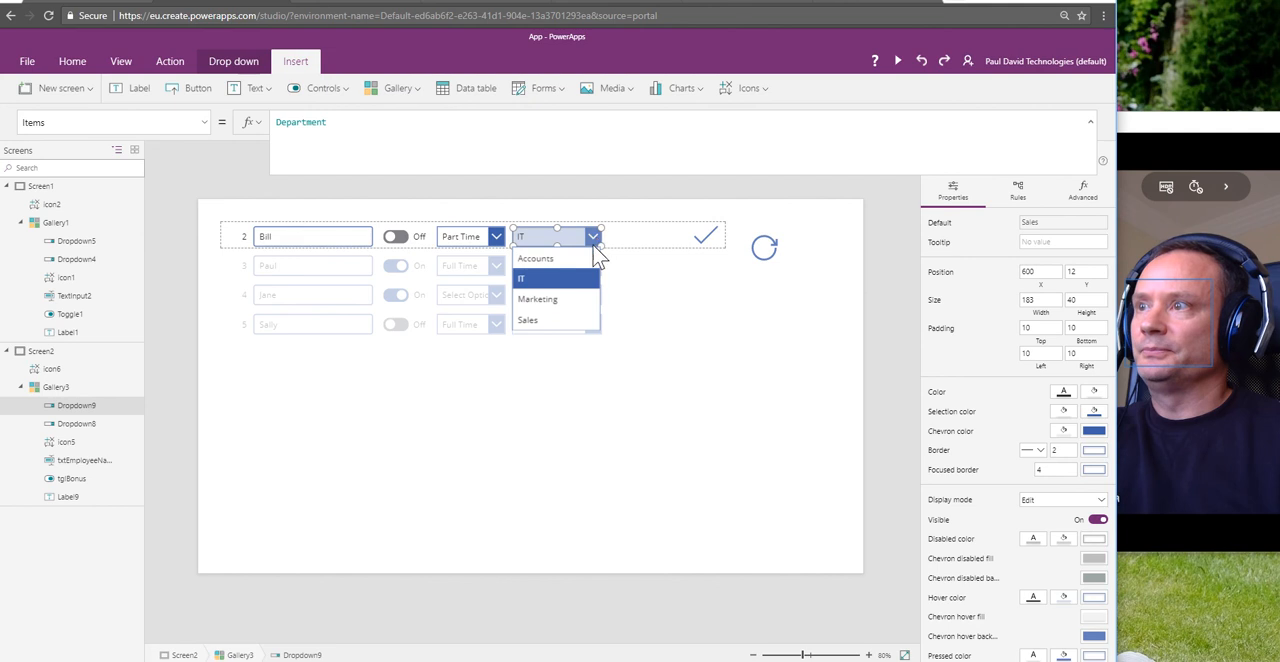
left_click(582, 317)
left_click(789, 287)
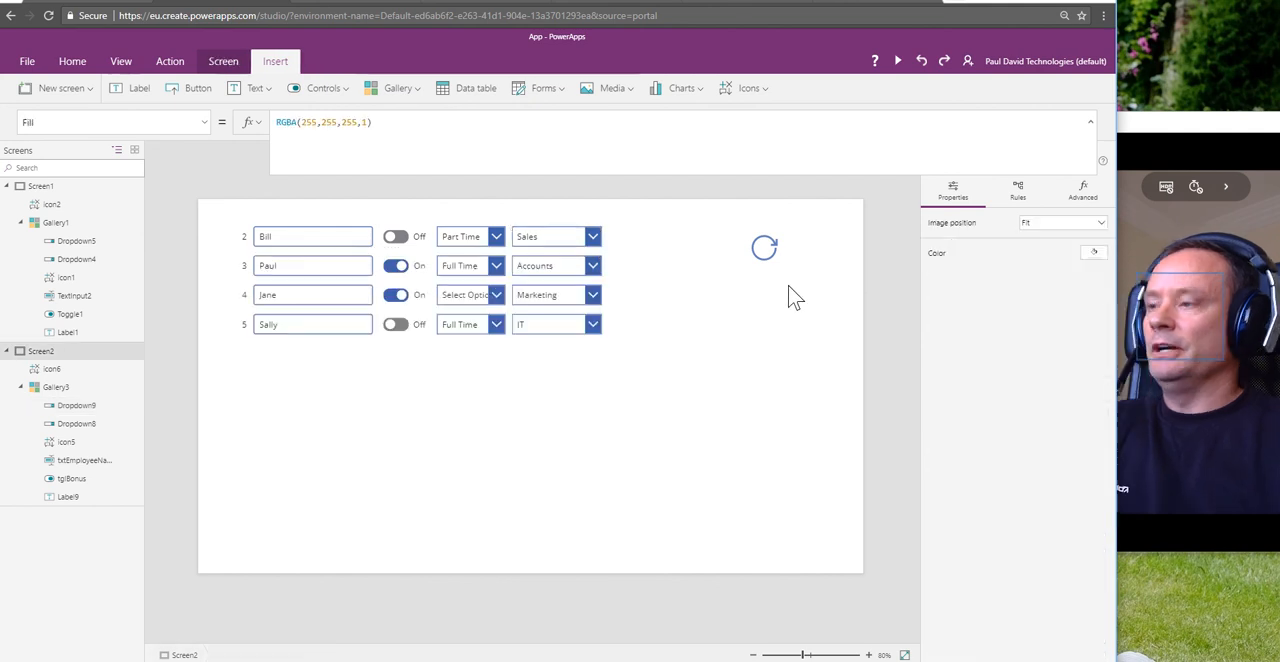
Step: In the check icon's OnSelect Patch formula, add a comma after the Bonus record and start a new line before the closing parenthesis
left_click(88, 441)
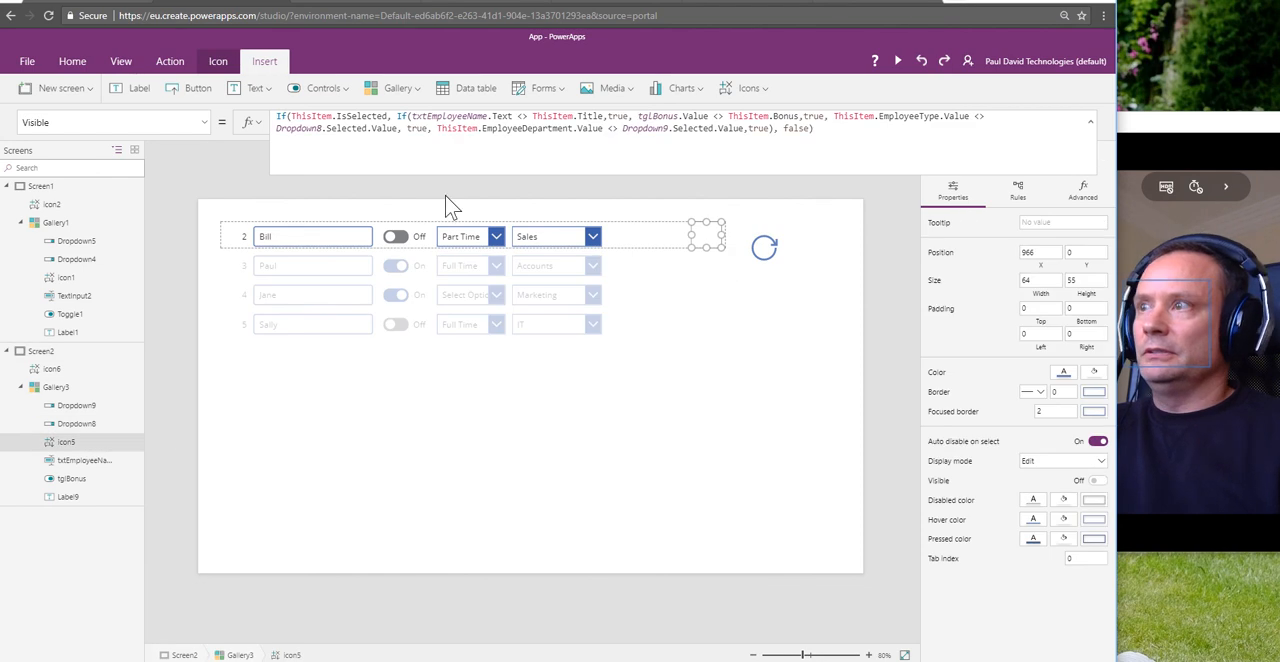
left_click(204, 122)
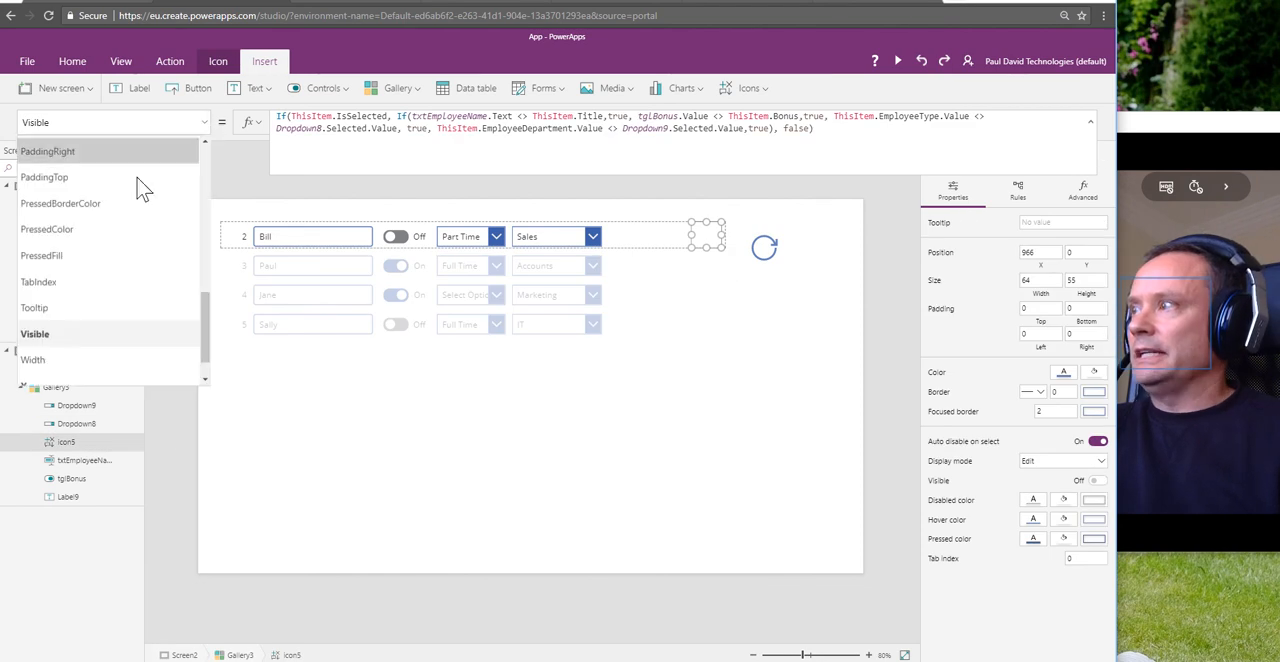
scroll(84, 268, "up", 4)
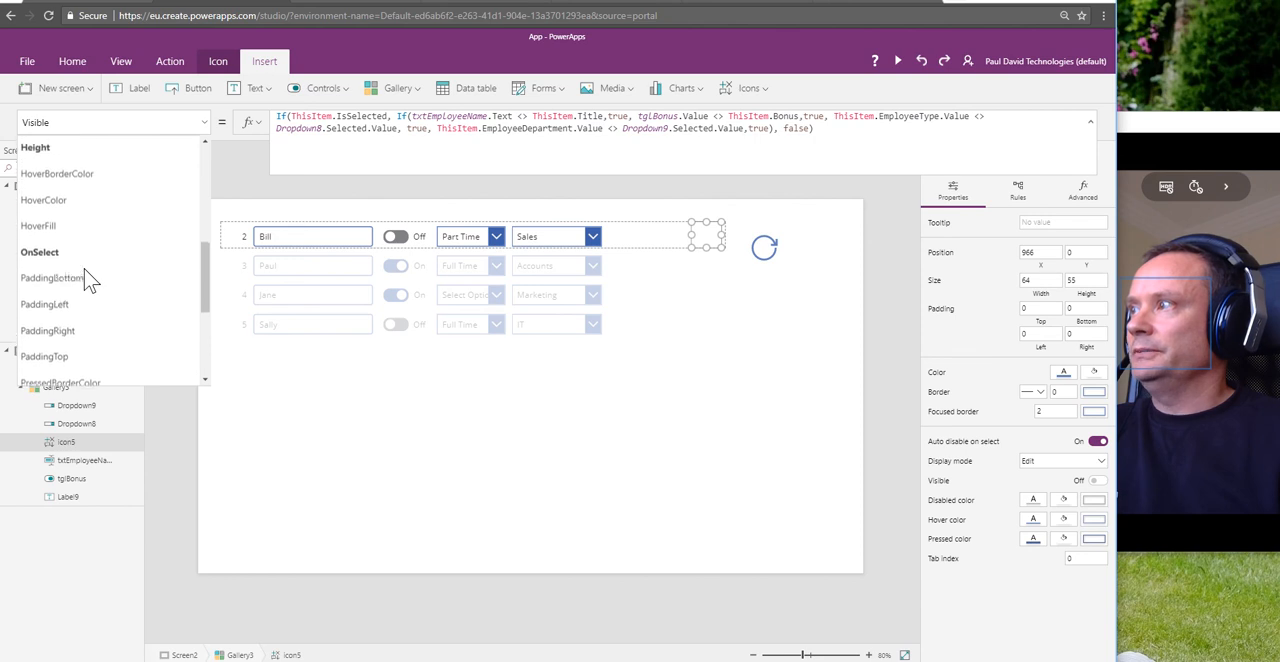
scroll(84, 268, "up", 2)
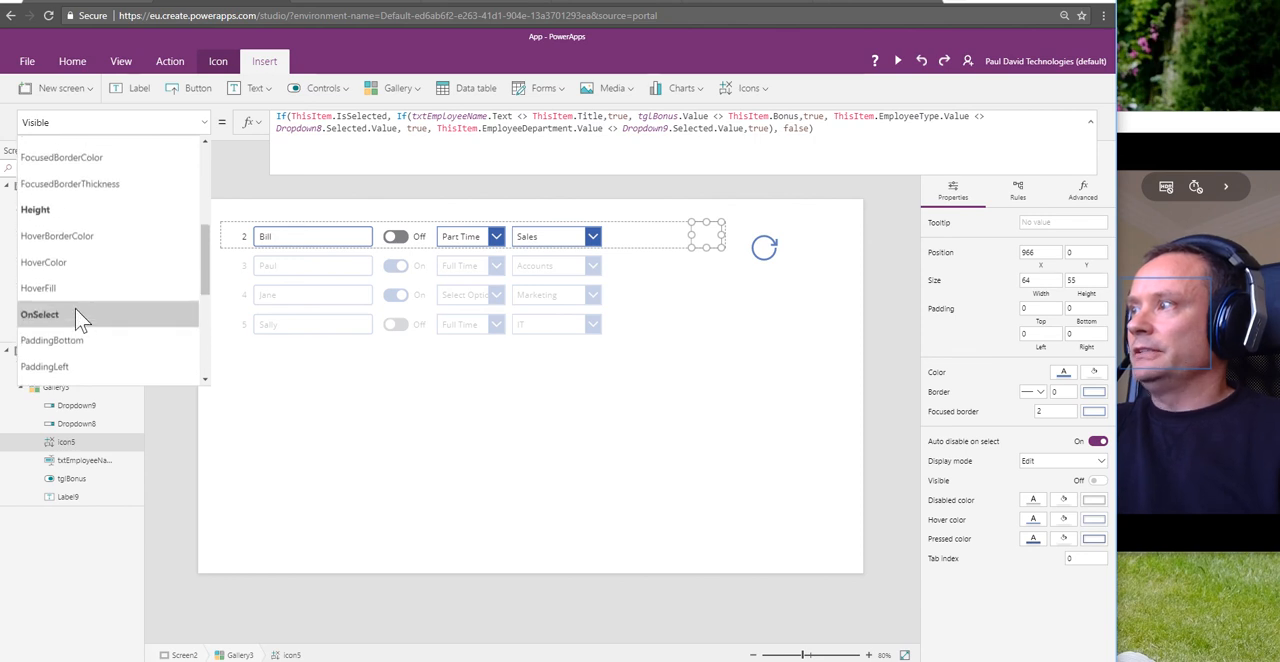
left_click(79, 314)
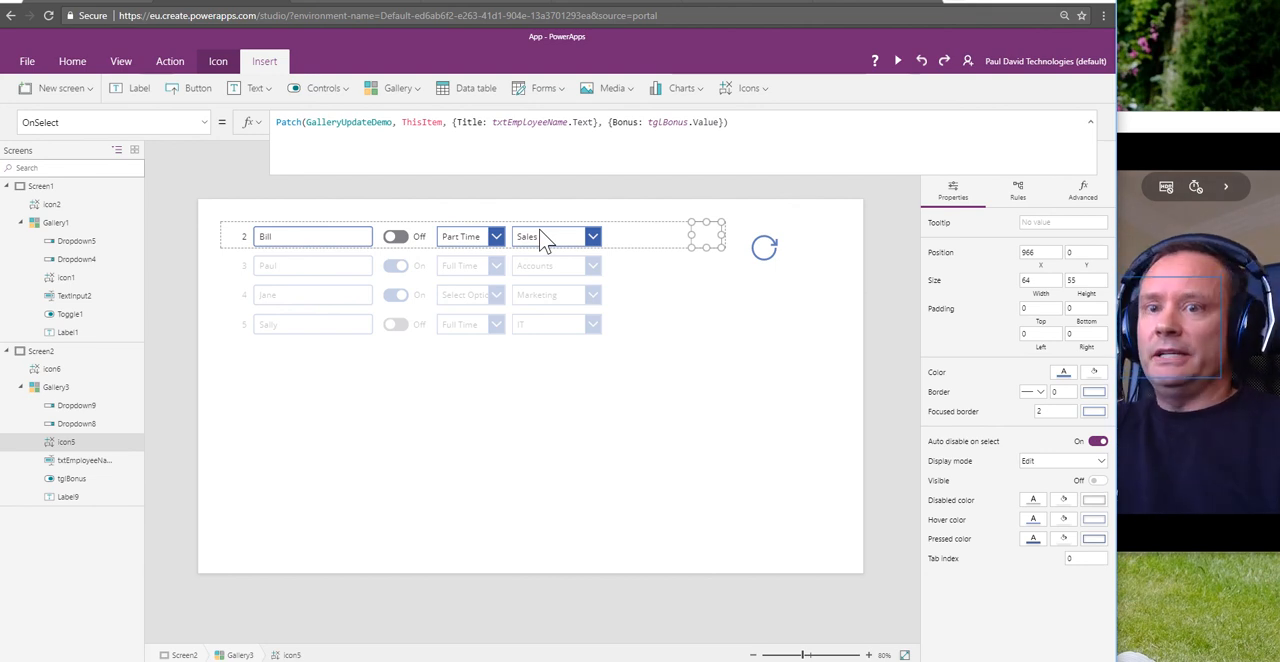
left_click(729, 122)
type(")")
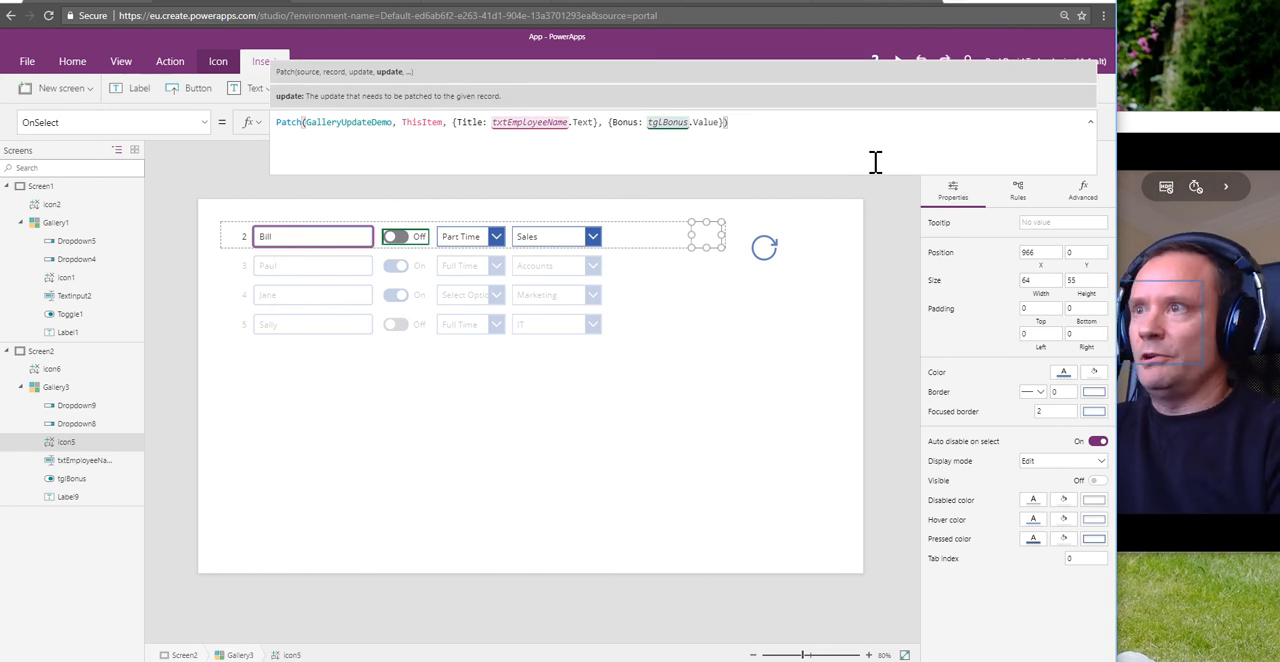
type(",")
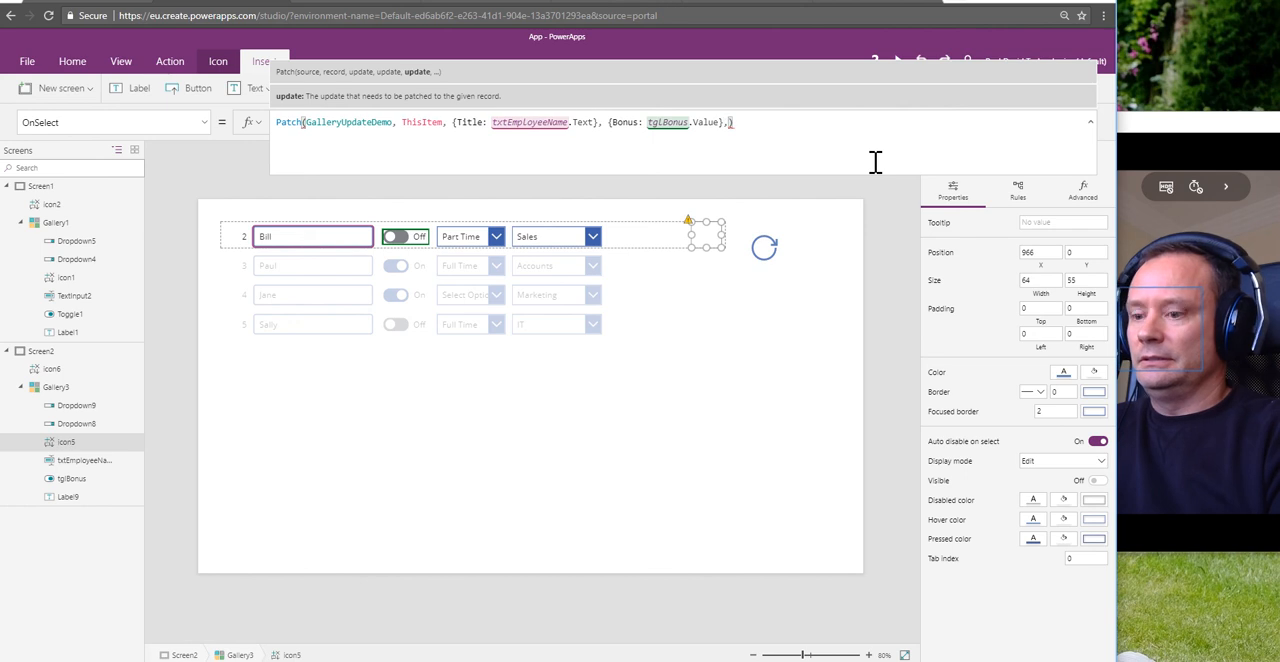
key("shift+Return")
key("shift+Return")
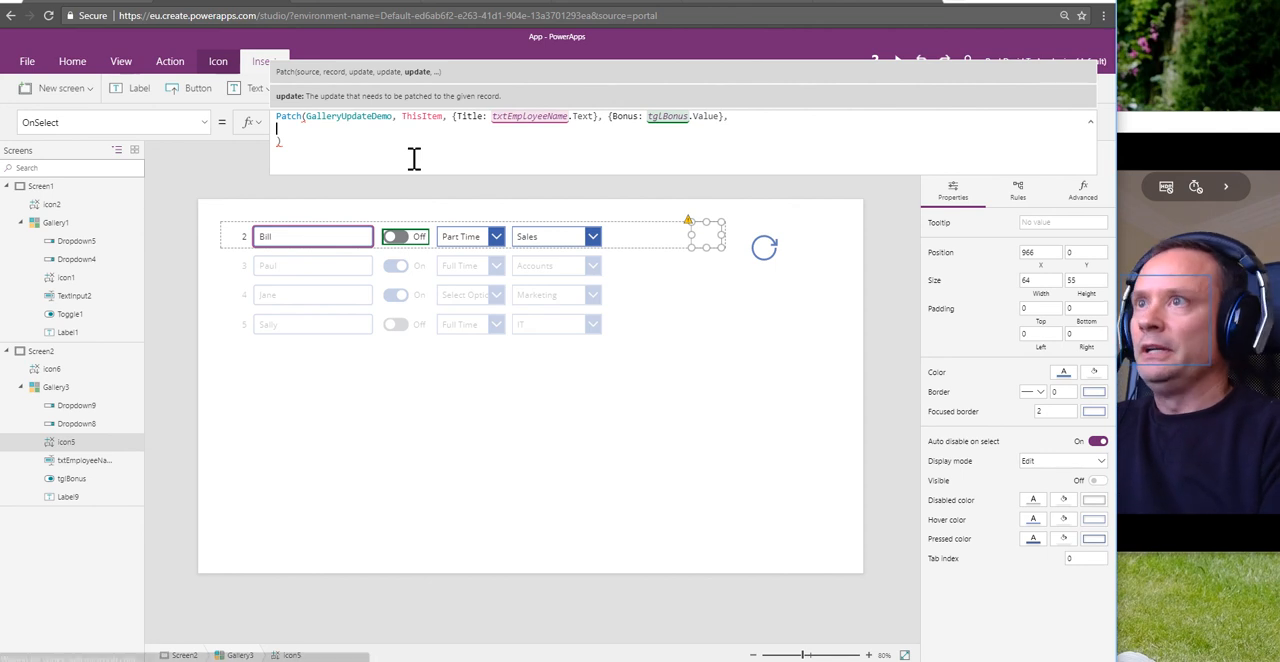
Step: Switch to the blog article on updating SharePoint choice columns with Patch, review its example, and return to the app editor
left_click(877, 2)
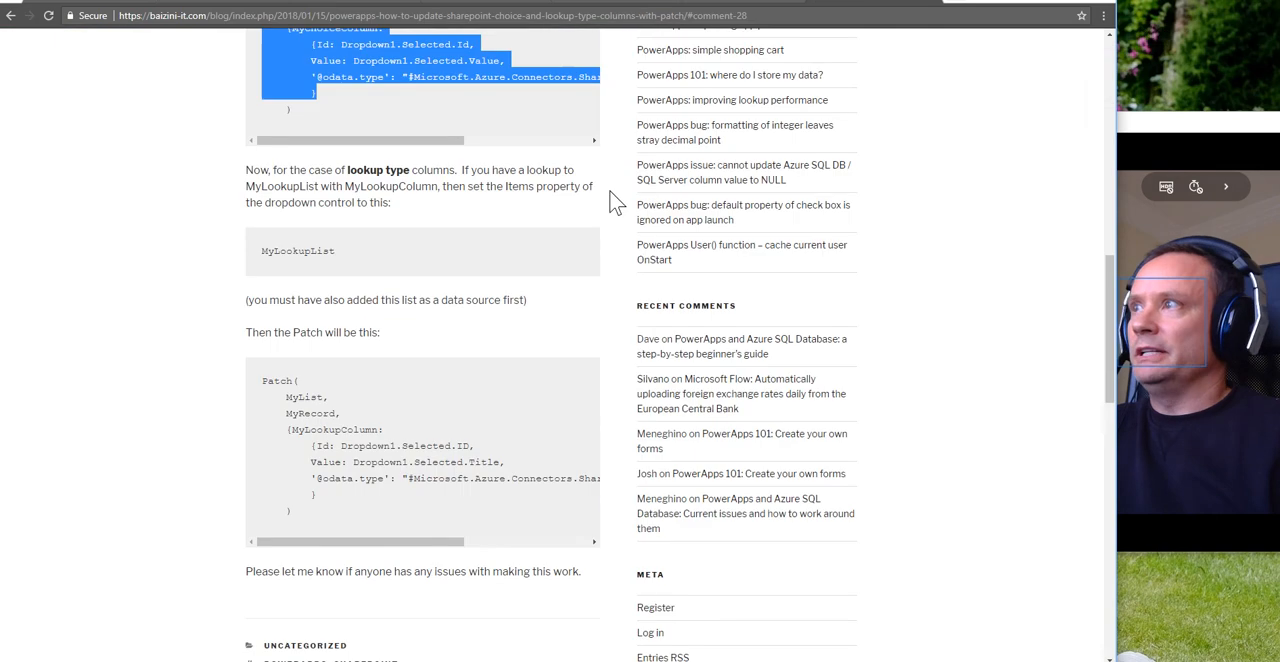
scroll(608, 200, "up", 10)
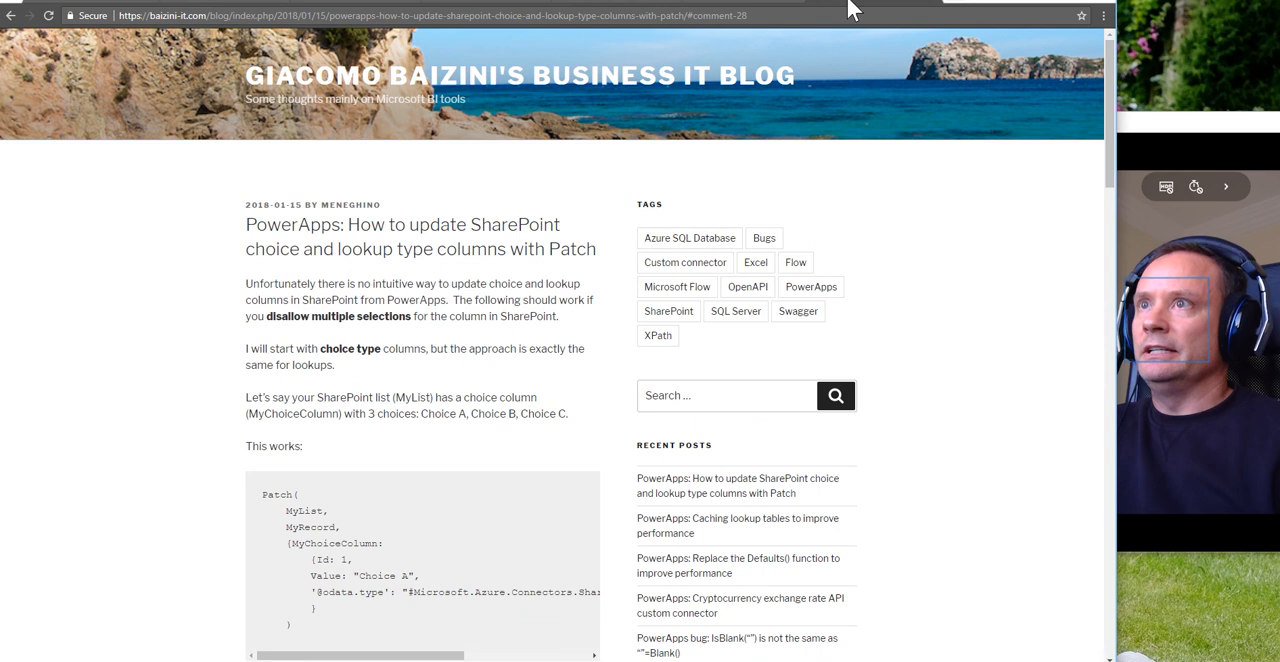
left_click(237, 8)
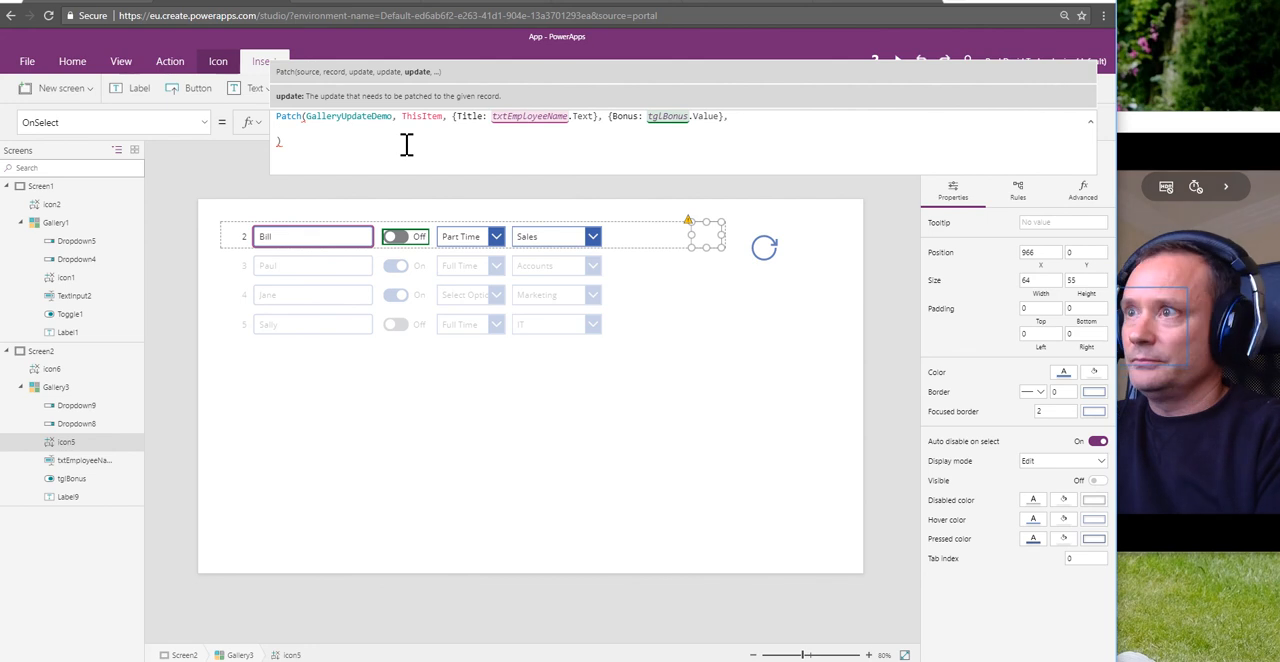
Step: Enter the EmployeeType column name on the new line of the Patch formula
type("E")
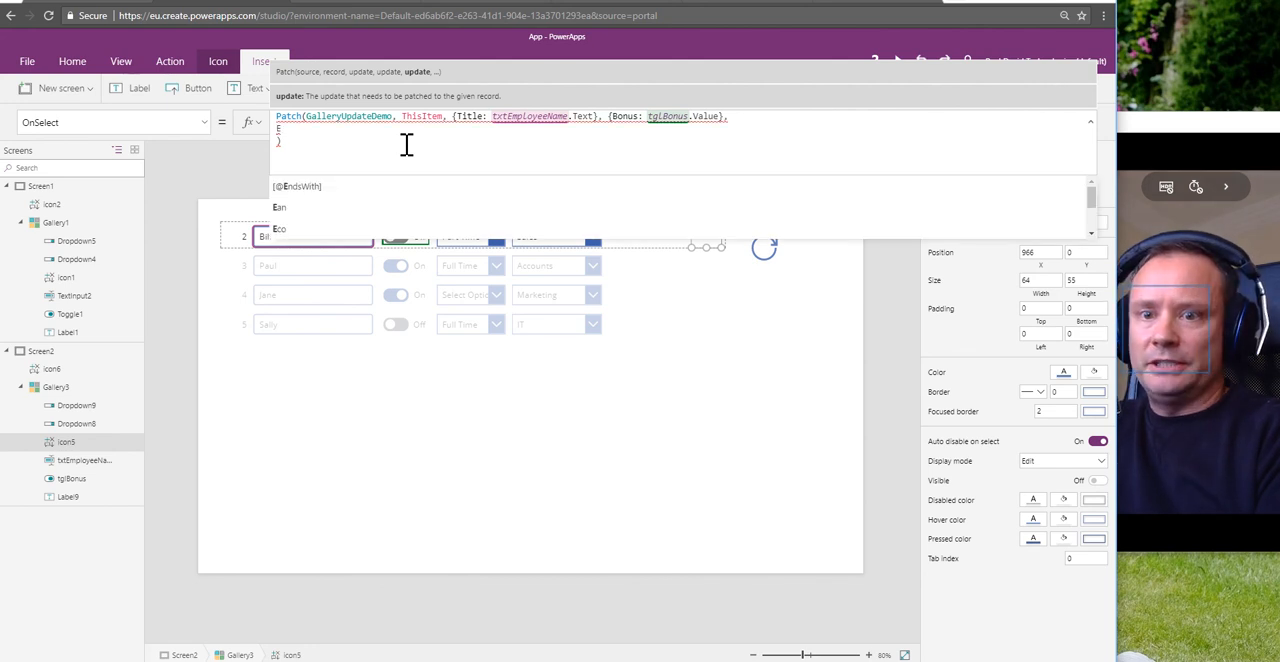
type("mp")
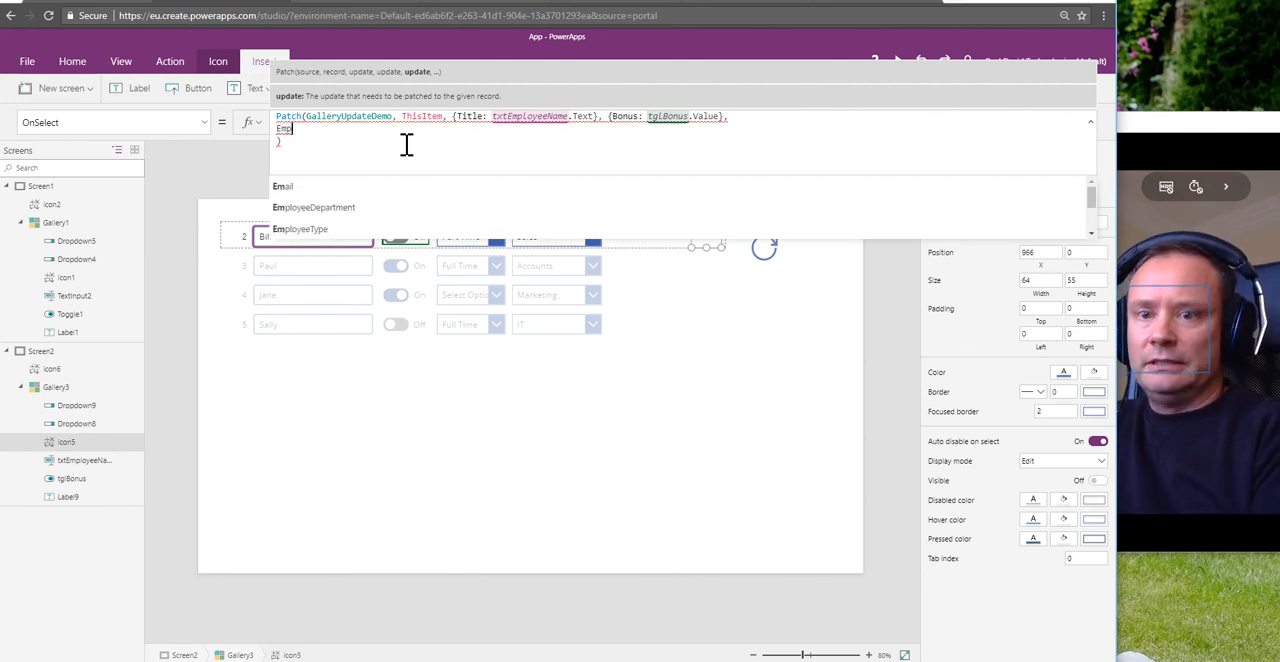
type("loy")
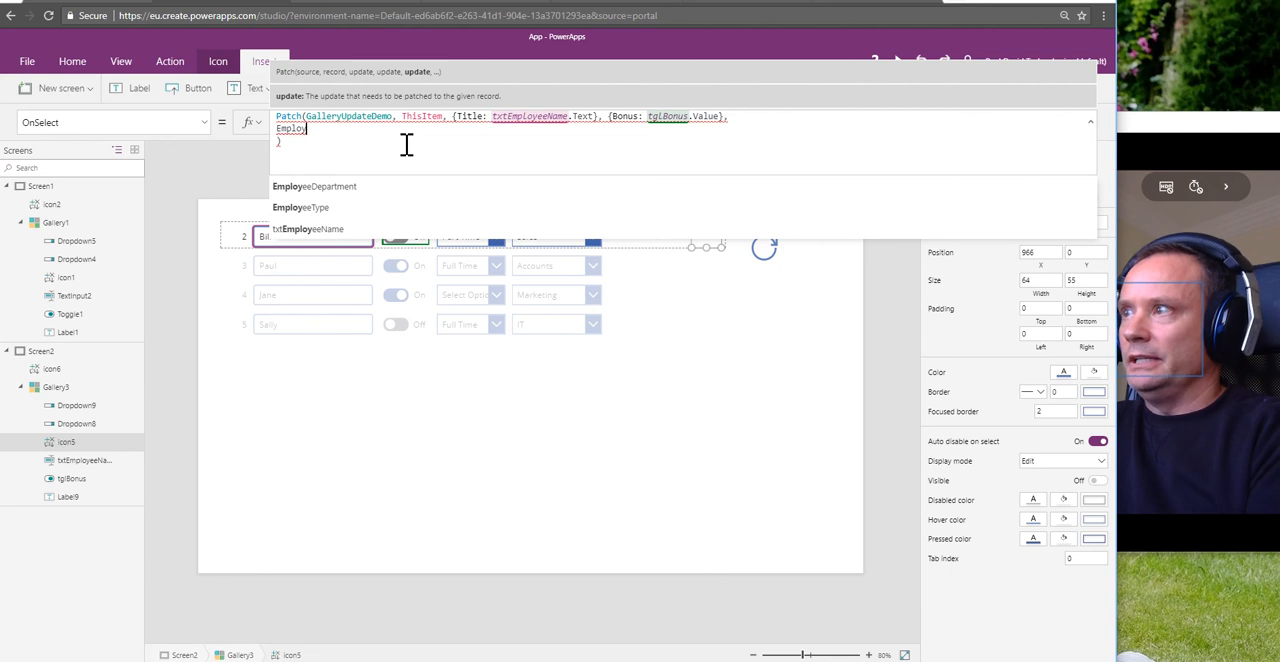
type("eeType")
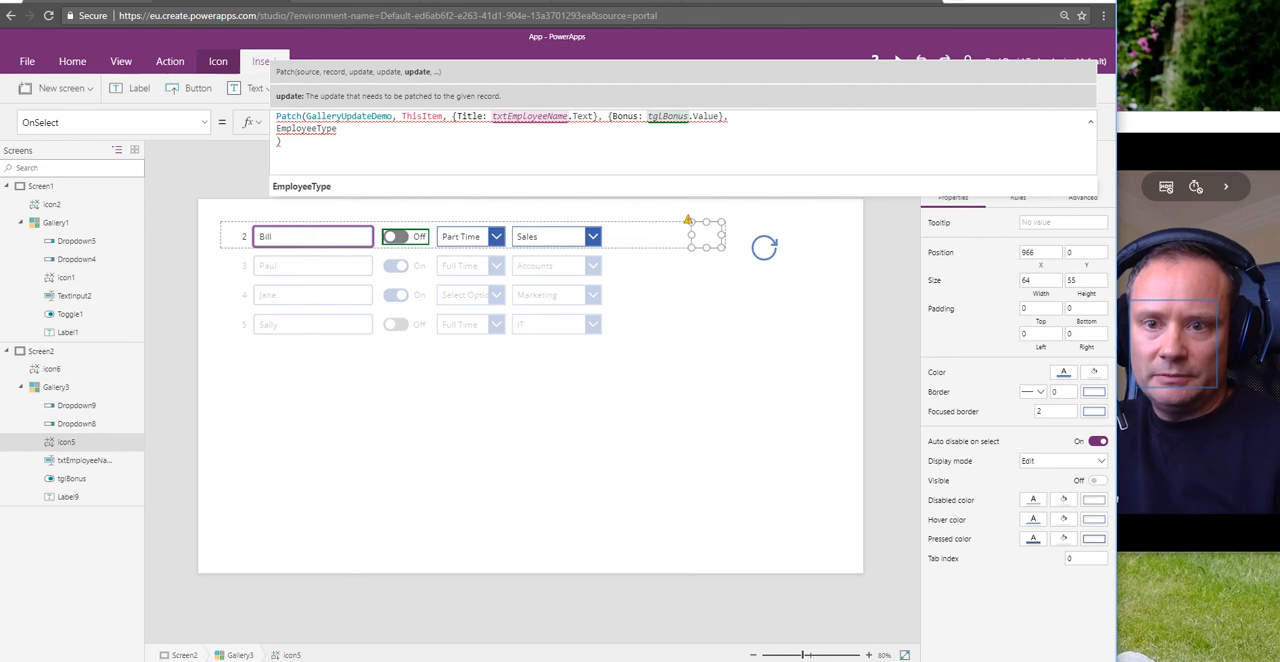
Step: Merge the Title and Bonus updates into one open record by removing the braces between them and the one after tglBonus.Value
left_click(597, 118)
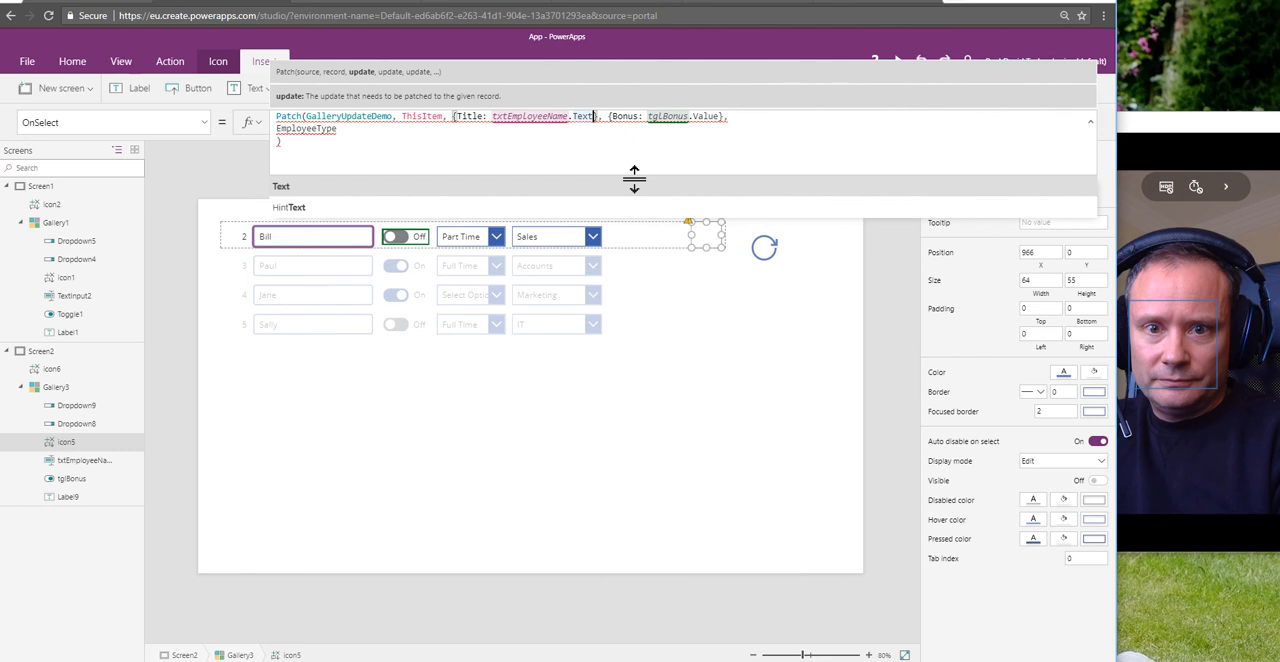
key("Delete")
key("Right")
key("Right")
key("Right")
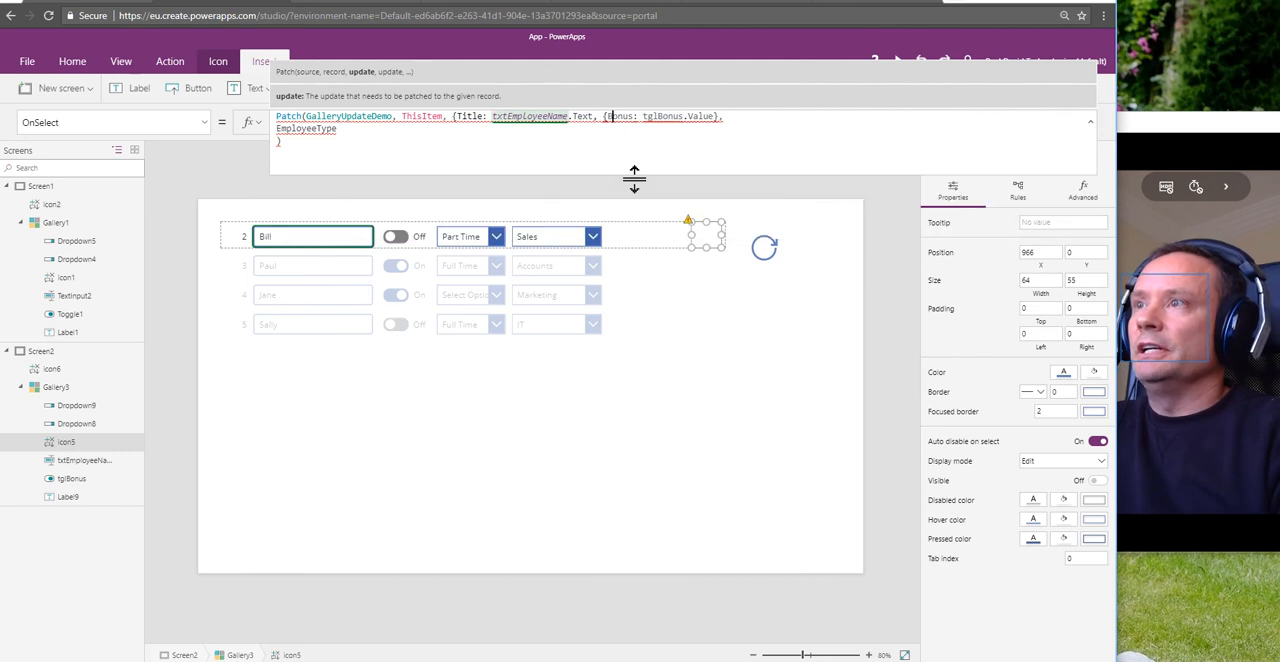
key("BackSpace")
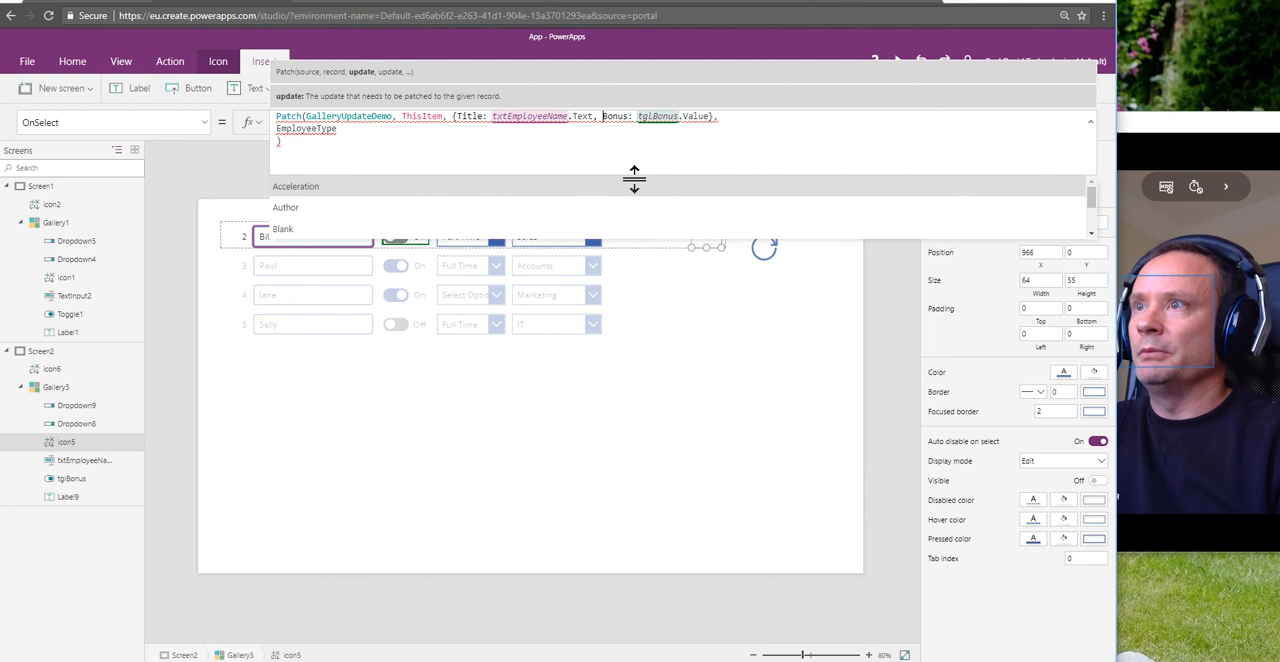
key("Right")
key("Right")
key("Right")
key("Right")
key("Right")
key("Right")
key("Right")
key("Right")
key("Right")
key("Right")
key("Right")
key("Right")
key("Right")
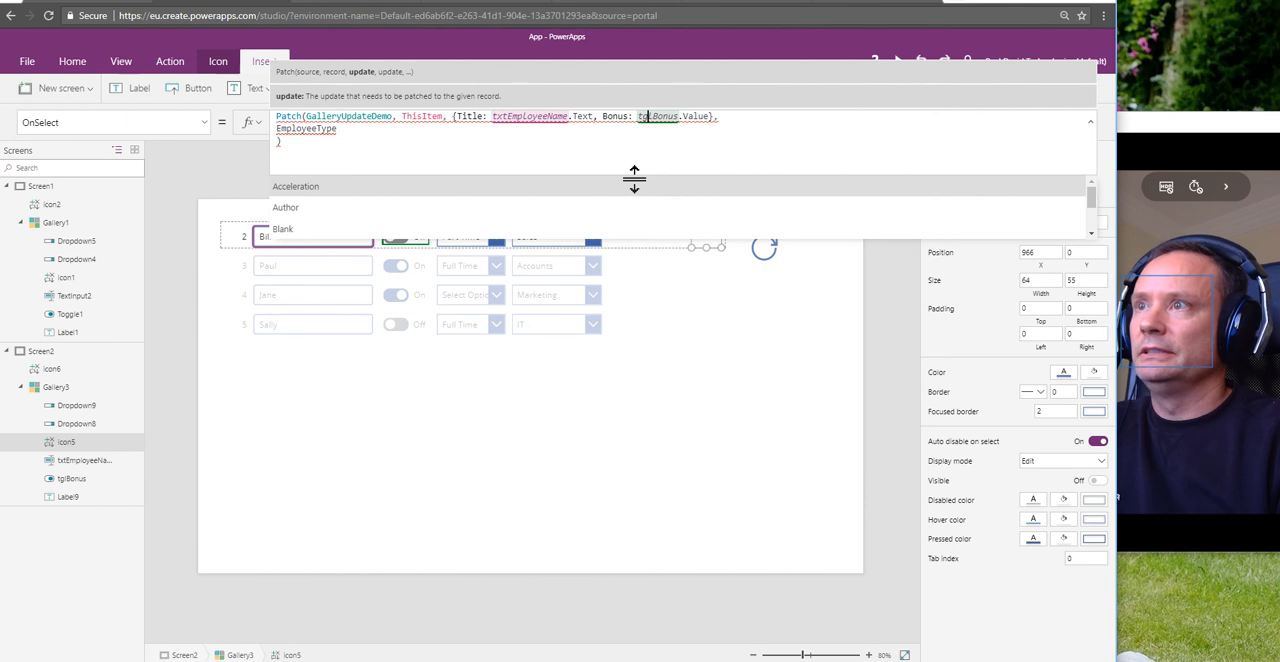
key("Right")
key("Right")
key("Right")
key("Right")
key("Right")
key("Right")
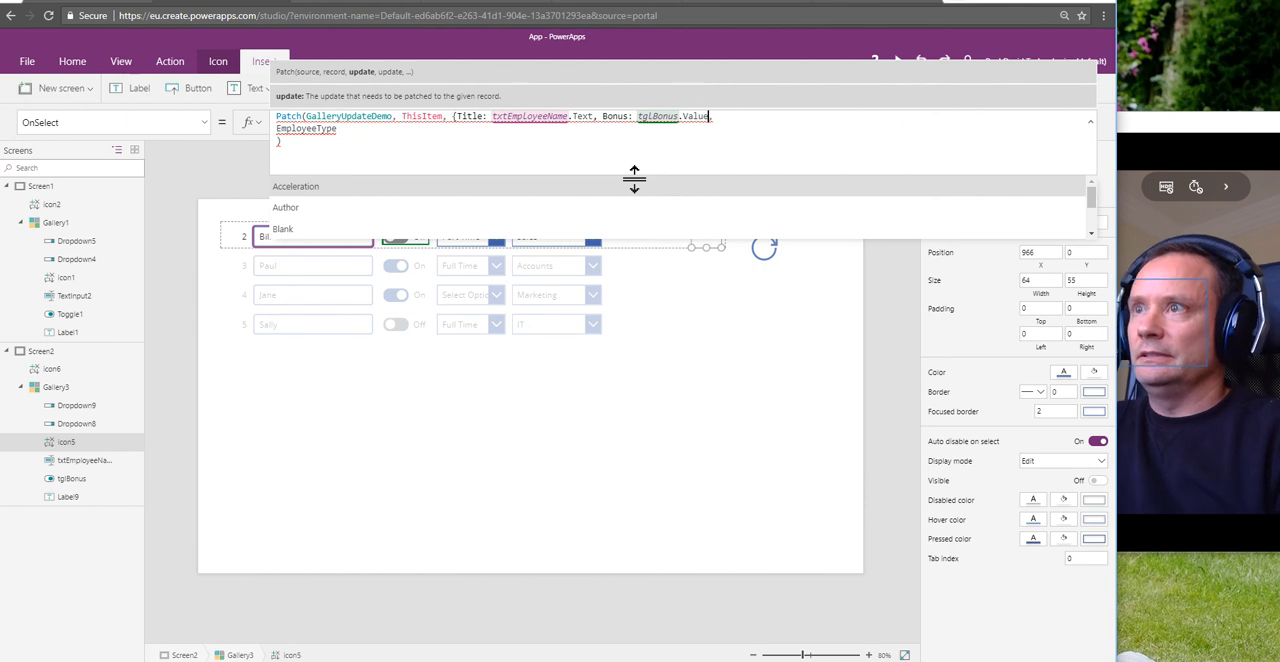
key("Delete")
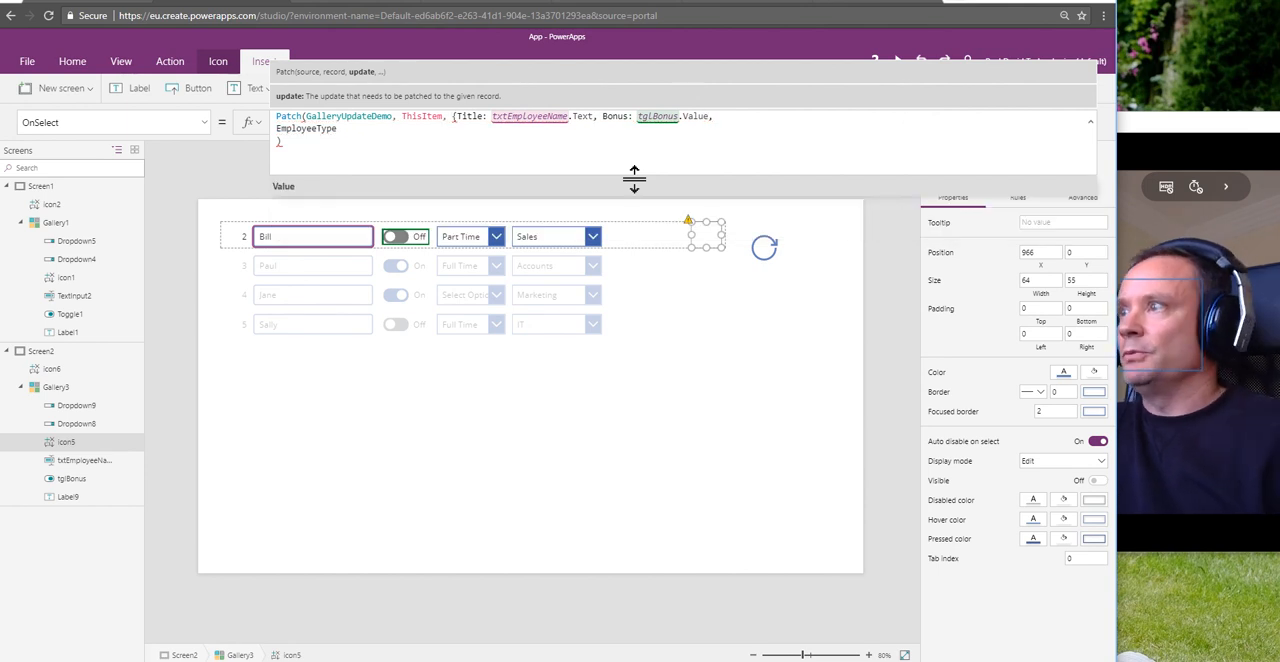
Step: Begin a nested record for EmployeeType in the Patch formula with ID: Dropdown8.Selected.Id, followed by a comma and a new line
left_click(371, 128)
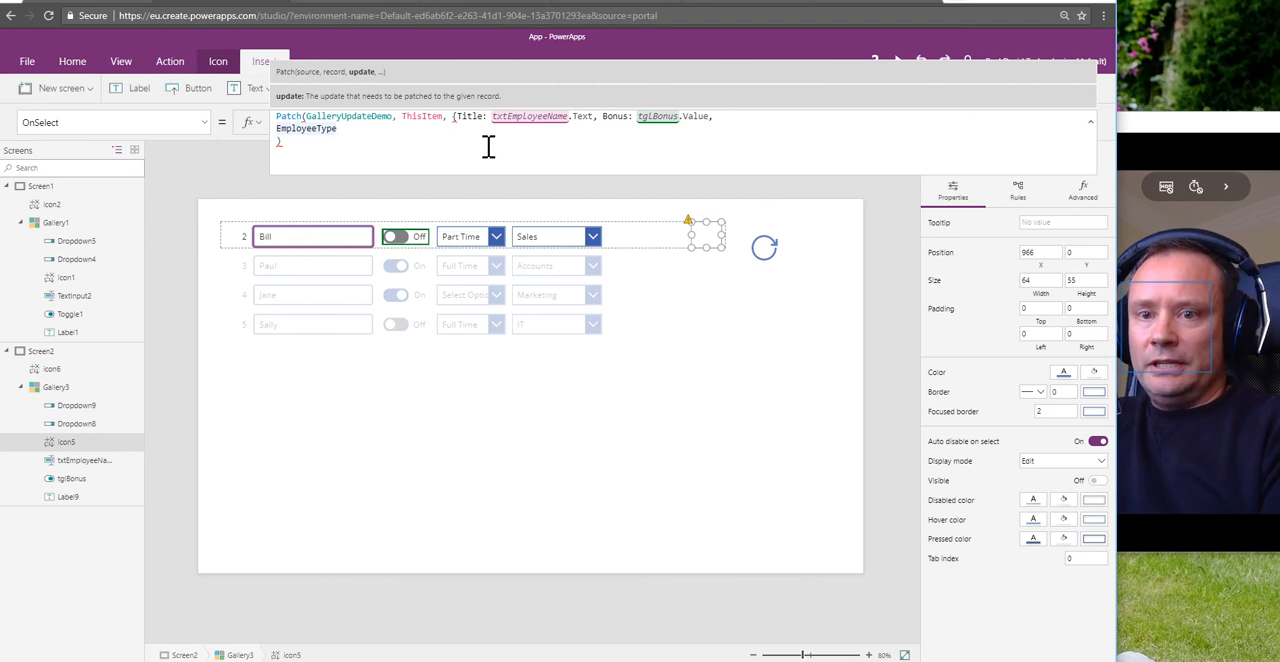
type(":")
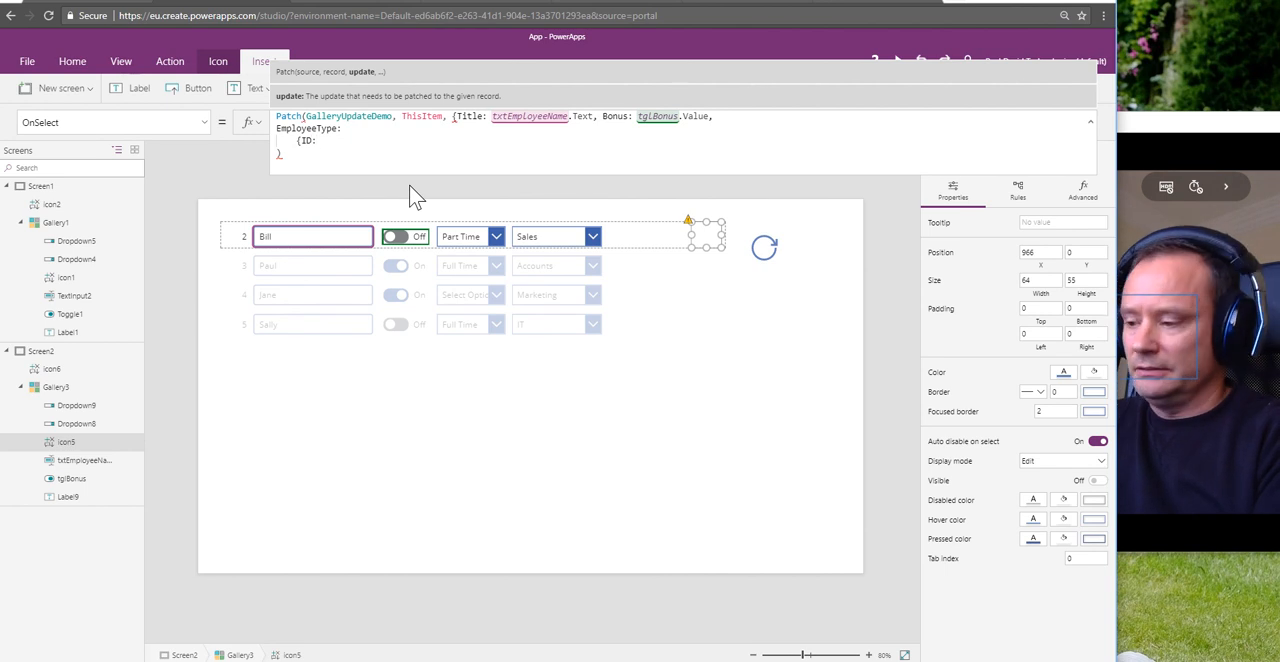
type("ropD")
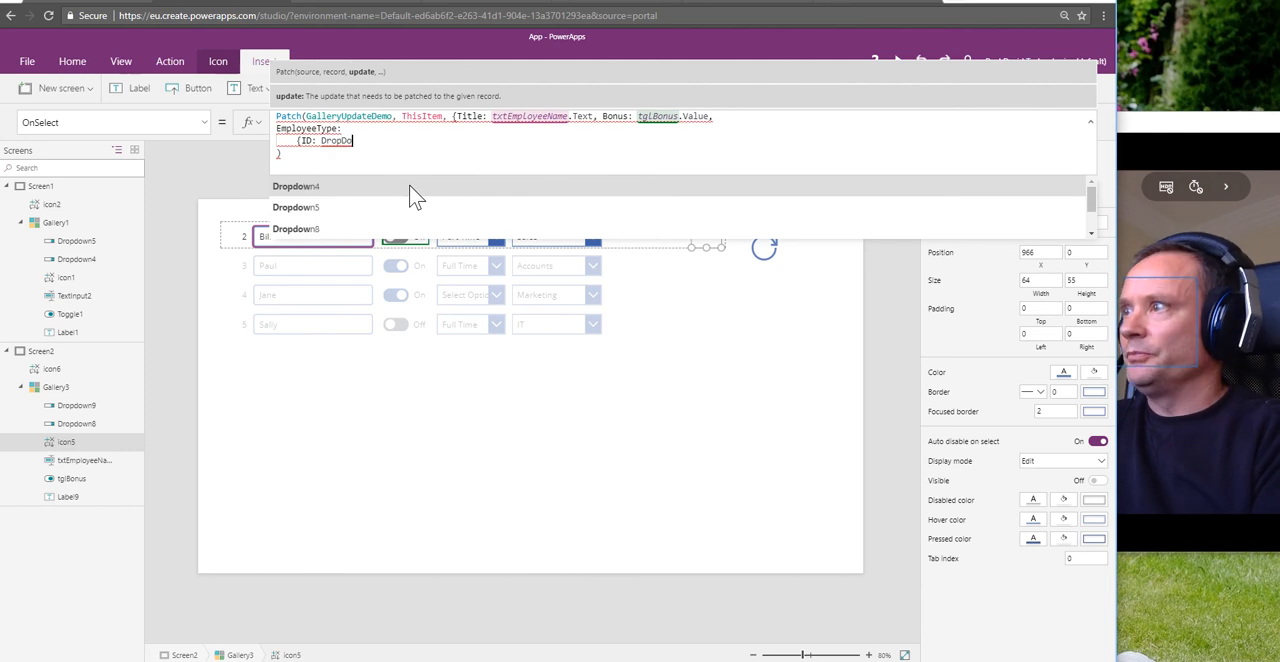
key("BackSpace")
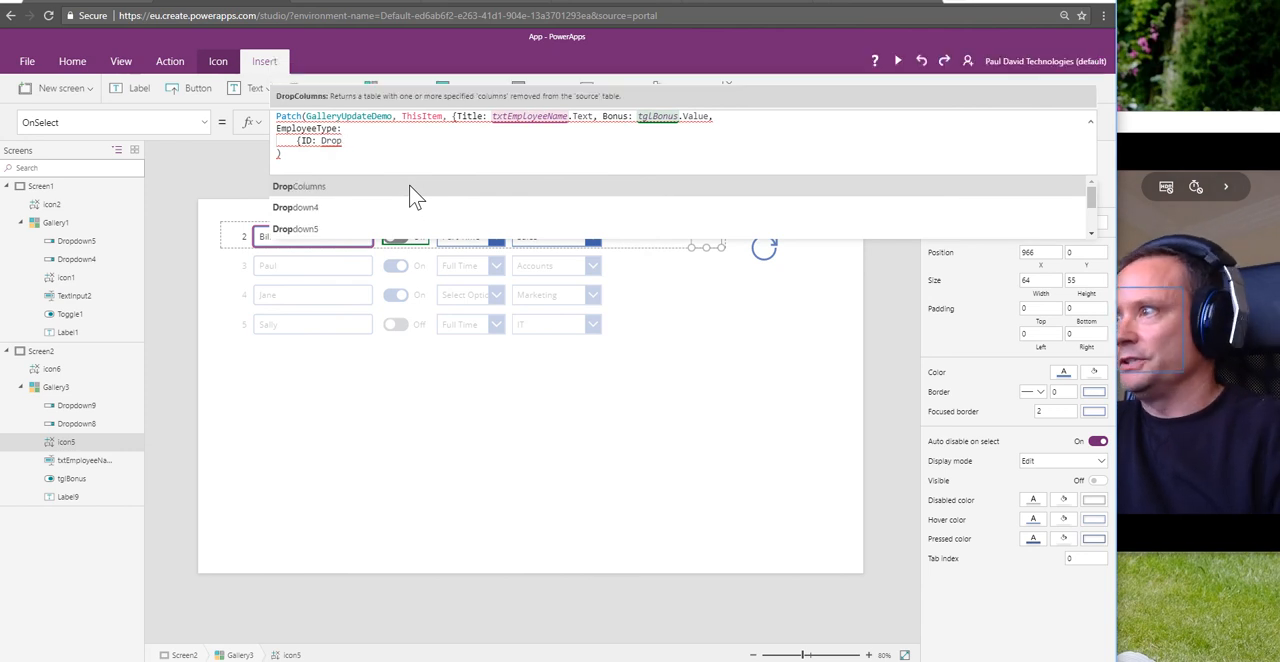
scroll(415, 197, "down", 1)
left_click(415, 197)
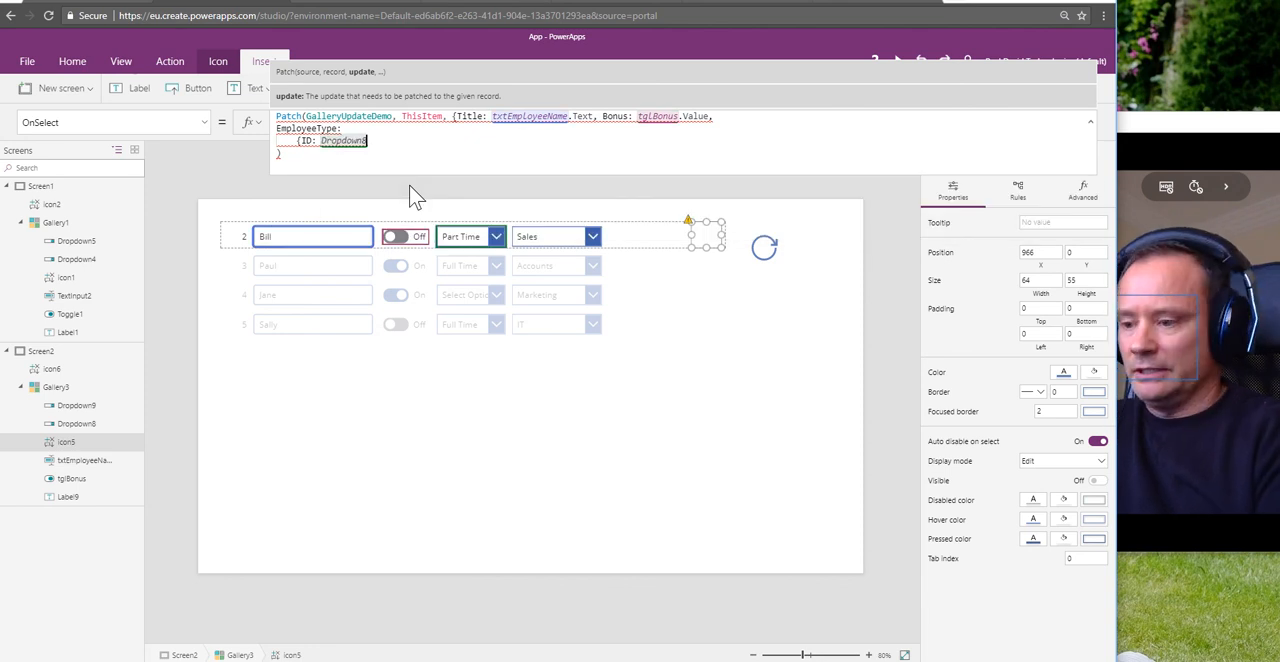
type(".selecte")
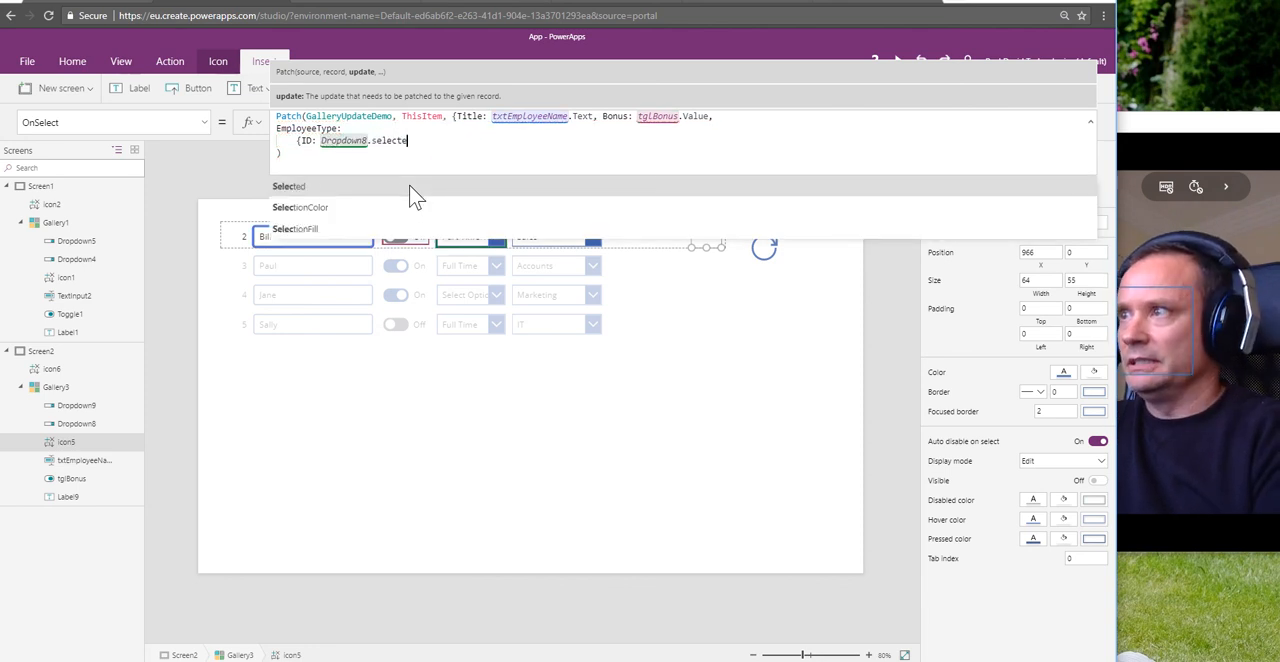
type("d.Id")
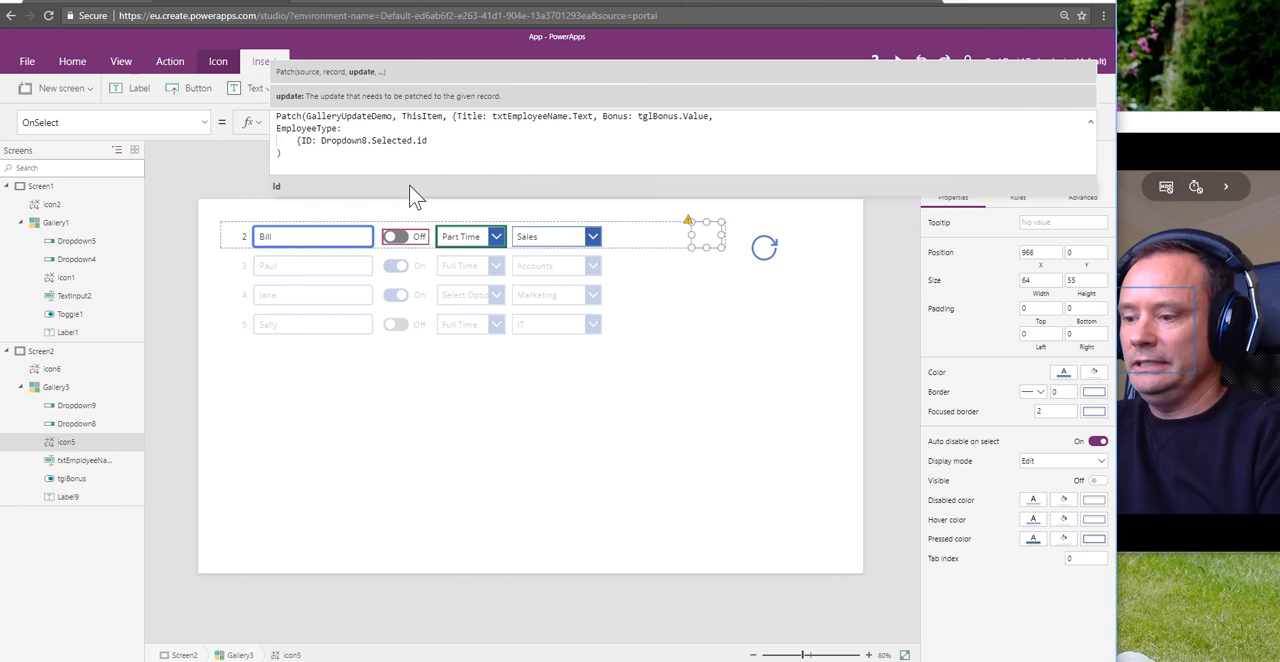
type(",")
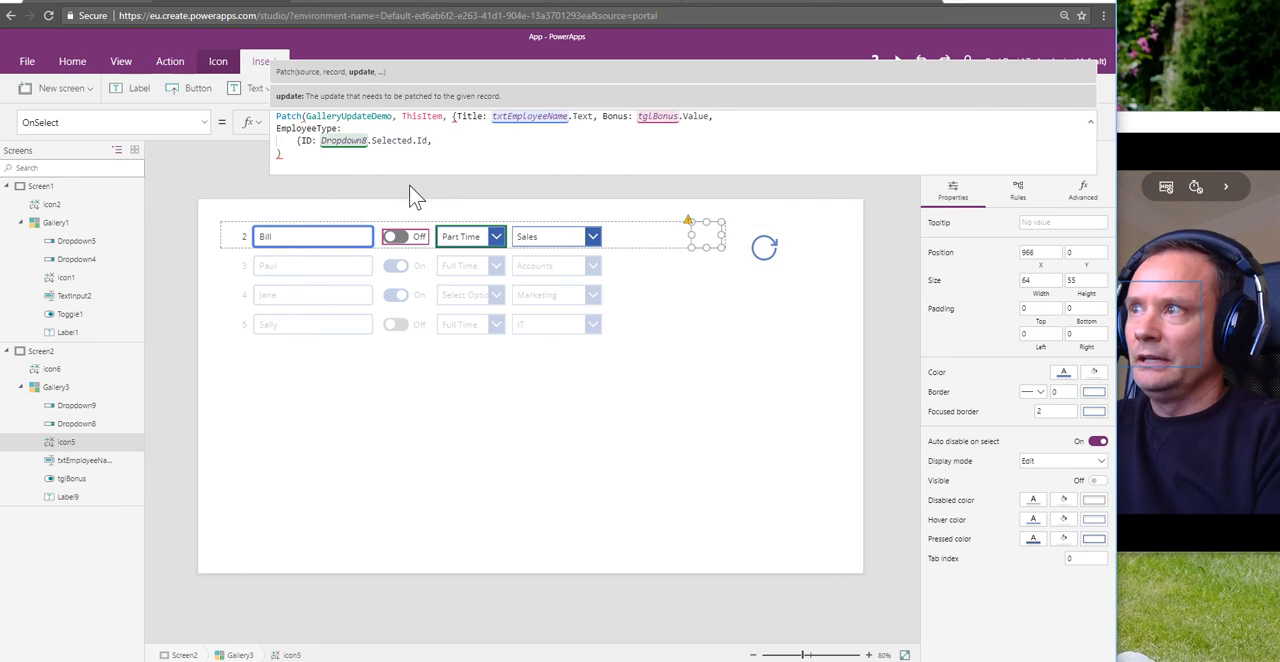
key("shift+Return")
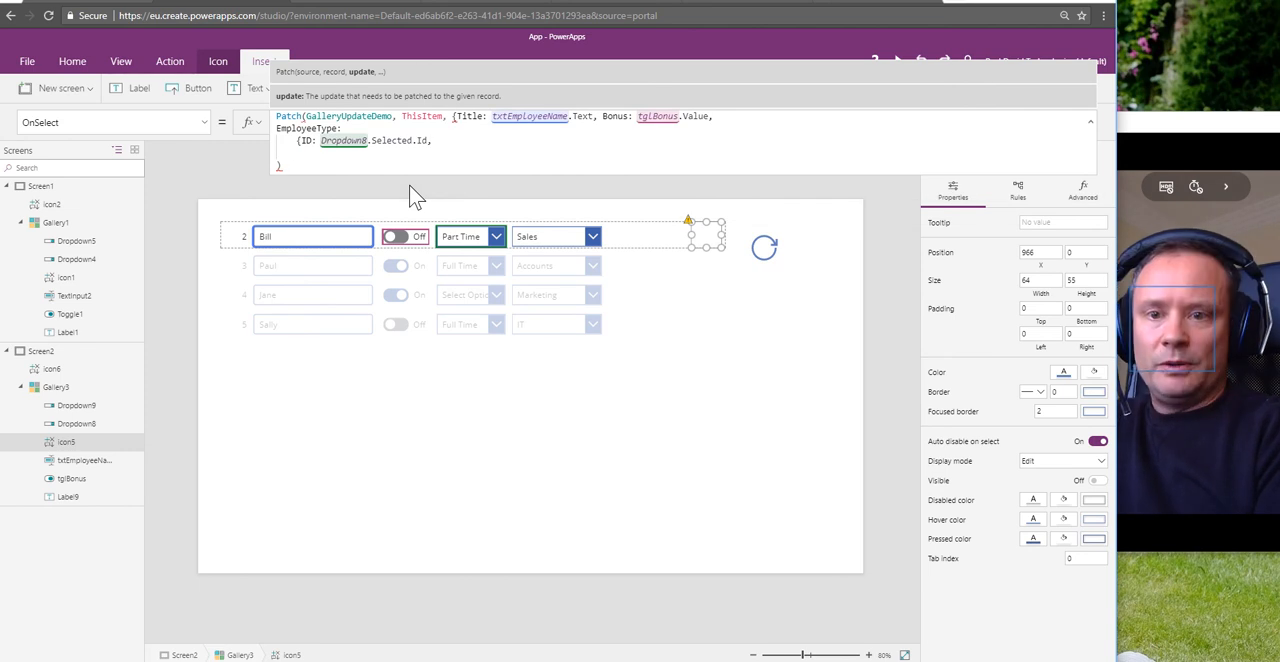
Step: Add Value: Dropdown8.Selected.Value to the EmployeeType record, followed by a comma and a new line
type("Value")
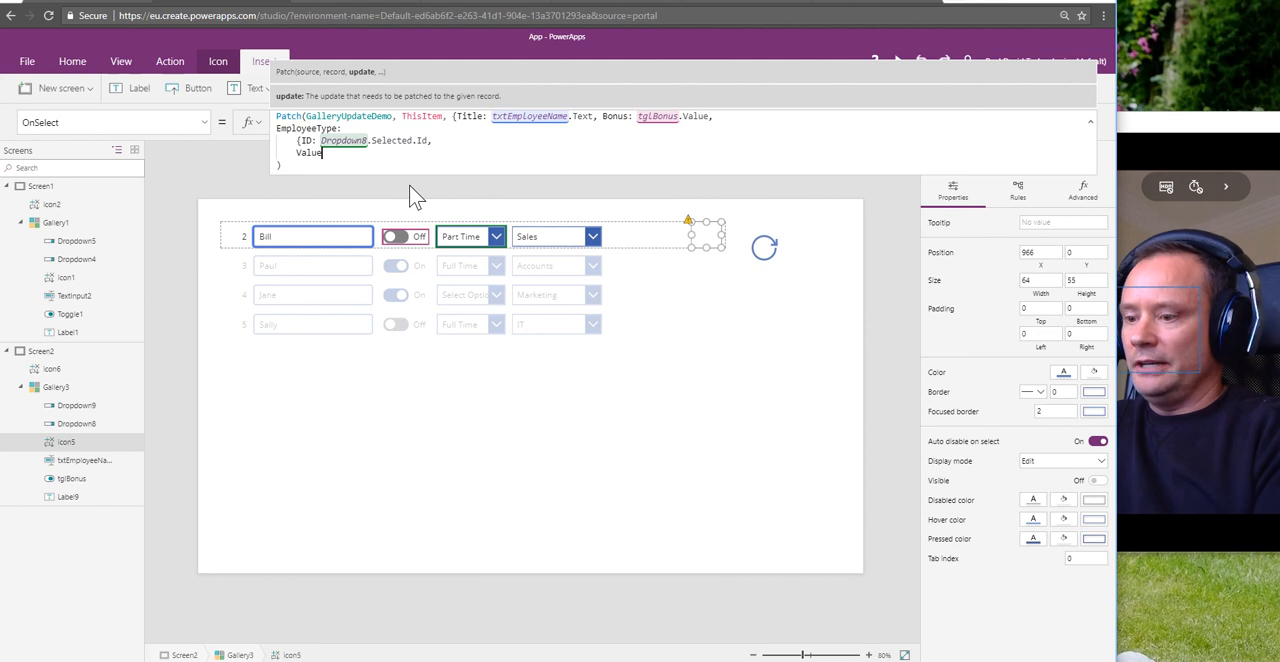
type(":, ")
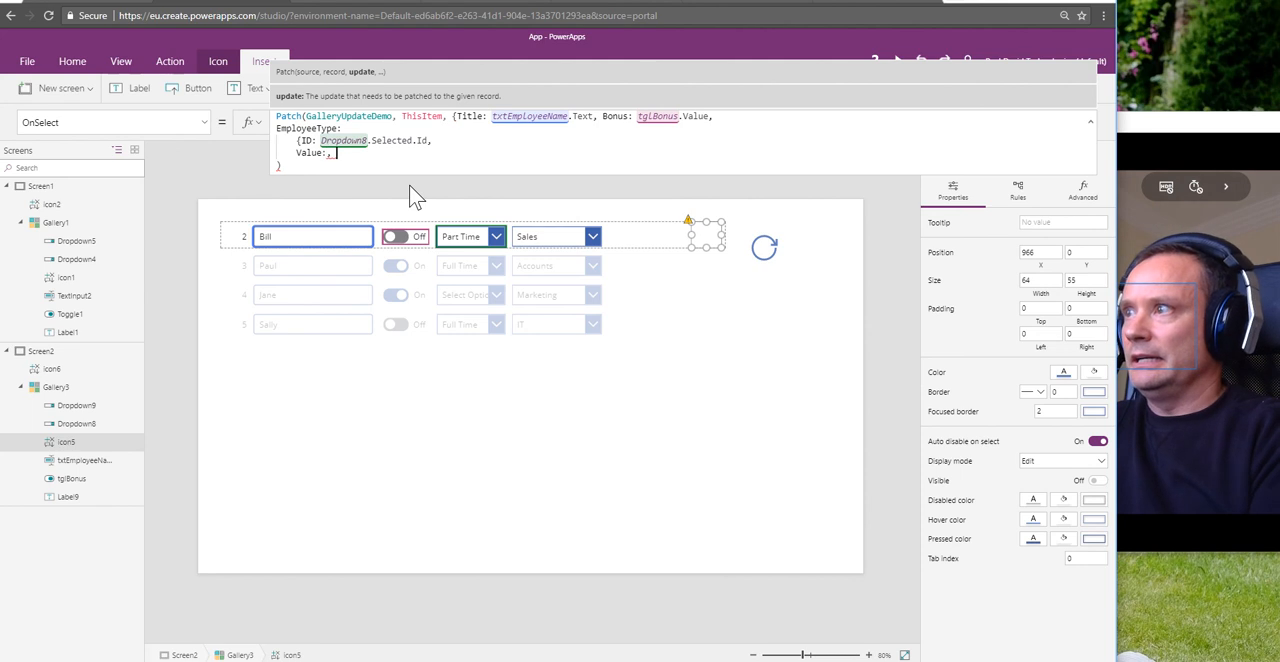
key("BackSpace")
key("BackSpace")
type(" Drop")
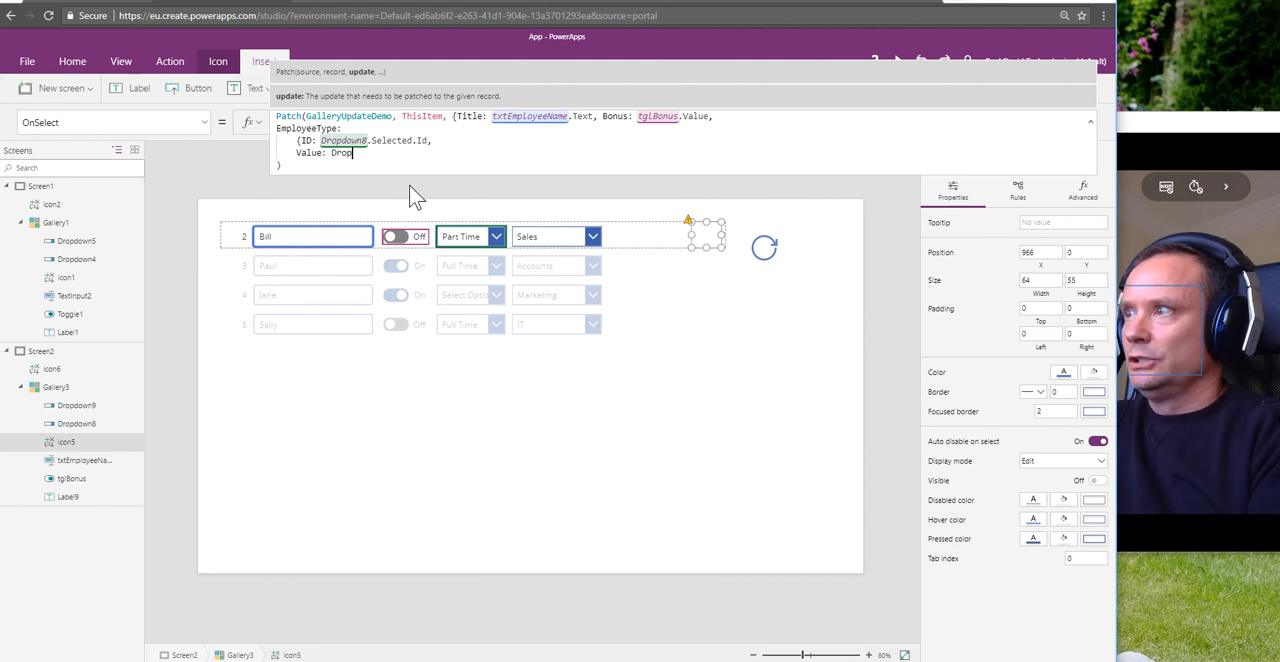
type("do")
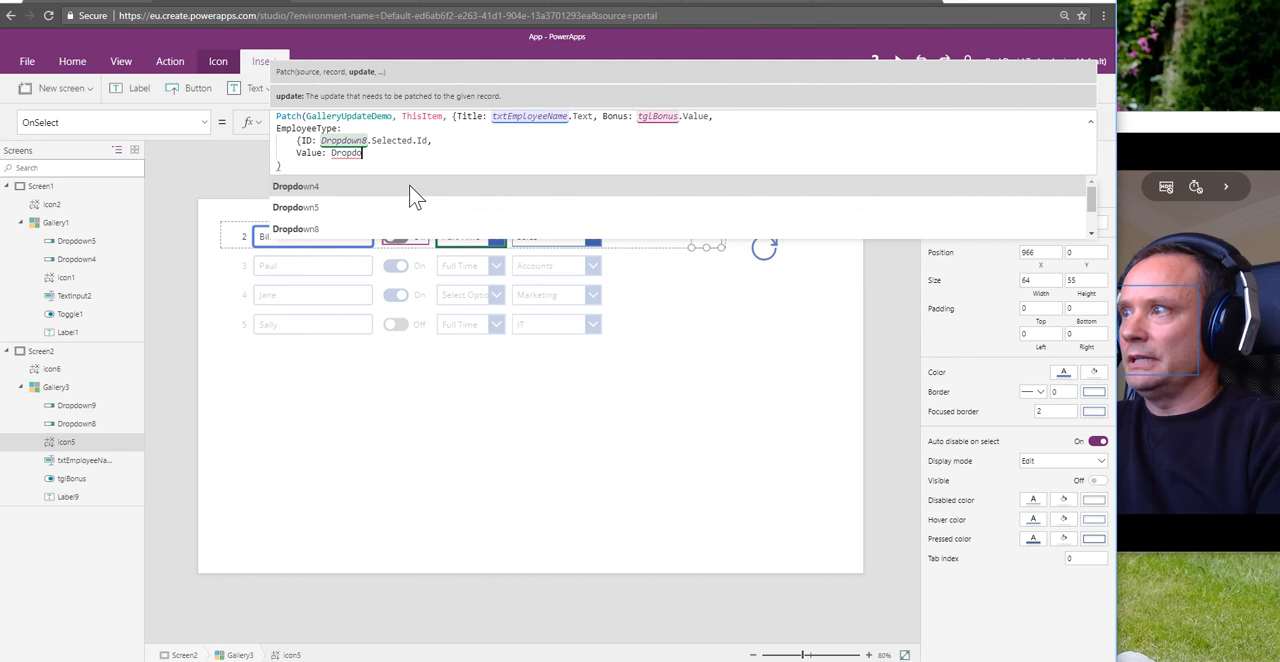
key("Tab")
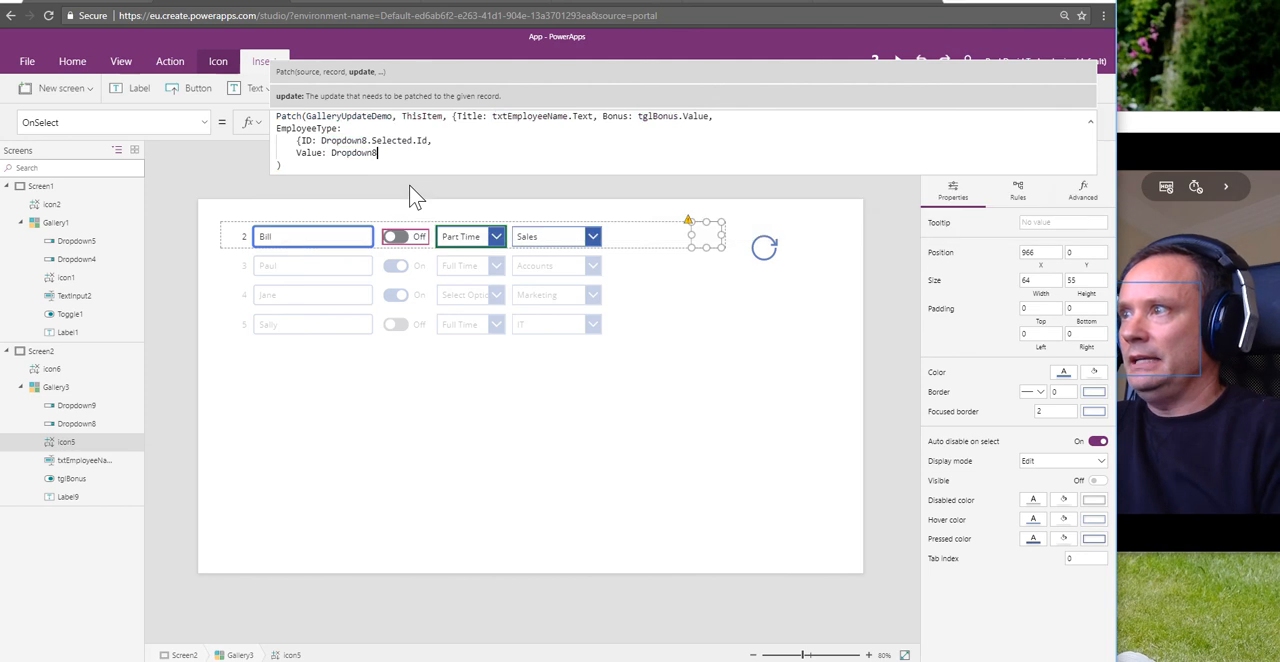
type(".Selecte")
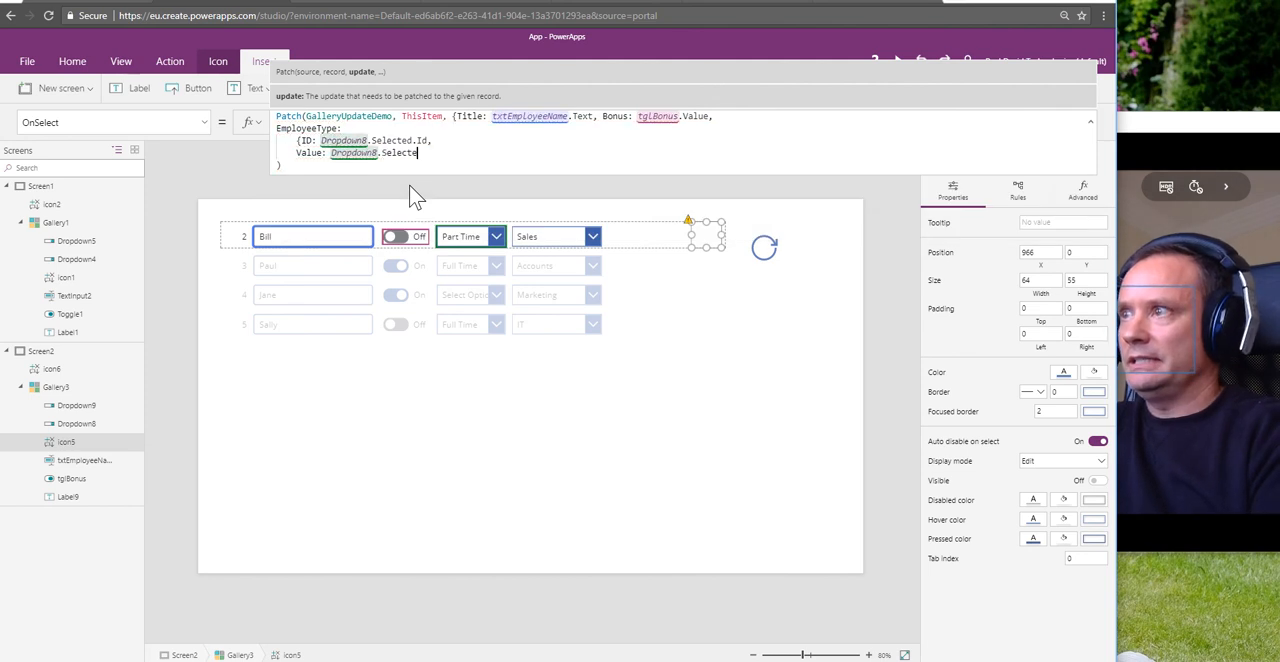
type("d.Value")
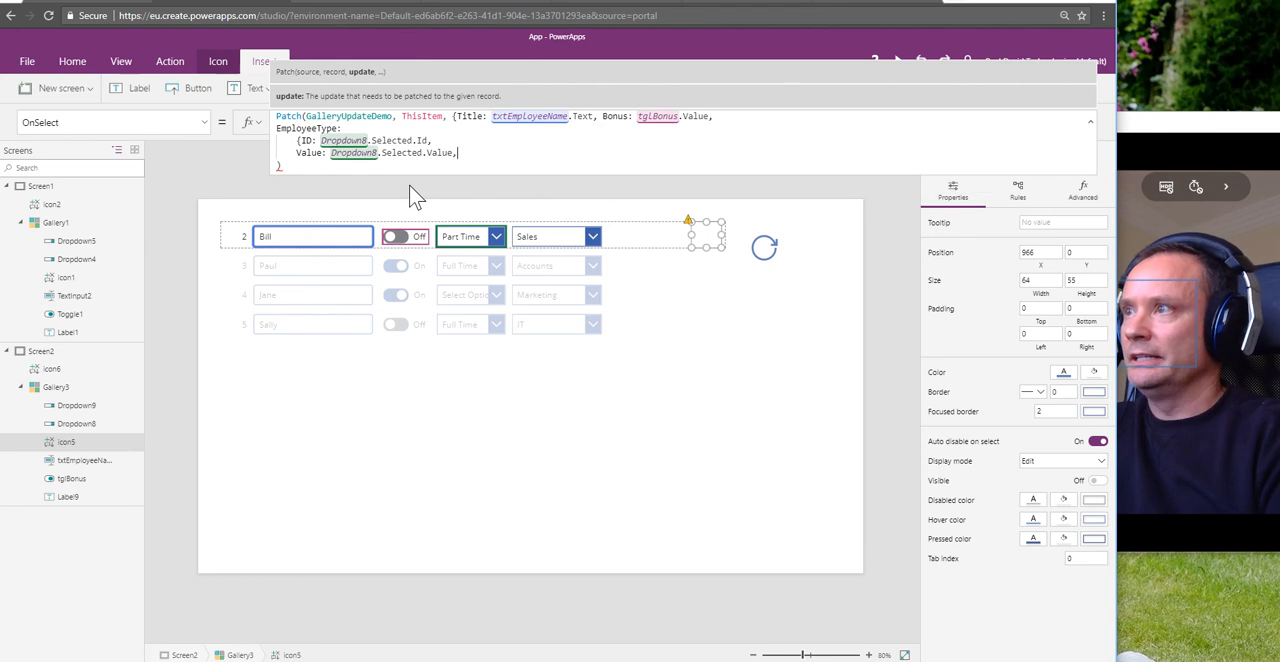
type(",")
key("shift+Return")
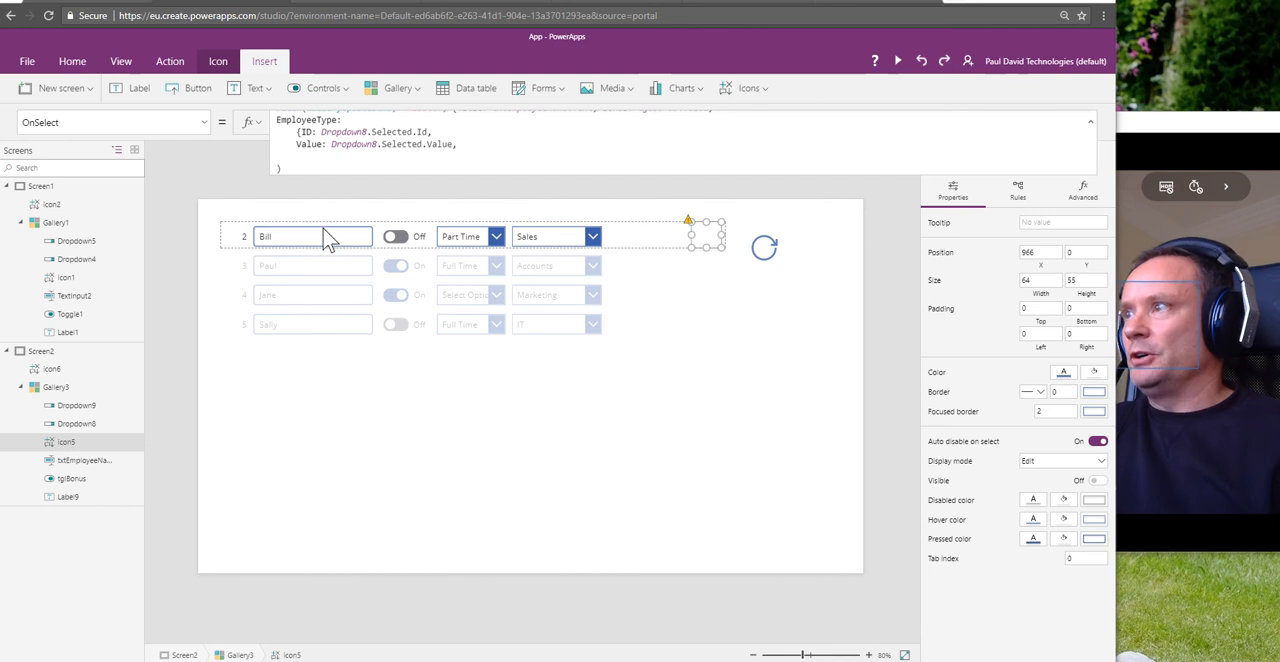
left_click(383, 165)
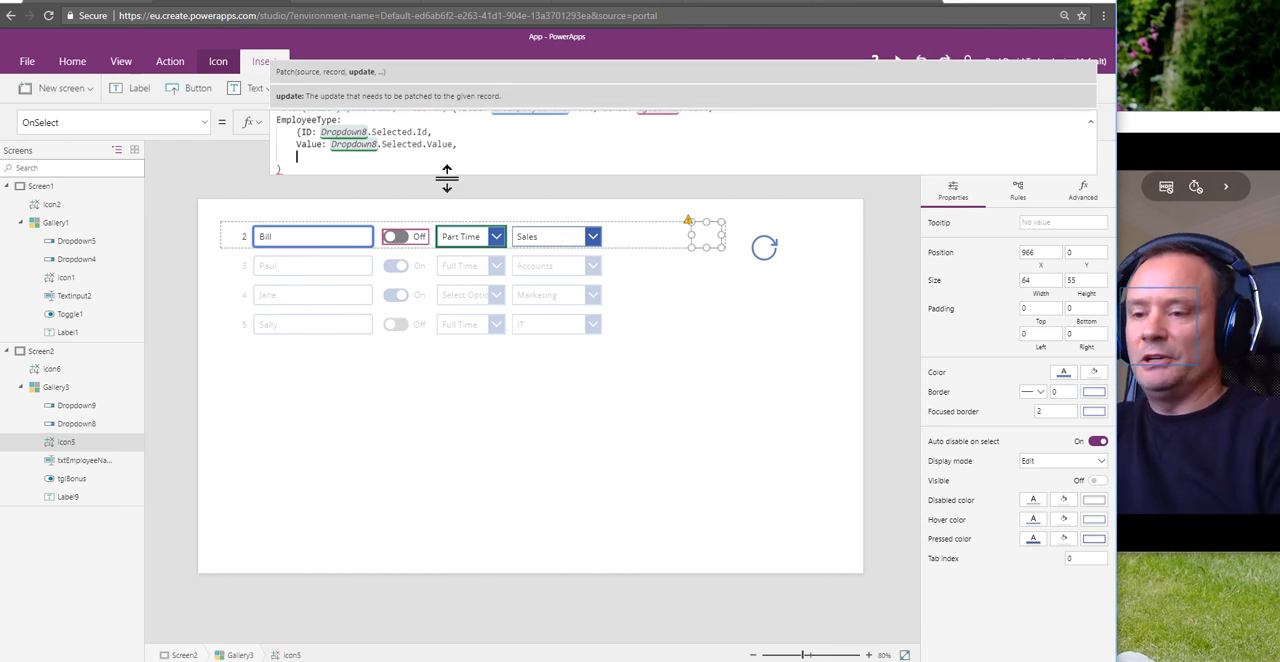
type("'@odata.type': \"#Microsoft.Azure.Connectors.SharePoint.SPListExpandedReference\"")
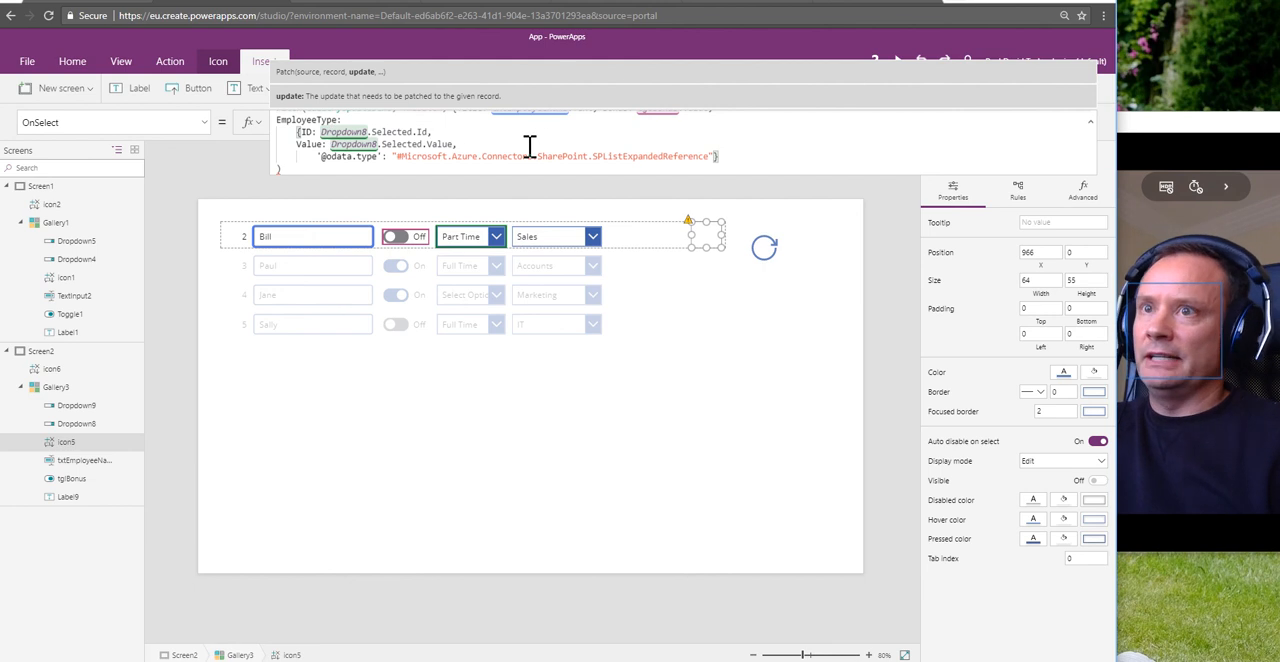
scroll(529, 148, "up", 1)
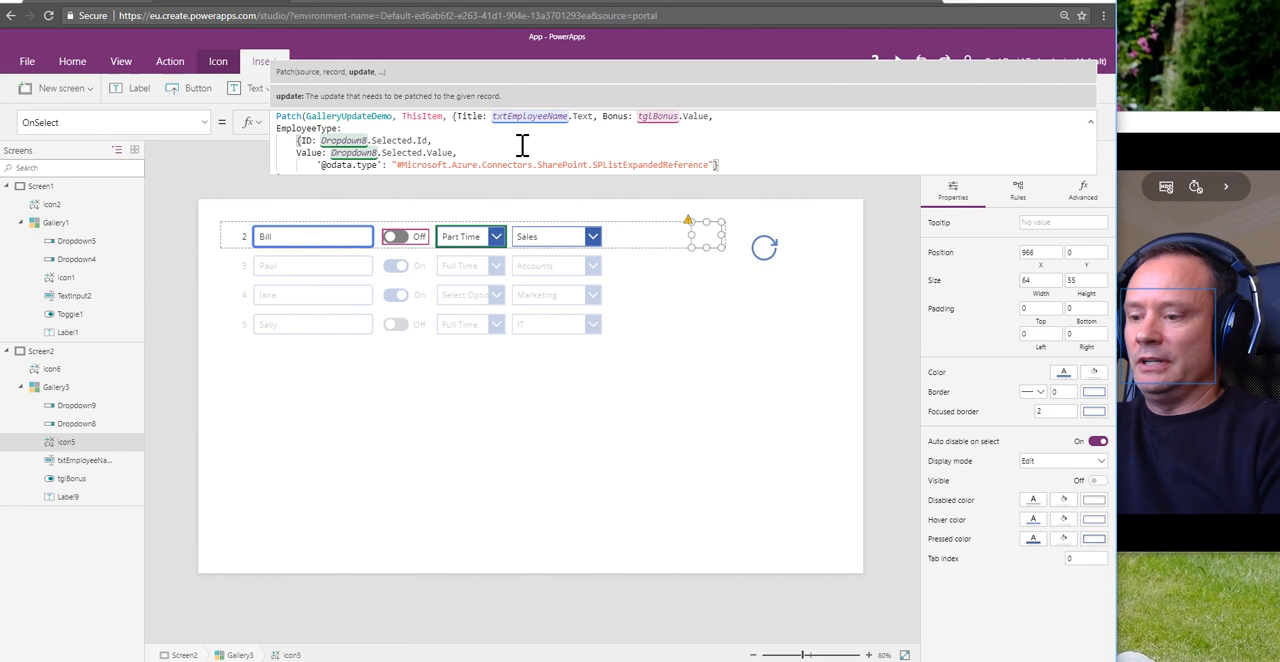
type(",")
key("Return")
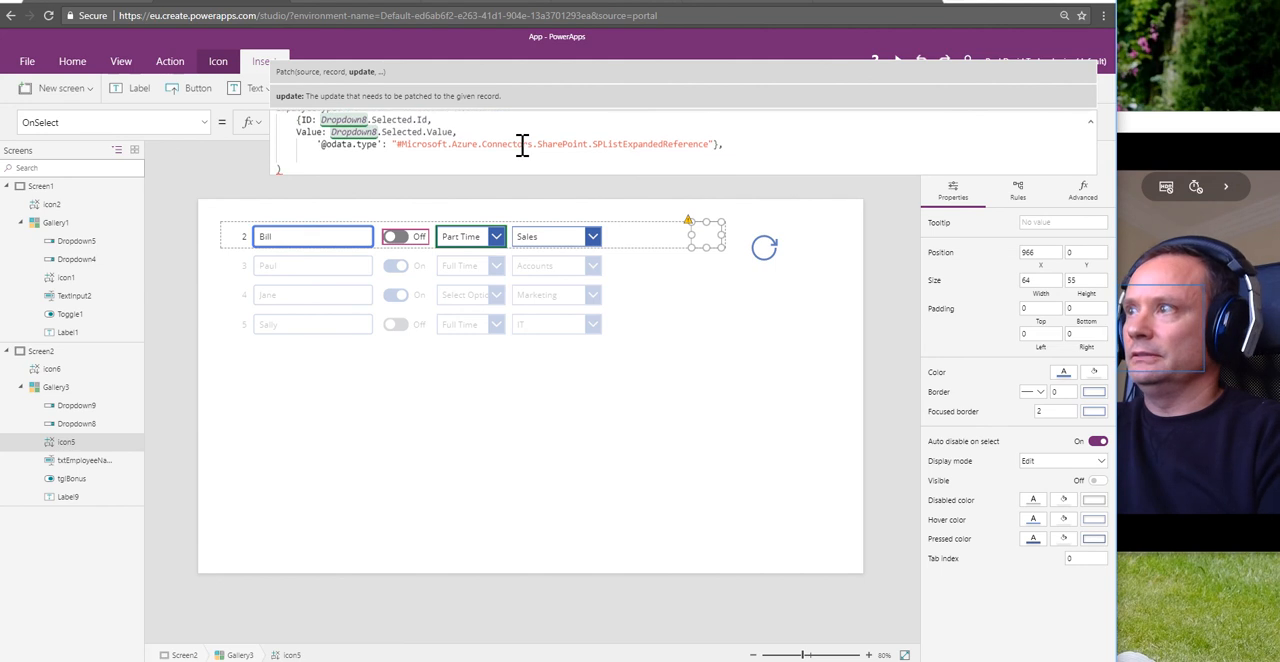
Step: Enter the EmployeeDepartment: column name below the EmployeeType record, followed by a new line
type("Employee")
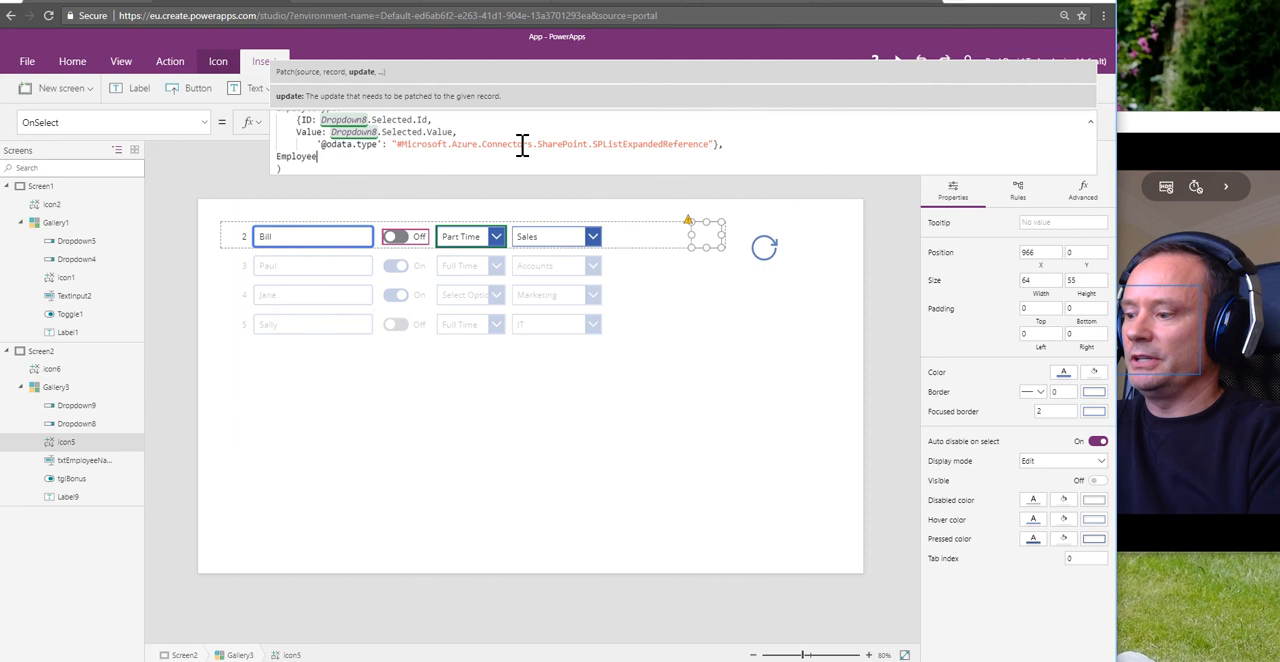
type("Departmen")
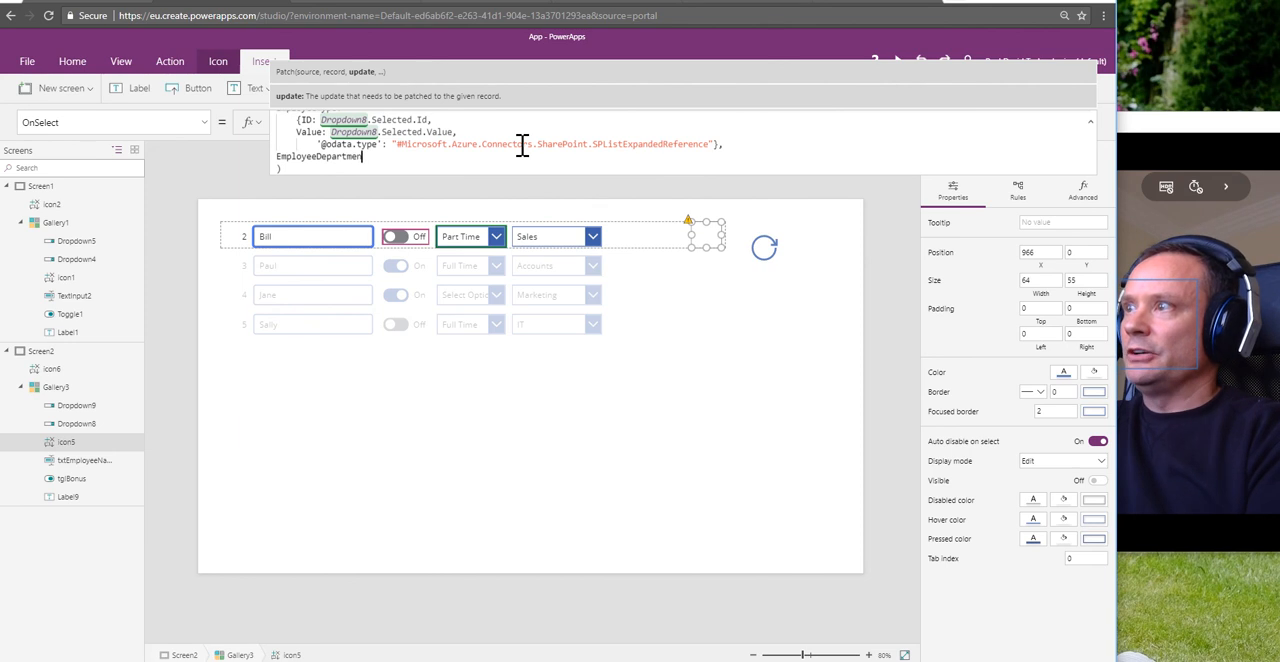
type("t")
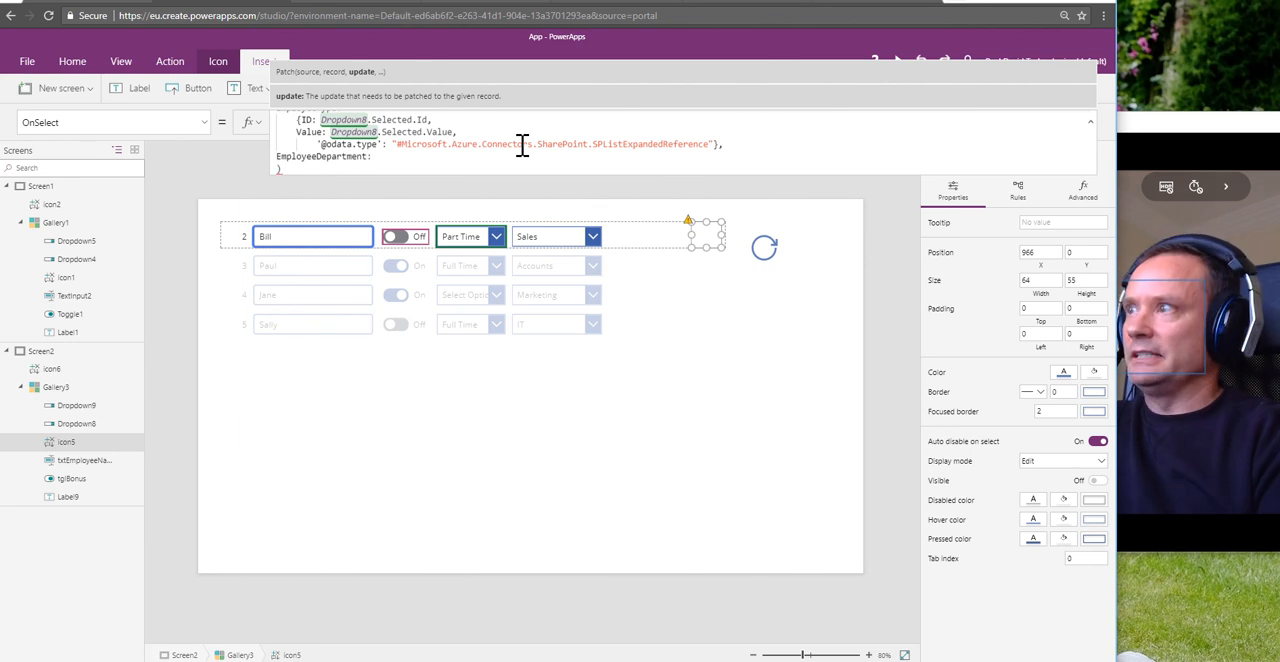
type(":")
key("Return")
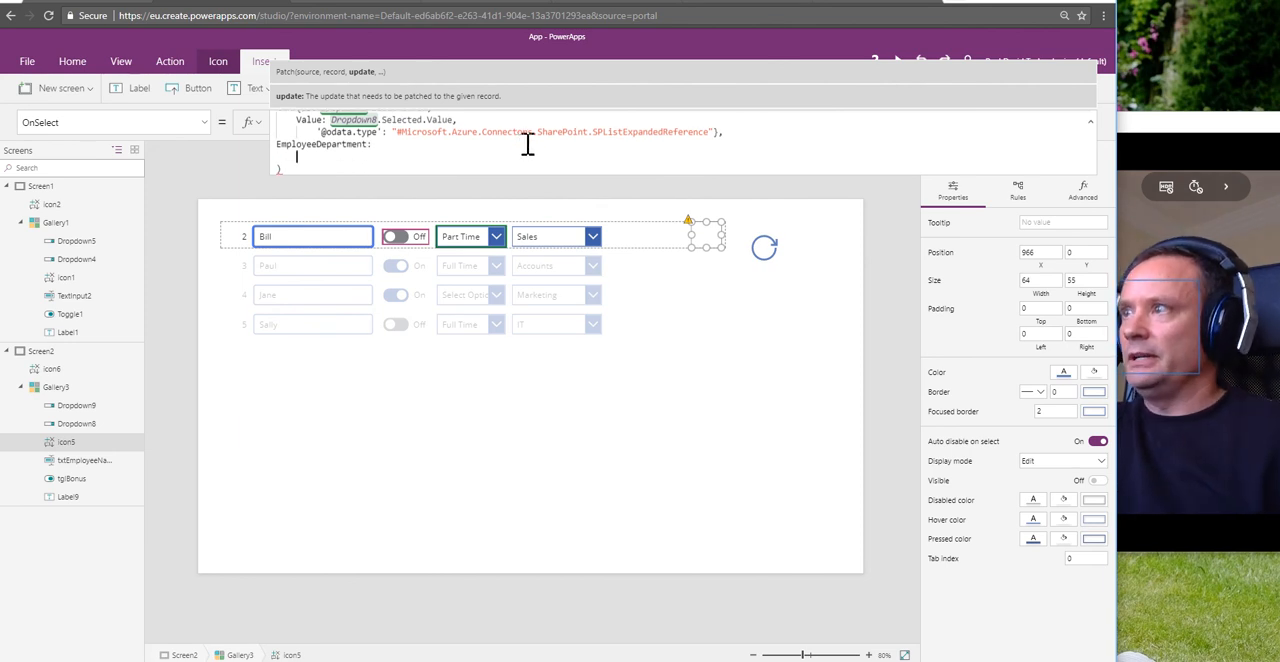
scroll(522, 145, "up", 3)
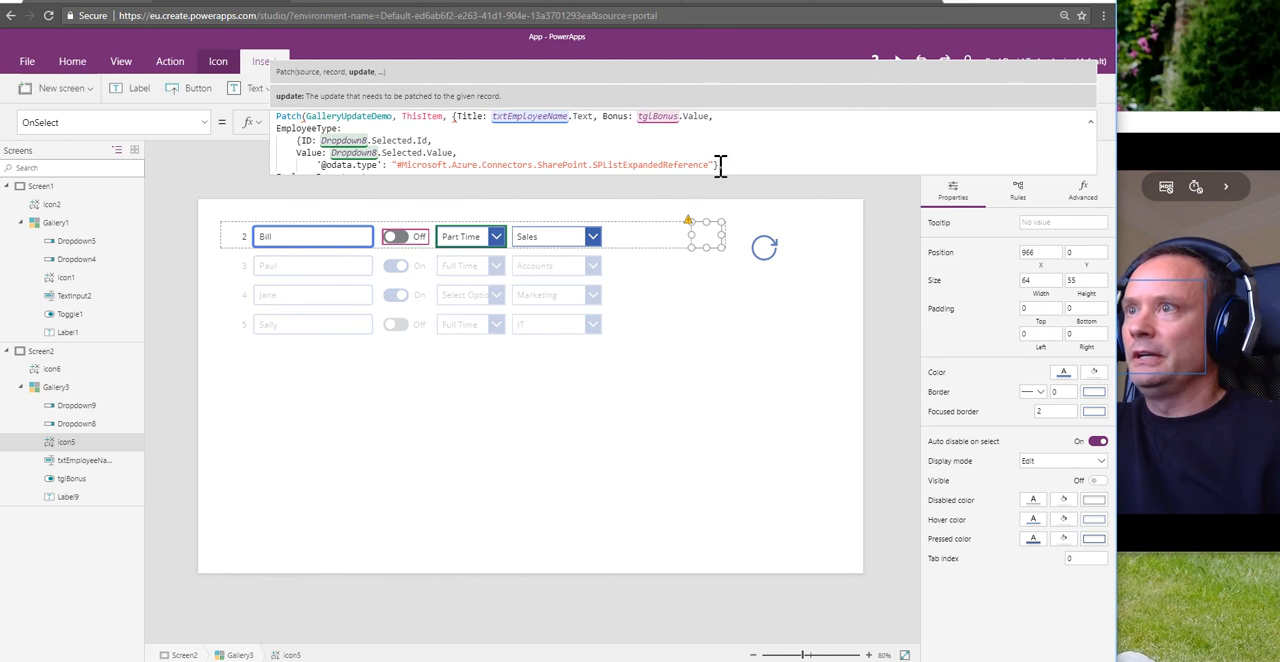
left_click_drag(720, 165, 279, 146)
key("ctrl+c")
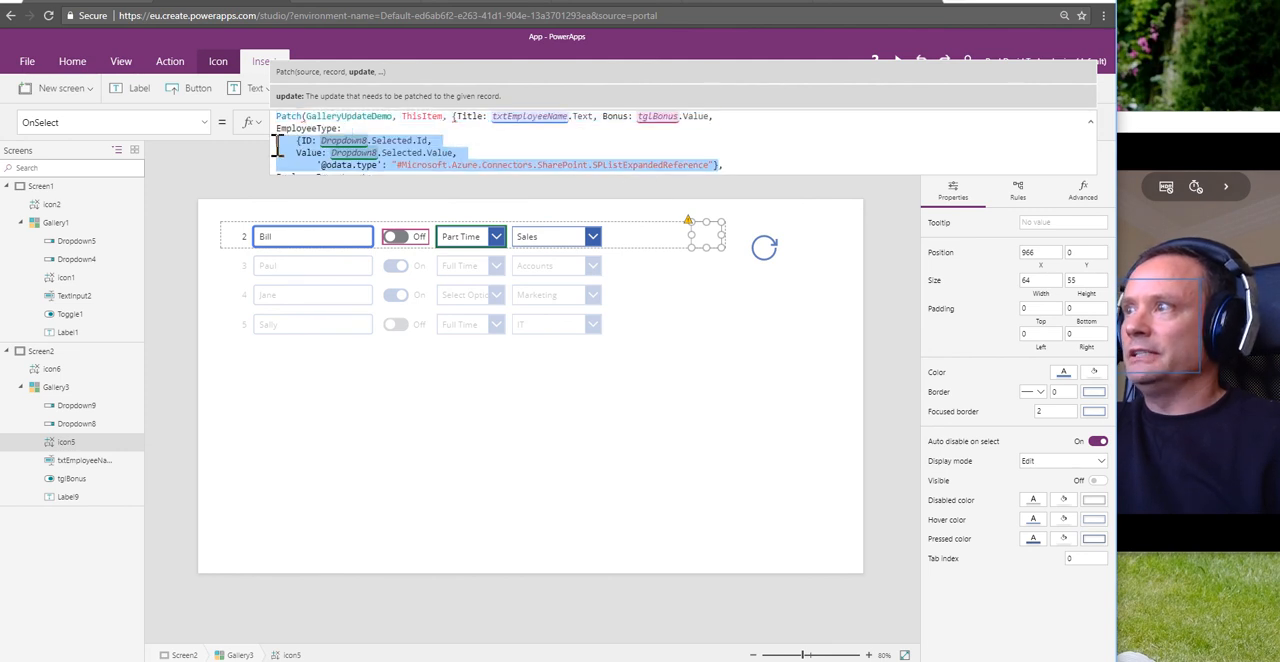
scroll(370, 152, "down", 2)
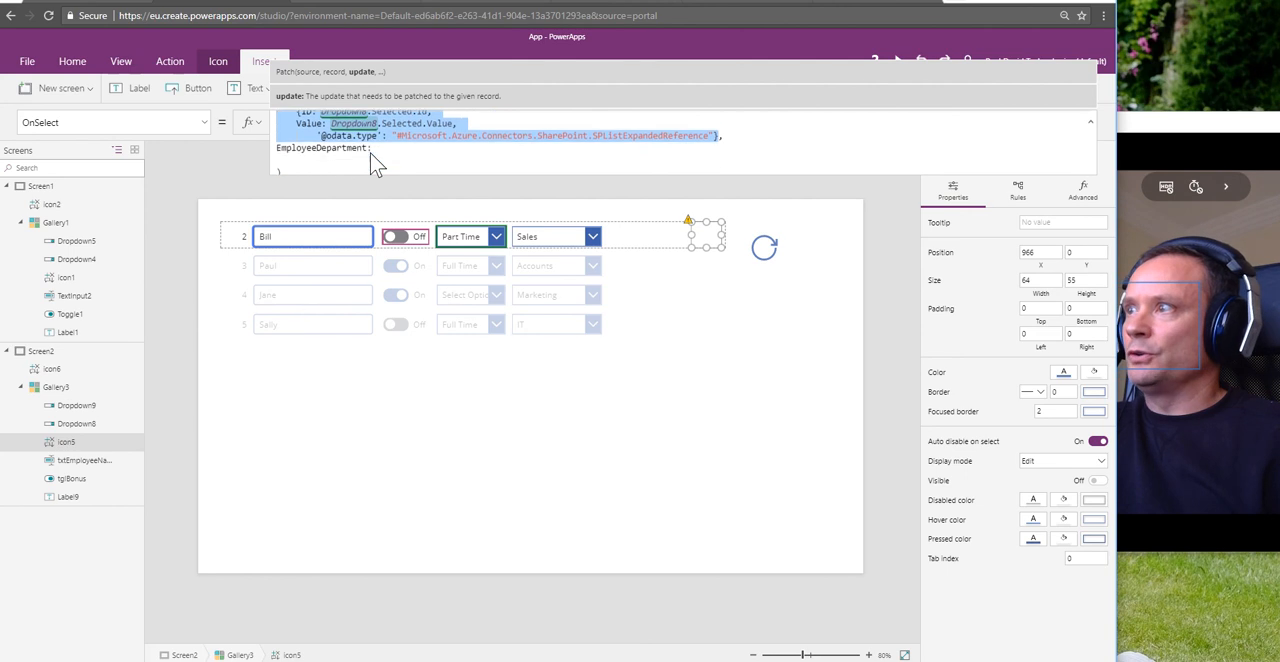
left_click(314, 155)
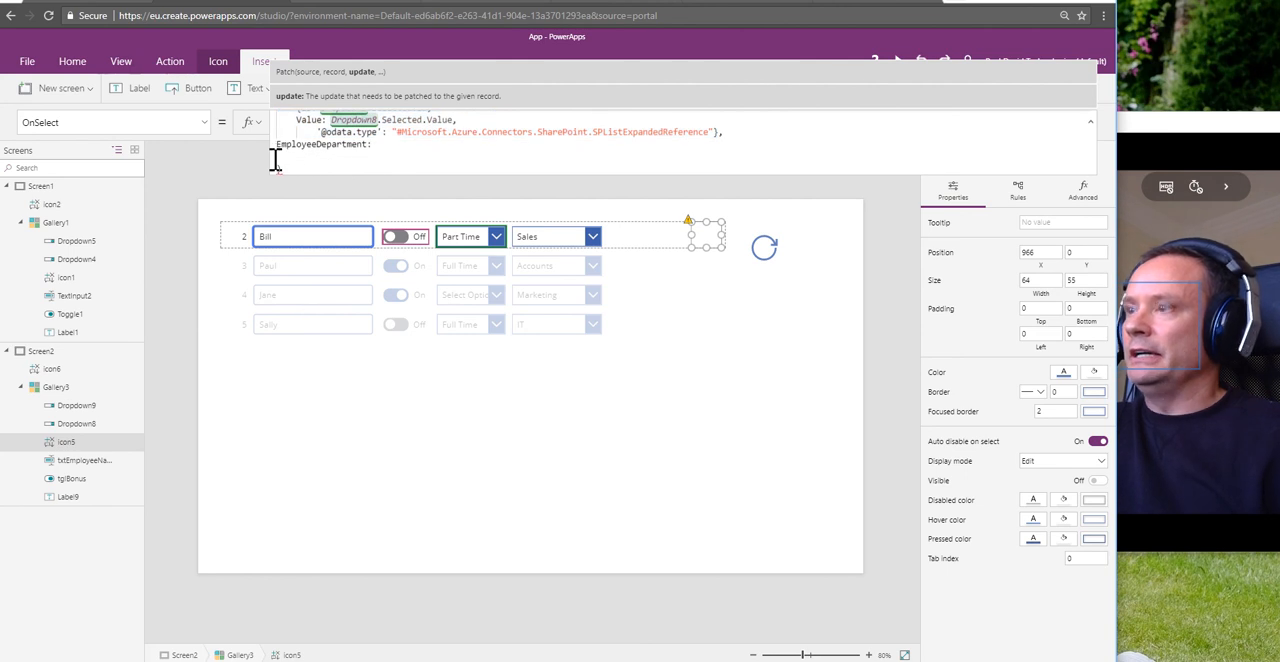
key("ctrl+v")
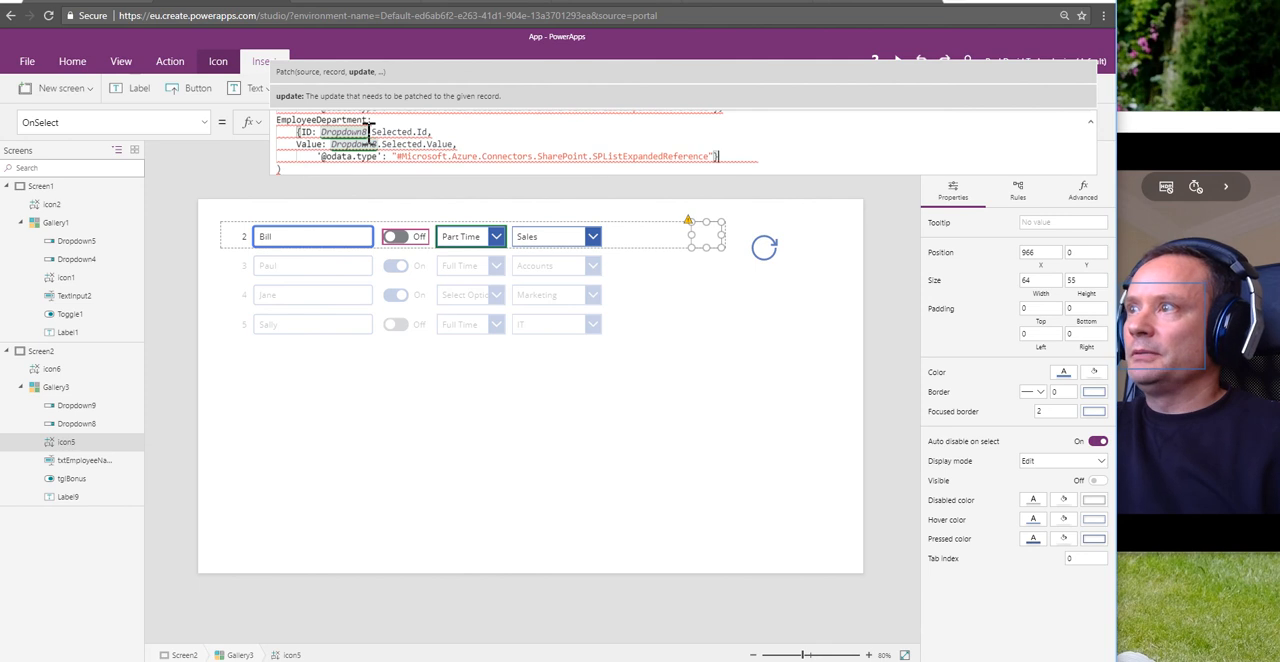
Step: Change both Dropdown8 references in the EmployeeDepartment record to Dropdown9
double_click(376, 145)
key("BackSpace")
type("9")
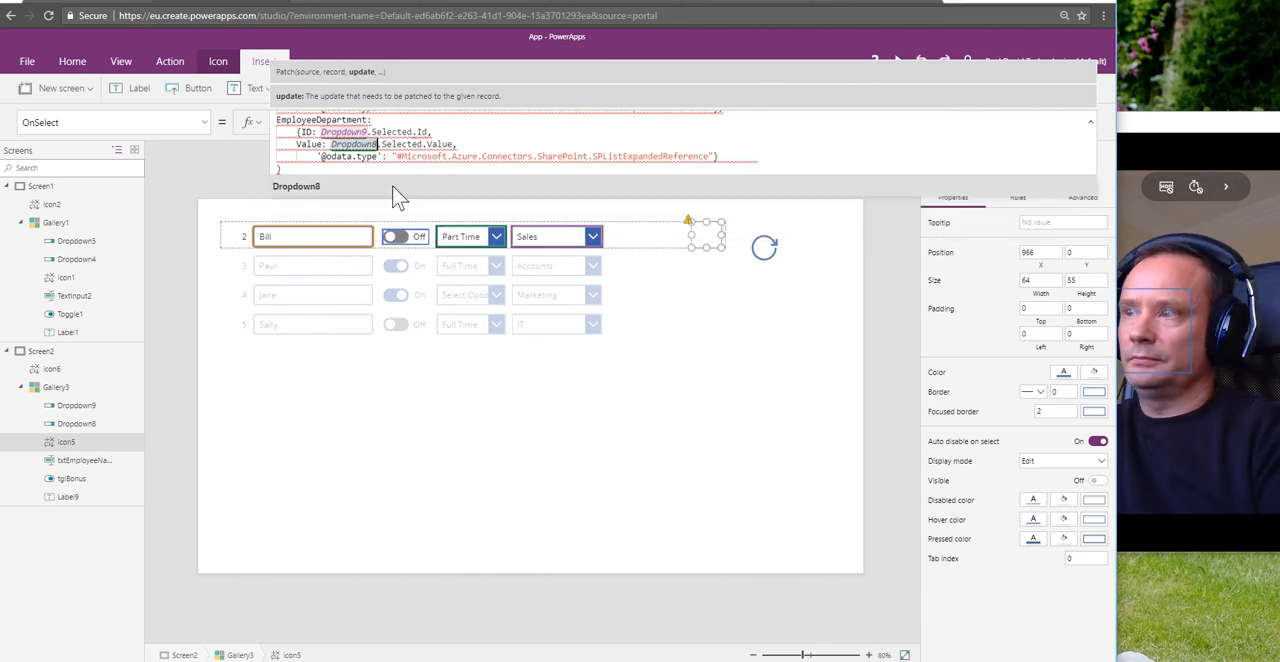
key("BackSpace")
type("9")
Step: Enlarge the formula area and split EmployeeType and EmployeeDepartment into separate brace-enclosed update records, with closing braces on their own lines
scroll(688, 148, "up", 3)
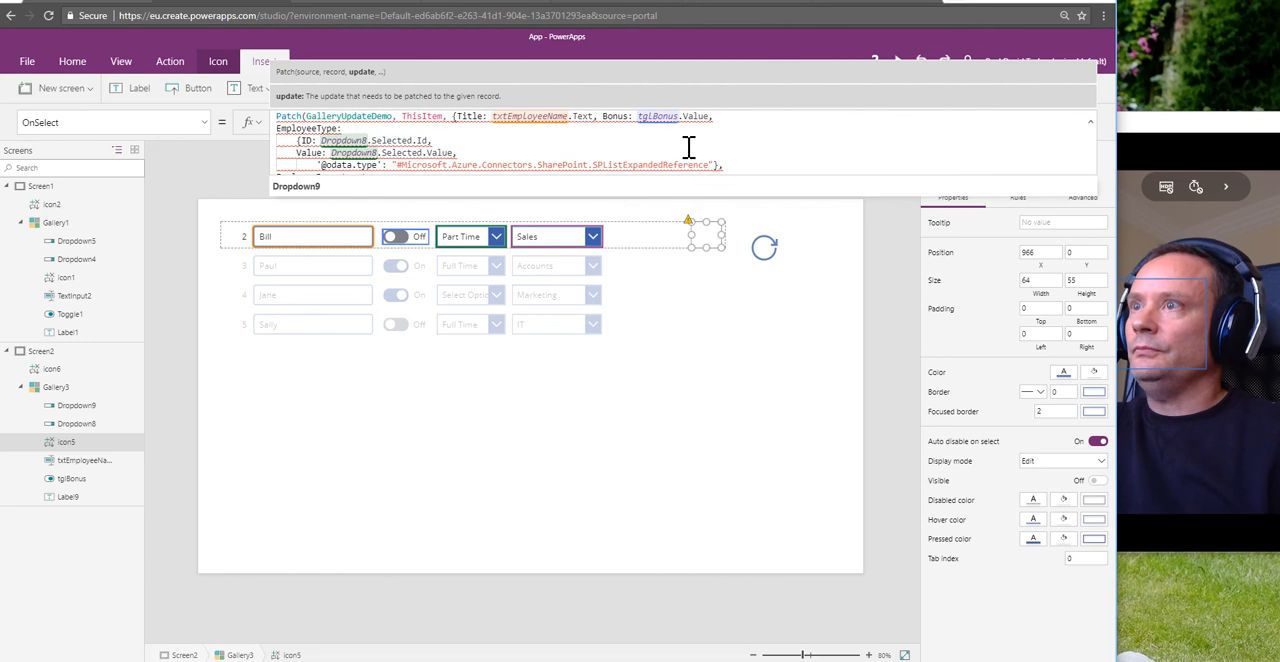
left_click_drag(900, 177, 894, 458)
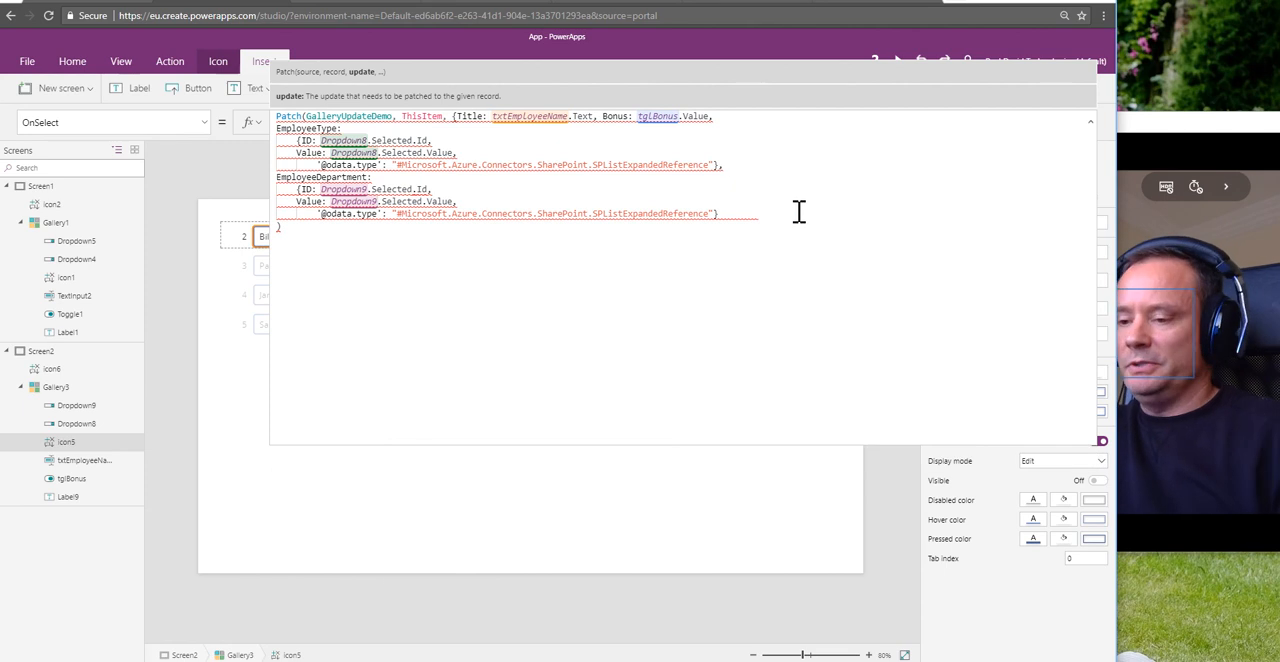
key("Return")
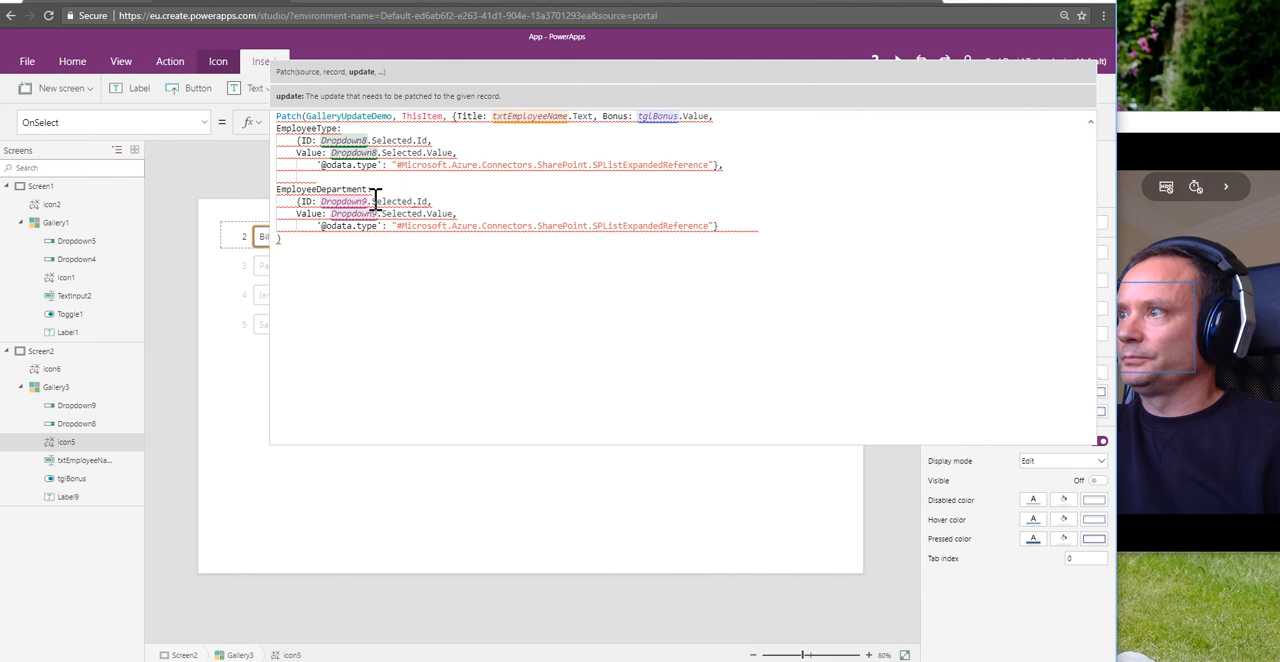
left_click(716, 226)
type("}")
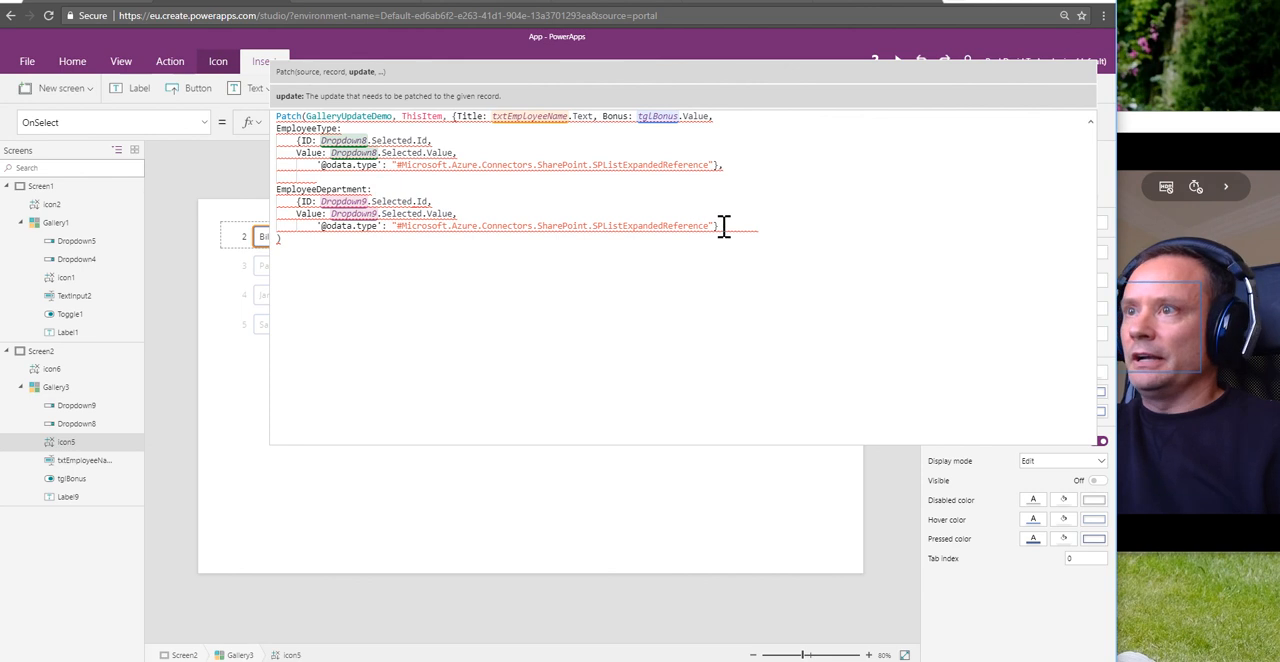
key("Return")
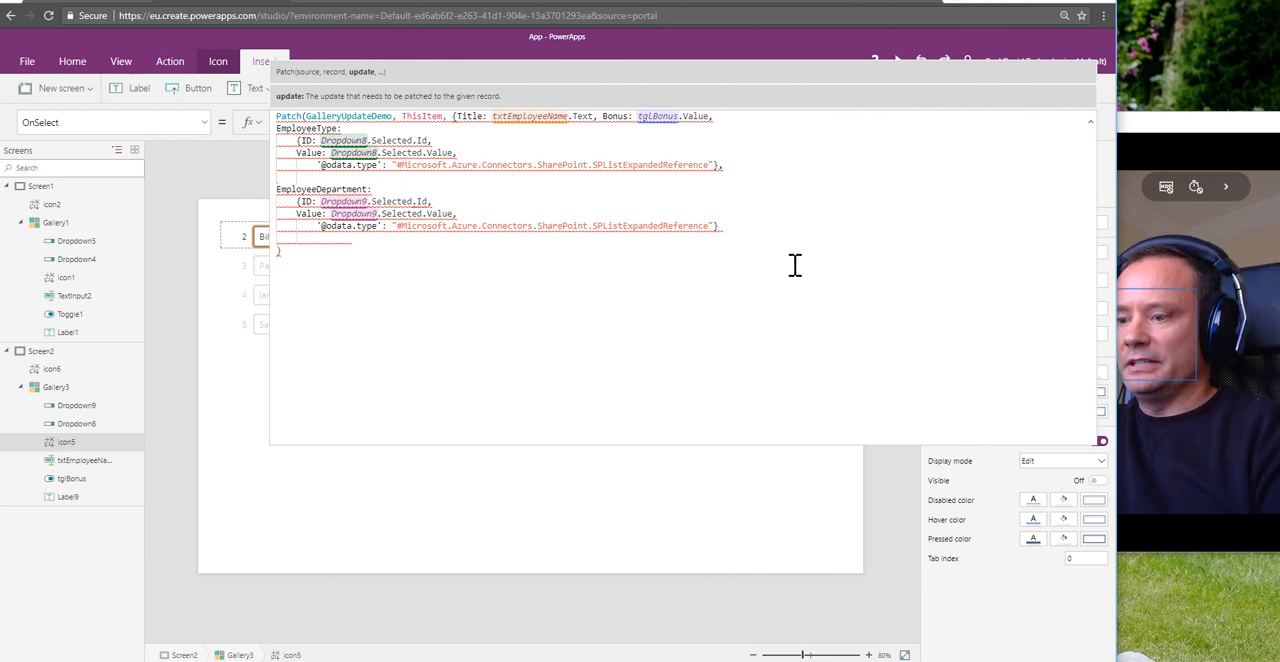
type("}")
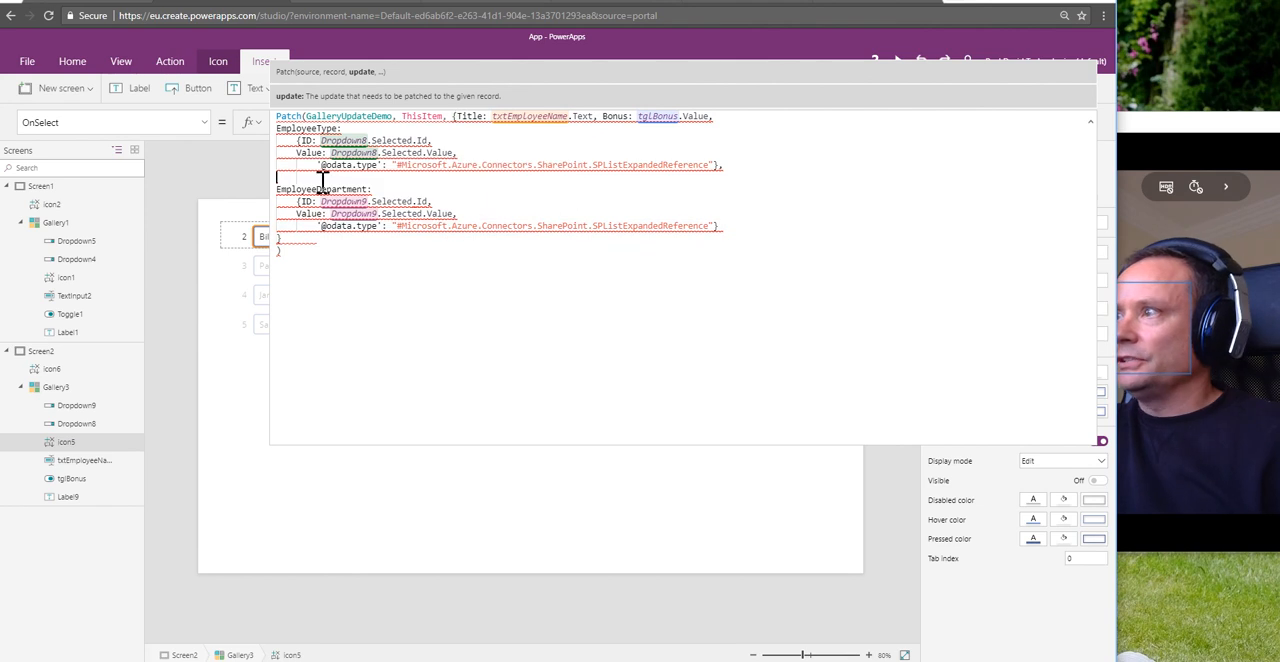
key("BackSpace")
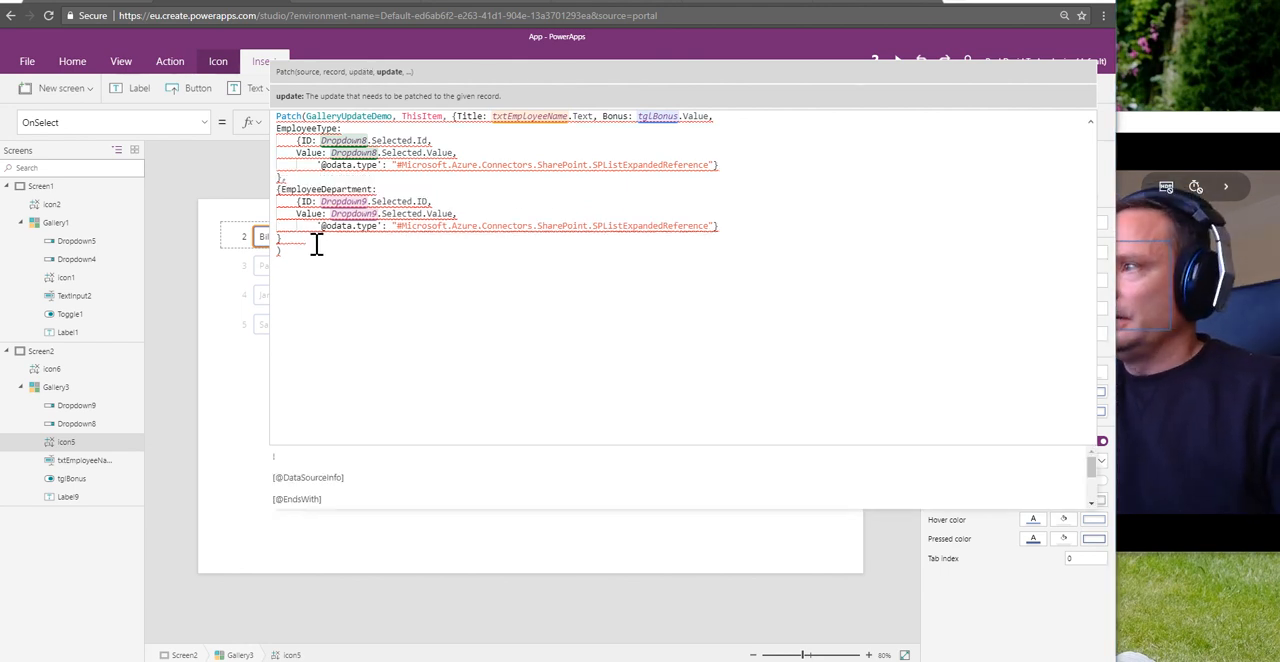
Step: Rename the ID field to Id in both the EmployeeDepartment and EmployeeType nested records
left_click(310, 201)
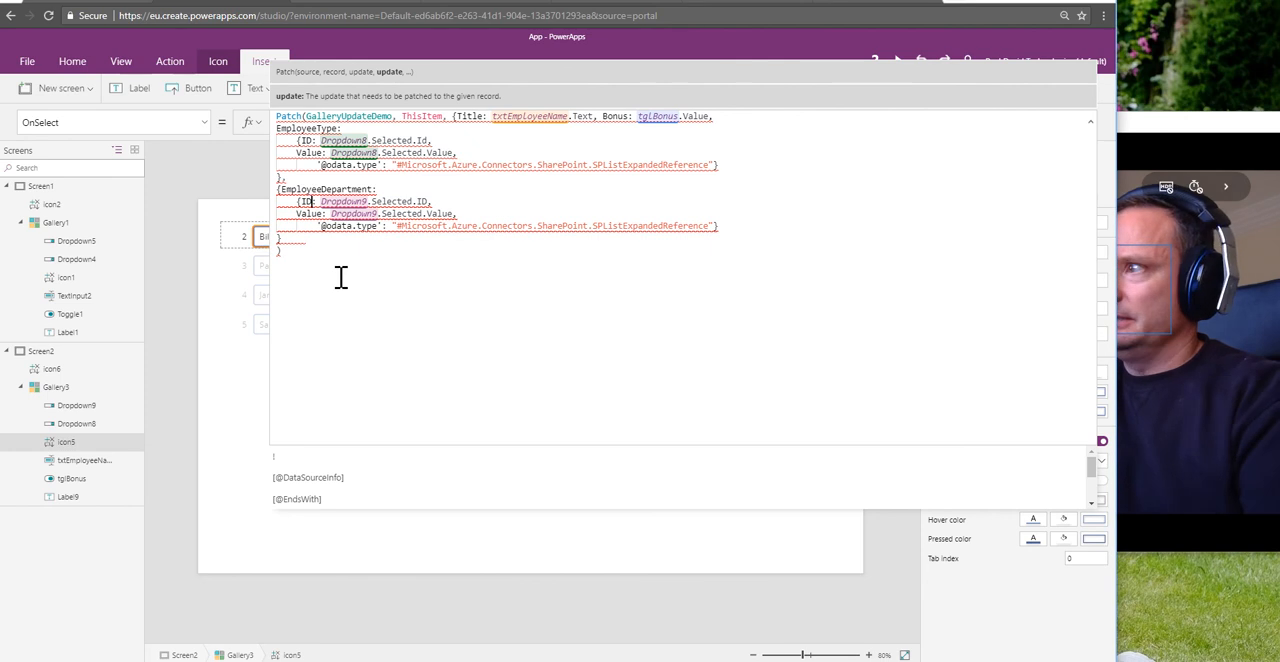
key("BackSpace")
type("d")
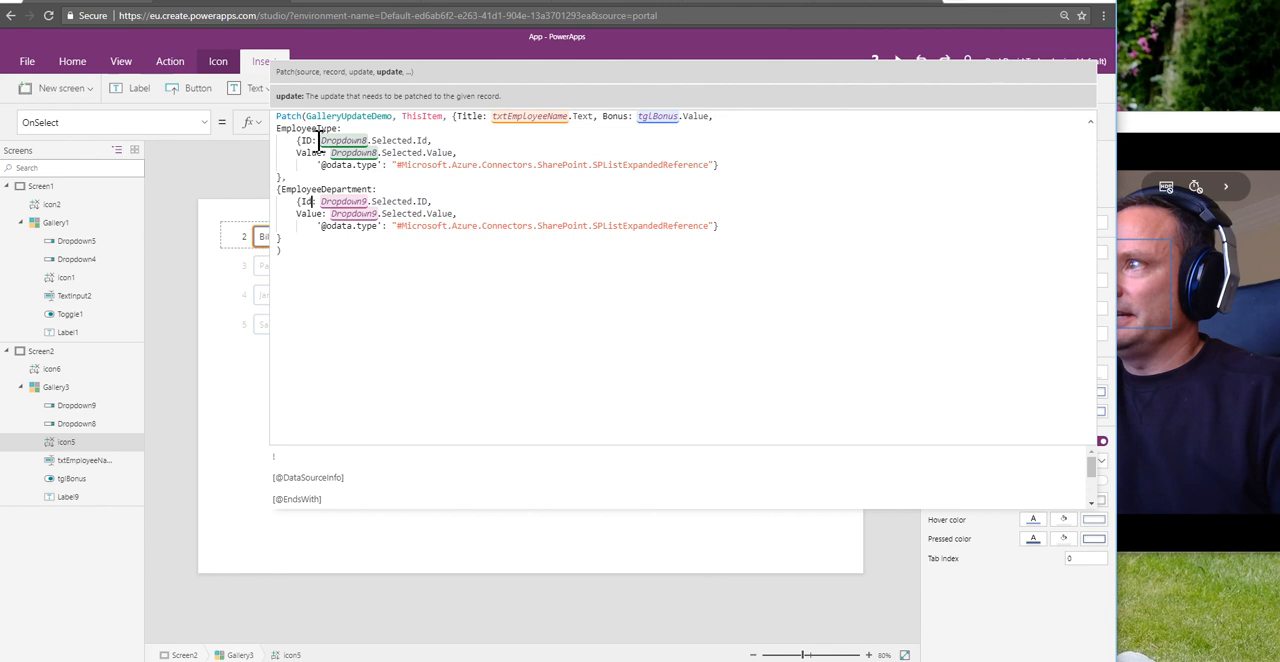
double_click(324, 190)
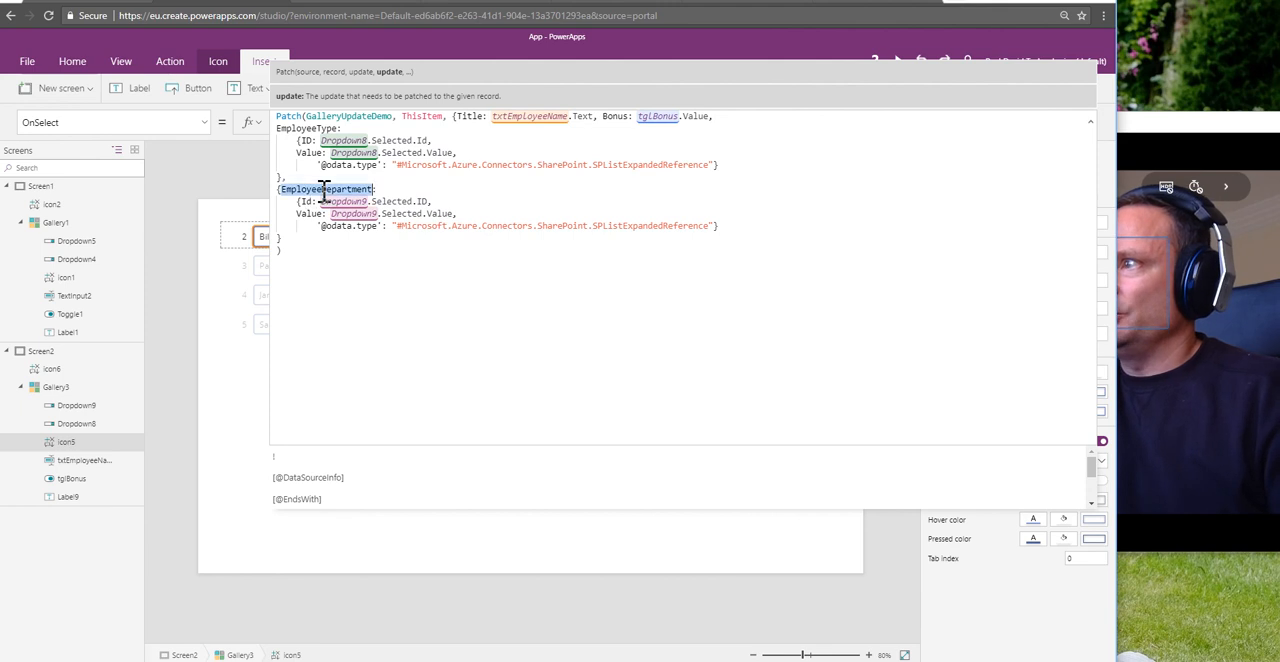
left_click(311, 201)
left_click(312, 141)
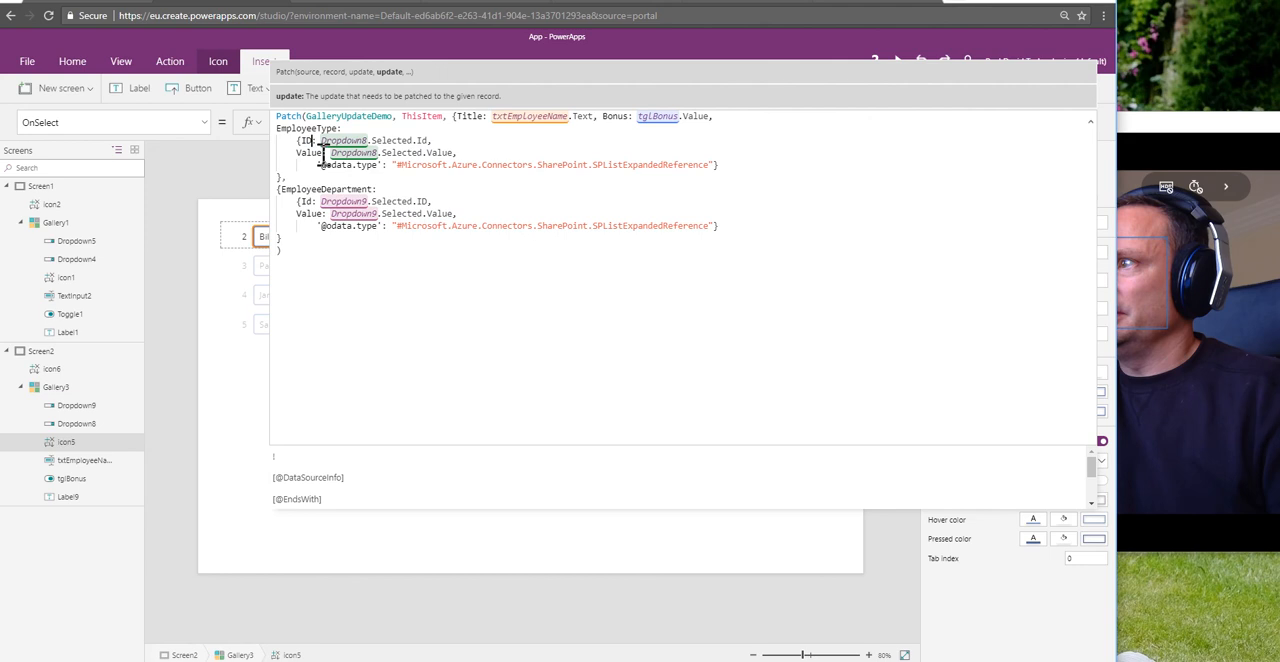
key("BackSpace")
type("d")
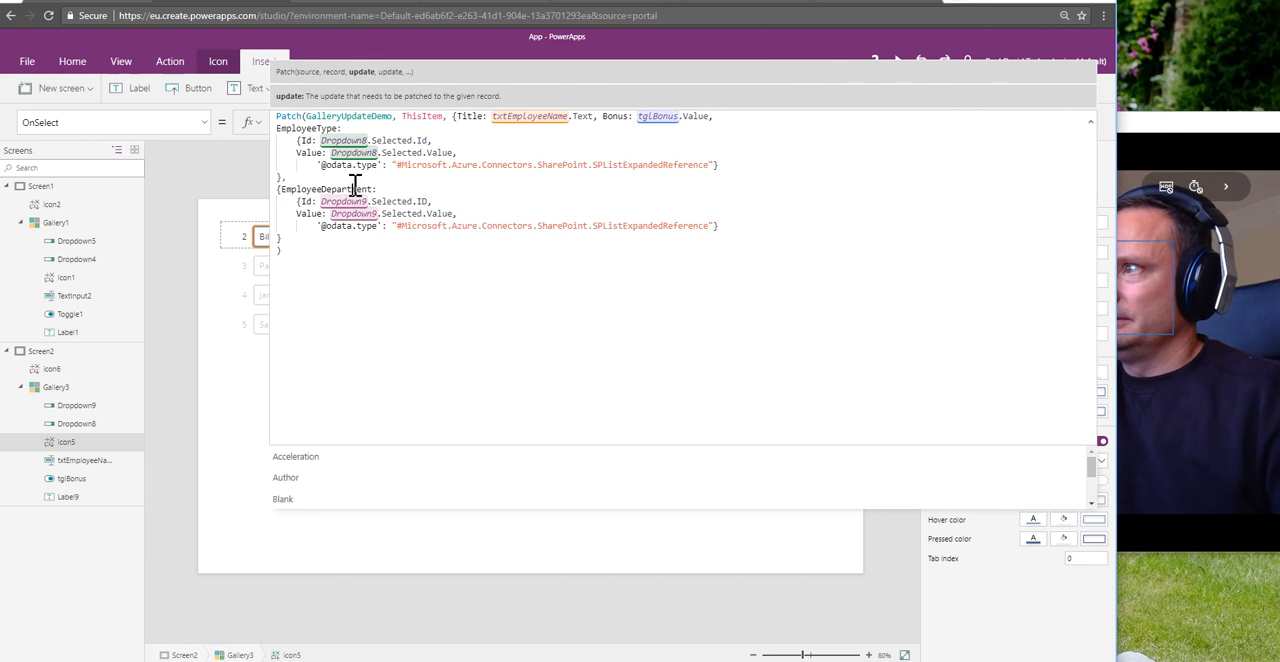
double_click(355, 187)
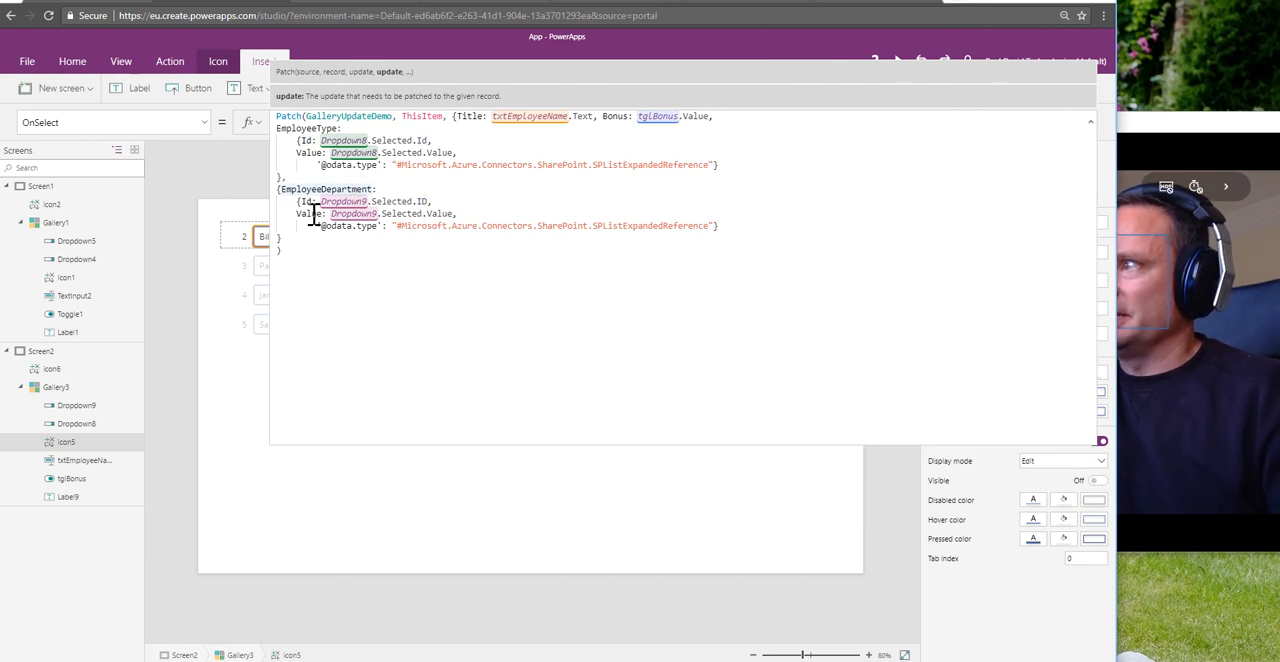
Step: Retype the Id field name and its colon in the nested EmployeeDepartment record
left_click(311, 201)
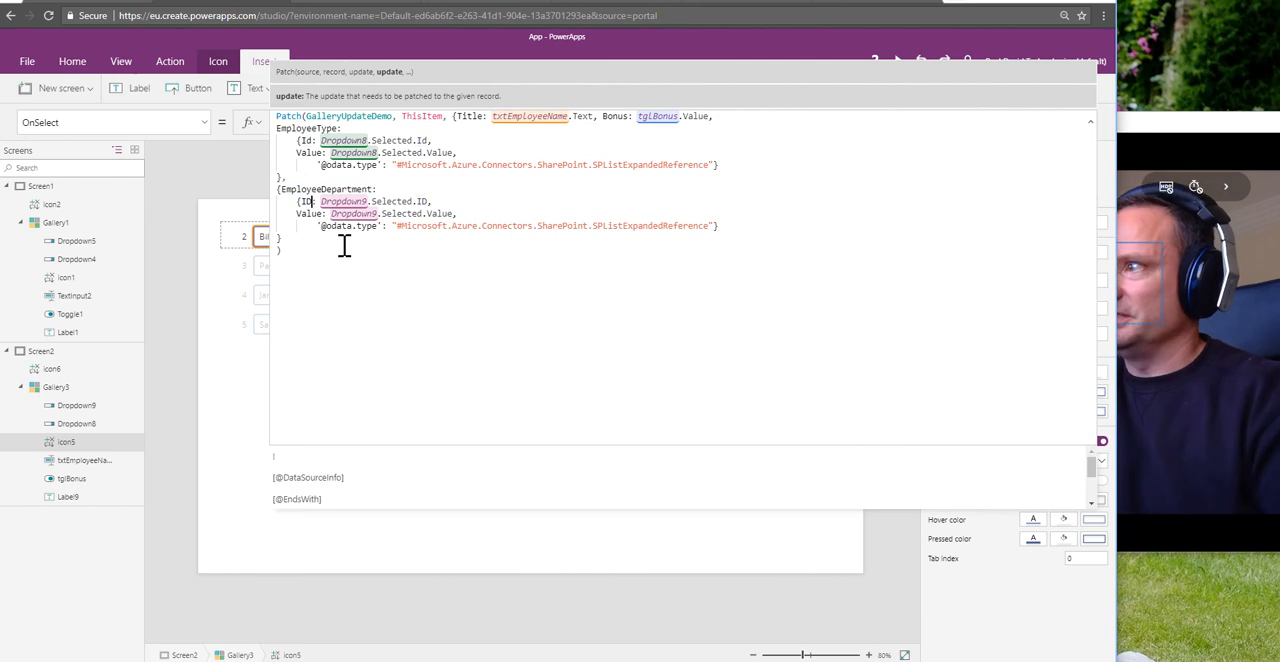
type(":")
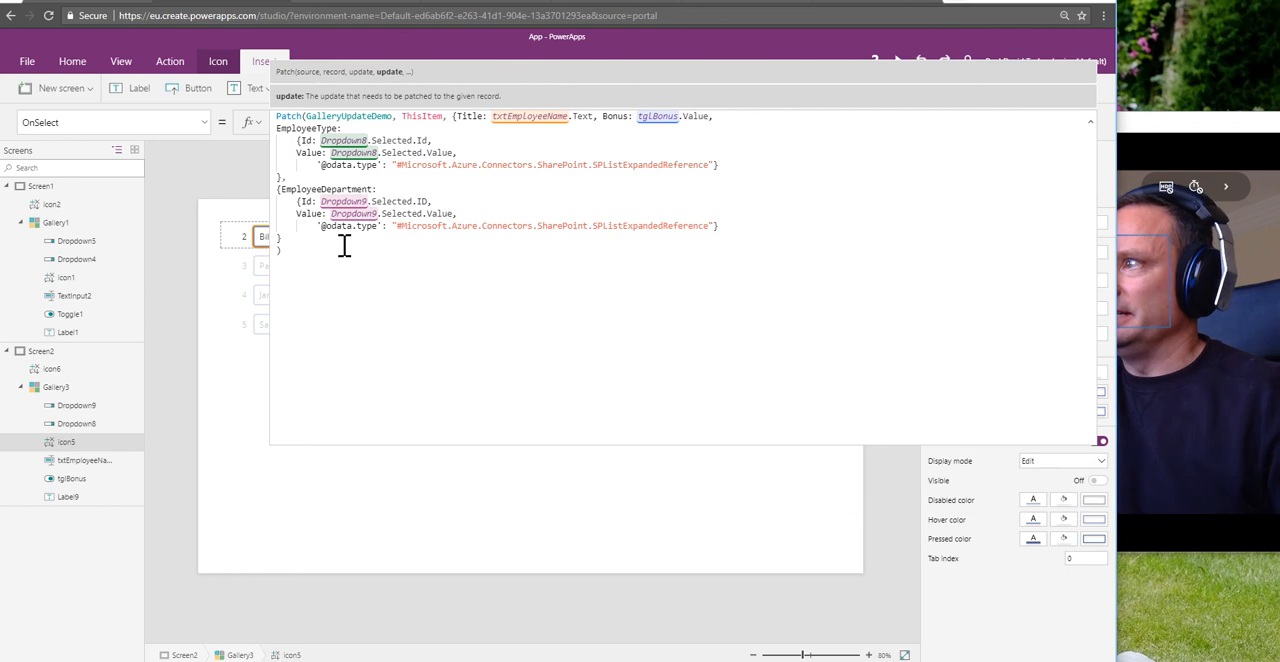
left_click(286, 256)
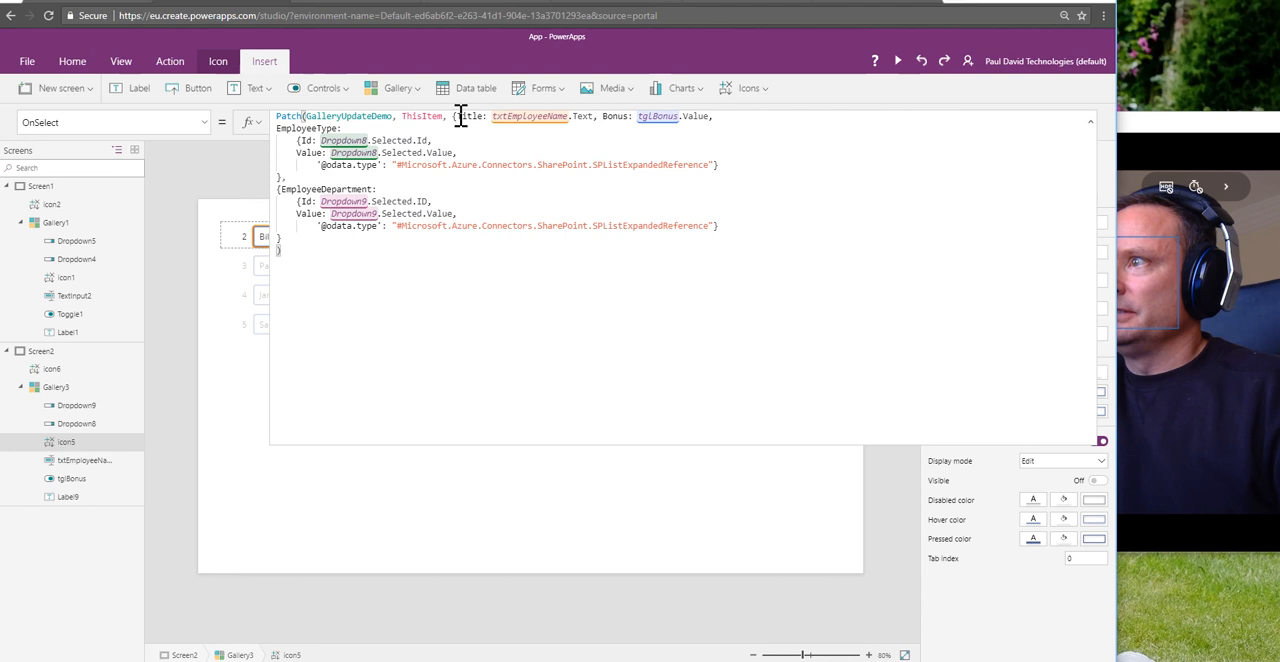
left_click_drag(457, 117, 682, 120)
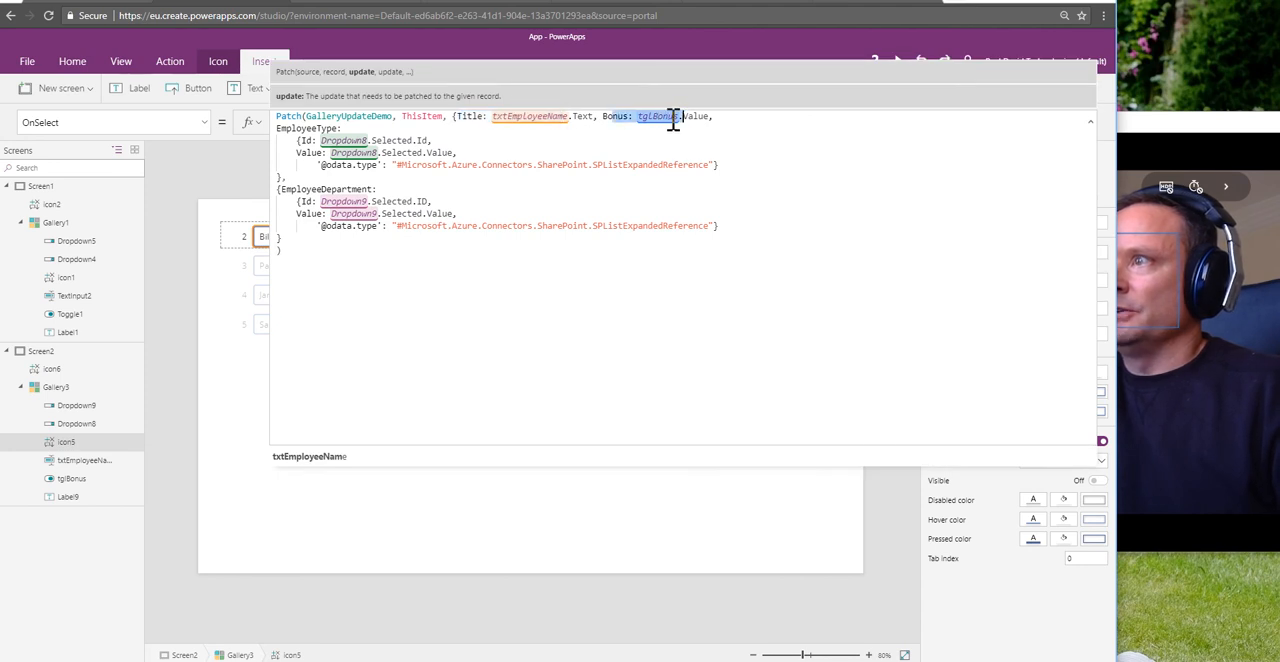
left_click_drag(468, 120, 495, 120)
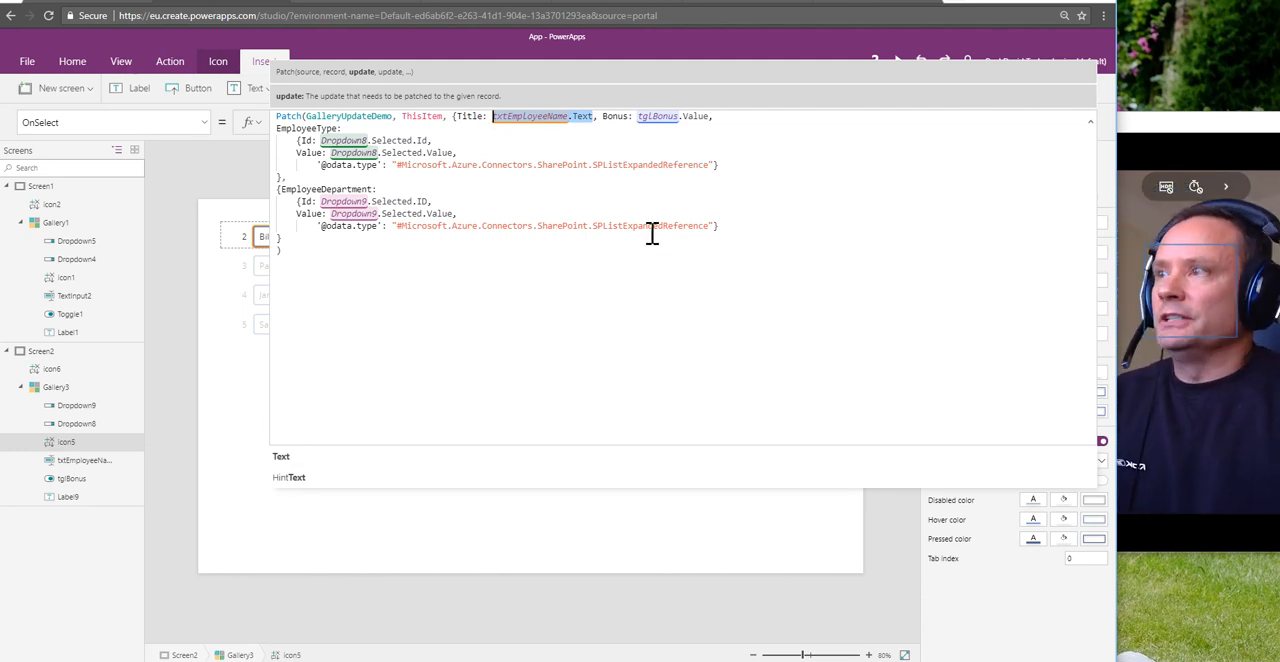
left_click(369, 130)
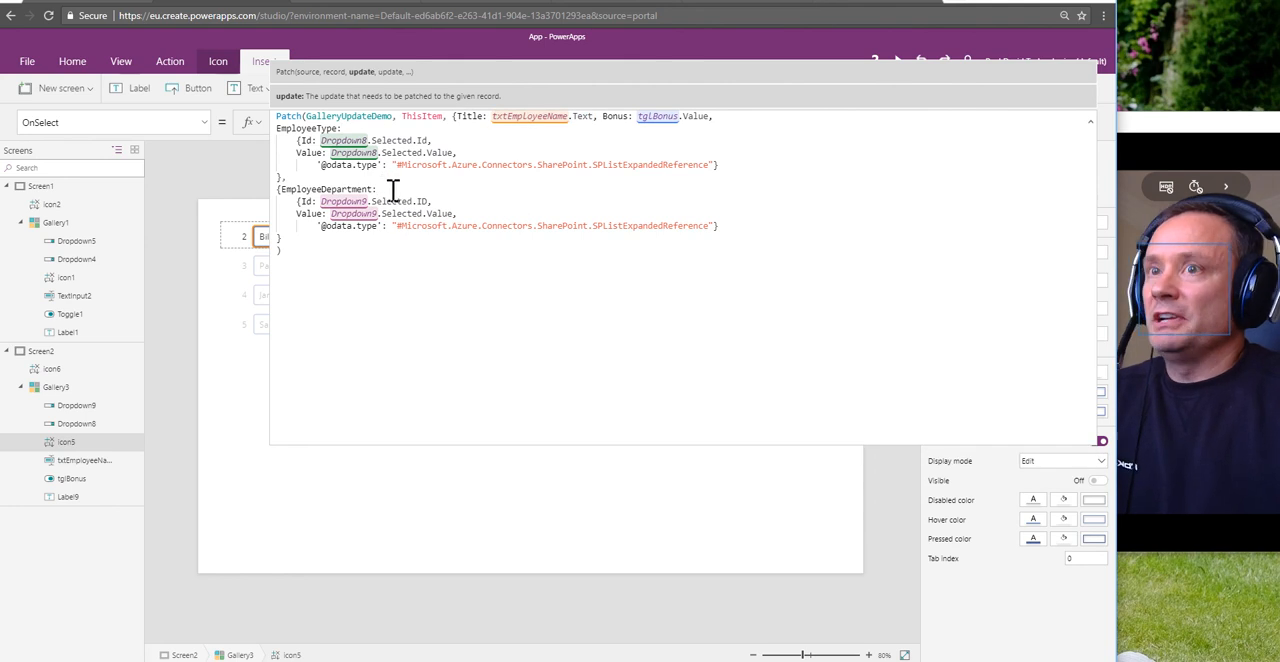
double_click(308, 152)
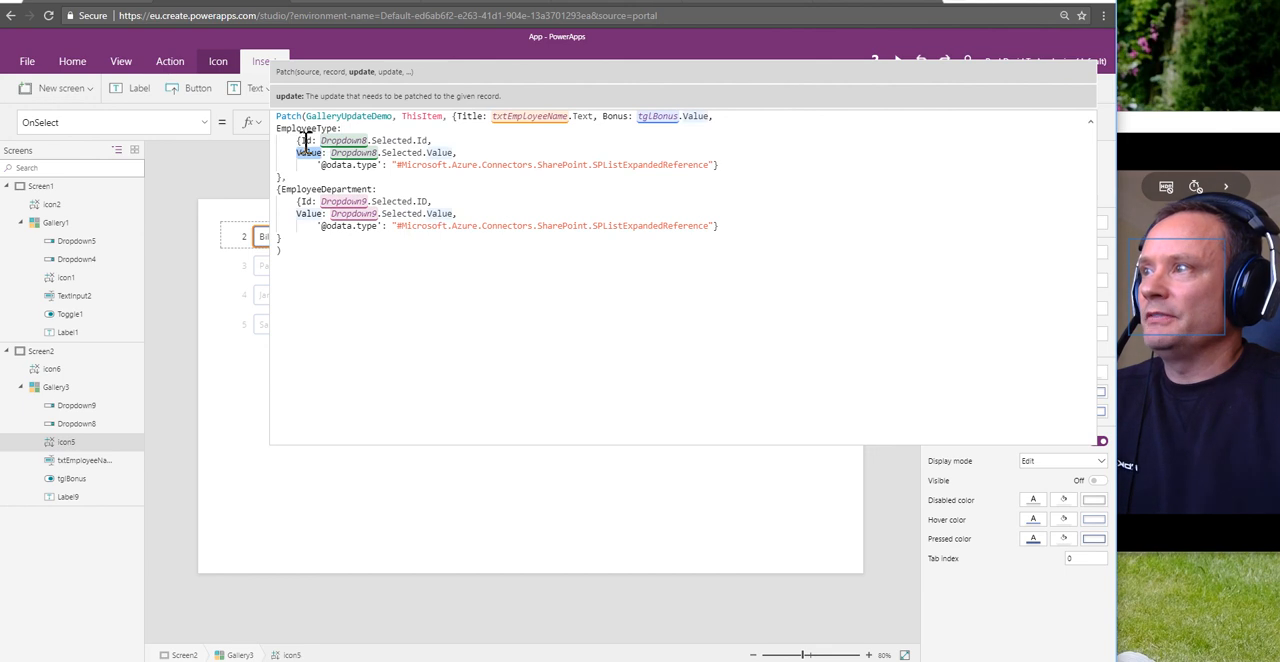
left_click(303, 141)
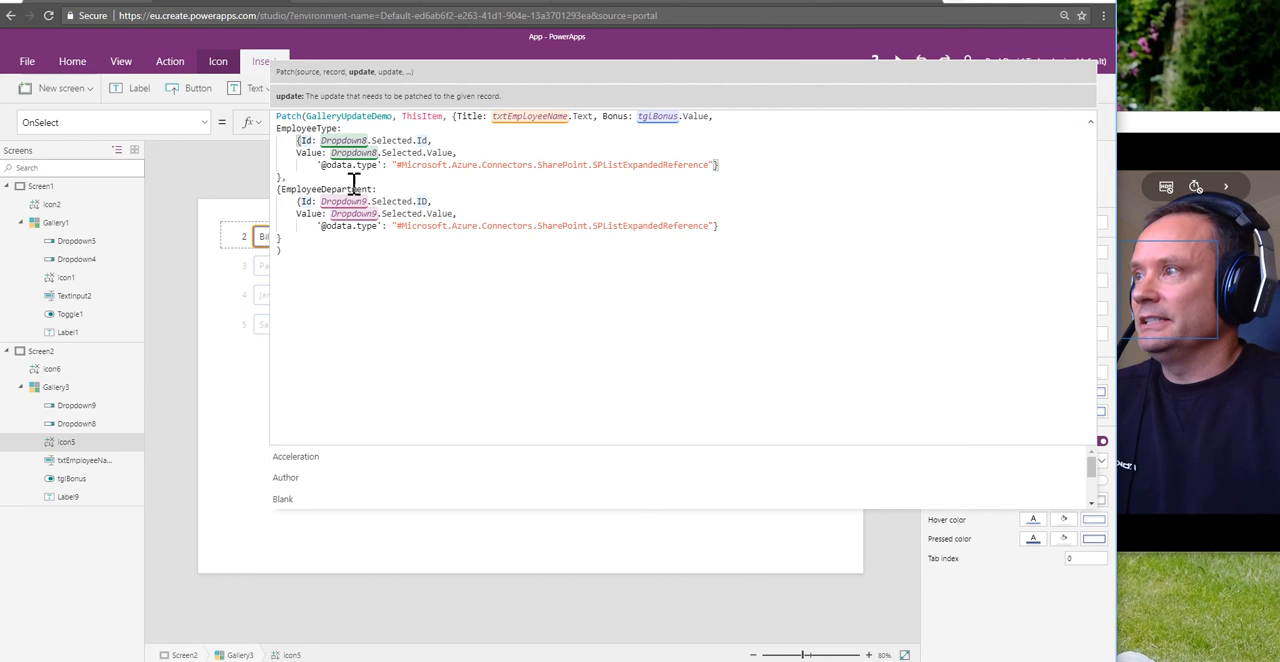
double_click(340, 165)
left_click_drag(333, 173, 380, 170)
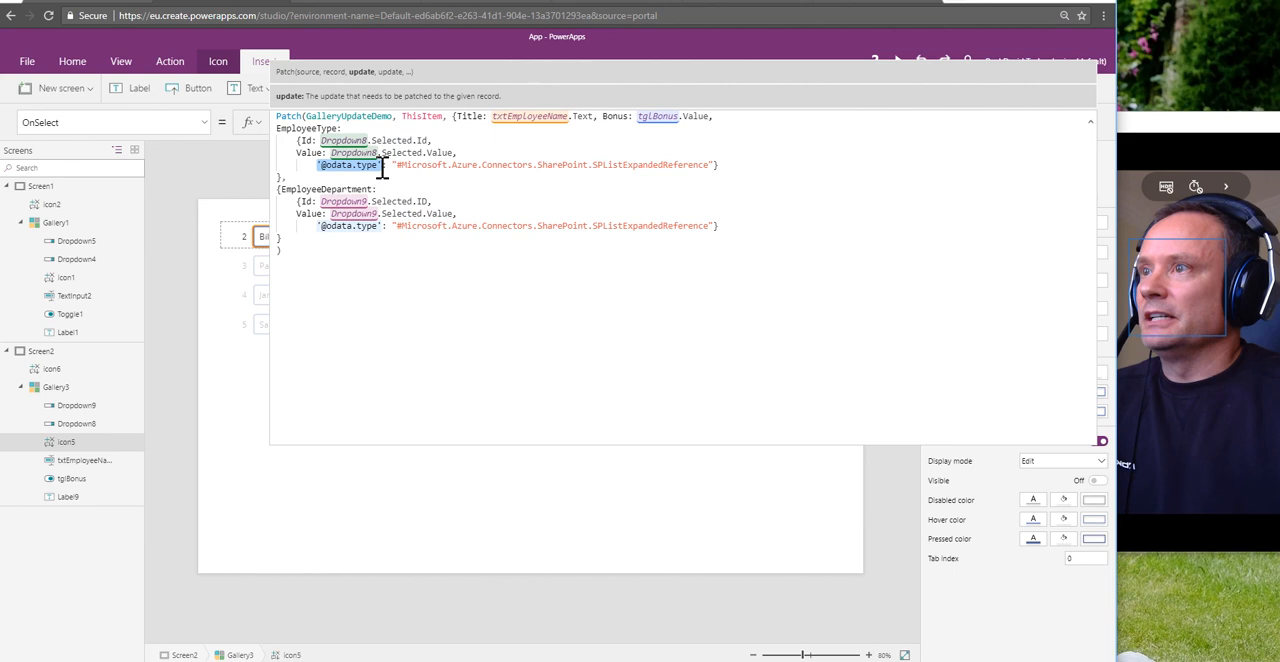
left_click_drag(392, 165, 715, 166)
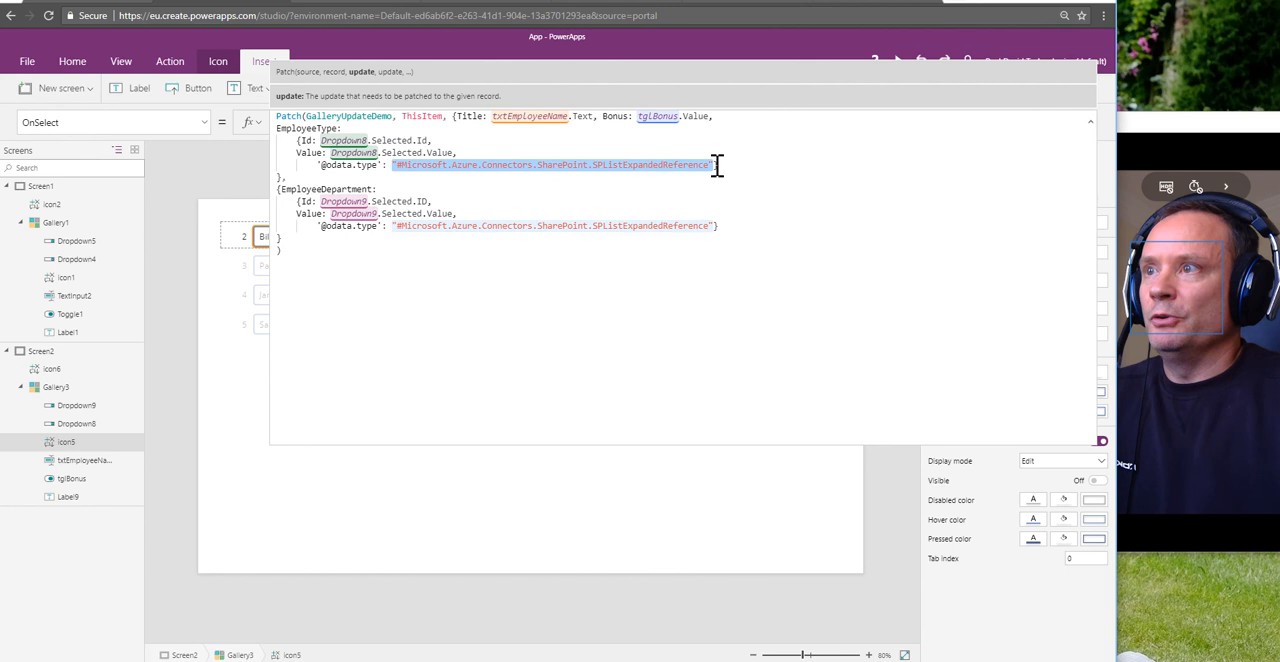
left_click(545, 191)
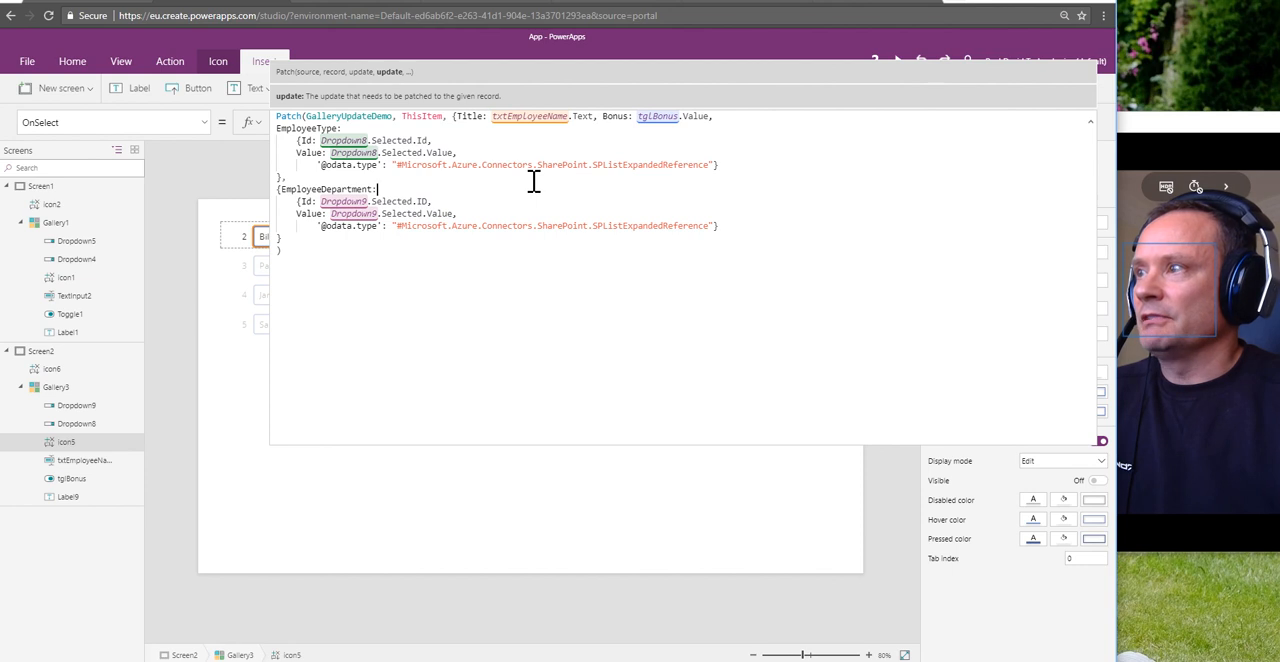
left_click(326, 251)
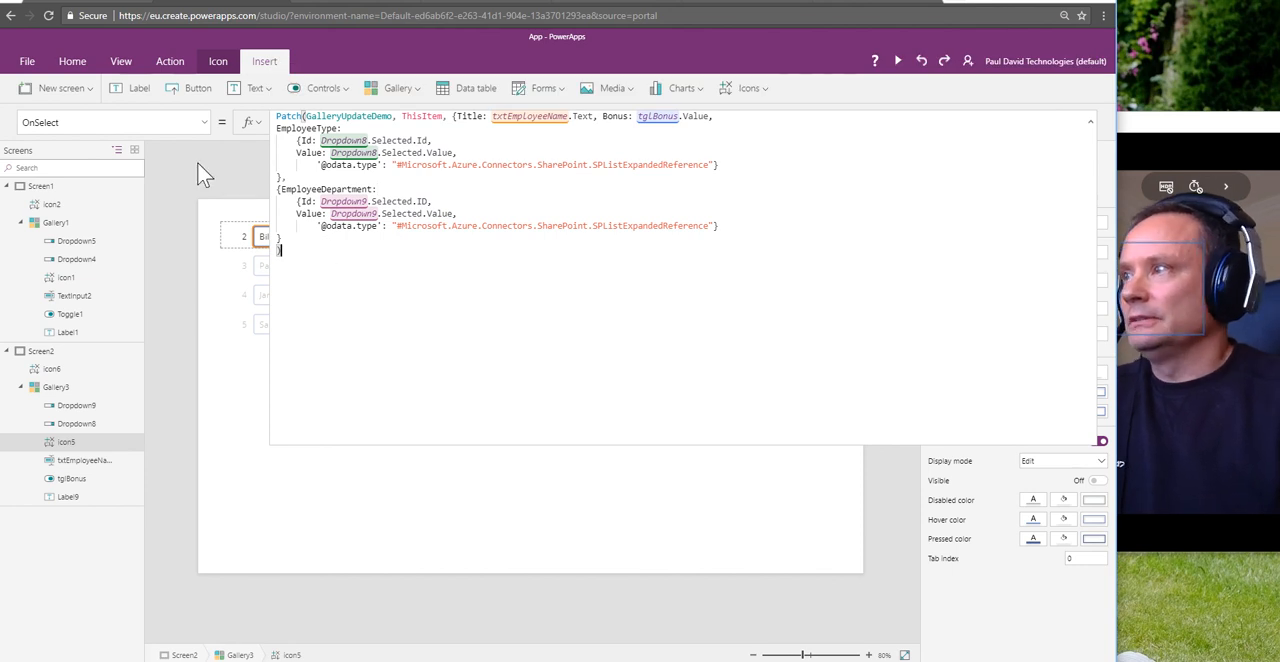
Step: Preview the app, then refresh the GalleryUpdateDemo list in SharePoint to see its rows before editing, and return to PowerApps
left_click(901, 64)
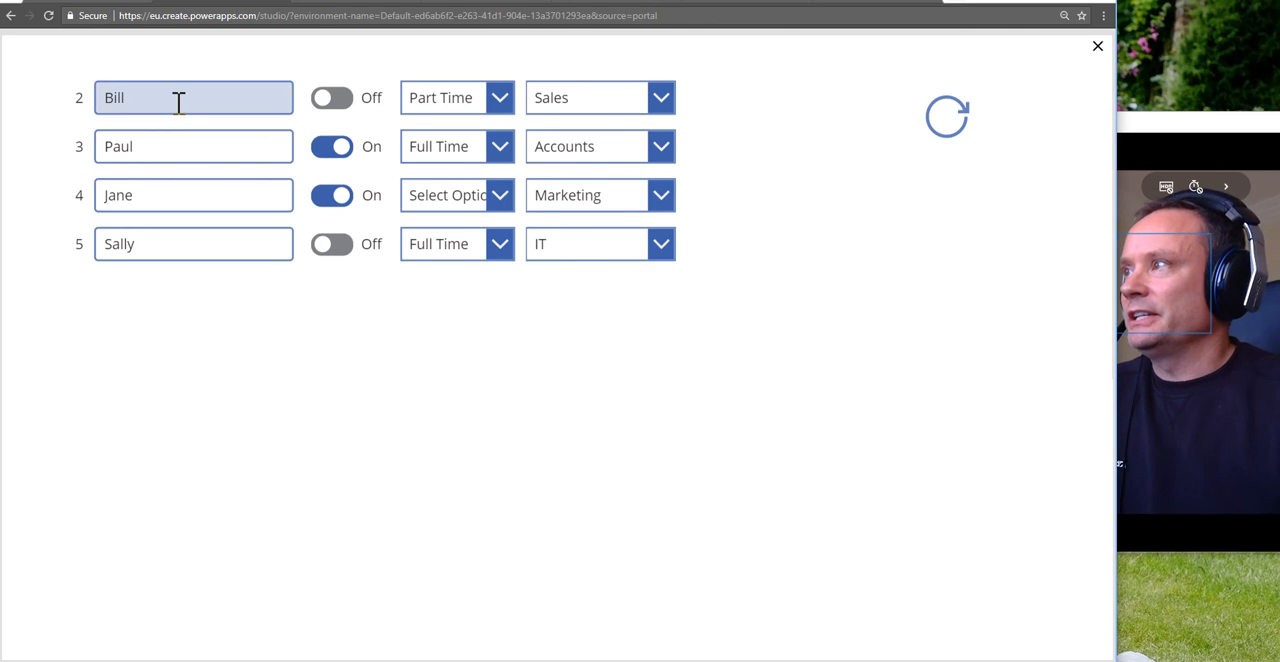
left_click_drag(163, 99, 82, 99)
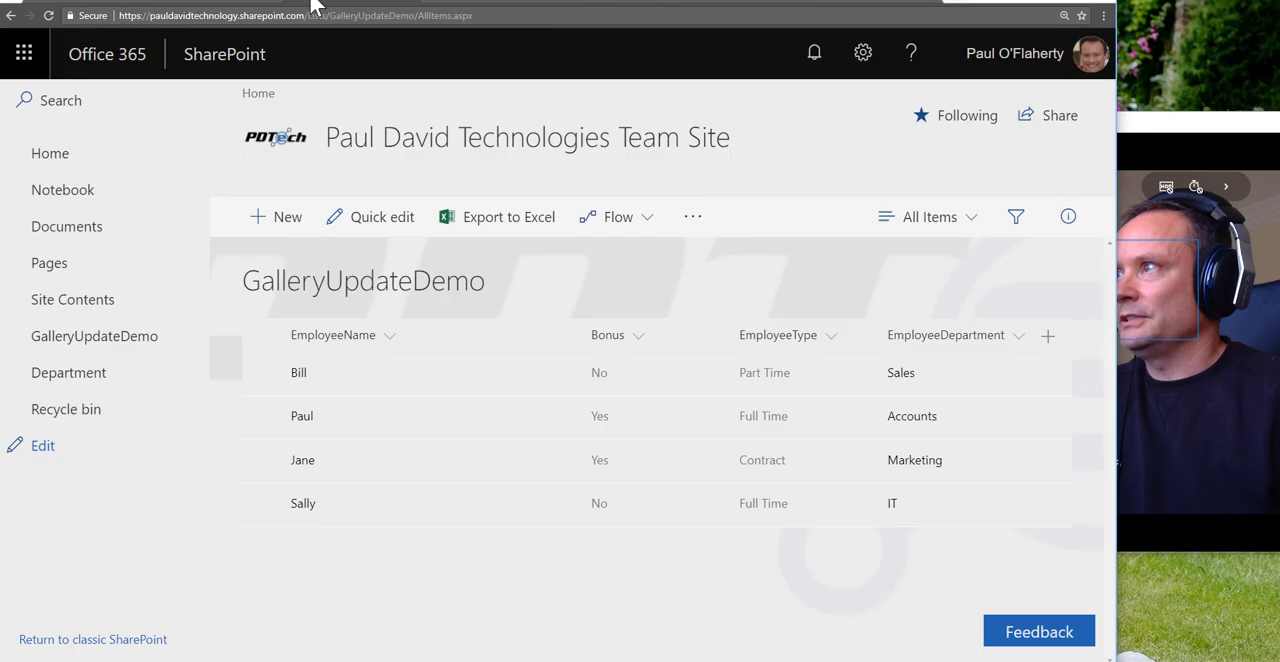
left_click(312, 6)
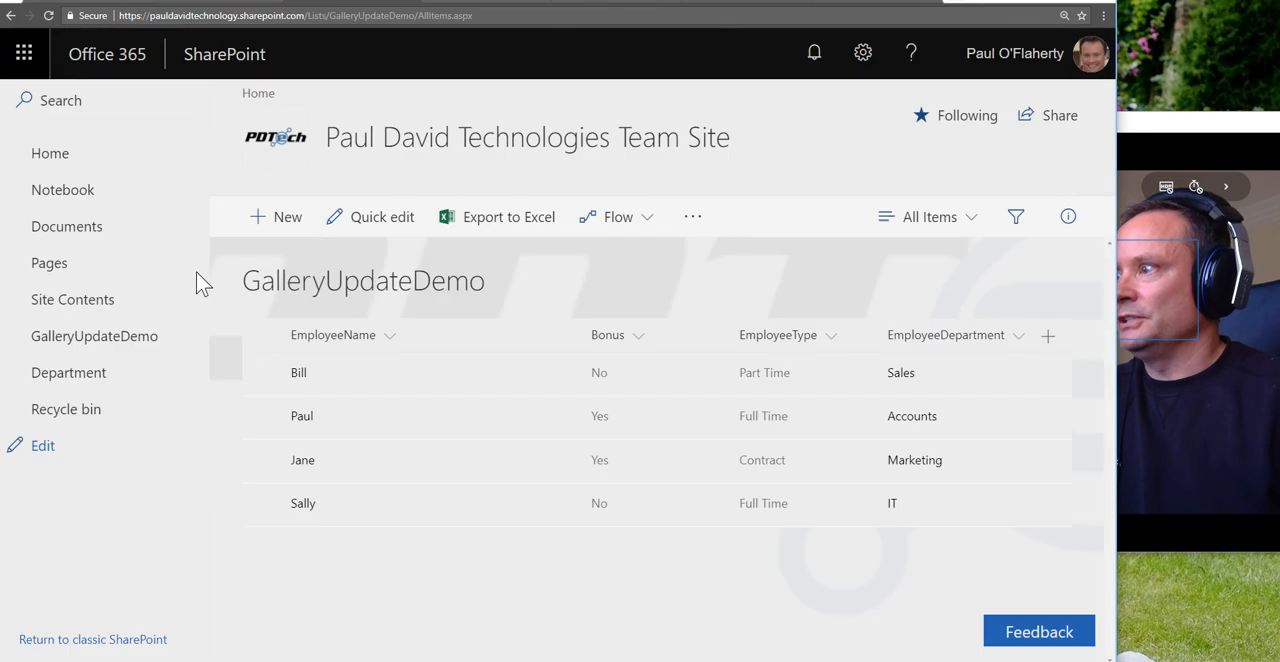
left_click(47, 15)
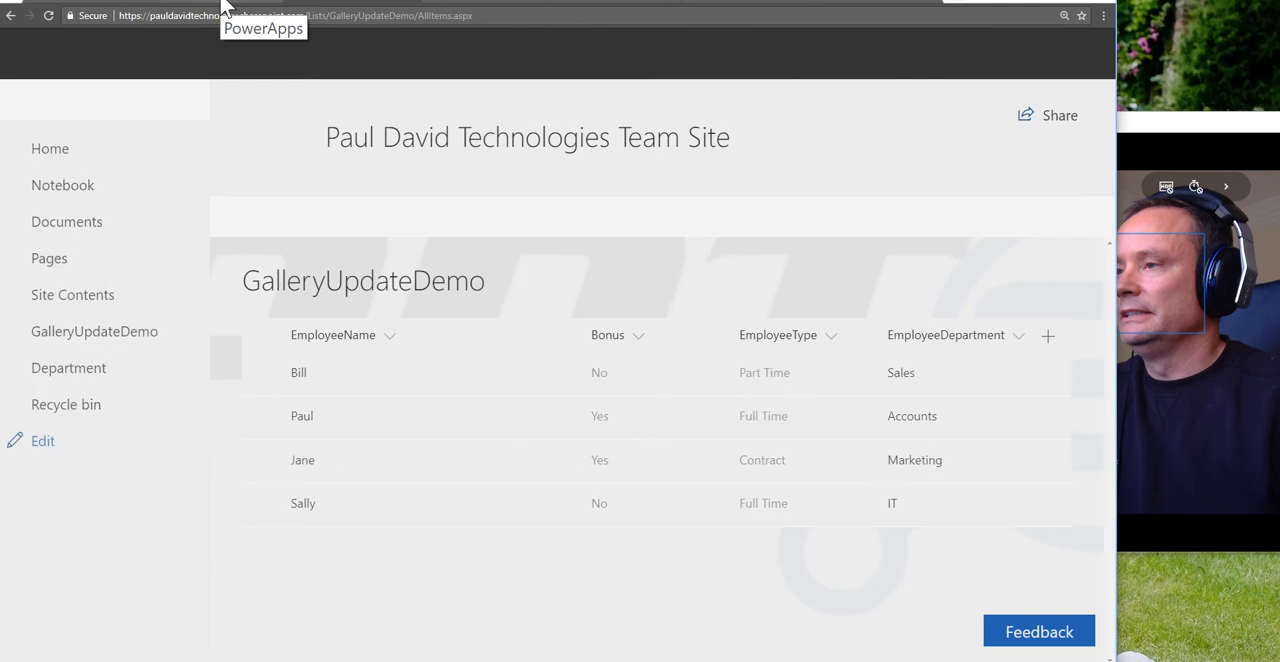
left_click(224, 6)
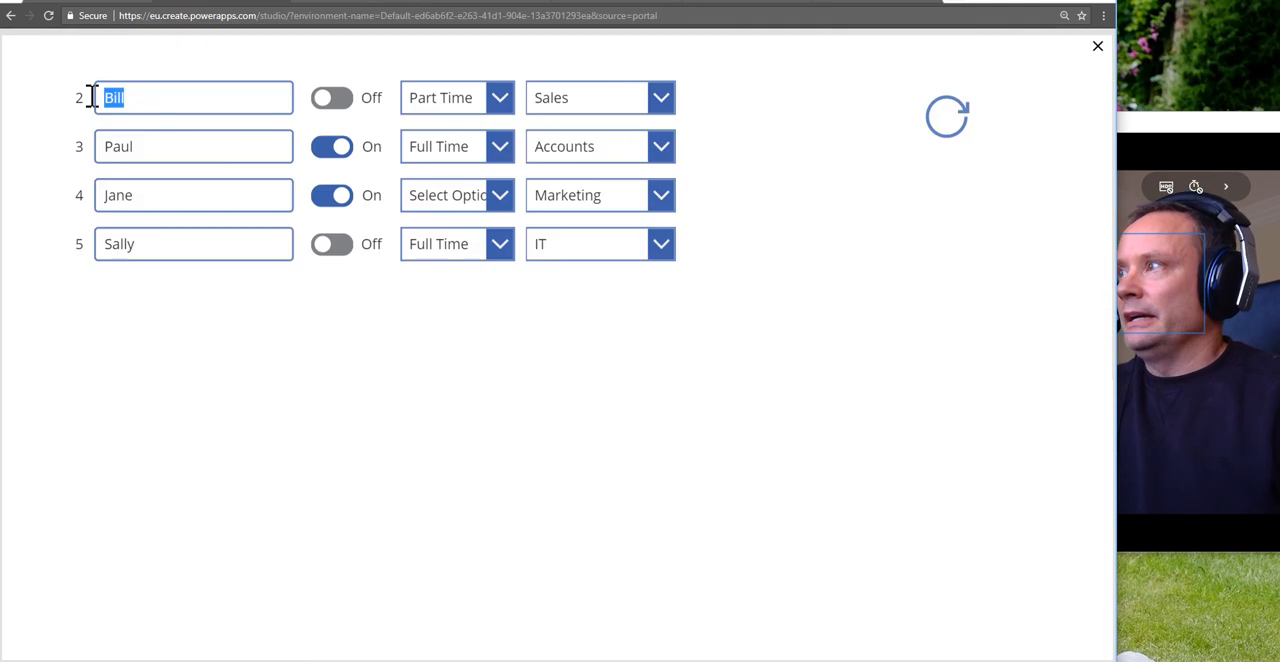
Step: In the first gallery row, replace the employee name, switch the bonus on, choose Full Time and Accounts, and save the row
type("Wi")
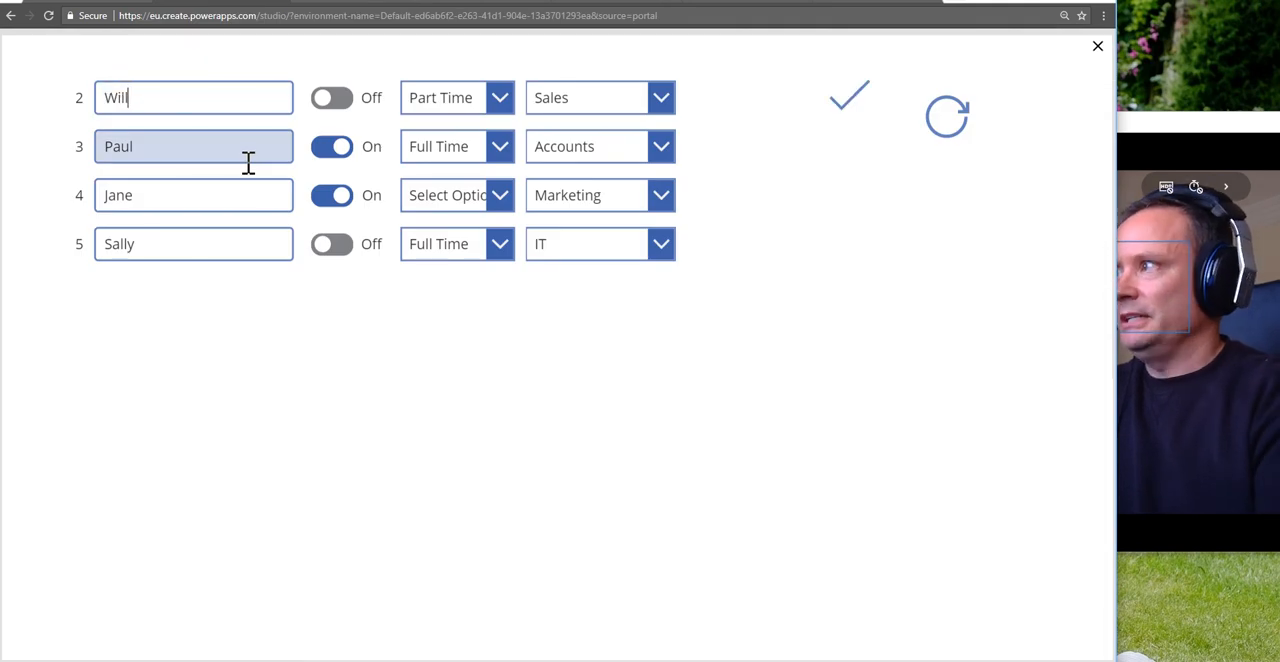
type("lliam")
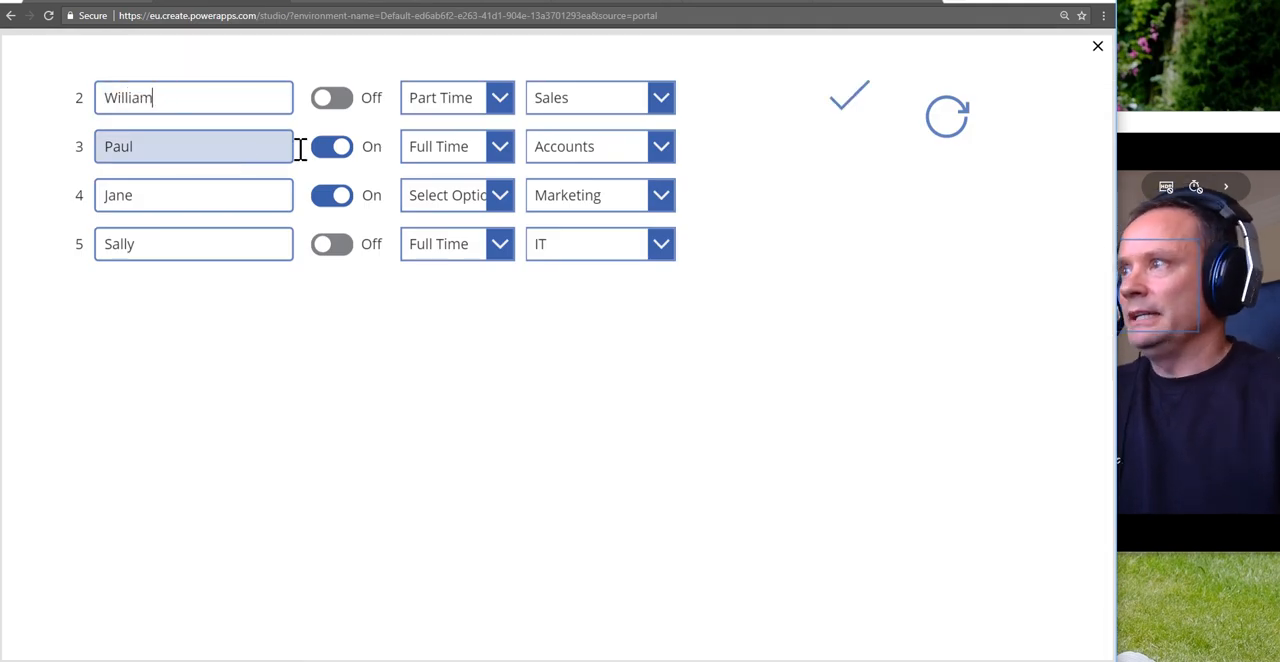
left_click(500, 97)
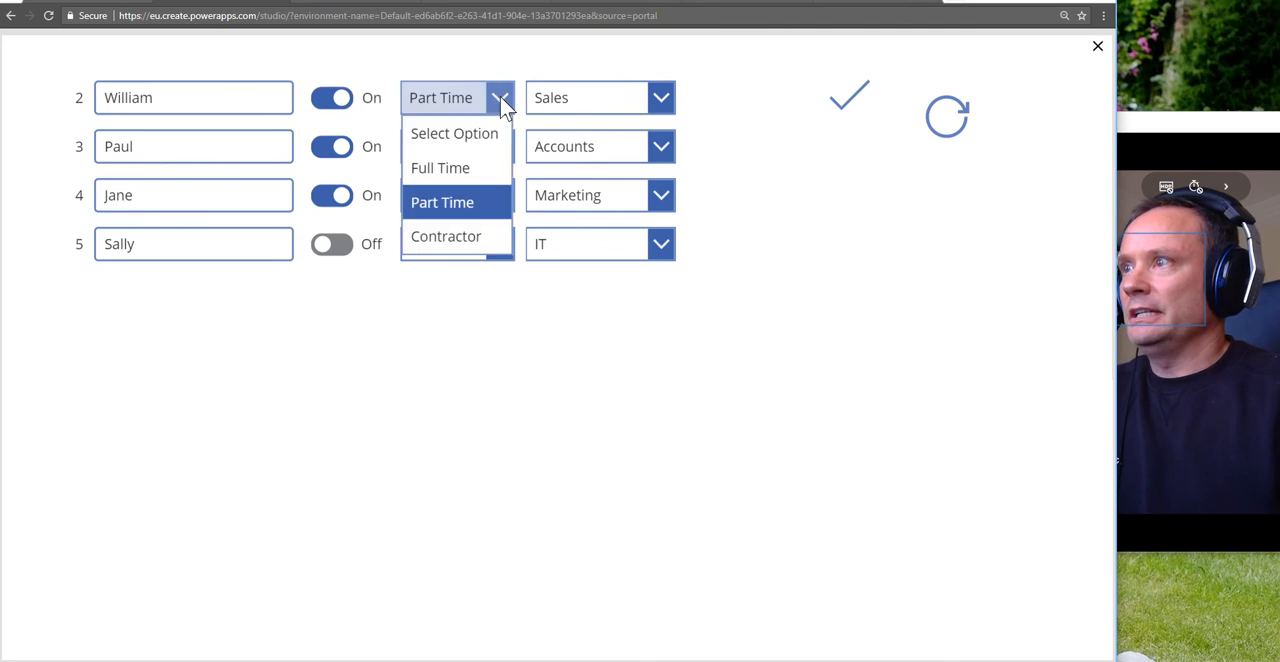
left_click(454, 170)
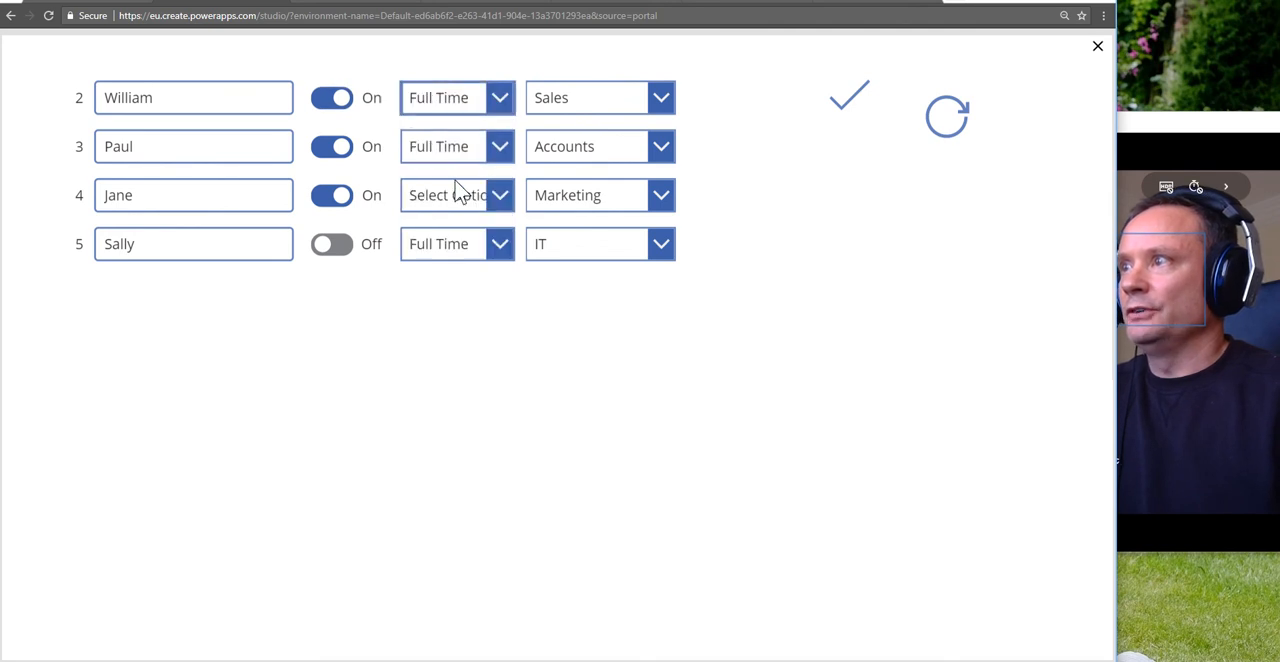
left_click(662, 97)
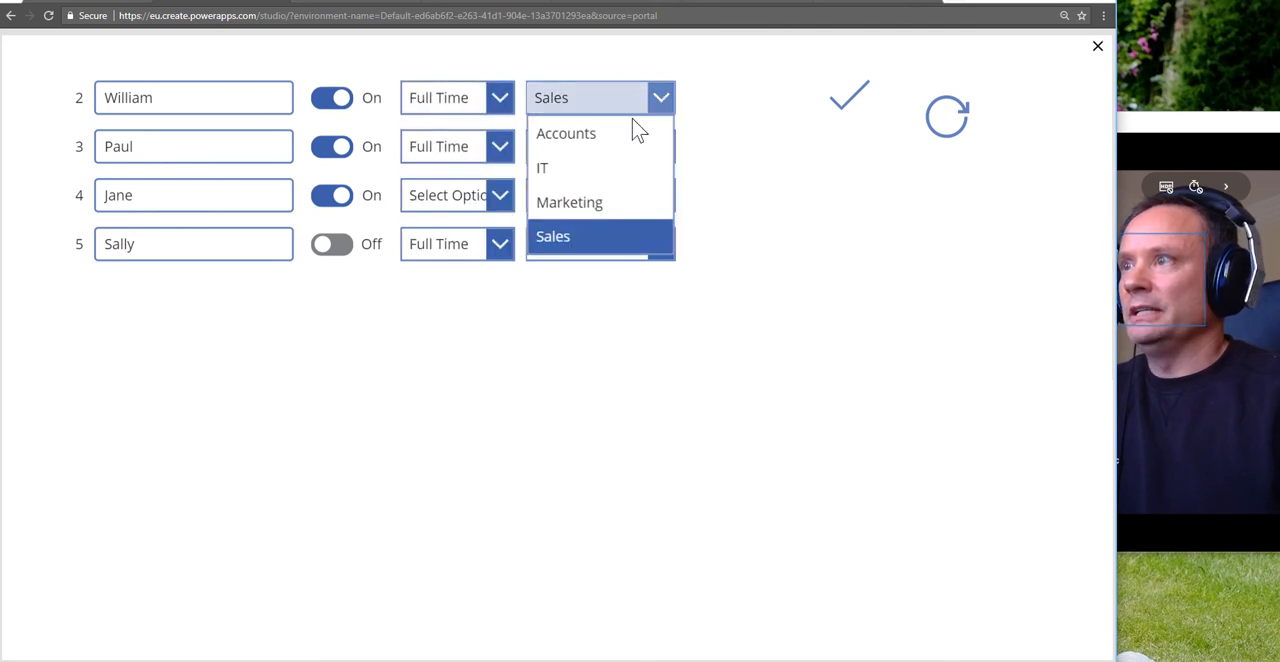
left_click(611, 136)
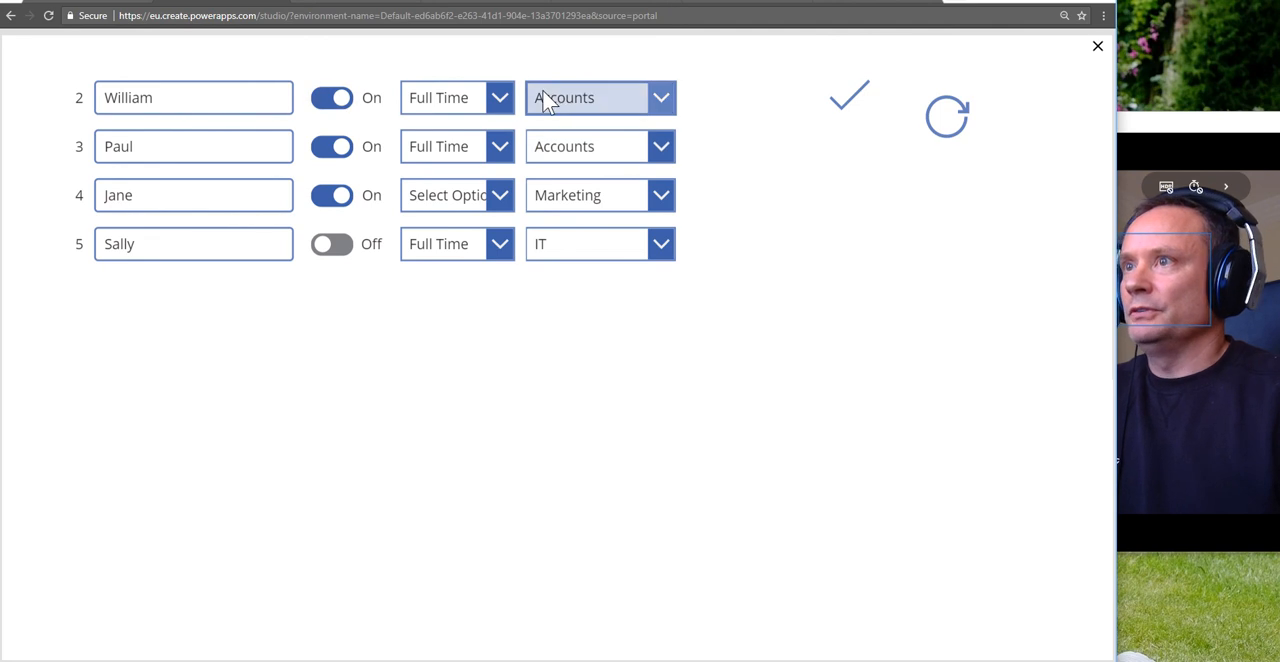
left_click(850, 104)
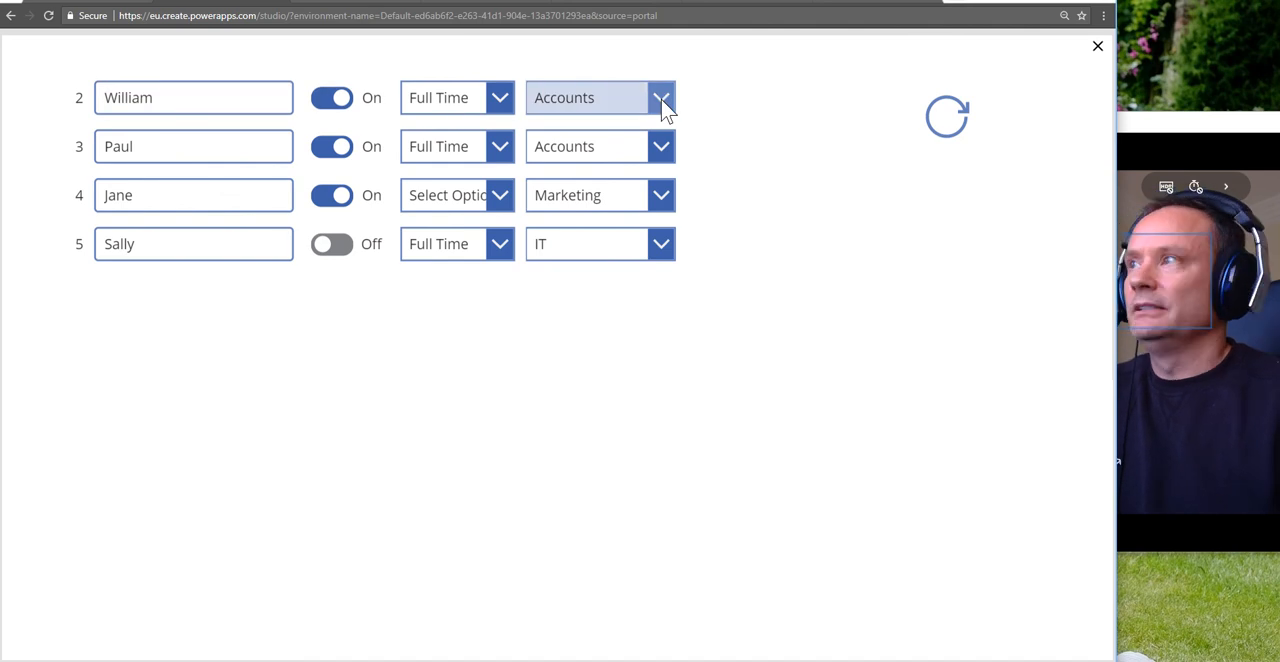
Step: Reload the GalleryUpdateDemo list in SharePoint to verify the first row's saved values, then switch back to the PowerApps preview
left_click(330, 3)
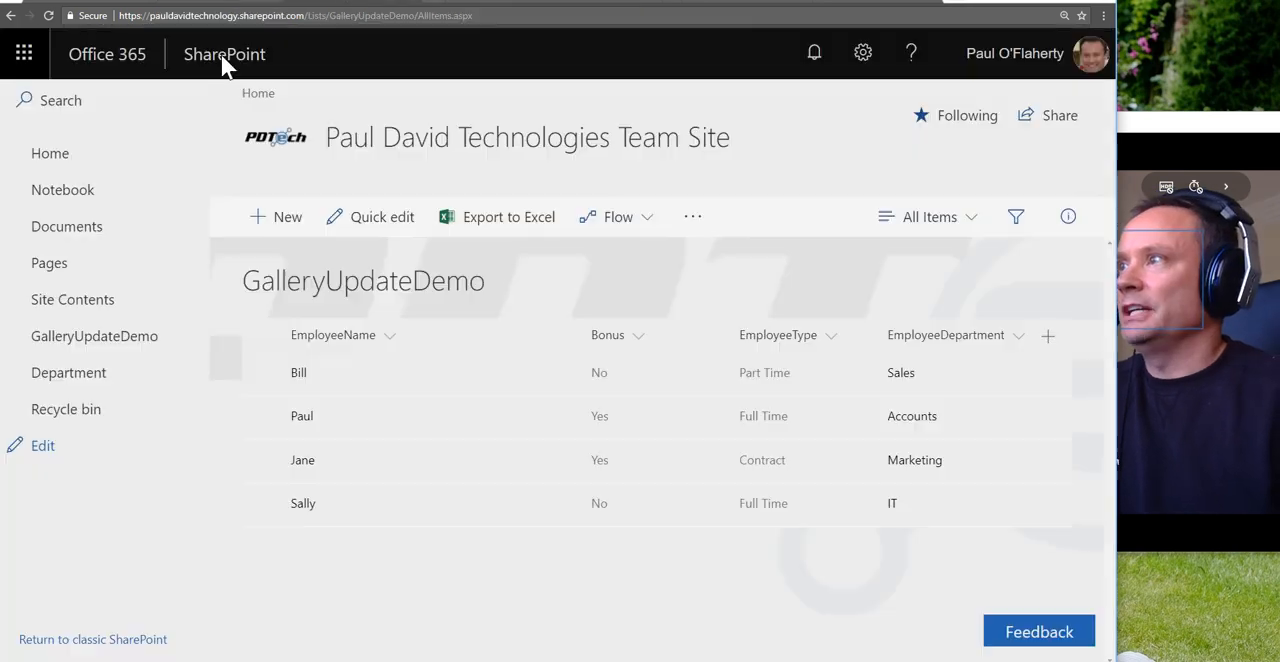
left_click(48, 15)
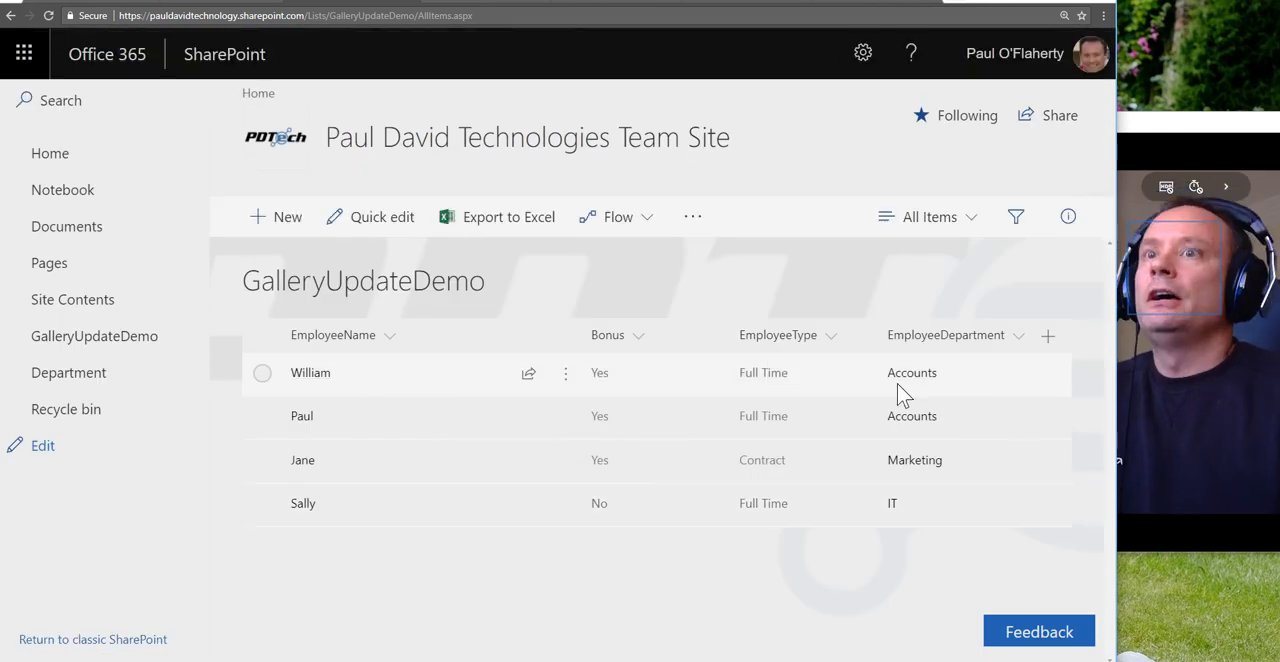
left_click(228, 8)
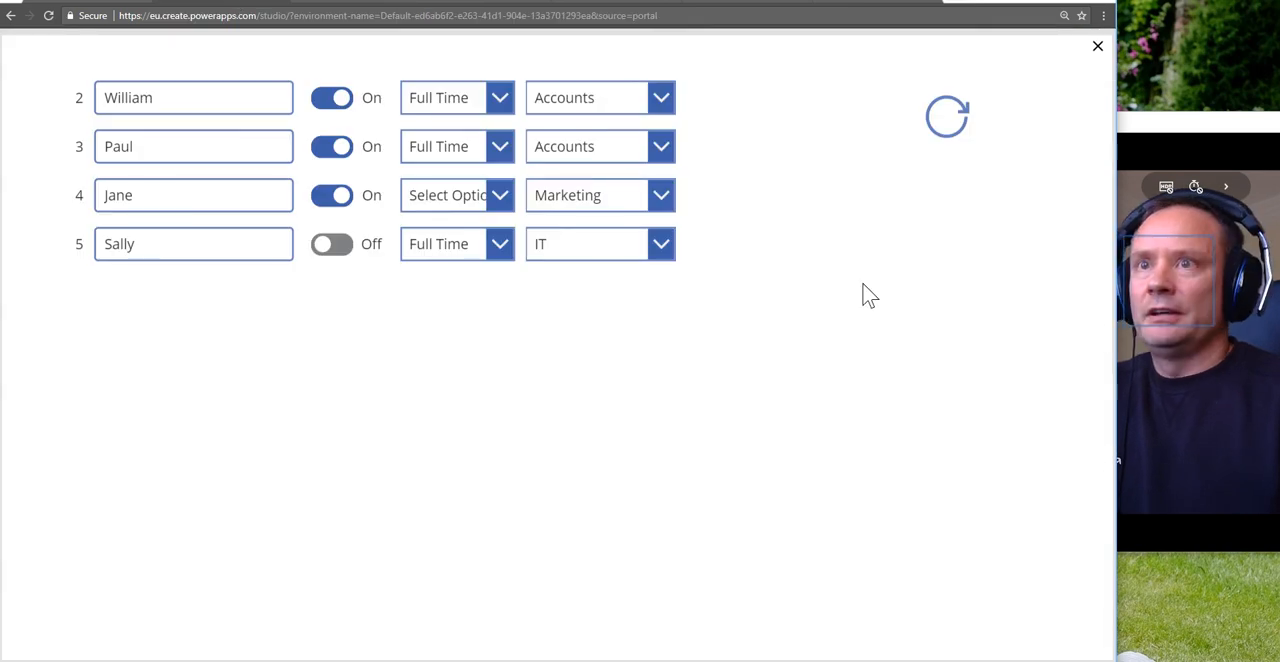